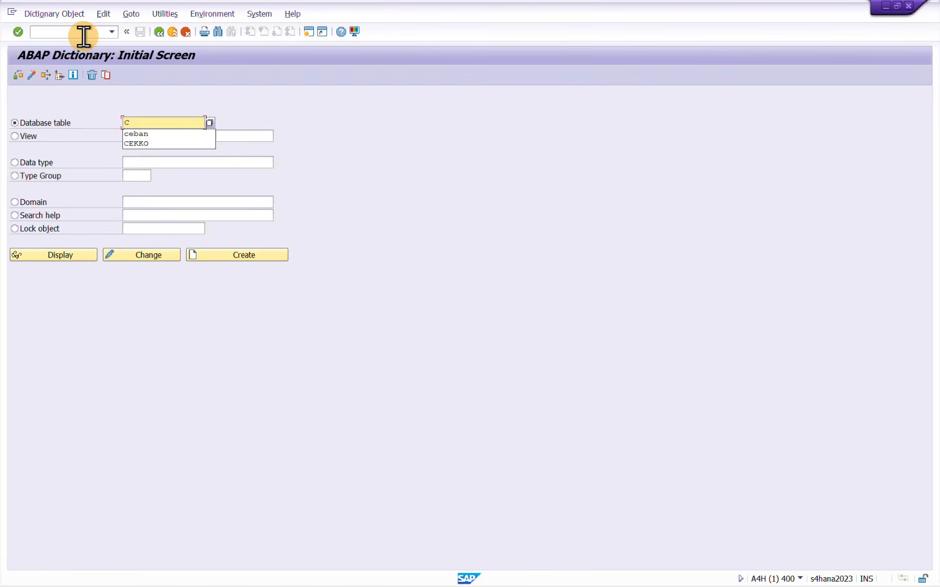
Enter CEBAN as the database table, clear the View name, and display the structure
{"action": "key", "text": "Tab"}
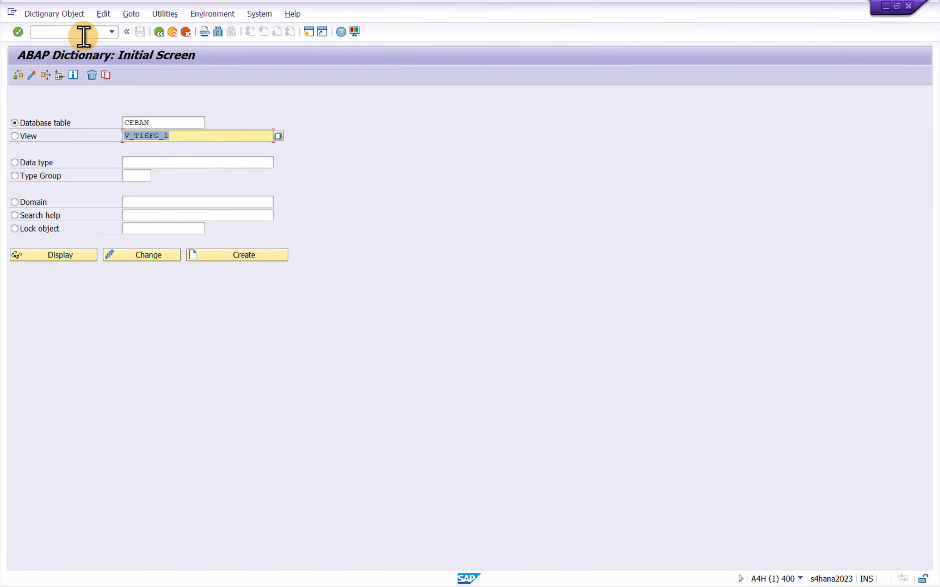
{"action": "key", "text": "Delete"}
{"action": "key", "text": "shift+Tab"}
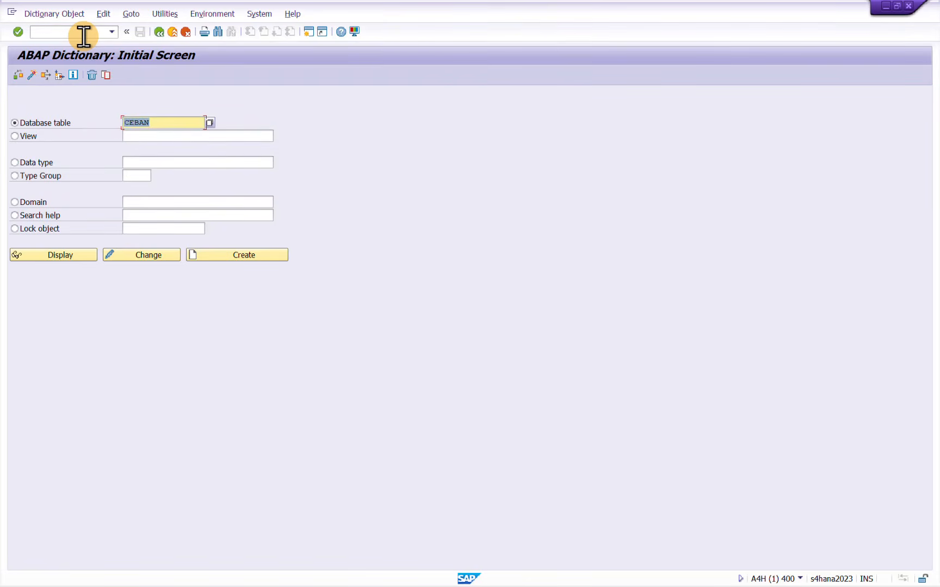
{"action": "left_click", "coordinate": [65, 255]}
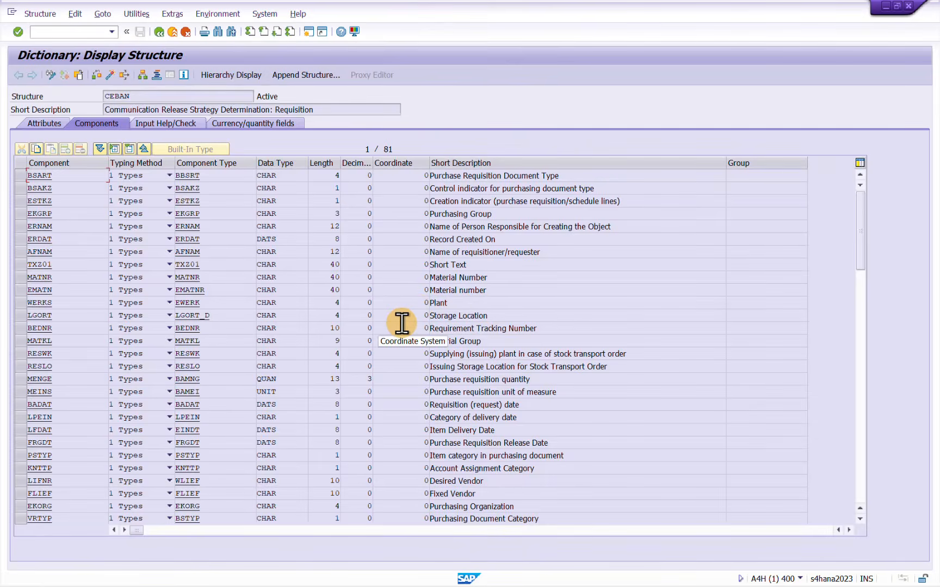
Look through the CEBAN components and mark the GFWRT row for the requisition's total value for overall release
{"action": "scroll", "coordinate": [402, 326], "scroll_direction": "down", "scroll_amount": 6}
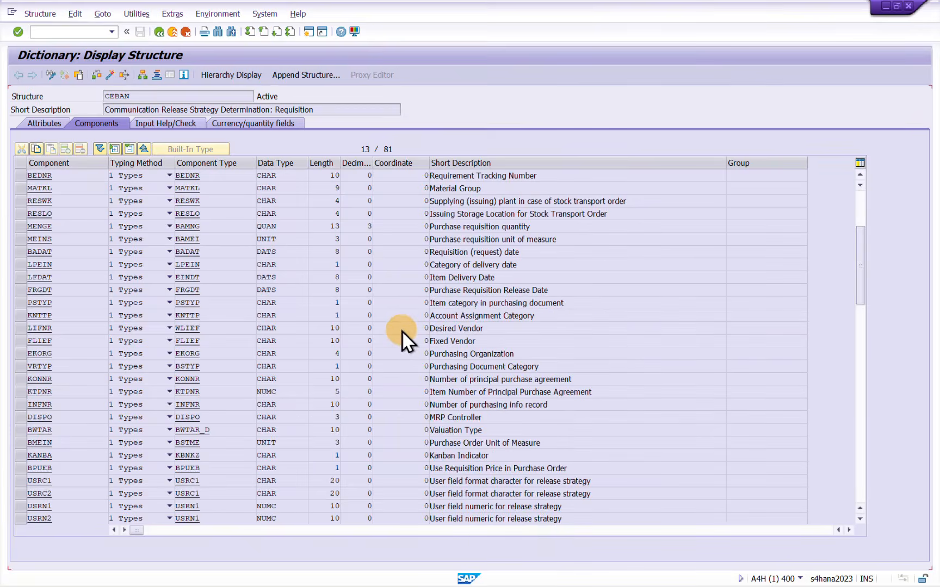
{"action": "scroll", "coordinate": [404, 333], "scroll_direction": "down", "scroll_amount": 10}
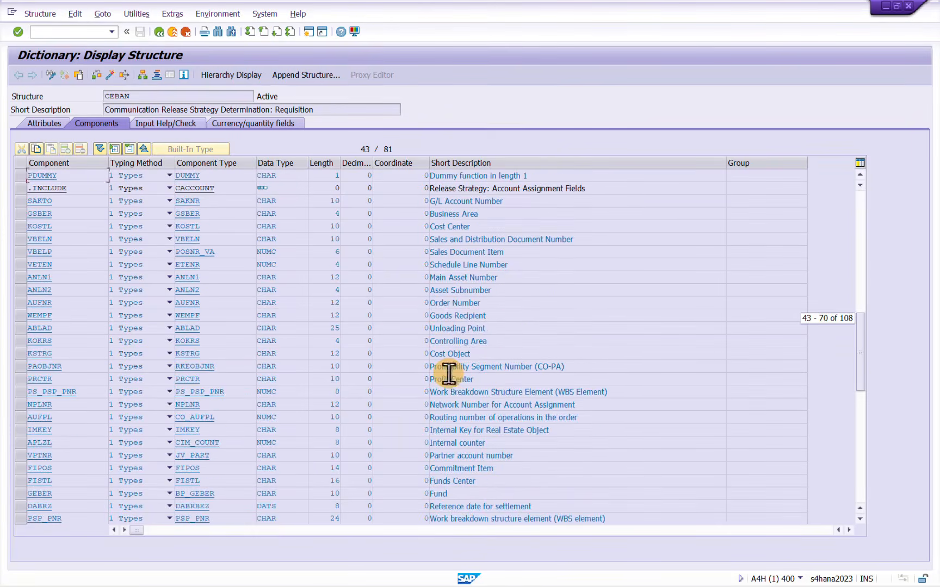
{"action": "scroll", "coordinate": [449, 376], "scroll_direction": "down", "scroll_amount": 3}
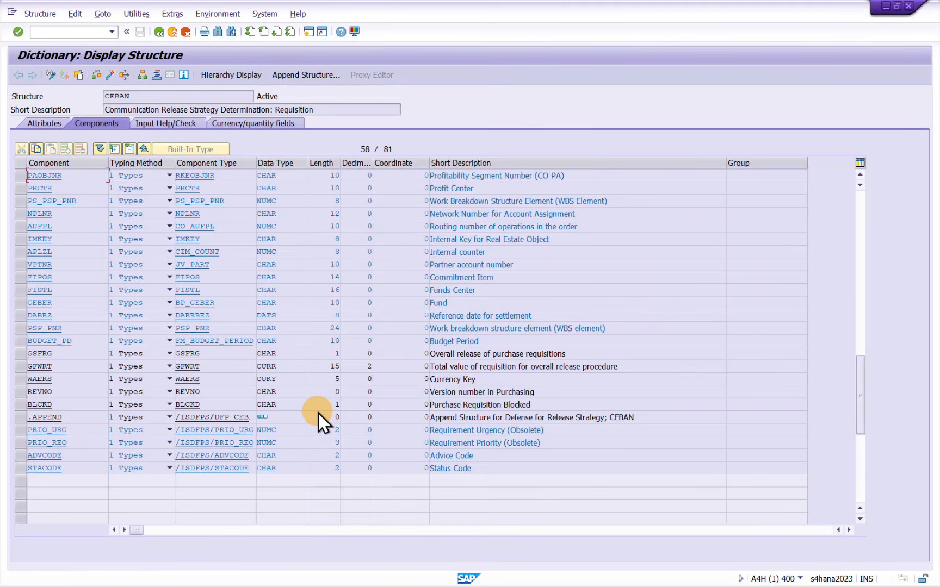
{"action": "left_click", "coordinate": [21, 368]}
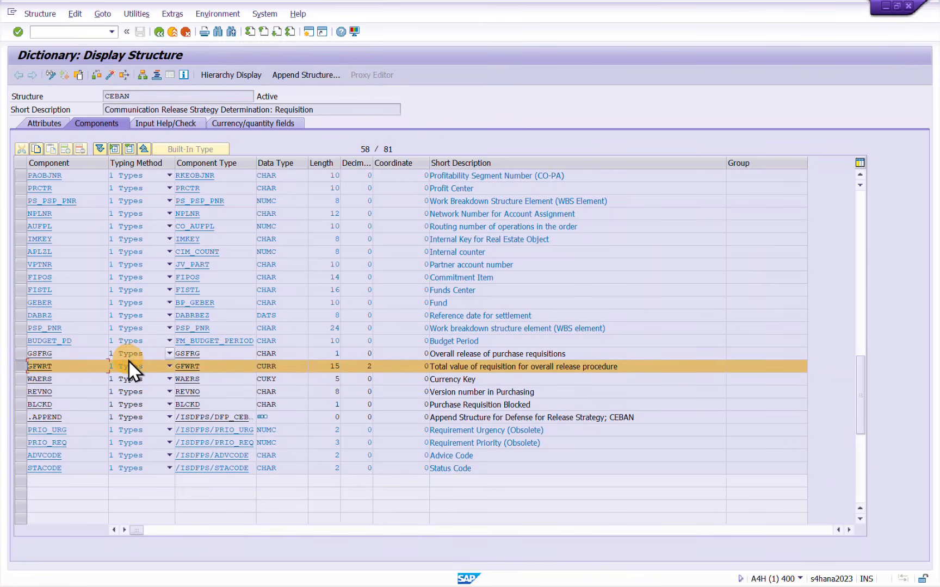
Highlight the Data Type column and mark the GFWRT component to examine its data type
{"action": "scroll", "coordinate": [130, 362], "scroll_direction": "up", "scroll_amount": 2}
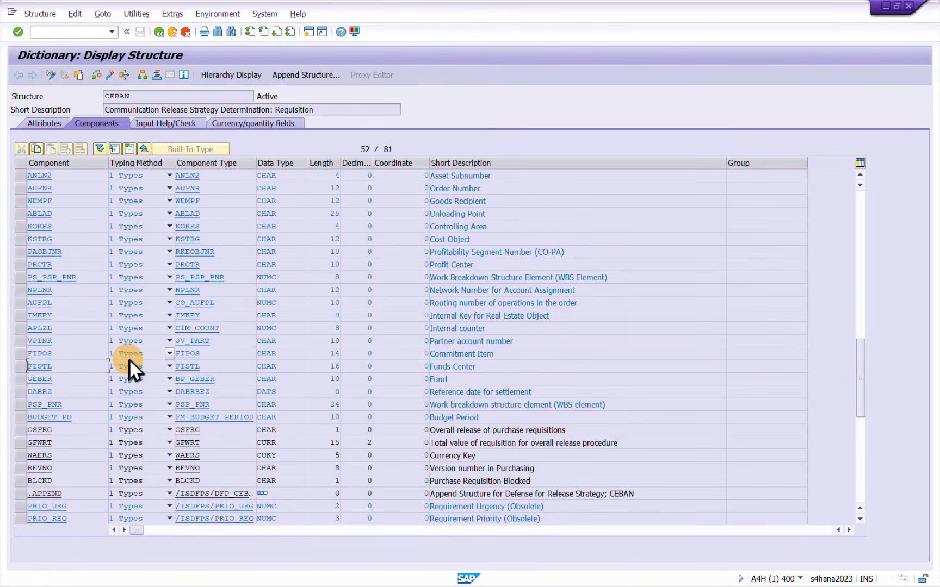
{"action": "scroll", "coordinate": [135, 348], "scroll_direction": "up", "scroll_amount": 1}
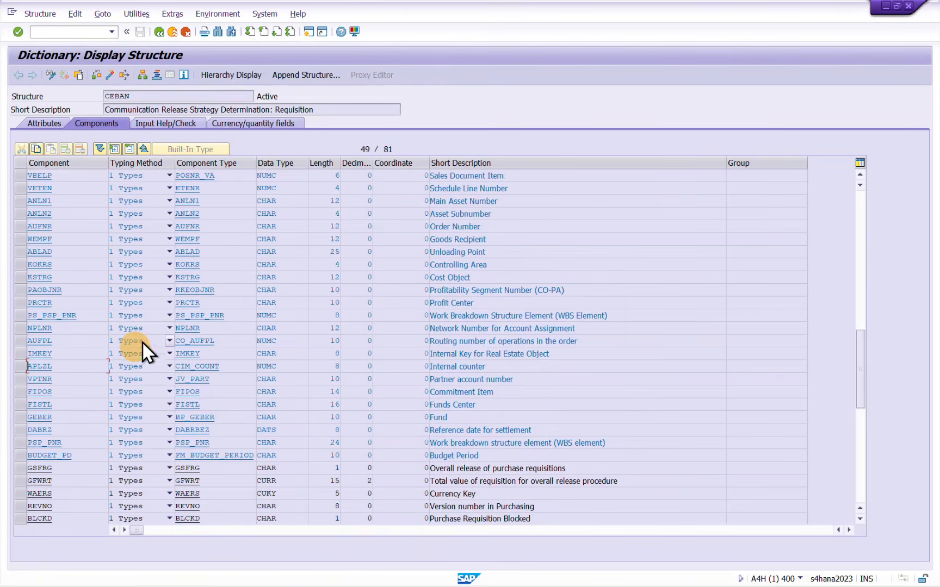
{"action": "left_click", "coordinate": [282, 162]}
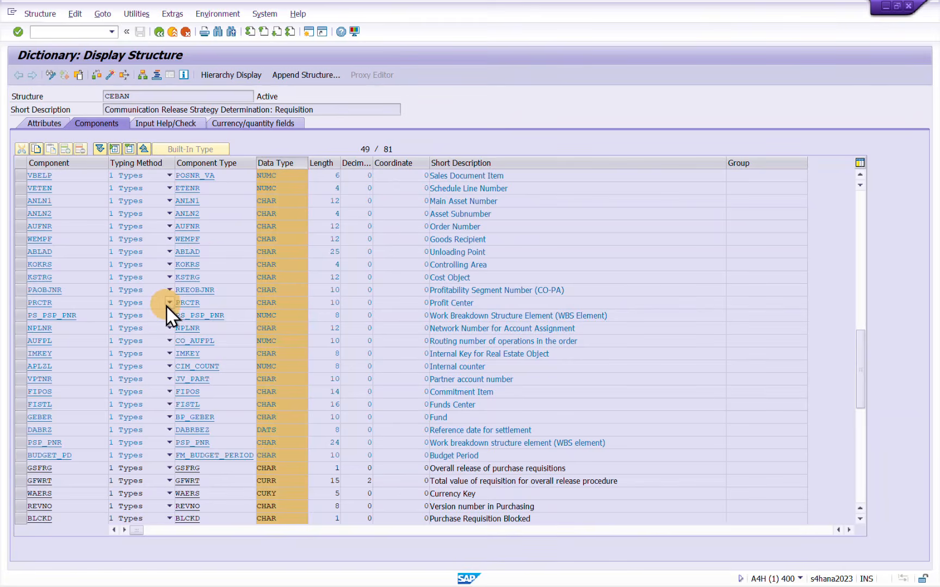
{"action": "scroll", "coordinate": [165, 305], "scroll_direction": "down", "scroll_amount": 1}
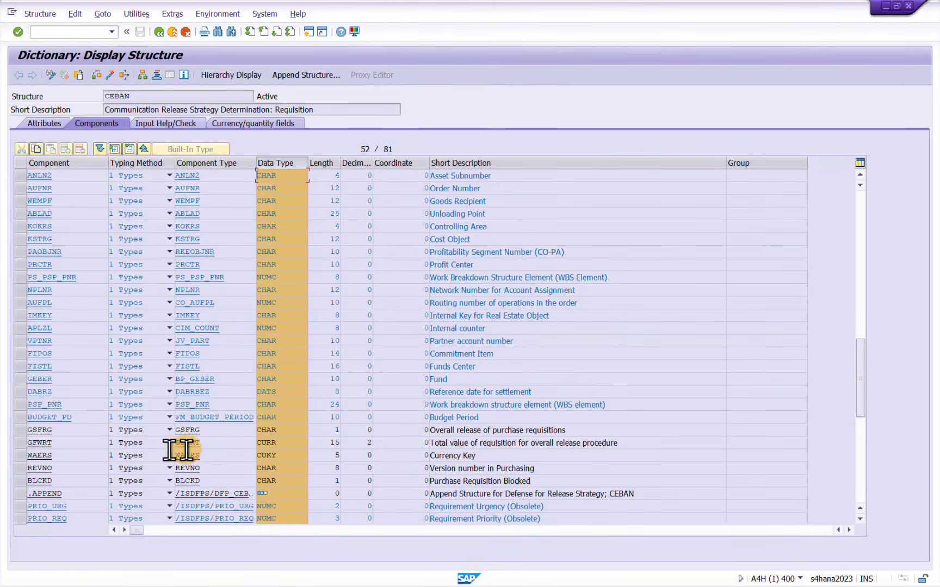
{"action": "left_click", "coordinate": [21, 444]}
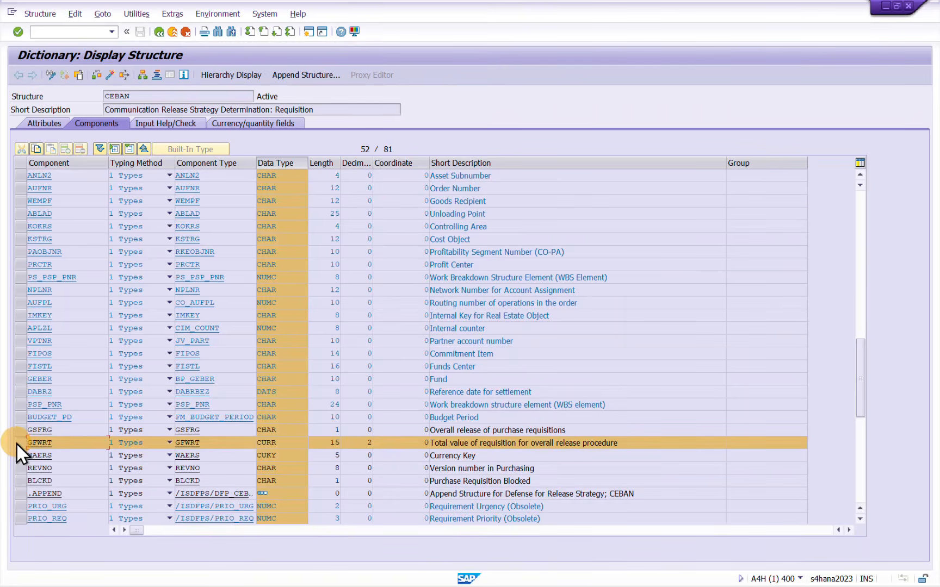
Find the component GSWRT, Total Value of Item, and mark its row
{"action": "scroll", "coordinate": [16, 443], "scroll_direction": "down", "scroll_amount": 2}
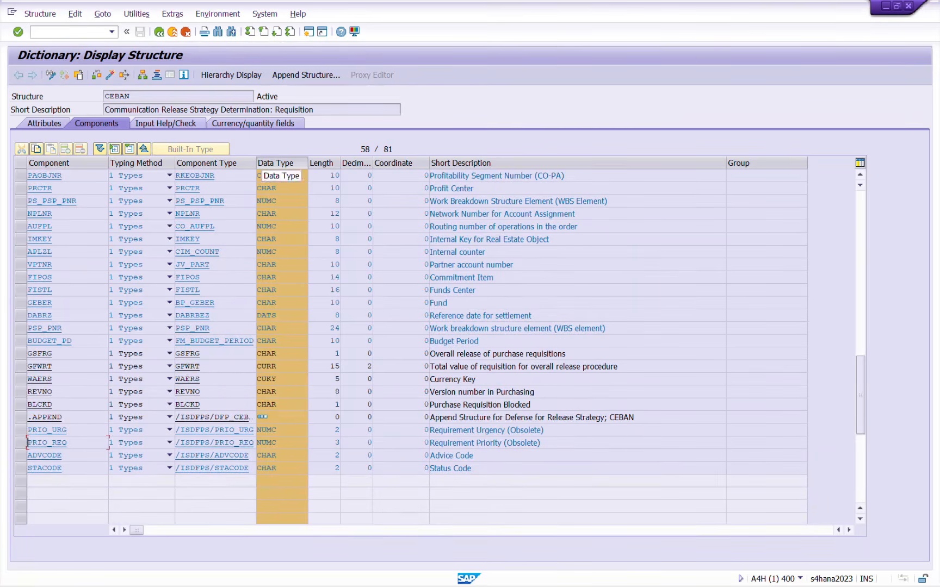
{"action": "scroll", "coordinate": [260, 176], "scroll_direction": "up", "scroll_amount": 6}
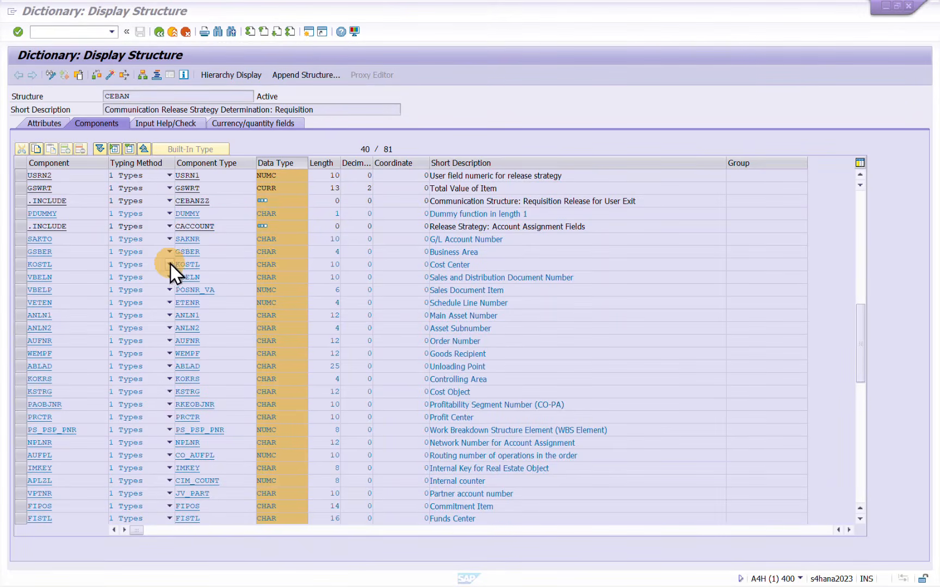
{"action": "left_click", "coordinate": [20, 186]}
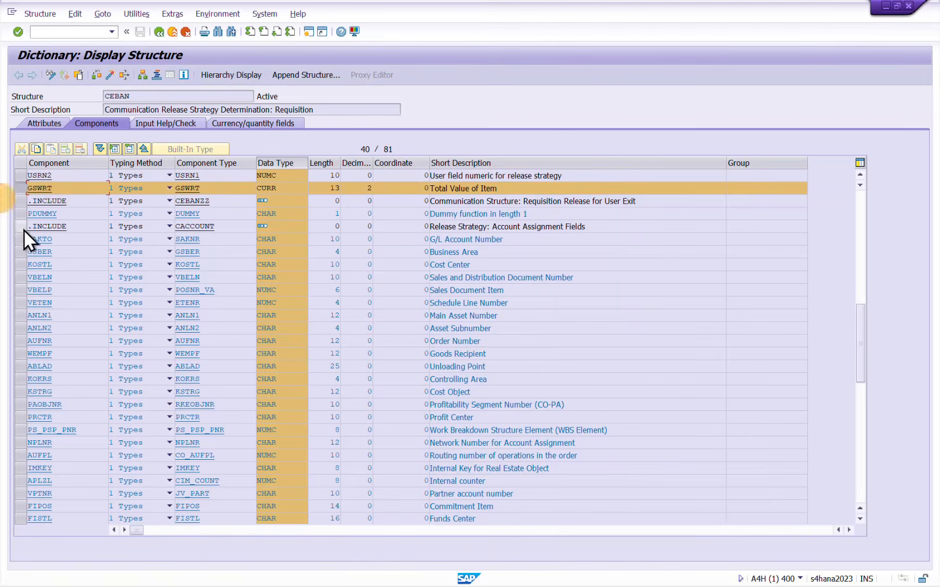
Return to the component GFWRT and mark its row for comparison with the item value field GSWRT
{"action": "left_click", "coordinate": [860, 520]}
{"action": "left_click", "coordinate": [860, 521]}
{"action": "left_click", "coordinate": [861, 521]}
{"action": "left_click", "coordinate": [860, 521]}
{"action": "left_click", "coordinate": [859, 520]}
{"action": "left_click", "coordinate": [860, 520]}
{"action": "left_click", "coordinate": [860, 521]}
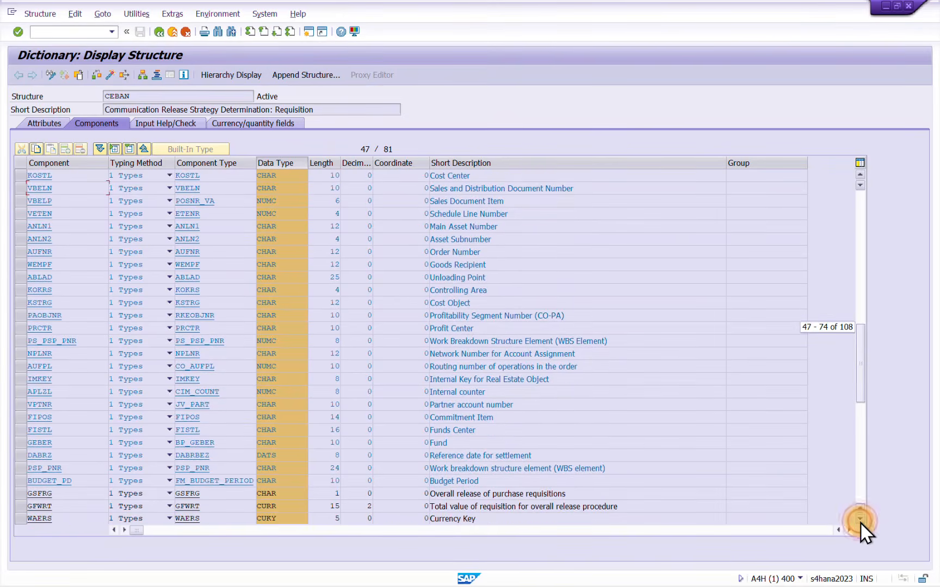
{"action": "left_click", "coordinate": [20, 506]}
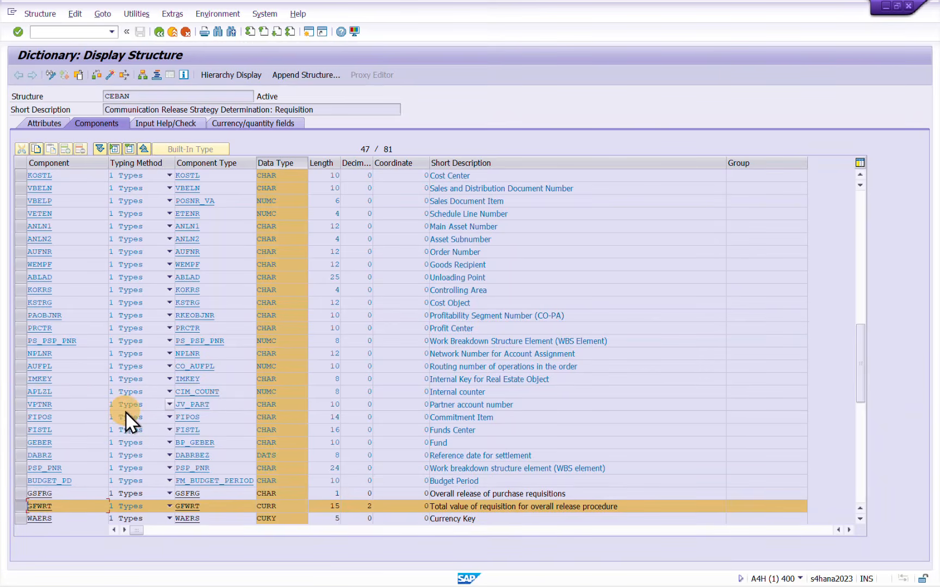
Go back to the start of the component list and point out the Purchasing Group, Plant and Purchasing Organization fields
{"action": "scroll", "coordinate": [384, 405], "scroll_direction": "up", "scroll_amount": 3}
{"action": "left_click_drag", "start_coordinate": [859, 329], "coordinate": [876, 159]}
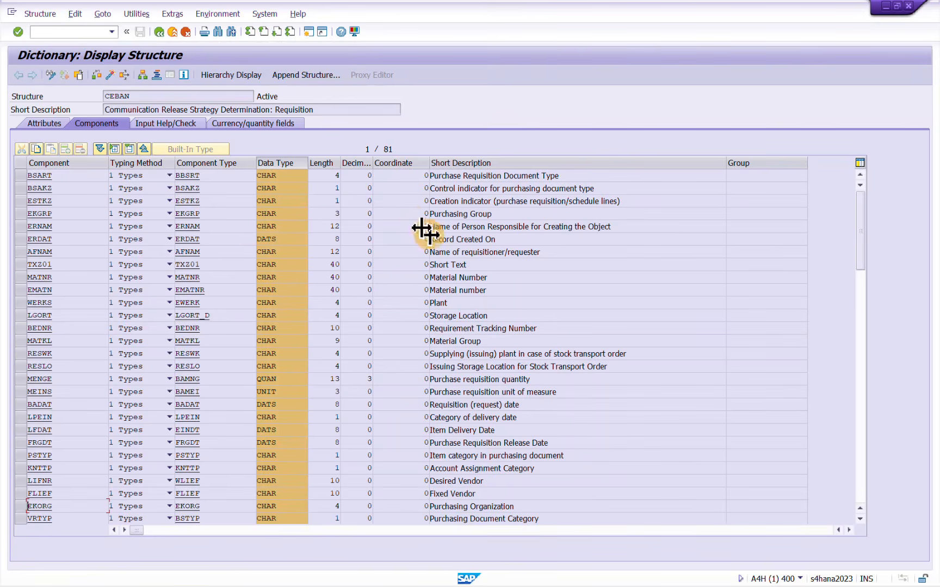
{"action": "left_click", "coordinate": [196, 214]}
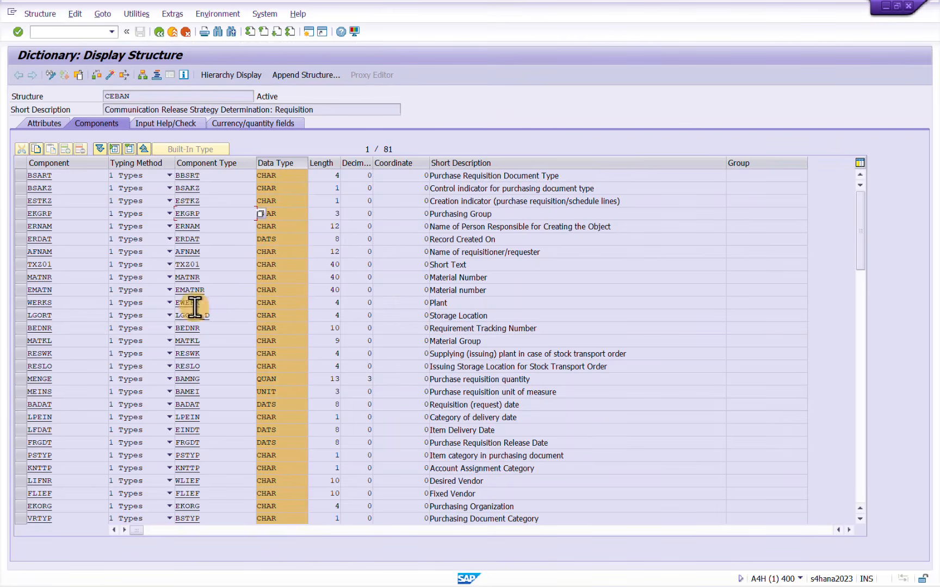
{"action": "left_click", "coordinate": [58, 303]}
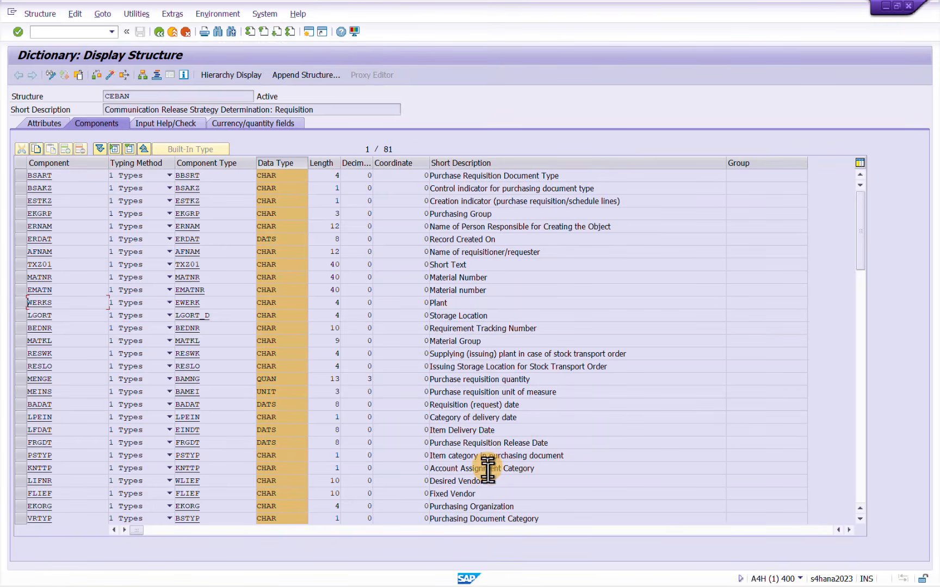
{"action": "left_click", "coordinate": [526, 507]}
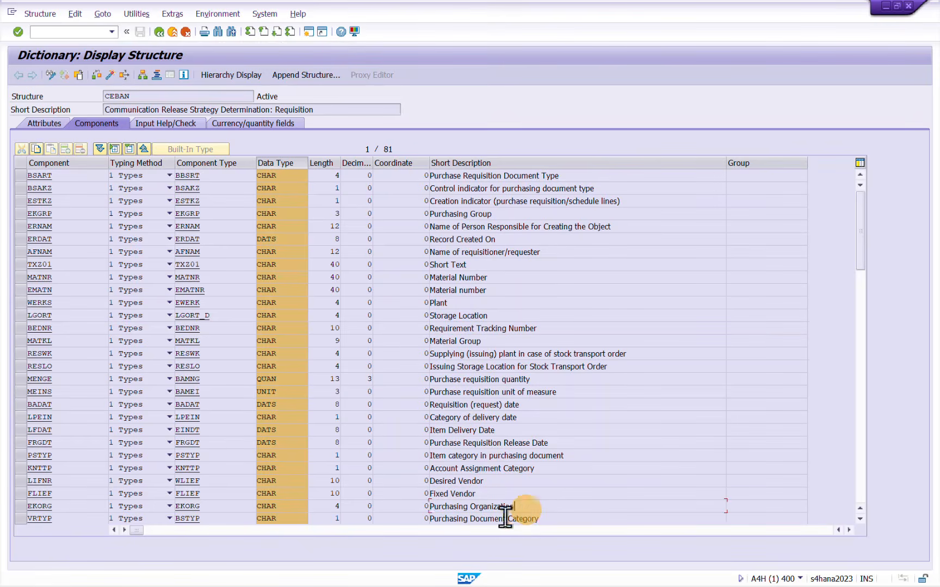
{"action": "left_click_drag", "start_coordinate": [80, 511], "coordinate": [15, 508]}
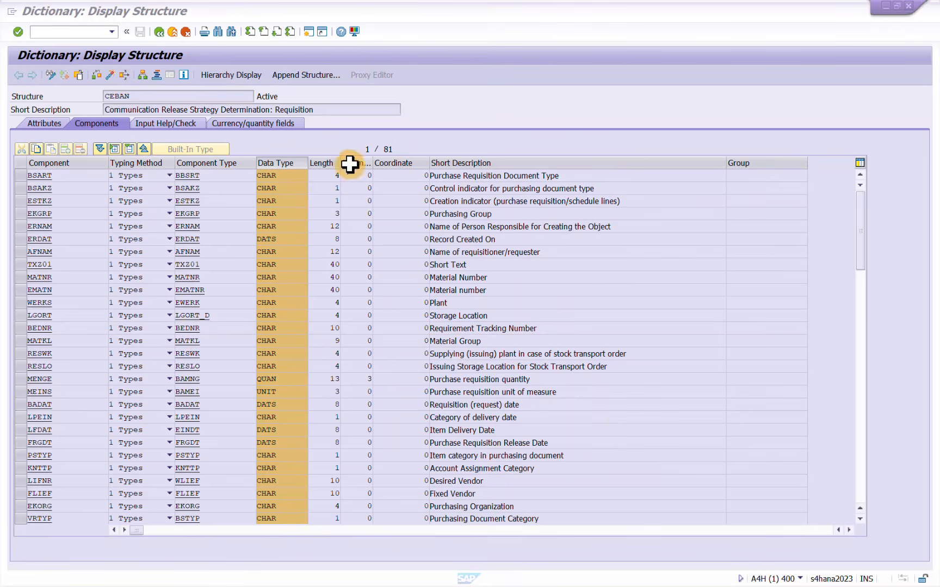
Examine the Length, Decimals, Component and Short Description columns one by one, and switch to the slide presentation
{"action": "left_click", "coordinate": [281, 162]}
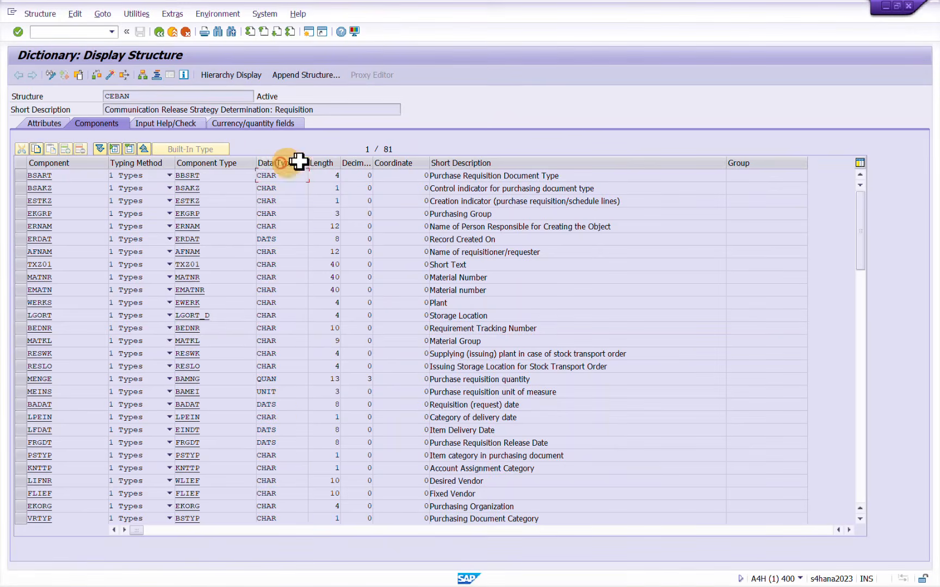
{"action": "left_click", "coordinate": [321, 161]}
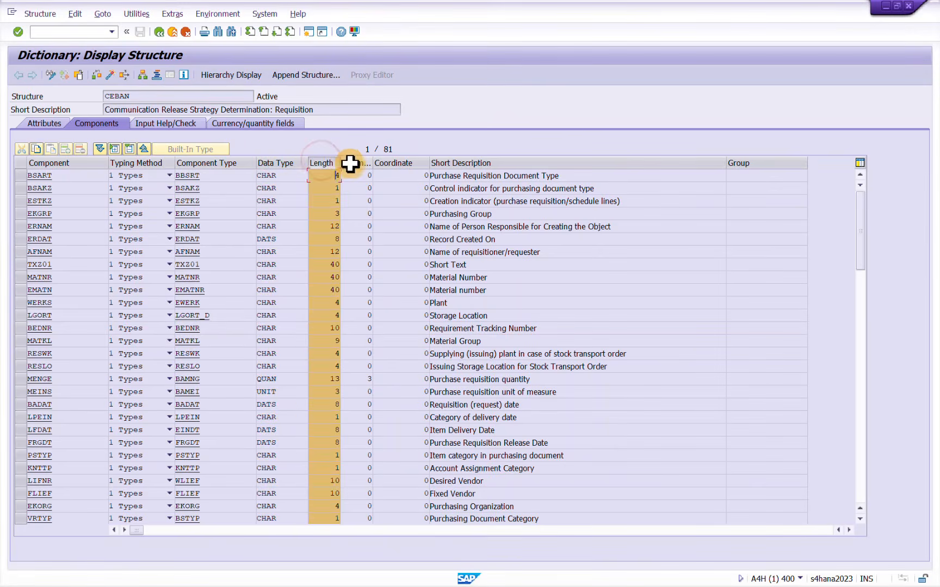
{"action": "left_click", "coordinate": [352, 162]}
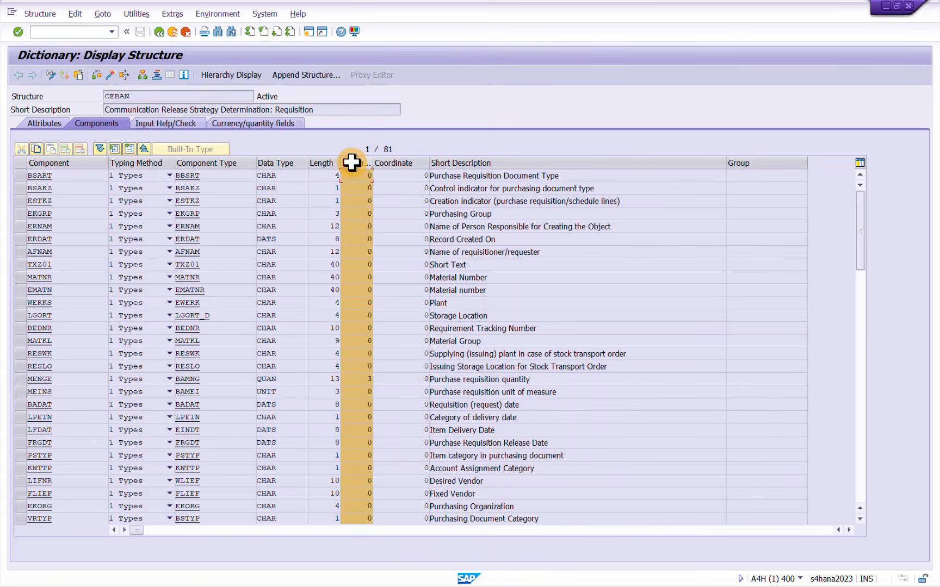
{"action": "left_click", "coordinate": [65, 164]}
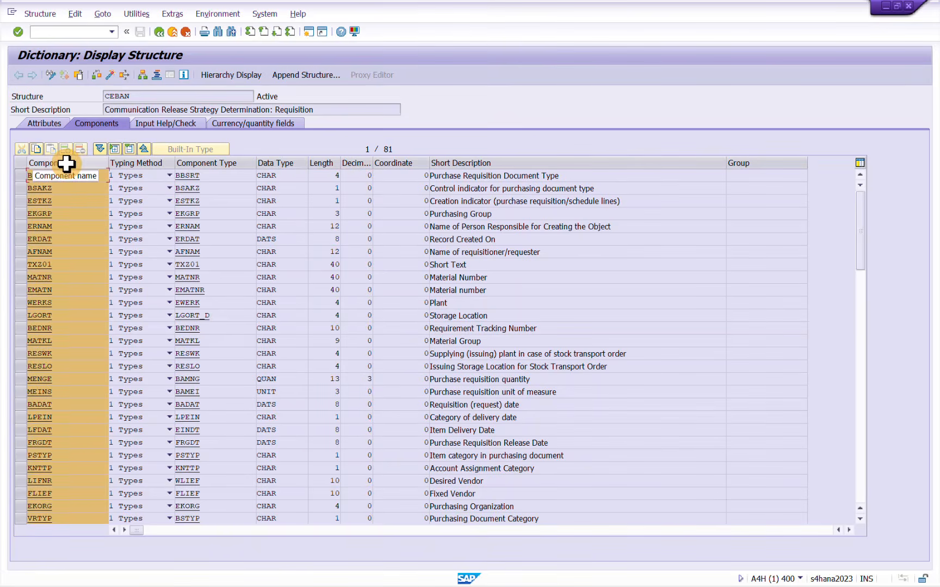
{"action": "left_click", "coordinate": [523, 165]}
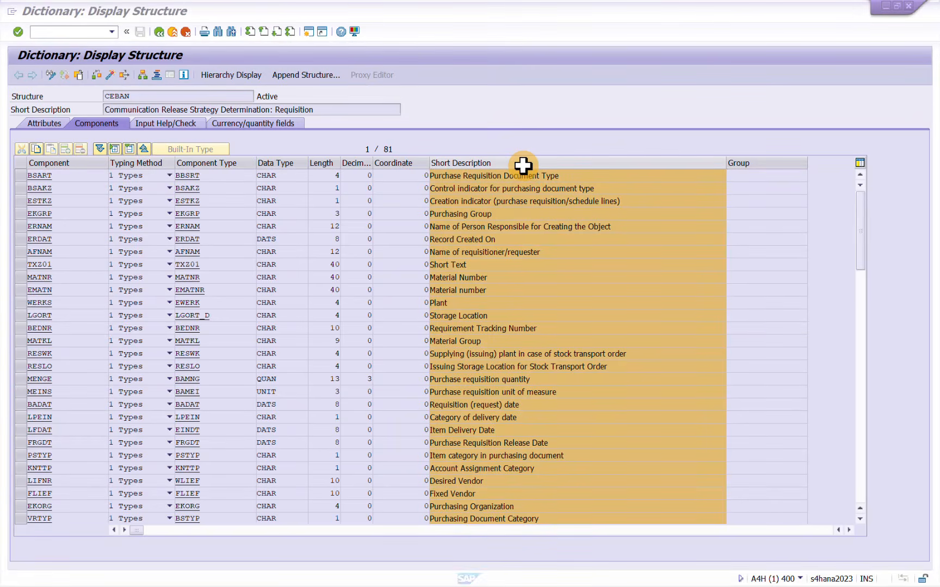
{"action": "key", "text": "alt+Tab"}
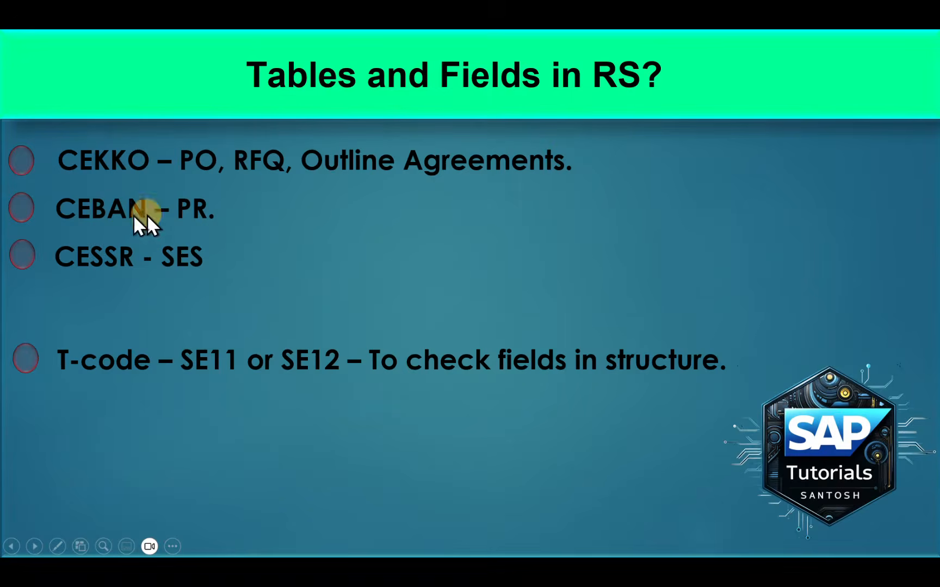
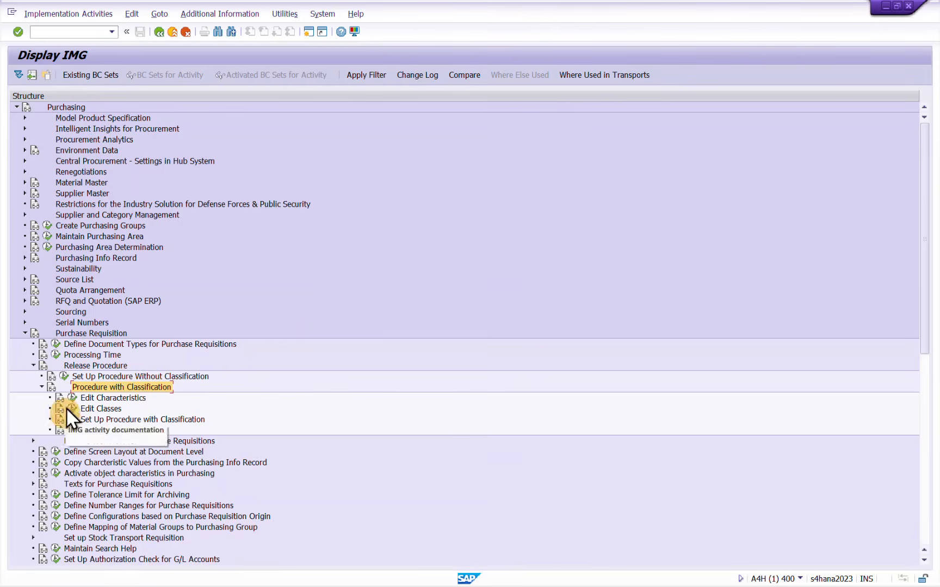
Open the Edit Characteristics activity under Procedure with Classification and clear the characteristic name
{"action": "left_click", "coordinate": [104, 398]}
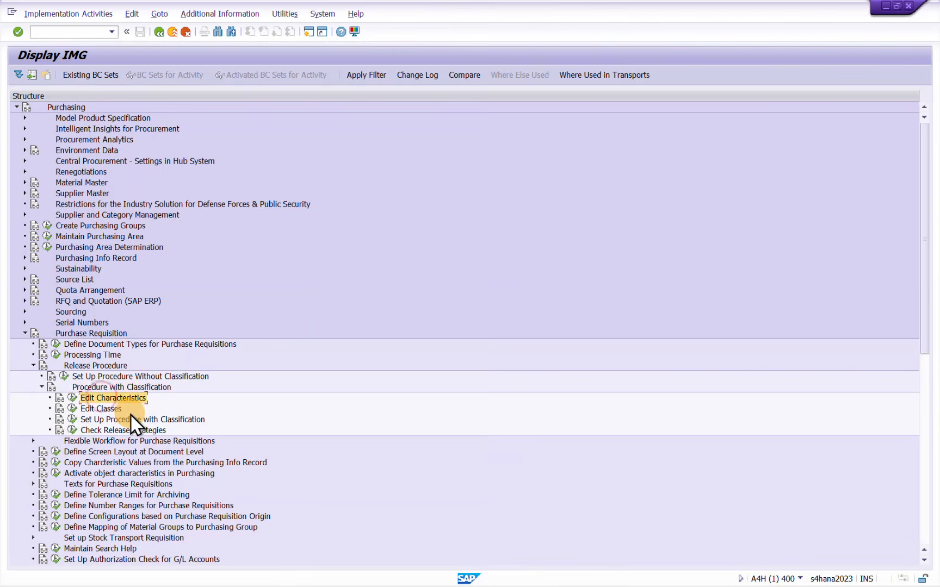
{"action": "left_click", "coordinate": [73, 398]}
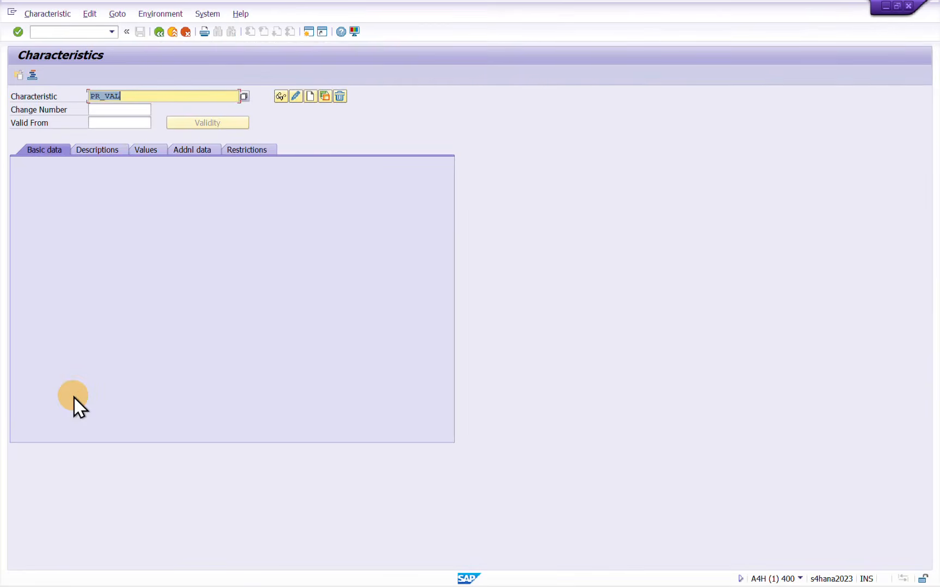
{"action": "key", "text": "alt+c"}
{"action": "key", "text": "Escape"}
{"action": "key", "text": "BackSpace"}
Switch to Notepad and mark the Item Price and PR Price Overall lines in the list of characteristics
{"action": "key", "text": "alt+Tab"}
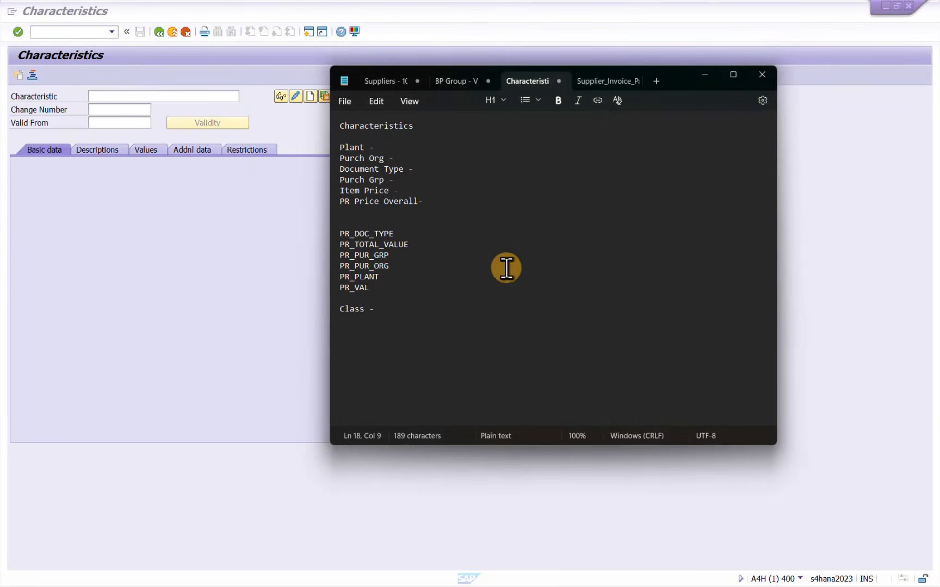
{"action": "left_click", "coordinate": [503, 266]}
{"action": "left_click", "coordinate": [449, 230]}
{"action": "left_click_drag", "start_coordinate": [430, 202], "coordinate": [331, 189]}
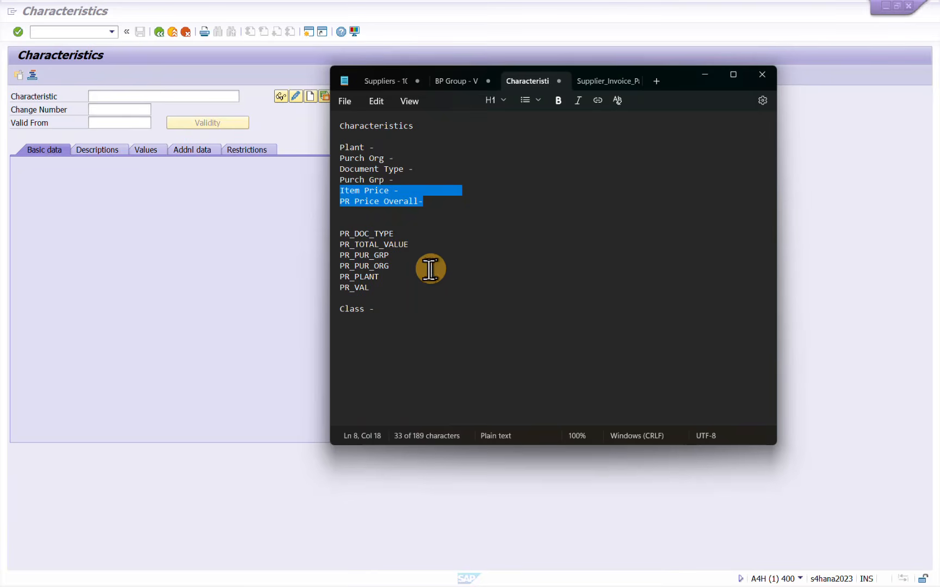
Cut the six characteristic names from PR_DOC_TYPE to PR_VAL out of the notes
{"action": "left_click", "coordinate": [387, 292]}
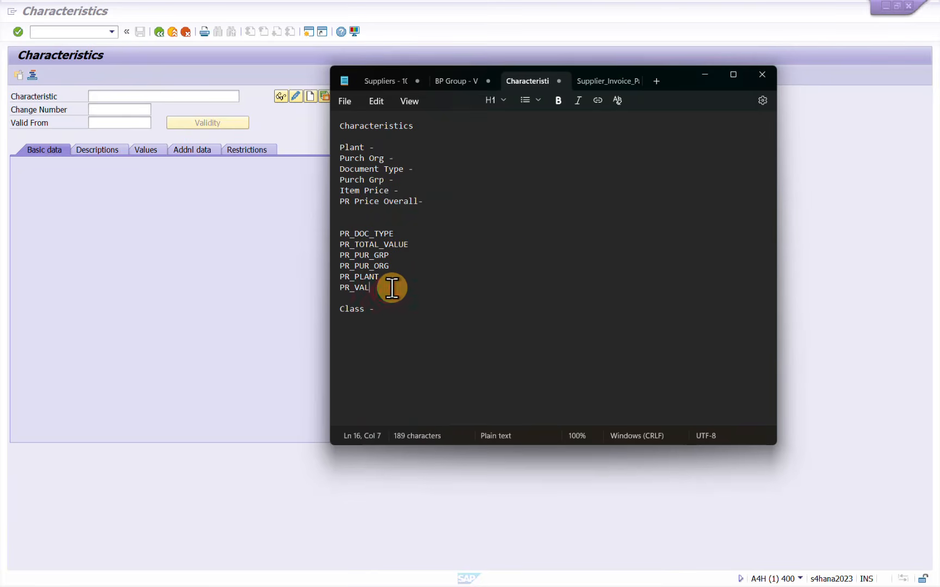
{"action": "left_click_drag", "start_coordinate": [387, 292], "coordinate": [333, 234]}
{"action": "key", "text": "ctrl+x"}
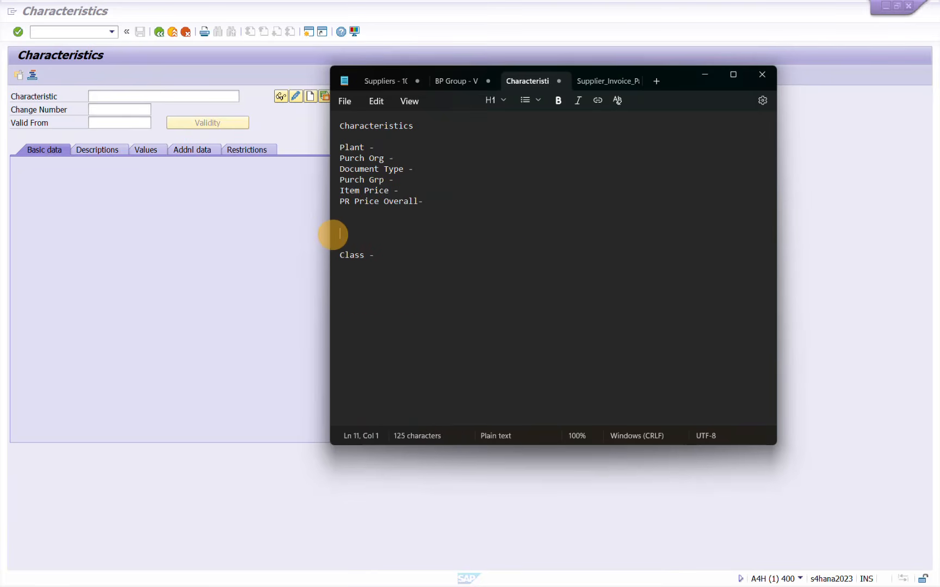
{"action": "left_click", "coordinate": [393, 146]}
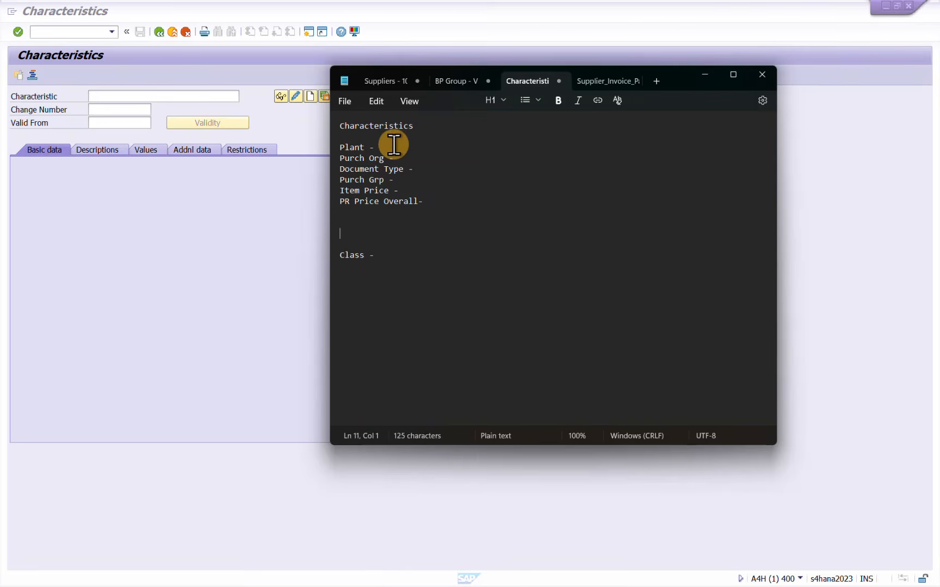
Switch back to SAP and start creating a new characteristic named PR_PLANT
{"action": "left_click", "coordinate": [214, 220]}
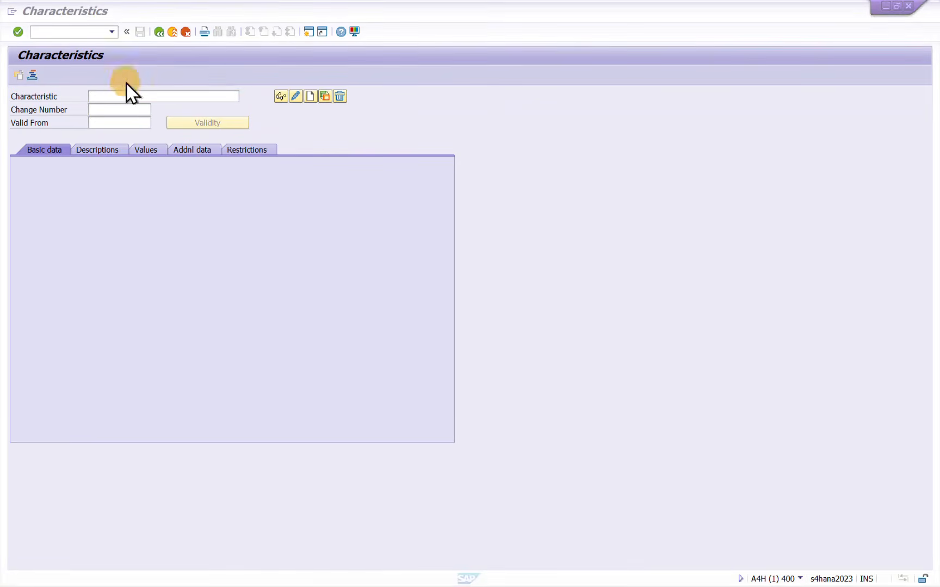
{"action": "left_click", "coordinate": [125, 96]}
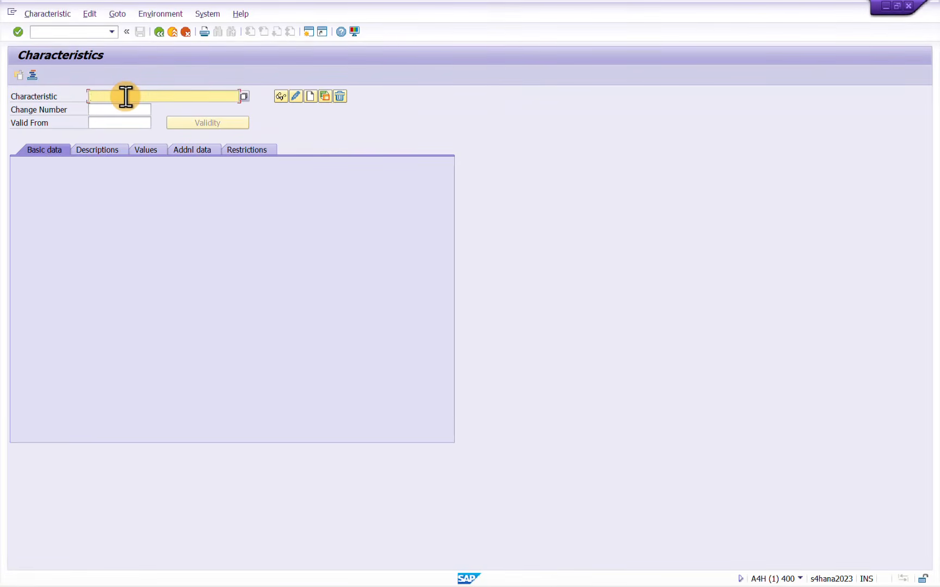
{"action": "type", "text": "PR_PLANT"}
{"action": "key", "text": "Return"}
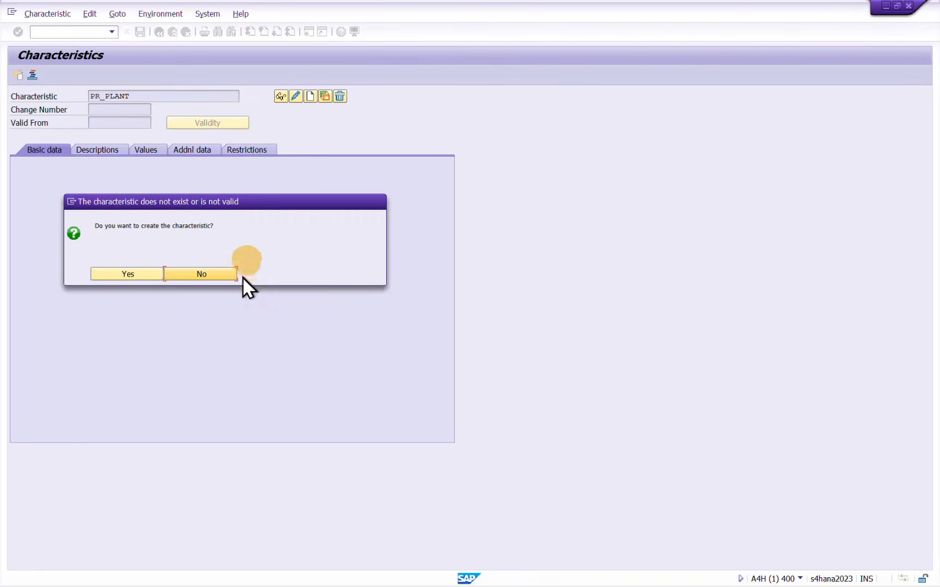
{"action": "left_click", "coordinate": [132, 274]}
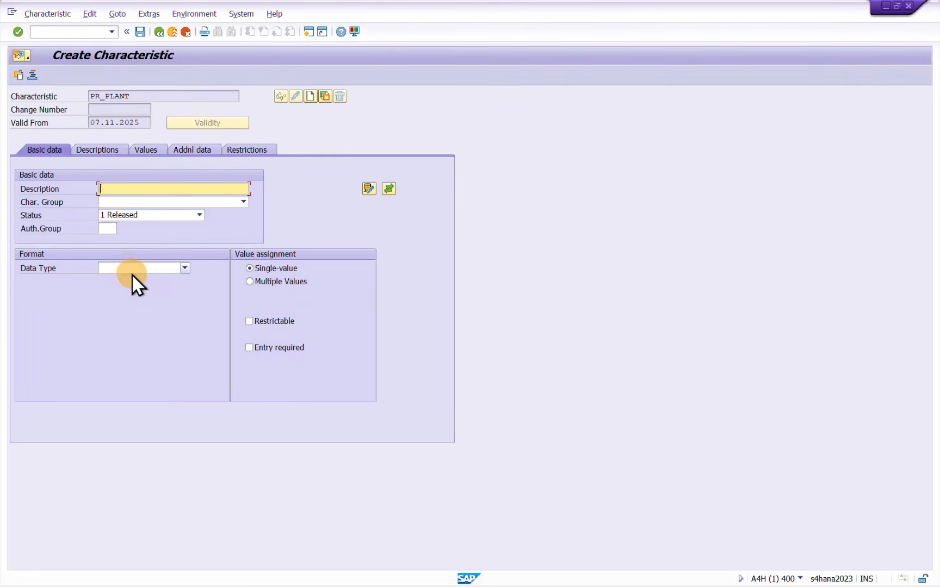
Enter PR_PLANT as the description of the new characteristic
{"action": "left_click", "coordinate": [151, 188]}
{"action": "type", "text": "PR"}
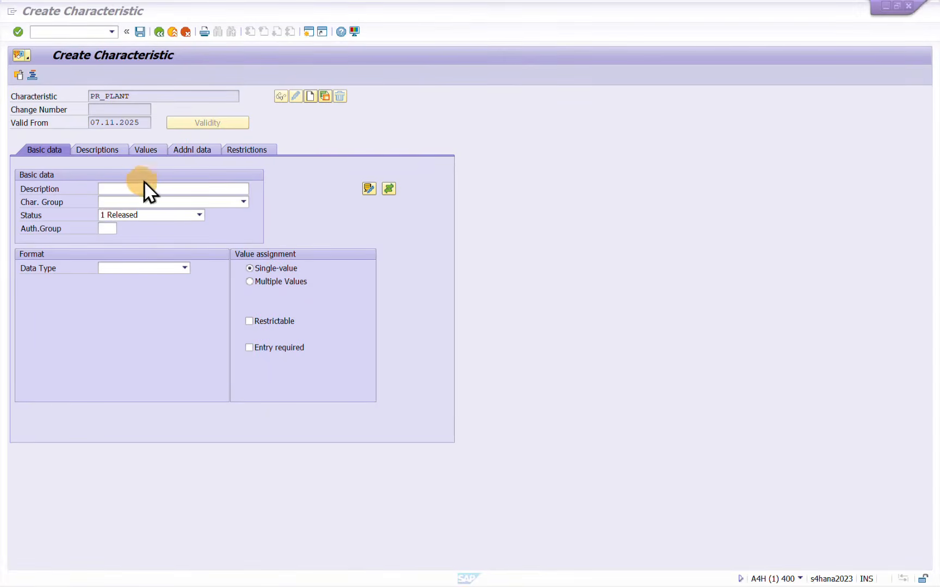
{"action": "left_click", "coordinate": [143, 189]}
{"action": "type", "text": "PR"}
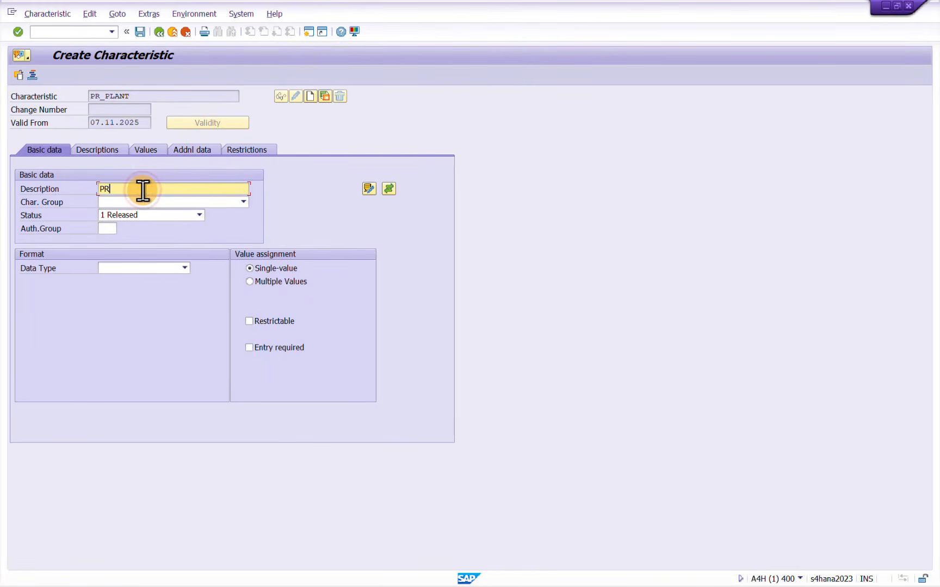
{"action": "type", "text": "_PLANT"}
{"action": "double_click", "coordinate": [142, 190]}
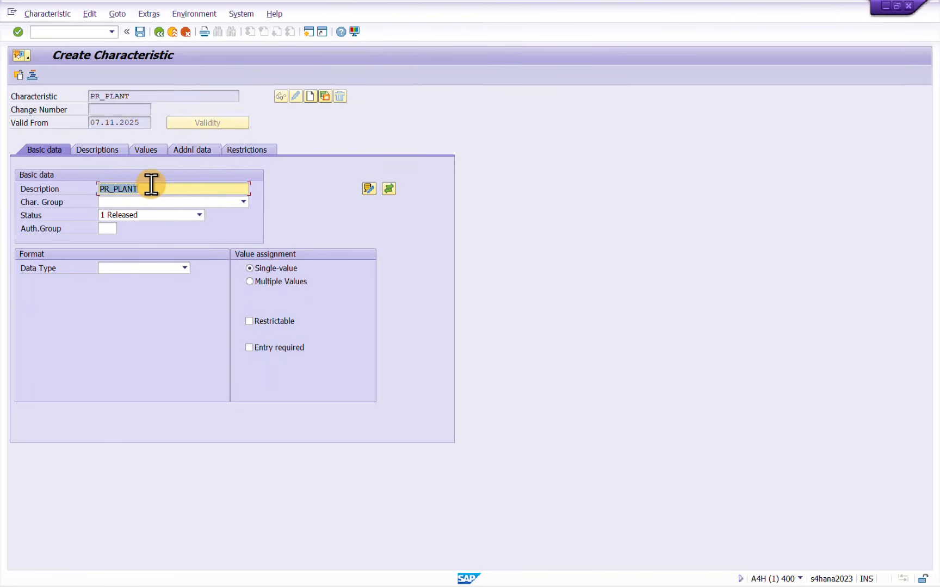
Allow multiple values for the characteristic and set its data type to CHAR Character Format
{"action": "left_click", "coordinate": [258, 281]}
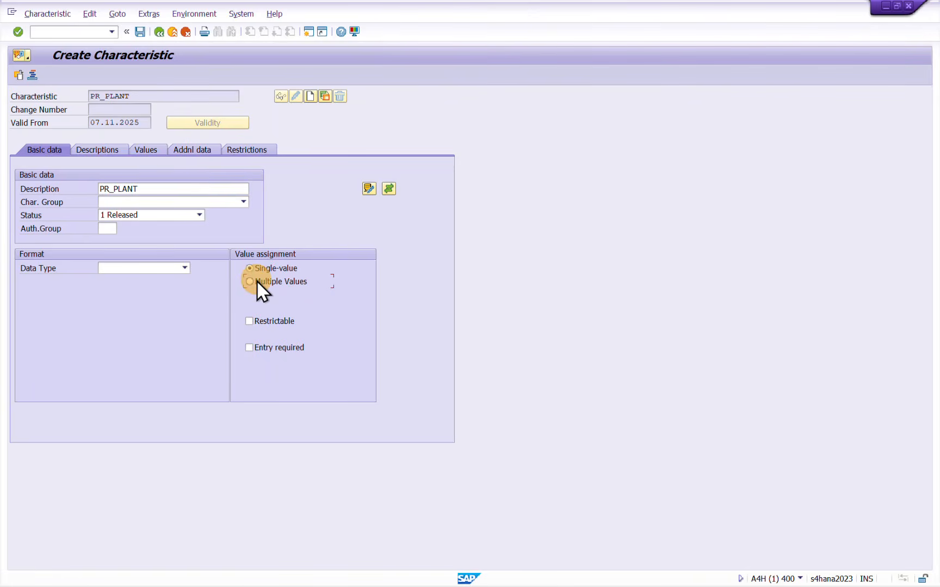
{"action": "left_click", "coordinate": [176, 269]}
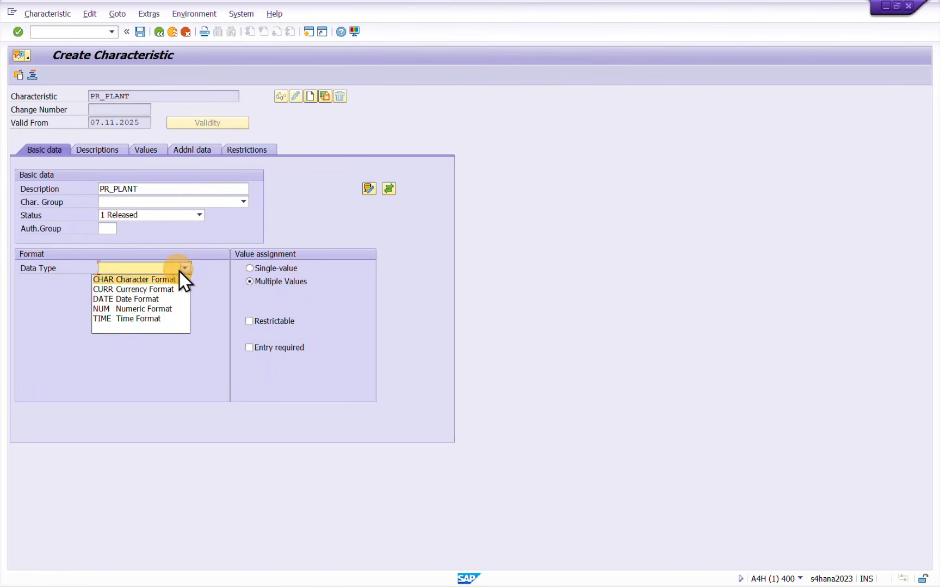
{"action": "left_click", "coordinate": [131, 280]}
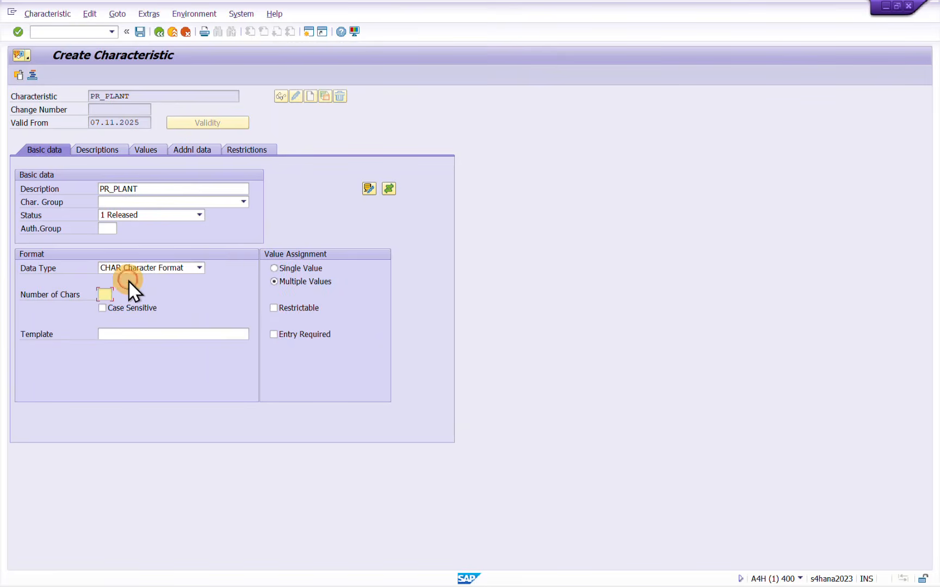
Open a new SAP session with transaction SE11 and display the structure CEBAN
{"action": "key", "text": "alt+Tab"}
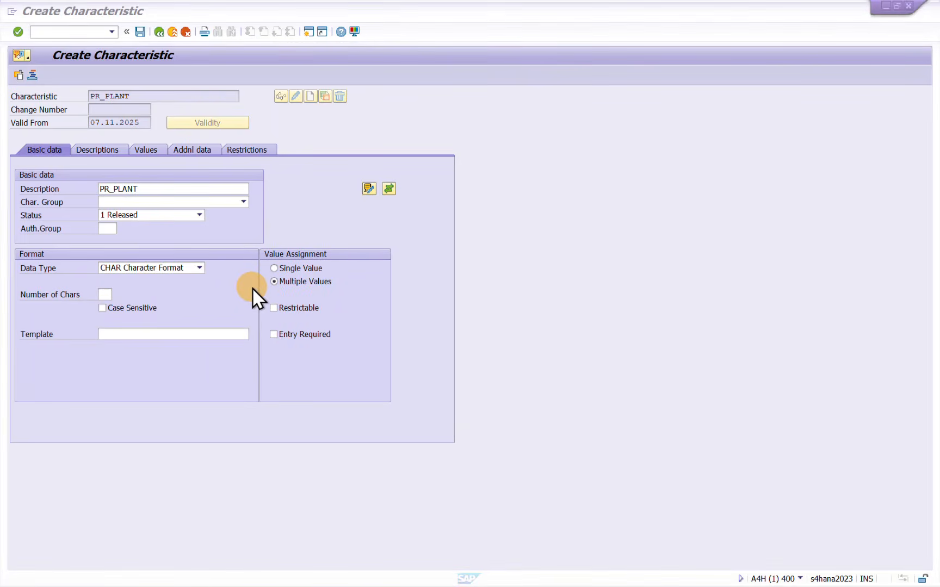
{"action": "left_click", "coordinate": [252, 288]}
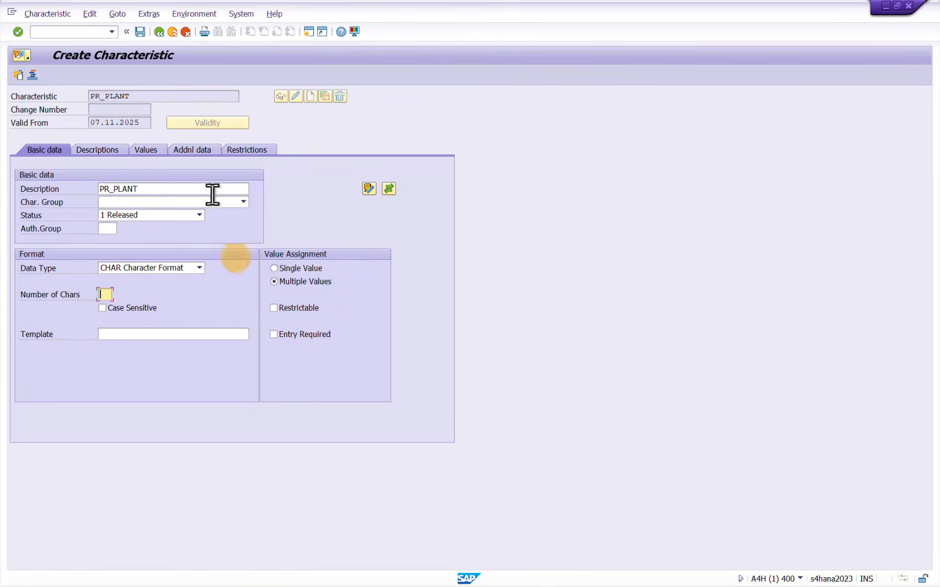
{"action": "left_click", "coordinate": [311, 33]}
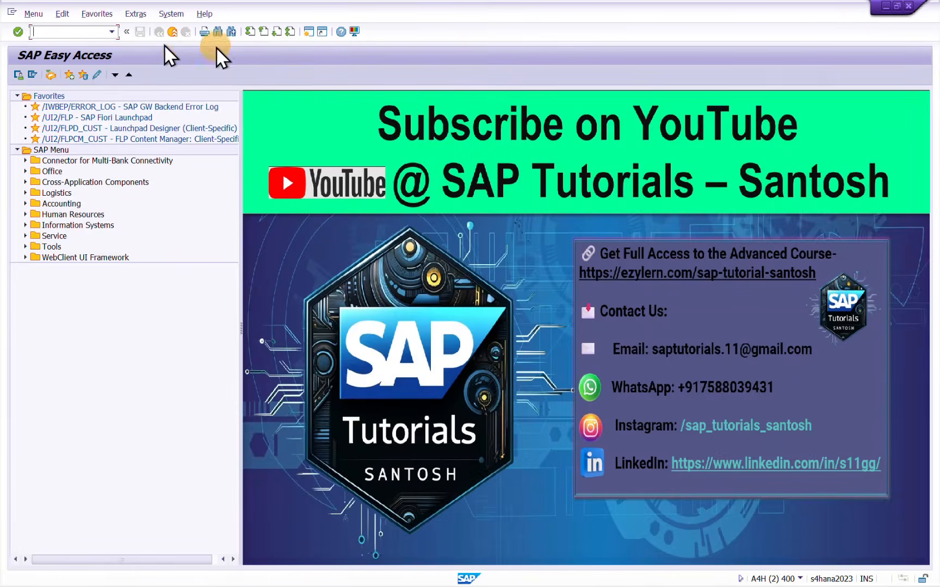
{"action": "type", "text": "SE11"}
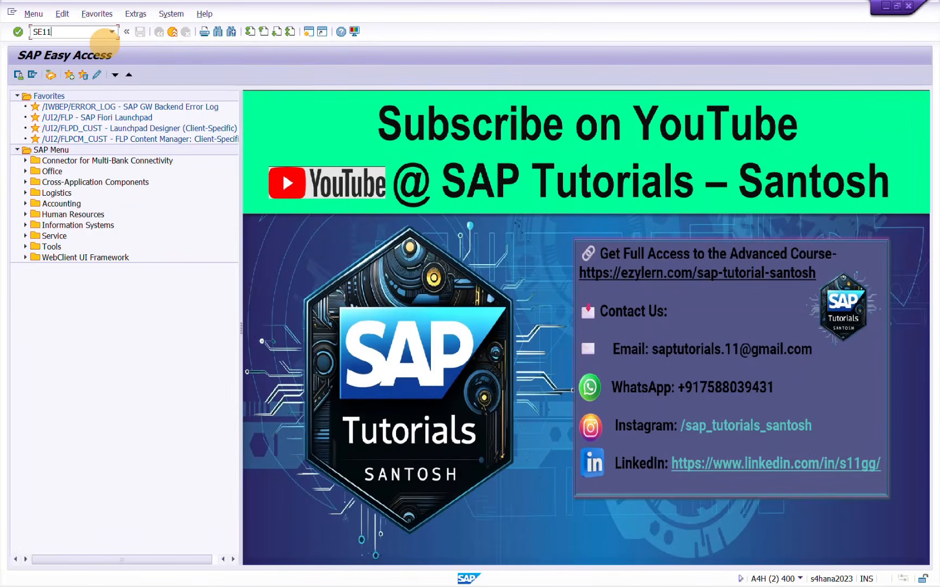
{"action": "key", "text": "Return"}
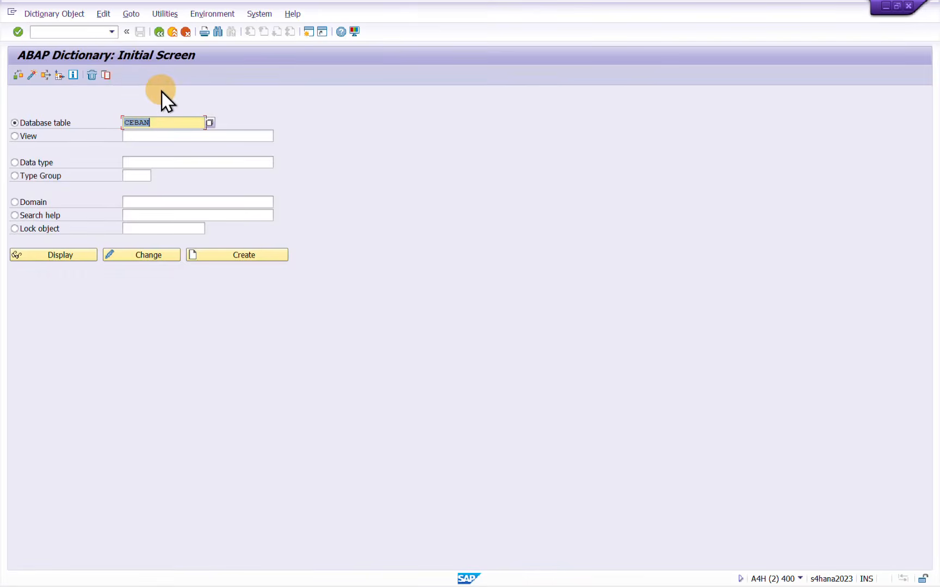
{"action": "left_click", "coordinate": [64, 254]}
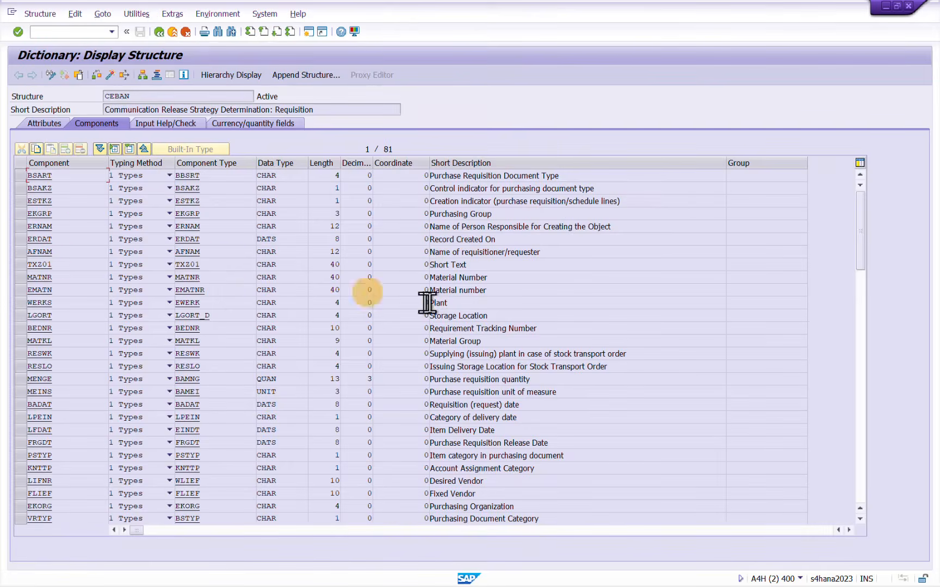
Mark the Plant component WERKS in CEBAN and check its data type and length
{"action": "left_click", "coordinate": [472, 300]}
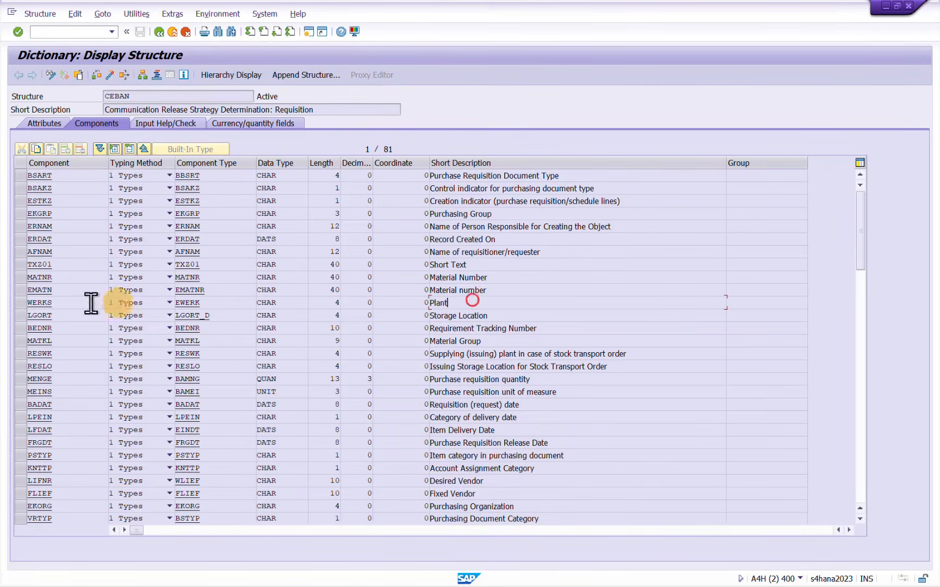
{"action": "left_click", "coordinate": [20, 302]}
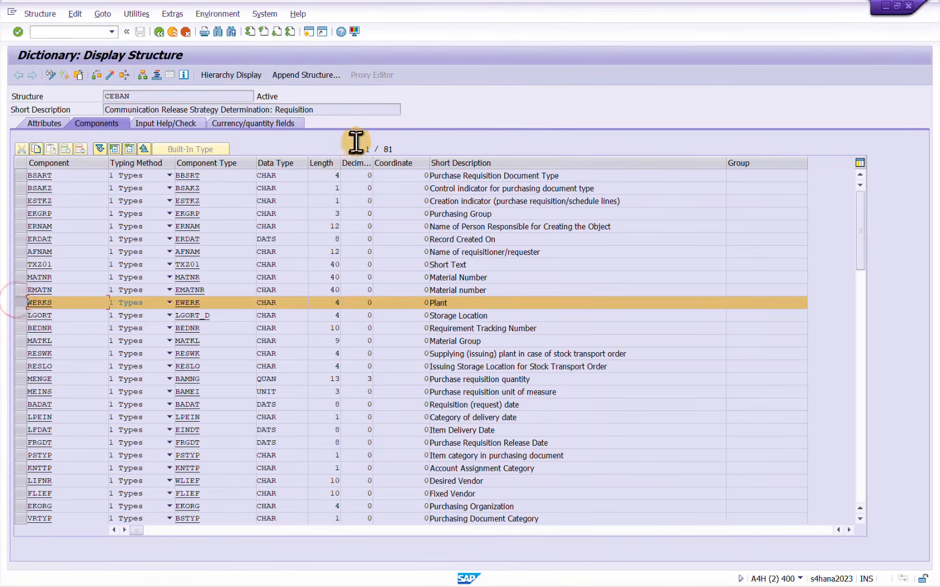
{"action": "left_click", "coordinate": [278, 303]}
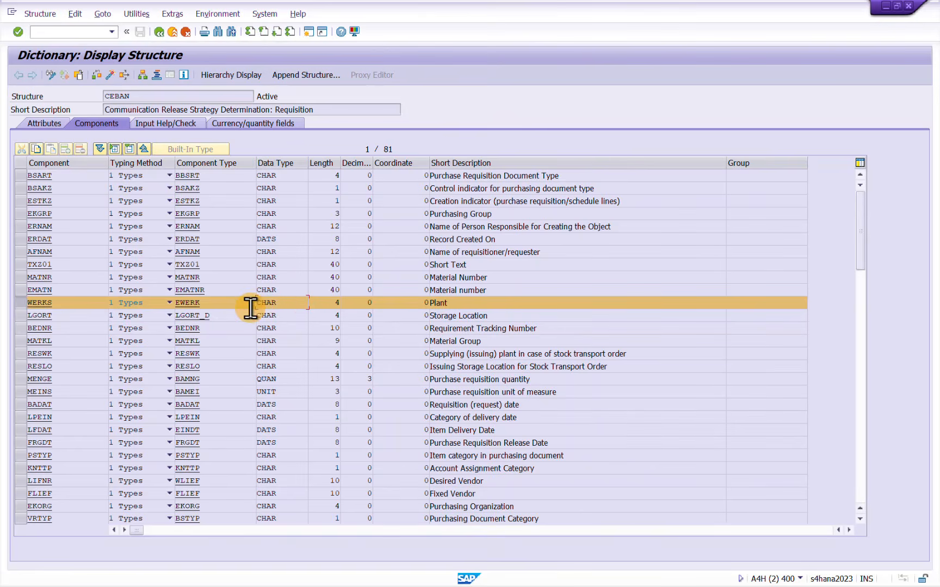
{"action": "left_click", "coordinate": [325, 300]}
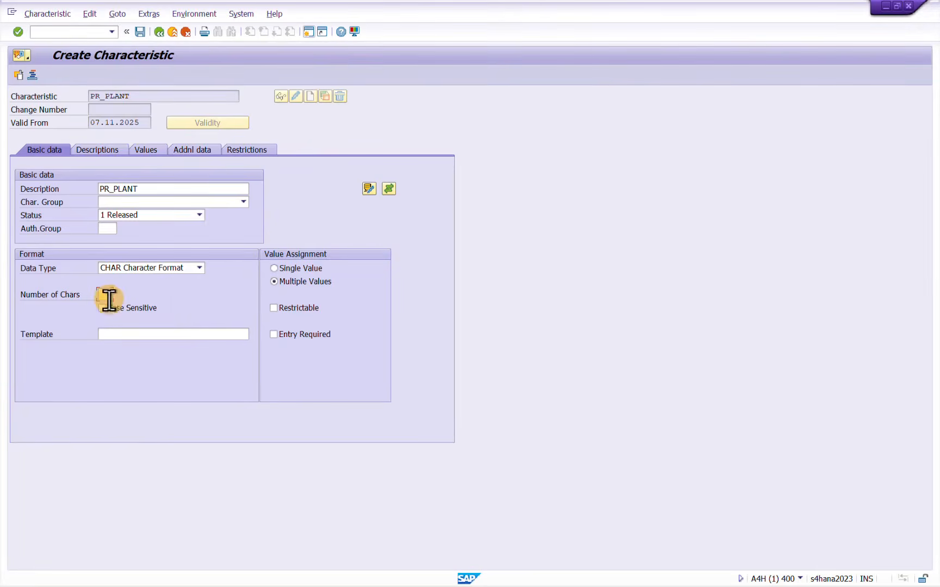
Return to the characteristic PR_PLANT, set its number of characters to 4 and keep Multiple Values selected
{"action": "left_click", "coordinate": [109, 297]}
{"action": "type", "text": "4"}
{"action": "left_click", "coordinate": [279, 282]}
Check the descriptions of the characteristic and open its list of allowed values at the first entry
{"action": "left_click", "coordinate": [92, 149]}
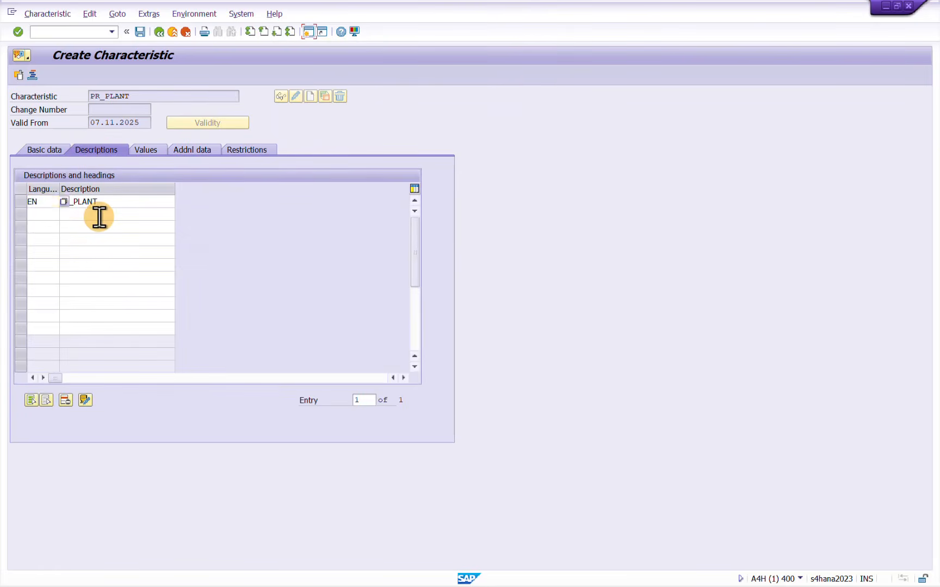
{"action": "left_click", "coordinate": [99, 216]}
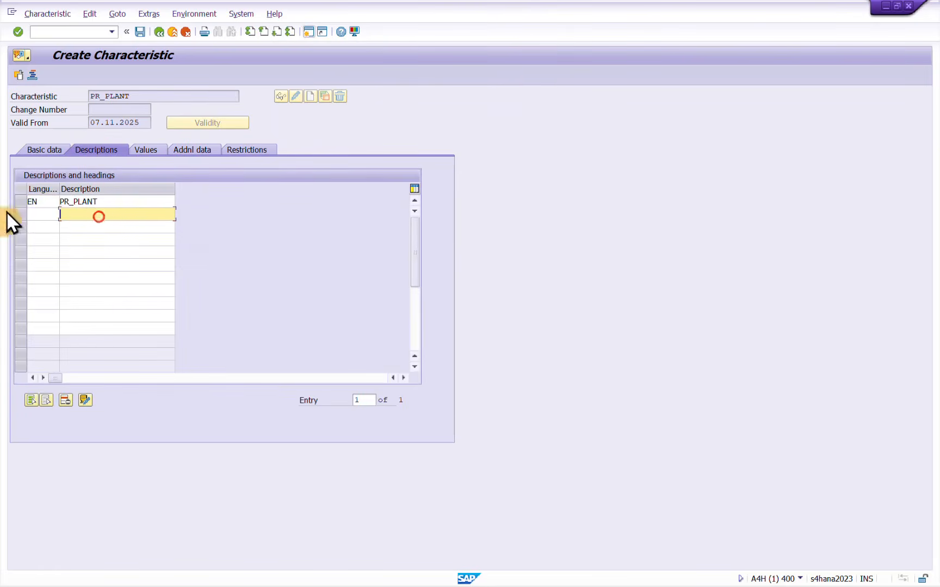
{"action": "left_click", "coordinate": [147, 150]}
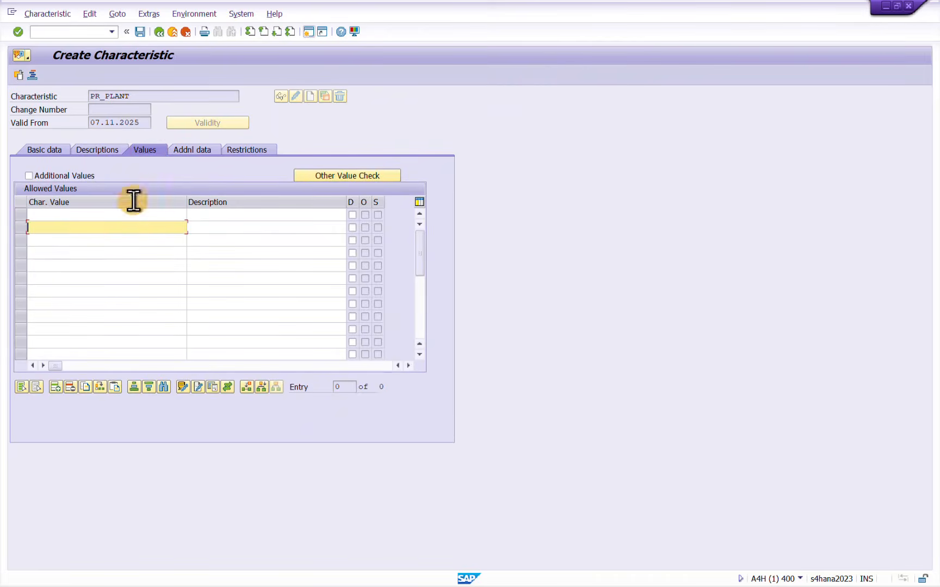
{"action": "left_click", "coordinate": [122, 215]}
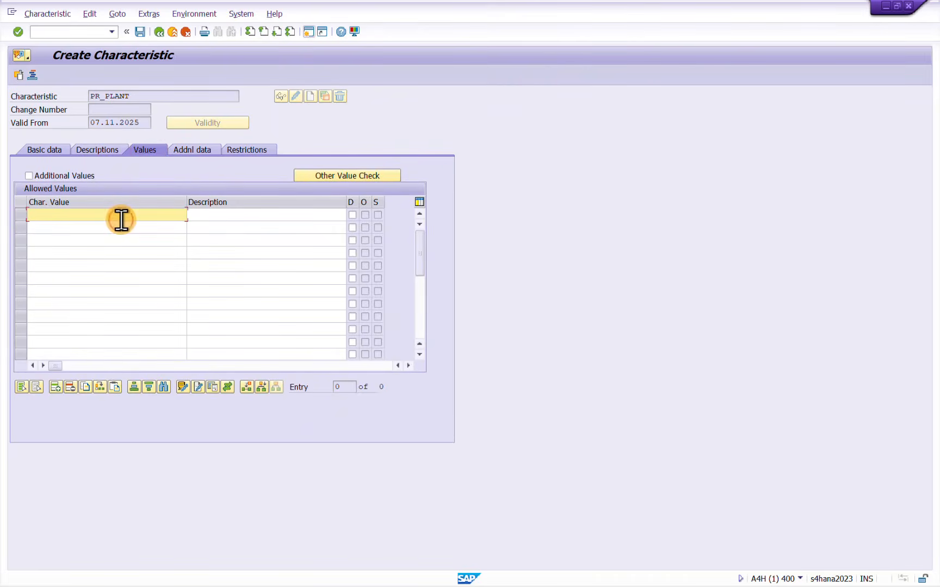
Try the plants IE10 and IE20 as allowed values and clear the entries
{"action": "type", "text": "IE10"}
{"action": "key", "text": "Tab"}
{"action": "key", "text": "Tab"}
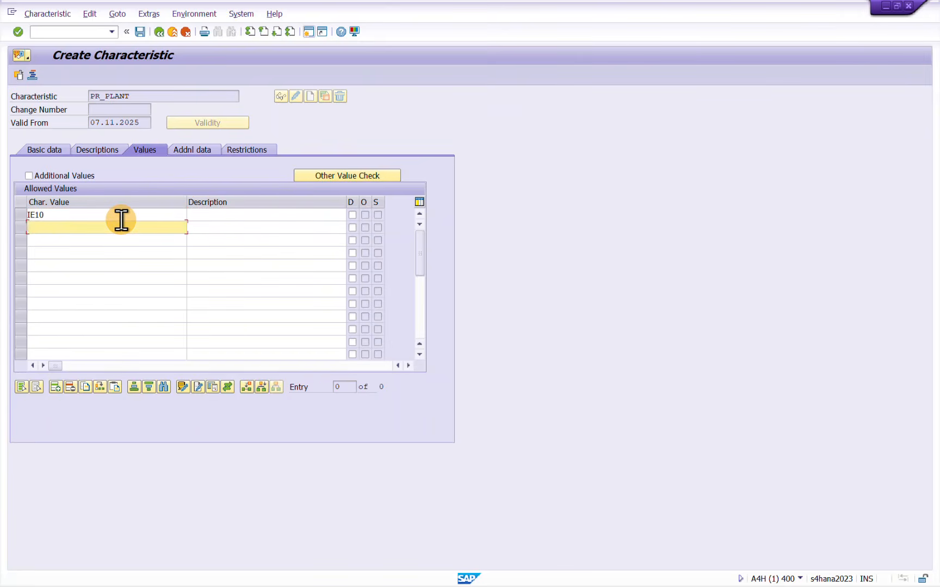
{"action": "type", "text": "IE20"}
{"action": "key", "text": "ctrl+a"}
{"action": "key", "text": "BackSpace"}
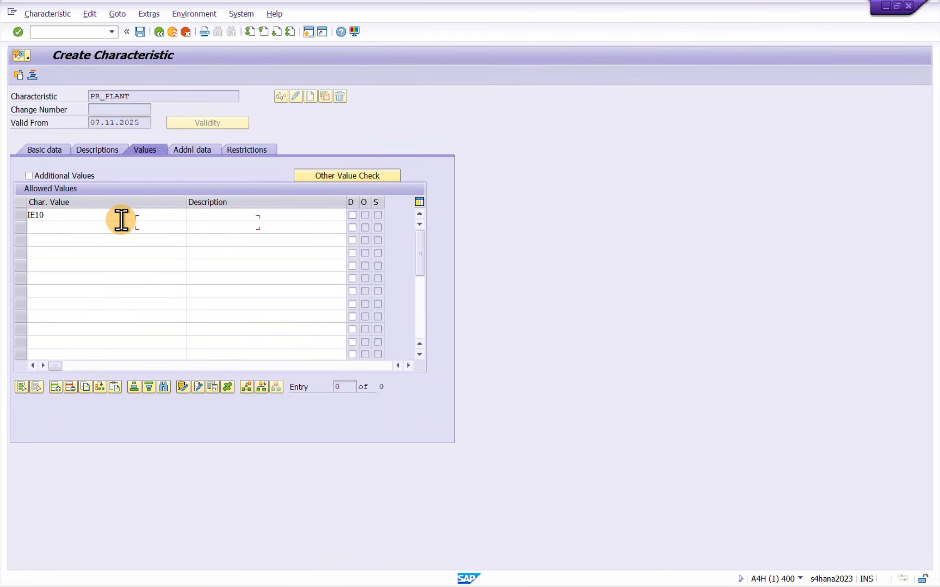
{"action": "left_click", "coordinate": [121, 218]}
{"action": "key", "text": "ctrl+a"}
{"action": "key", "text": "BackSpace"}
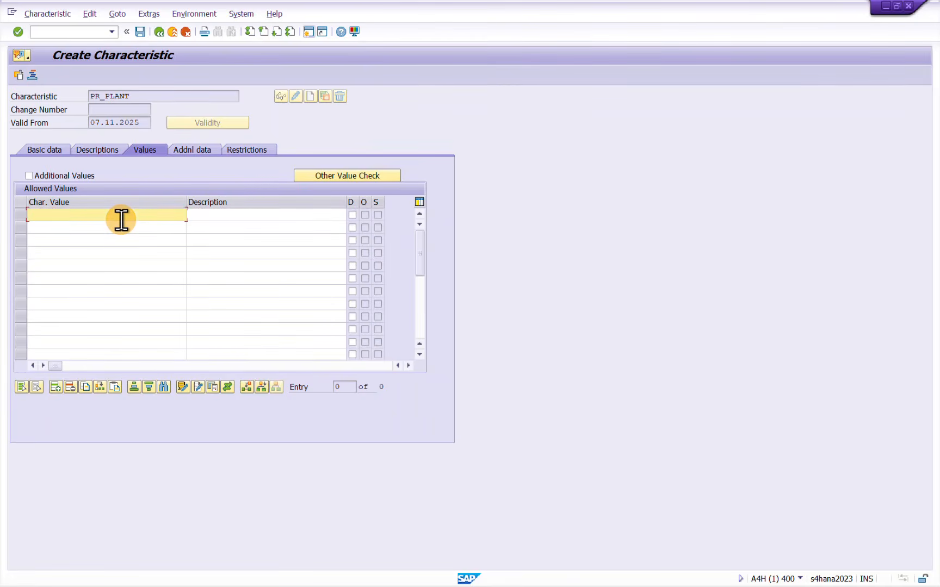
Set CEBAN as the reference table name in the additional data of PR_PLANT
{"action": "left_click", "coordinate": [203, 152]}
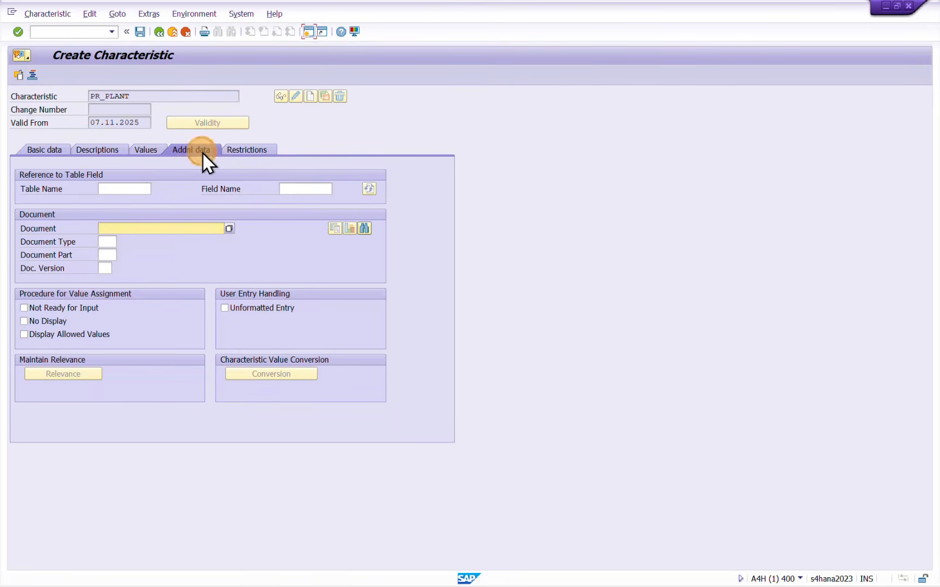
{"action": "left_click", "coordinate": [124, 188]}
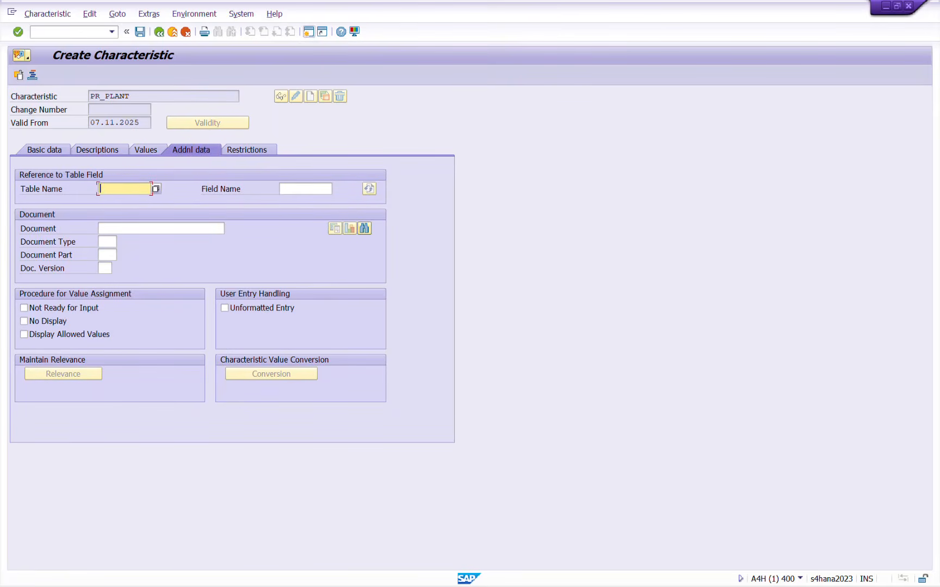
{"action": "left_click", "coordinate": [117, 243]}
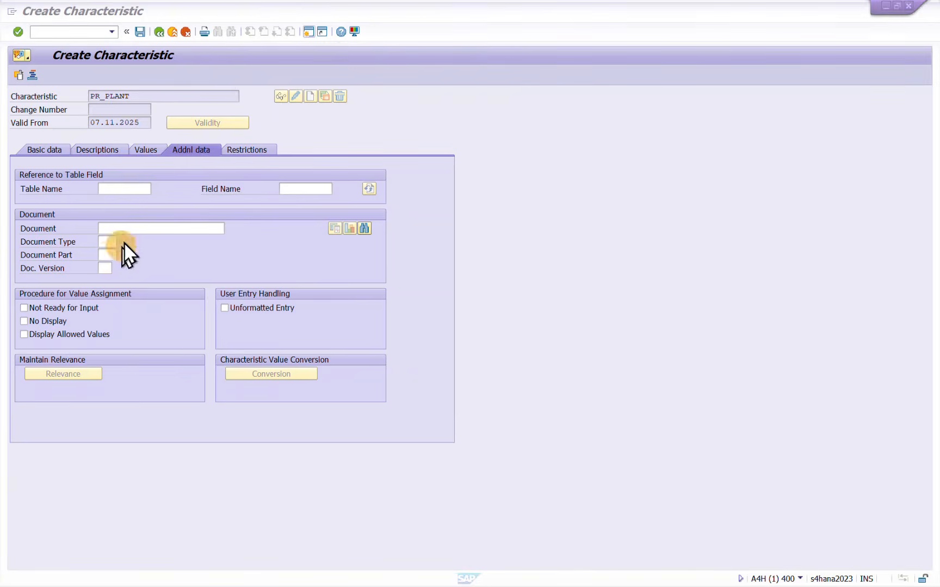
{"action": "left_click", "coordinate": [135, 191]}
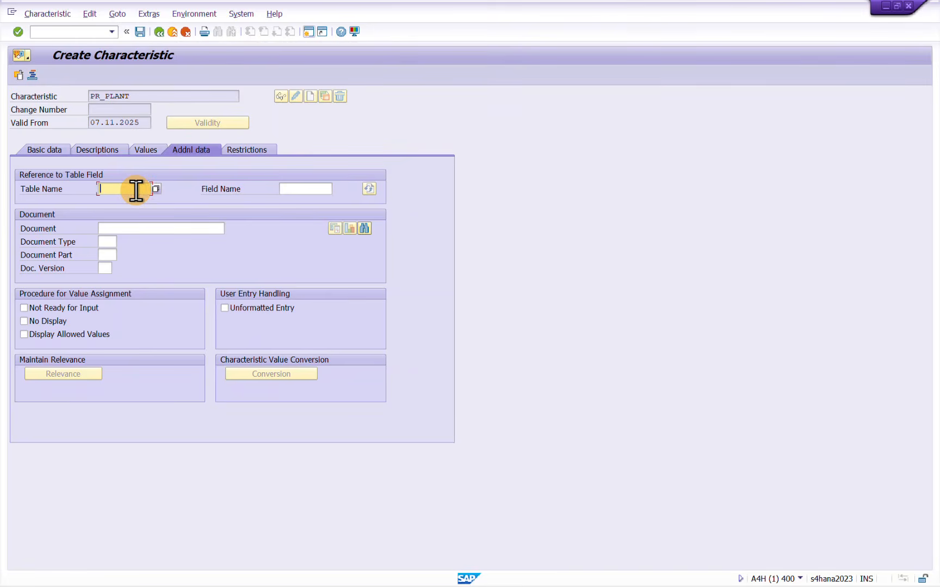
{"action": "type", "text": "CEBAN"}
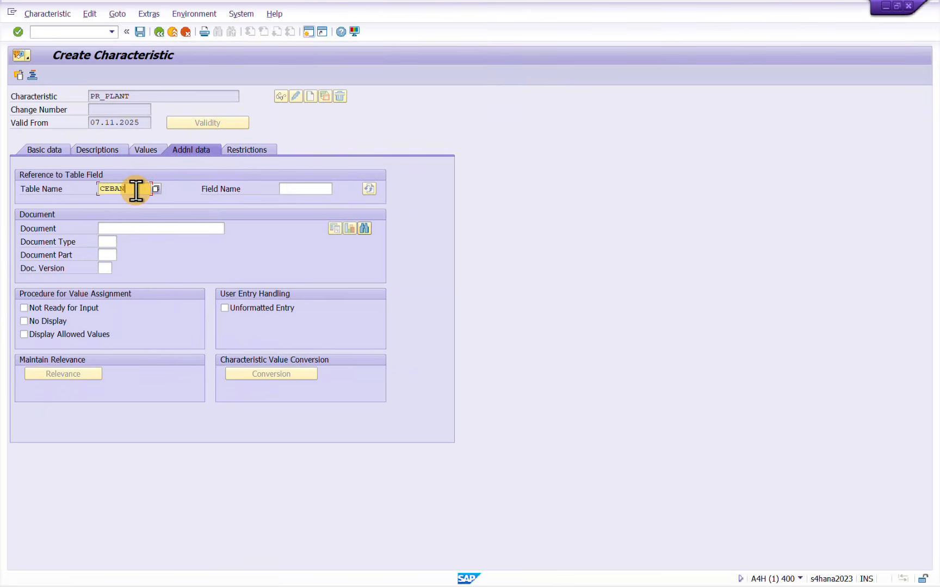
{"action": "key", "text": "Tab"}
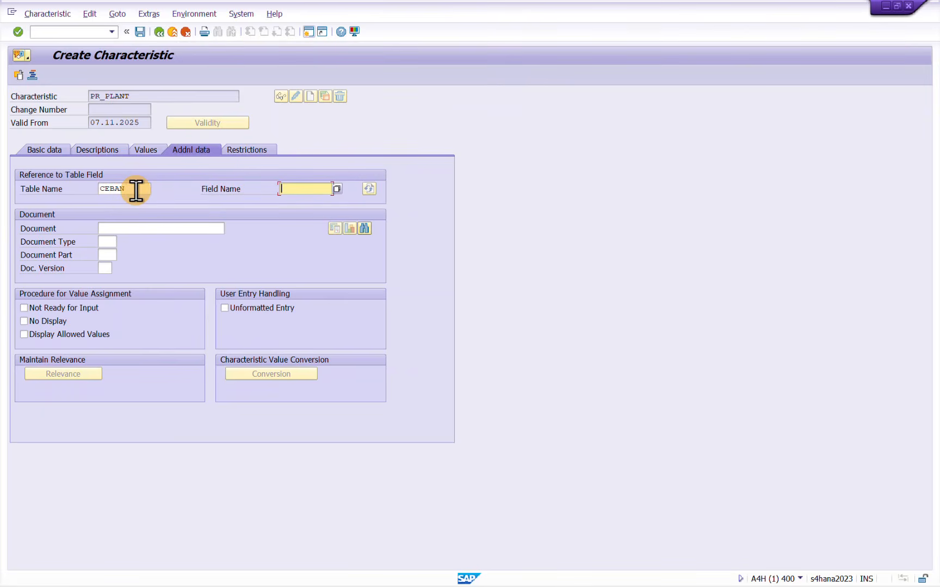
Copy the component name WERKS from structure CEBAN into the reference field name of PR_PLANT and accept the dictionary format data
{"action": "key", "text": "ctrl+n"}
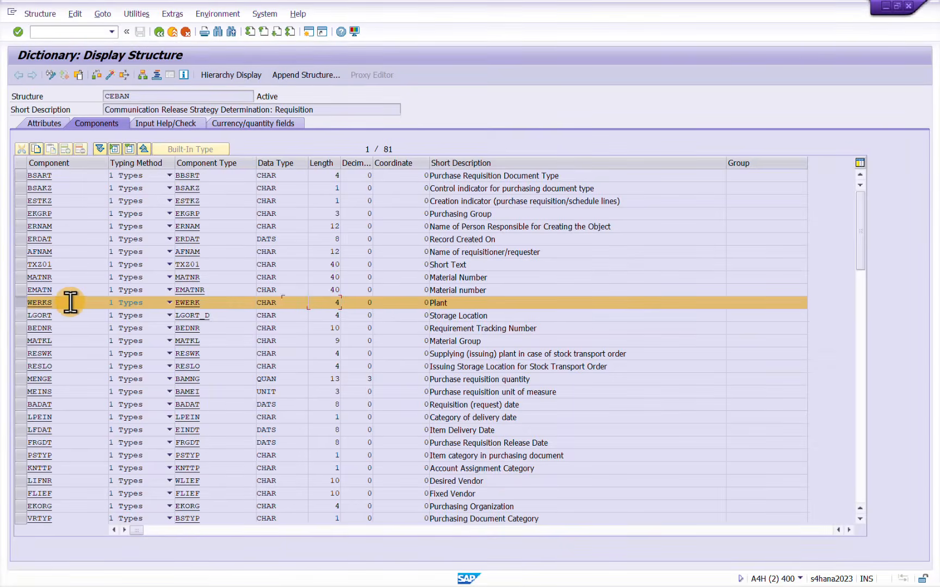
{"action": "left_click", "coordinate": [69, 302]}
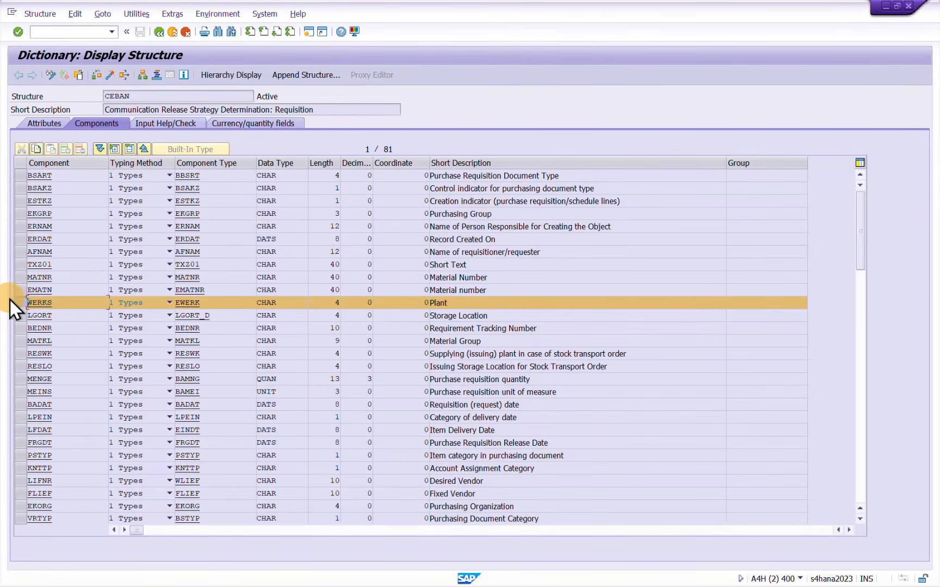
{"action": "key", "text": "alt+Tab"}
{"action": "type", "text": "WERKS"}
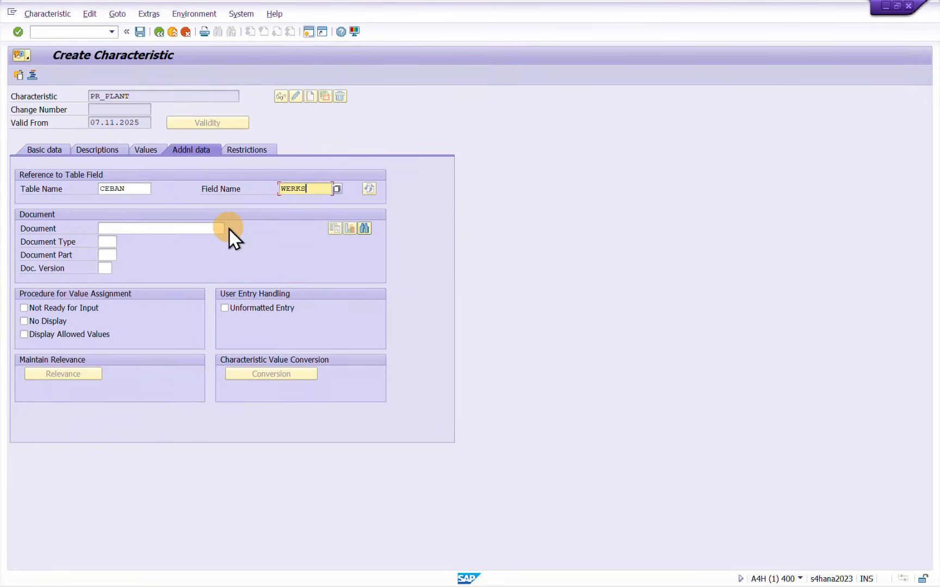
{"action": "key", "text": "Return"}
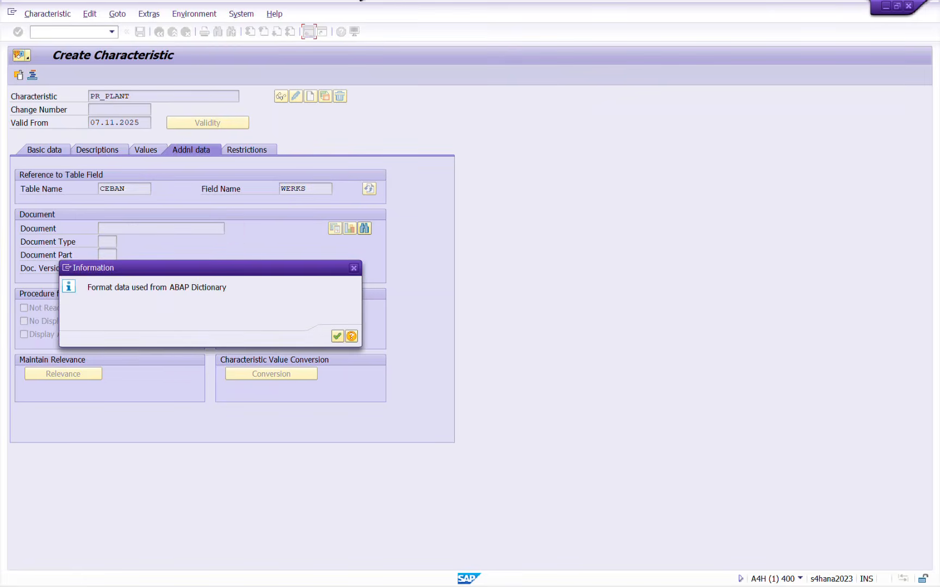
{"action": "left_click", "coordinate": [337, 337]}
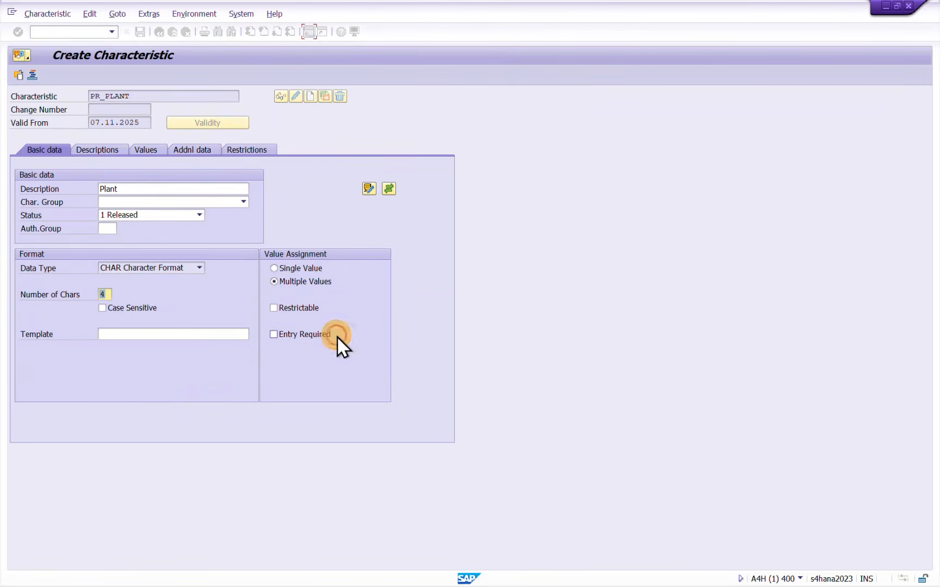
{"action": "left_click", "coordinate": [201, 152]}
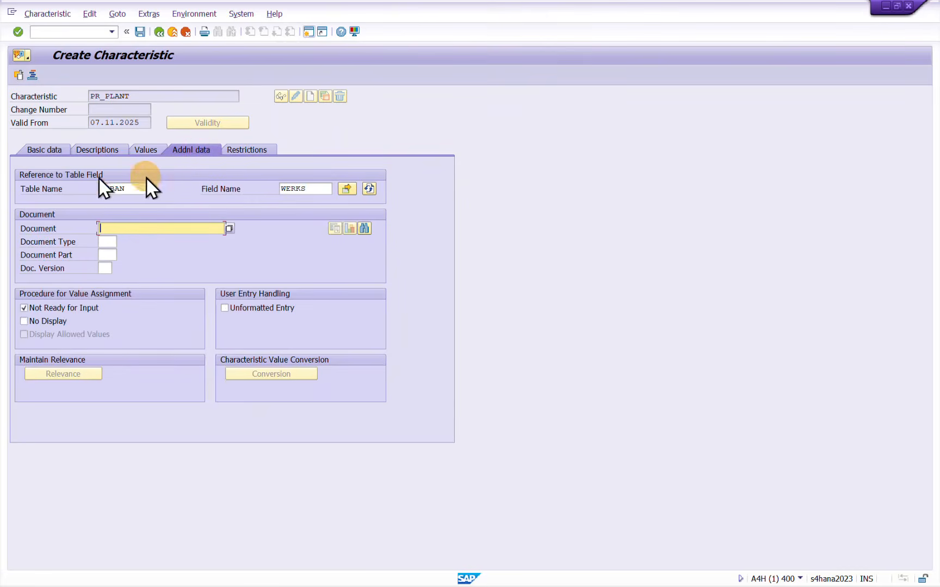
Restrict PR_PLANT to class type 032 and review its additional data and basic data
{"action": "left_click", "coordinate": [256, 148]}
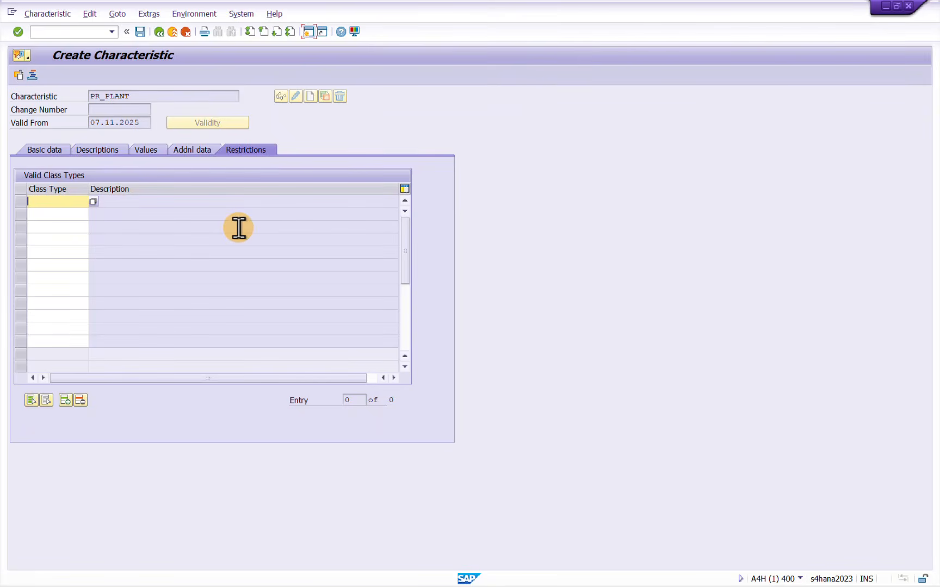
{"action": "type", "text": "032"}
{"action": "key", "text": "Return"}
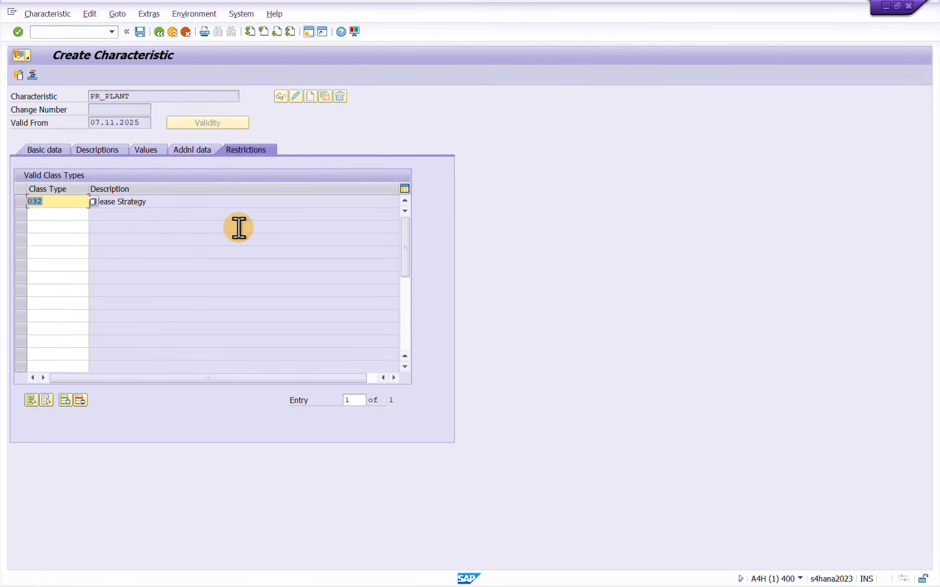
{"action": "left_click", "coordinate": [220, 202]}
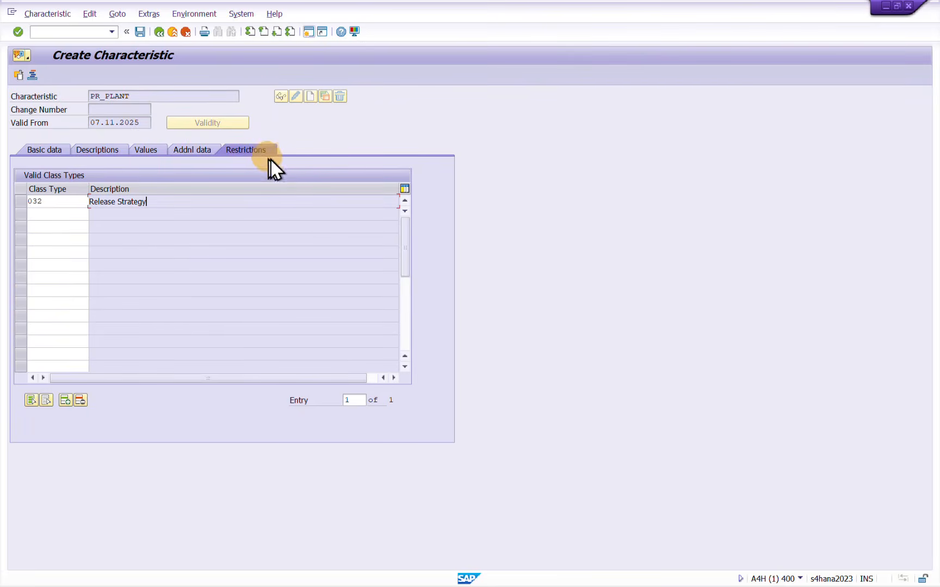
{"action": "left_click", "coordinate": [188, 149]}
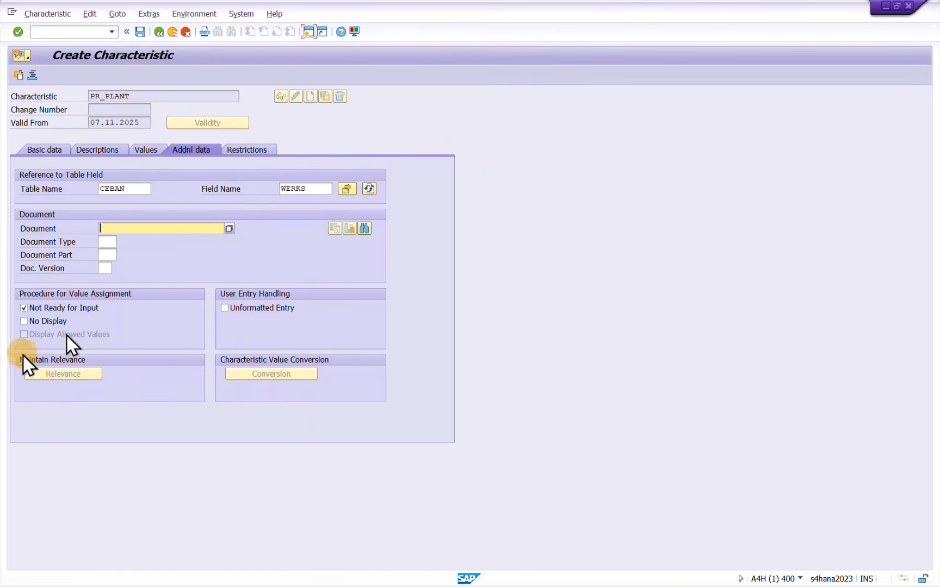
{"action": "left_click", "coordinate": [45, 149]}
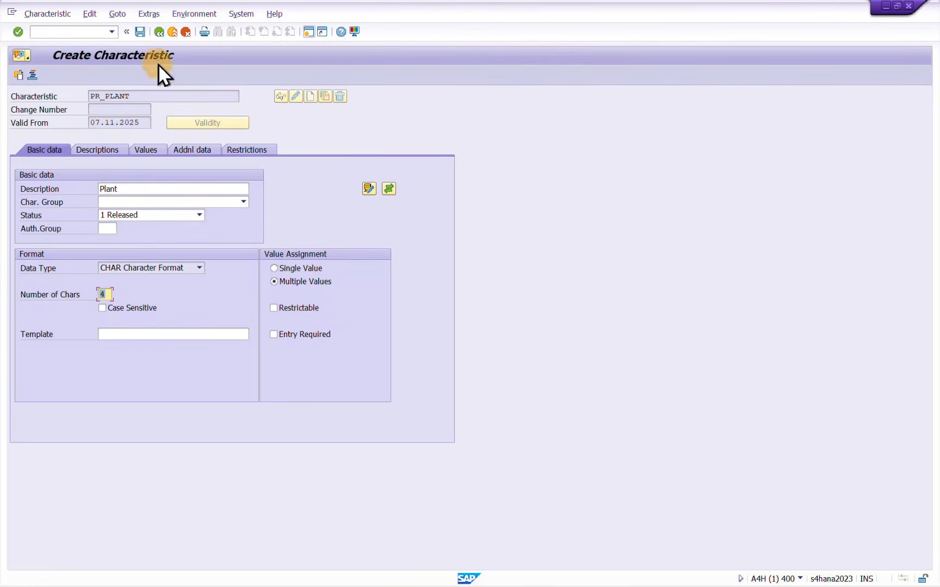
Copy the characteristic name PR_PLANT and paste it on a new line below the characteristics list in the Notepad notes
{"action": "left_click_drag", "start_coordinate": [137, 96], "coordinate": [85, 97]}
{"action": "key", "text": "ctrl+c"}
{"action": "left_click", "coordinate": [139, 95]}
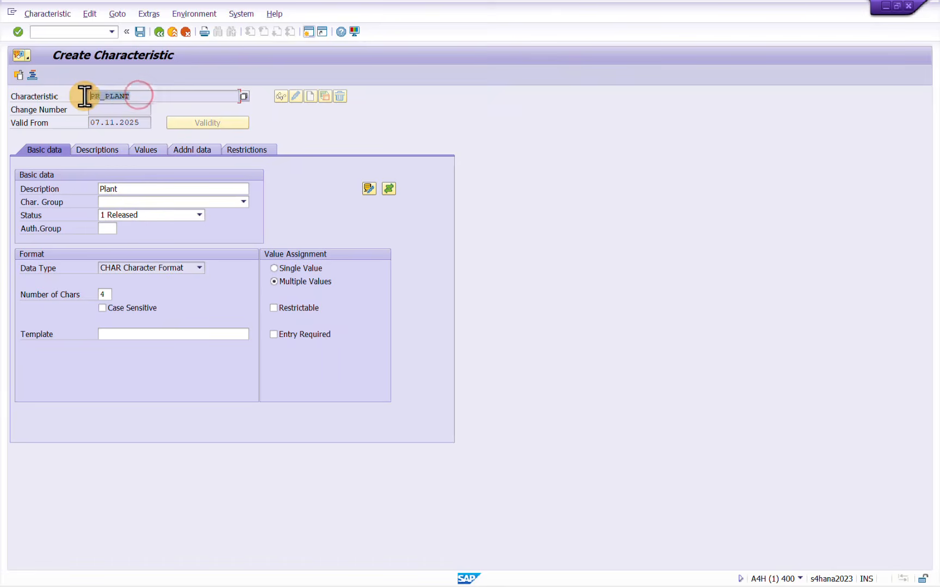
{"action": "key", "text": "alt+Tab"}
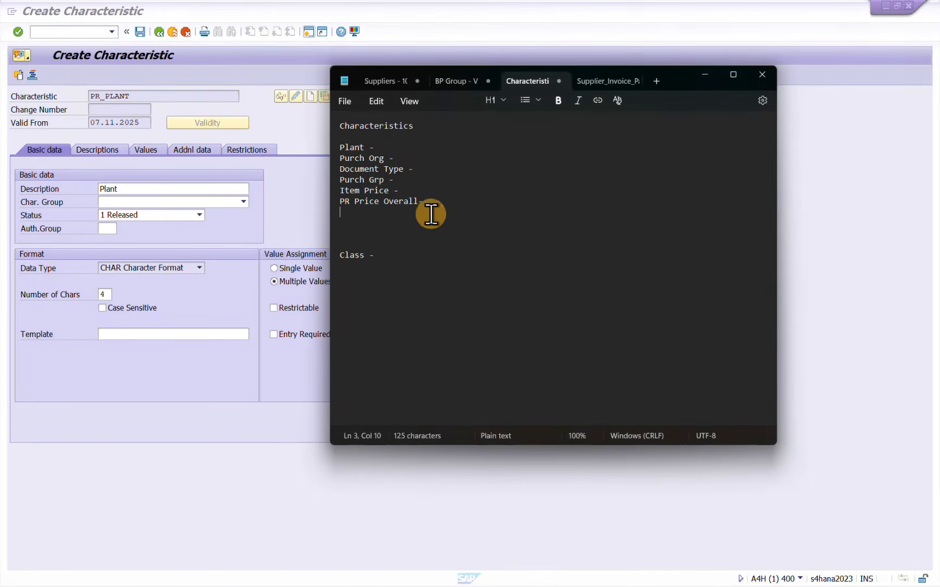
{"action": "left_click", "coordinate": [431, 214]}
{"action": "key", "text": "Return"}
{"action": "key", "text": "ctrl+v"}
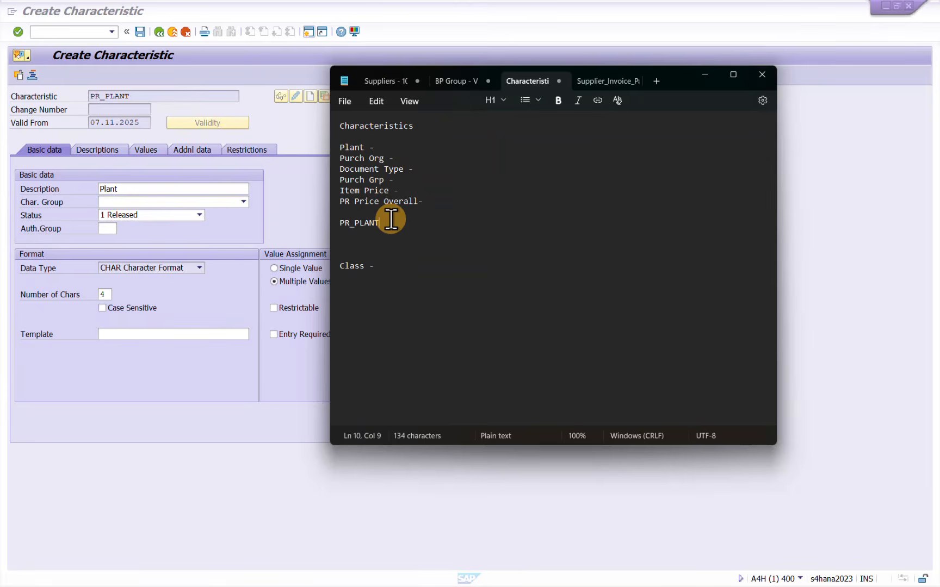
{"action": "key", "text": "Return"}
Return to SAP, save PR_PLANT and start creating a characteristic named PR_PURCH_ORG
{"action": "left_click", "coordinate": [141, 392]}
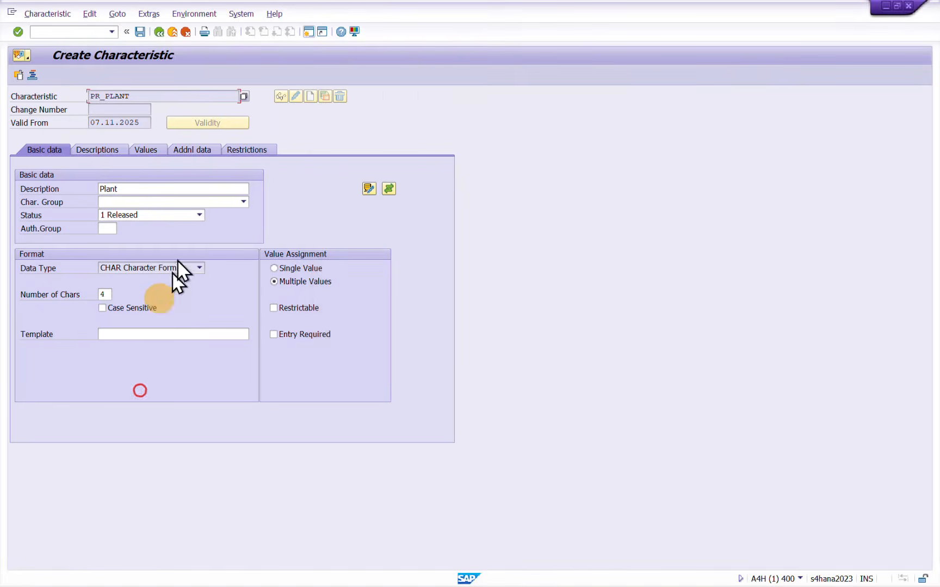
{"action": "left_click", "coordinate": [137, 32]}
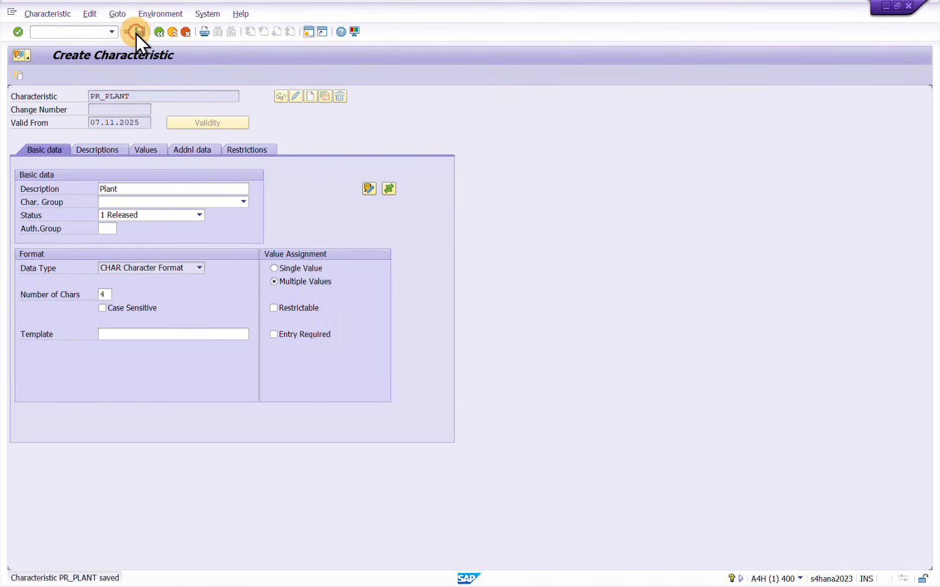
{"action": "key", "text": "BackSpace"}
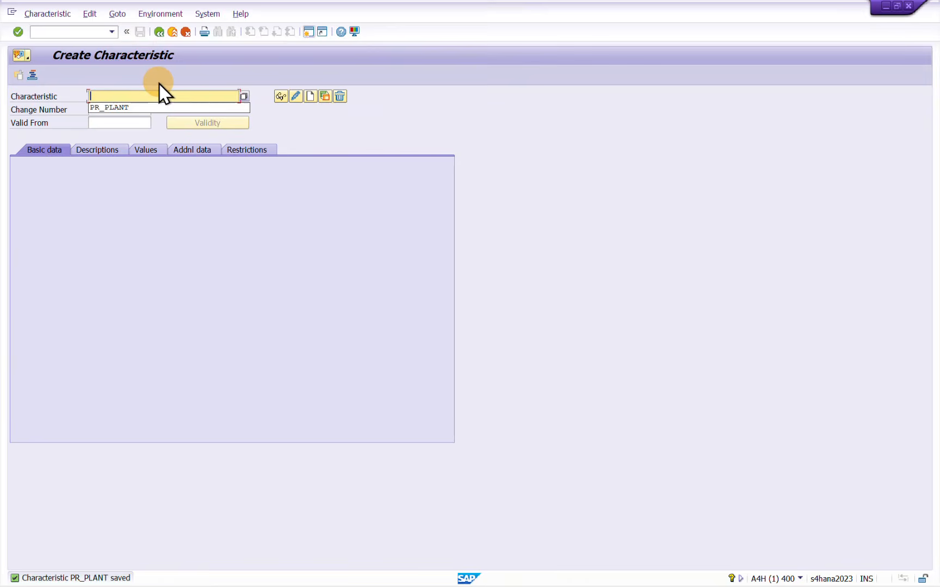
{"action": "type", "text": "PR_PUR"}
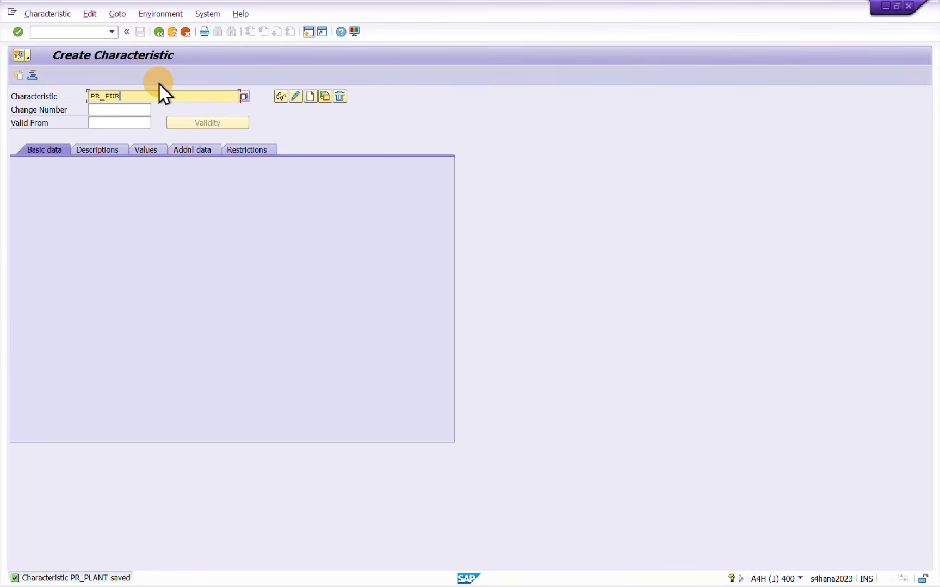
{"action": "type", "text": "CH_ORG"}
{"action": "key", "text": "Return"}
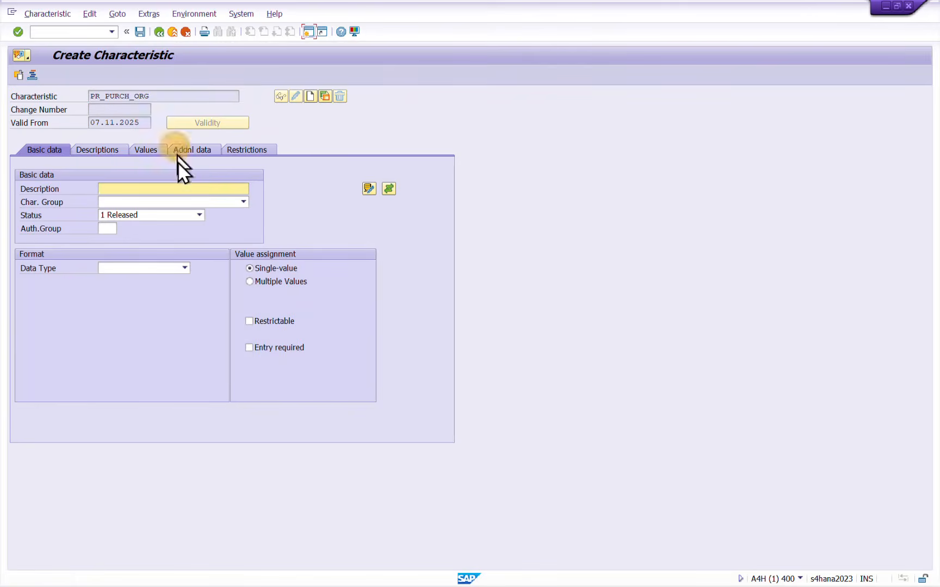
Enter PR_PURCH_ORGANISATION as the description of the new characteristic
{"action": "type", "text": "P"}
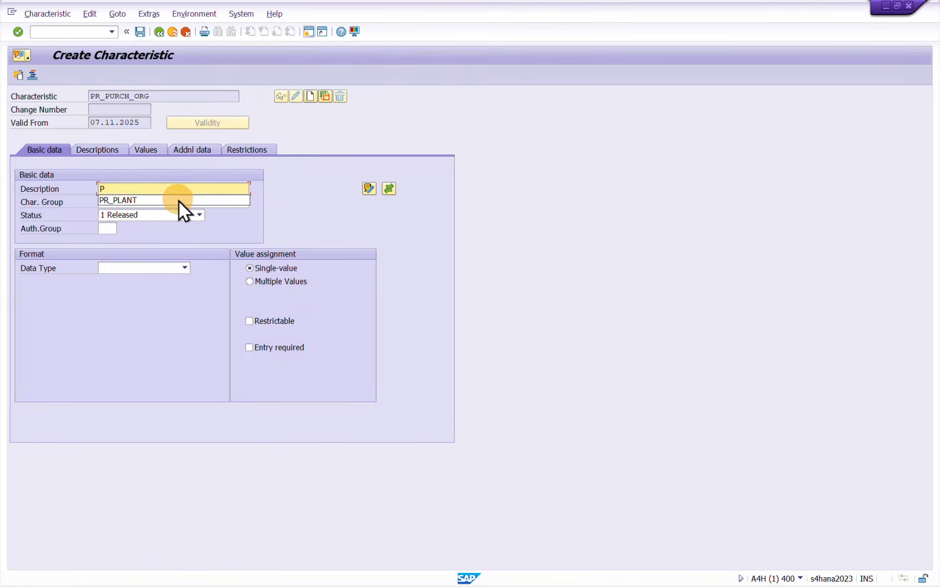
{"action": "type", "text": "URCH"}
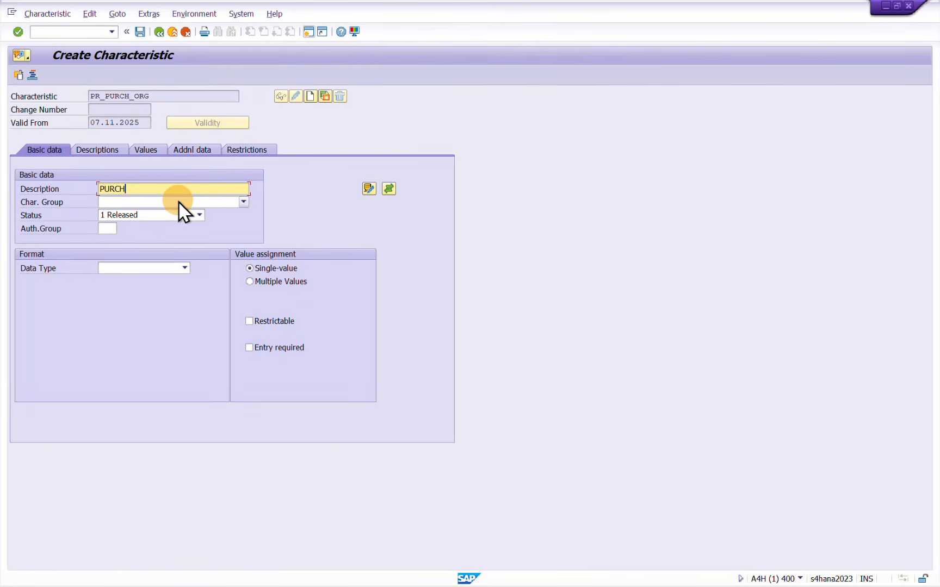
{"action": "type", "text": "_ORGANISA"}
{"action": "type", "text": "PR_"}
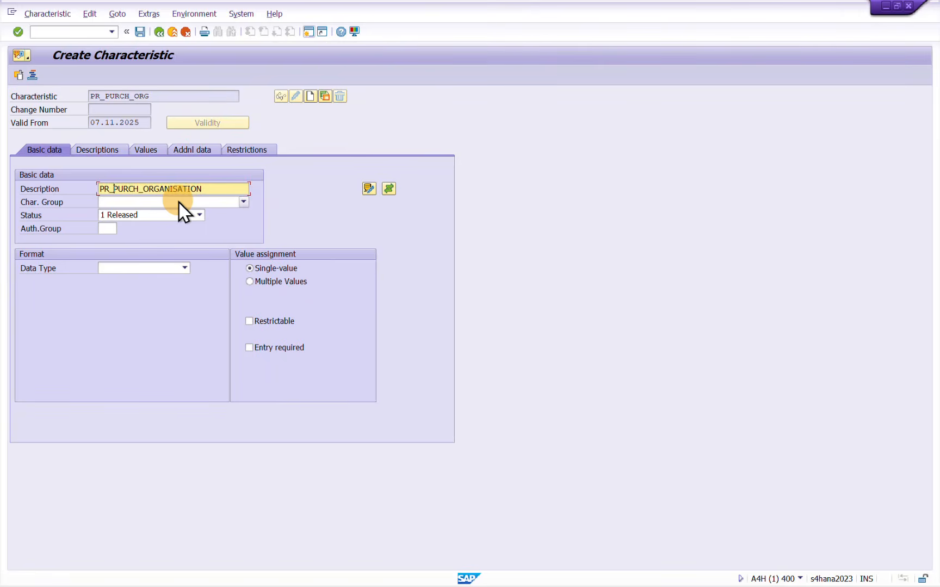
{"action": "key", "text": "ctrl+a"}
{"action": "key", "text": "Right"}
Copy the name PR_PURCH_ORG into the Notepad notes below PR_PLANT and return to the characteristic in SAP
{"action": "left_click_drag", "start_coordinate": [172, 96], "coordinate": [87, 96]}
{"action": "key", "text": "ctrl+c"}
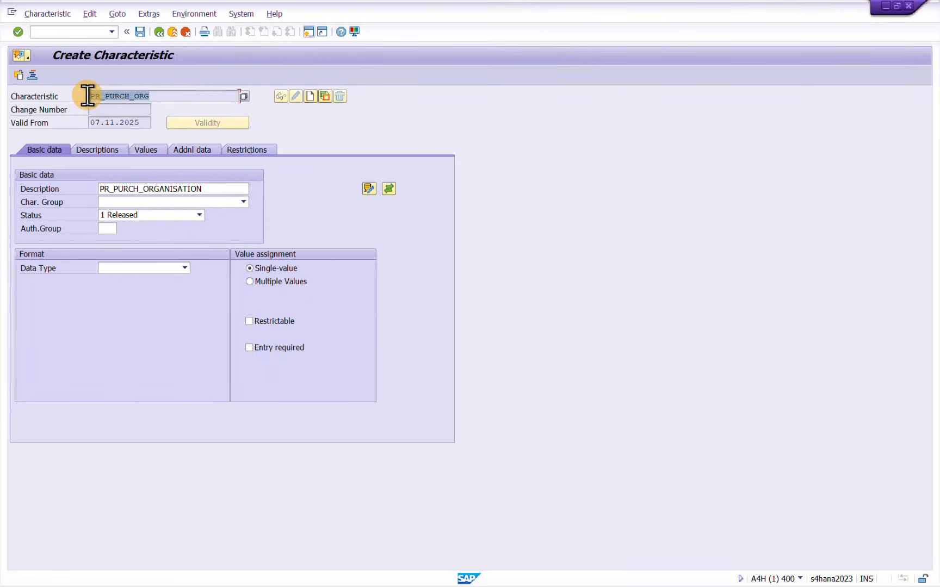
{"action": "key", "text": "alt+Tab"}
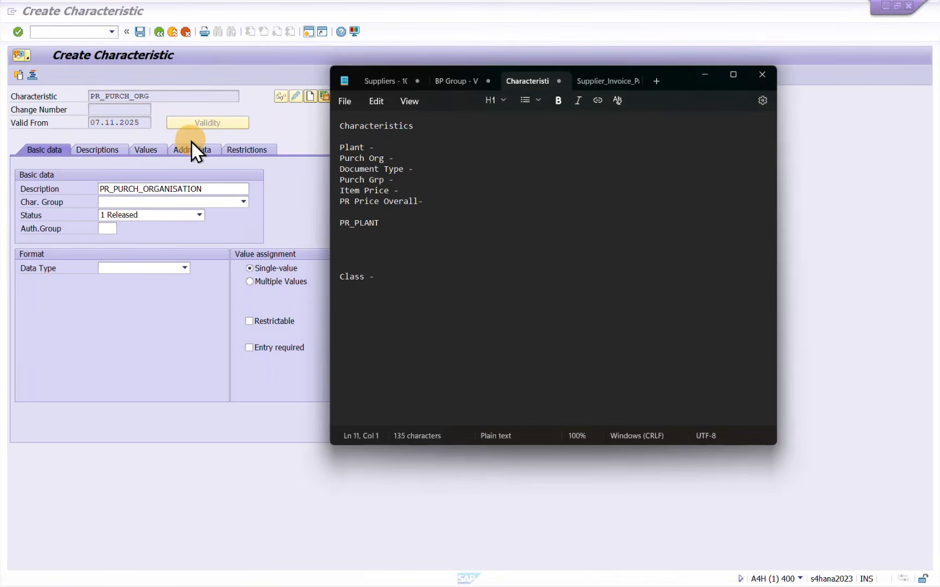
{"action": "key", "text": "ctrl+v"}
{"action": "key", "text": "alt+Tab"}
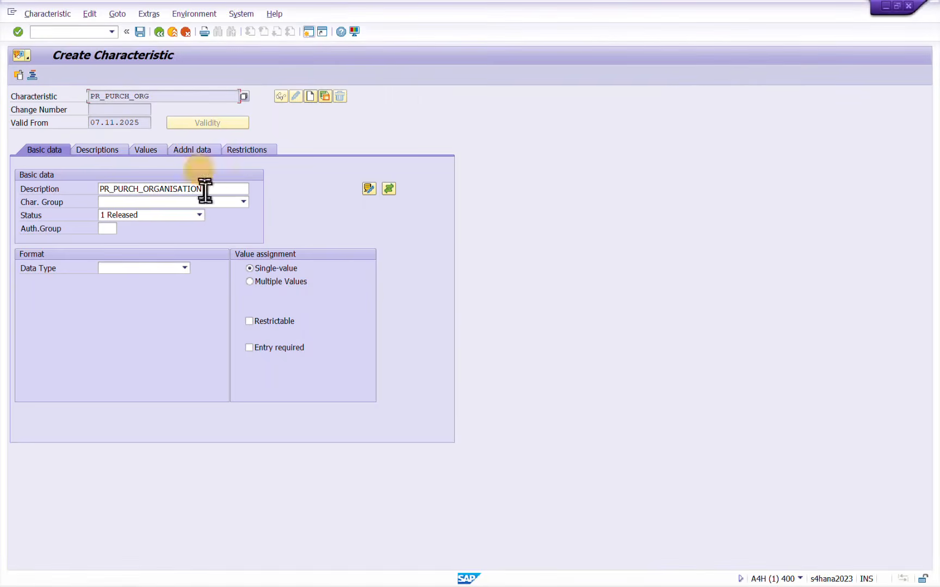
Look up the Purchasing Organization component's details in structure CEBAN and mark its row
{"action": "key", "text": "Tab"}
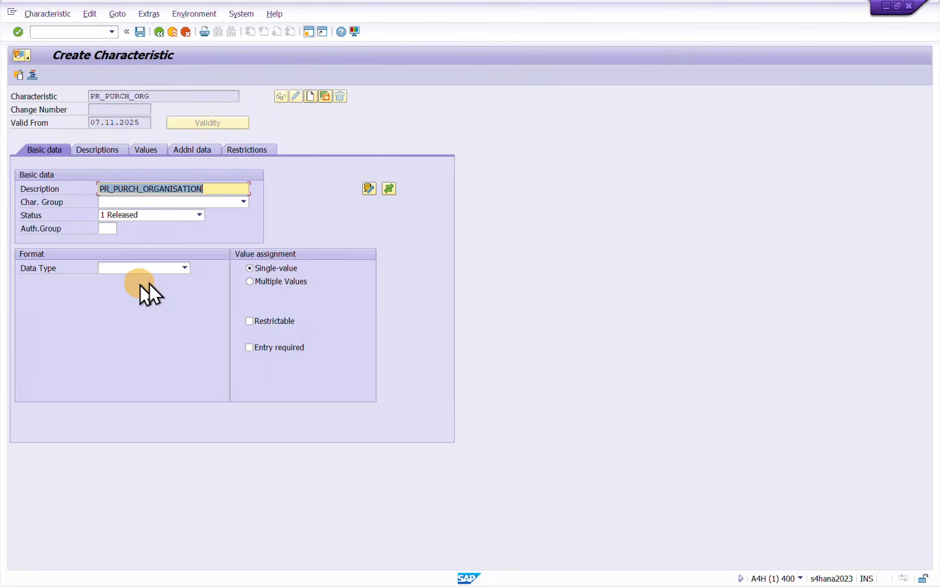
{"action": "key", "text": "alt+Tab"}
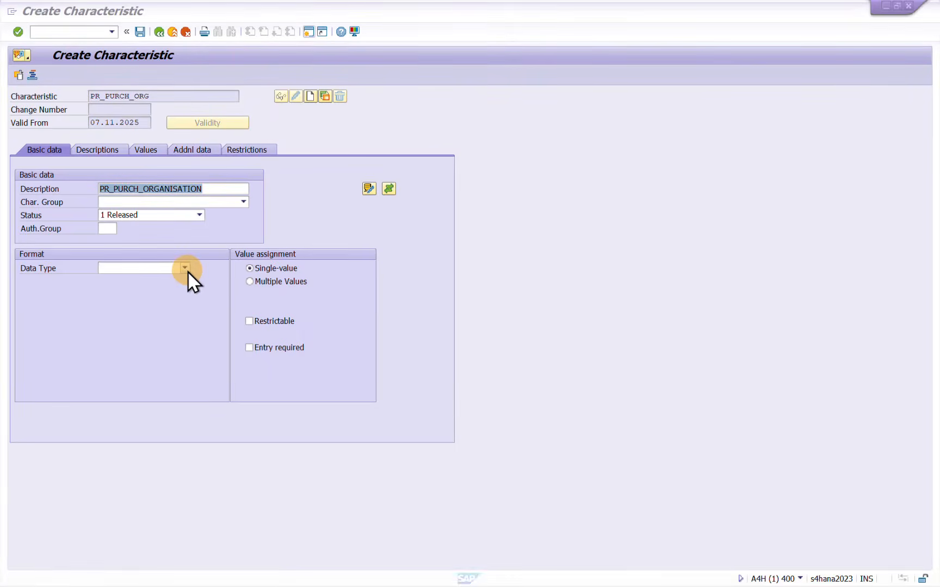
{"action": "key", "text": "alt+Tab"}
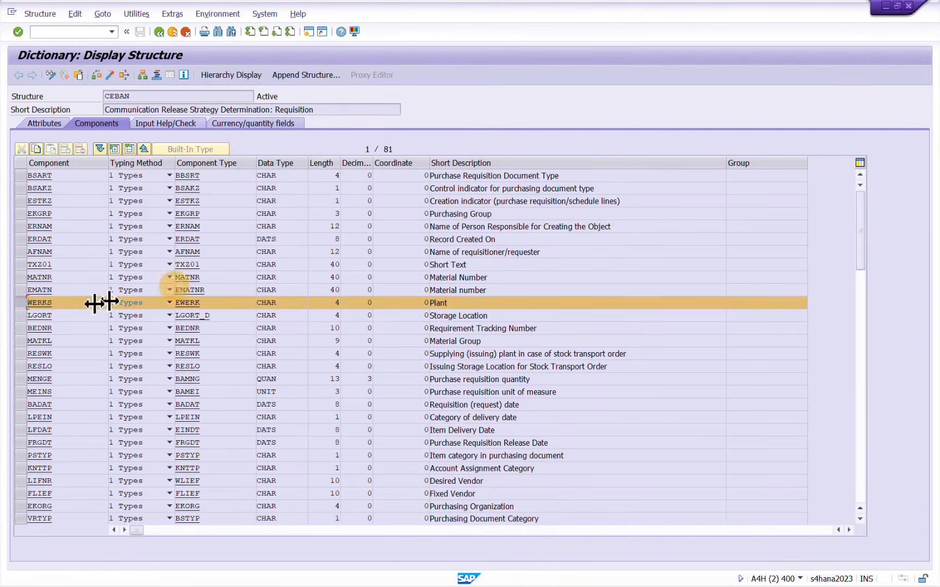
{"action": "left_click", "coordinate": [24, 304]}
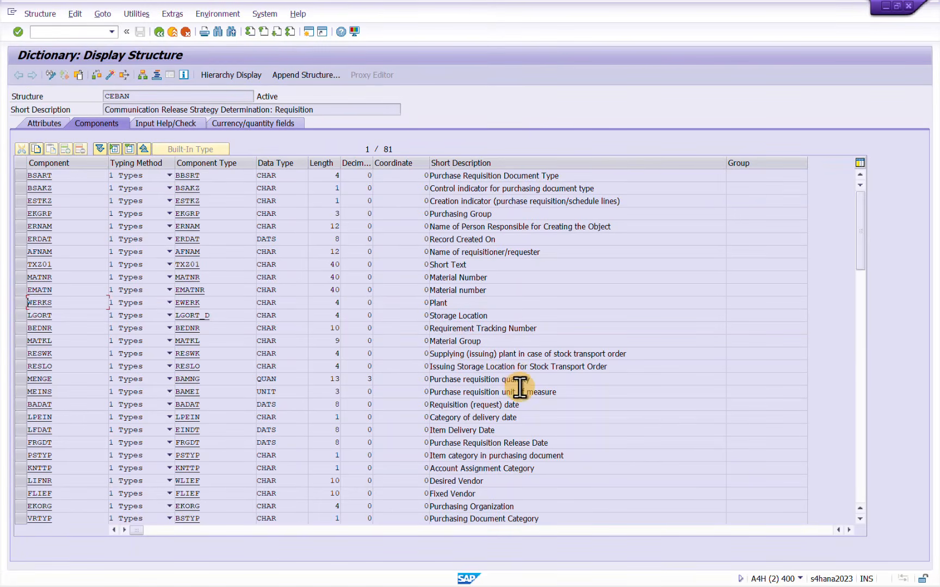
{"action": "double_click", "coordinate": [527, 508]}
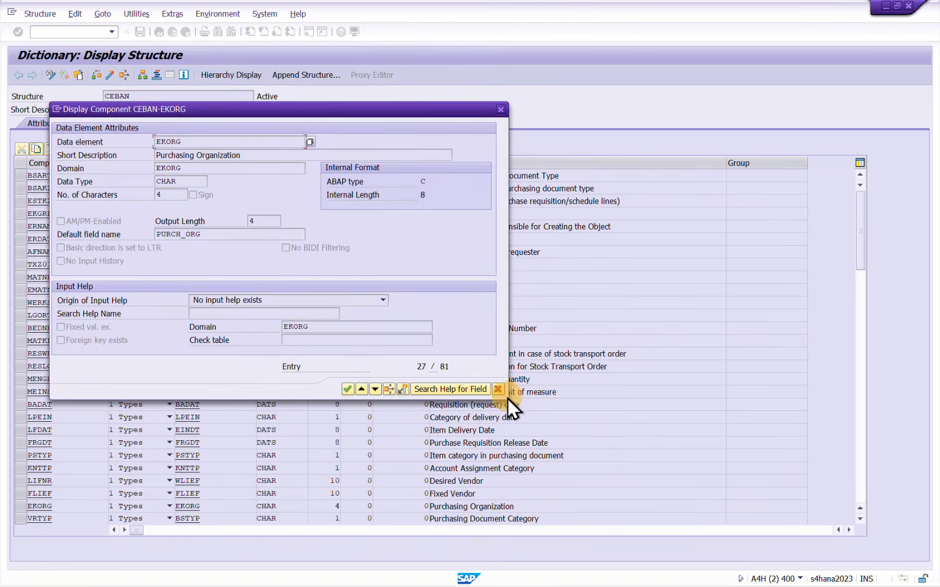
{"action": "left_click", "coordinate": [498, 387]}
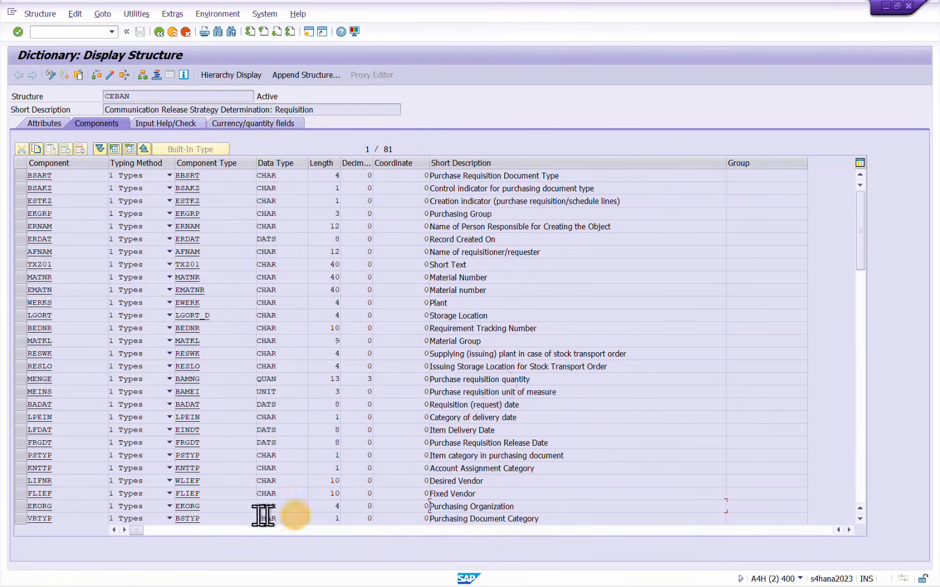
{"action": "left_click", "coordinate": [20, 507]}
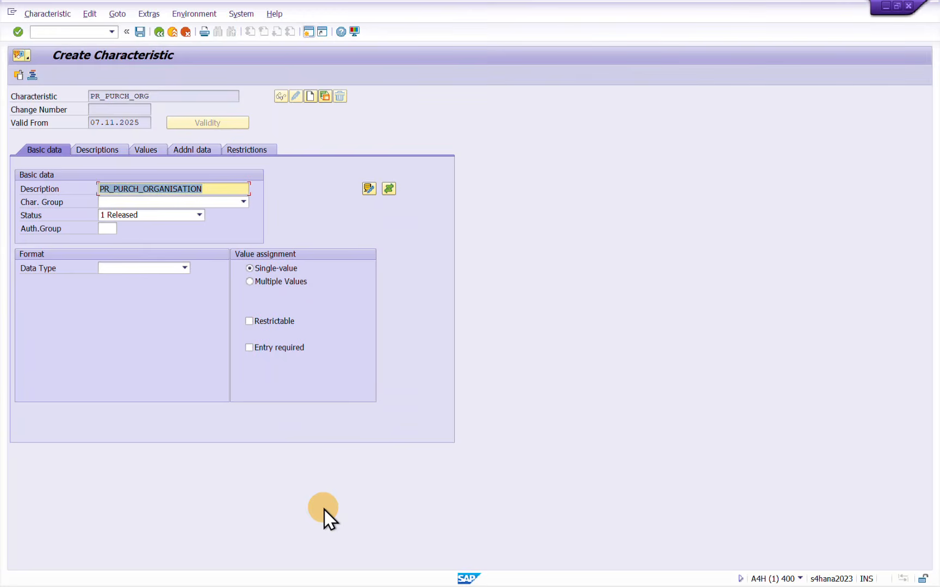
Set PR_PURCH_ORG to data type CHAR Character Format with 4 characters and multiple values allowed
{"action": "left_click", "coordinate": [171, 269]}
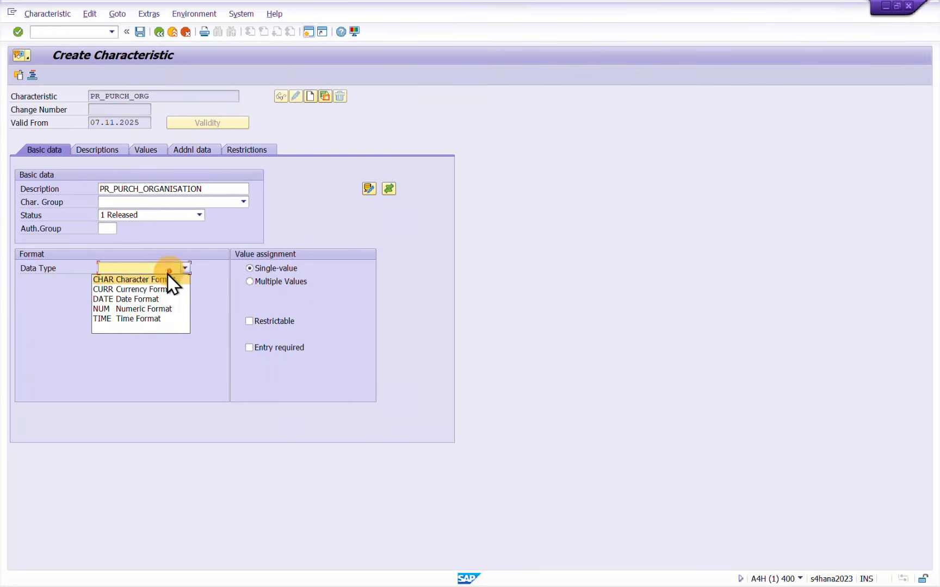
{"action": "left_click", "coordinate": [139, 280]}
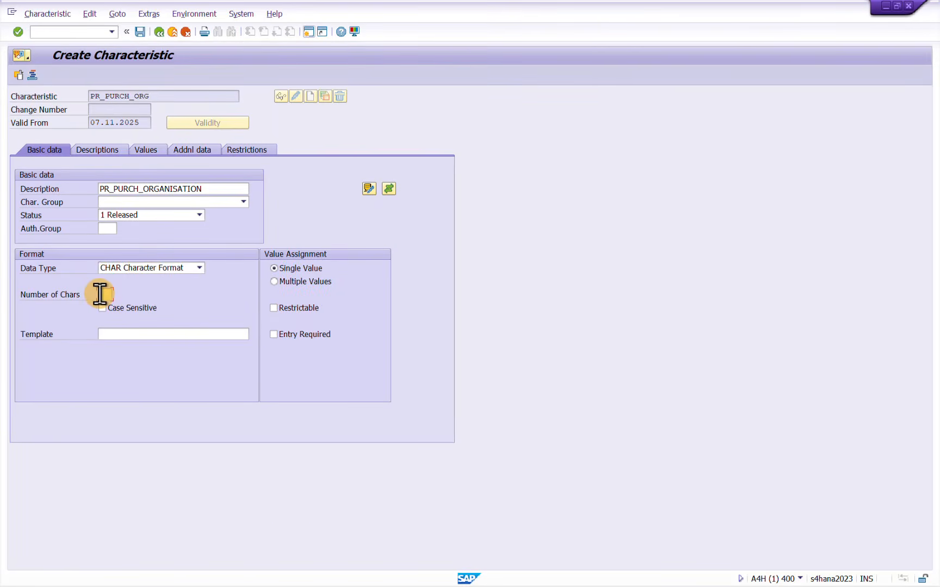
{"action": "type", "text": "4"}
{"action": "left_click", "coordinate": [275, 281]}
Reference PR_PURCH_ORG to table CEBAN and field EKORG, and accept the format data from the ABAP Dictionary
{"action": "left_click", "coordinate": [198, 150]}
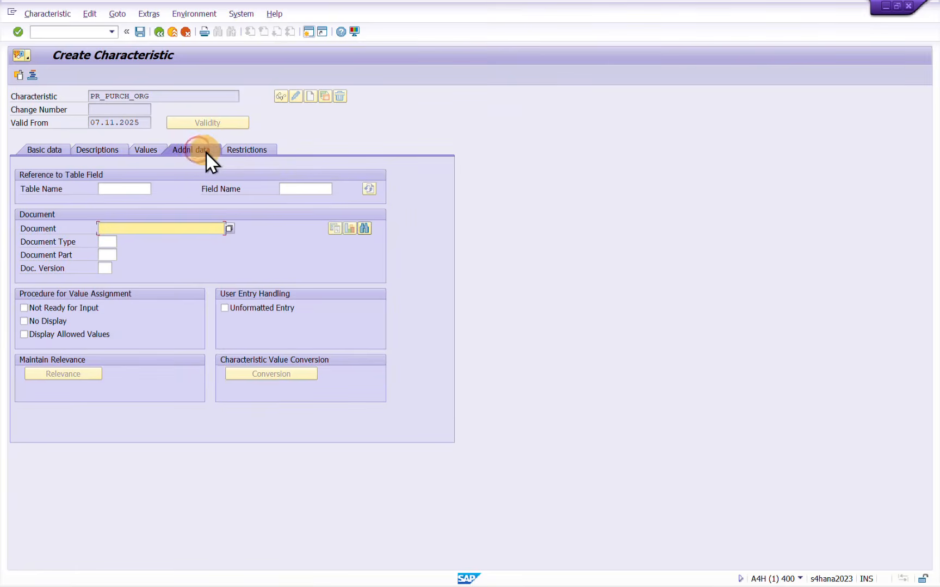
{"action": "left_click", "coordinate": [118, 189]}
{"action": "type", "text": "C"}
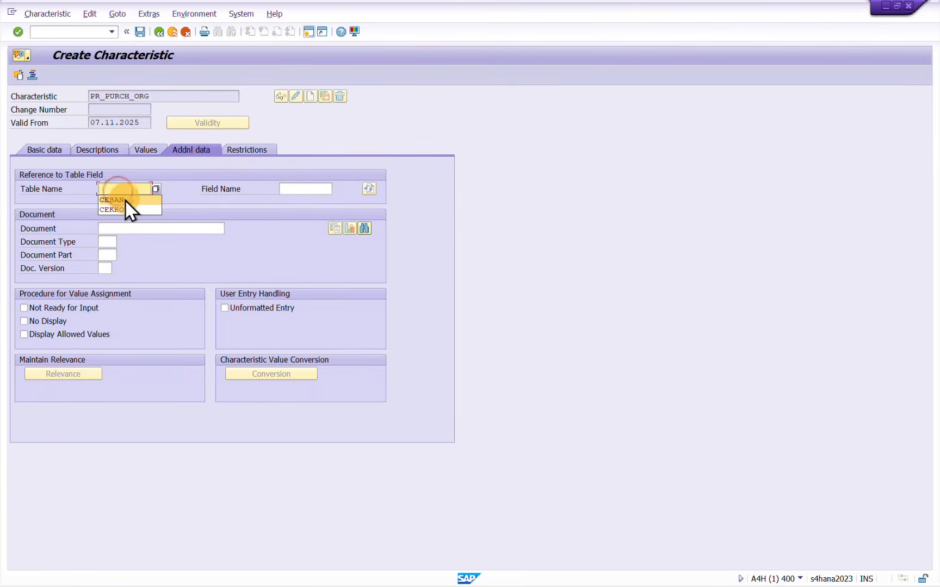
{"action": "left_click", "coordinate": [125, 200]}
{"action": "key", "text": "alt+Tab"}
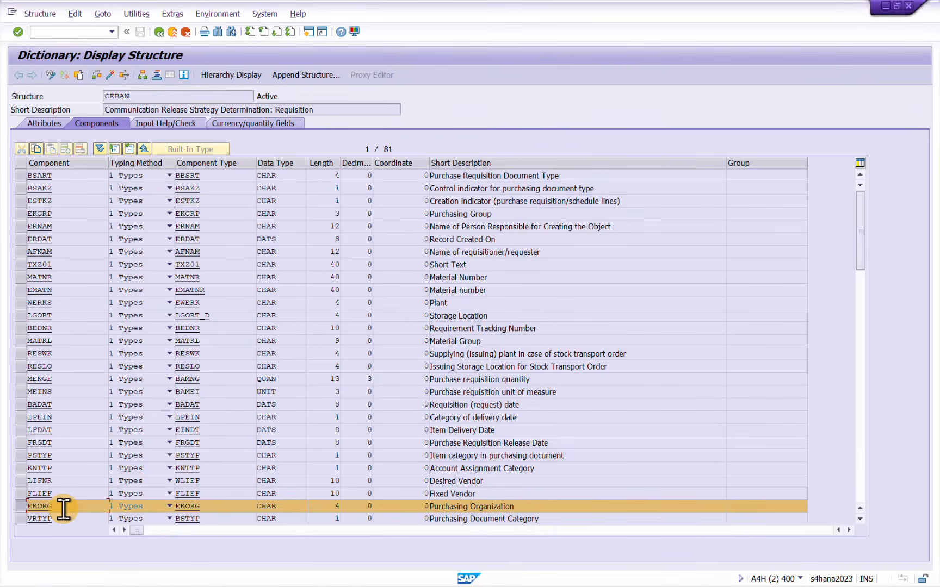
{"action": "key", "text": "alt+Tab"}
{"action": "left_click", "coordinate": [314, 189]}
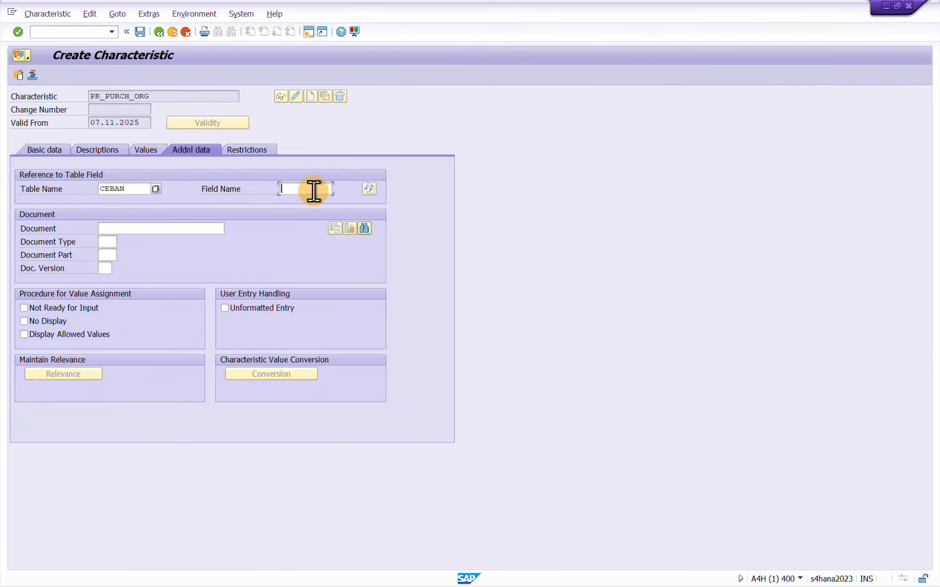
{"action": "type", "text": "EKORG"}
{"action": "key", "text": "Return"}
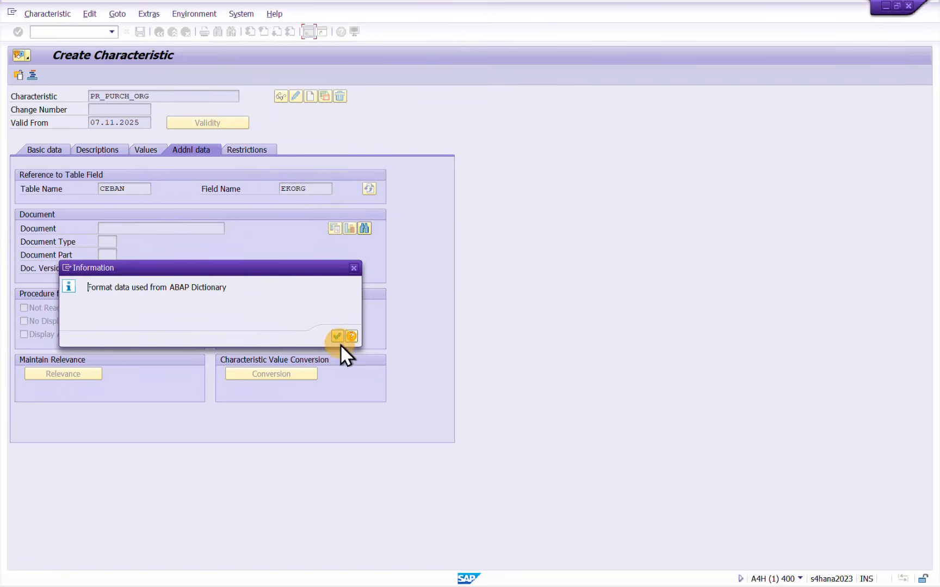
{"action": "left_click", "coordinate": [336, 338]}
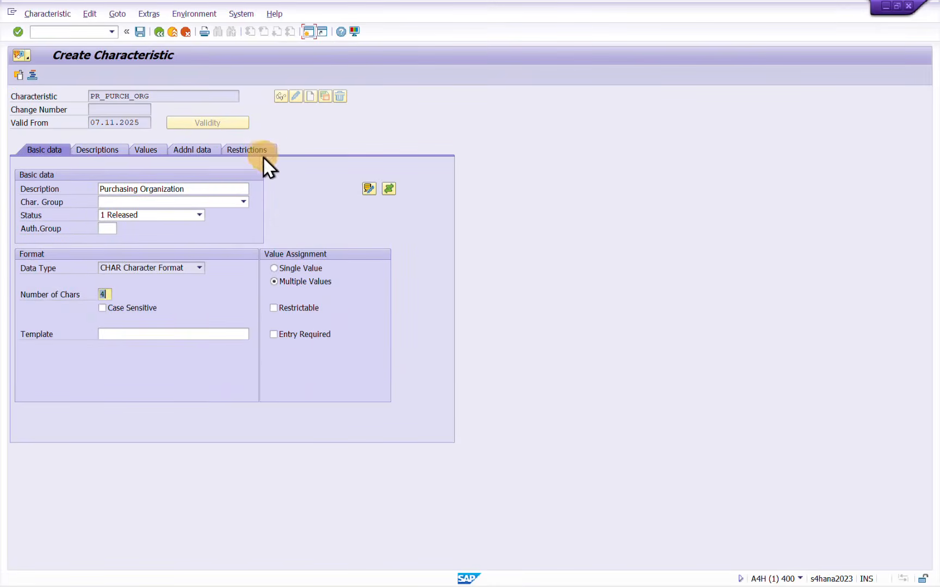
Restrict PR_PURCH_ORG to class type 032
{"action": "left_click", "coordinate": [262, 150]}
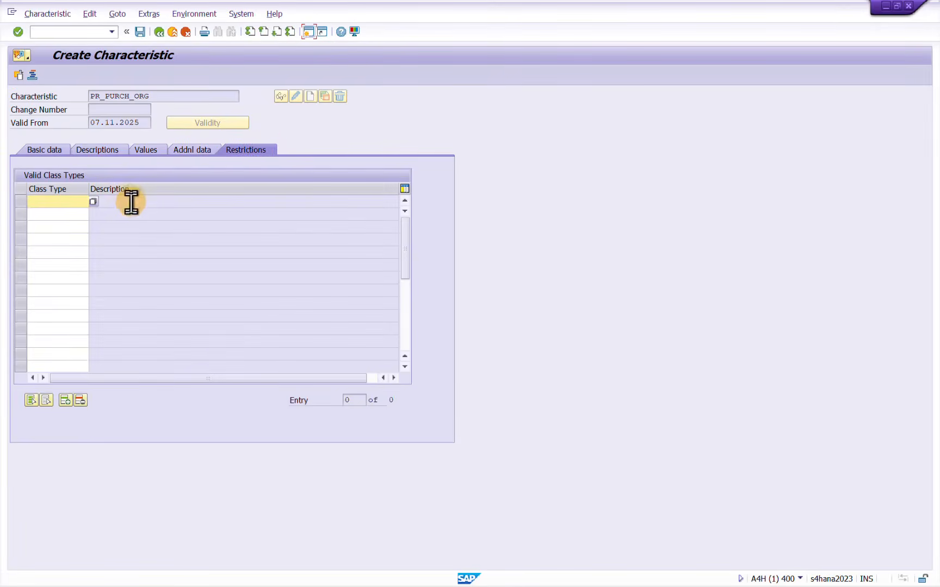
{"action": "type", "text": "032"}
{"action": "key", "text": "Return"}
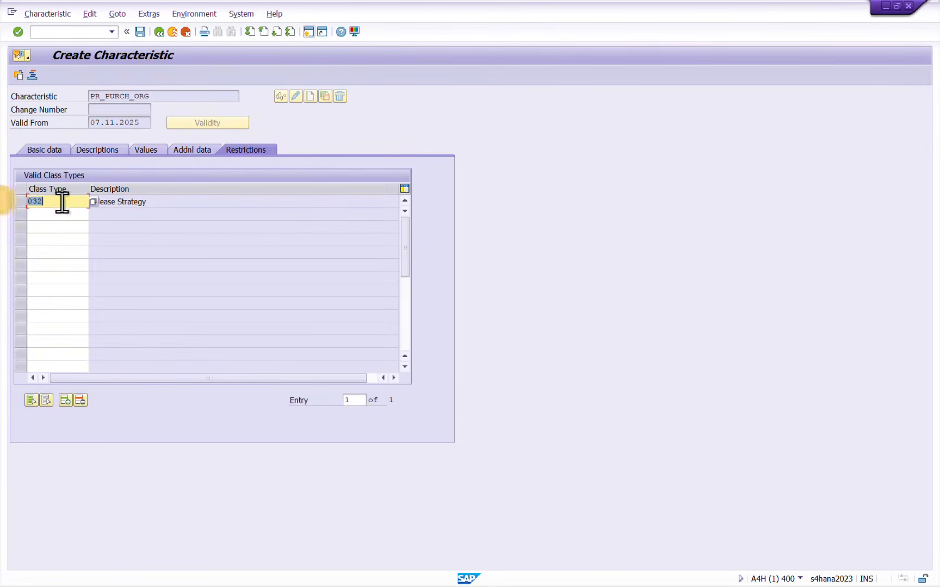
Review the table reference and basic data of PR_PURCH_ORG and save the characteristic
{"action": "left_click", "coordinate": [186, 148]}
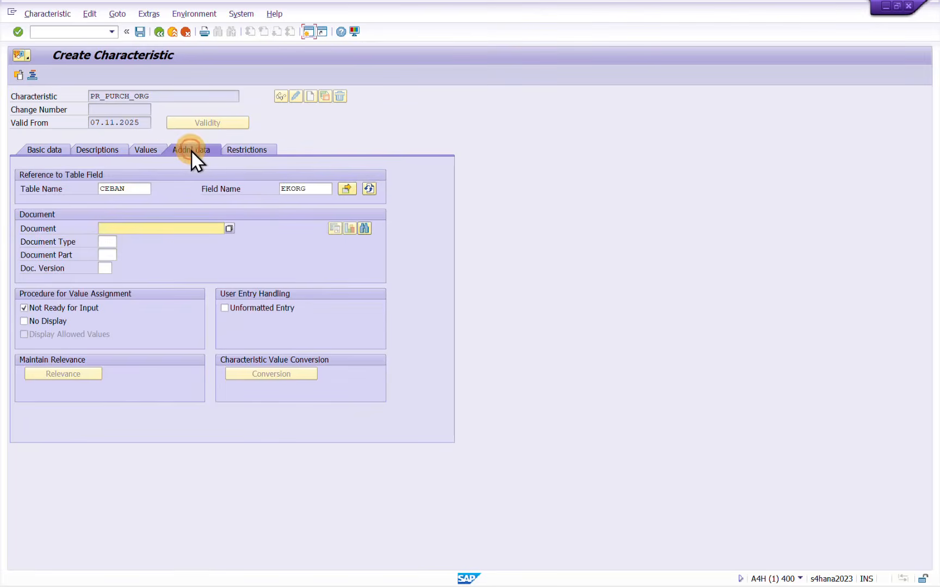
{"action": "left_click", "coordinate": [56, 147]}
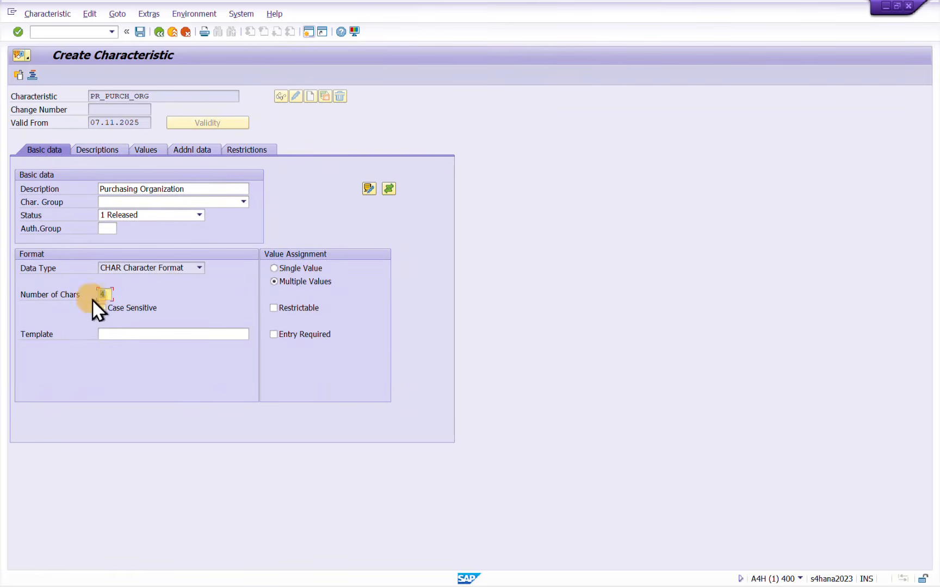
{"action": "left_click", "coordinate": [194, 150]}
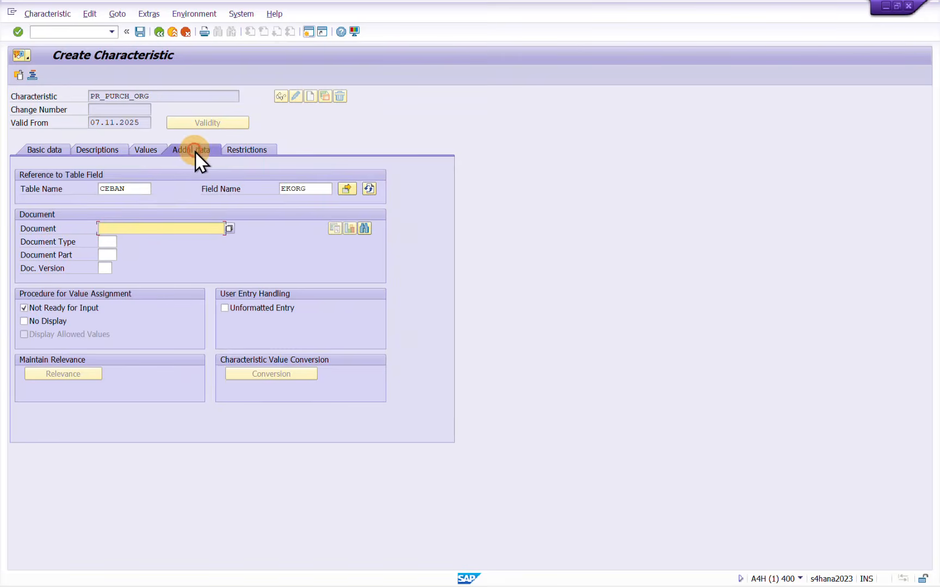
{"action": "left_click", "coordinate": [140, 32]}
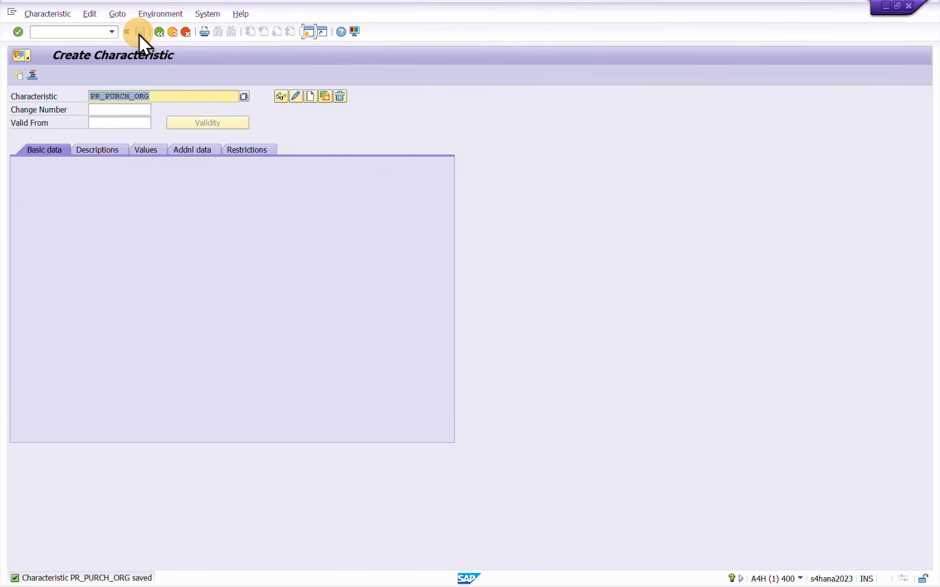
Switch to Notepad and add the name PR_DOC_TYPE on a new line below PR_PURCH_ORG
{"action": "key", "text": "alt+Tab"}
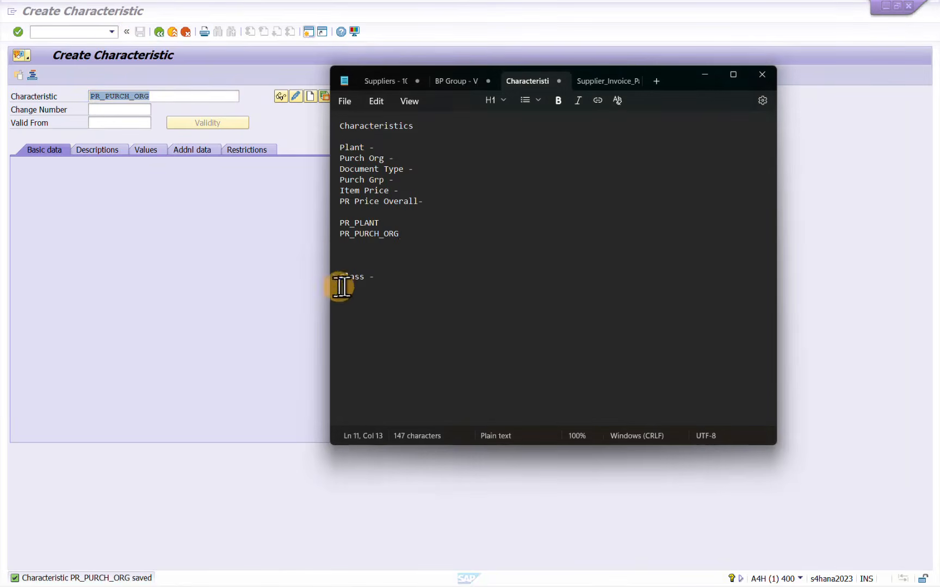
{"action": "key", "text": "Return"}
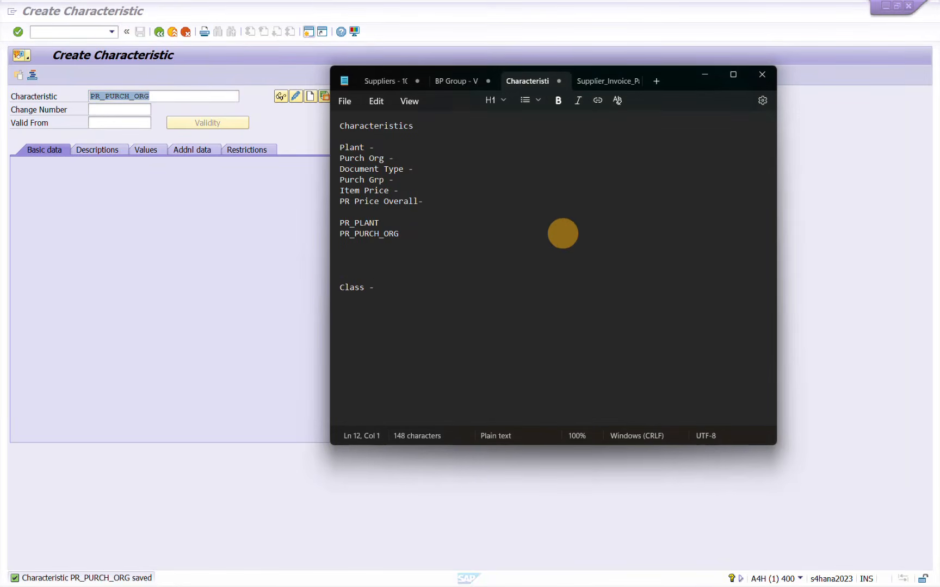
{"action": "type", "text": "PR_DOC_TYPE"}
Copy the name PR_DOC_TYPE from Notepad into SAP's characteristic name and start creating that characteristic
{"action": "left_click_drag", "start_coordinate": [412, 246], "coordinate": [348, 243]}
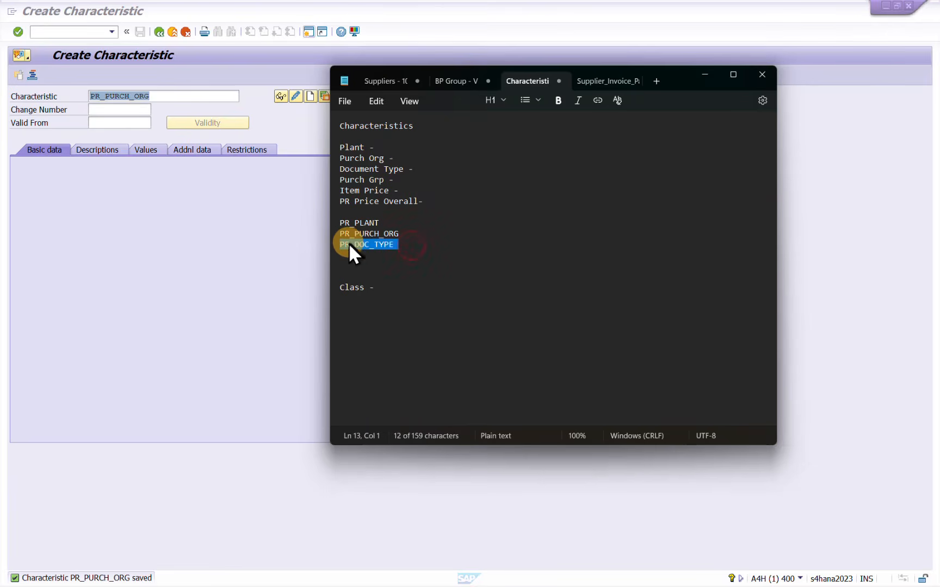
{"action": "left_click", "coordinate": [170, 98]}
{"action": "double_click", "coordinate": [171, 98]}
{"action": "type", "text": "PR_DOC_TYPE"}
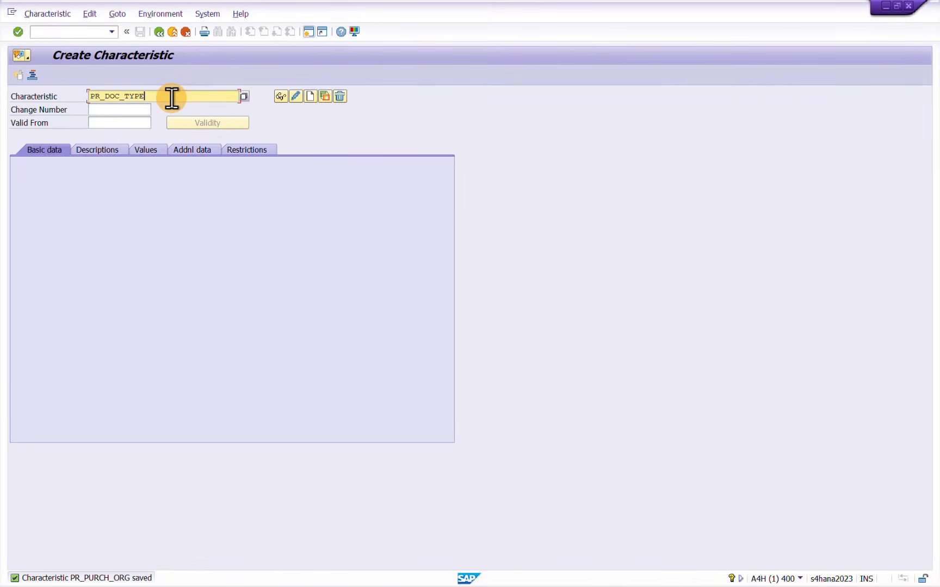
{"action": "key", "text": "Return"}
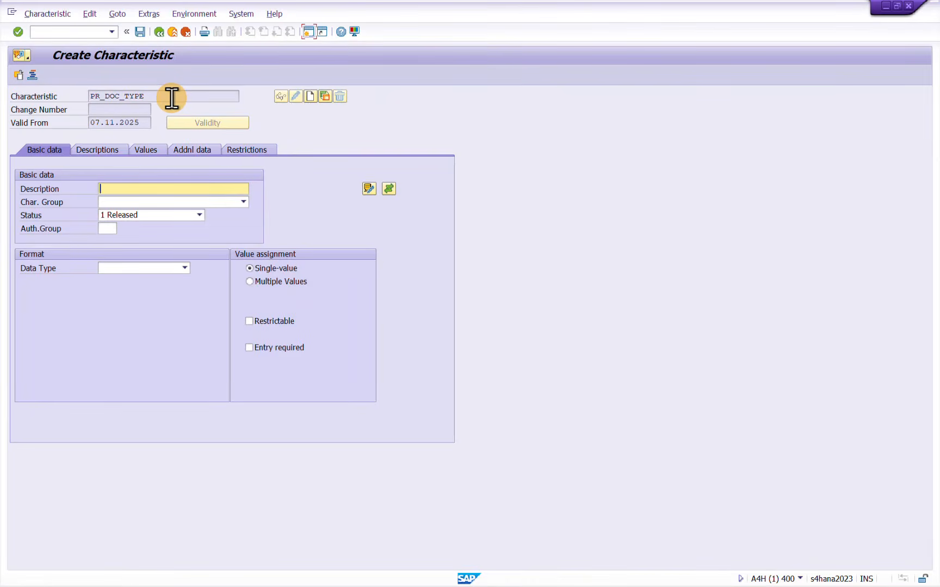
Enter PR_DOCUMENT_TYPE as the description of the new characteristic and allow multiple values
{"action": "left_click", "coordinate": [147, 188]}
{"action": "type", "text": "PR"}
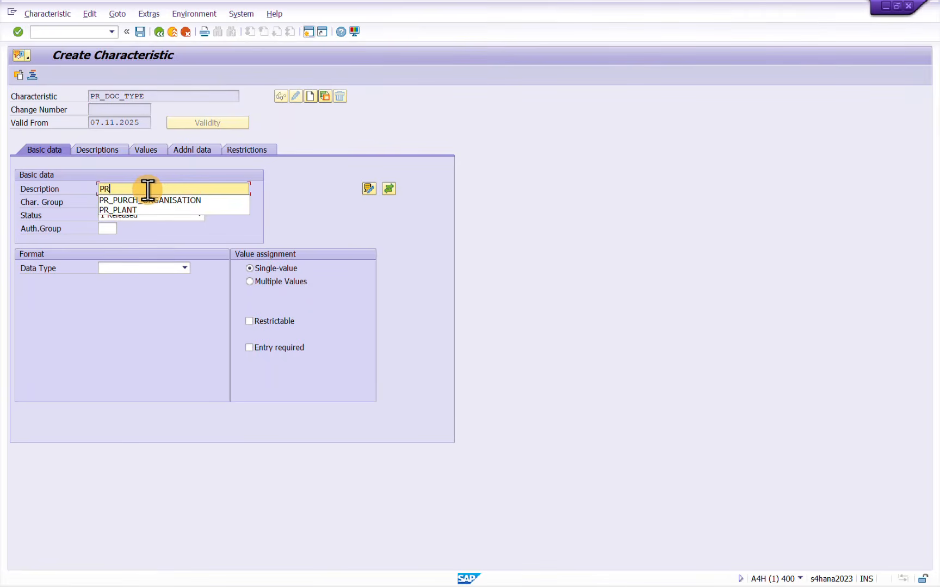
{"action": "type", "text": "_DOCUMENT"}
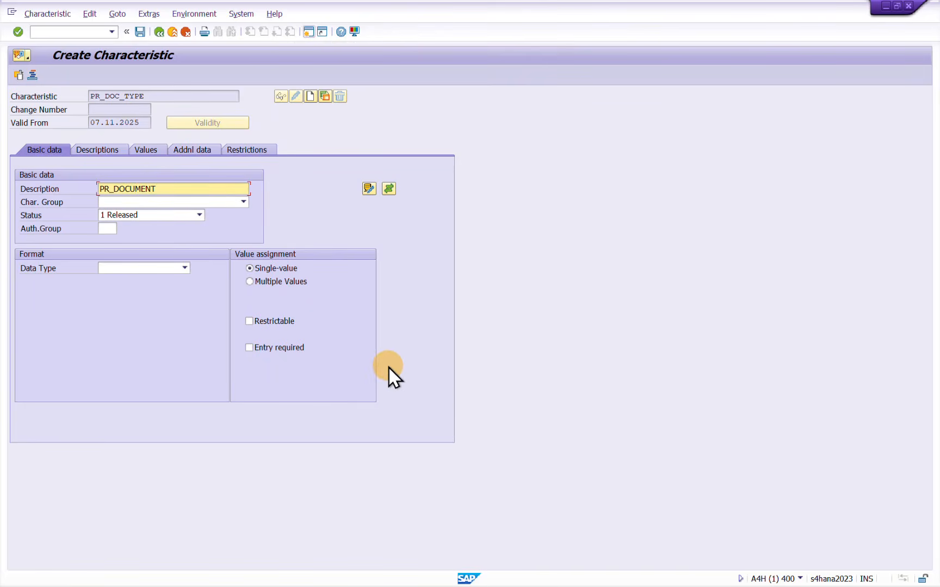
{"action": "type", "text": "_TYPE"}
{"action": "left_click", "coordinate": [249, 282]}
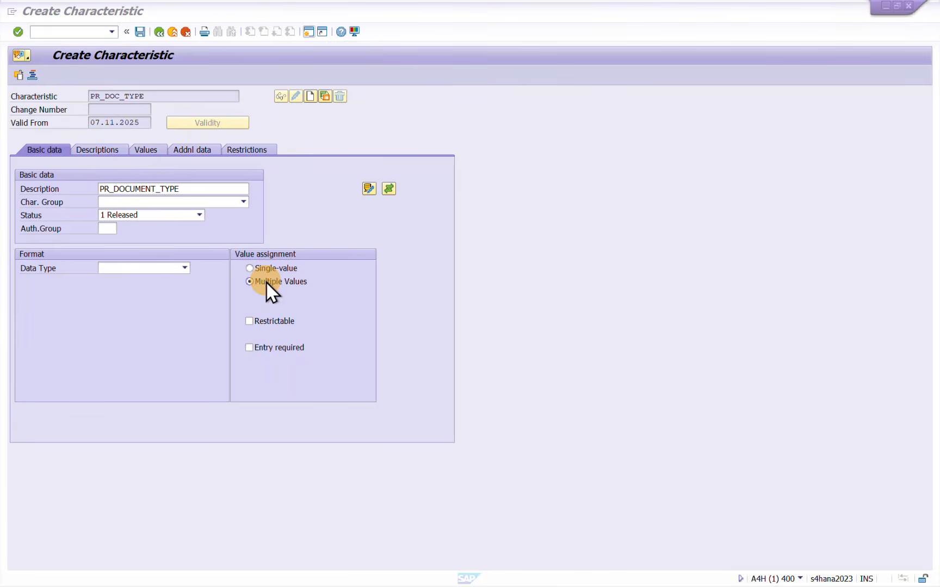
Look up the data type and length of the Purchase Requisition Document Type component in structure CEBAN
{"action": "key", "text": "alt+Tab"}
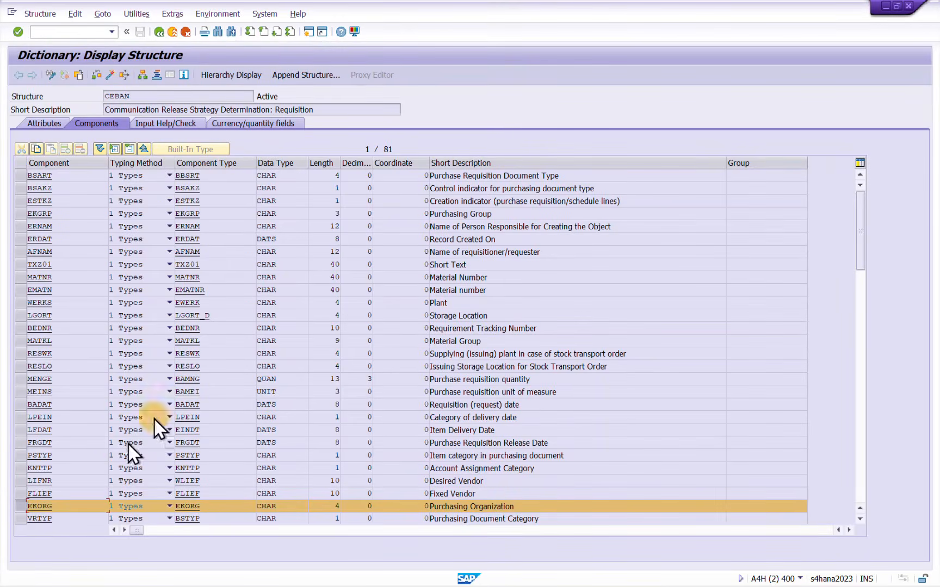
{"action": "left_click", "coordinate": [20, 175]}
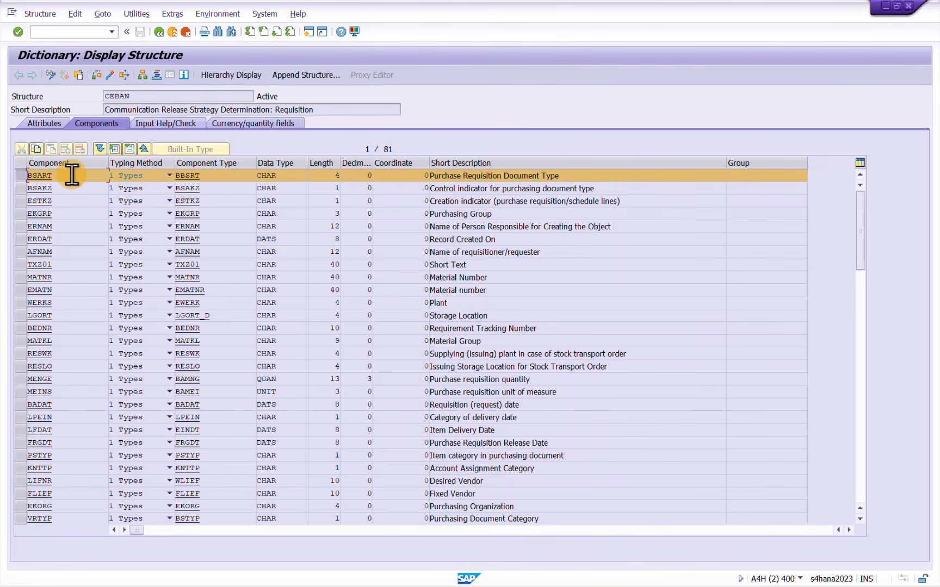
{"action": "left_click", "coordinate": [284, 175]}
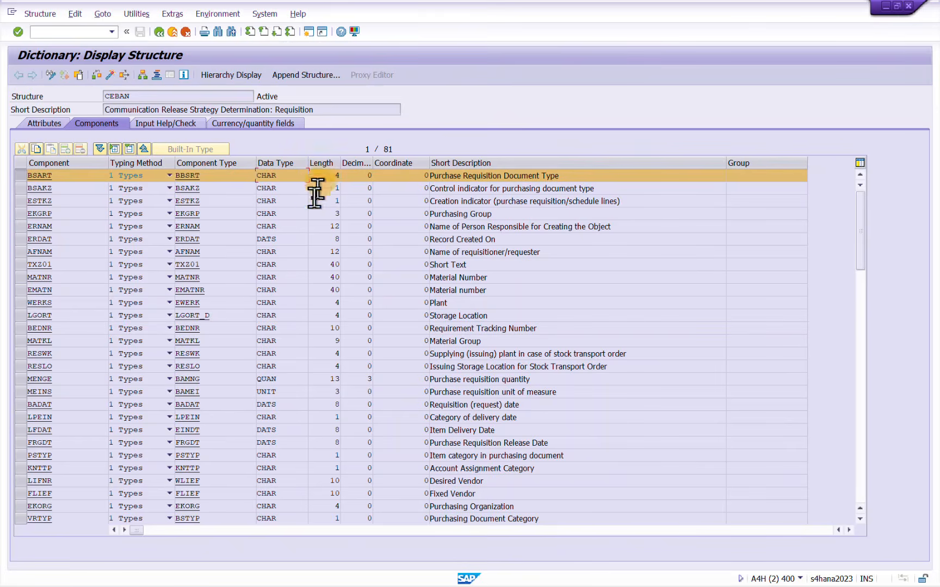
{"action": "key", "text": "alt+Tab"}
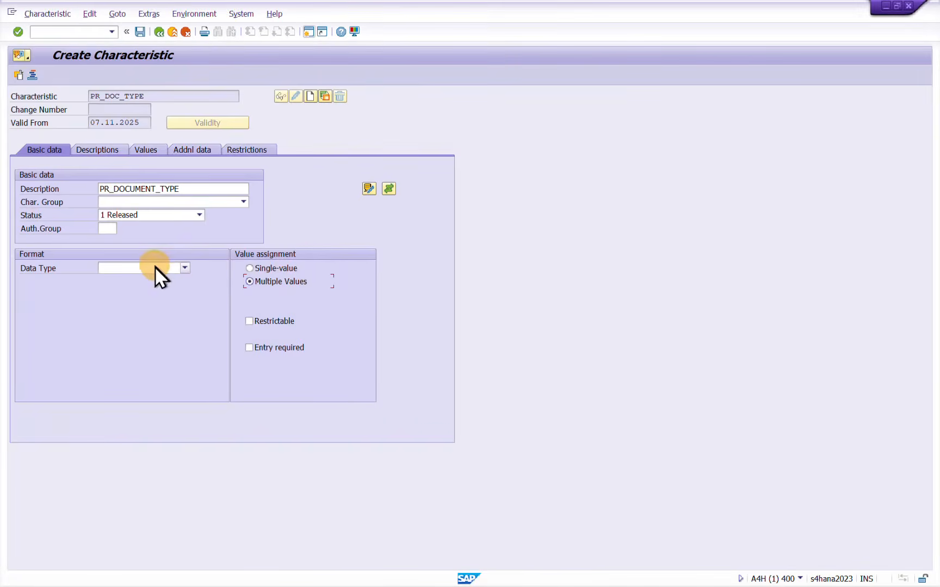
Set PR_DOC_TYPE to data type CHAR Character Format with 4 characters
{"action": "left_click", "coordinate": [155, 266]}
{"action": "left_click", "coordinate": [133, 278]}
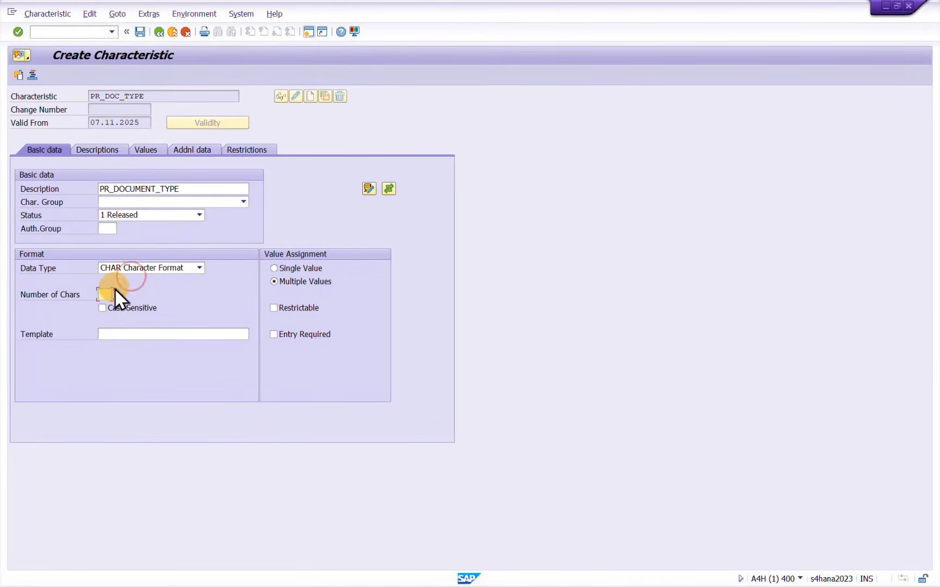
{"action": "left_click", "coordinate": [104, 294]}
{"action": "type", "text": "4"}
Reference PR_DOC_TYPE to table CEBAN and field BSART, copying the field name from the structure, and accept the ABAP Dictionary format data
{"action": "left_click", "coordinate": [186, 150]}
{"action": "left_click", "coordinate": [123, 190]}
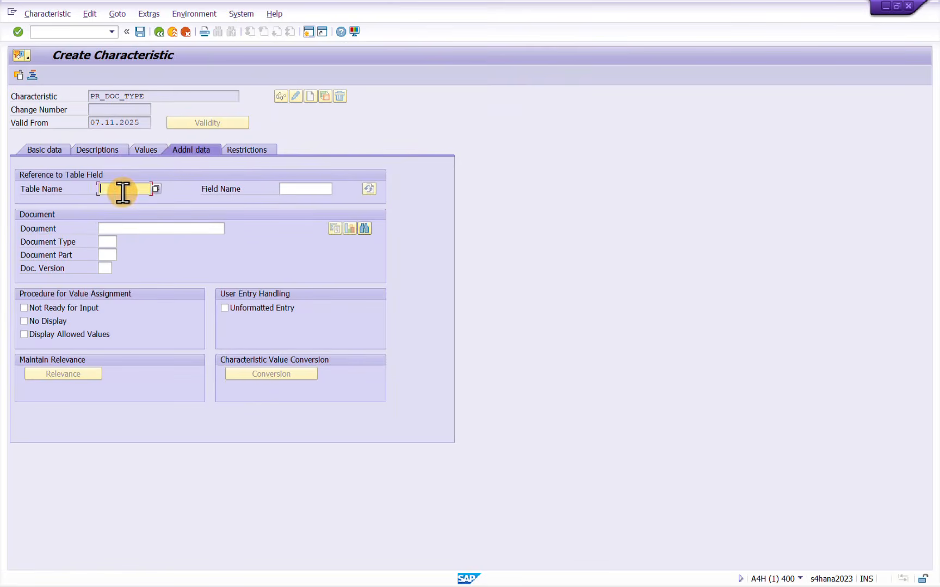
{"action": "left_click", "coordinate": [124, 200]}
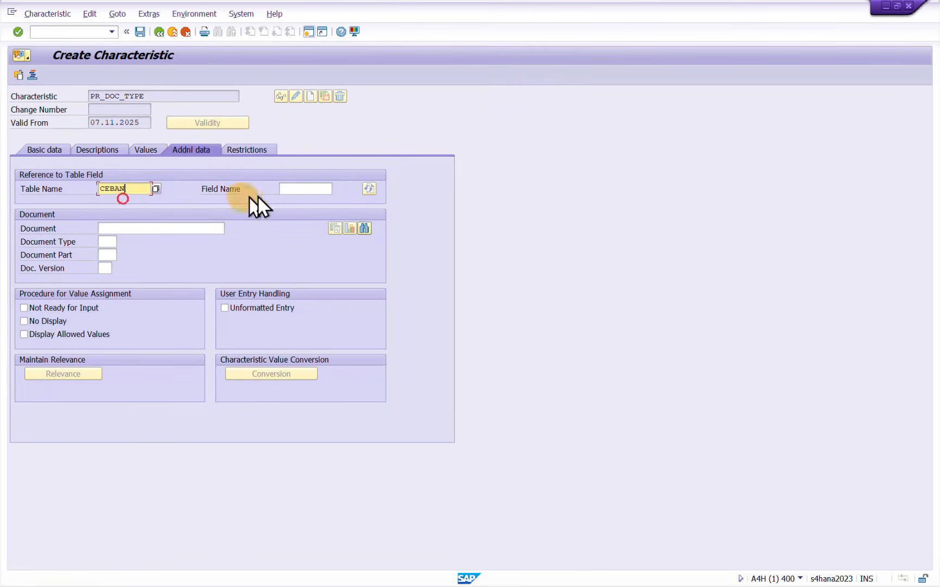
{"action": "left_click", "coordinate": [291, 190]}
{"action": "key", "text": "alt+Tab"}
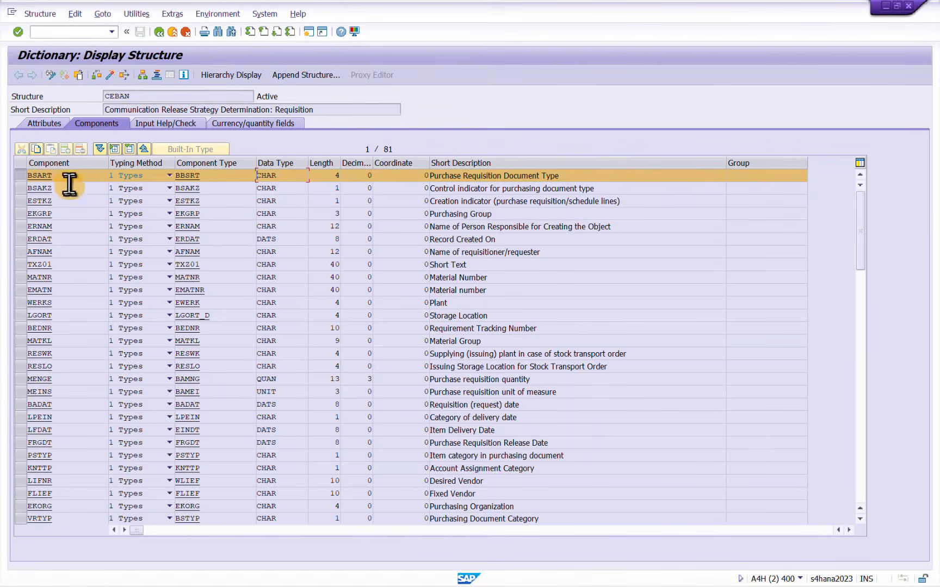
{"action": "left_click_drag", "start_coordinate": [67, 175], "coordinate": [29, 172]}
{"action": "key", "text": "ctrl+c"}
{"action": "key", "text": "alt+Tab"}
{"action": "key", "text": "ctrl+v"}
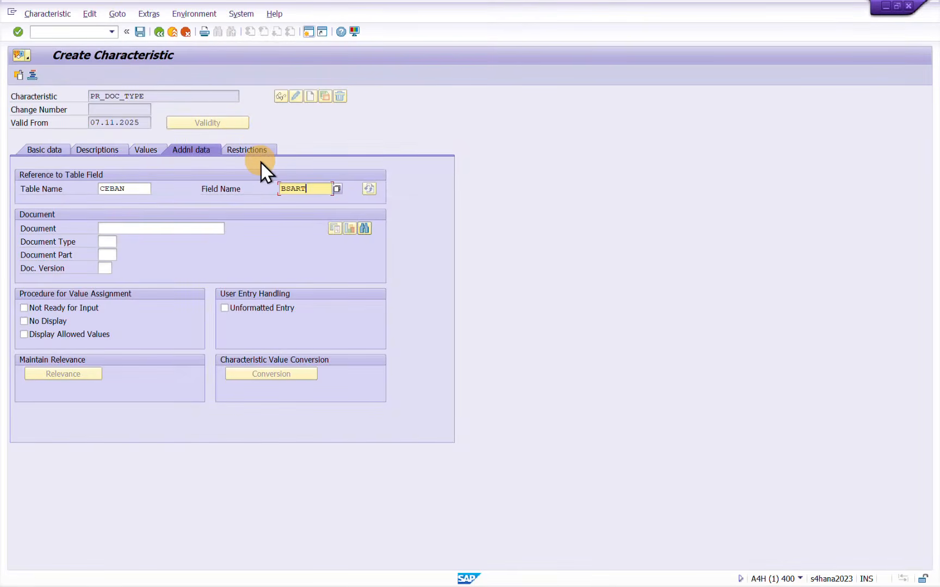
{"action": "key", "text": "Return"}
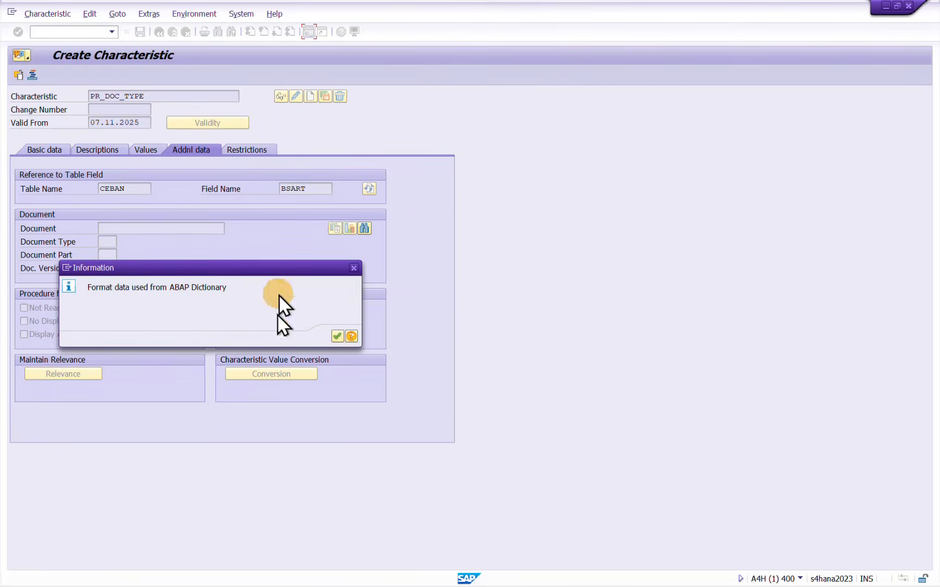
{"action": "left_click", "coordinate": [336, 337]}
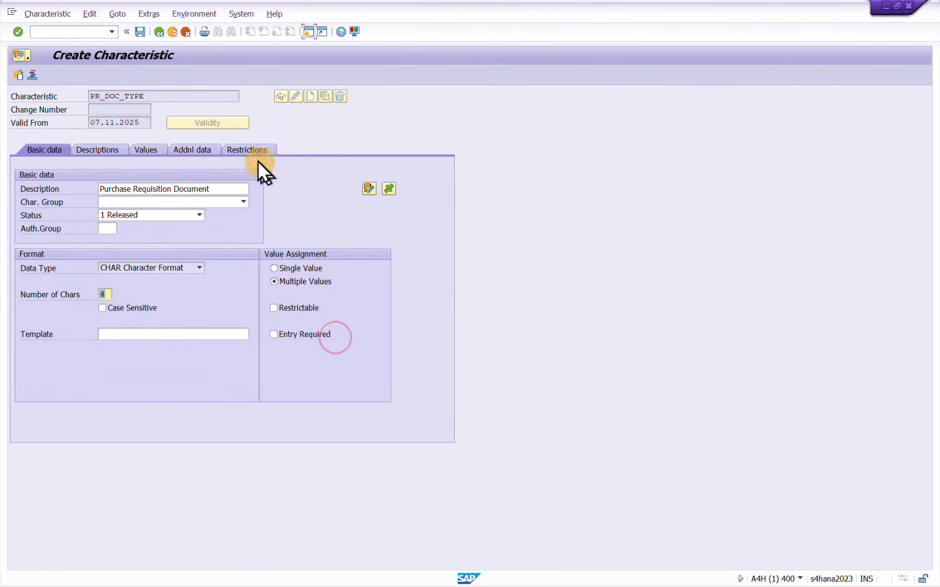
Restrict the PR_DOC_TYPE characteristic to class type 032
{"action": "left_click", "coordinate": [250, 150]}
{"action": "left_click", "coordinate": [41, 203]}
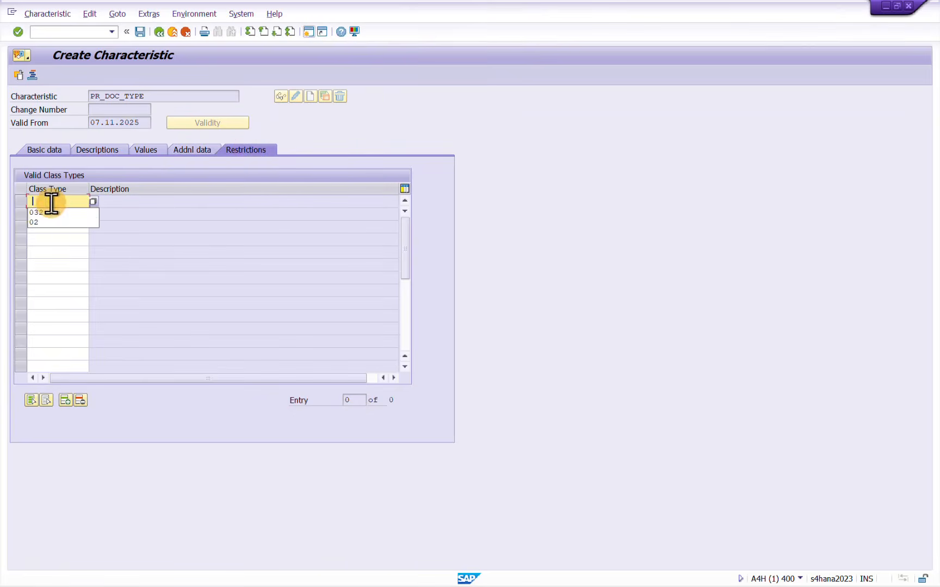
{"action": "left_click", "coordinate": [46, 215]}
{"action": "key", "text": "Return"}
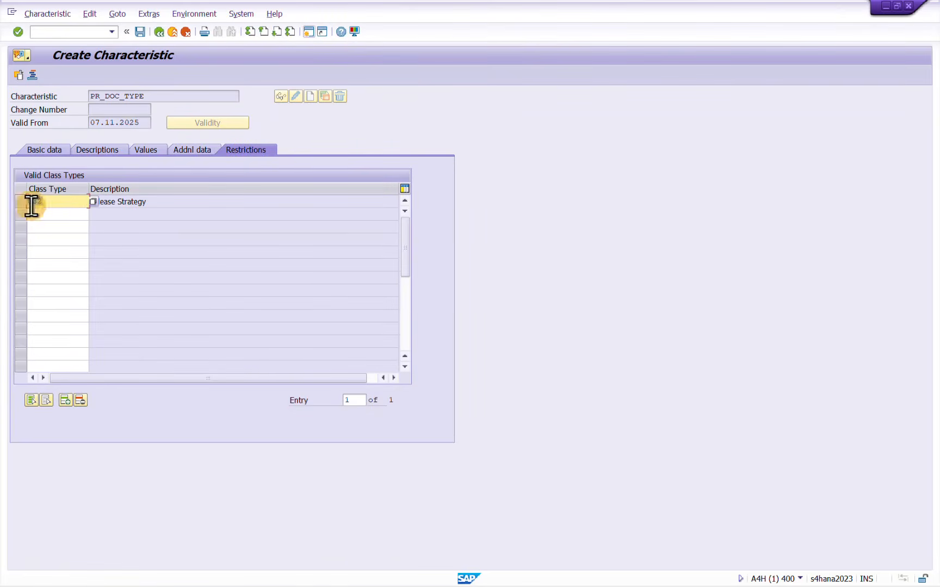
Check the basic data and table field reference of PR_DOC_TYPE, and save the characteristic
{"action": "left_click", "coordinate": [48, 147]}
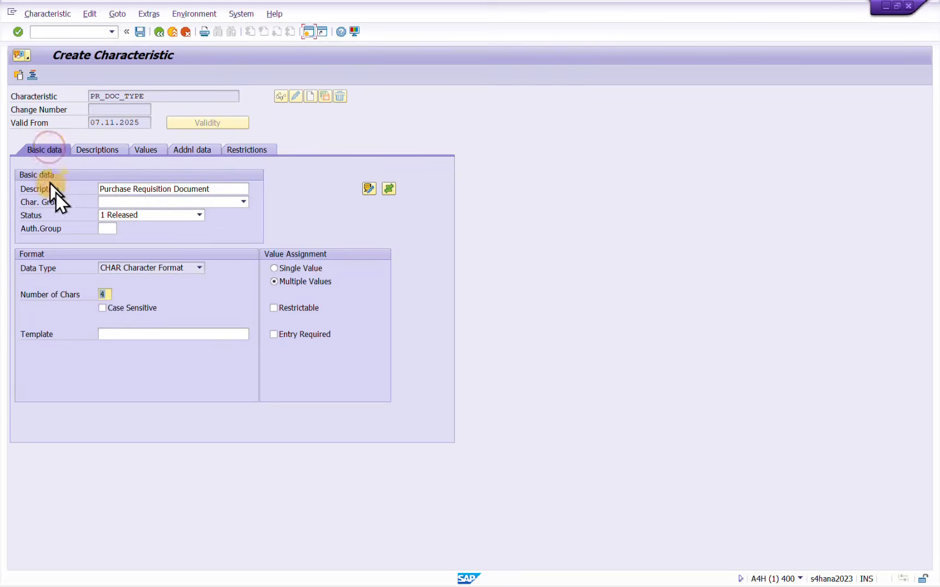
{"action": "double_click", "coordinate": [111, 293]}
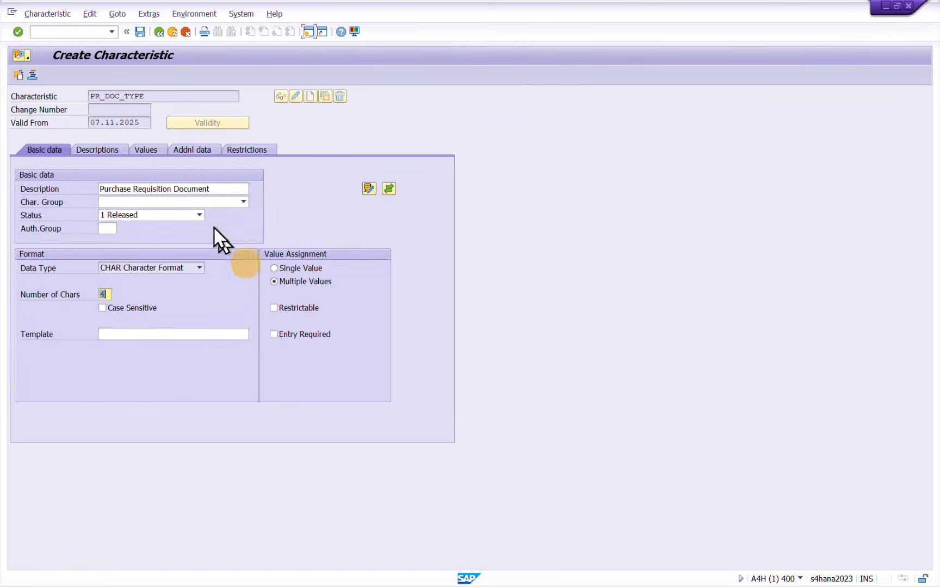
{"action": "left_click", "coordinate": [183, 149]}
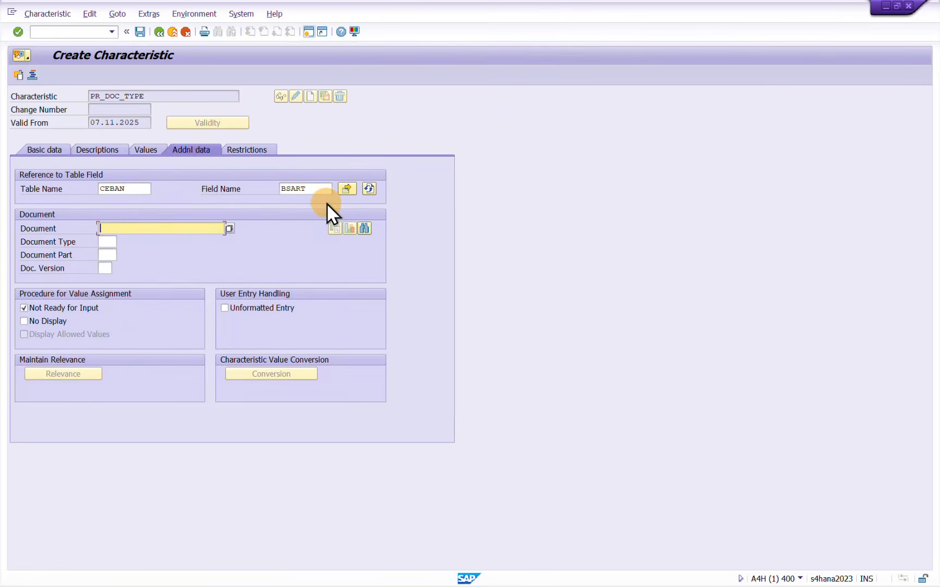
{"action": "left_click", "coordinate": [137, 32]}
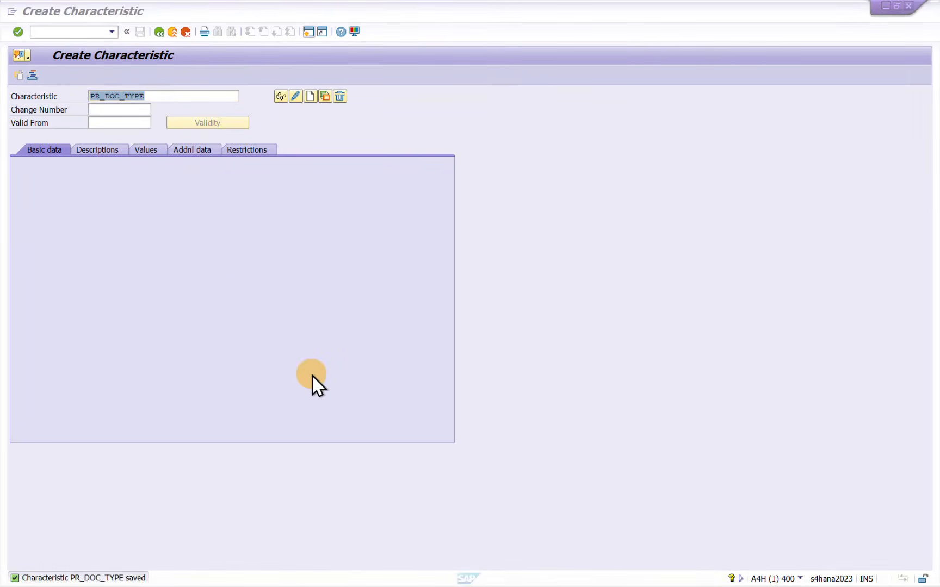
Switch to Notepad and add the name PR_PURCH_GRP on a new line below PR_DOC_TYPE
{"action": "key", "text": "alt+Tab"}
{"action": "left_click", "coordinate": [400, 243]}
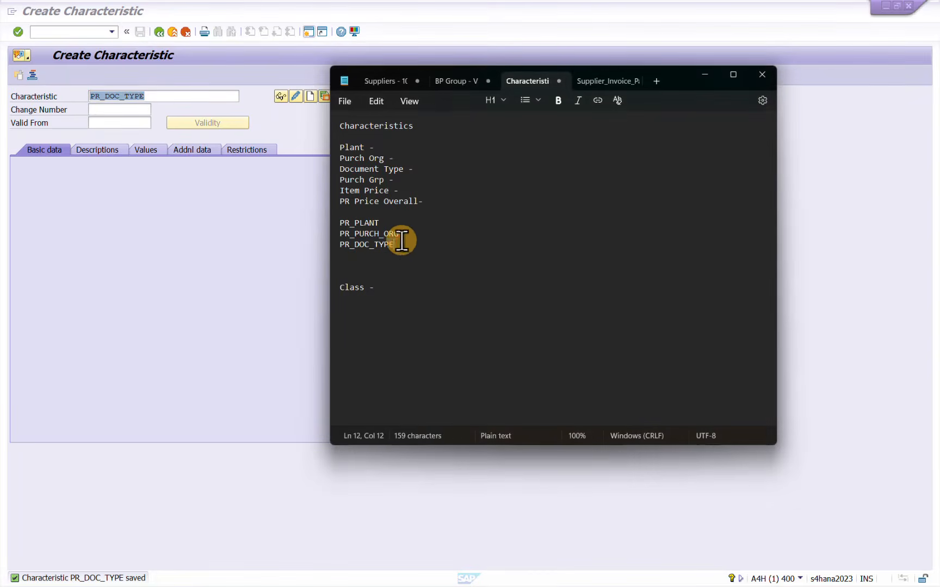
{"action": "key", "text": "Return"}
{"action": "type", "text": "PR_PUR"}
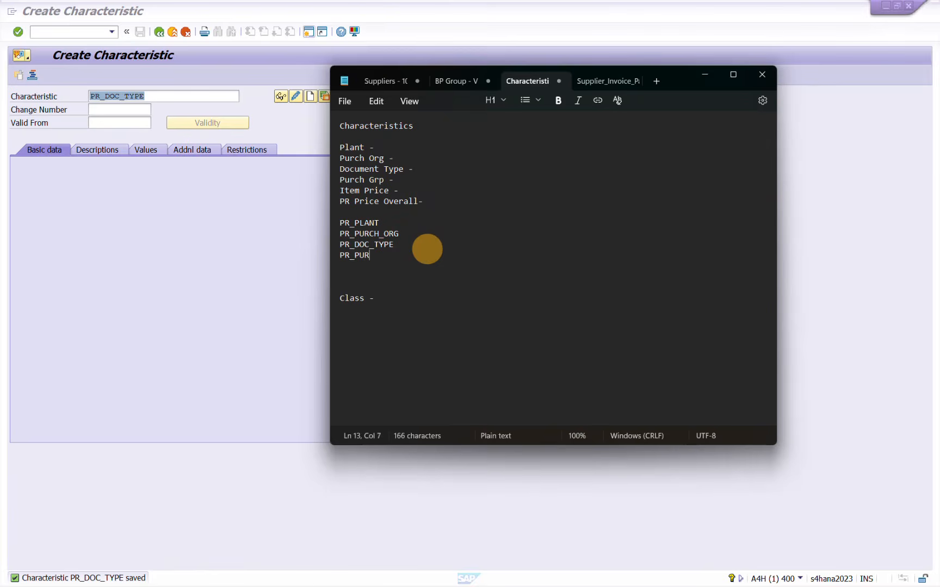
{"action": "type", "text": "CH_GRP"}
Copy the name PR_PURCH_GRP from Notepad into SAP's characteristic name and start creating that characteristic
{"action": "left_click_drag", "start_coordinate": [414, 256], "coordinate": [340, 255]}
{"action": "key", "text": "ctrl+c"}
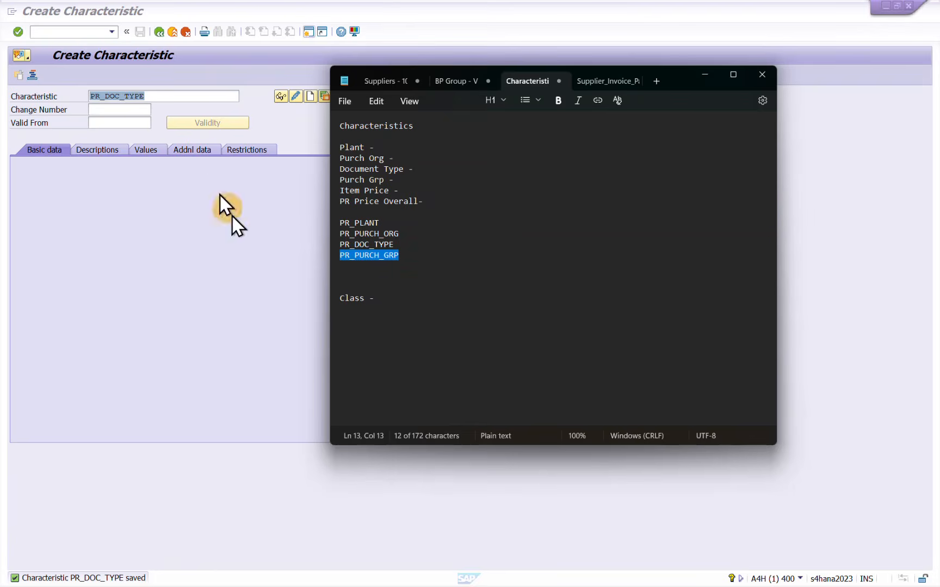
{"action": "left_click", "coordinate": [174, 98]}
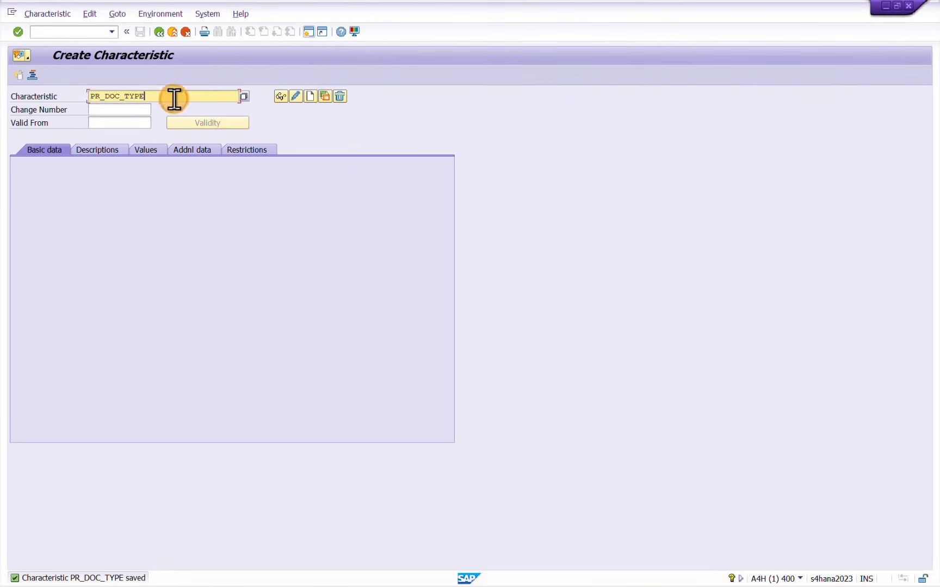
{"action": "double_click", "coordinate": [174, 98]}
{"action": "key", "text": "ctrl+v"}
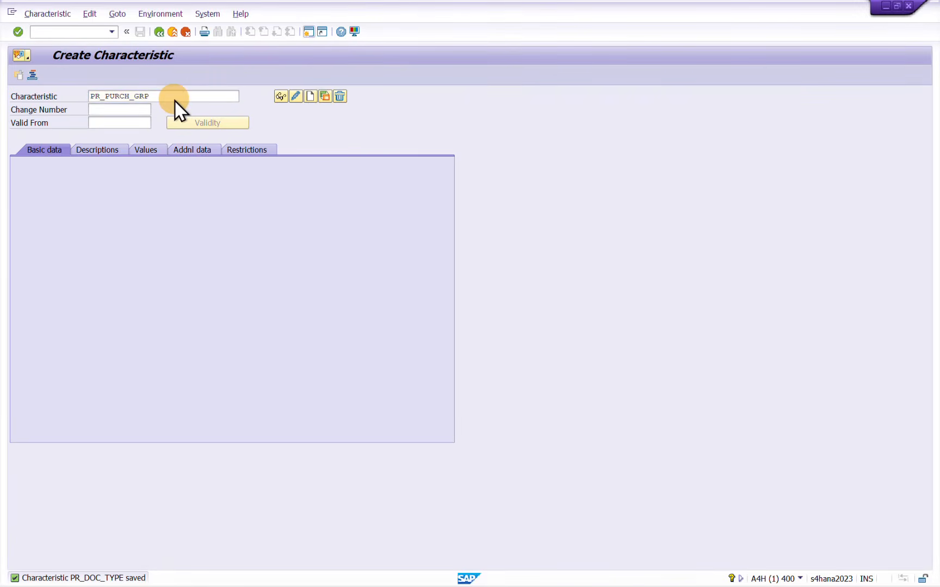
{"action": "key", "text": "Return"}
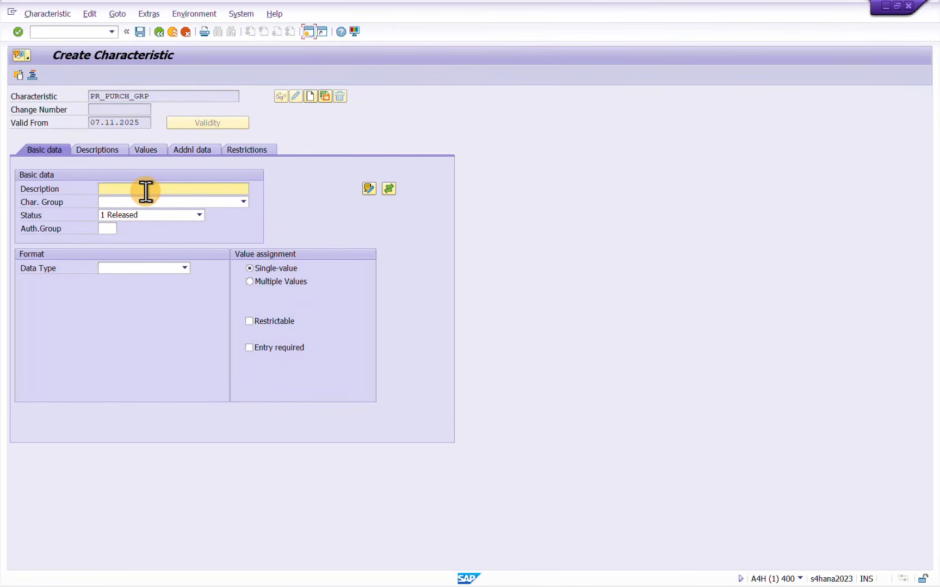
Enter PR_PURCH_GROUP as the description of the new characteristic and allow multiple values
{"action": "type", "text": "PR_"}
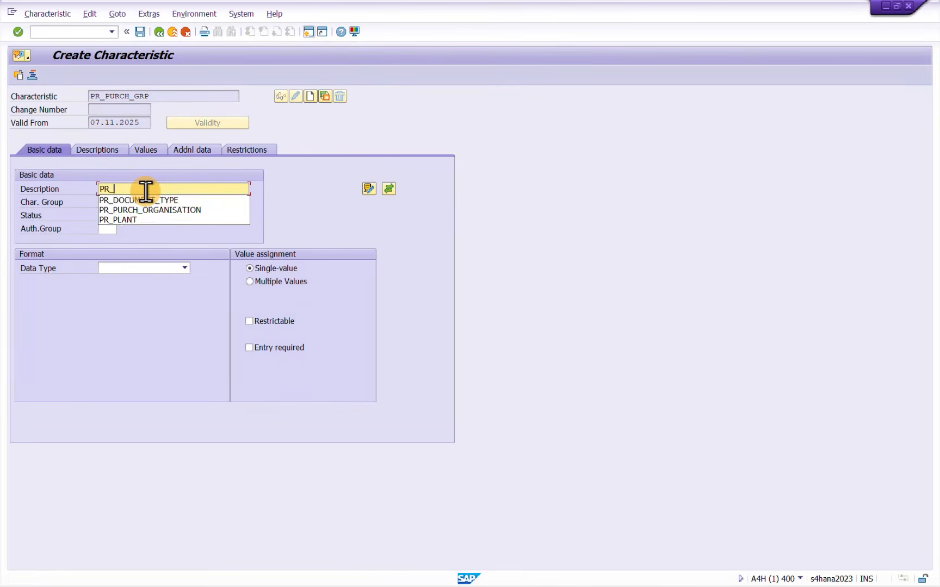
{"action": "type", "text": "PURCH"}
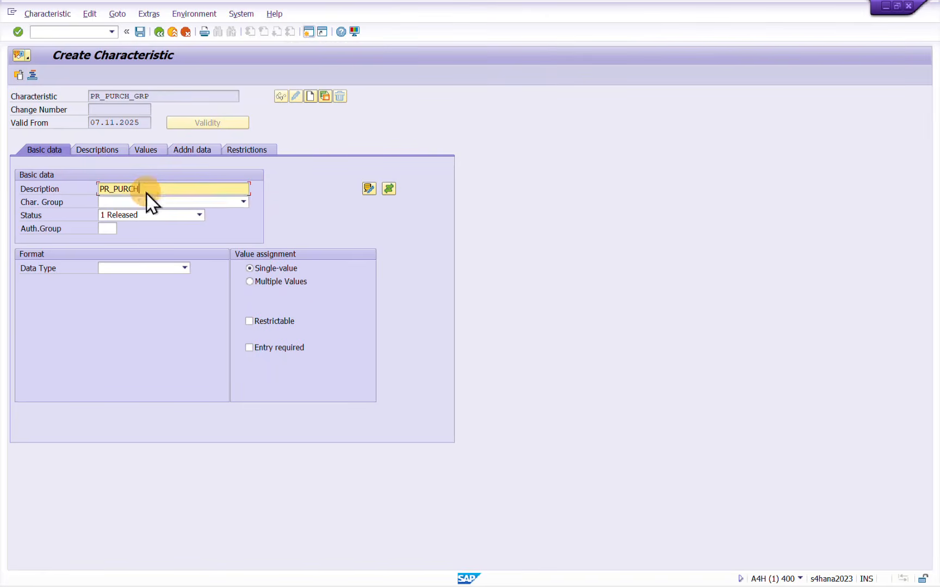
{"action": "type", "text": "_GROUP"}
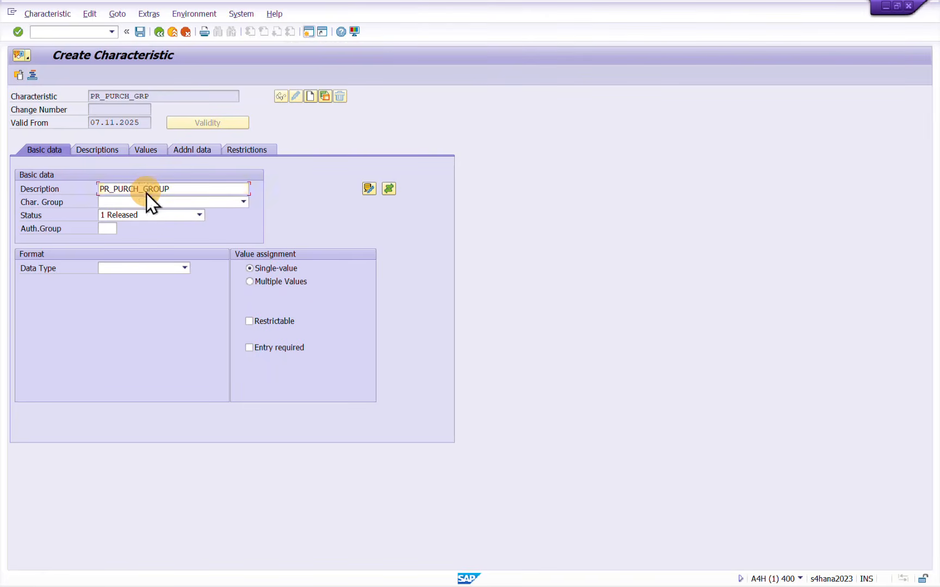
{"action": "double_click", "coordinate": [146, 193]}
{"action": "left_click", "coordinate": [259, 280]}
Look up the data type and length of the Purchasing Group component in structure CEBAN
{"action": "left_click", "coordinate": [155, 269]}
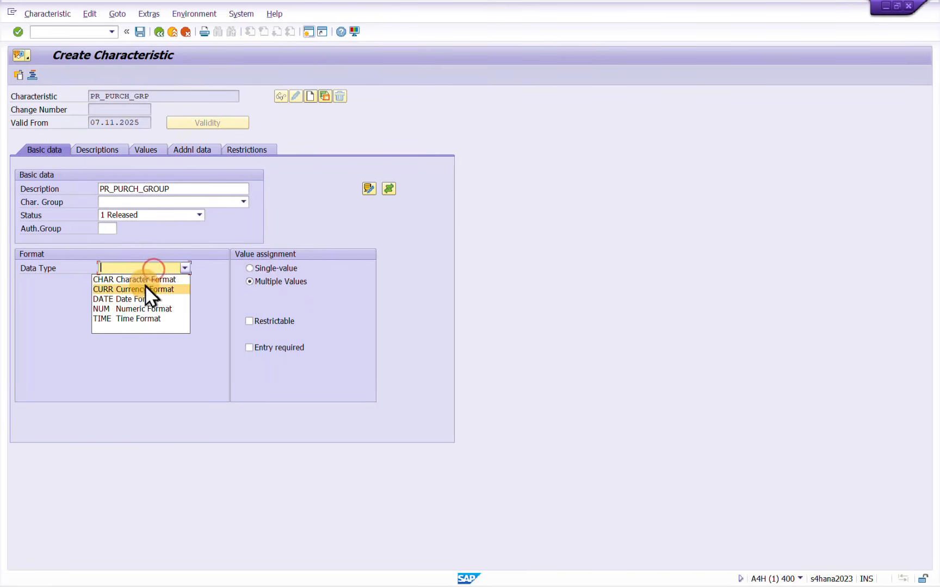
{"action": "left_click", "coordinate": [154, 279]}
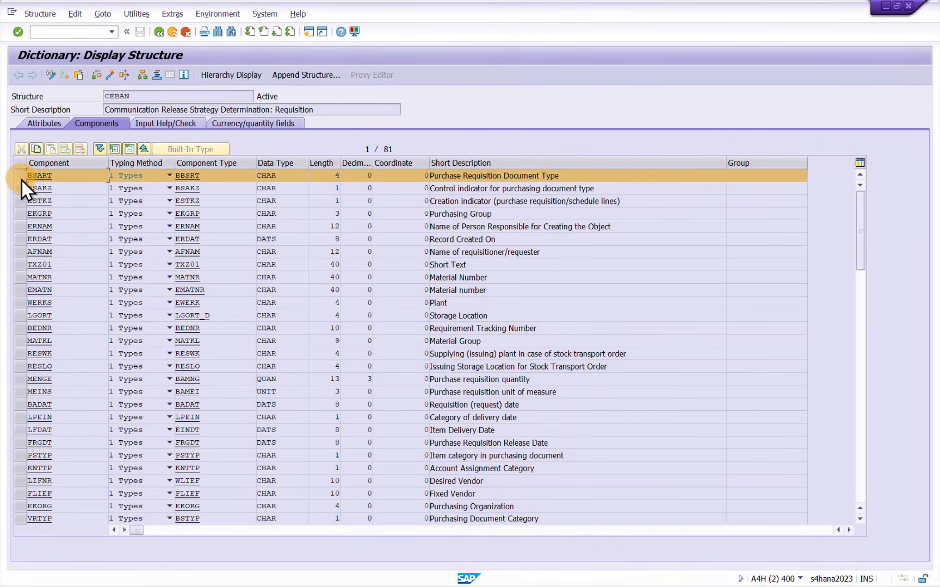
{"action": "left_click", "coordinate": [21, 179]}
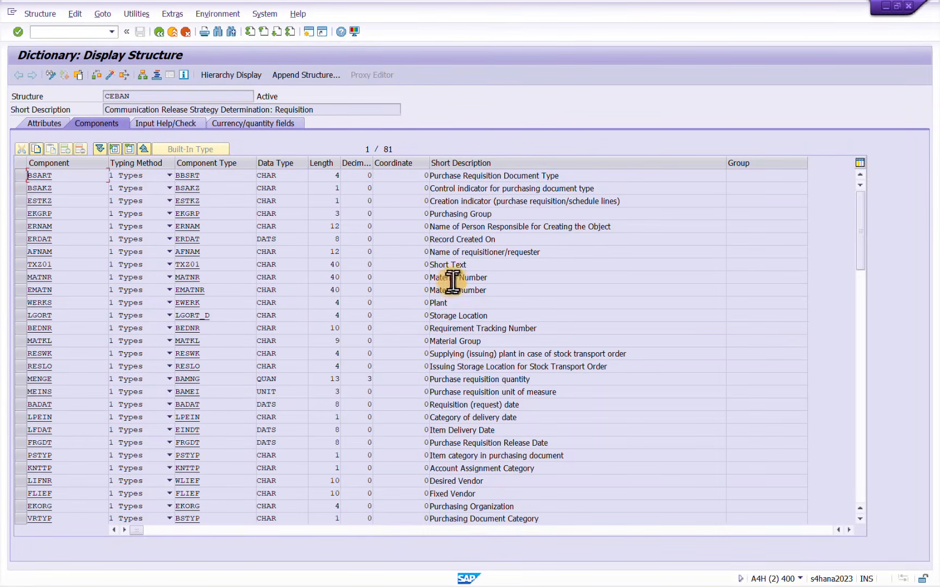
{"action": "left_click", "coordinate": [16, 213]}
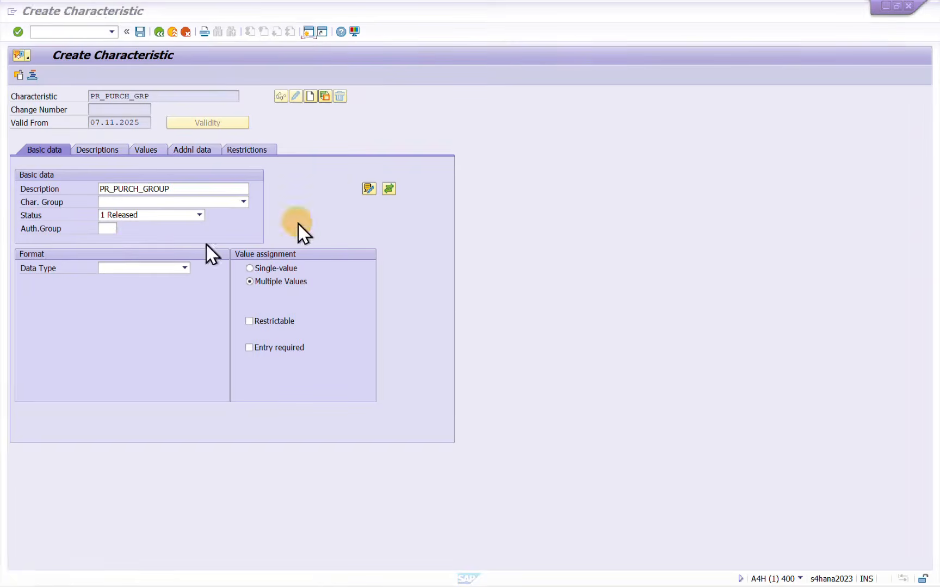
Set PR_PURCH_GRP to data type CHAR Character Format with 3 characters
{"action": "left_click", "coordinate": [131, 266]}
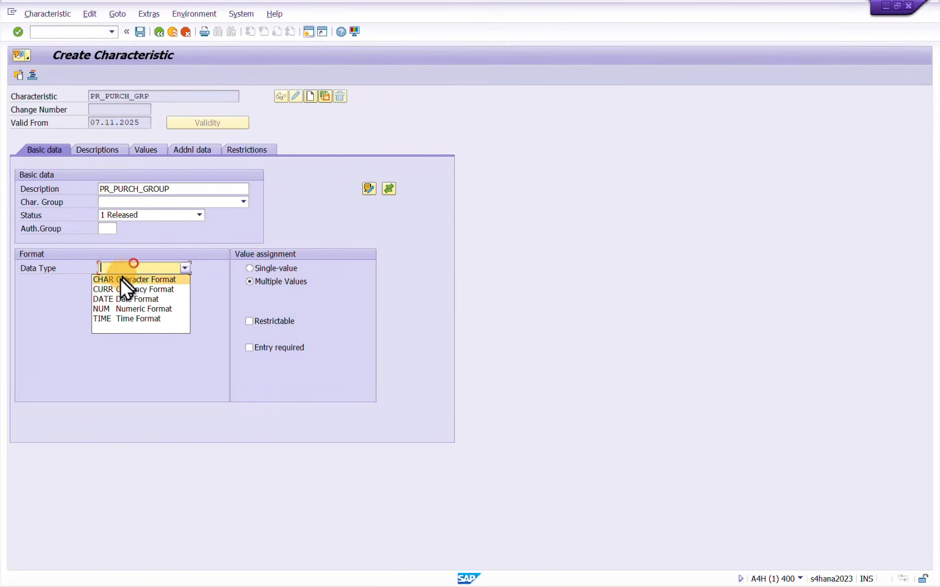
{"action": "left_click", "coordinate": [121, 278]}
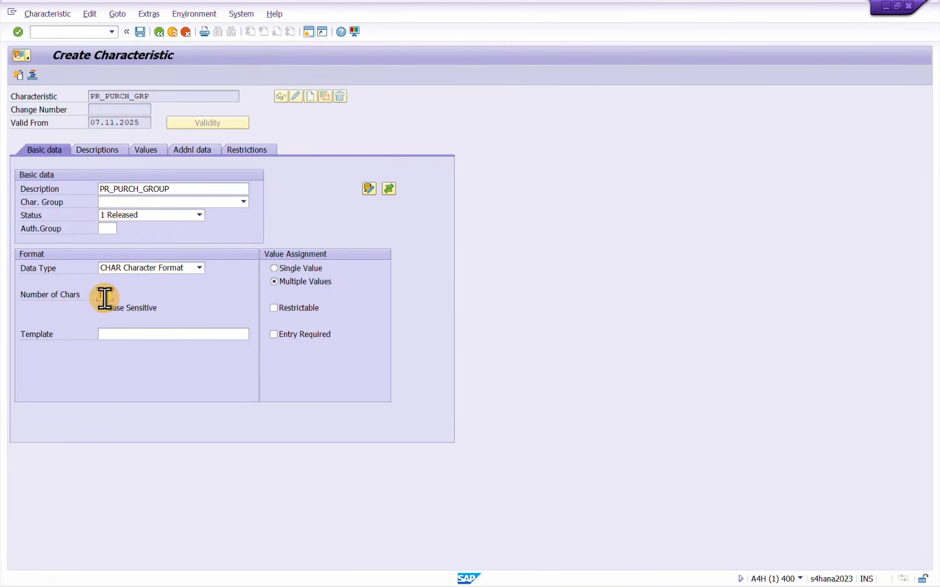
{"action": "left_click", "coordinate": [104, 295]}
{"action": "type", "text": "3"}
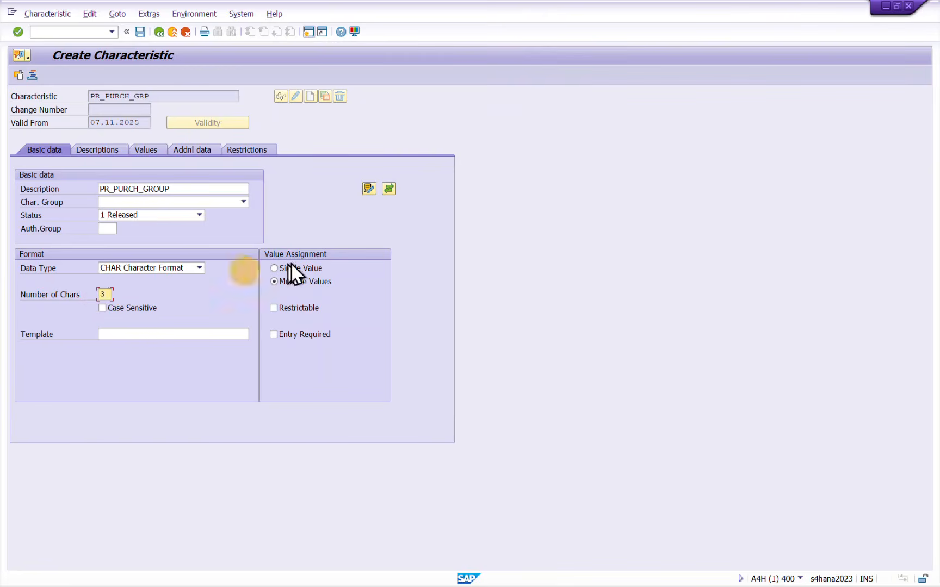
Reference PR_PURCH_GRP to table CEBAN and the Purchasing Group field EKGRP, and accept the ABAP Dictionary format data
{"action": "left_click", "coordinate": [188, 150]}
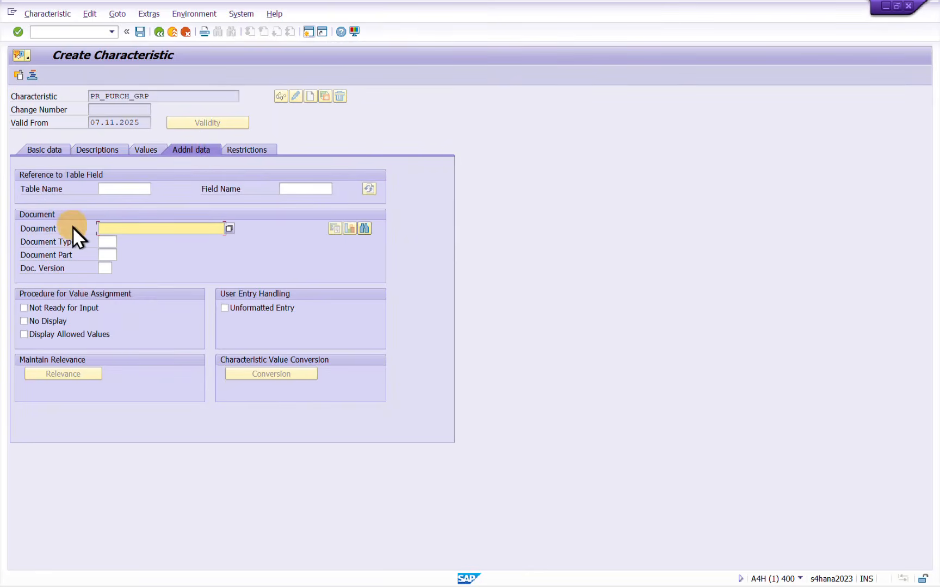
{"action": "left_click", "coordinate": [131, 190]}
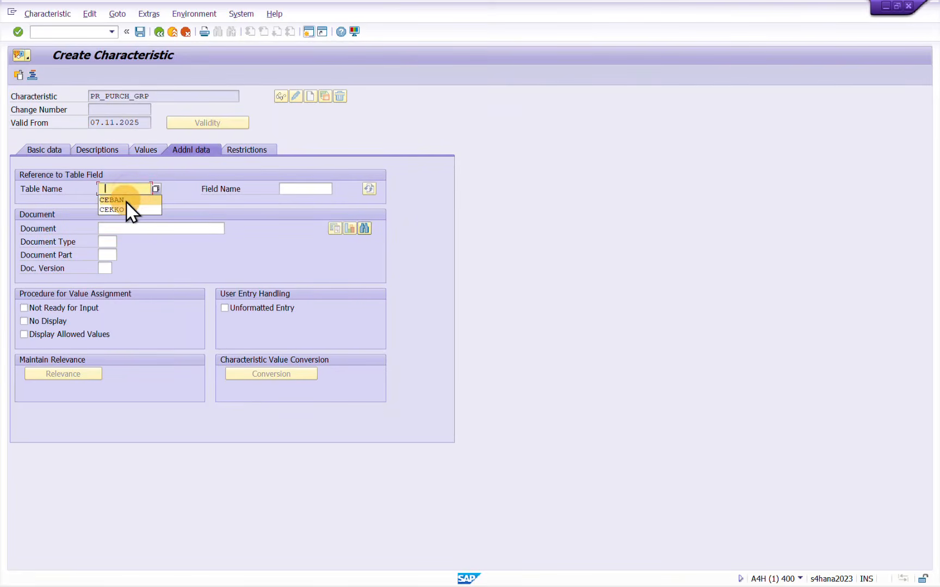
{"action": "left_click", "coordinate": [125, 200]}
{"action": "left_click", "coordinate": [309, 188]}
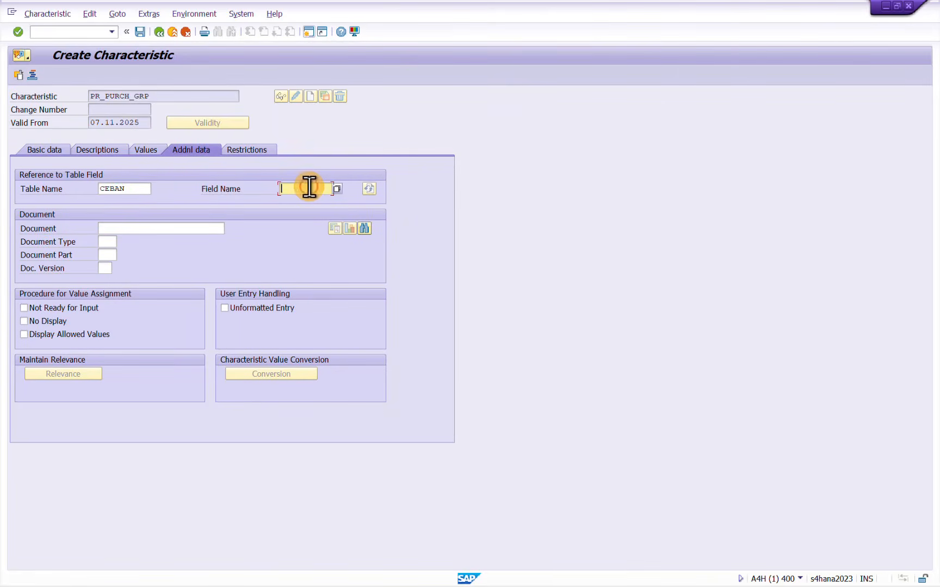
{"action": "left_click", "coordinate": [309, 194]}
{"action": "key", "text": "Return"}
{"action": "left_click", "coordinate": [337, 335]}
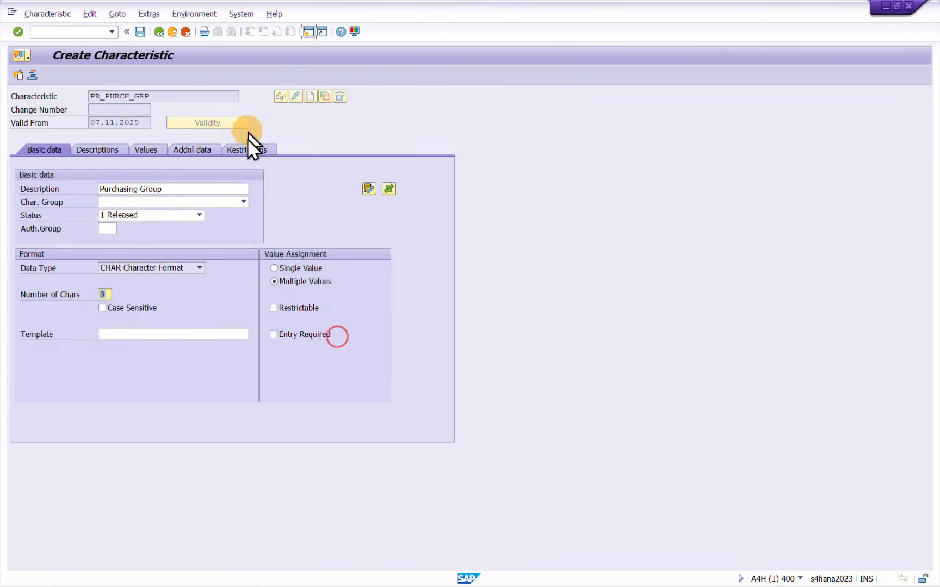
Restrict PR_PURCH_GRP to class type 032 and review its additional data and basic data
{"action": "left_click", "coordinate": [248, 151]}
{"action": "type", "text": "03"}
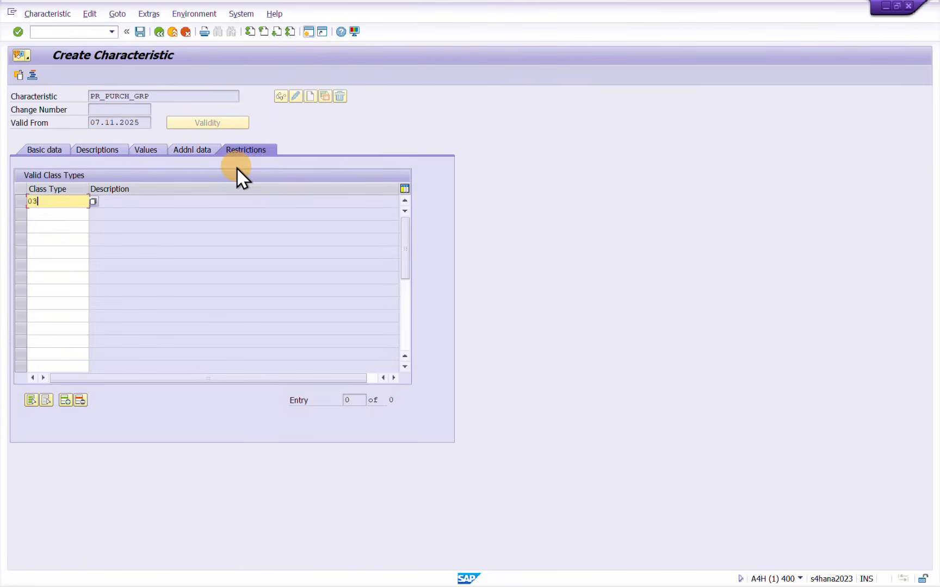
{"action": "type", "text": "2"}
{"action": "key", "text": "Return"}
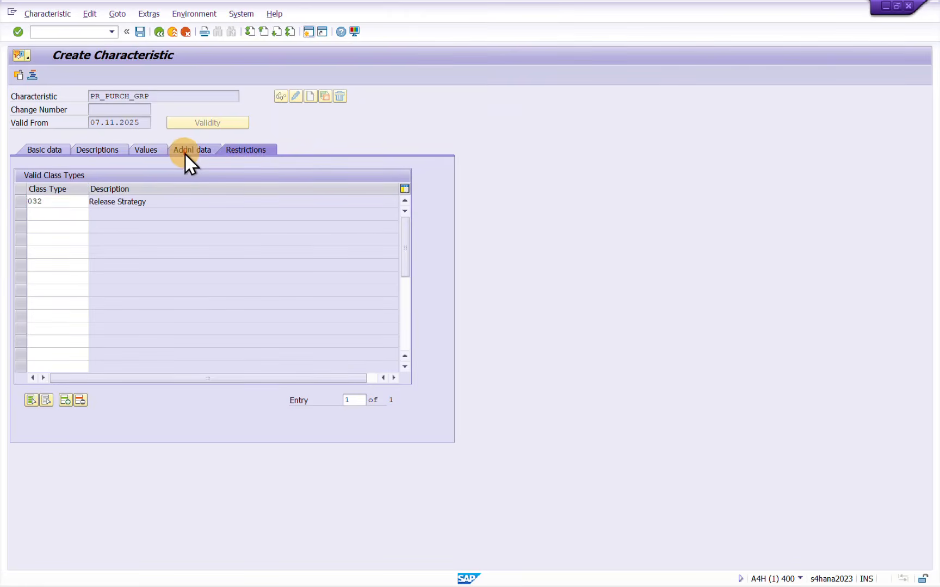
{"action": "left_click", "coordinate": [184, 152]}
{"action": "left_click", "coordinate": [42, 146]}
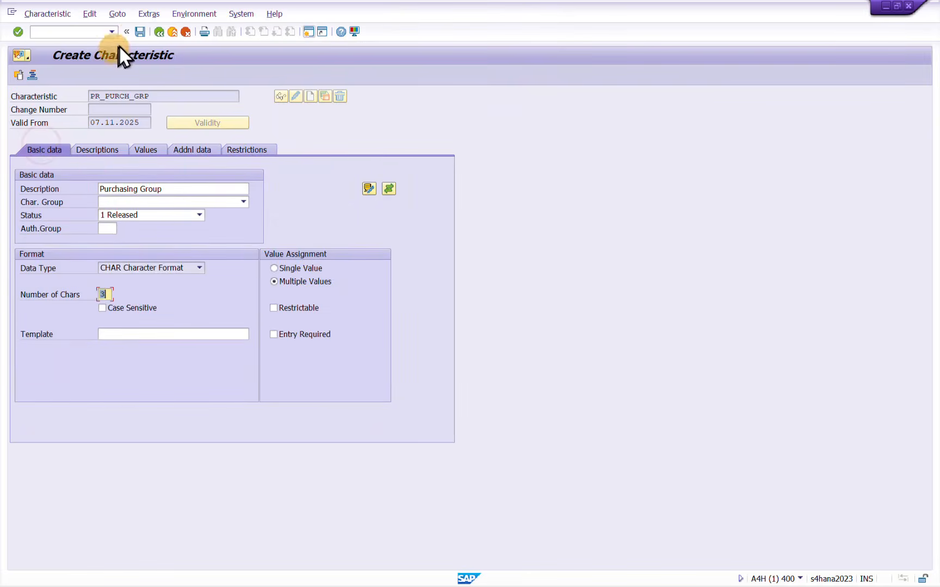
Save characteristic PR_PURCH_GRP and add a new line below its name in the Notepad list
{"action": "left_click", "coordinate": [140, 33]}
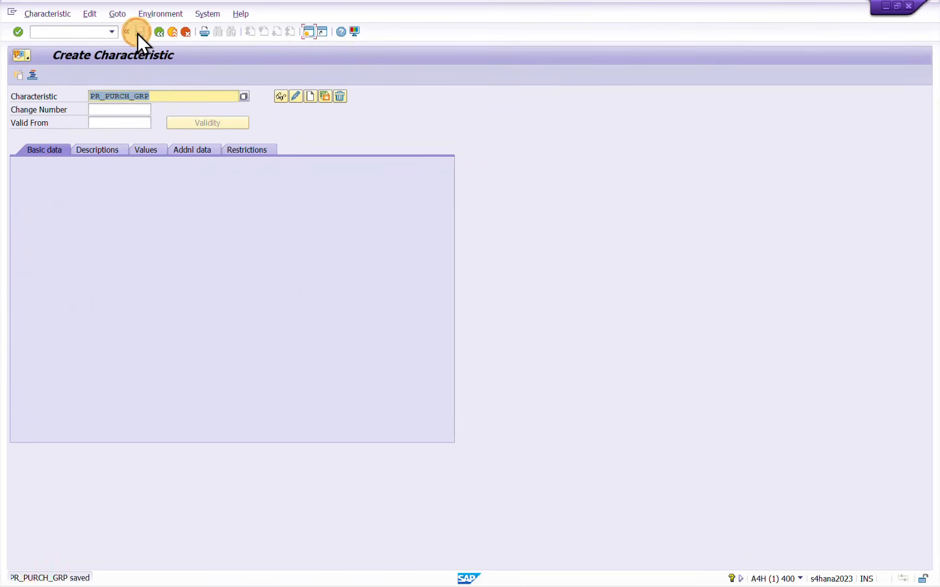
{"action": "left_click", "coordinate": [161, 99]}
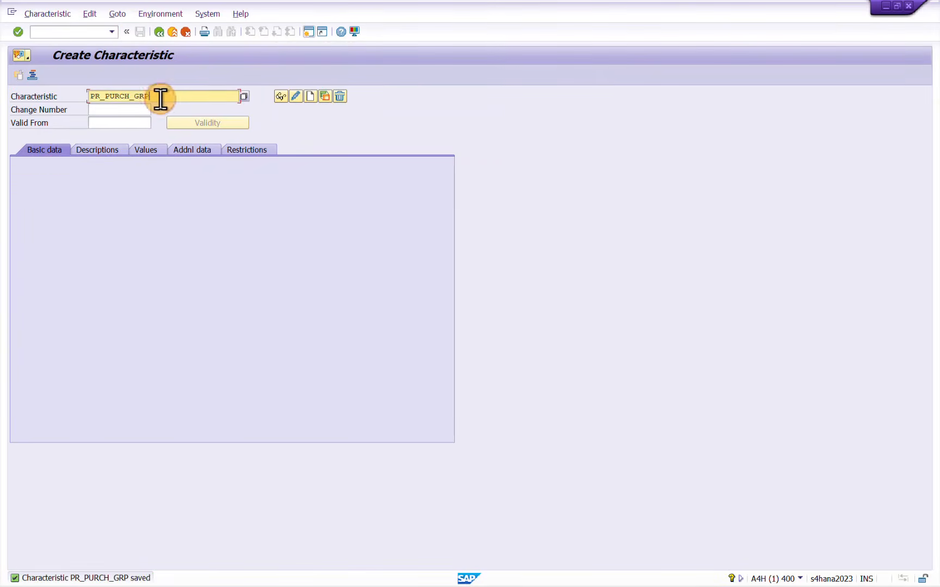
{"action": "key", "text": "alt+Tab"}
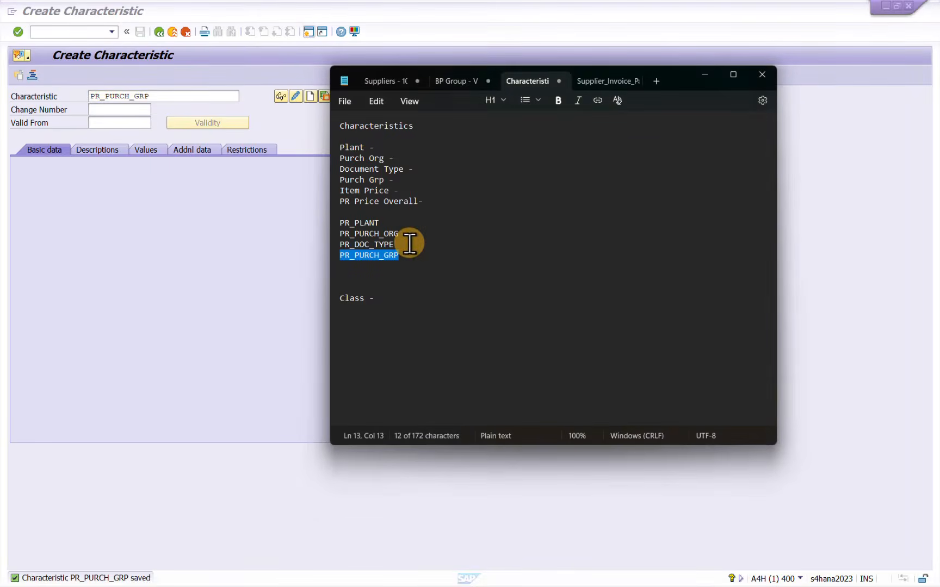
{"action": "left_click", "coordinate": [412, 255]}
{"action": "key", "text": "Return"}
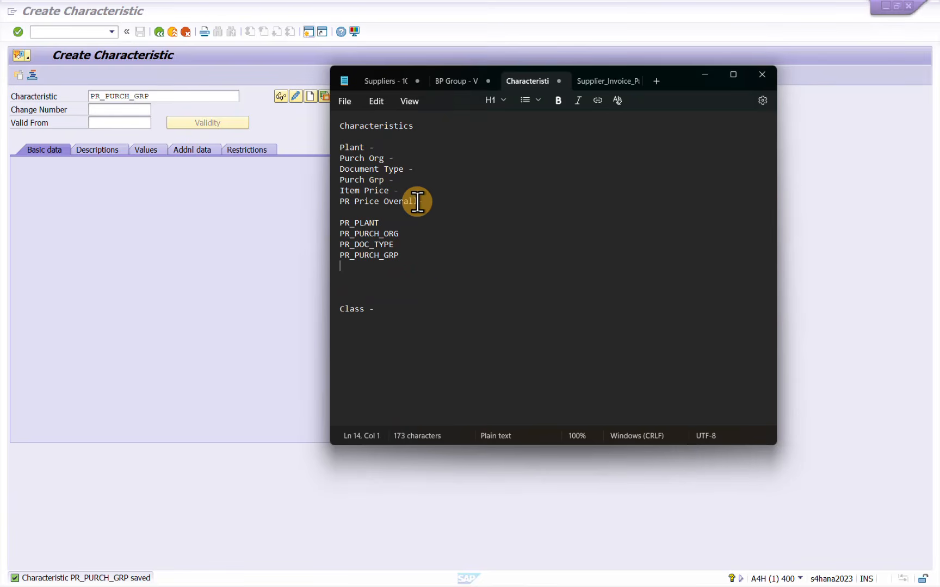
Review the Item Price and PR Price Overall entries in Notepad and find the component for the requisition's total value in structure CEBAN
{"action": "left_click_drag", "start_coordinate": [417, 202], "coordinate": [331, 192]}
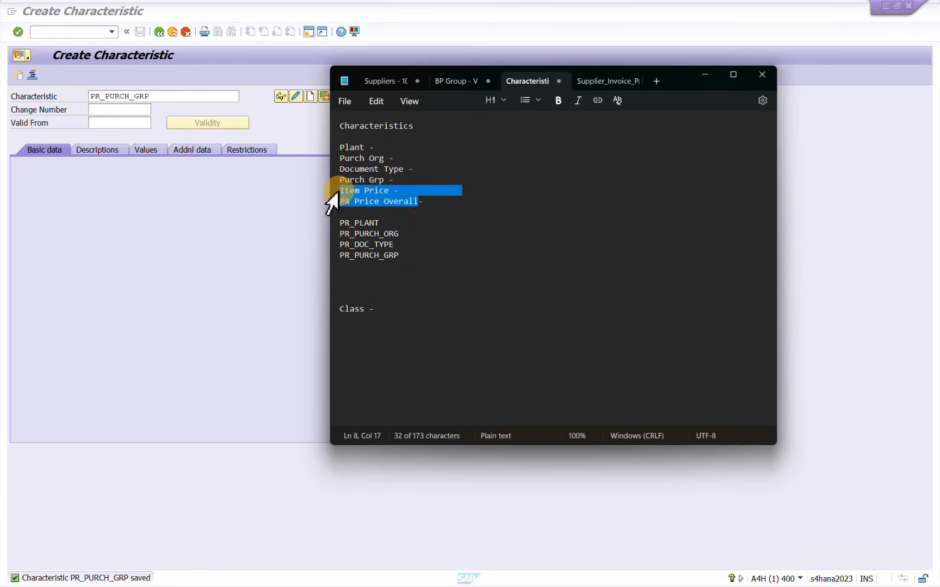
{"action": "left_click", "coordinate": [423, 201]}
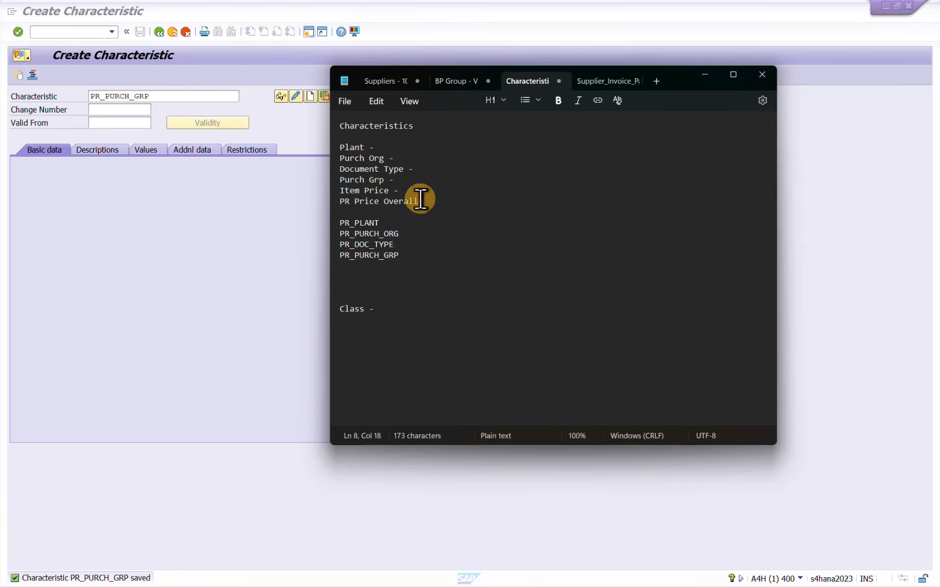
{"action": "left_click_drag", "start_coordinate": [421, 200], "coordinate": [340, 201]}
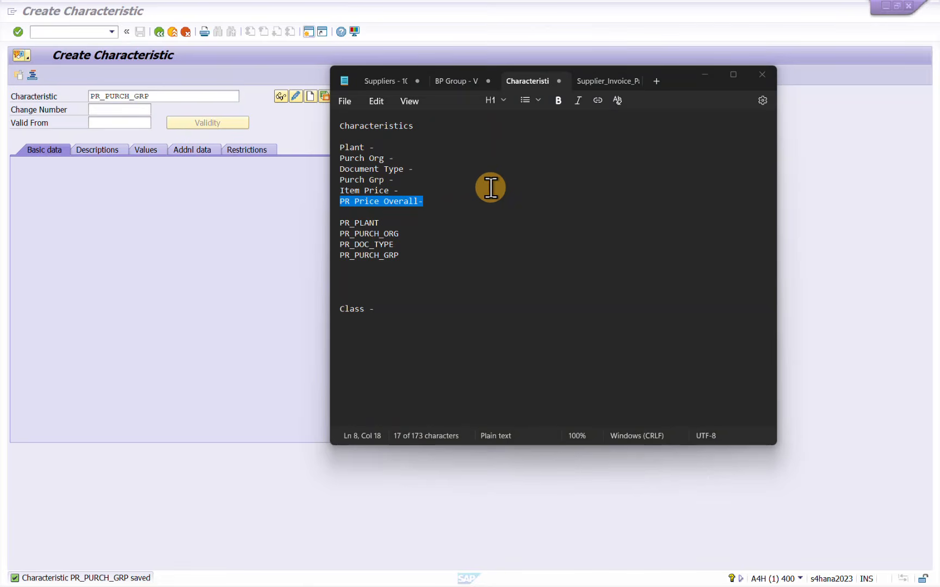
{"action": "key", "text": "alt+Tab"}
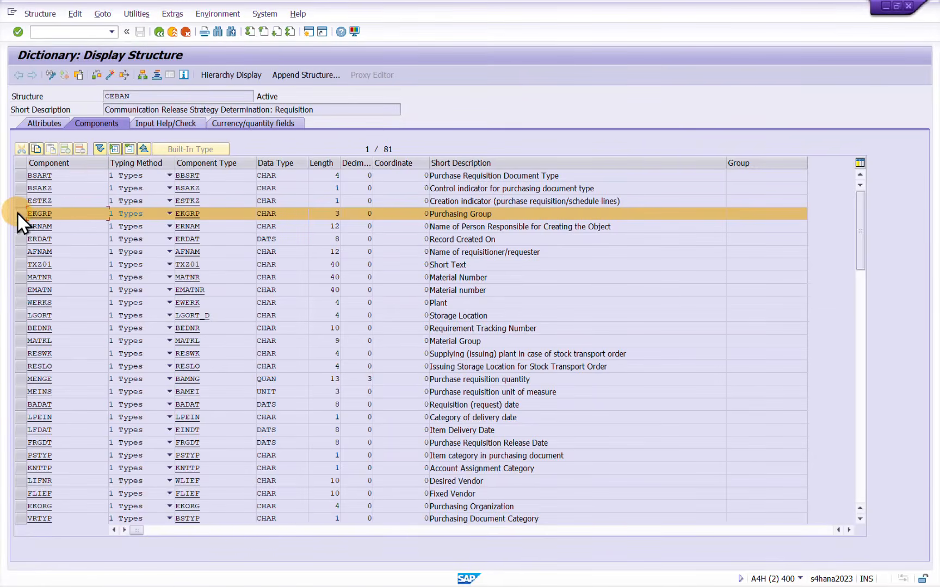
{"action": "scroll", "coordinate": [737, 350], "scroll_direction": "down", "scroll_amount": 1}
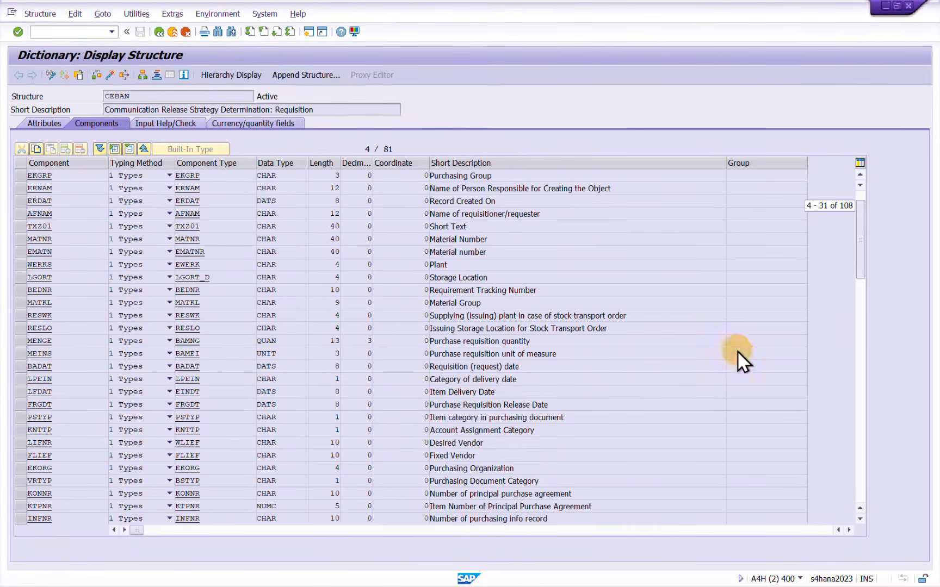
{"action": "scroll", "coordinate": [737, 350], "scroll_direction": "down", "scroll_amount": 1}
{"action": "left_click_drag", "start_coordinate": [864, 250], "coordinate": [887, 458]}
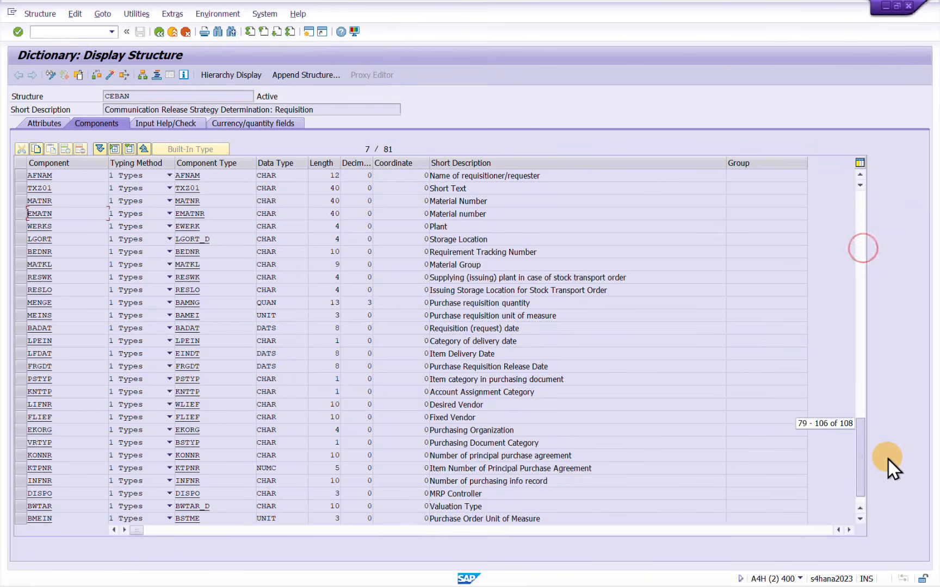
{"action": "scroll", "coordinate": [278, 361], "scroll_direction": "up", "scroll_amount": 4}
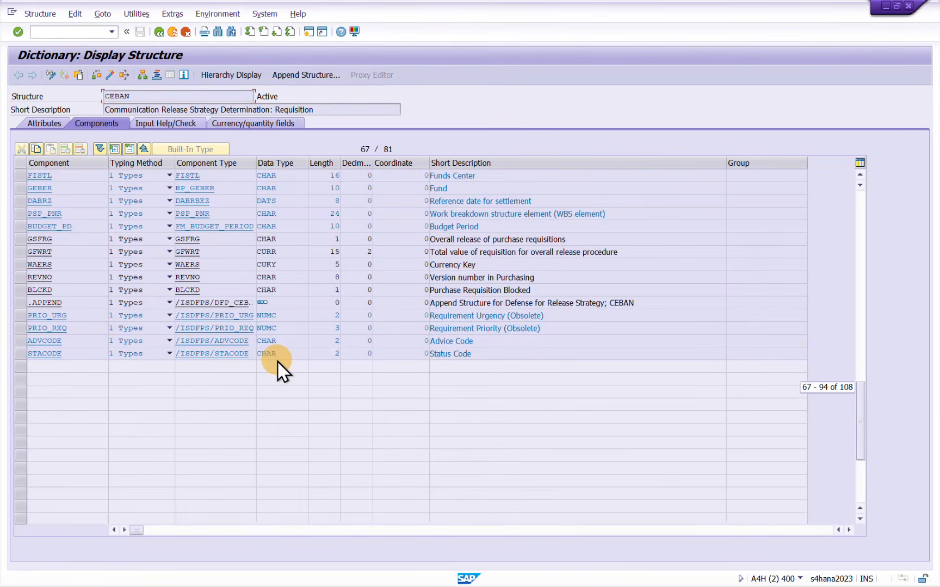
{"action": "left_click", "coordinate": [21, 252]}
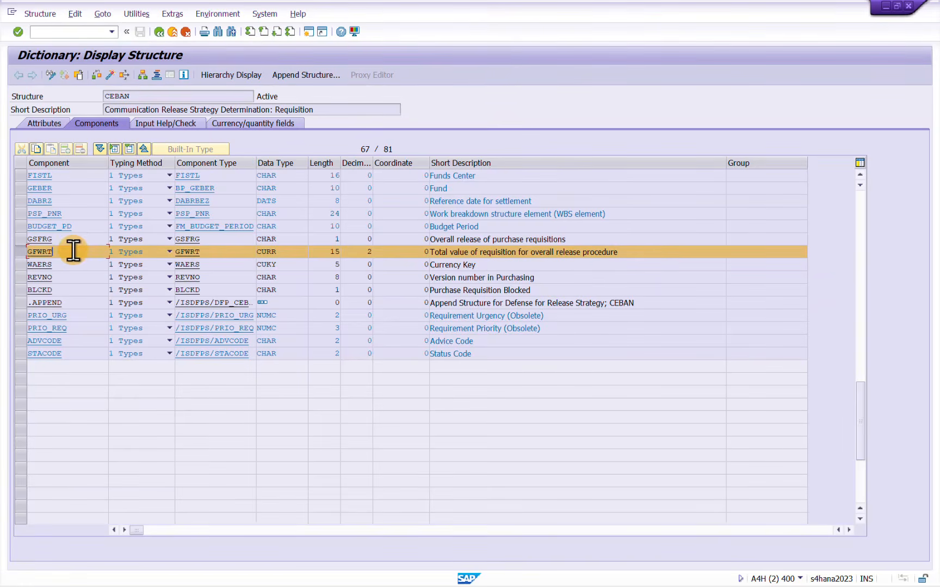
{"action": "left_click_drag", "start_coordinate": [74, 250], "coordinate": [20, 250]}
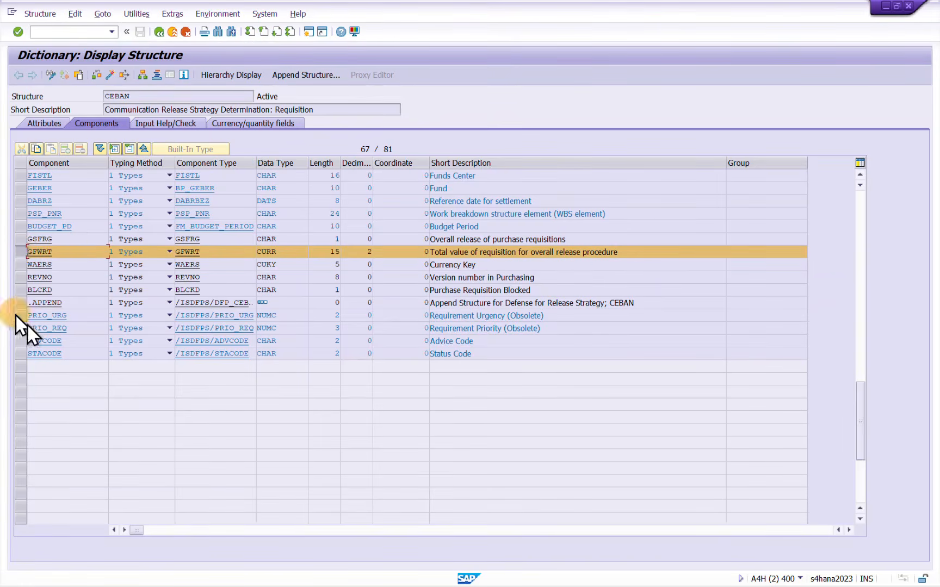
Compare GFWRT and GSWRT in the slide table of supported release strategy fields and examine GFWRT's component and data type in structure CEBAN
{"action": "key", "text": "alt+Tab"}
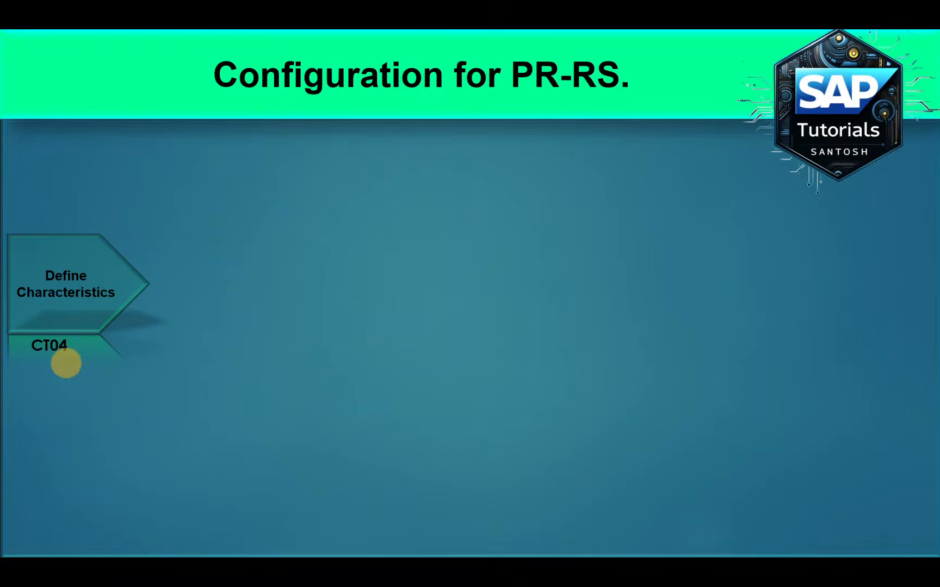
{"action": "scroll", "coordinate": [226, 410], "scroll_direction": "up", "scroll_amount": 2}
{"action": "scroll", "coordinate": [226, 409], "scroll_direction": "up", "scroll_amount": 4}
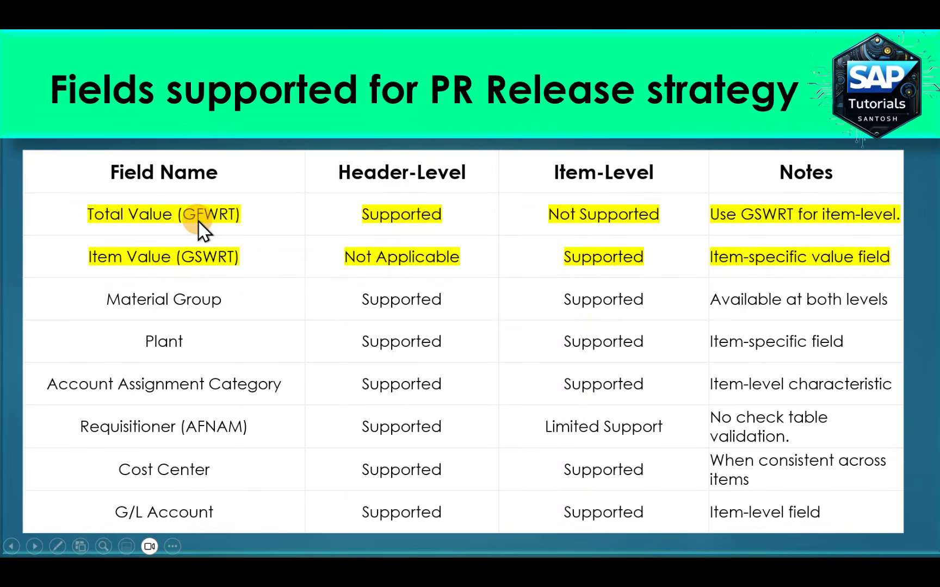
{"action": "key", "text": "alt+Tab"}
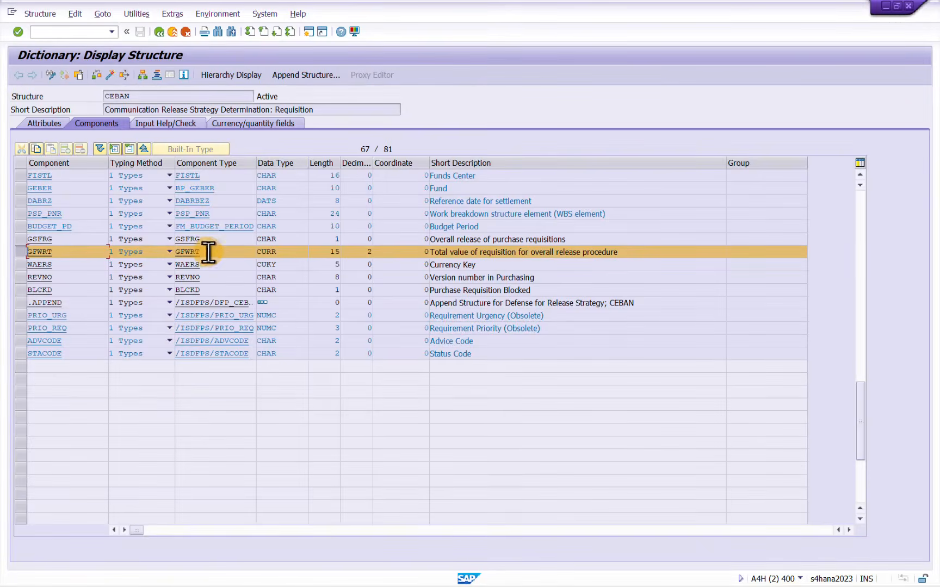
{"action": "key", "text": "alt+Tab"}
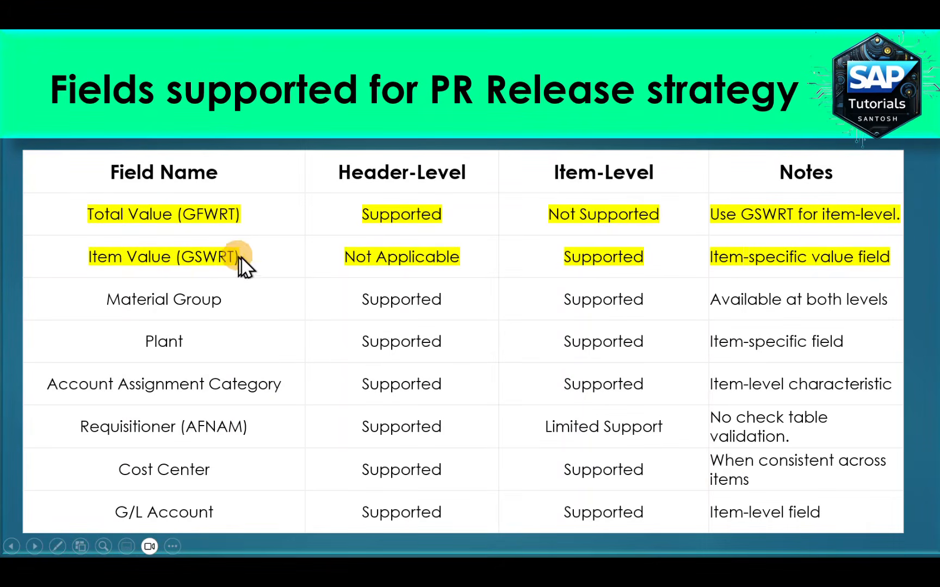
{"action": "key", "text": "alt+Tab"}
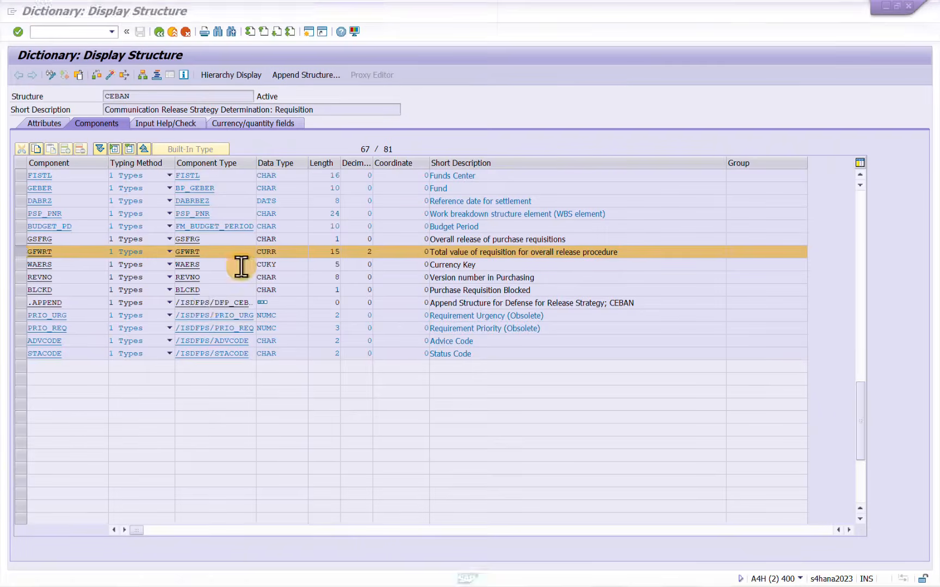
{"action": "left_click", "coordinate": [214, 251]}
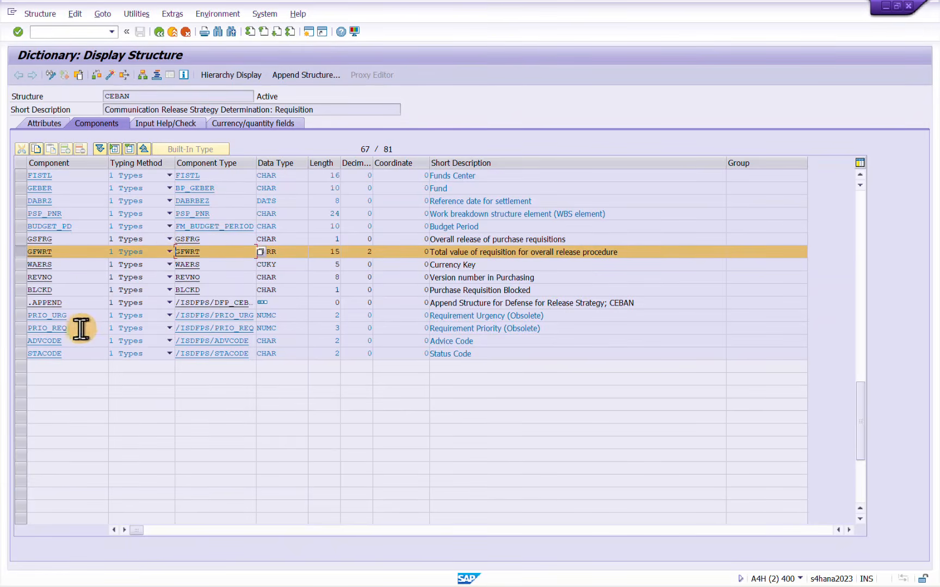
{"action": "left_click", "coordinate": [295, 253]}
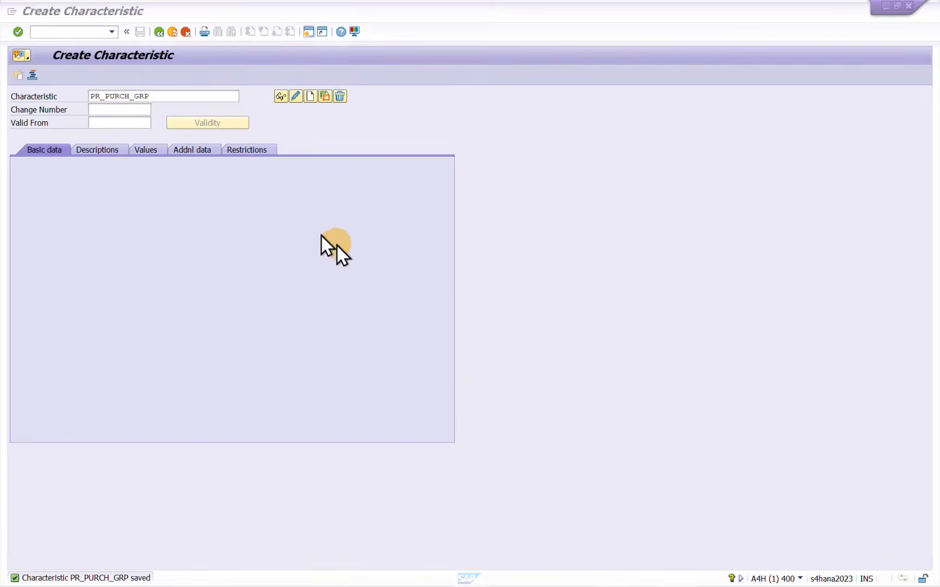
Start creating a new characteristic named PR_TOTAL_VALUE
{"action": "left_click", "coordinate": [150, 97]}
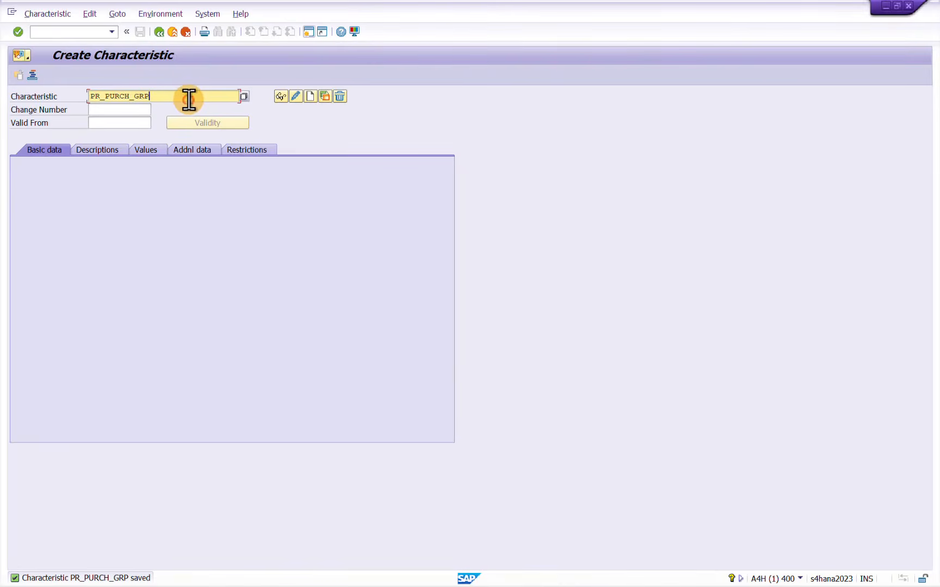
{"action": "key", "text": "BackSpace"}
{"action": "key", "text": "BackSpace"}
{"action": "key", "text": "BackSpace"}
{"action": "key", "text": "BackSpace"}
{"action": "key", "text": "BackSpace"}
{"action": "key", "text": "BackSpace"}
{"action": "key", "text": "BackSpace"}
{"action": "key", "text": "BackSpace"}
{"action": "key", "text": "BackSpace"}
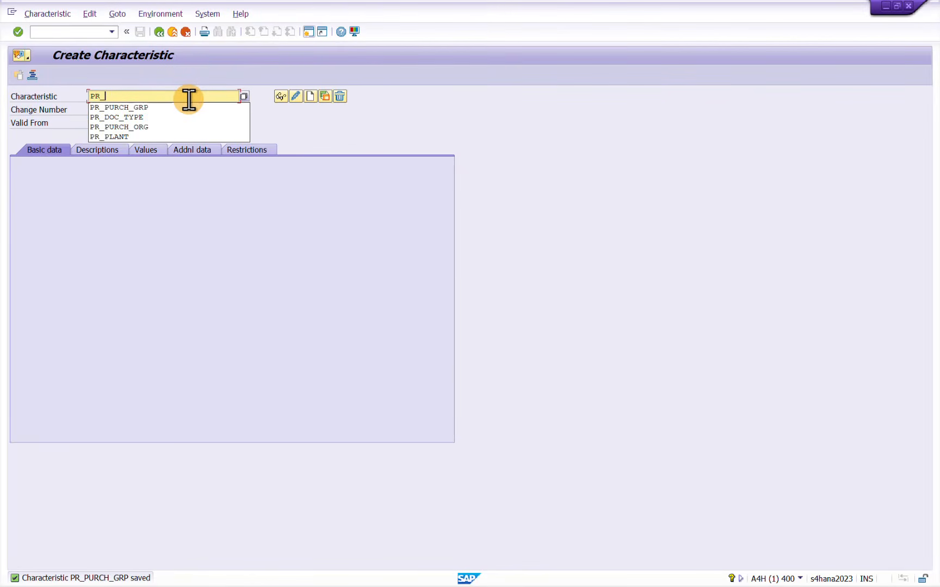
{"action": "type", "text": "TOTAL"}
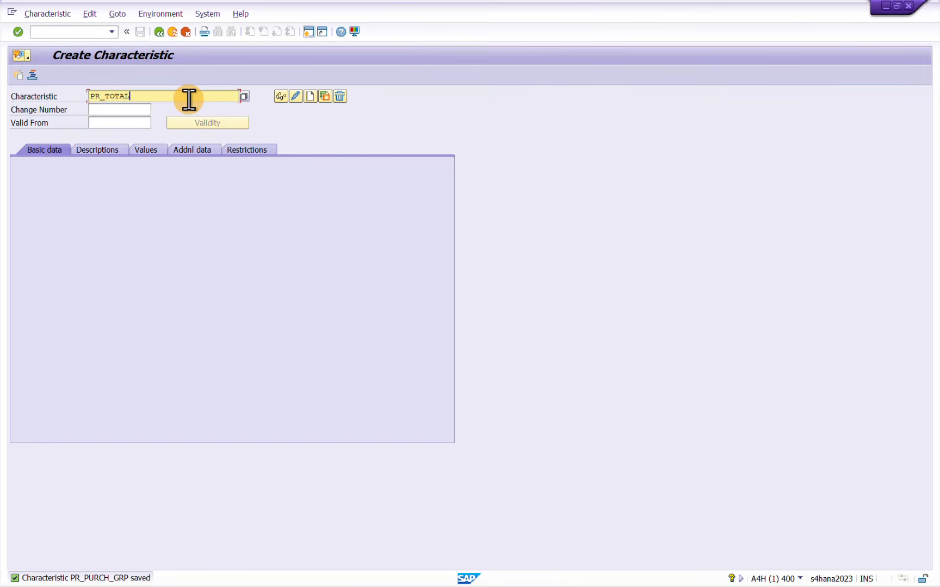
{"action": "type", "text": "_VALUE"}
{"action": "key", "text": "Return"}
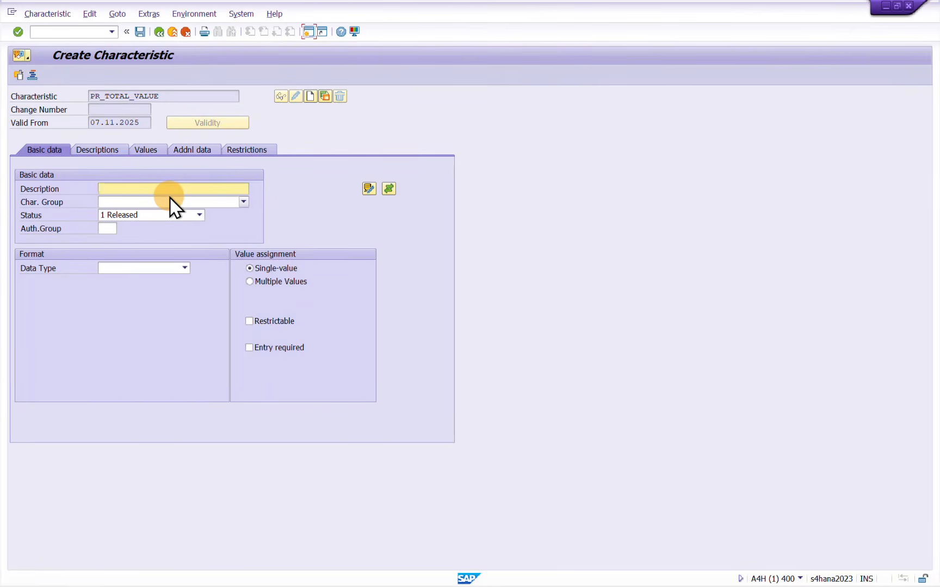
Enter the description PR_TOTAL_VALUE for the characteristic and allow multiple values
{"action": "type", "text": "PR_TOTAL_VALUE"}
{"action": "key", "text": "ctrl+a"}
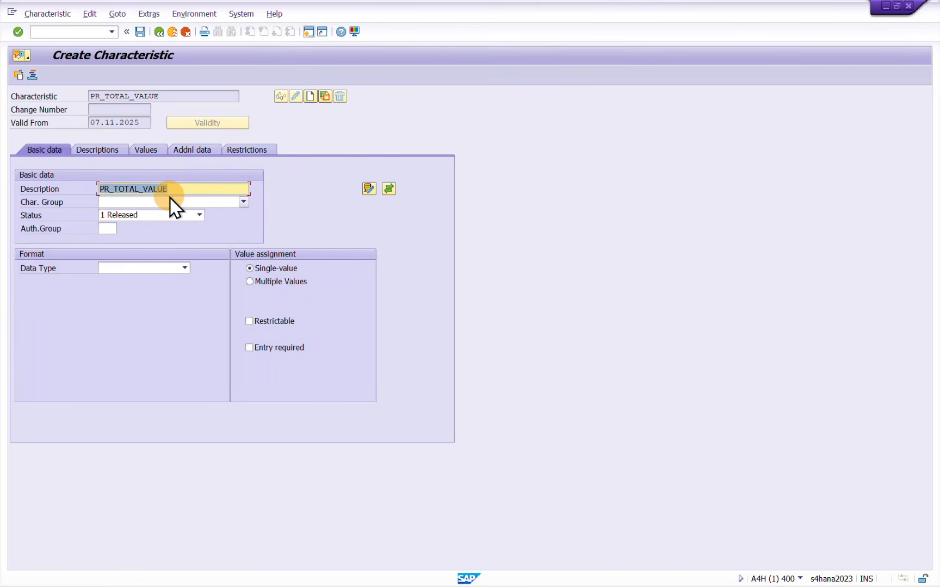
{"action": "left_click", "coordinate": [262, 282]}
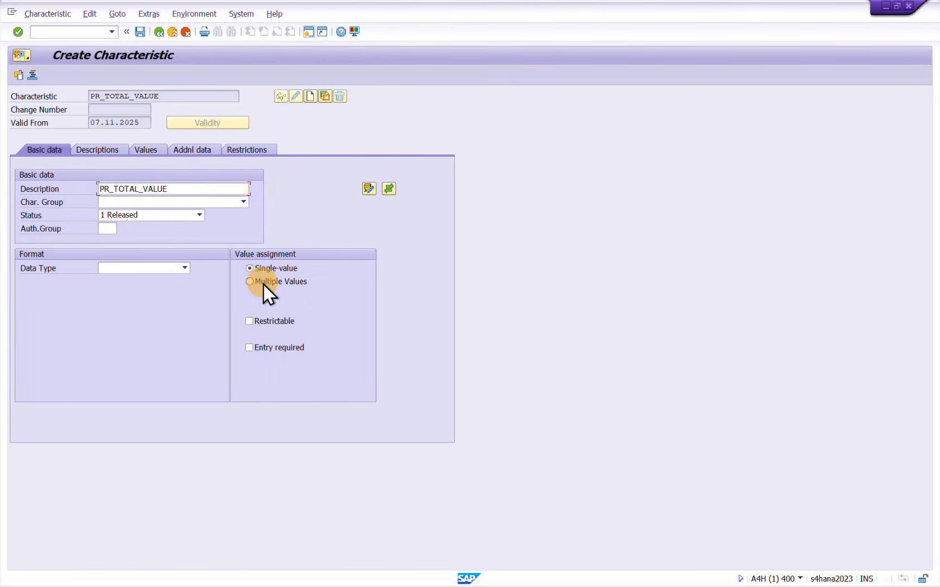
Set PR_TOTAL_VALUE to data type CURR Currency Format with 15 characters, checking the length of GFWRT in structure CEBAN
{"action": "left_click", "coordinate": [185, 269]}
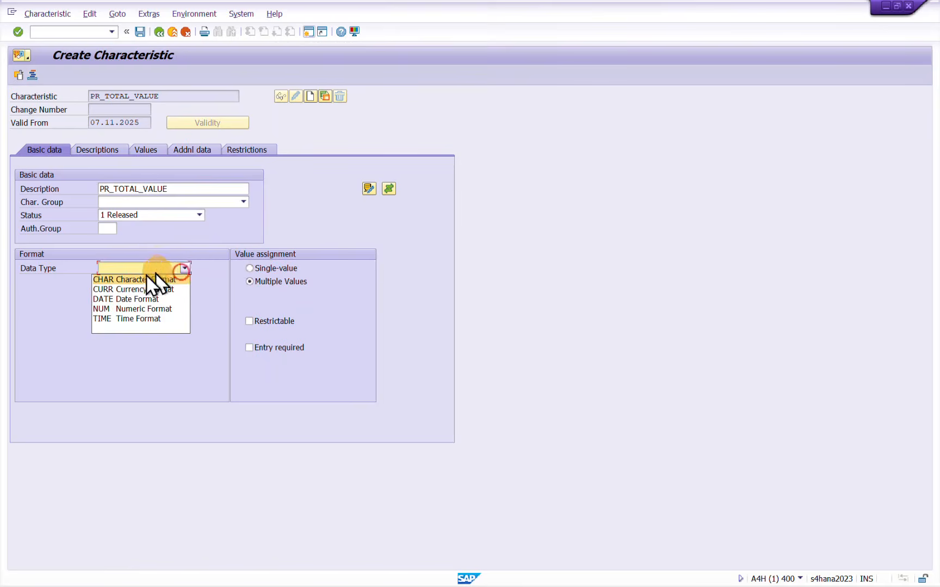
{"action": "left_click", "coordinate": [129, 289]}
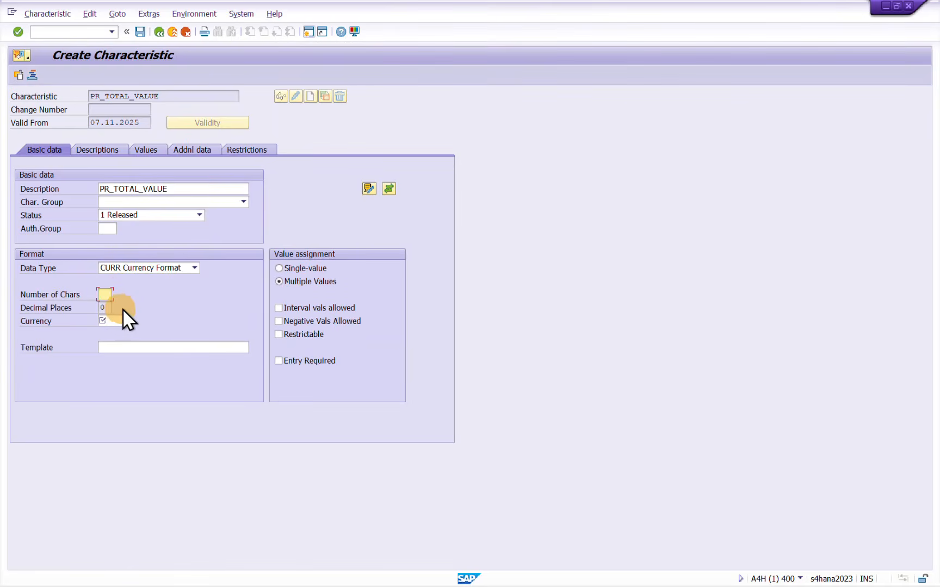
{"action": "type", "text": "15"}
{"action": "key", "text": "alt+Tab"}
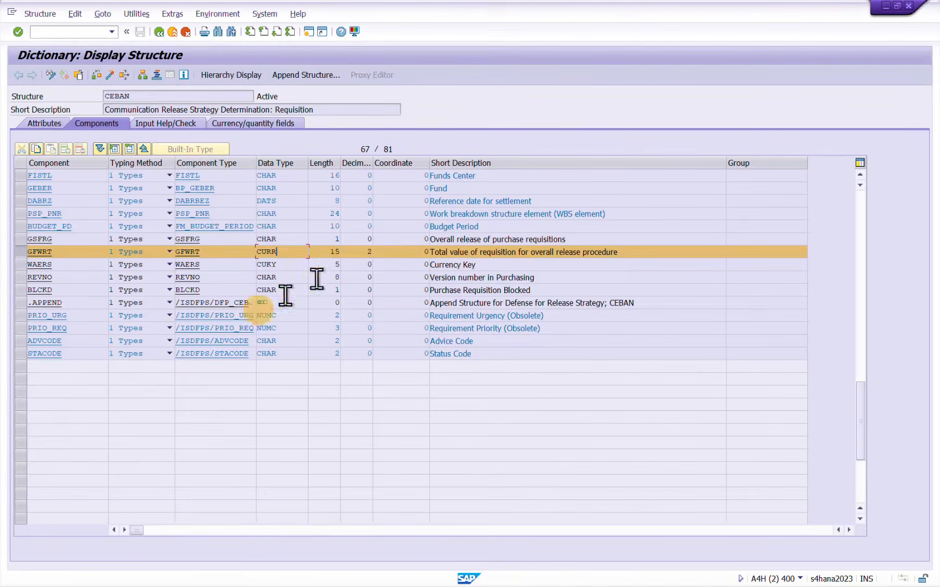
{"action": "key", "text": "alt+Tab"}
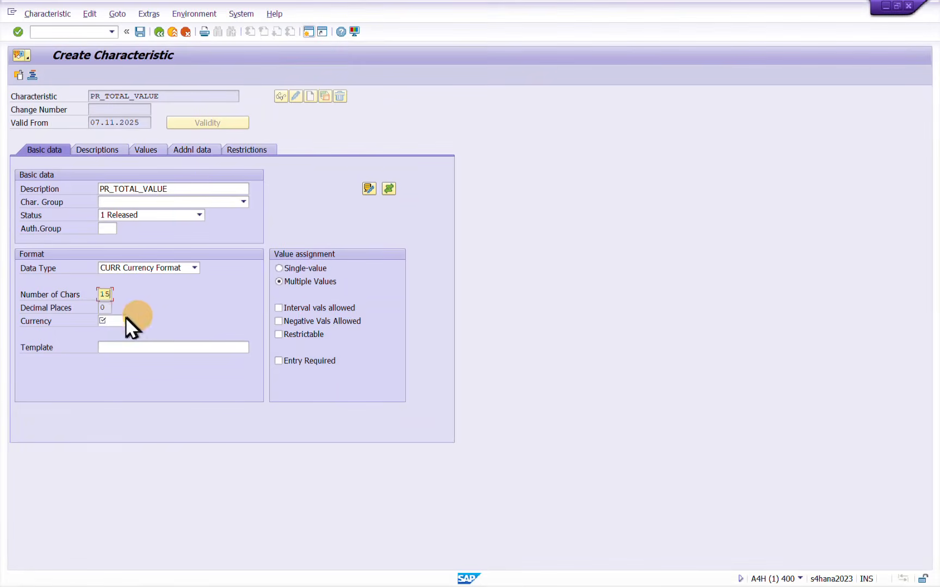
Set the currency of PR_TOTAL_VALUE to EUR and allow interval values
{"action": "left_click", "coordinate": [113, 319]}
{"action": "type", "text": "EUR"}
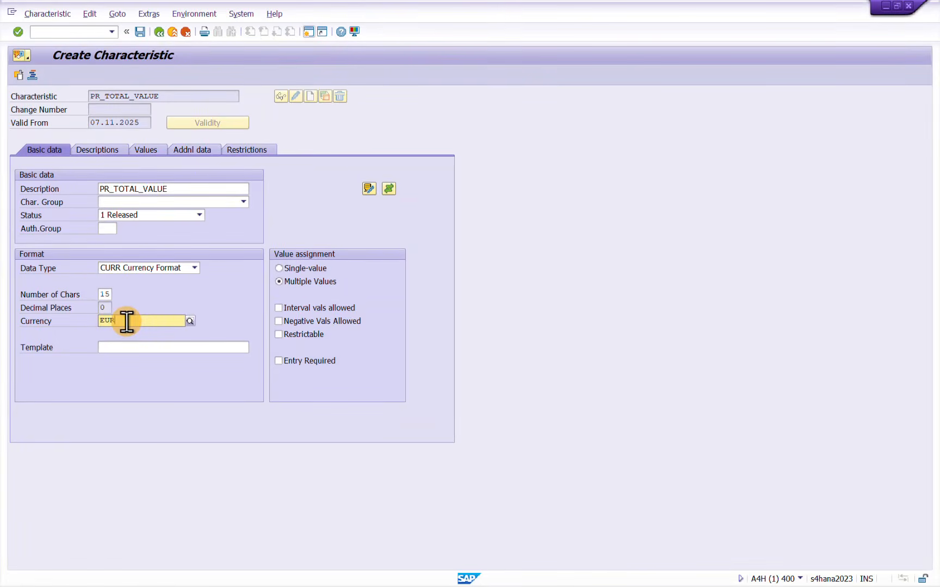
{"action": "key", "text": "Return"}
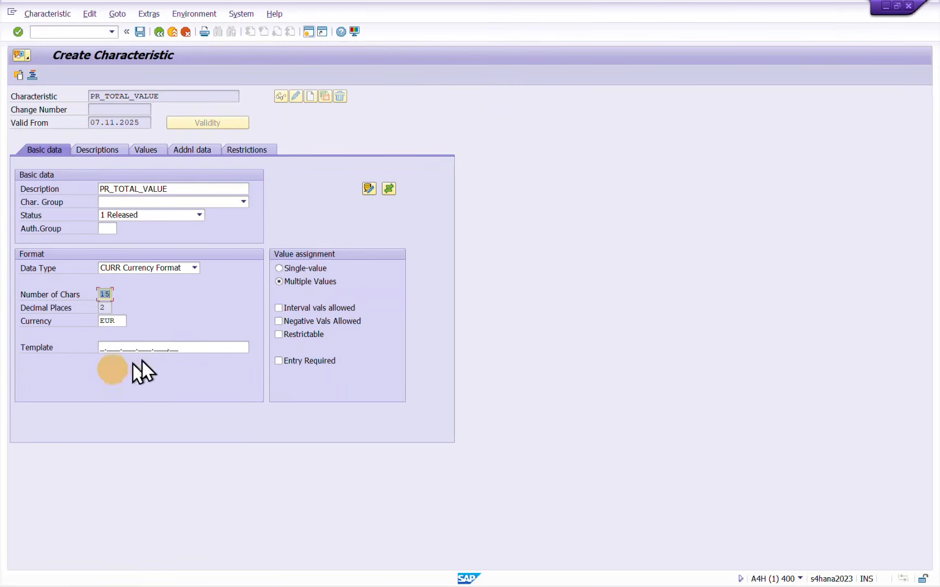
{"action": "left_click", "coordinate": [278, 308]}
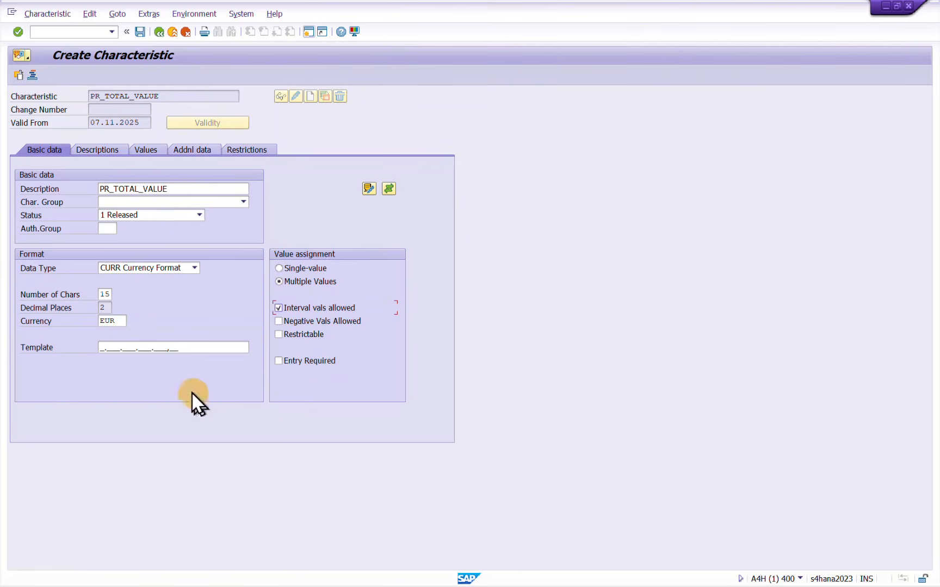
Reference PR_TOTAL_VALUE to table CEBAN and field GFWRT, copying the field name from the CEBAN structure, and accept the dictionary format
{"action": "left_click", "coordinate": [188, 154]}
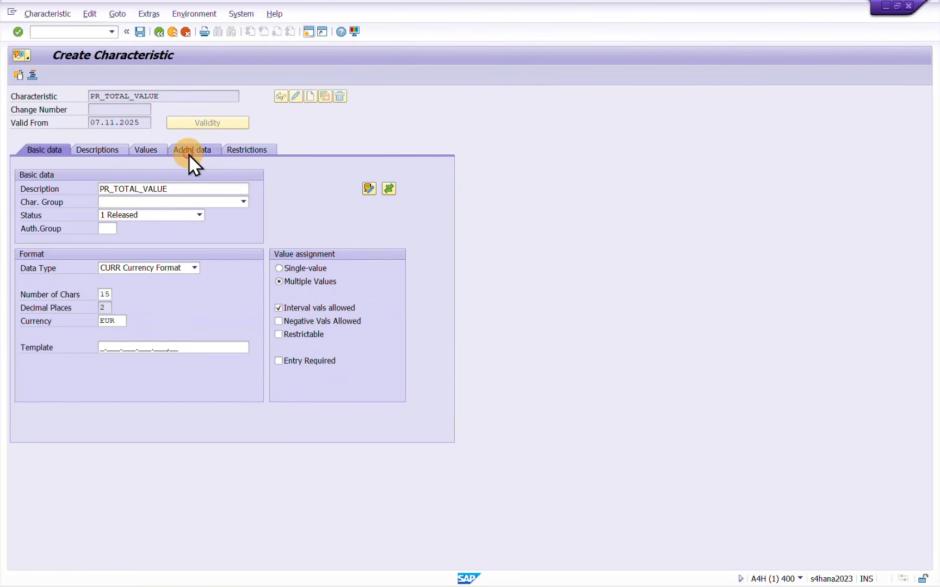
{"action": "left_click", "coordinate": [125, 187]}
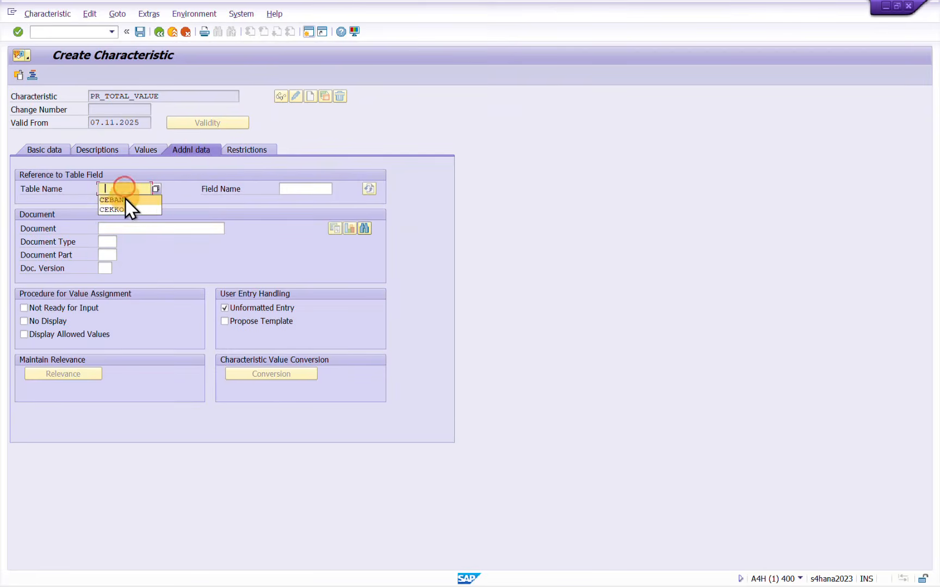
{"action": "left_click", "coordinate": [125, 200]}
{"action": "left_click", "coordinate": [301, 188]}
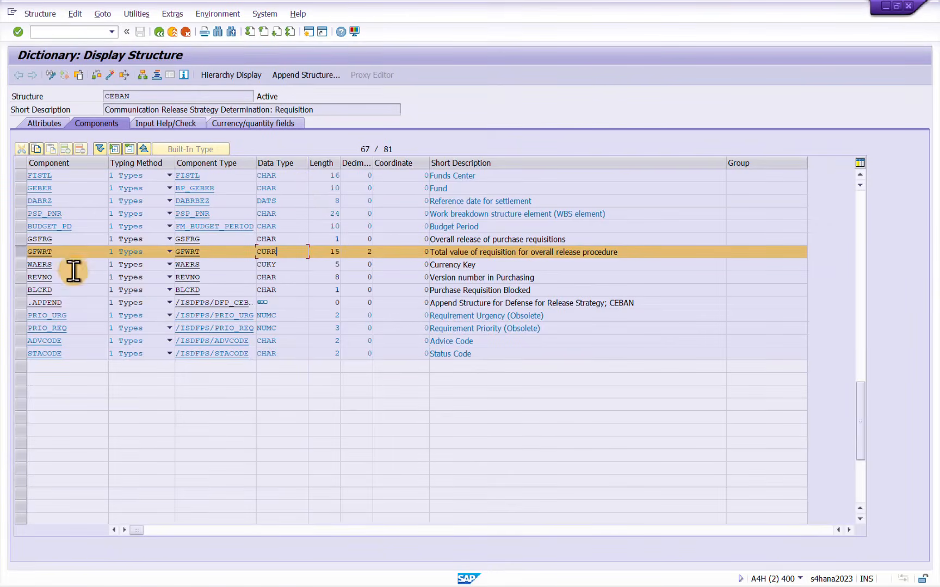
{"action": "left_click_drag", "start_coordinate": [67, 254], "coordinate": [15, 253]}
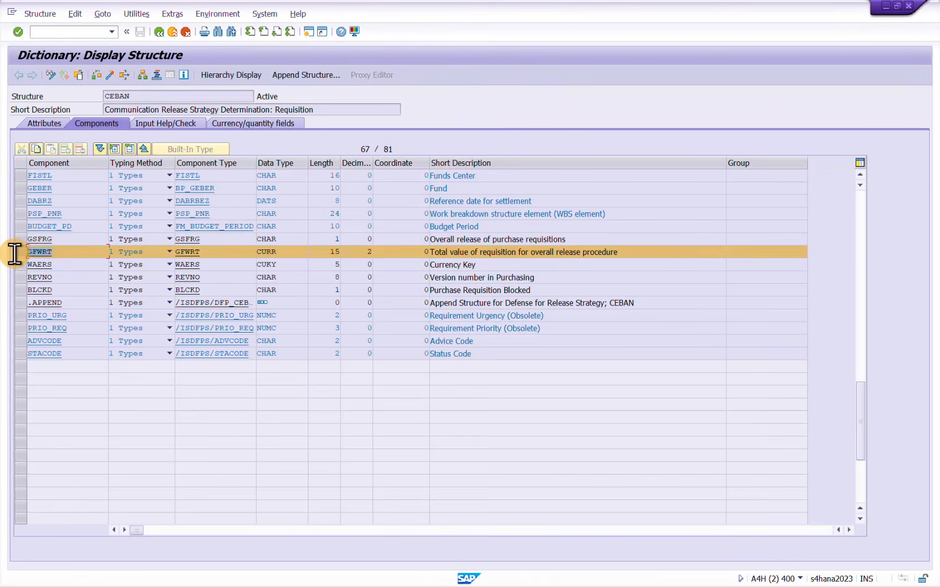
{"action": "key", "text": "ctrl+c"}
{"action": "key", "text": "alt+Tab"}
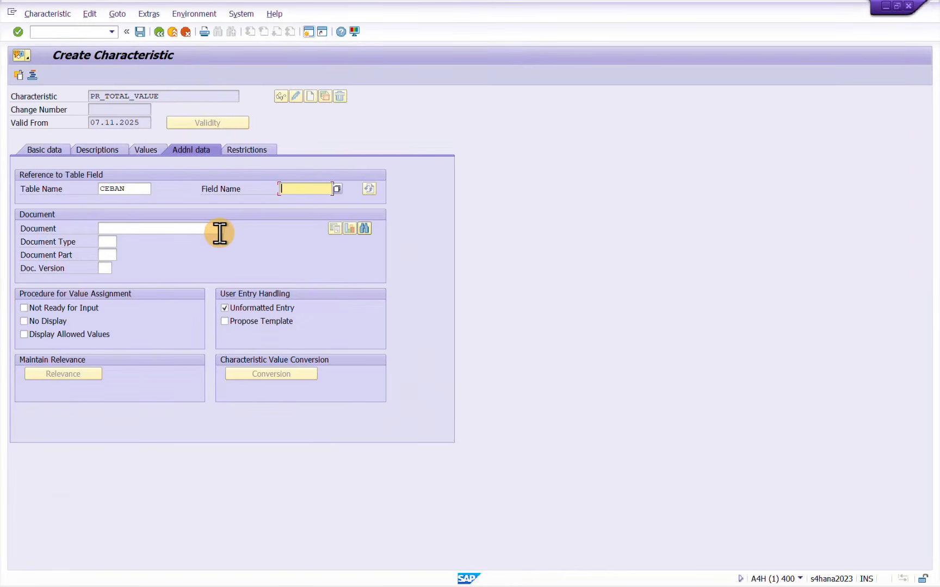
{"action": "key", "text": "ctrl+v"}
{"action": "key", "text": "Return"}
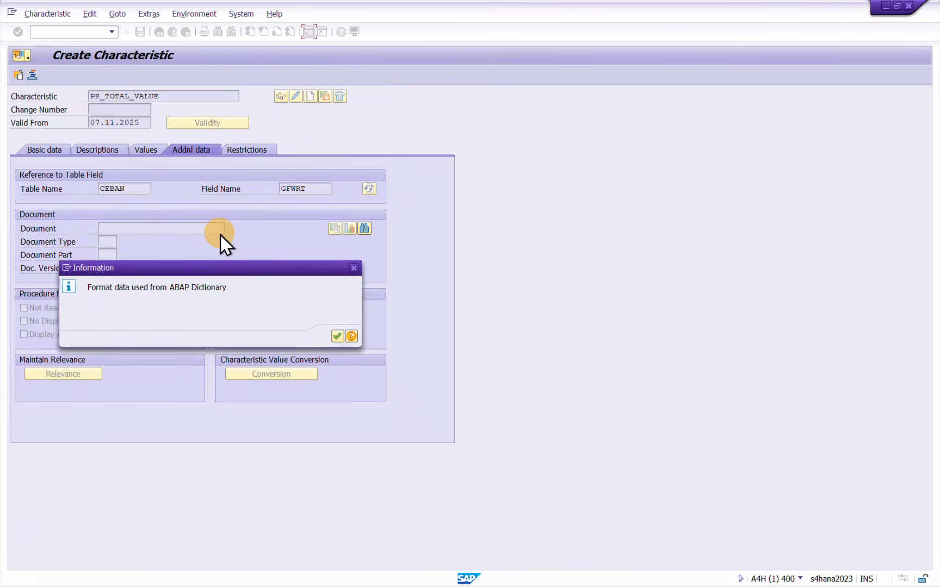
{"action": "left_click", "coordinate": [337, 337]}
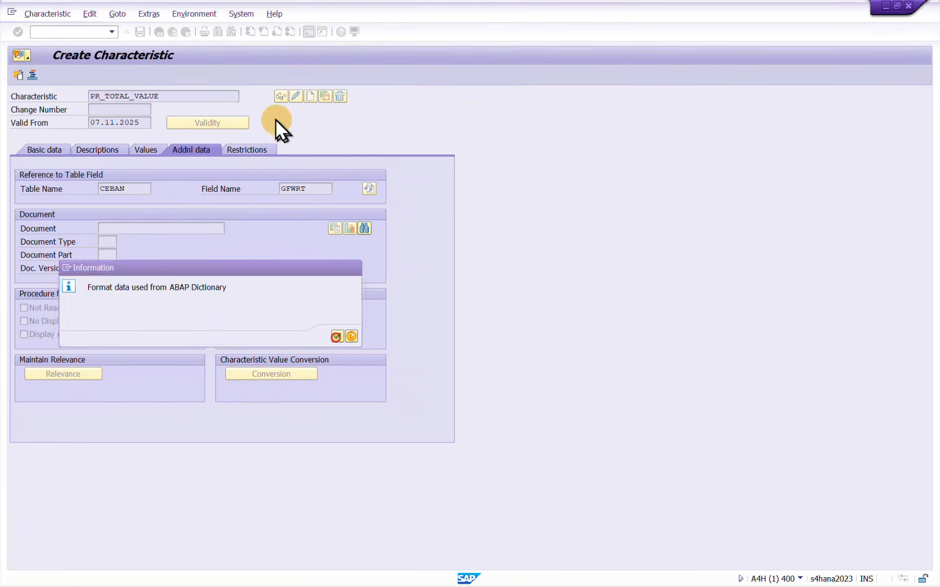
Restrict the PR_TOTAL_VALUE characteristic to class type 032
{"action": "left_click", "coordinate": [251, 148]}
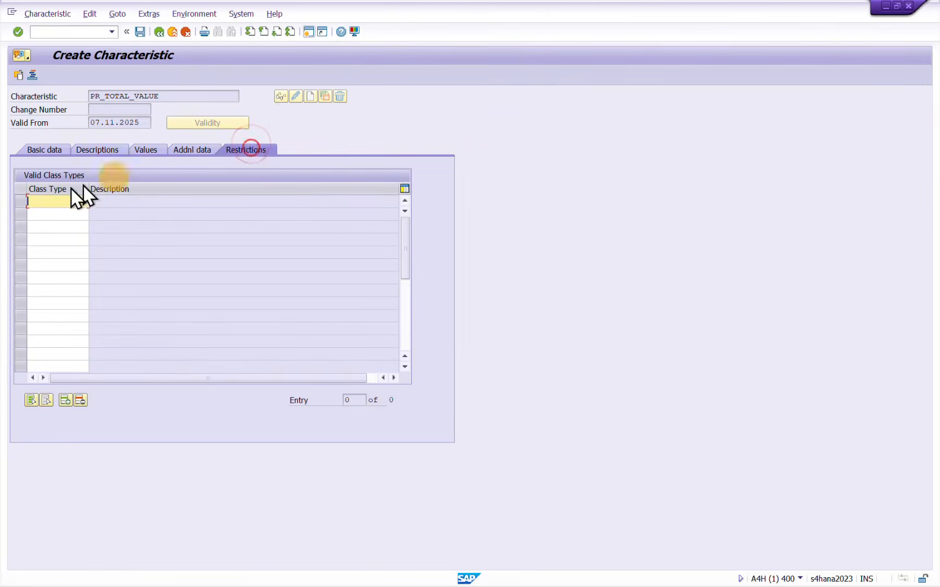
{"action": "left_click", "coordinate": [53, 200]}
{"action": "left_click", "coordinate": [47, 212]}
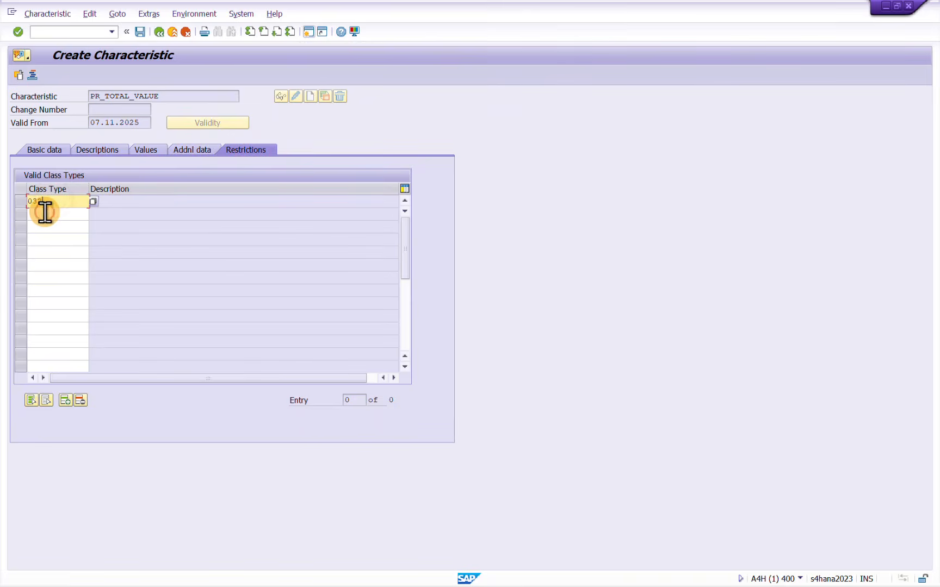
{"action": "key", "text": "Return"}
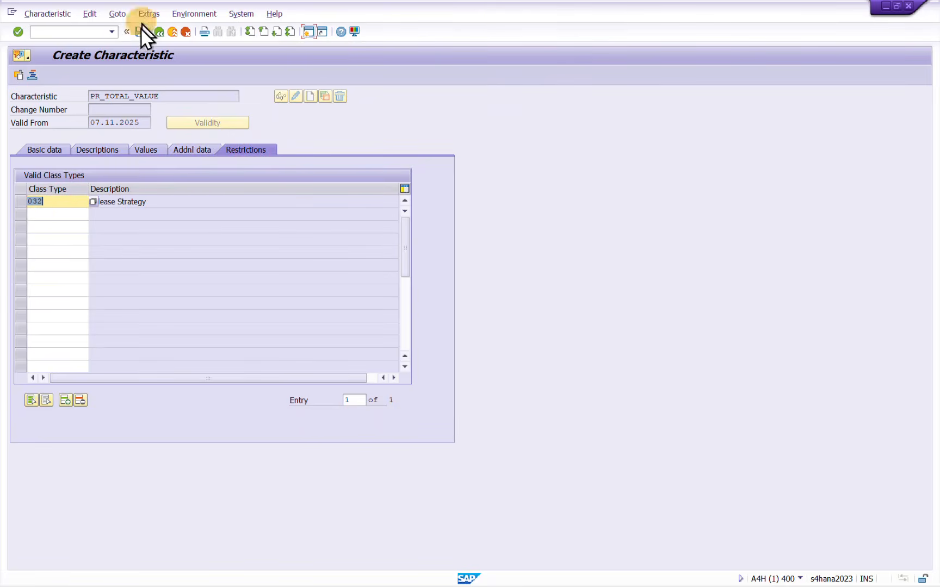
Review the basic, value and additional data of PR_TOTAL_VALUE and save the characteristic
{"action": "left_click", "coordinate": [28, 149]}
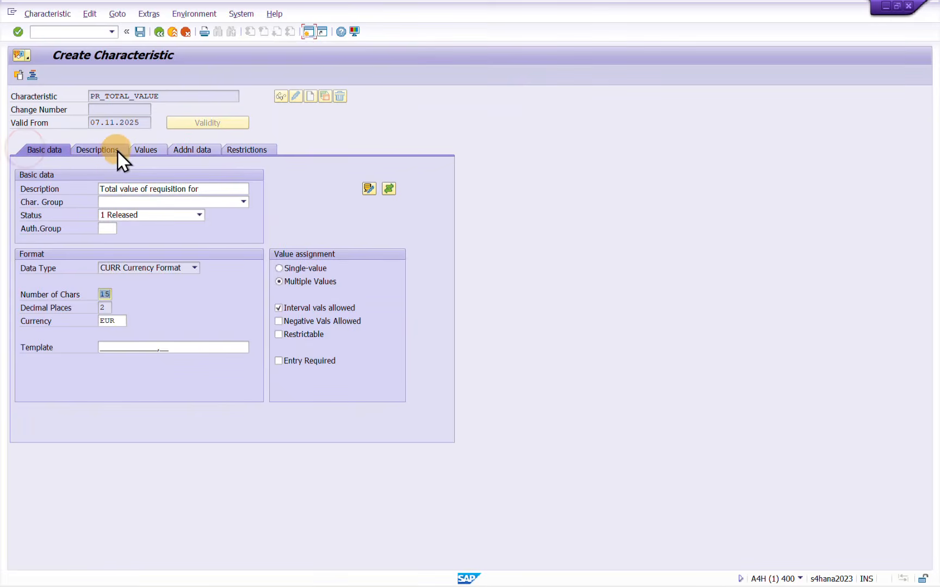
{"action": "left_click", "coordinate": [149, 150]}
{"action": "left_click", "coordinate": [179, 150]}
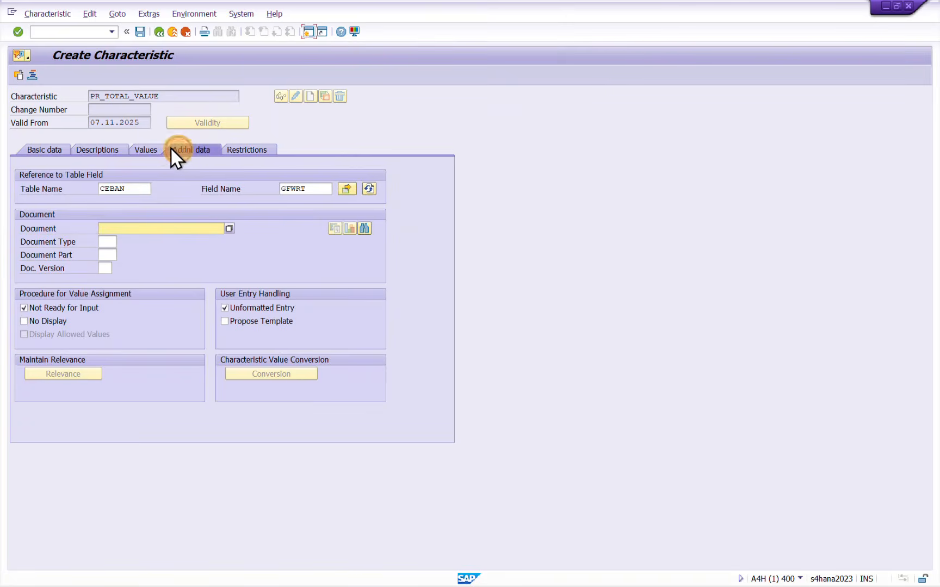
{"action": "left_click", "coordinate": [54, 148]}
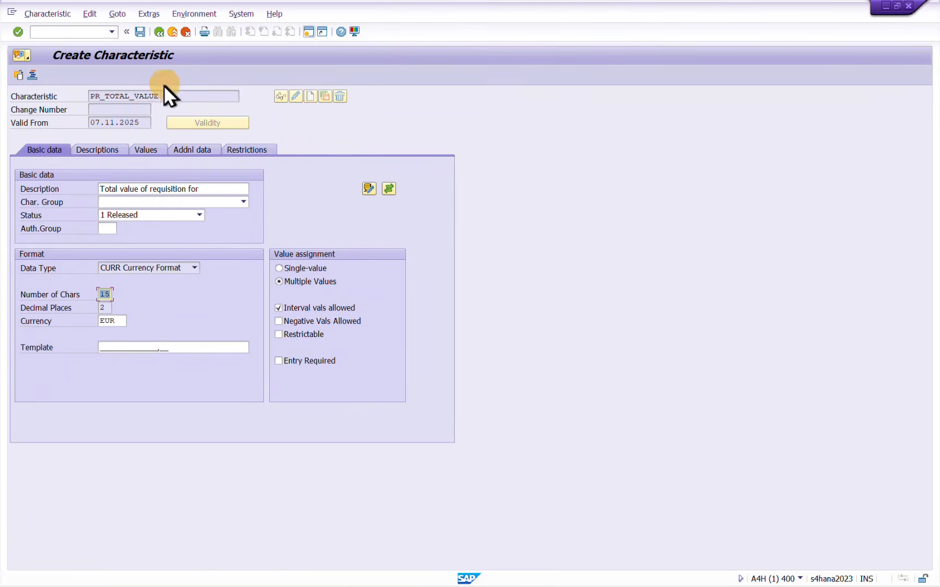
{"action": "left_click", "coordinate": [139, 32]}
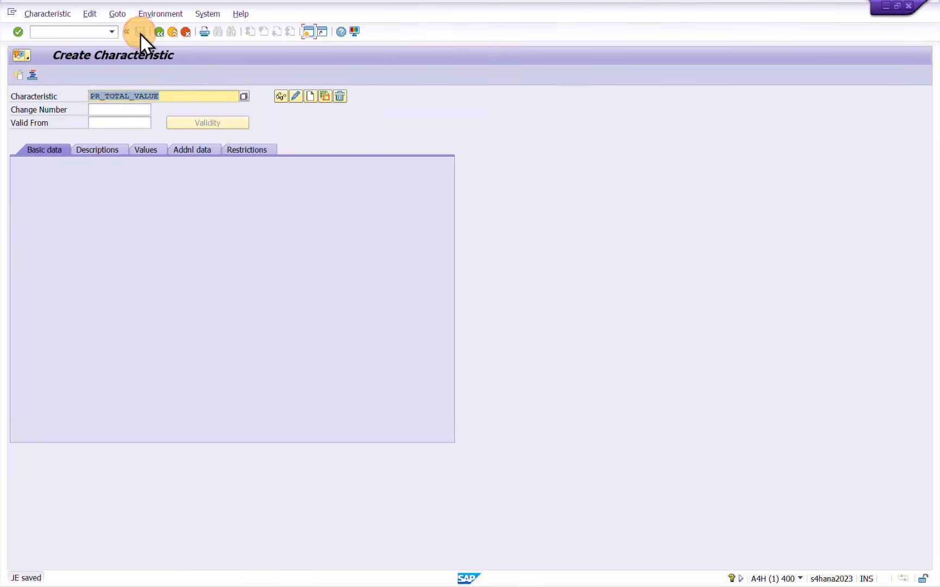
Copy the name PR_TOTAL_VALUE into the Notepad list on a new line below PR_PURCH_GRP
{"action": "left_click", "coordinate": [190, 96]}
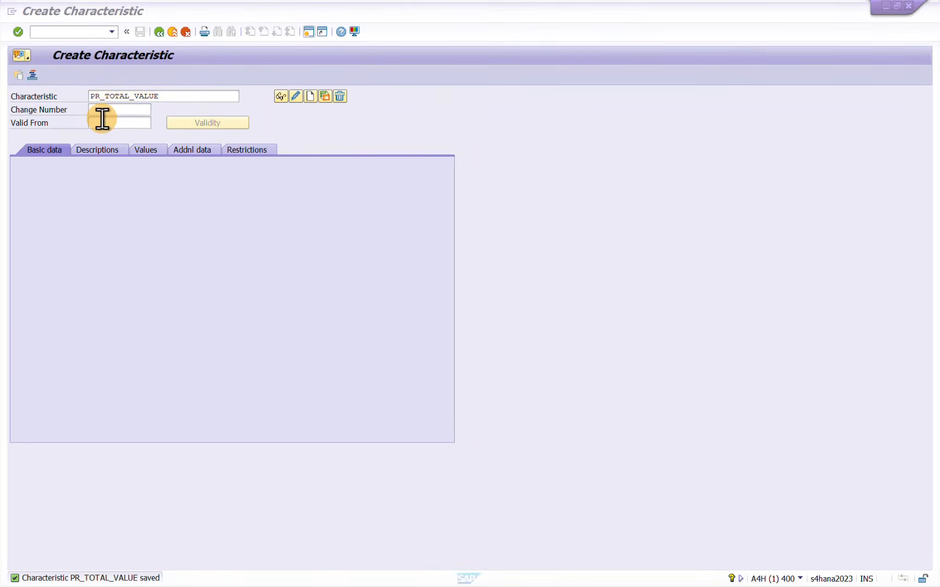
{"action": "key", "text": "alt+Tab"}
{"action": "left_click", "coordinate": [423, 256]}
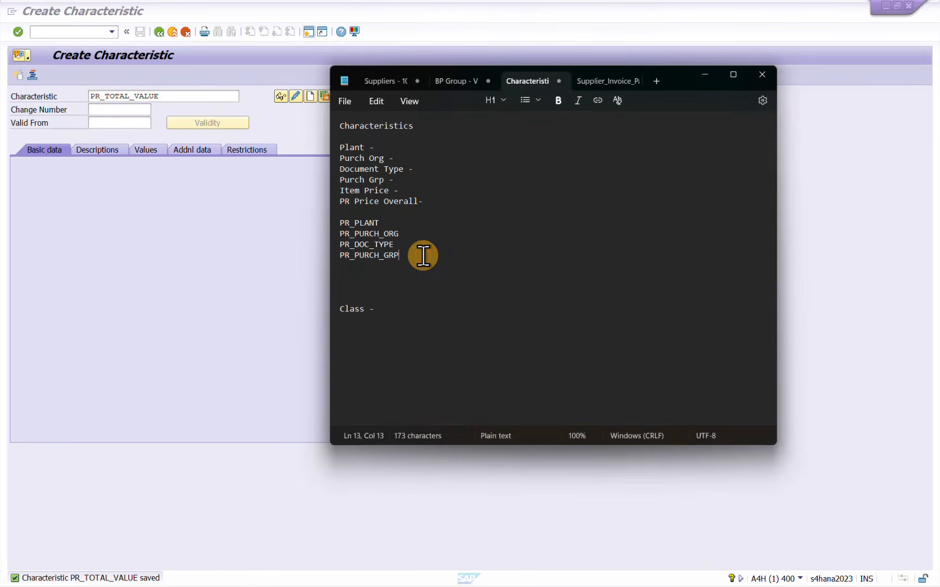
{"action": "key", "text": "Return"}
{"action": "type", "text": "PR_TOTAL_VALUE"}
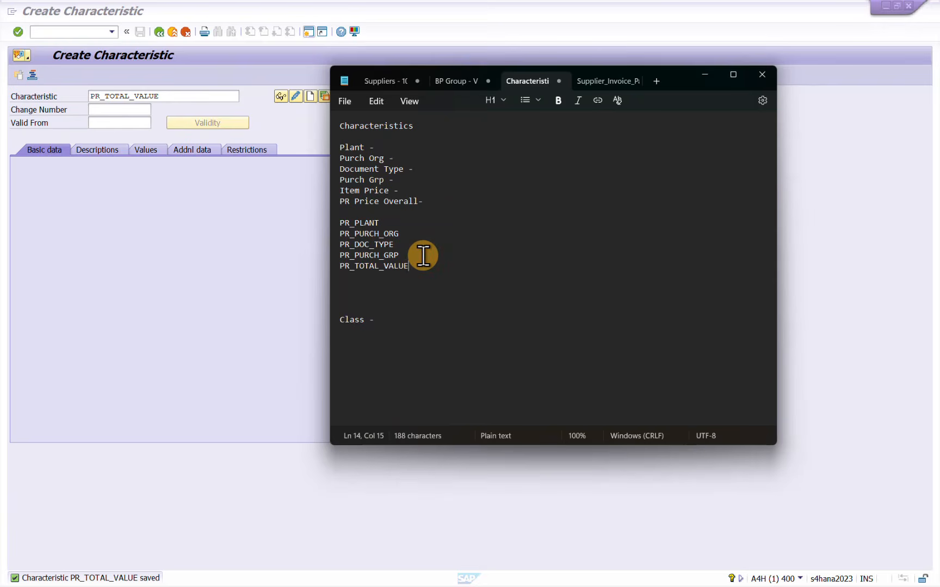
{"action": "key", "text": "Return"}
Move the "PR Price Overall-" line above "Item Price -" in the Notepad characteristics list
{"action": "left_click_drag", "start_coordinate": [427, 202], "coordinate": [326, 201]}
{"action": "key", "text": "ctrl+c"}
{"action": "key", "text": "Delete"}
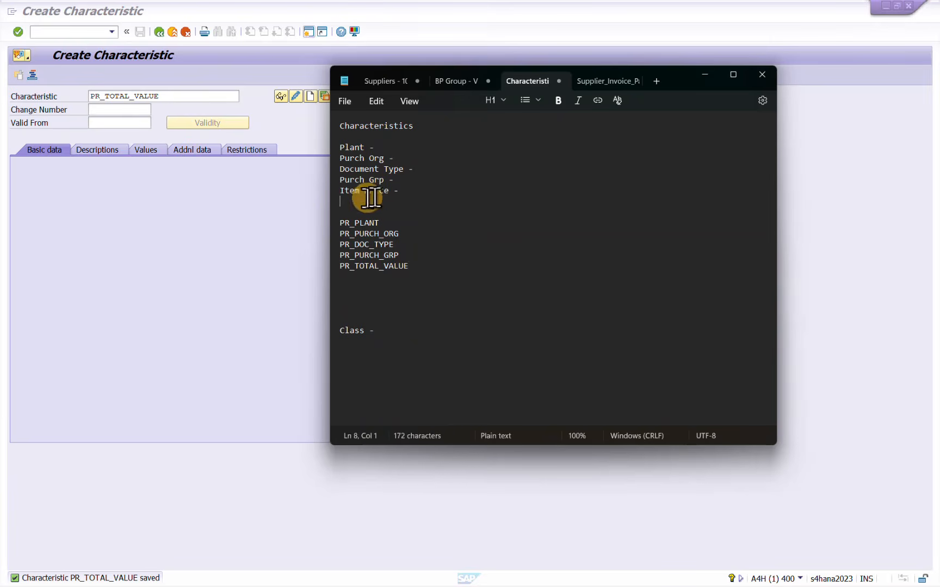
{"action": "left_click", "coordinate": [407, 180]}
{"action": "key", "text": "Return"}
{"action": "key", "text": "ctrl+v"}
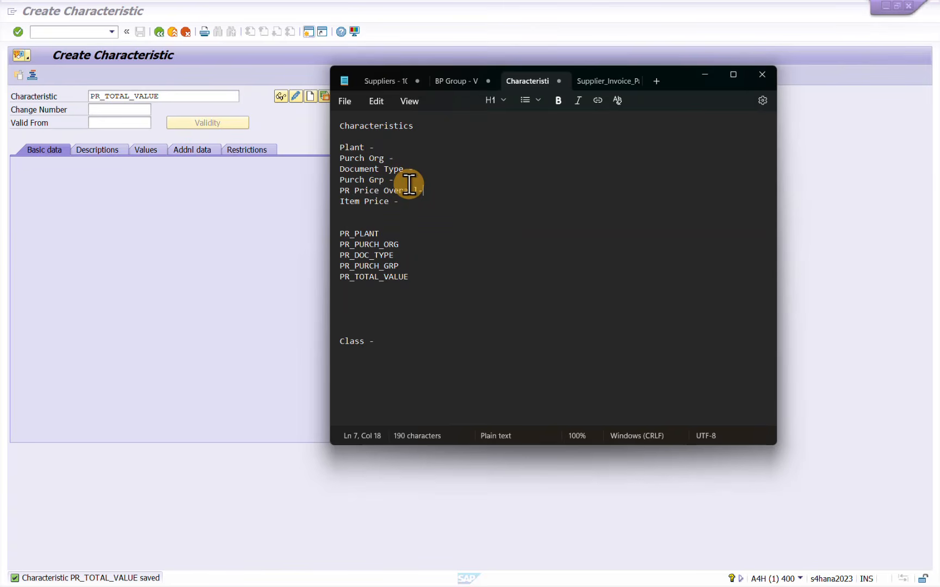
Return to SAP and start creating a new characteristic named PR_ITEM_VALUE
{"action": "left_click", "coordinate": [134, 232]}
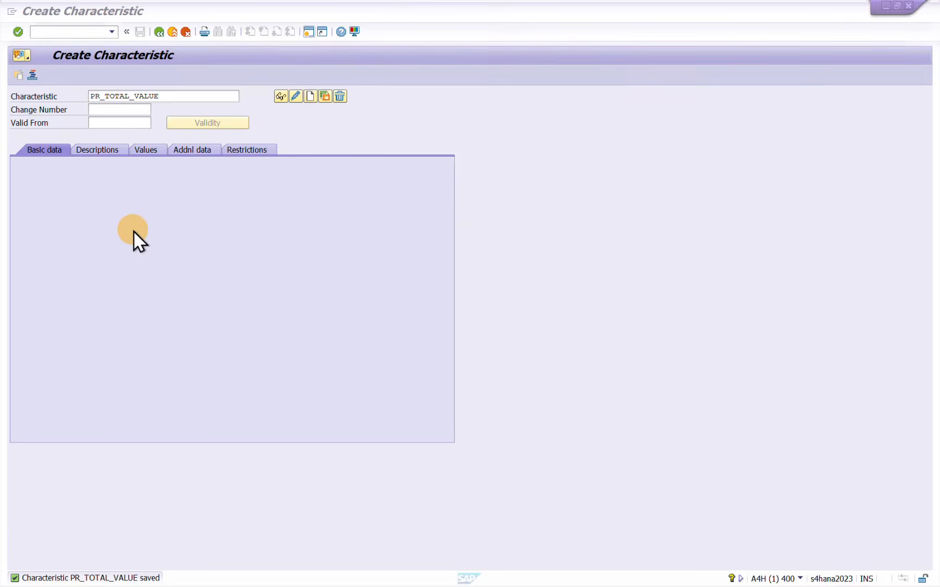
{"action": "left_click", "coordinate": [176, 96]}
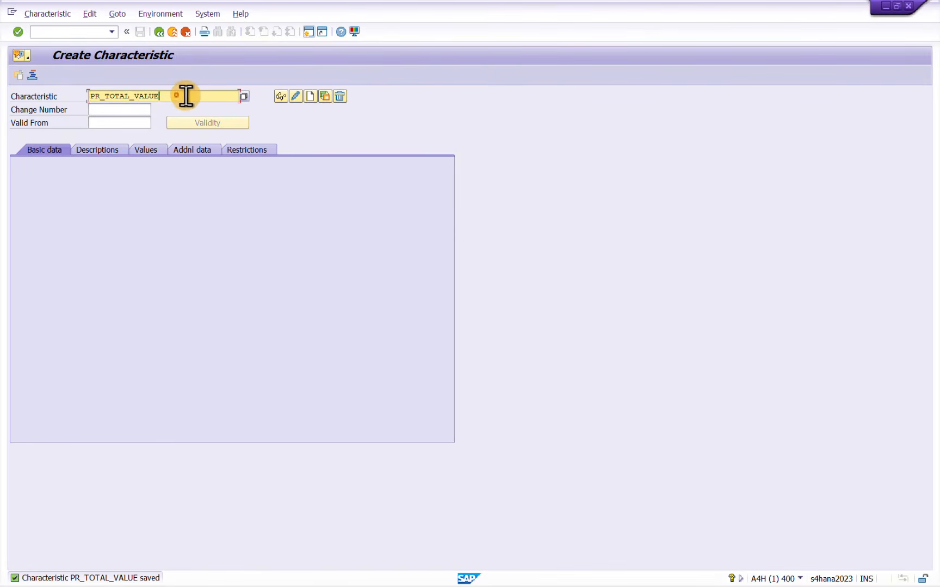
{"action": "key", "text": "BackSpace"}
{"action": "key", "text": "BackSpace"}
{"action": "key", "text": "BackSpace"}
{"action": "key", "text": "BackSpace"}
{"action": "key", "text": "BackSpace"}
{"action": "key", "text": "BackSpace"}
{"action": "key", "text": "BackSpace"}
{"action": "key", "text": "BackSpace"}
{"action": "key", "text": "BackSpace"}
{"action": "key", "text": "BackSpace"}
{"action": "key", "text": "BackSpace"}
{"action": "key", "text": "BackSpace"}
{"action": "key", "text": "BackSpace"}
{"action": "key", "text": "BackSpace"}
{"action": "left_click", "coordinate": [185, 96]}
{"action": "type", "text": "PR"}
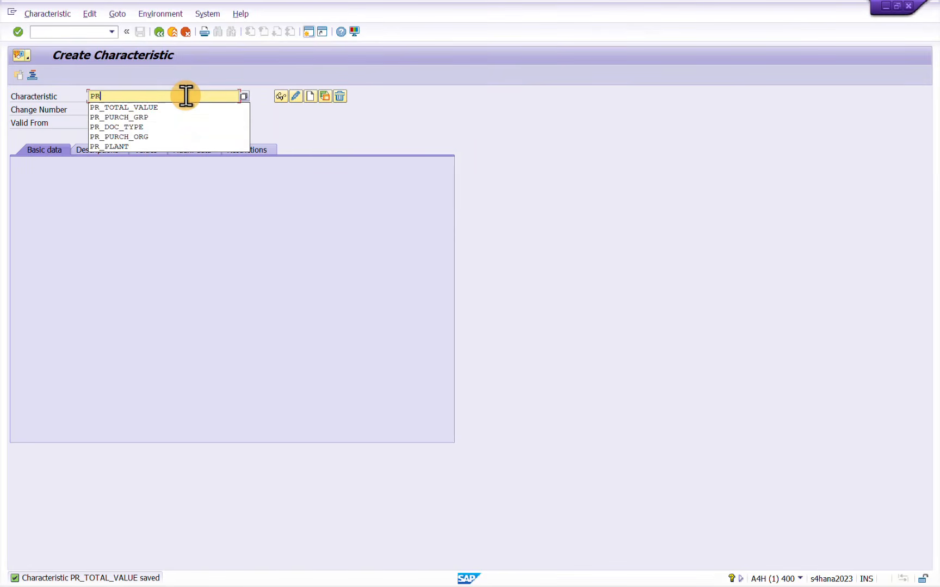
{"action": "type", "text": "_ITEM"}
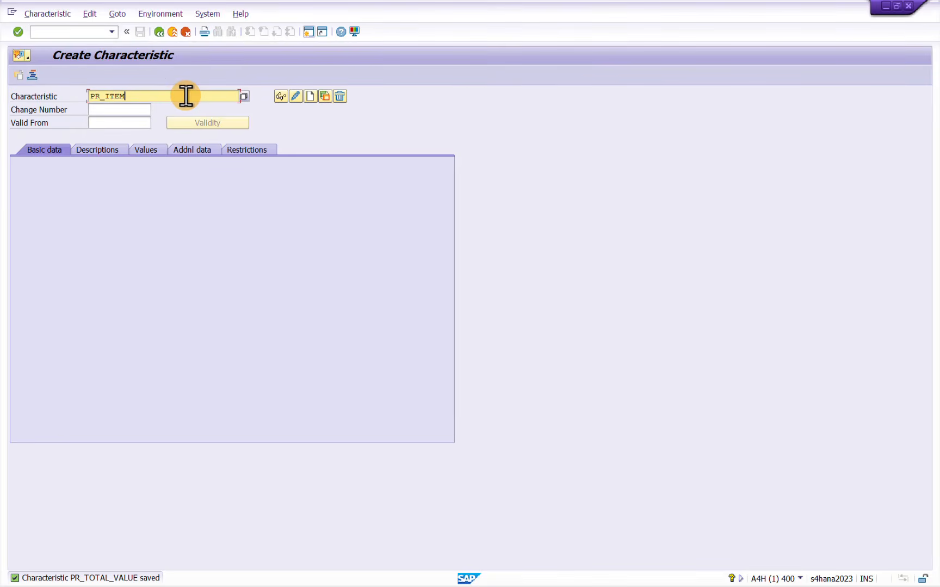
{"action": "type", "text": "_VALUE"}
{"action": "key", "text": "Return"}
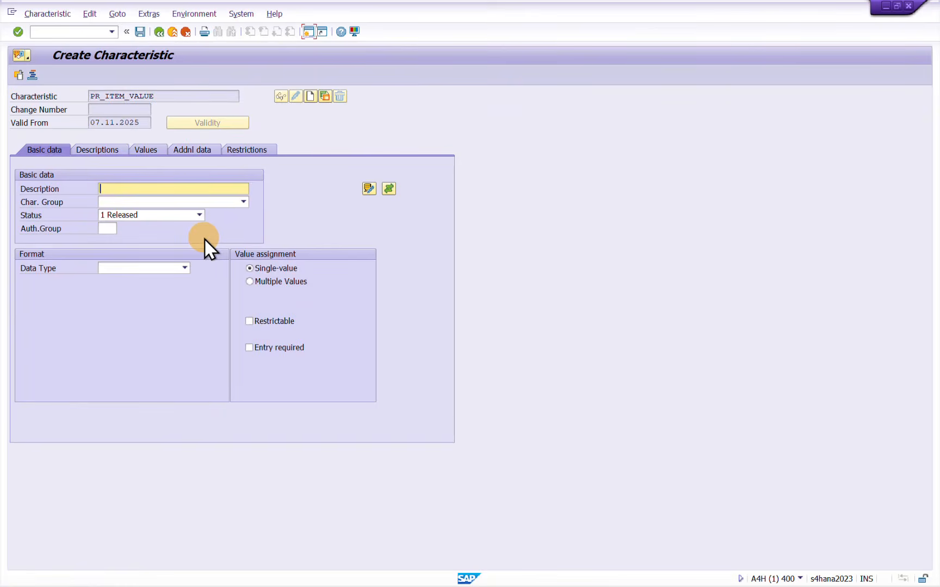
Enter the description PR_ITEM_VALUE and set the characteristic's data type to CURR Currency Format
{"action": "type", "text": "PR"}
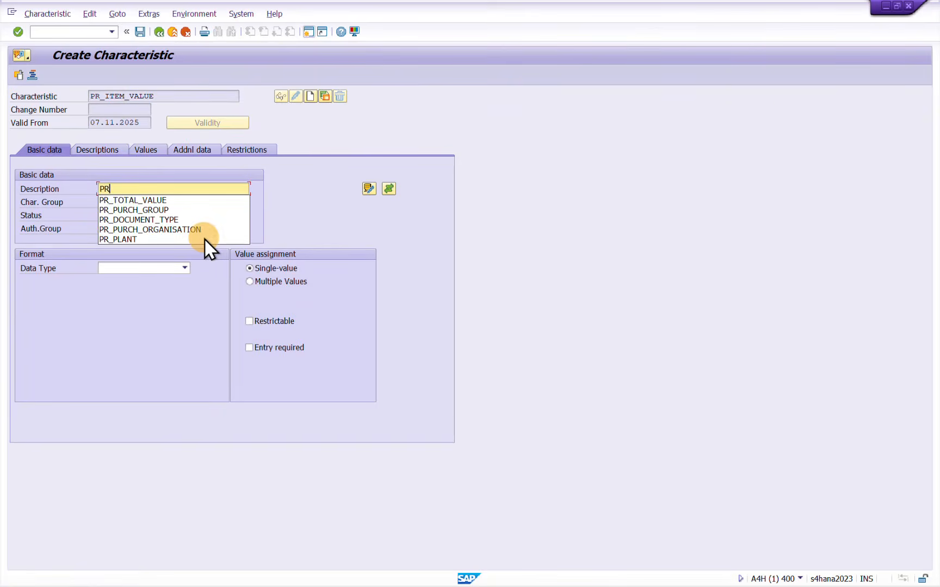
{"action": "type", "text": "_ITEM"}
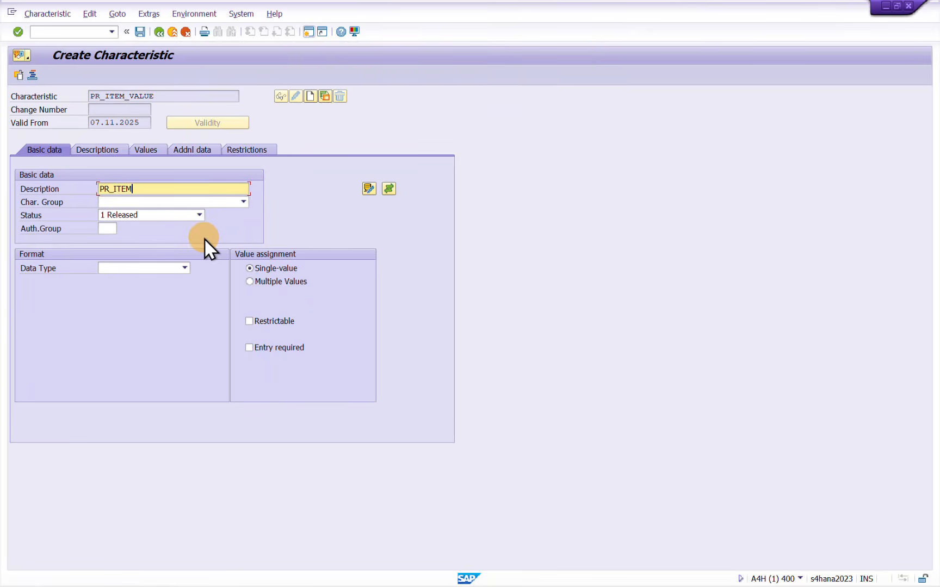
{"action": "type", "text": "_VALUE"}
{"action": "left_click", "coordinate": [183, 268]}
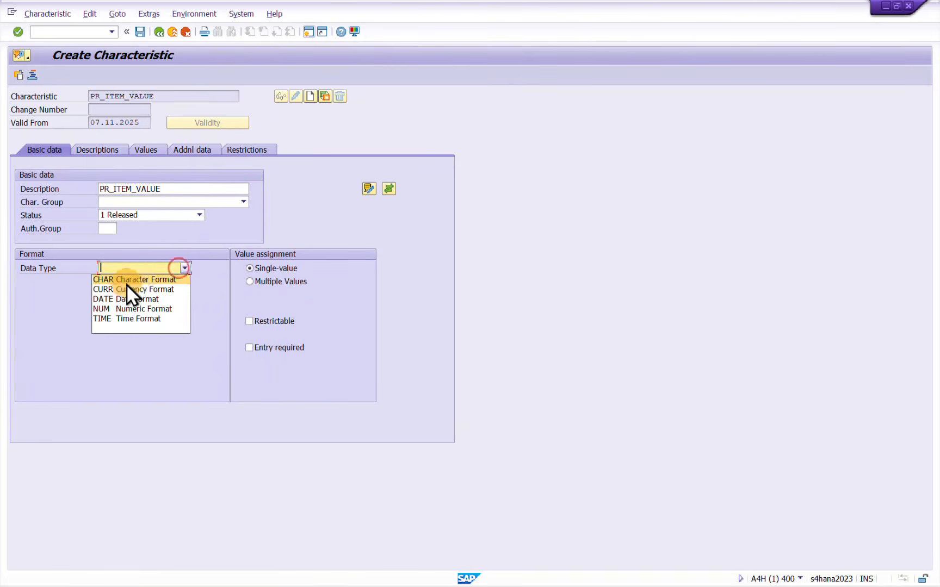
{"action": "left_click", "coordinate": [128, 289]}
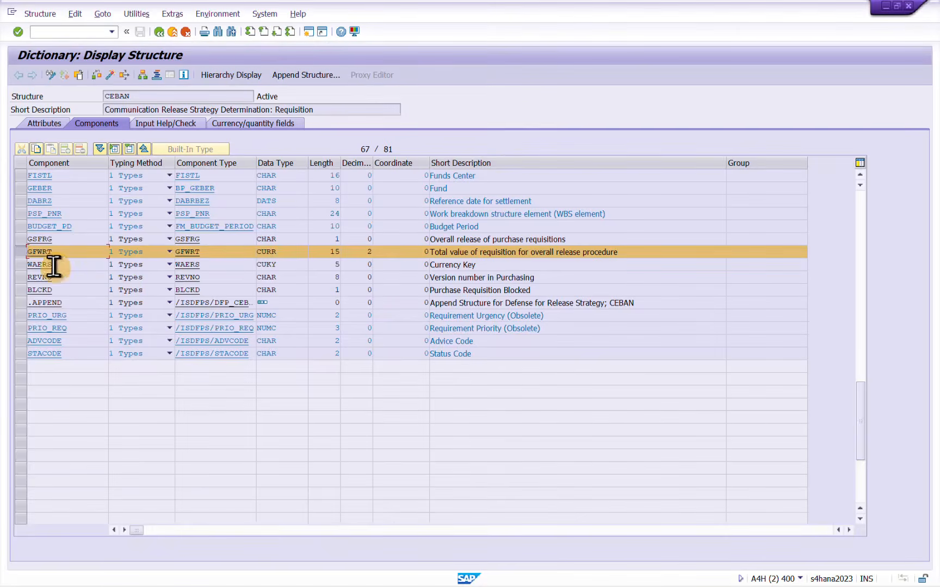
Search structure CEBAN for component GSWRT and select its row to check the field length
{"action": "left_click", "coordinate": [18, 253]}
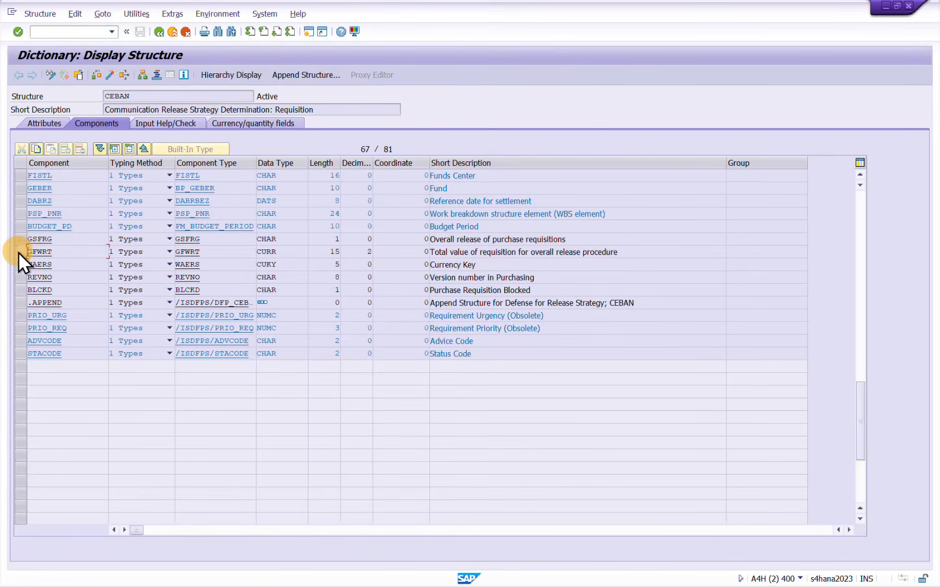
{"action": "key", "text": "ctrl+f"}
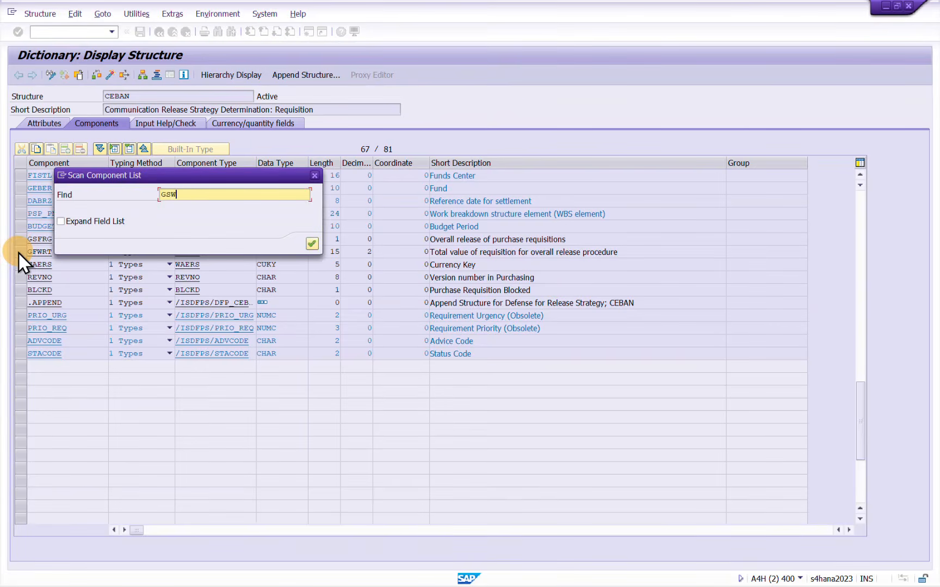
{"action": "type", "text": "GSWRT"}
{"action": "key", "text": "Return"}
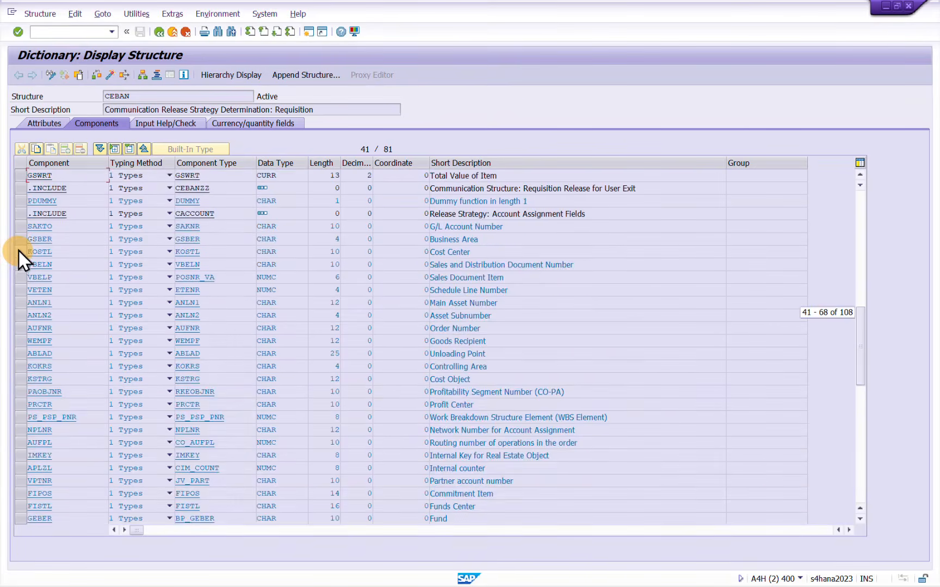
{"action": "left_click", "coordinate": [24, 177]}
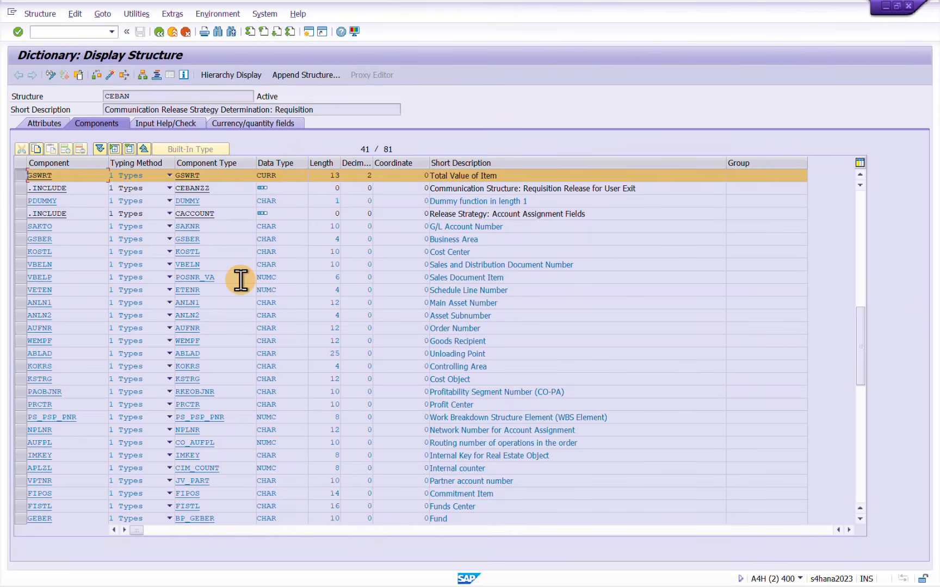
Set PR_ITEM_VALUE to 13 characters with currency EUR
{"action": "key", "text": "alt+Tab"}
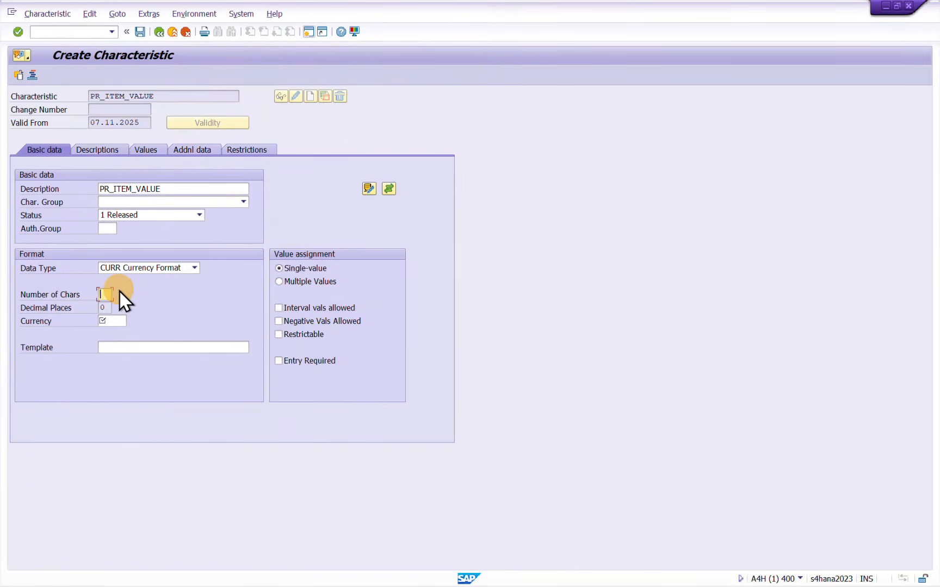
{"action": "key", "text": "Tab"}
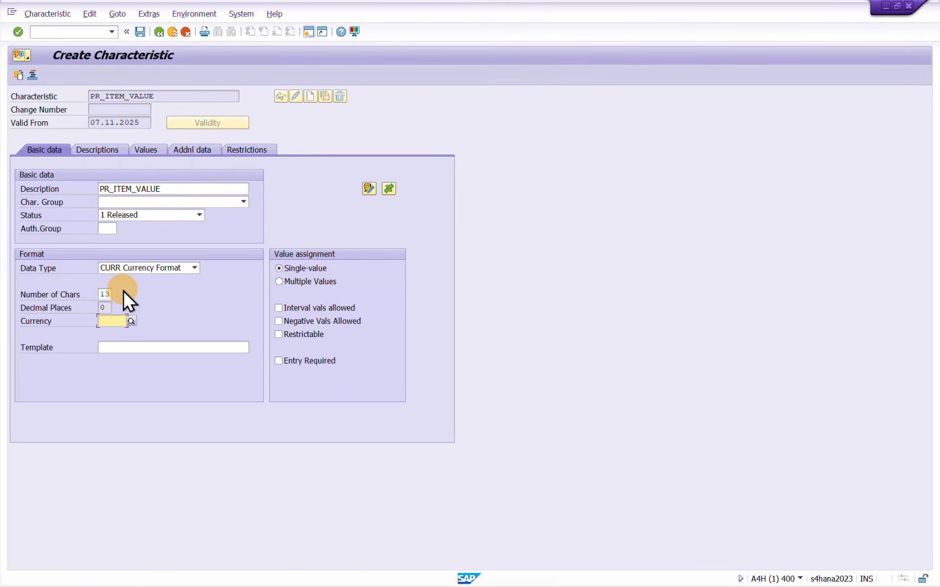
{"action": "type", "text": "EUR"}
{"action": "key", "text": "Return"}
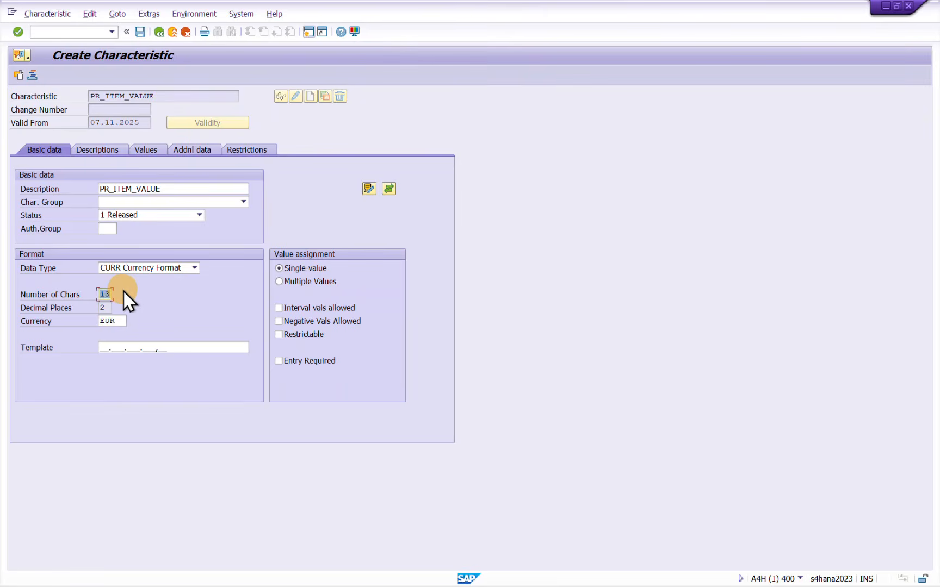
Allow multiple values and interval values for PR_ITEM_VALUE and set its reference table name to CEBAN
{"action": "left_click", "coordinate": [279, 281]}
{"action": "left_click", "coordinate": [279, 308]}
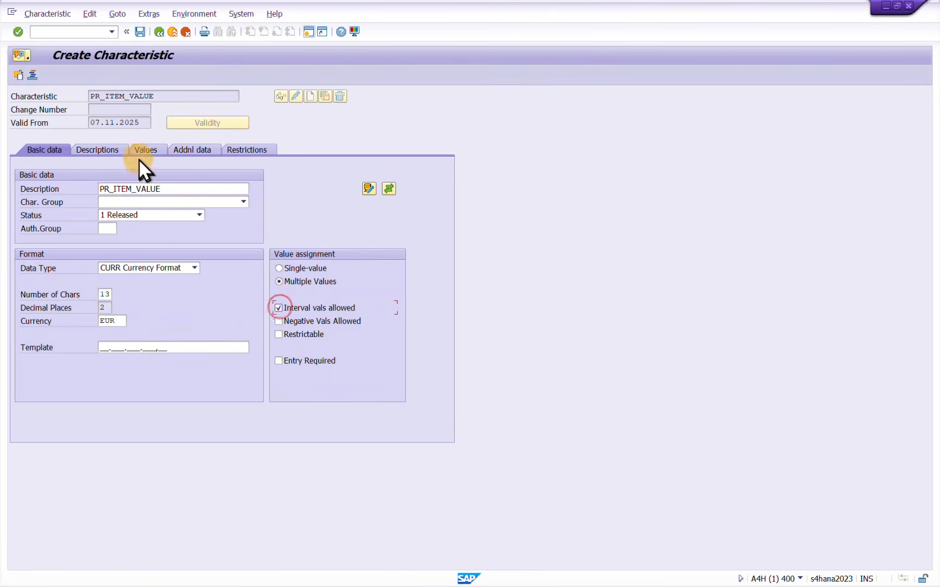
{"action": "left_click", "coordinate": [198, 152]}
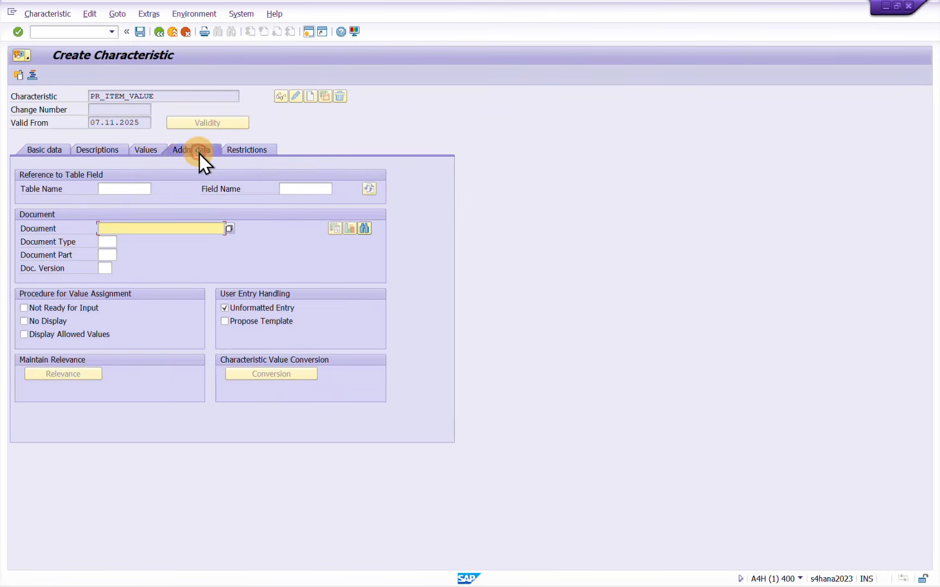
{"action": "left_click", "coordinate": [117, 190]}
{"action": "left_click", "coordinate": [113, 203]}
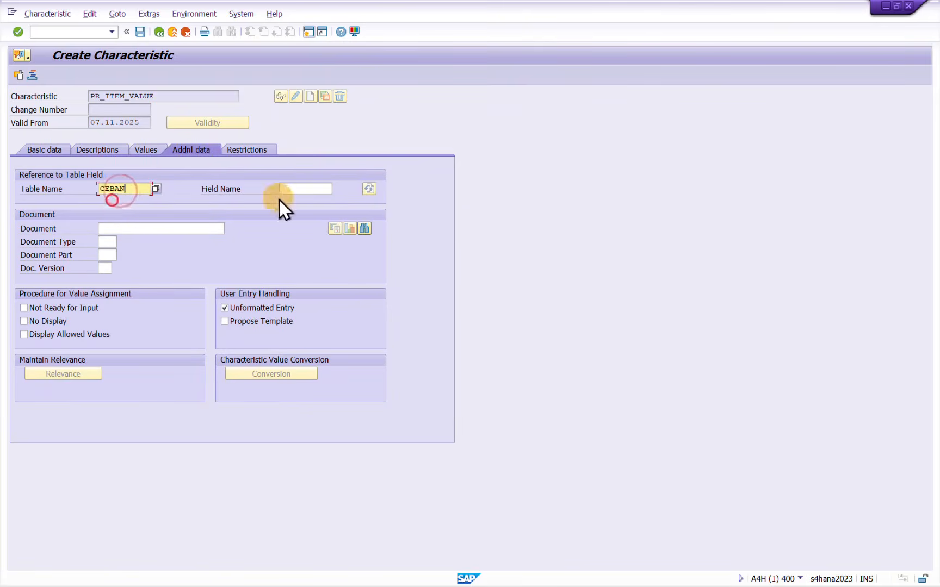
Set the reference field name to GSWRT, copied from structure CEBAN, accept the dictionary format data and save the characteristic
{"action": "left_click", "coordinate": [299, 189]}
{"action": "key", "text": "alt+Tab"}
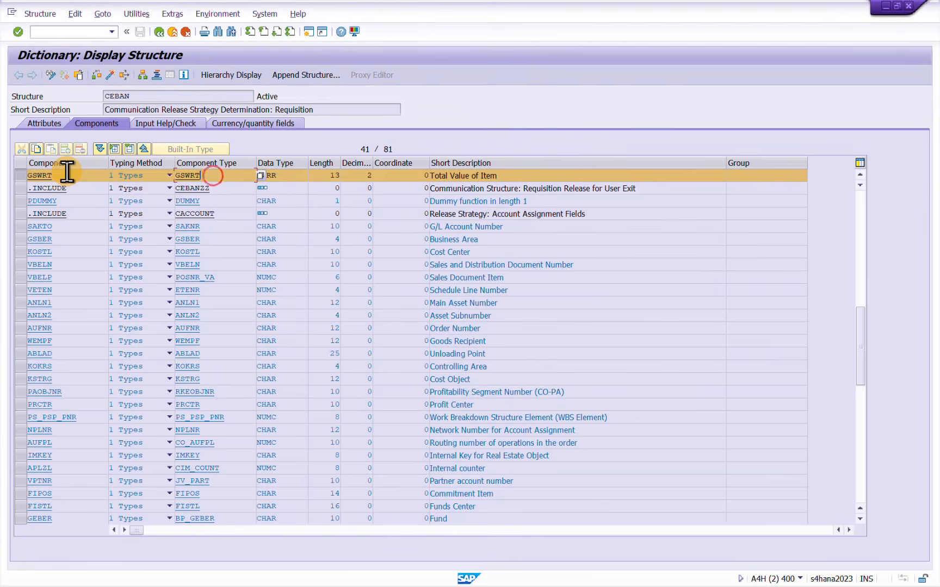
{"action": "left_click_drag", "start_coordinate": [65, 175], "coordinate": [21, 176]}
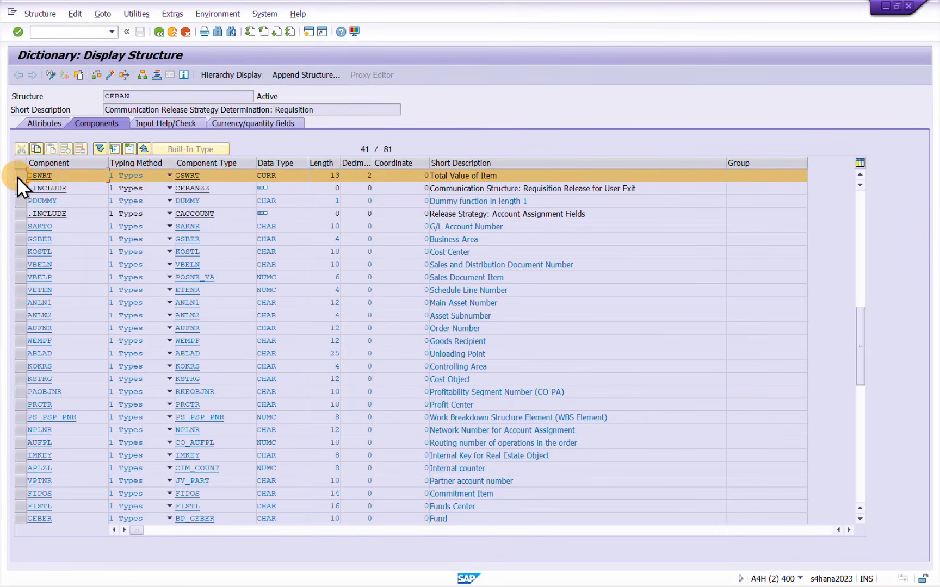
{"action": "key", "text": "alt+Tab"}
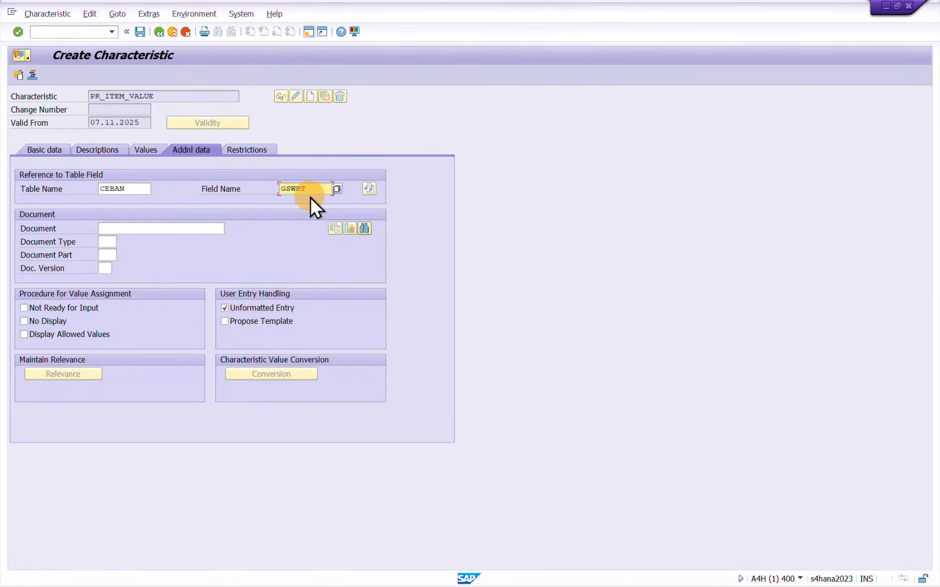
{"action": "key", "text": "Return"}
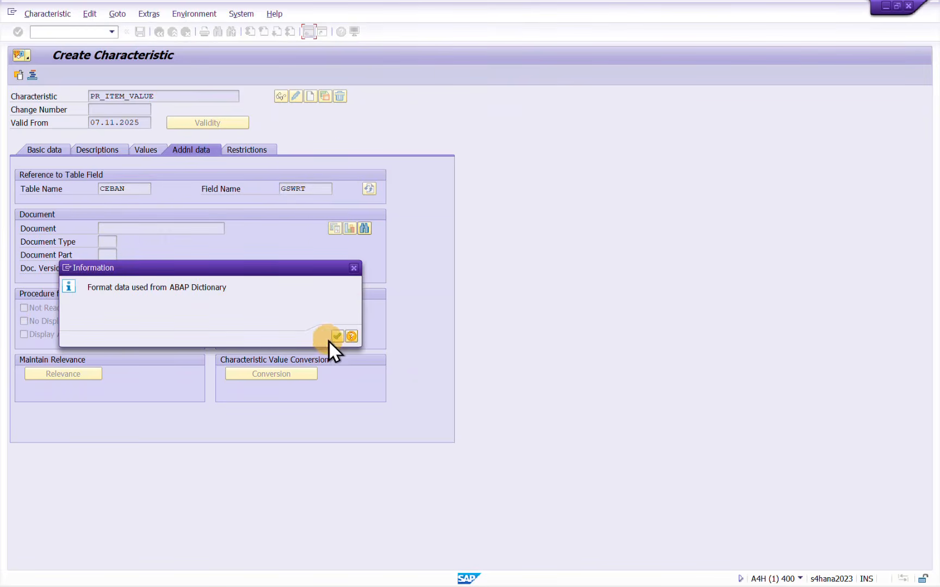
{"action": "left_click", "coordinate": [337, 336]}
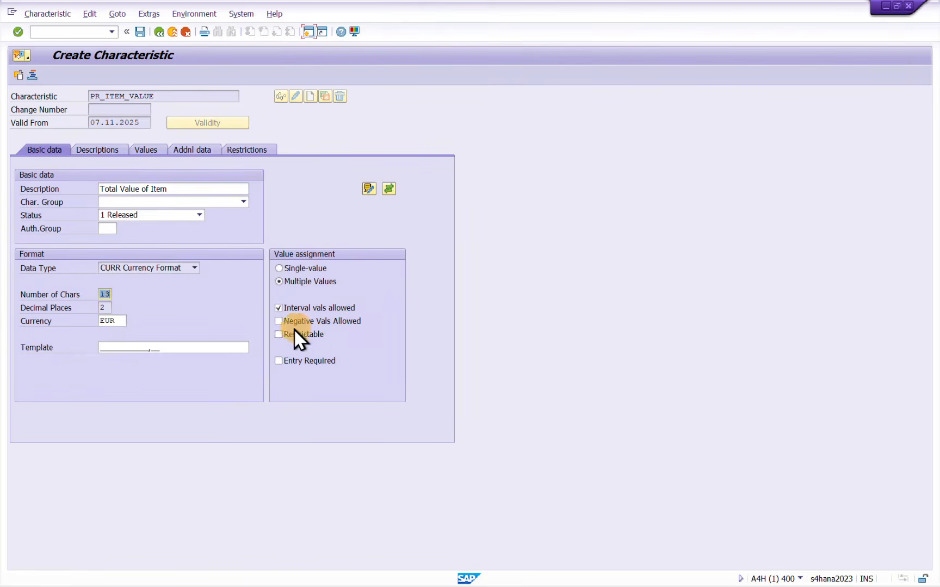
{"action": "left_click", "coordinate": [139, 32]}
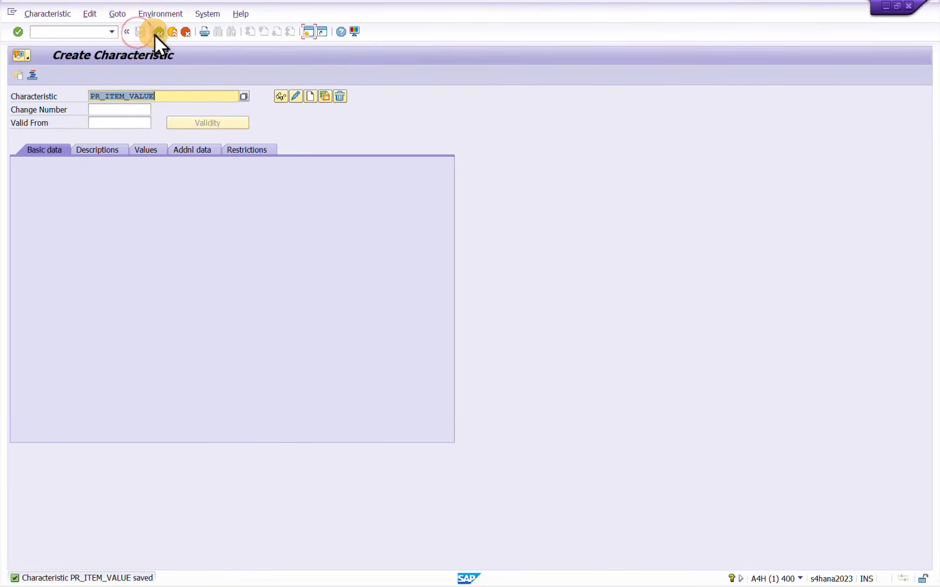
Copy the characteristic name PR_ITEM_VALUE into the Notepad list on a new line below PR_TOTAL_VALUE
{"action": "left_click", "coordinate": [171, 95]}
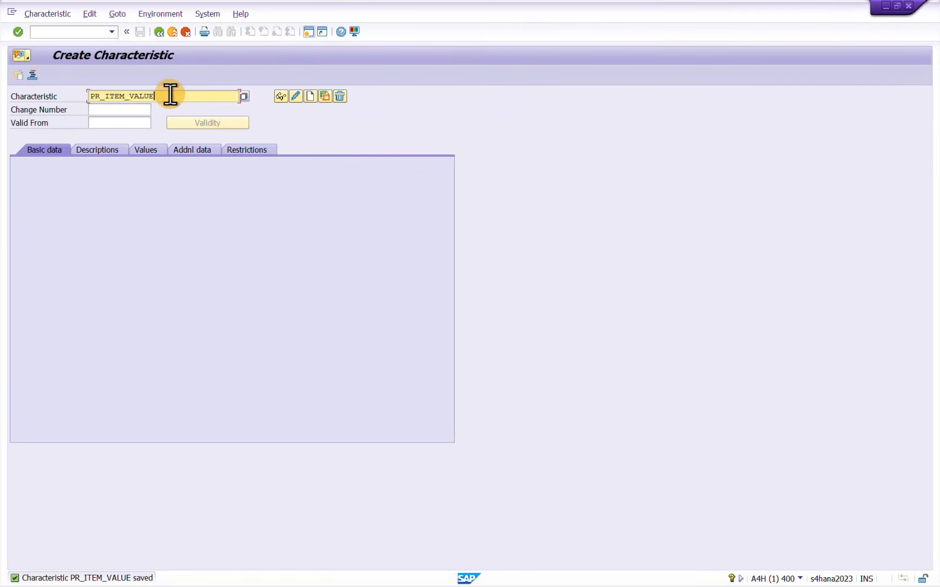
{"action": "key", "text": "ctrl+a"}
{"action": "key", "text": "ctrl+c"}
{"action": "left_click", "coordinate": [170, 95]}
{"action": "key", "text": "alt+Tab"}
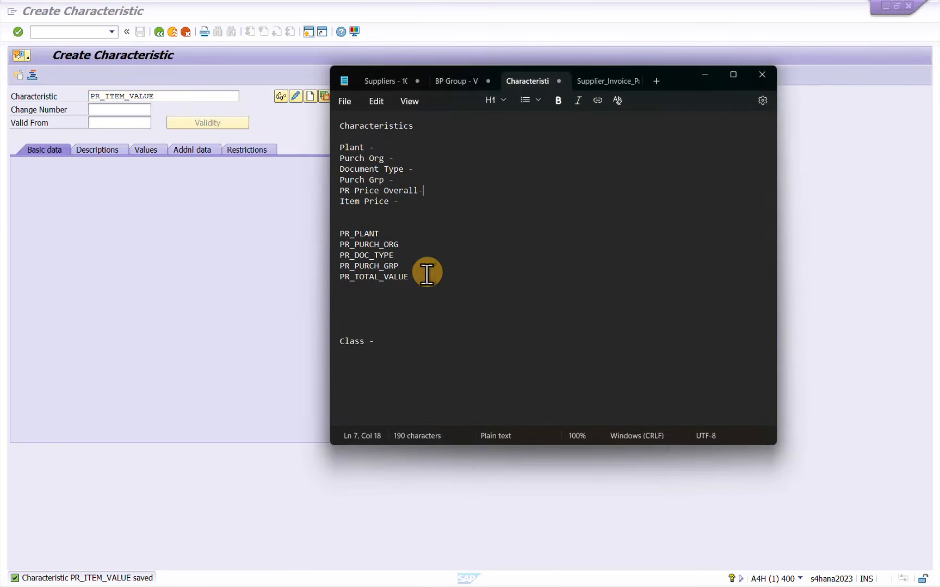
{"action": "left_click", "coordinate": [424, 275]}
{"action": "key", "text": "Return"}
{"action": "key", "text": "ctrl+v"}
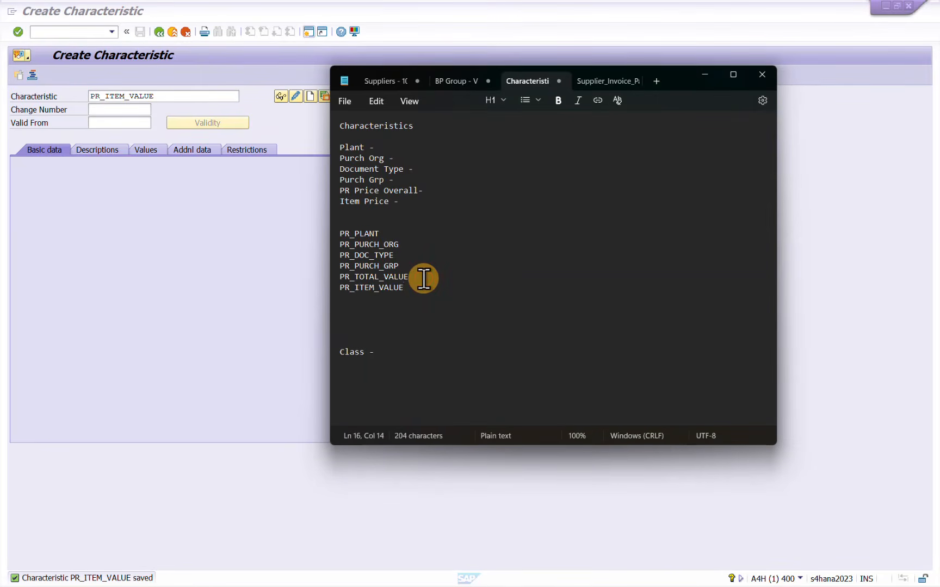
Insert a blank line after PR_PURCH_GRP in the notes and delete three empty lines above Class
{"action": "left_click", "coordinate": [412, 265]}
{"action": "key", "text": "Return"}
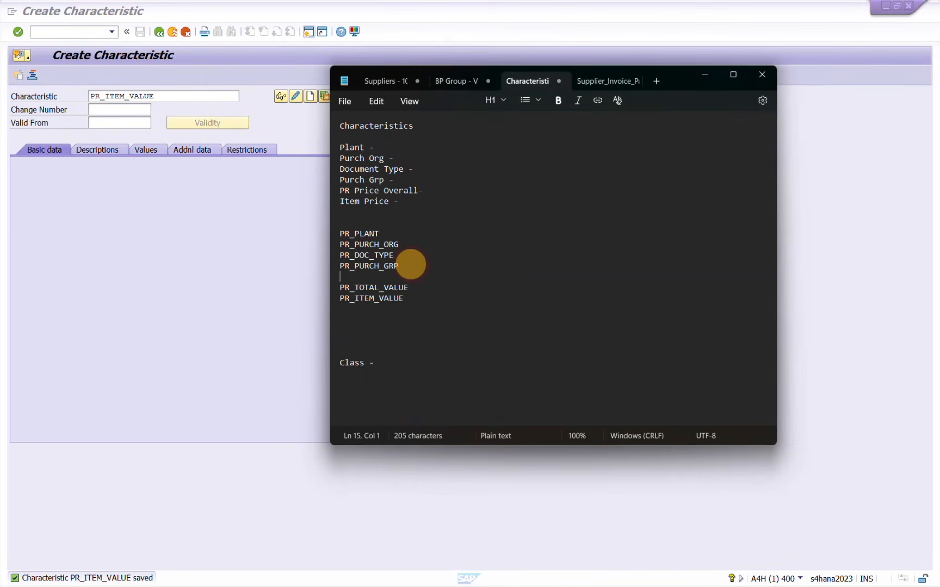
{"action": "left_click", "coordinate": [365, 324]}
{"action": "key", "text": "Delete"}
{"action": "key", "text": "Delete"}
{"action": "key", "text": "Delete"}
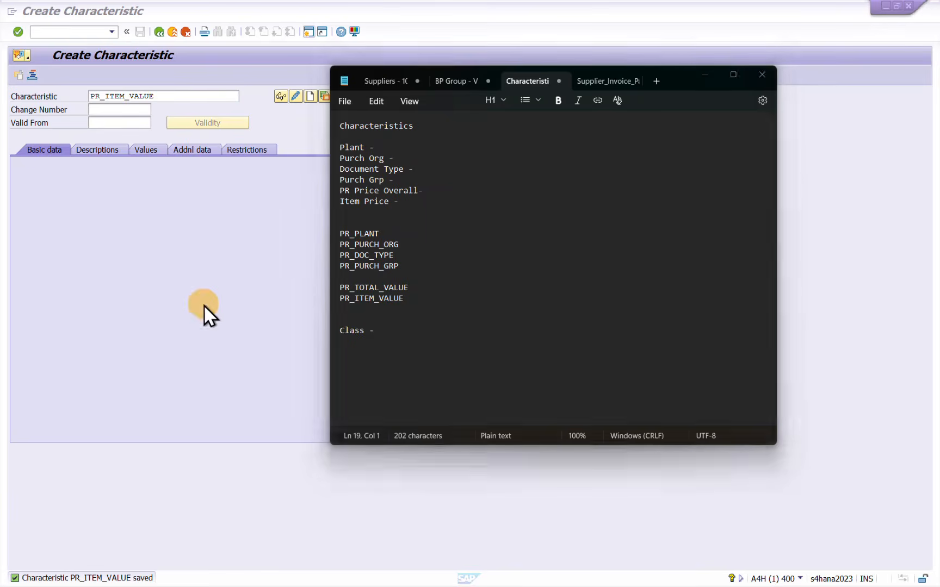
Switch back to SAP and leave the Create Characteristic screen
{"action": "left_click", "coordinate": [203, 304]}
{"action": "left_click", "coordinate": [159, 33]}
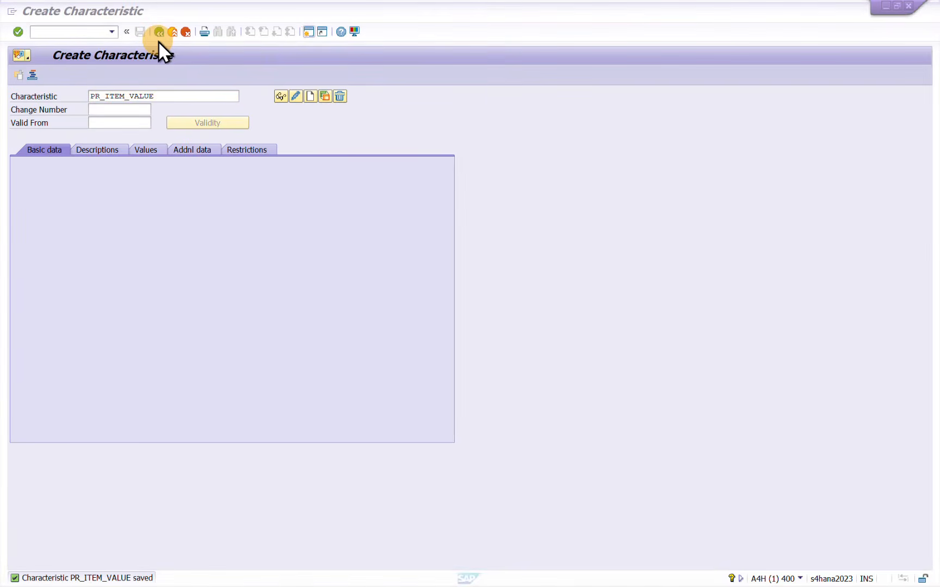
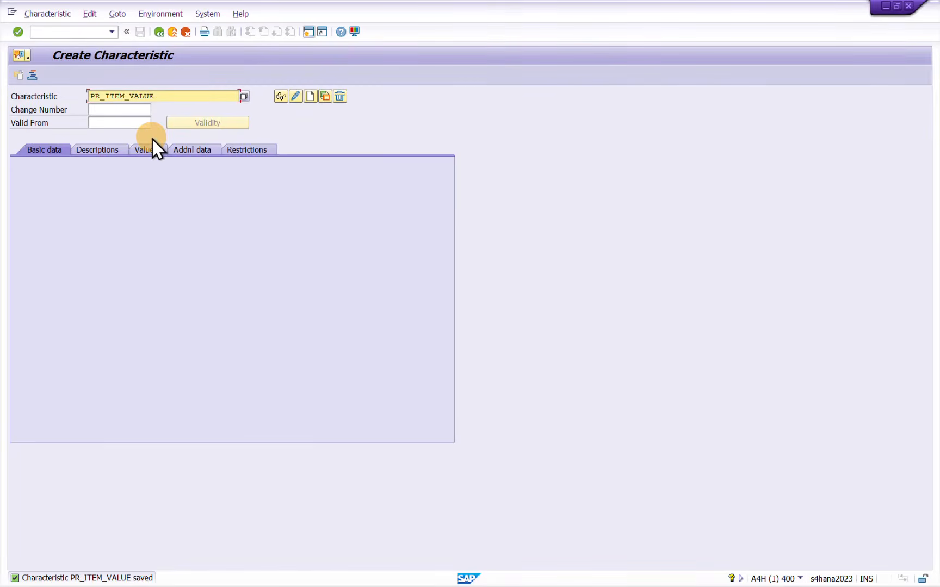
Return to the IMG structure and open the Edit Classes activity under Procedure with Classification
{"action": "left_click", "coordinate": [159, 32]}
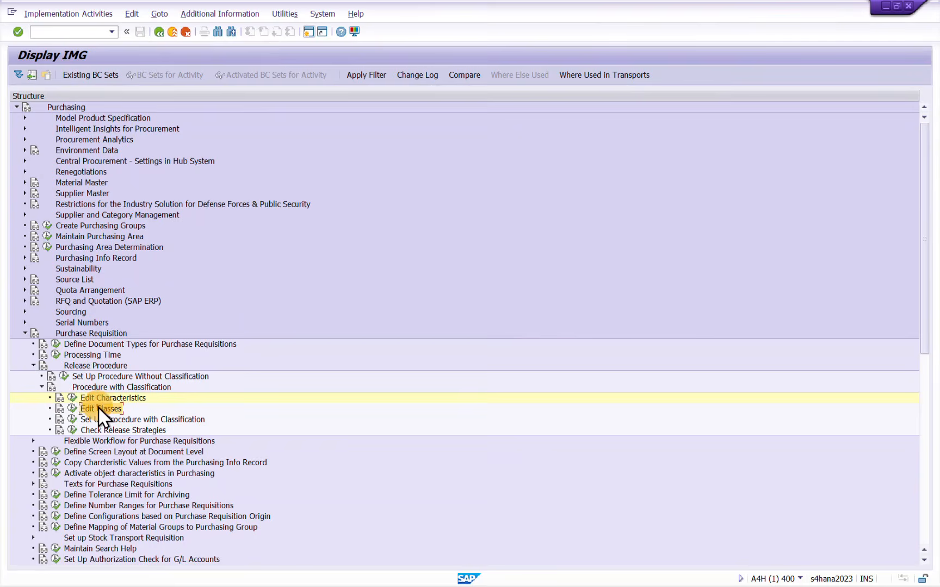
{"action": "left_click", "coordinate": [71, 410]}
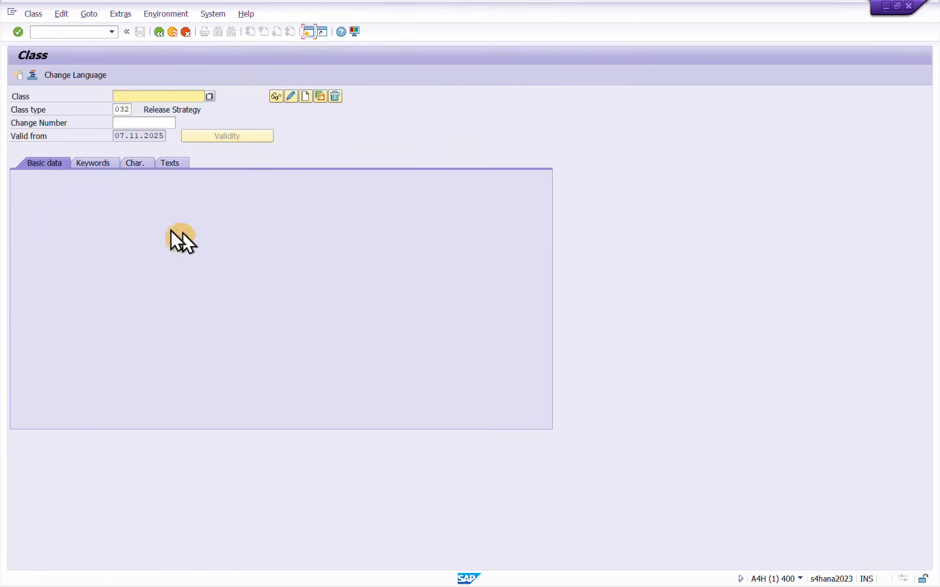
{"action": "left_click", "coordinate": [134, 97]}
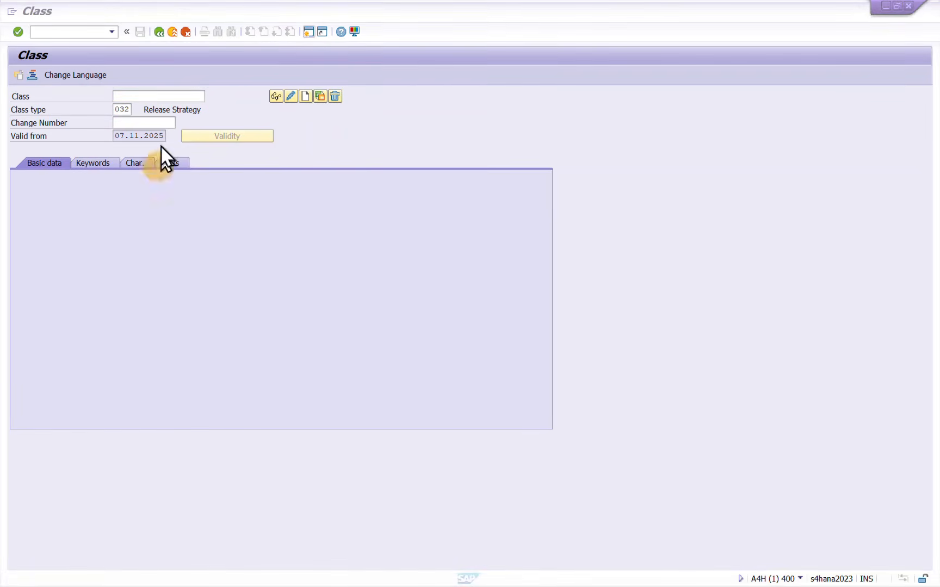
Start creating the class PR_OVERALL_REL with class type 032
{"action": "left_click", "coordinate": [160, 97]}
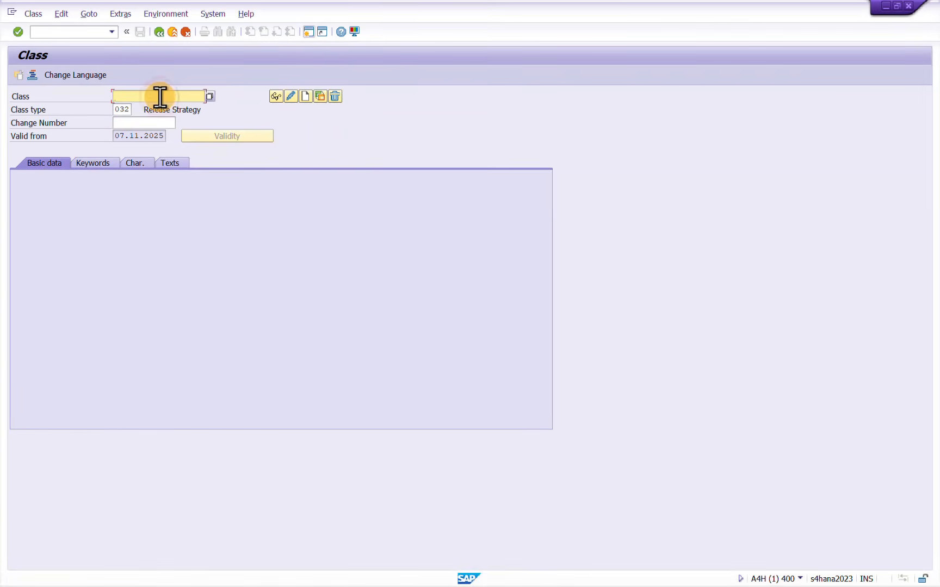
{"action": "type", "text": "PR_OVERALL_Rel"}
{"action": "left_click", "coordinate": [122, 109]}
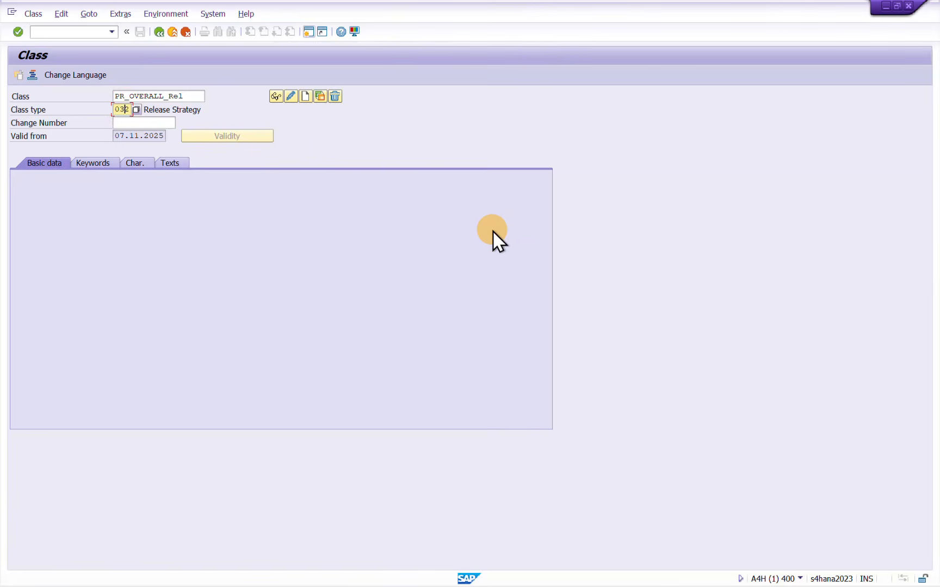
{"action": "key", "text": "Return"}
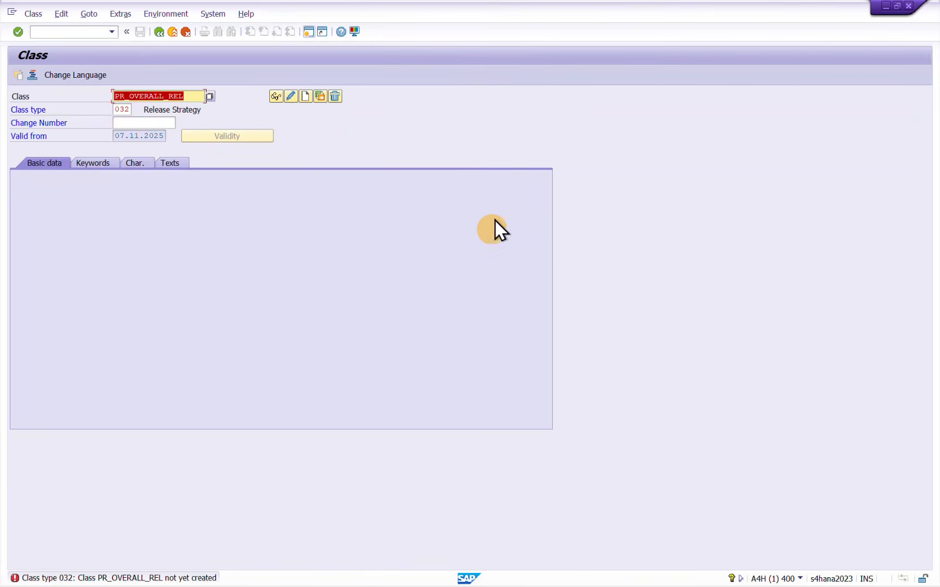
{"action": "left_click", "coordinate": [306, 98]}
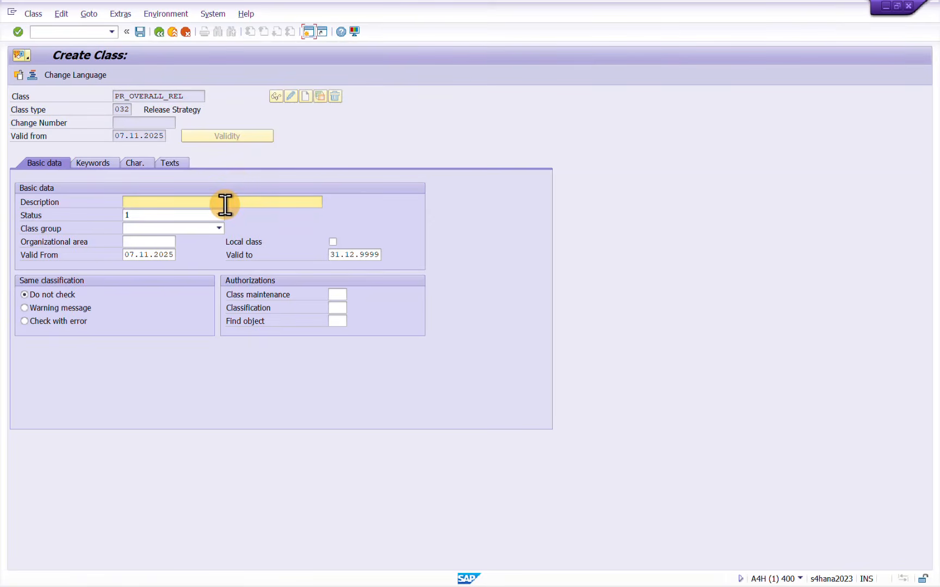
Set the class description to Overall PR RS
{"action": "left_click", "coordinate": [225, 205]}
{"action": "type", "text": "Ove"}
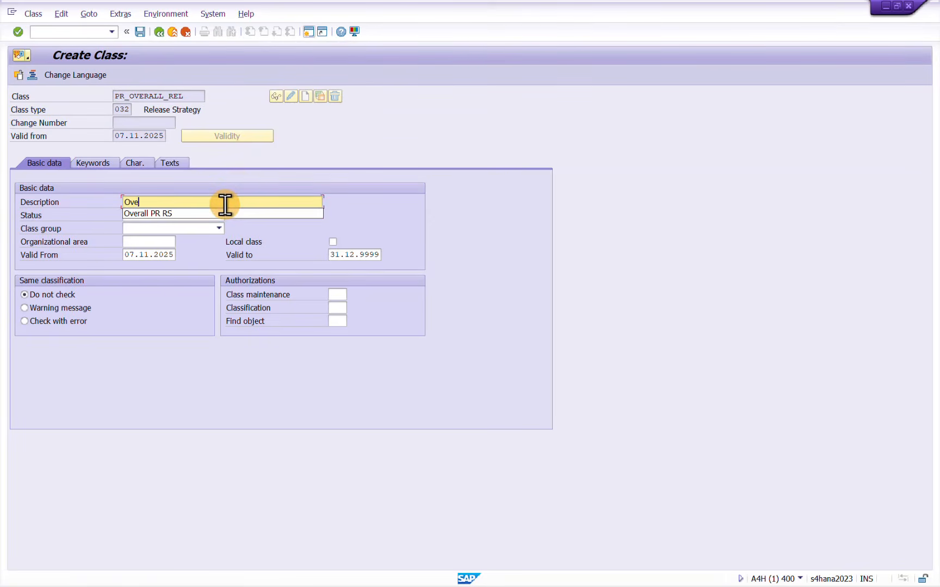
{"action": "type", "text": "r"}
{"action": "key", "text": "Down"}
{"action": "key", "text": "Return"}
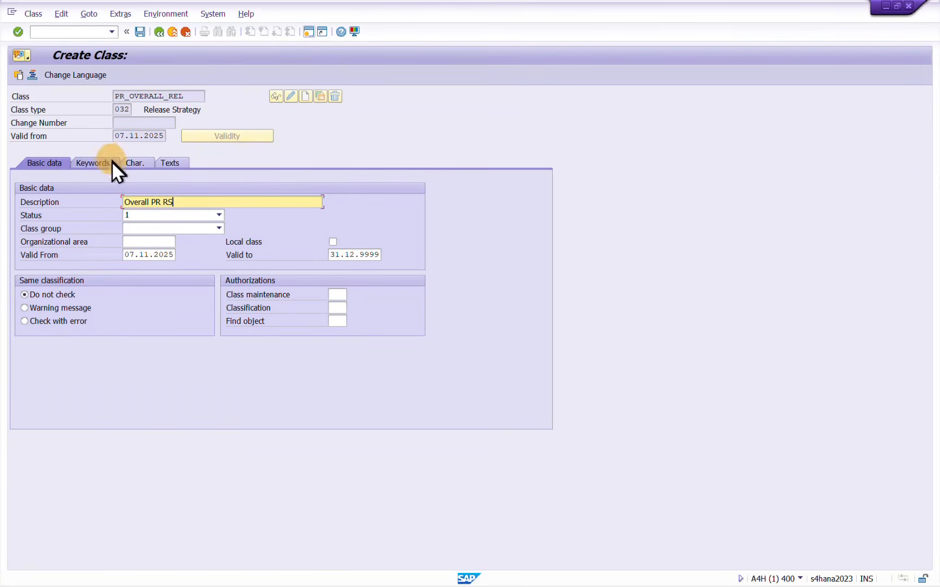
Assign PR_PLANT, PR_PURCH_ORG, PR_DOC_TYPE and PR_PURCH_GRP to the class as characteristics, copied from the Notepad list
{"action": "left_click", "coordinate": [92, 164]}
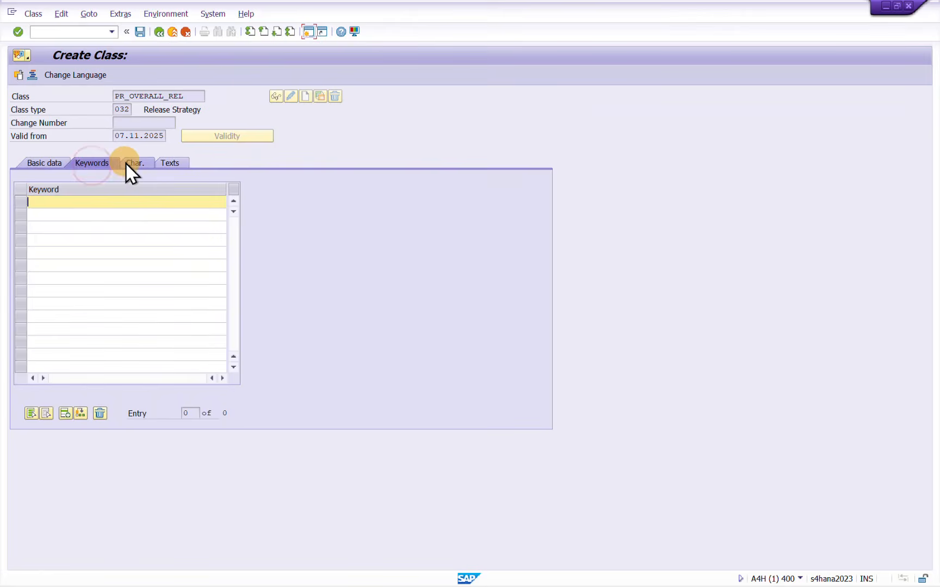
{"action": "left_click", "coordinate": [131, 164]}
{"action": "left_click", "coordinate": [79, 203]}
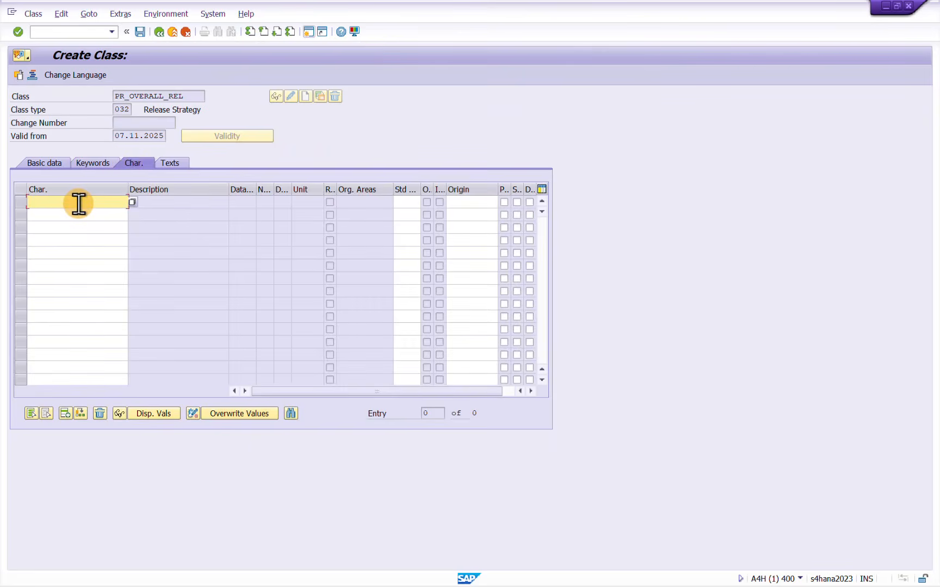
{"action": "key", "text": "alt+Tab"}
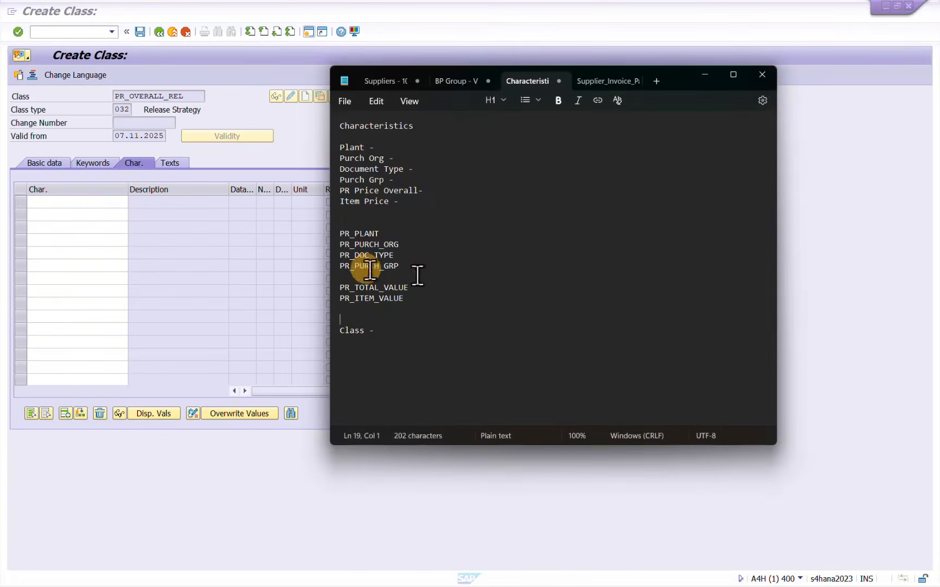
{"action": "left_click", "coordinate": [425, 274]}
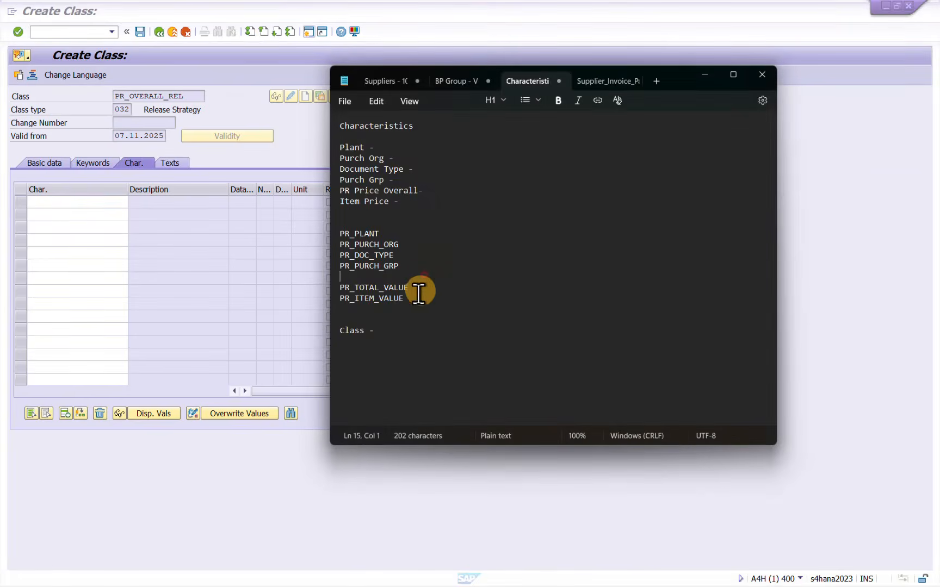
{"action": "left_click_drag", "start_coordinate": [409, 267], "coordinate": [325, 235]}
{"action": "key", "text": "ctrl+c"}
{"action": "left_click", "coordinate": [76, 201]}
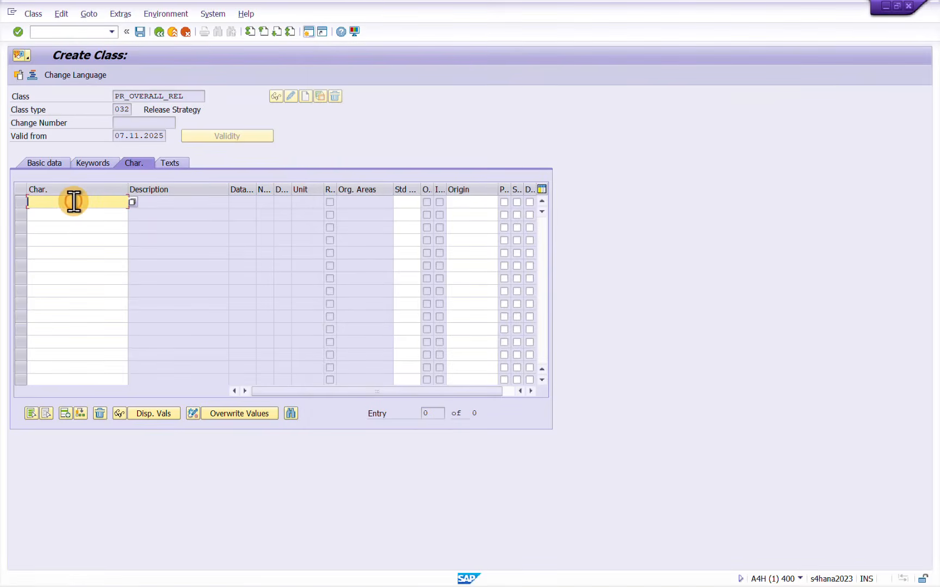
{"action": "key", "text": "ctrl+v"}
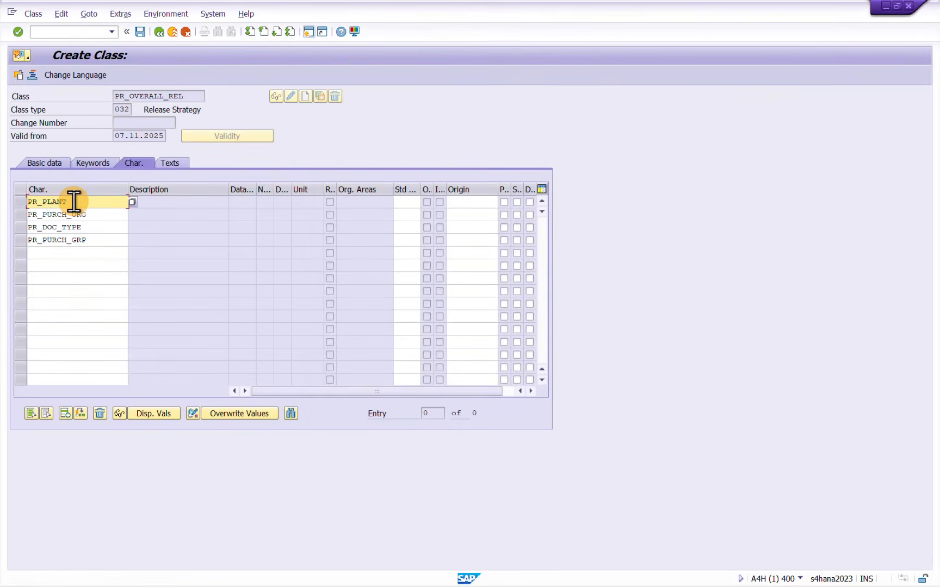
Add the characteristic PR_TOTAL_VALUE from the Notepad list below PR_PURCH_GRP and save the class
{"action": "key", "text": "alt+Tab"}
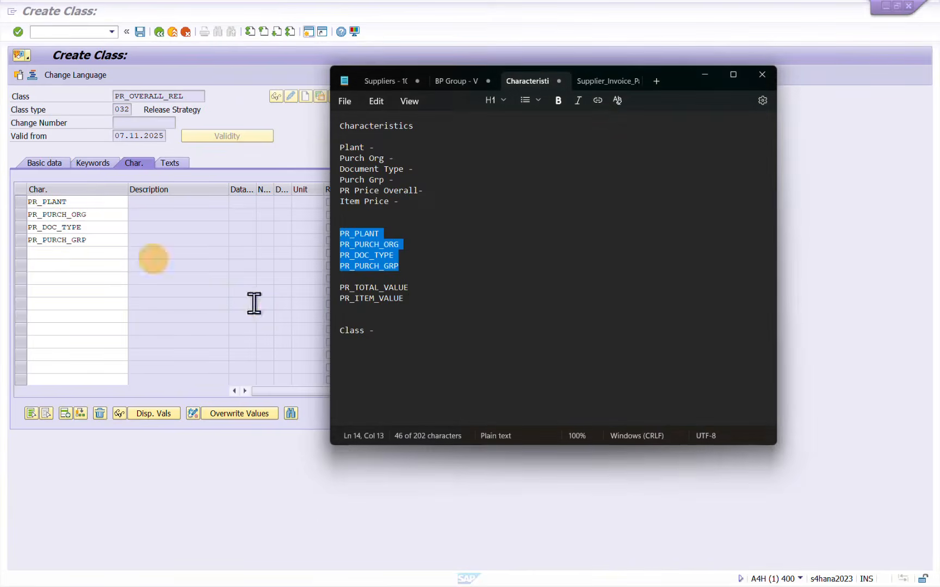
{"action": "left_click", "coordinate": [451, 302]}
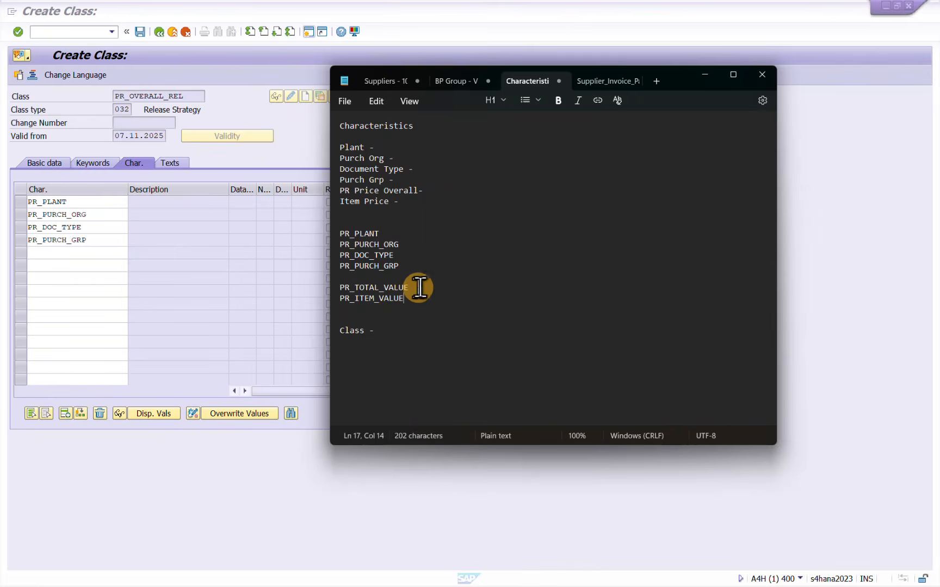
{"action": "left_click_drag", "start_coordinate": [419, 287], "coordinate": [362, 284]}
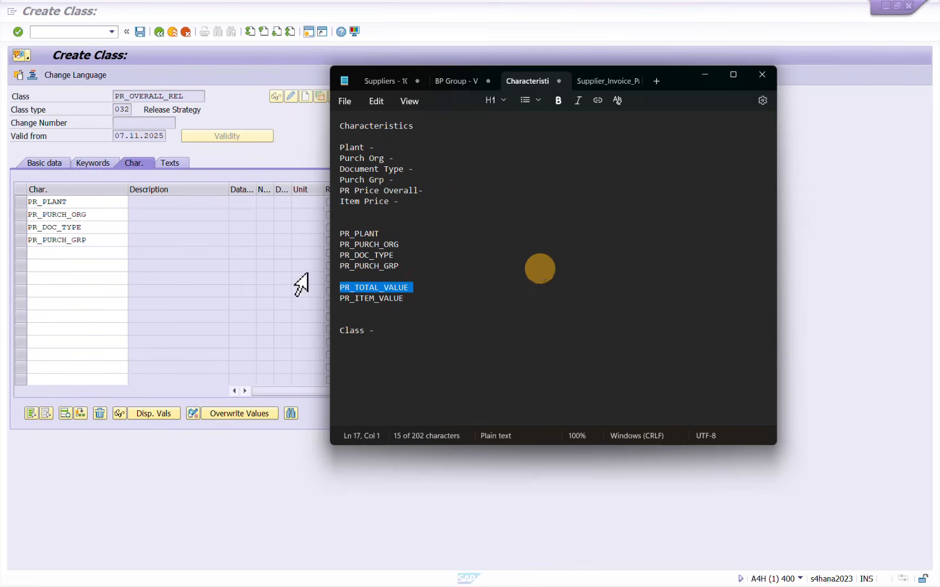
{"action": "left_click", "coordinate": [86, 252]}
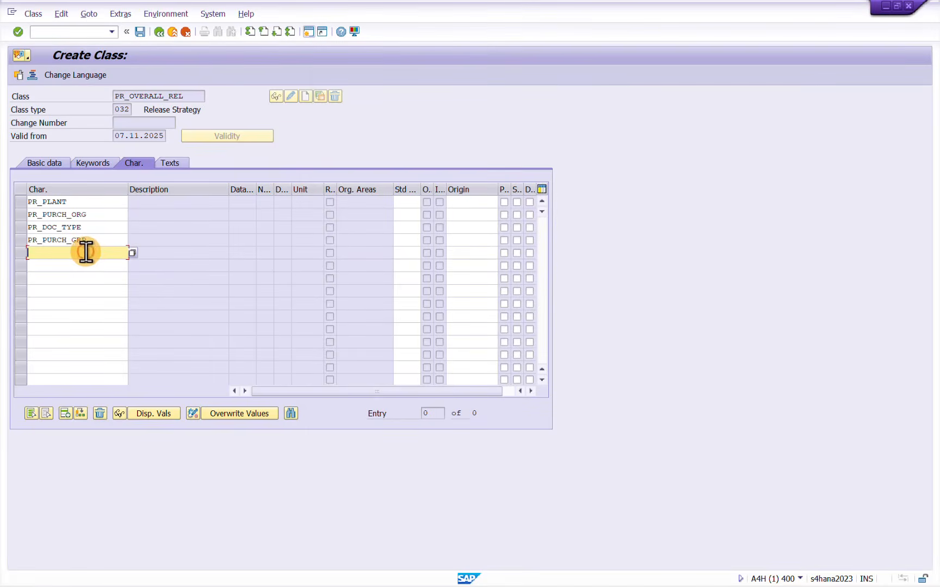
{"action": "type", "text": "PR_TOTAL_VALUE"}
{"action": "key", "text": "Return"}
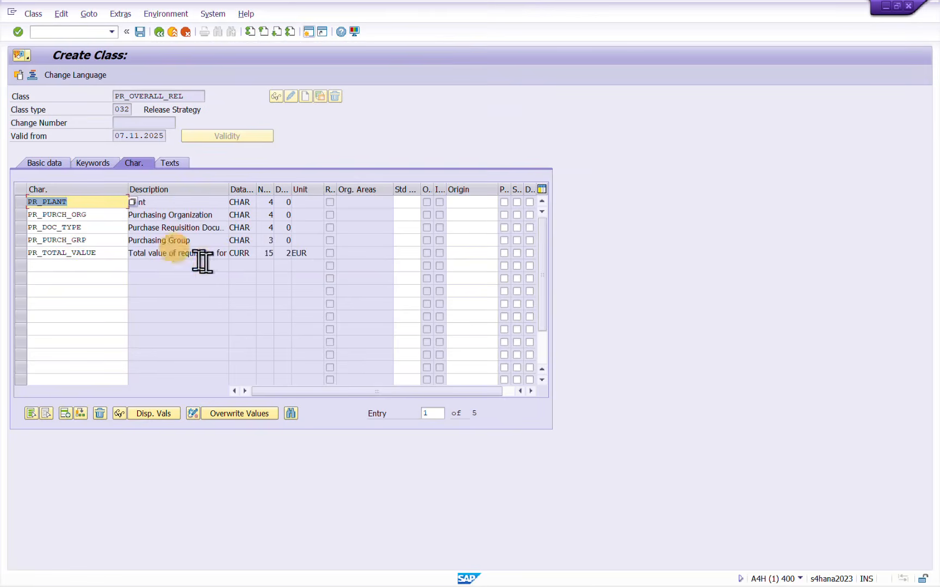
{"action": "left_click", "coordinate": [231, 289]}
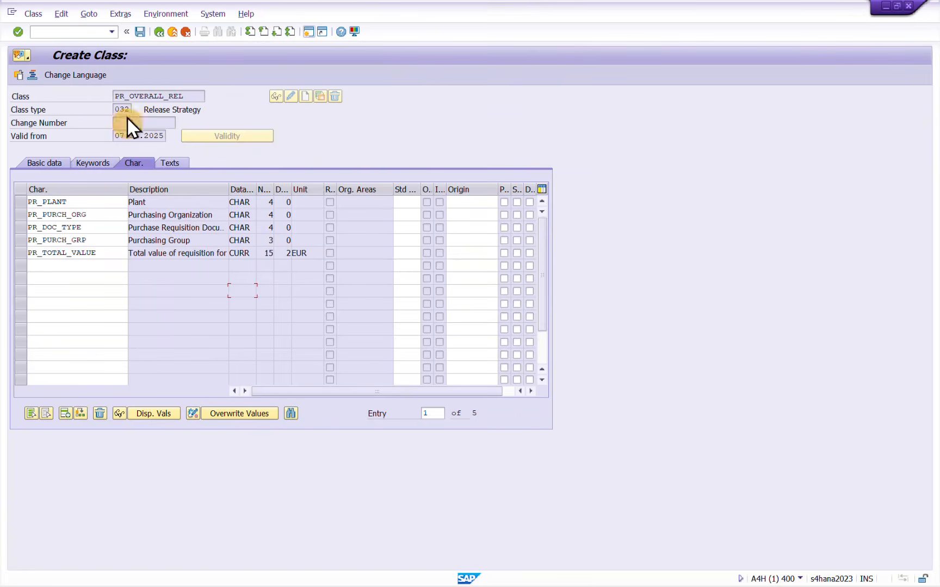
{"action": "left_click", "coordinate": [141, 31]}
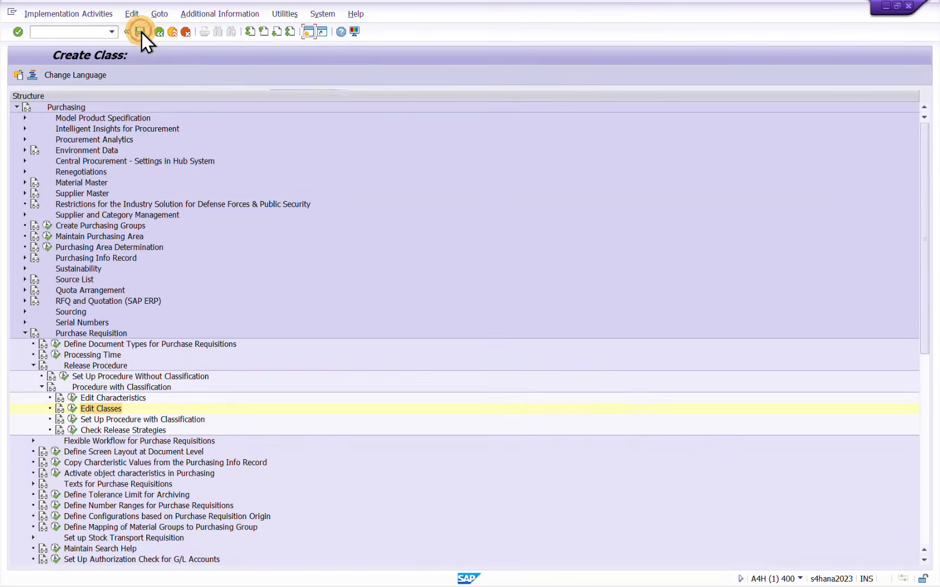
Reopen the class PR_OVERALL_REL to review its assigned characteristics, and return to the IMG structure
{"action": "left_click", "coordinate": [71, 408]}
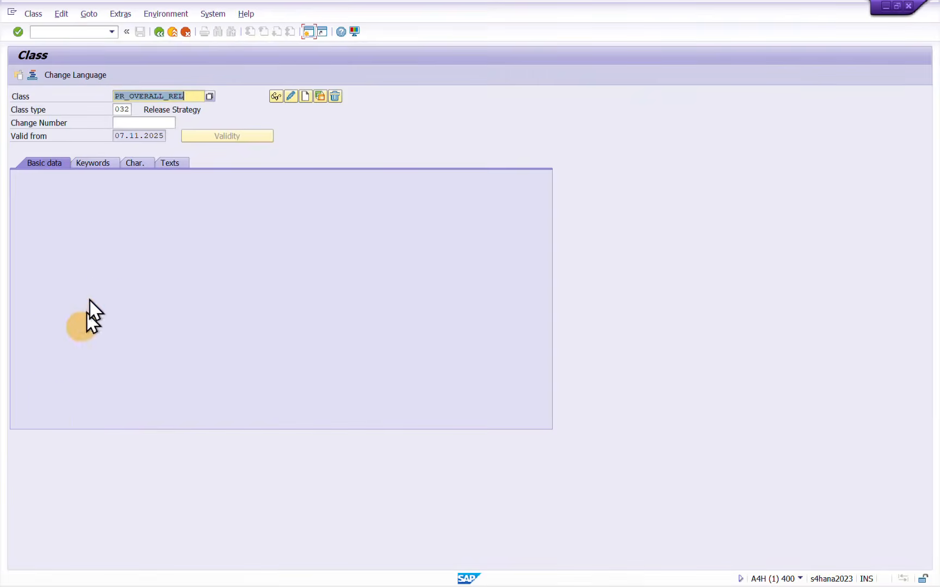
{"action": "left_click", "coordinate": [136, 164]}
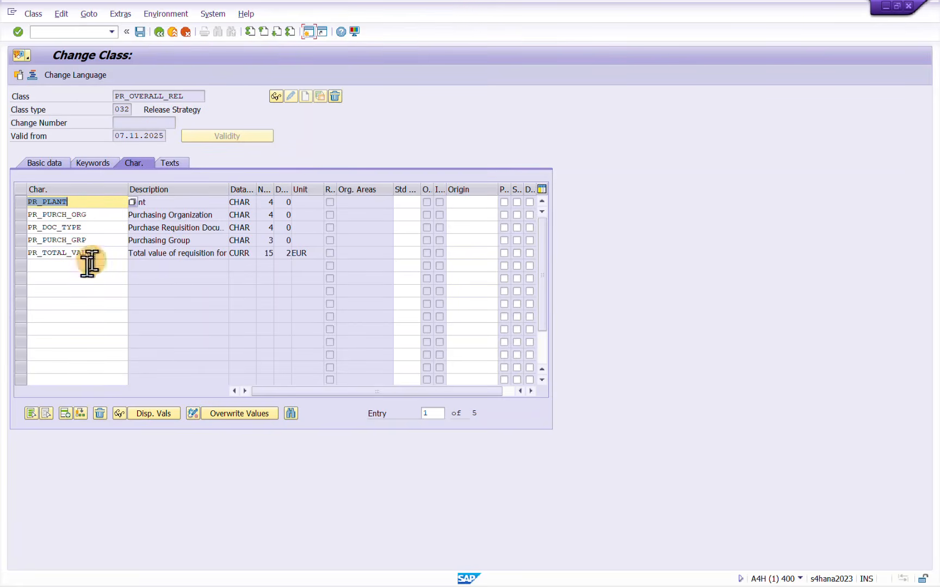
{"action": "left_click", "coordinate": [159, 32]}
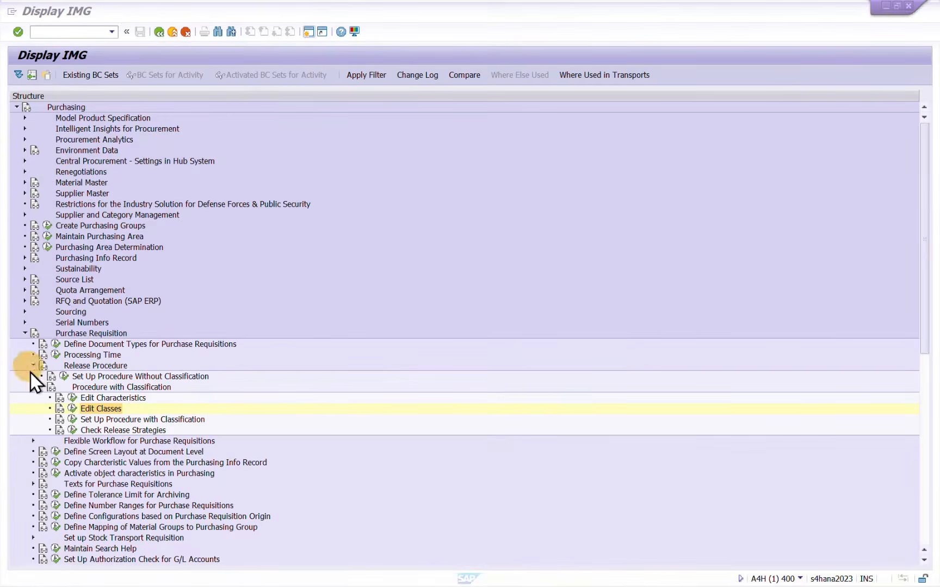
Open Edit Classes again and replace the class name with PR_ITEM_LVL_RS
{"action": "left_click", "coordinate": [72, 409]}
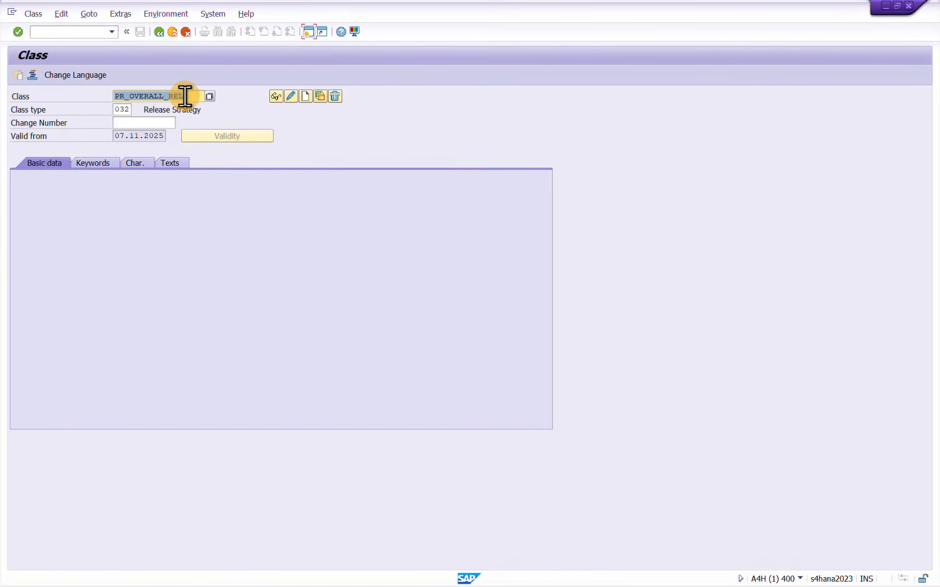
{"action": "left_click", "coordinate": [185, 96]}
{"action": "key", "text": "BackSpace"}
{"action": "key", "text": "BackSpace"}
{"action": "key", "text": "BackSpace"}
{"action": "key", "text": "BackSpace"}
{"action": "key", "text": "BackSpace"}
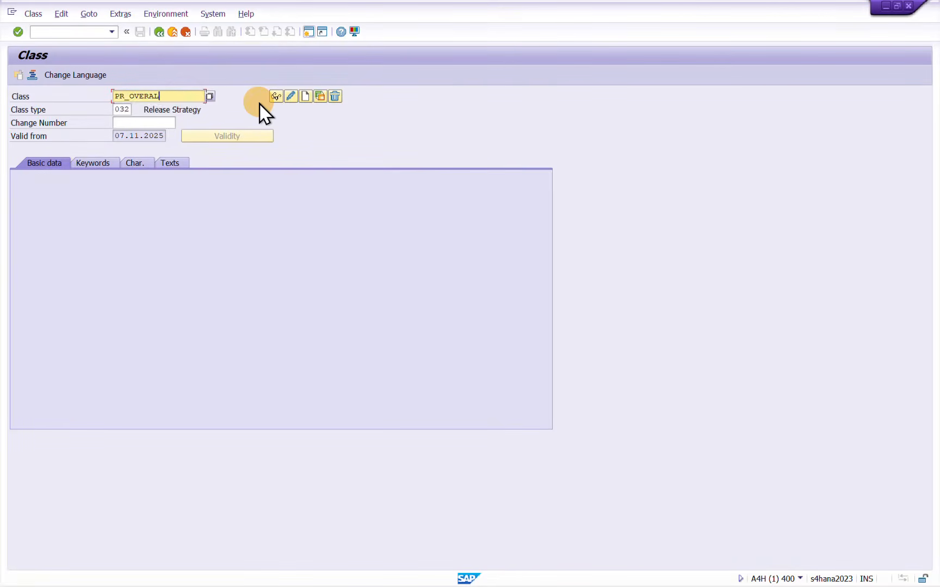
{"action": "key", "text": "BackSpace"}
{"action": "key", "text": "BackSpace"}
{"action": "key", "text": "BackSpace"}
{"action": "key", "text": "BackSpace"}
{"action": "key", "text": "BackSpace"}
{"action": "key", "text": "BackSpace"}
{"action": "type", "text": "ITEM_LVL_RS"}
{"action": "key", "text": "Return"}
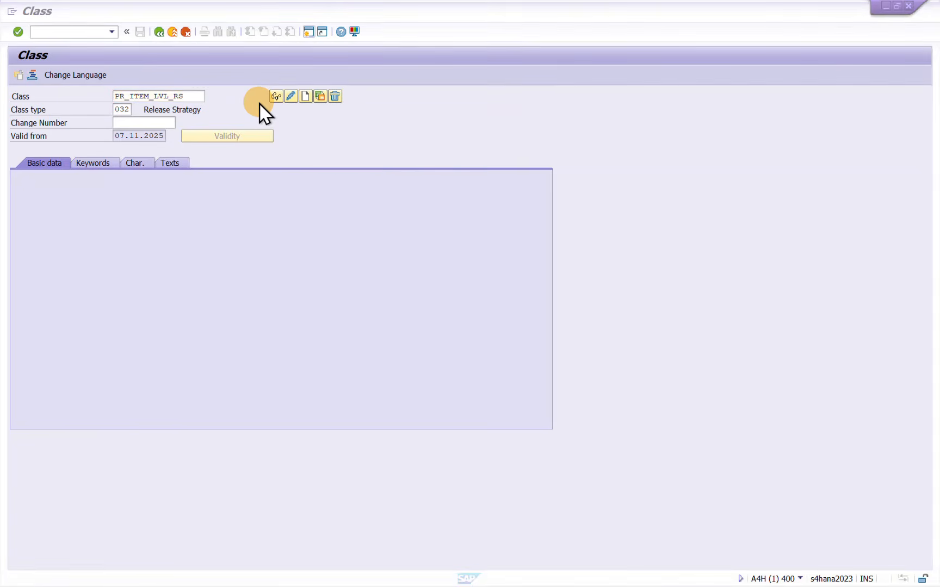
Copy the class name PR_ITEM_LVL_RS into the Notepad notes, two lines below the Class heading
{"action": "key", "text": "alt+Tab"}
{"action": "left_click", "coordinate": [405, 331]}
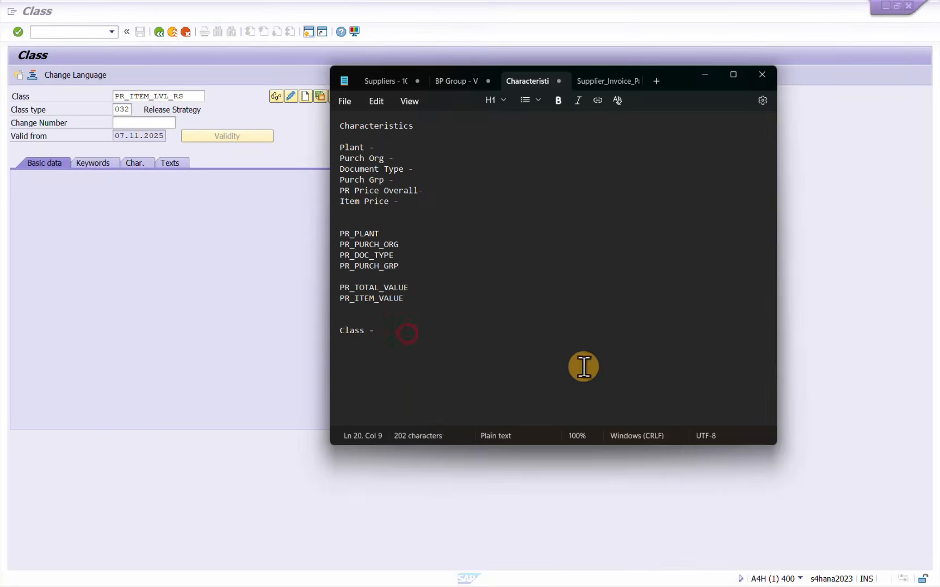
{"action": "key", "text": "Return"}
{"action": "key", "text": "Return"}
{"action": "type", "text": "PR_ITEM_LVL_RS"}
{"action": "left_click", "coordinate": [406, 343]}
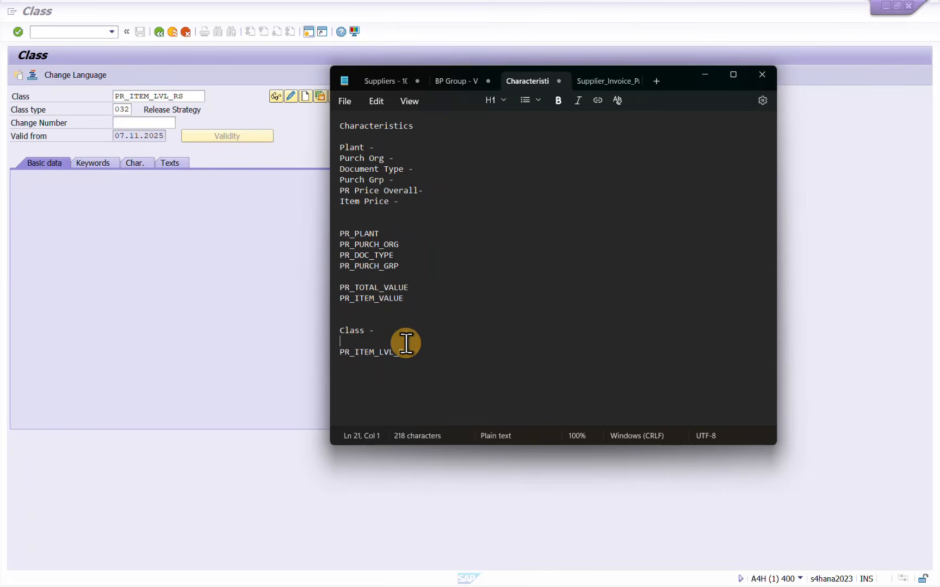
Recall the class name PR_OVERALL_Rel in the Class field and copy it to the empty line below the Class heading in Notepad
{"action": "left_click", "coordinate": [201, 96]}
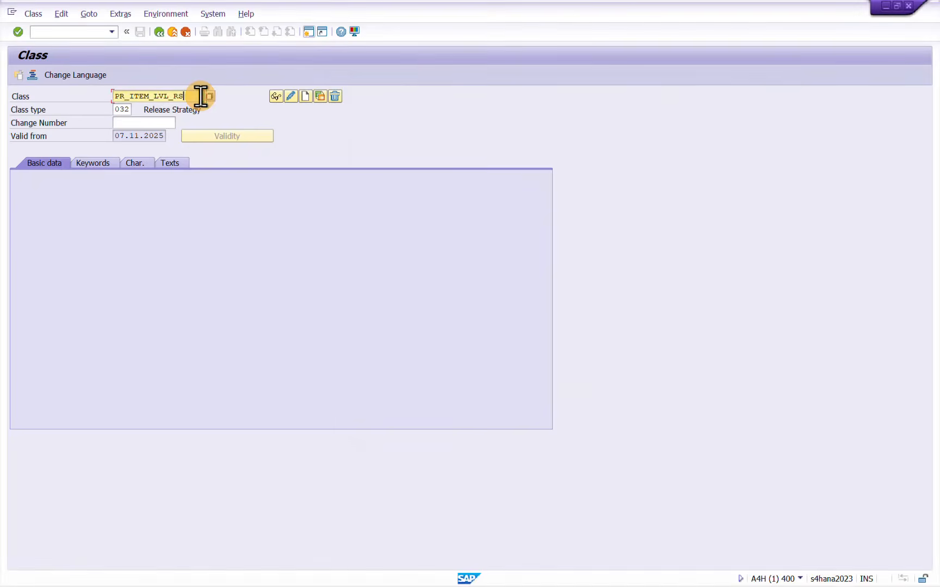
{"action": "double_click", "coordinate": [200, 96]}
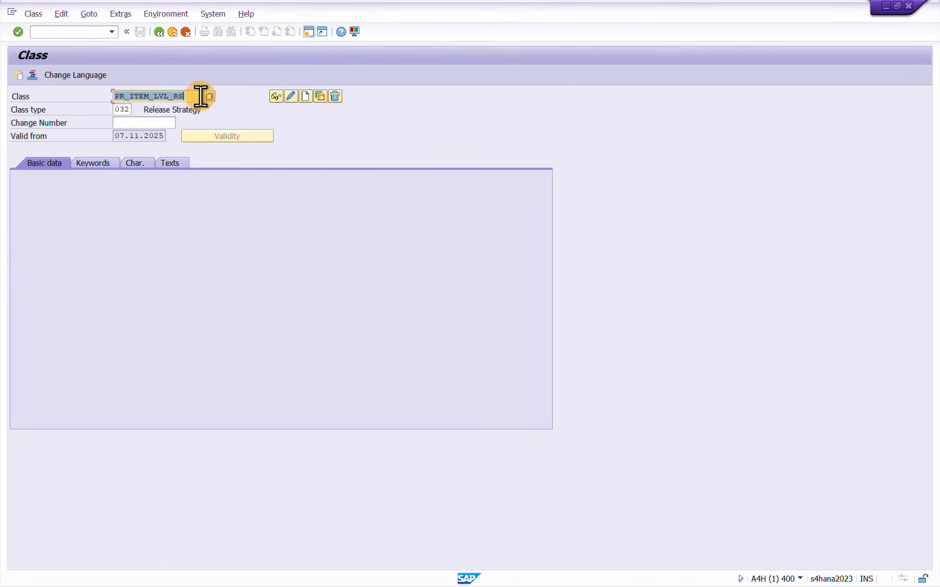
{"action": "key", "text": "Delete"}
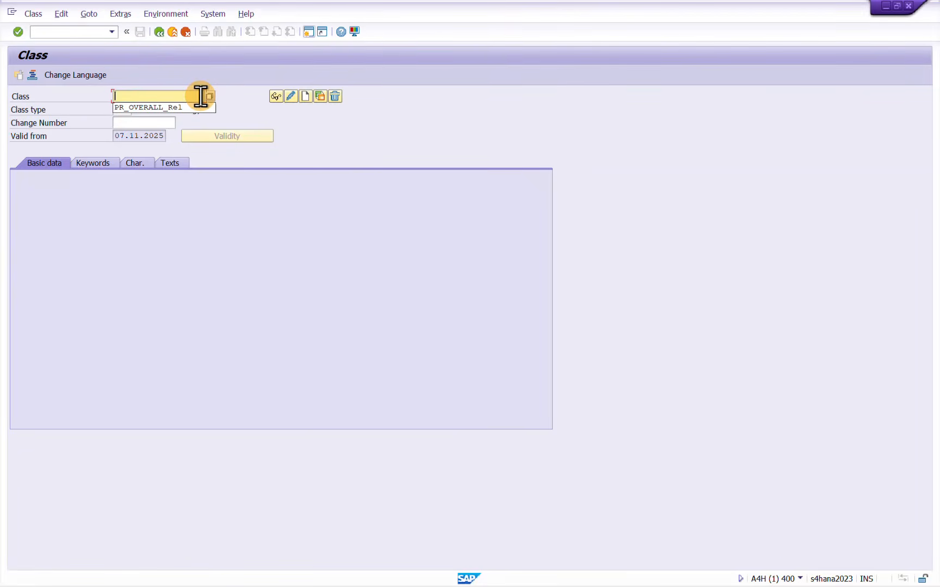
{"action": "key", "text": "Down"}
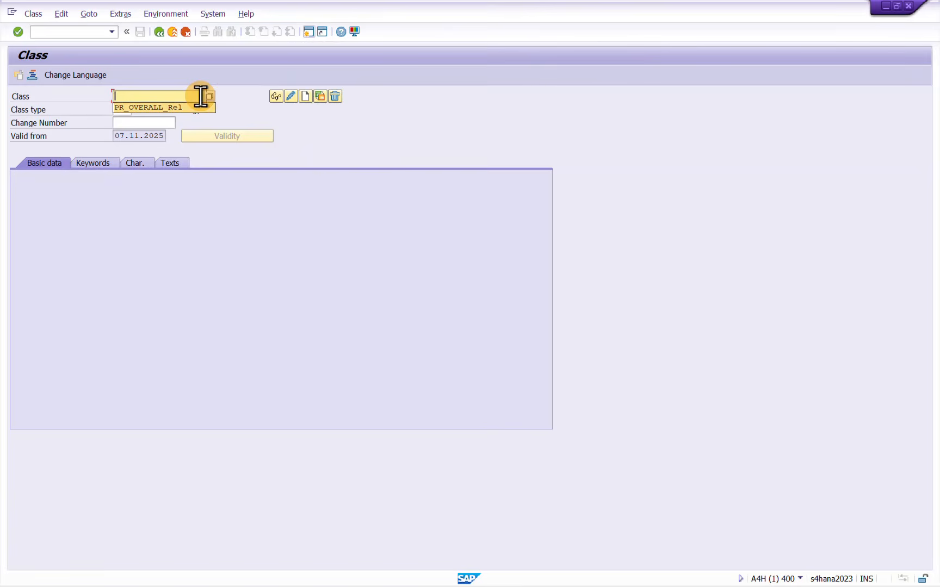
{"action": "key", "text": "ctrl+a"}
{"action": "key", "text": "ctrl+c"}
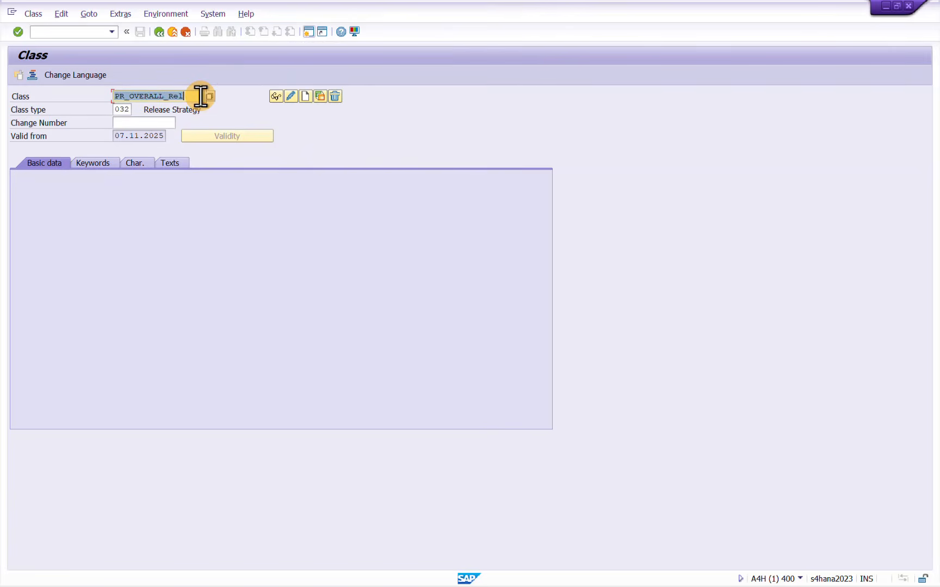
{"action": "key", "text": "ctrl+n"}
{"action": "key", "text": "alt+Tab"}
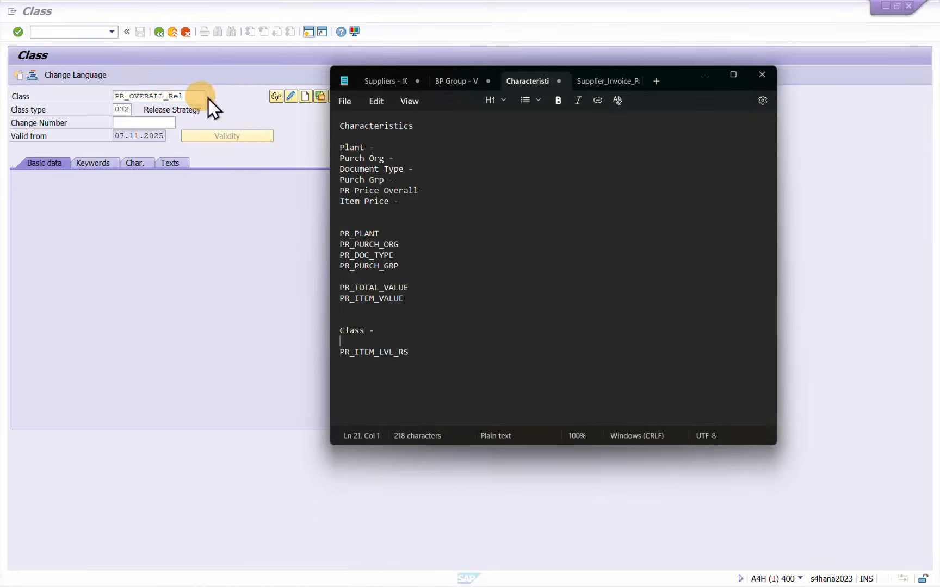
{"action": "key", "text": "ctrl+v"}
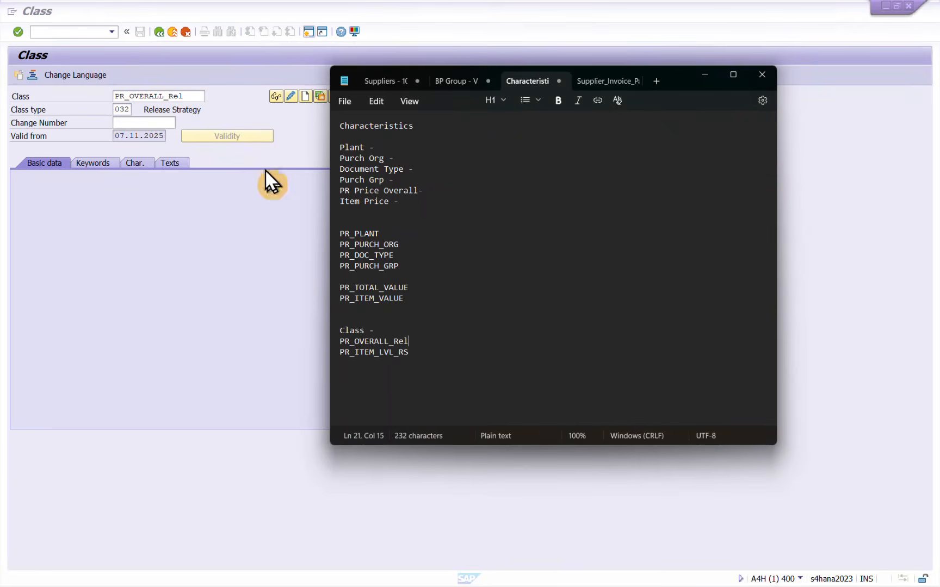
Copy PR_ITEM_LVL_RS from the Notepad notes into the SAP Class field and start creating the class with type 032
{"action": "left_click", "coordinate": [419, 352]}
{"action": "left_click_drag", "start_coordinate": [419, 352], "coordinate": [326, 349]}
{"action": "key", "text": "ctrl+c"}
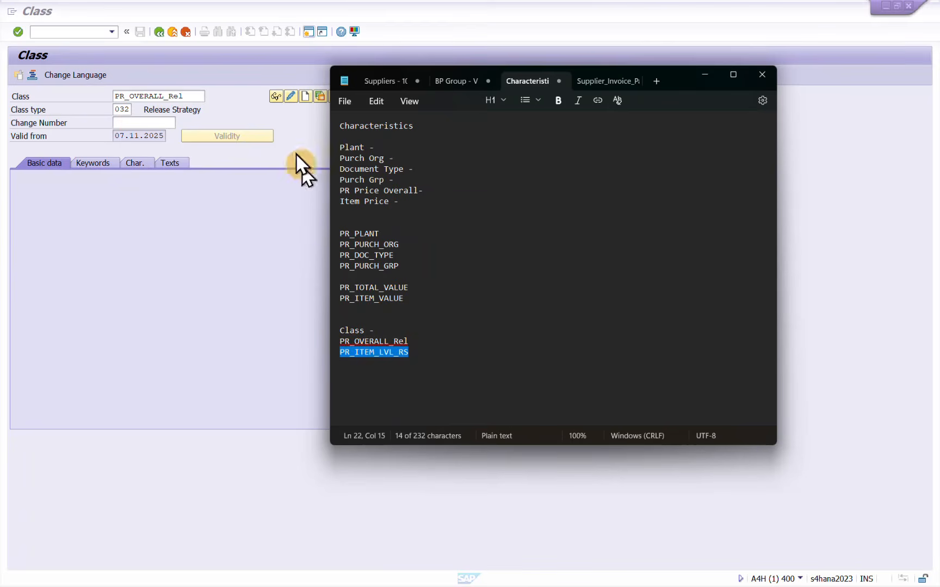
{"action": "left_click", "coordinate": [194, 95]}
{"action": "double_click", "coordinate": [195, 96]}
{"action": "key", "text": "ctrl+v"}
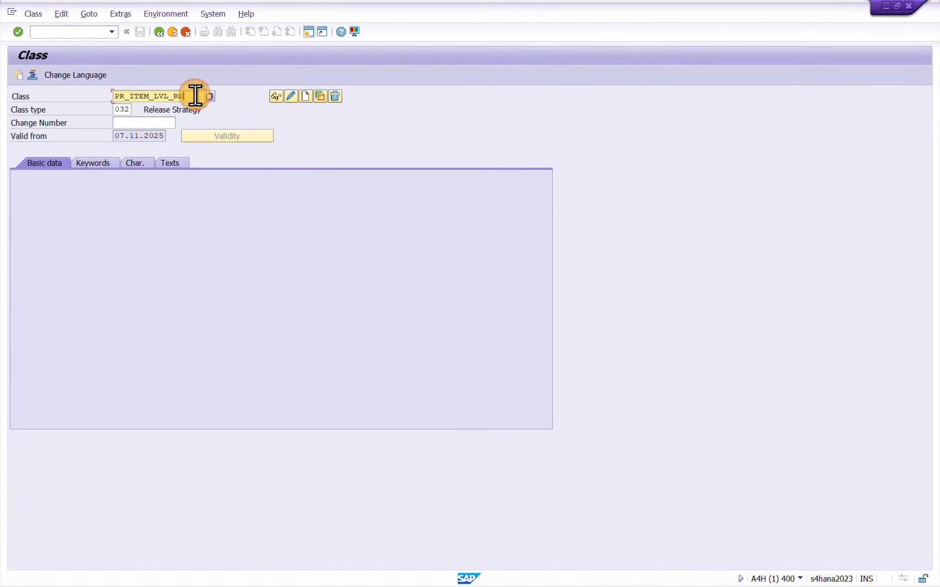
{"action": "key", "text": "Return"}
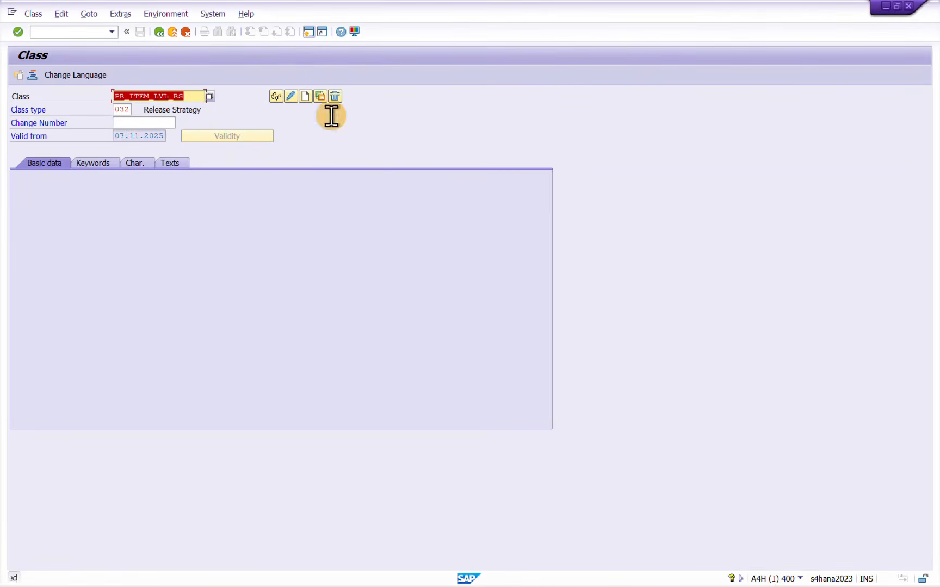
{"action": "left_click", "coordinate": [306, 97]}
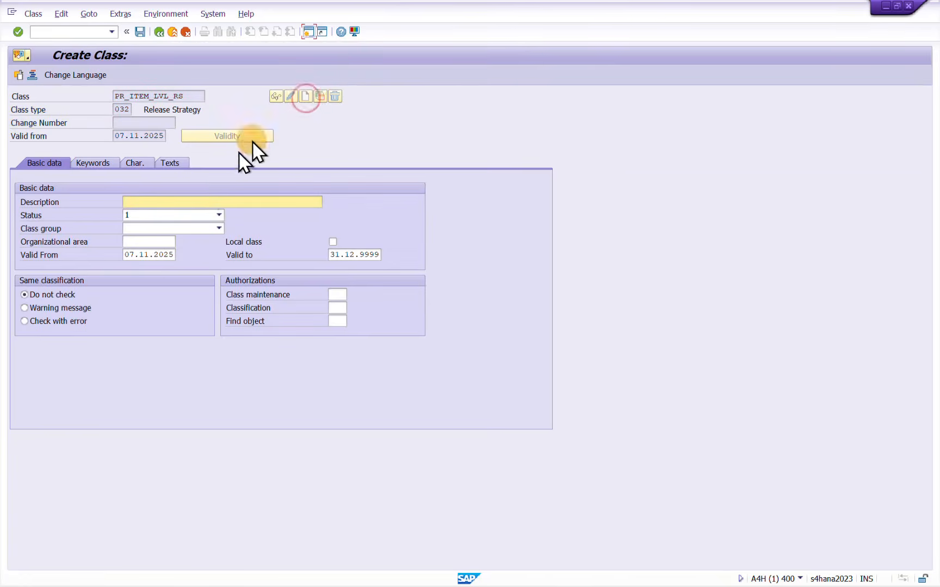
Enter PR_ITEM_LVL_RS as the description in the basic data of the new class
{"action": "left_click", "coordinate": [170, 202]}
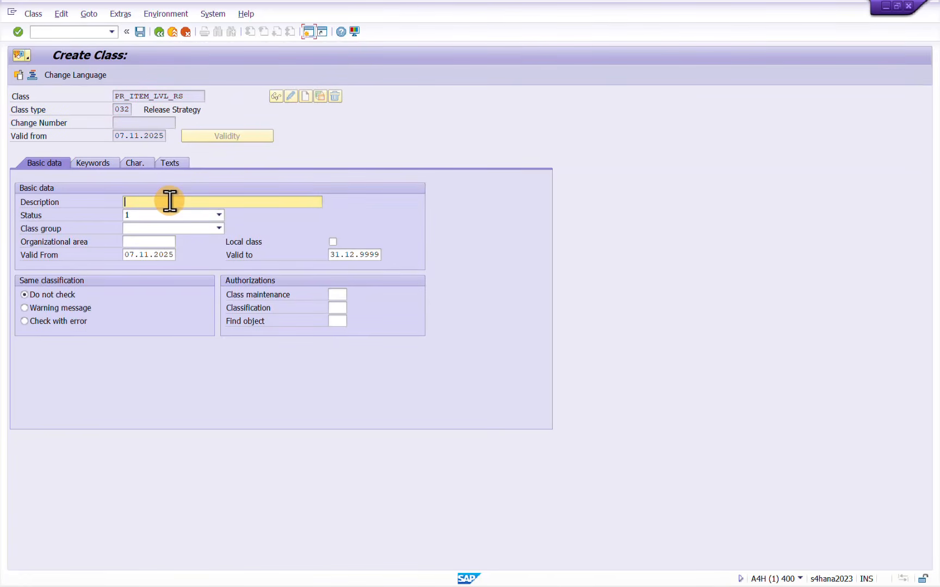
{"action": "type", "text": "PR"}
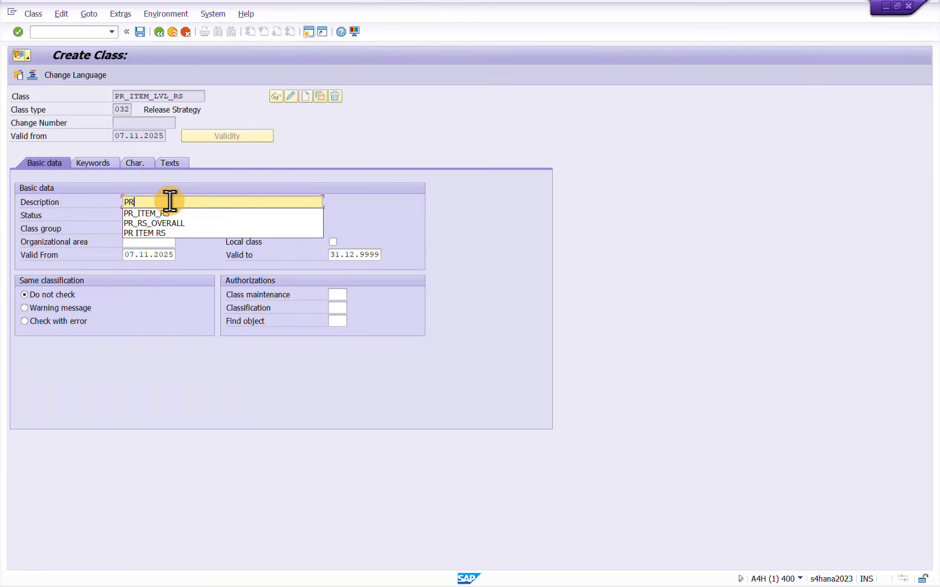
{"action": "key", "text": "Down"}
{"action": "key", "text": "Return"}
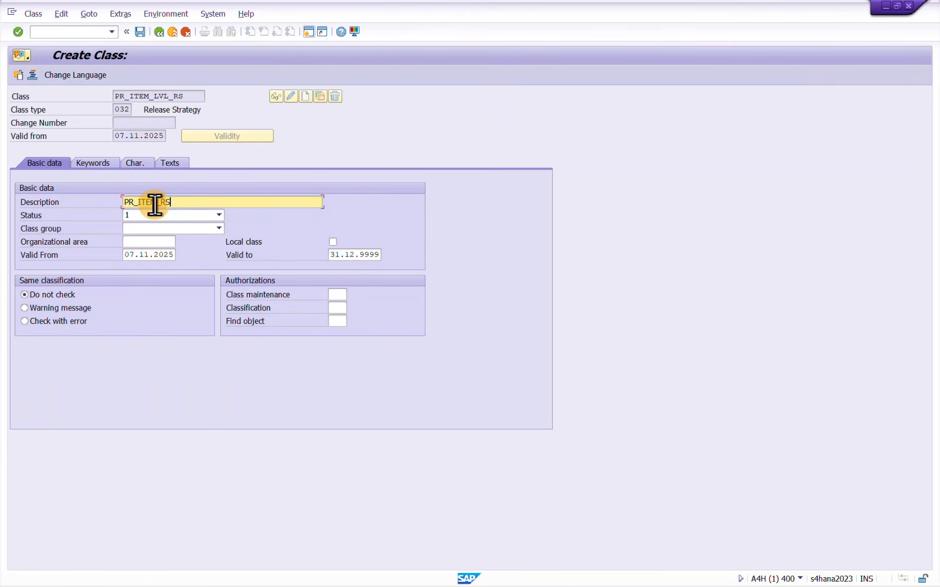
{"action": "left_click", "coordinate": [158, 202]}
{"action": "type", "text": "LVL_"}
{"action": "key", "text": "Return"}
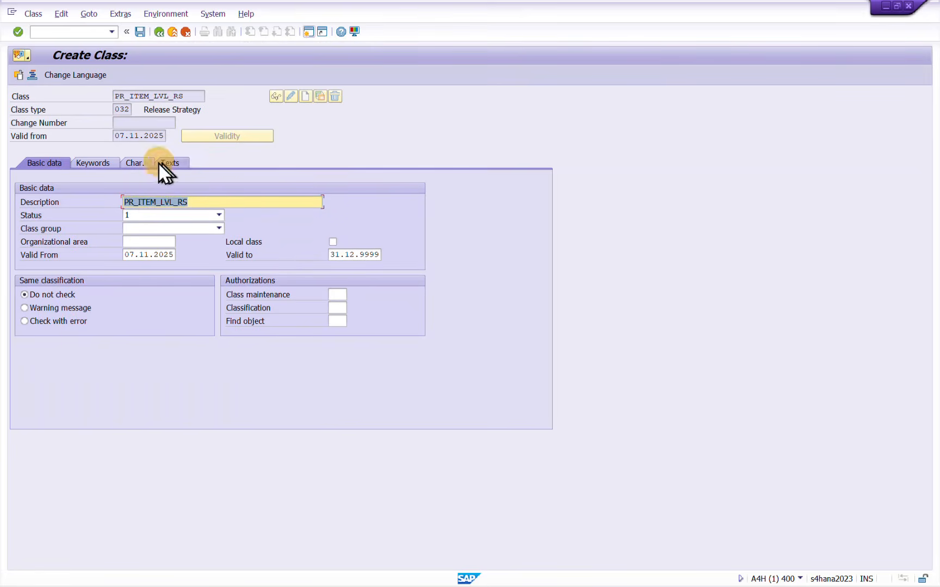
Assign the characteristics PR_PLANT, PR_PURCH_ORG, PR_DOC_TYPE and PR_PURCH_GRP from the Notepad list to the class
{"action": "left_click", "coordinate": [129, 162]}
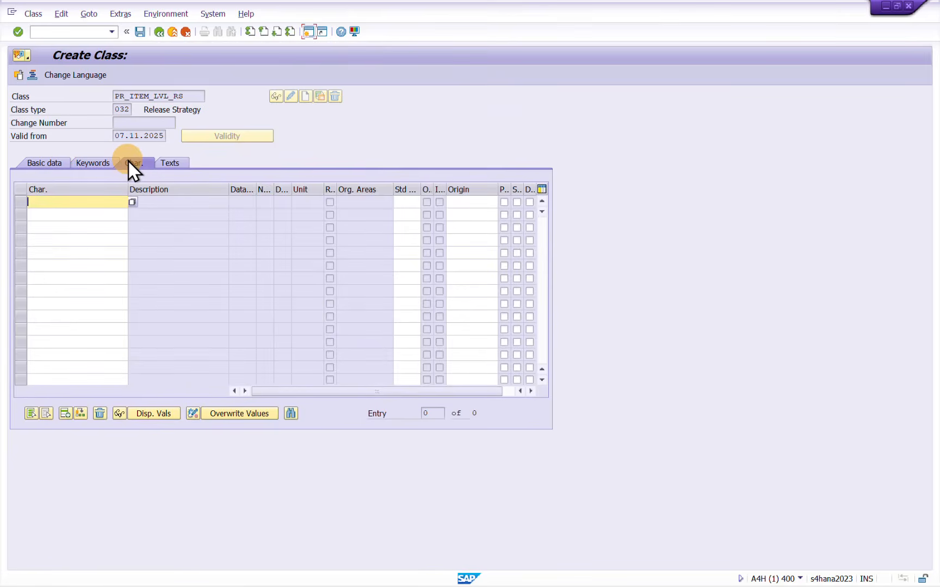
{"action": "key", "text": "alt+Tab"}
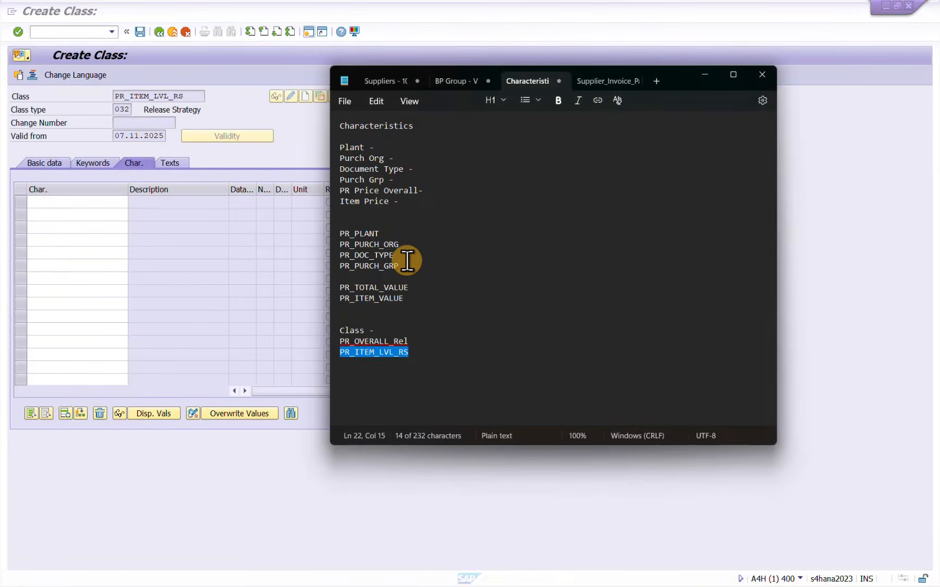
{"action": "left_click", "coordinate": [405, 265]}
{"action": "left_click_drag", "start_coordinate": [404, 266], "coordinate": [329, 244]}
{"action": "key", "text": "ctrl+c"}
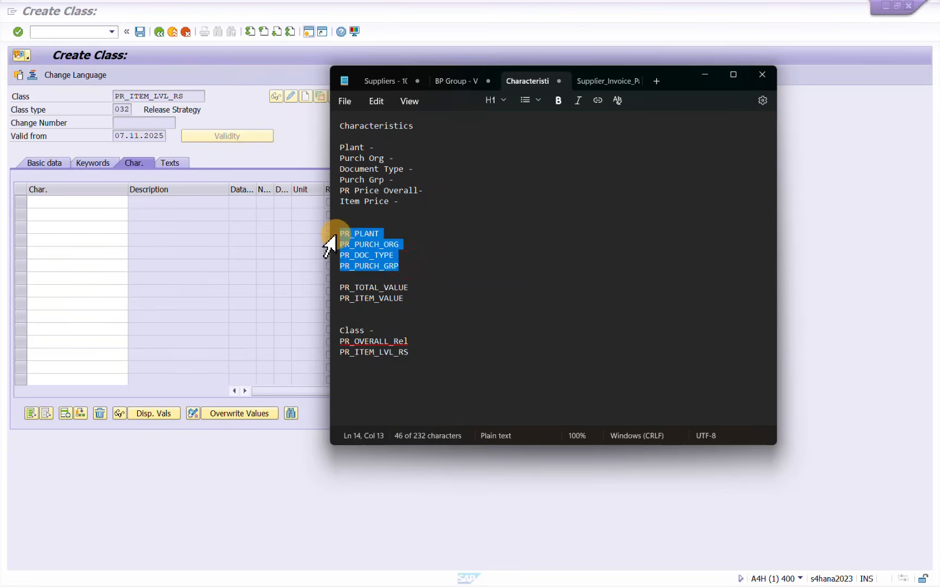
{"action": "left_click", "coordinate": [57, 201]}
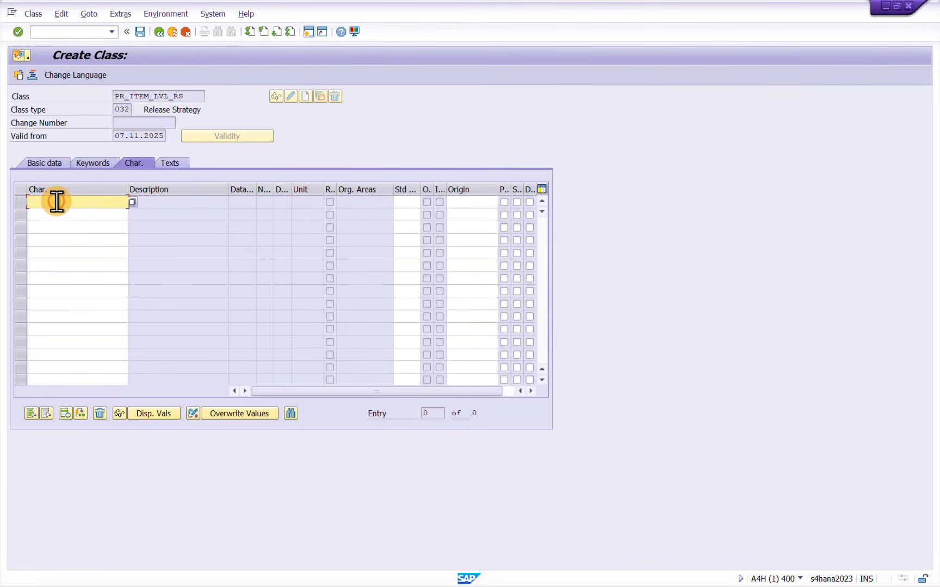
{"action": "key", "text": "ctrl+v"}
Add the characteristic PR_ITEM_VALUE from the Notepad list below PR_PURCH_GRP and save the class
{"action": "key", "text": "alt+Tab"}
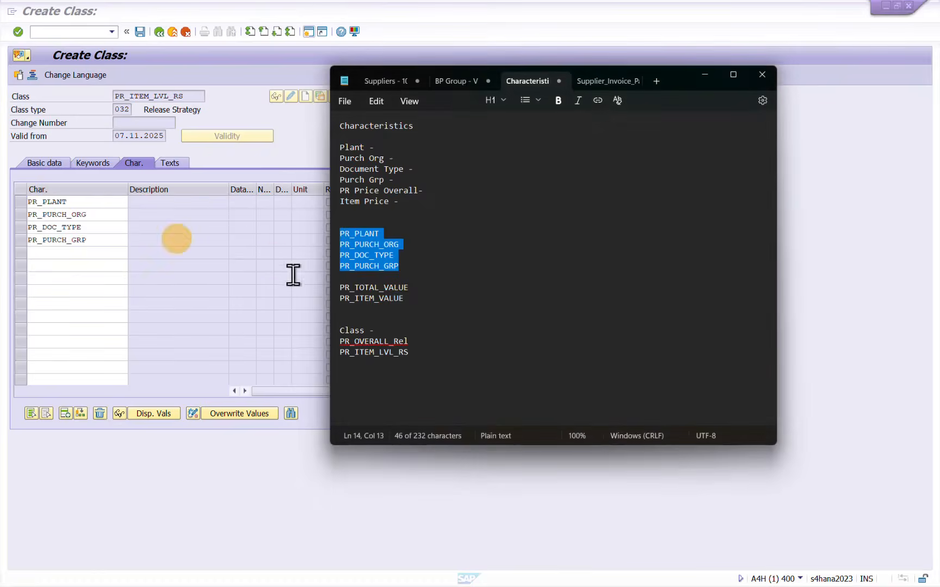
{"action": "left_click_drag", "start_coordinate": [405, 299], "coordinate": [336, 299]}
{"action": "key", "text": "ctrl+c"}
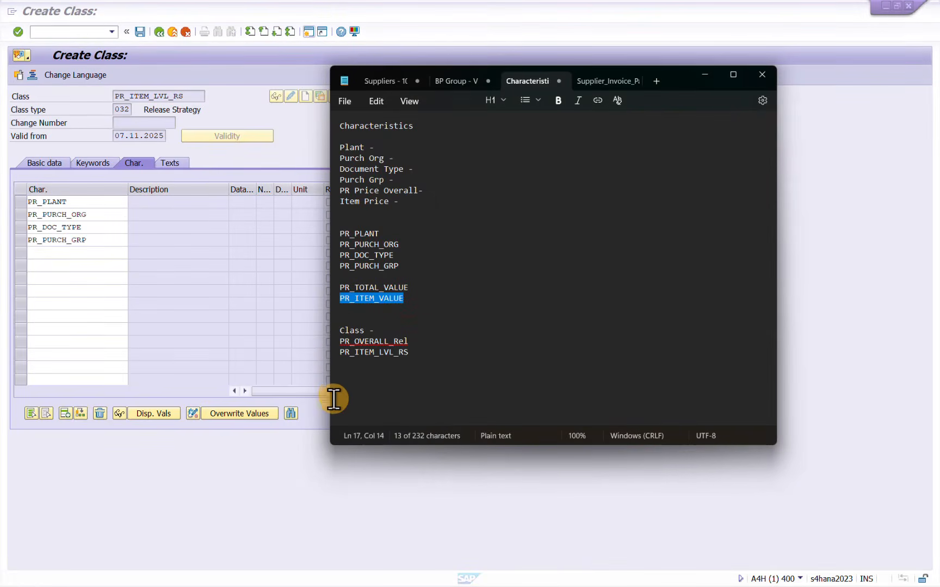
{"action": "left_click", "coordinate": [100, 252]}
{"action": "key", "text": "ctrl+v"}
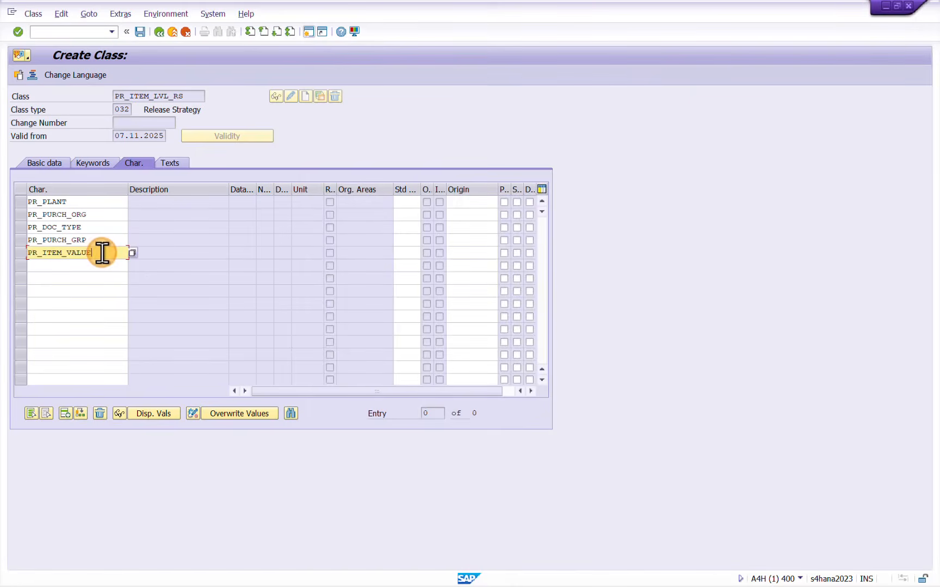
{"action": "key", "text": "Return"}
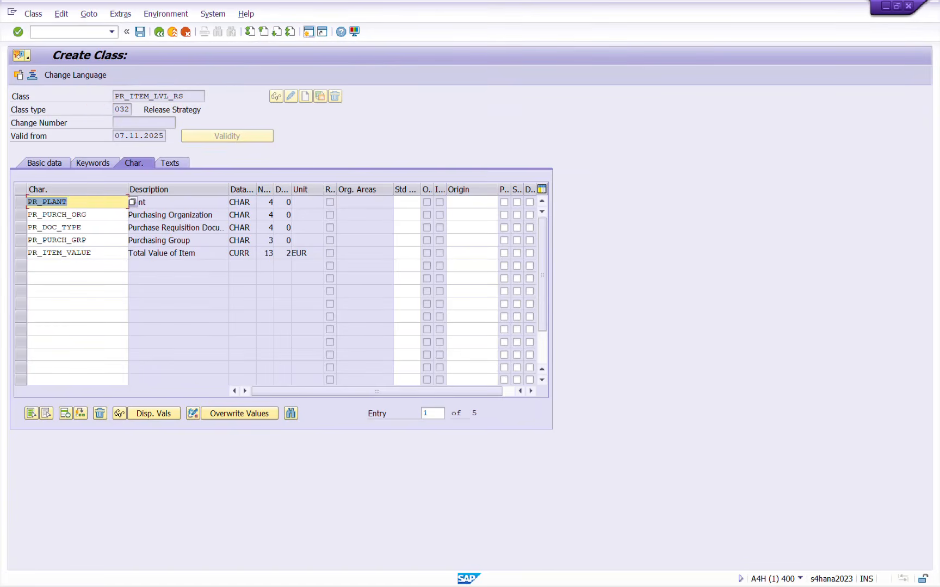
{"action": "left_click", "coordinate": [162, 257]}
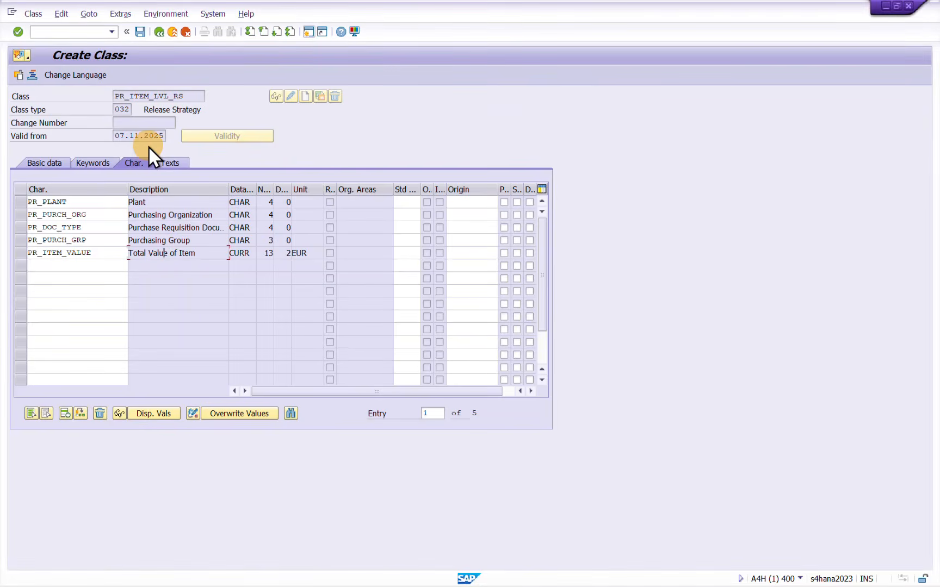
{"action": "left_click", "coordinate": [140, 31]}
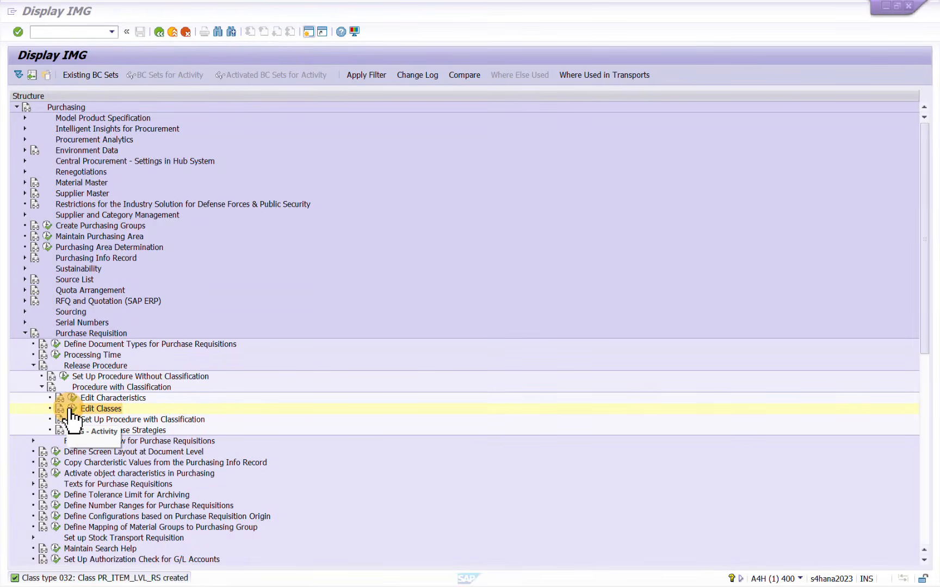
{"action": "key", "text": "alt+Tab"}
{"action": "left_click", "coordinate": [430, 294]}
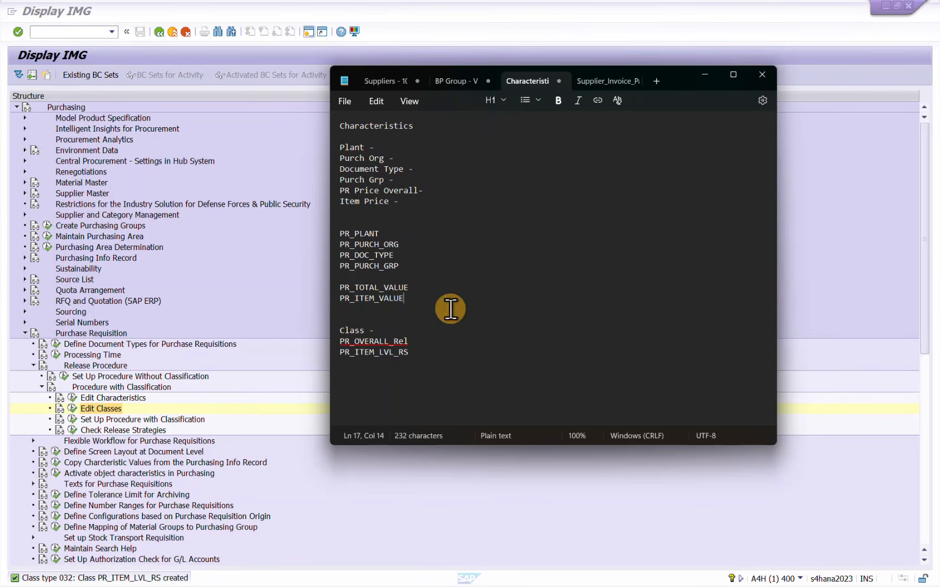
{"action": "left_click", "coordinate": [195, 409]}
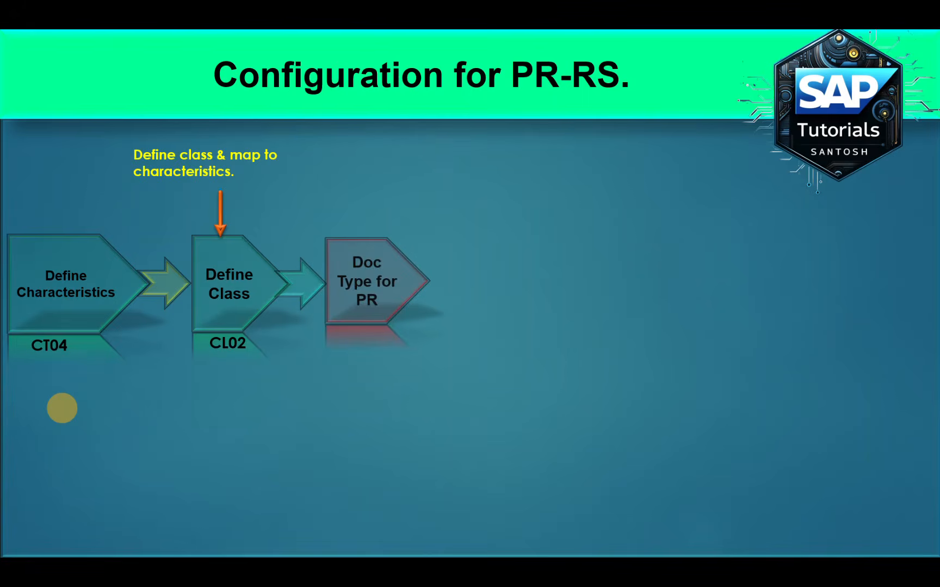
{"action": "key", "text": "alt+Tab"}
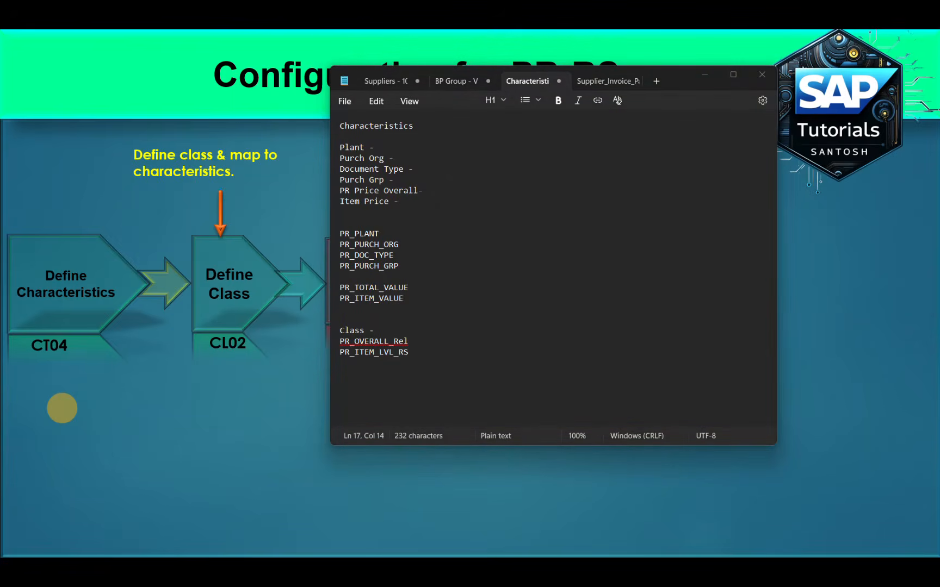
Return to the SAP IMG structure and open the activity Define Document Types for Purchase Requisitions
{"action": "key", "text": "alt+Tab"}
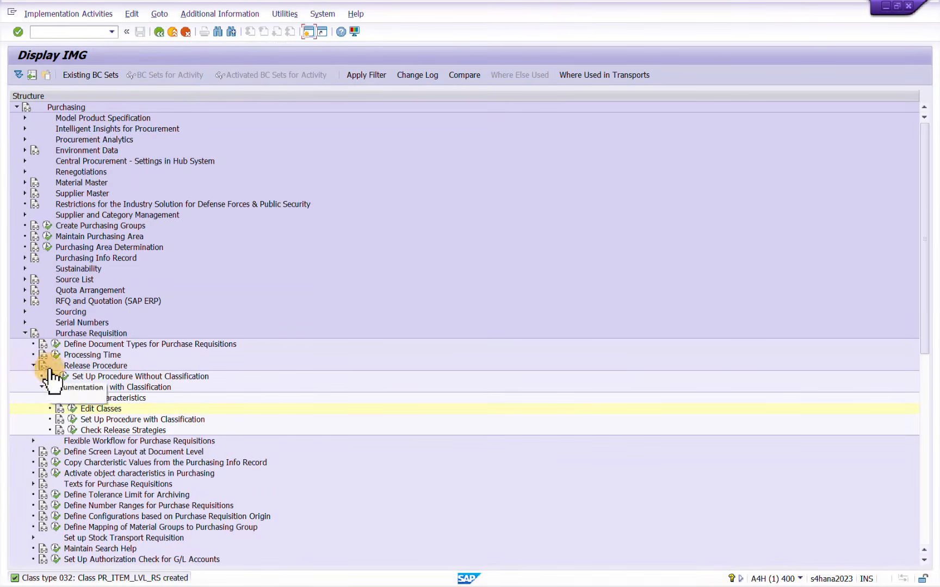
{"action": "left_click", "coordinate": [154, 345]}
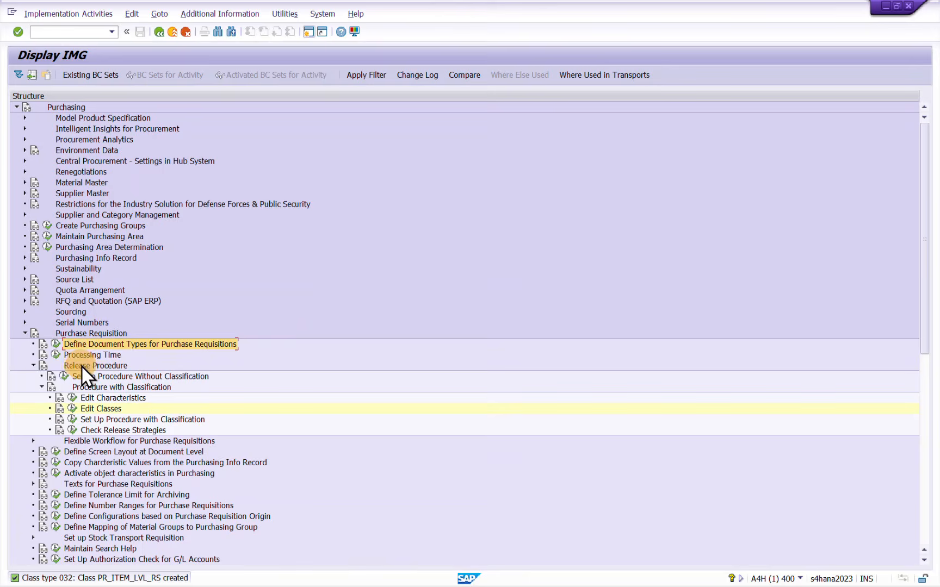
{"action": "left_click", "coordinate": [81, 345]}
{"action": "left_click", "coordinate": [55, 345]}
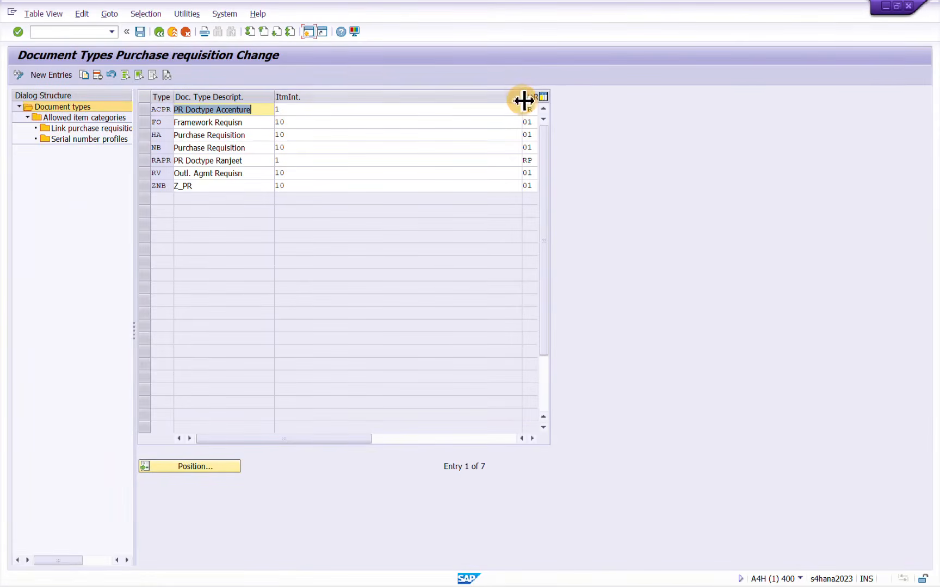
Narrow the item interval, internal and external number range, and field selection columns in the document types table
{"action": "left_click_drag", "start_coordinate": [522, 99], "coordinate": [313, 114]}
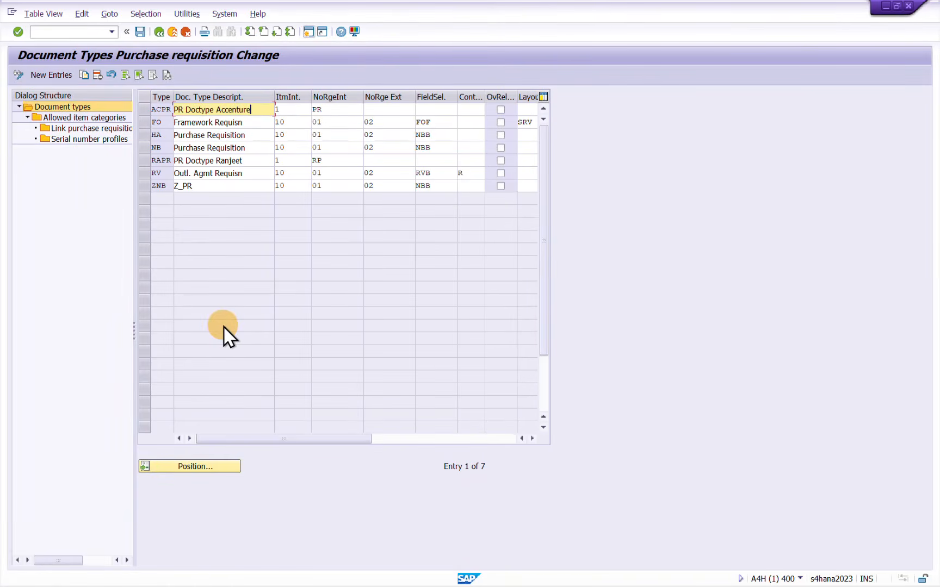
{"action": "left_click", "coordinate": [506, 94]}
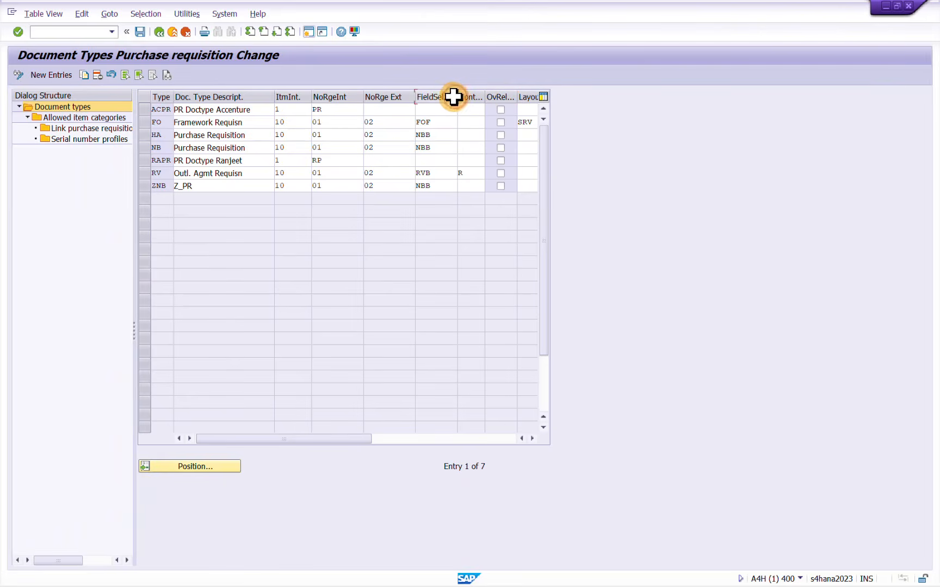
{"action": "left_click_drag", "start_coordinate": [457, 97], "coordinate": [384, 103]}
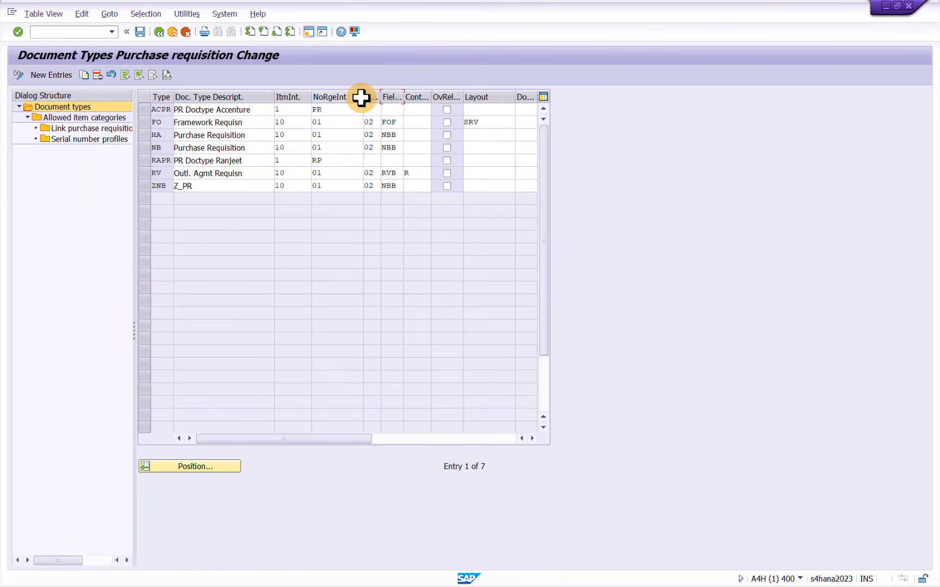
{"action": "left_click_drag", "start_coordinate": [363, 98], "coordinate": [326, 99]}
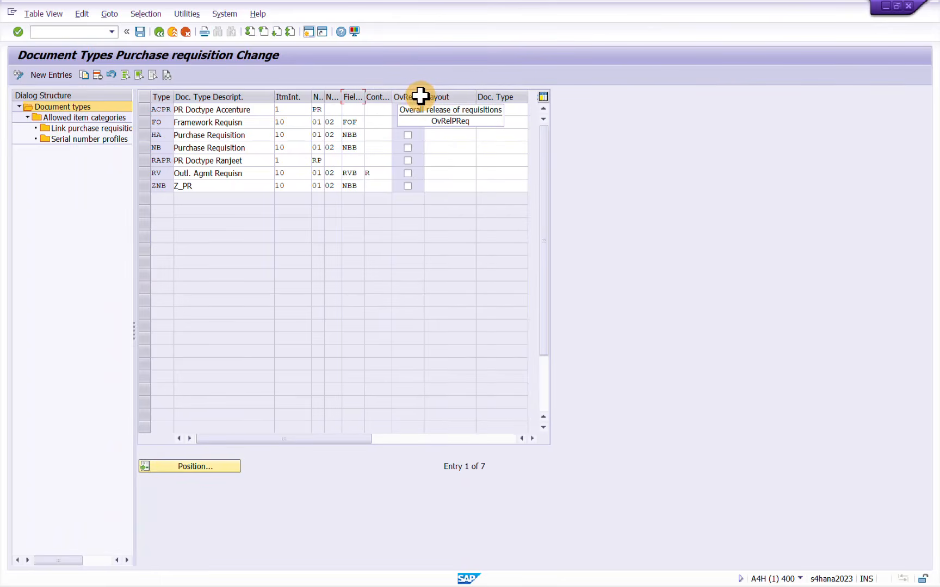
Widen the OvRelPReq column and enable overall release for requisition document type NB
{"action": "left_click_drag", "start_coordinate": [424, 97], "coordinate": [483, 98]}
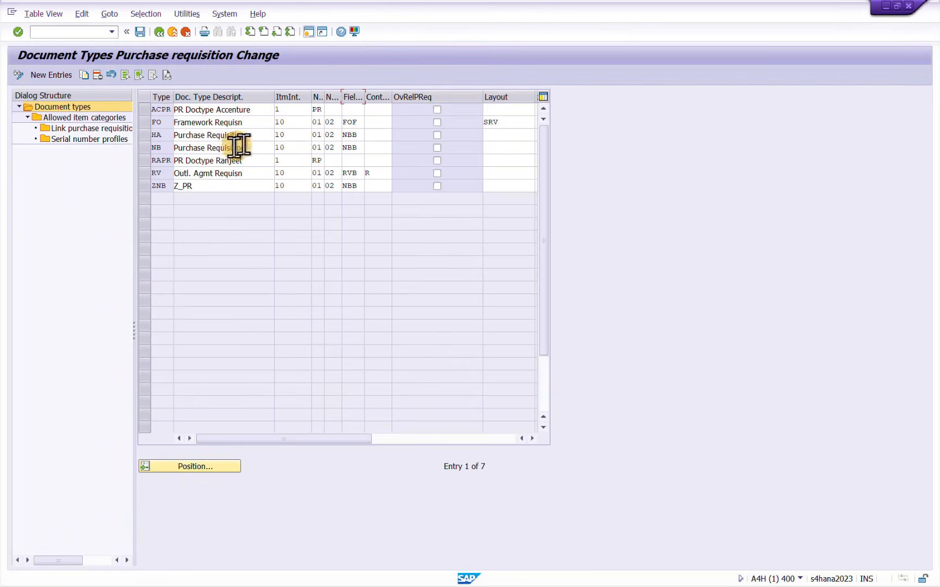
{"action": "left_click", "coordinate": [148, 151]}
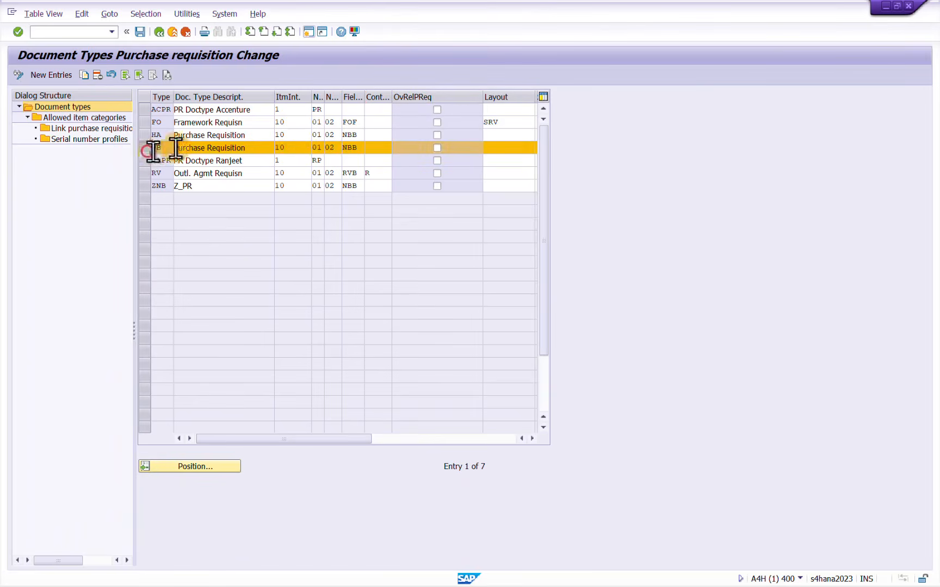
{"action": "left_click", "coordinate": [437, 146]}
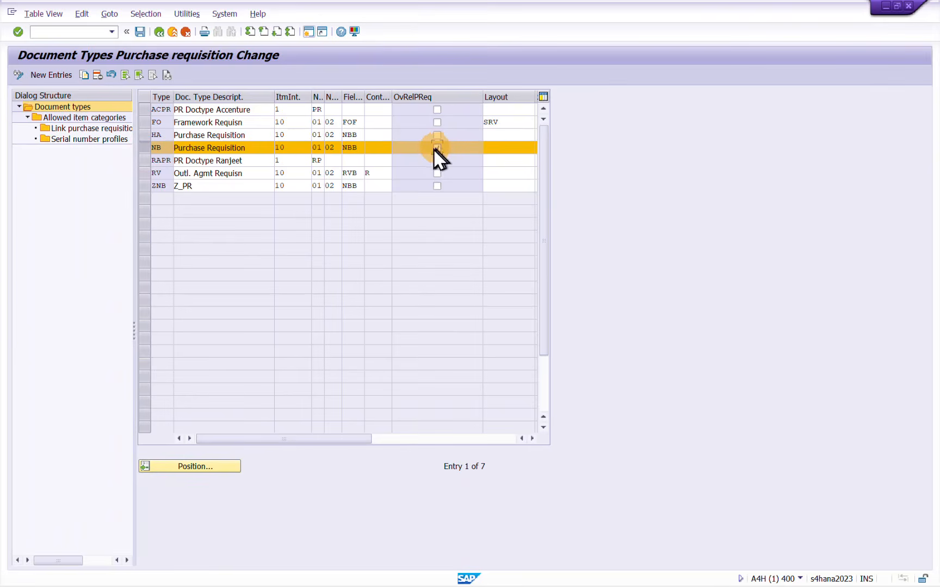
Select the ZNB row as well, leaving its overall release off, and save the document types table
{"action": "left_click", "coordinate": [148, 187]}
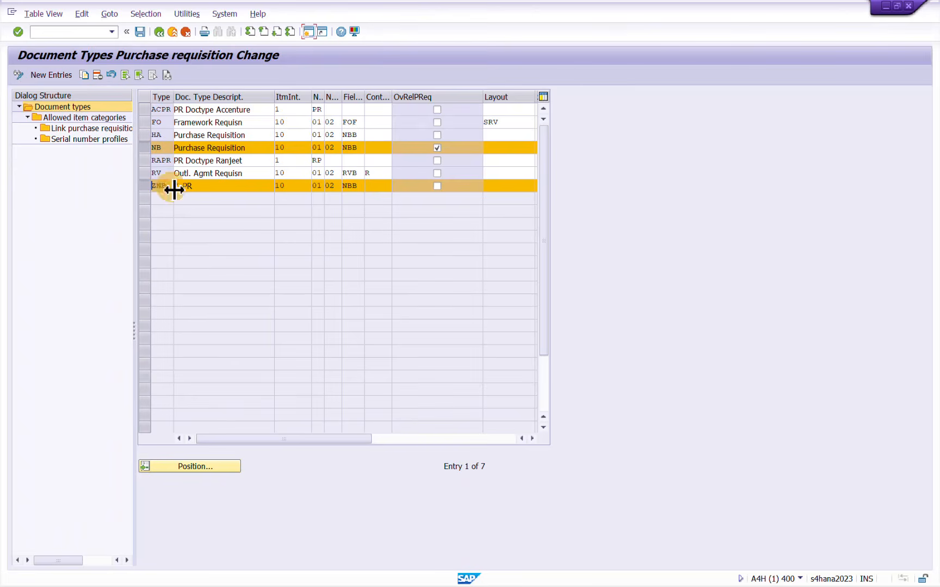
{"action": "left_click", "coordinate": [422, 188]}
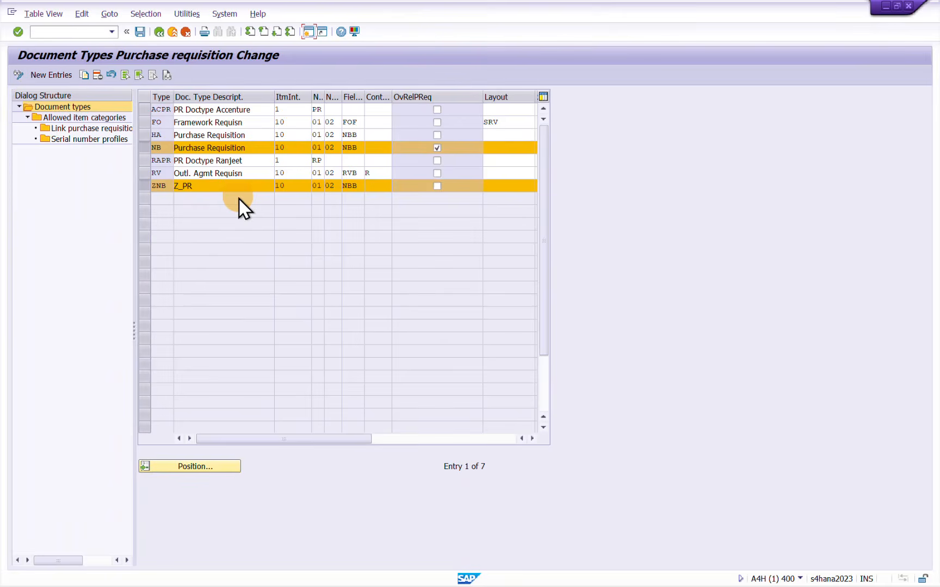
{"action": "left_click", "coordinate": [439, 98]}
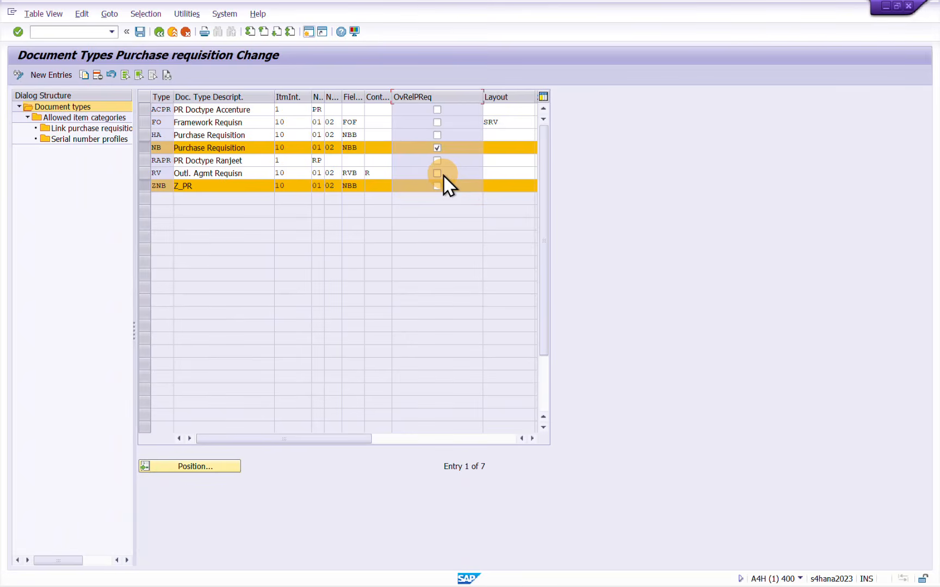
{"action": "left_click", "coordinate": [437, 147]}
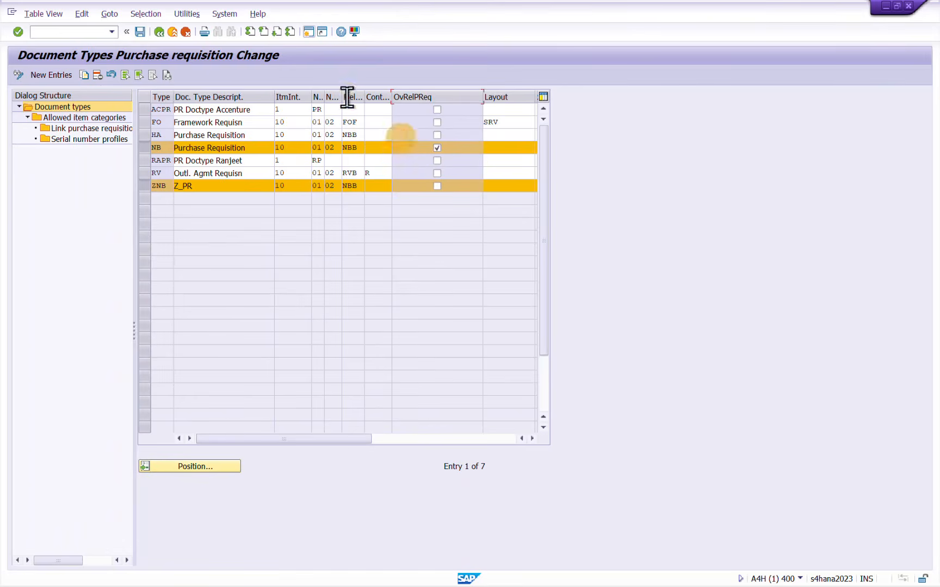
{"action": "left_click", "coordinate": [141, 33]}
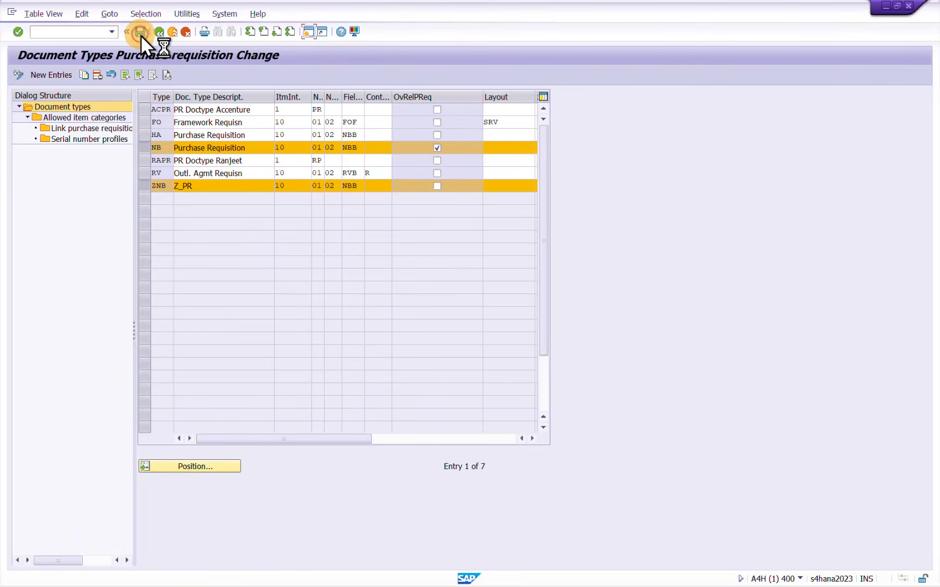
{"action": "left_click", "coordinate": [225, 205]}
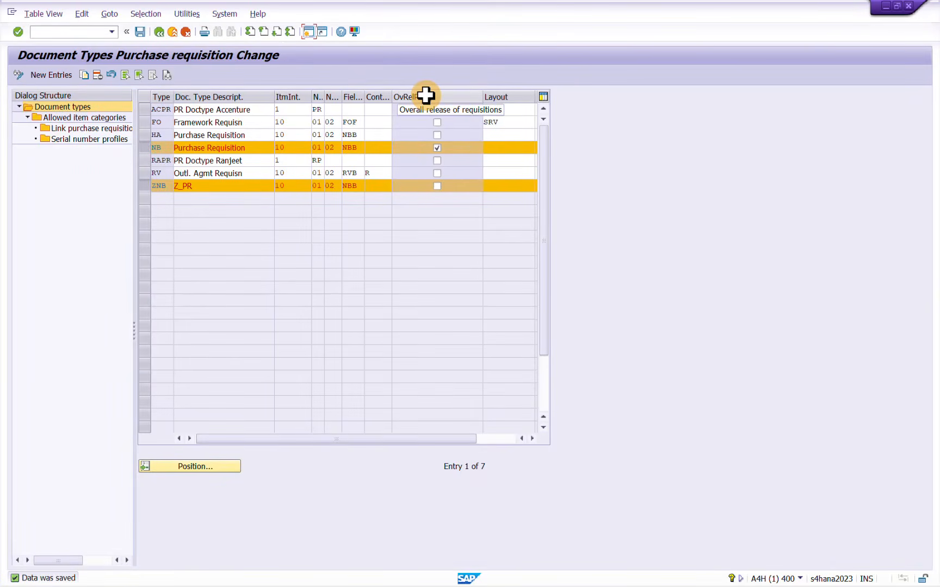
Return to the IMG structure and open the activity Set Up Procedure with Classification under Release Procedure
{"action": "left_click", "coordinate": [157, 32]}
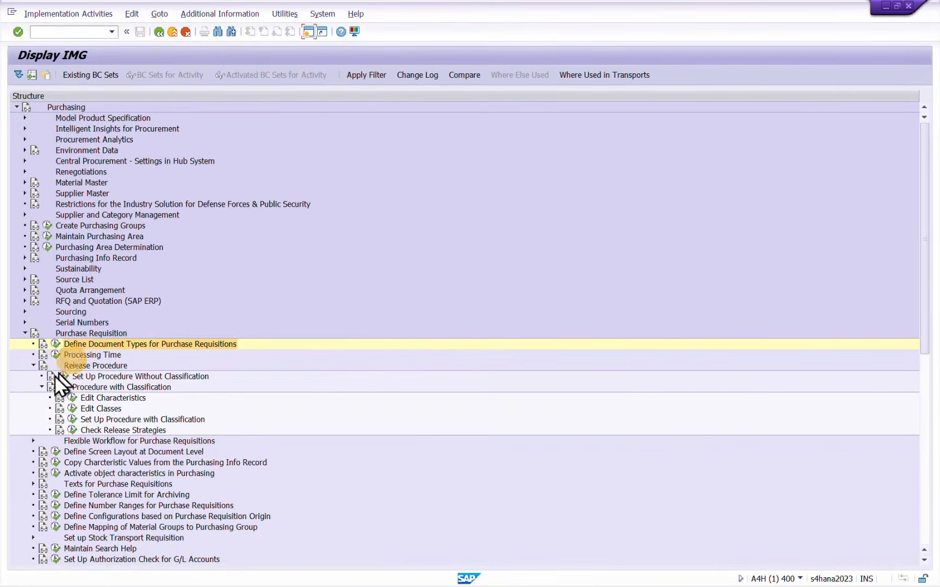
{"action": "left_click", "coordinate": [87, 365]}
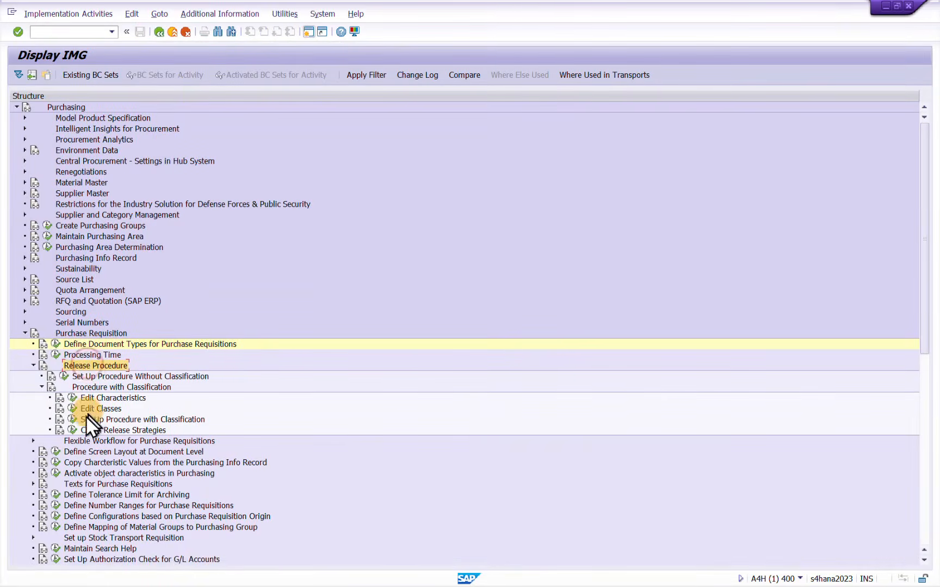
{"action": "left_click", "coordinate": [71, 419]}
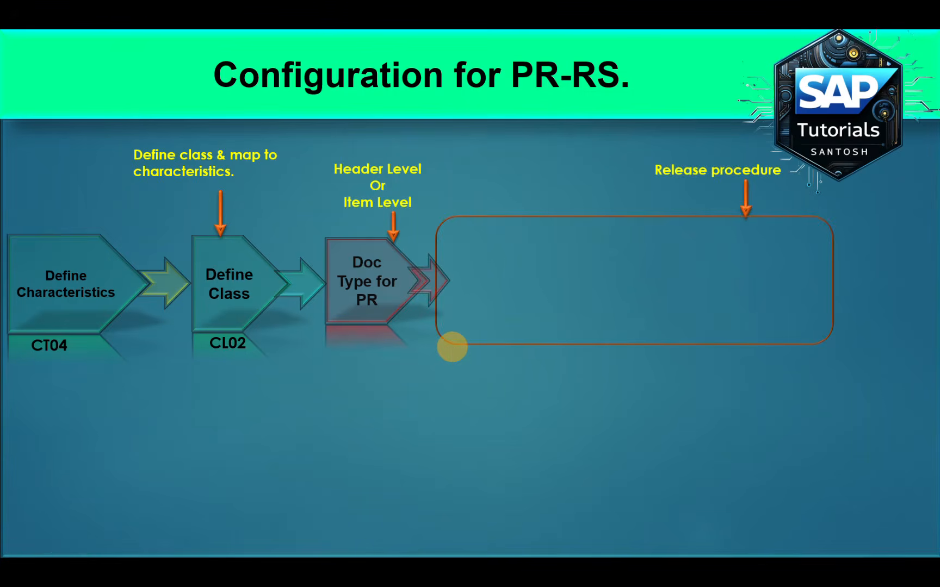
{"action": "key", "text": "Right"}
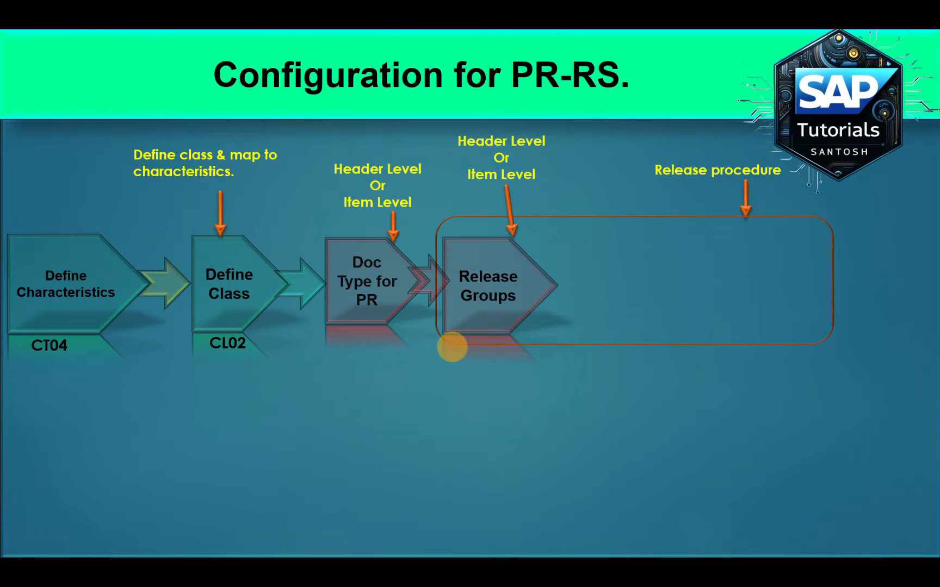
{"action": "key", "text": "alt+Tab"}
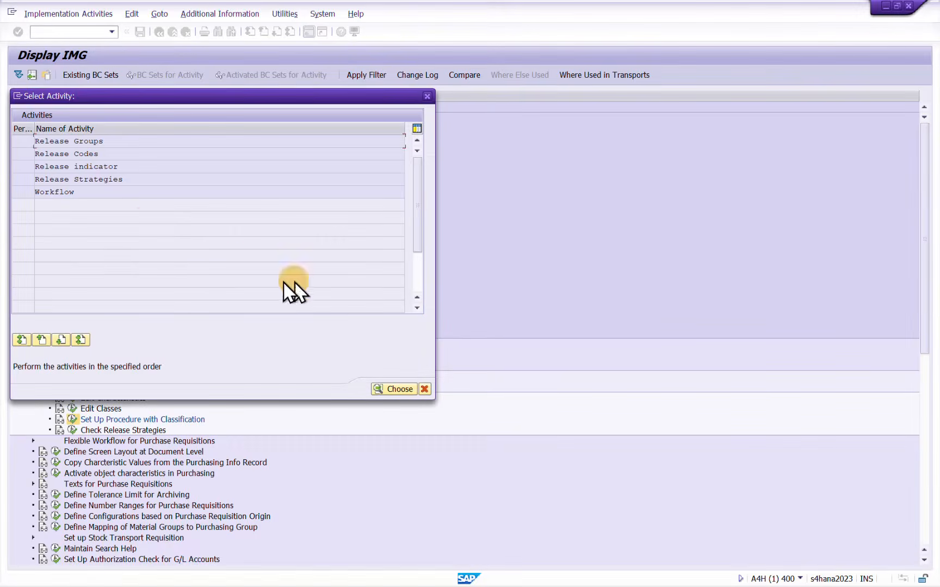
Open the release group activity and start a new entry with release group P3
{"action": "double_click", "coordinate": [94, 143]}
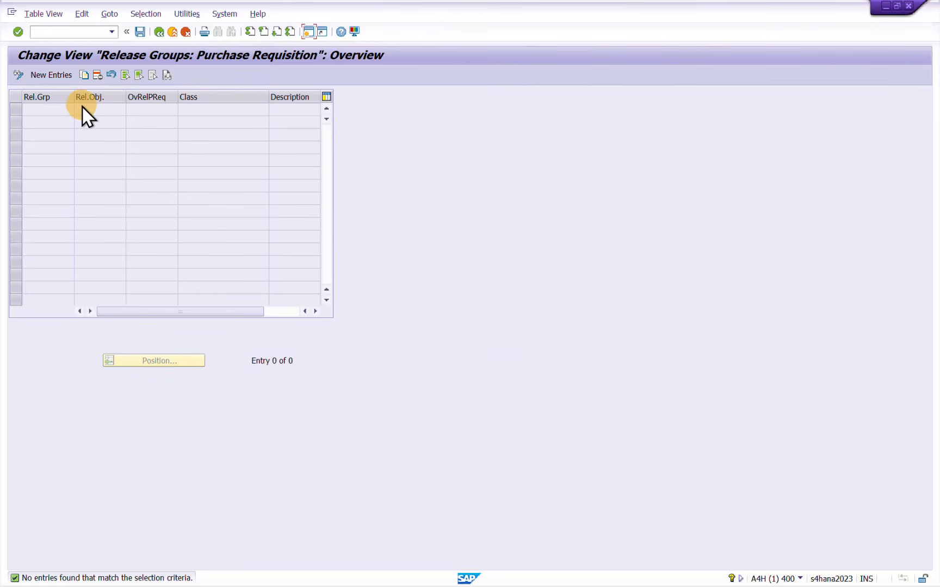
{"action": "left_click", "coordinate": [52, 76]}
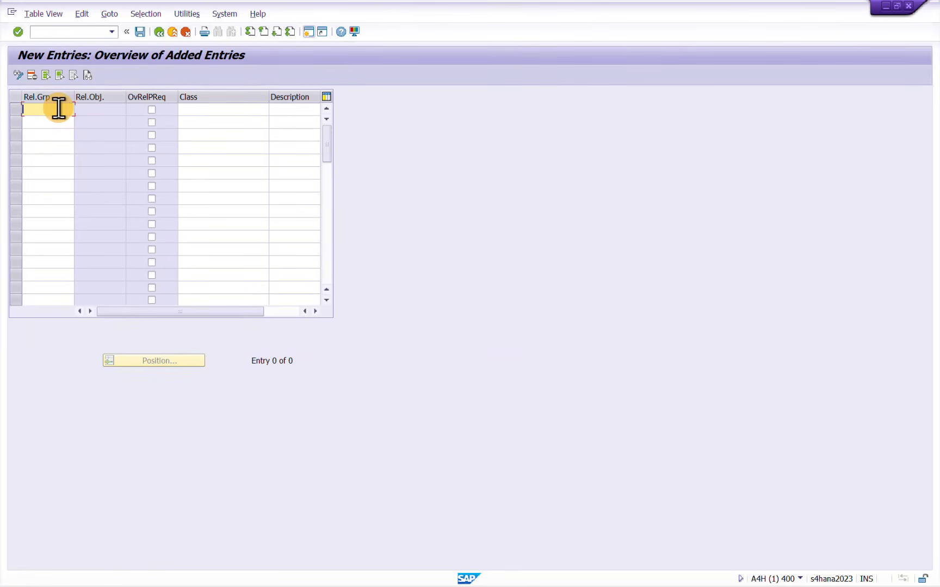
{"action": "left_click", "coordinate": [58, 109]}
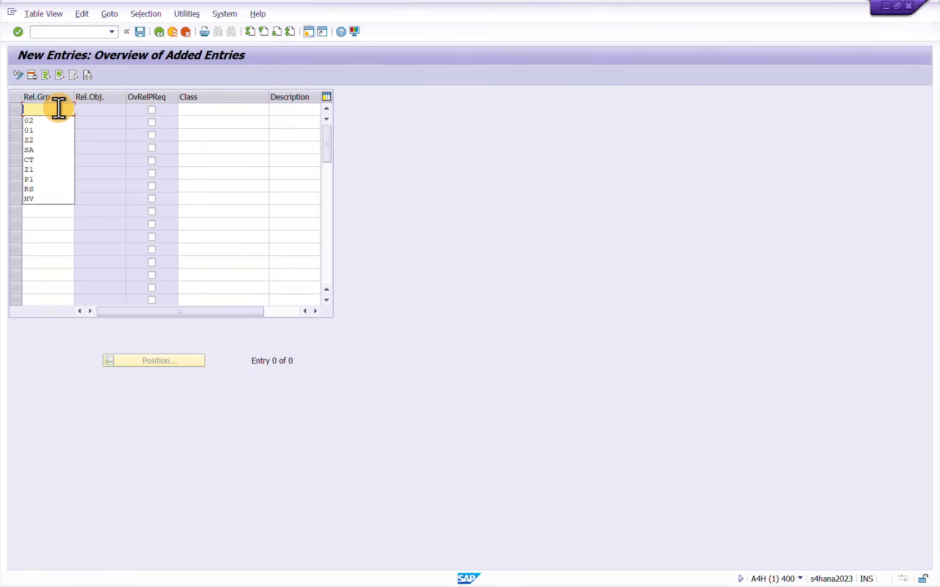
{"action": "type", "text": "0"}
{"action": "key", "text": "BackSpace"}
{"action": "type", "text": "P3"}
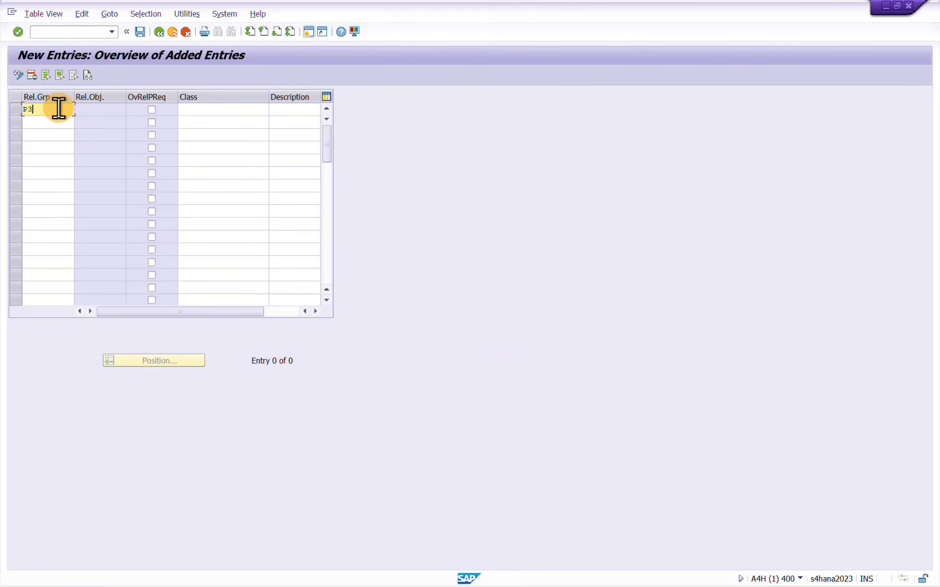
{"action": "key", "text": "Tab"}
Copy the class name PR_OVERALL_REL from the Notepad list into the class of release group P3
{"action": "left_click", "coordinate": [221, 110]}
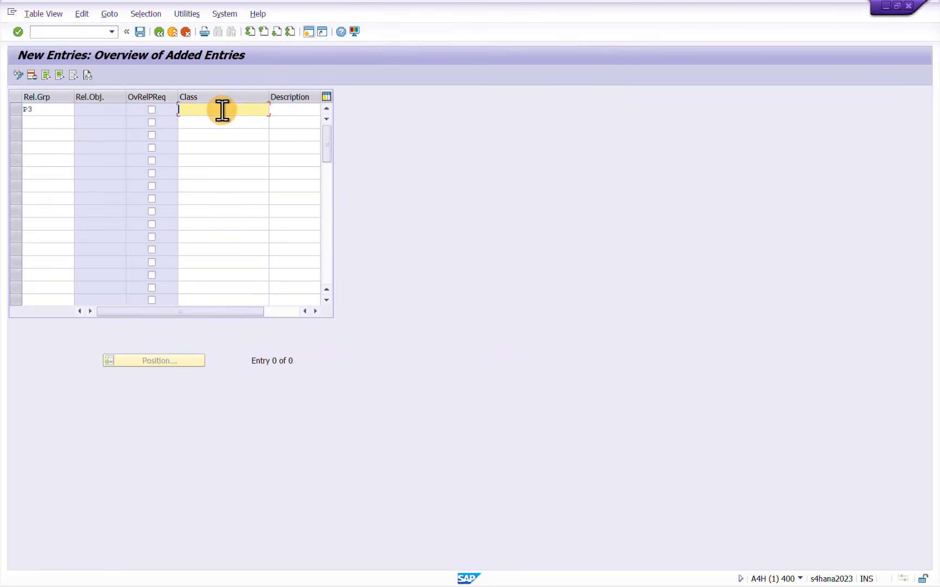
{"action": "key", "text": "alt+Tab"}
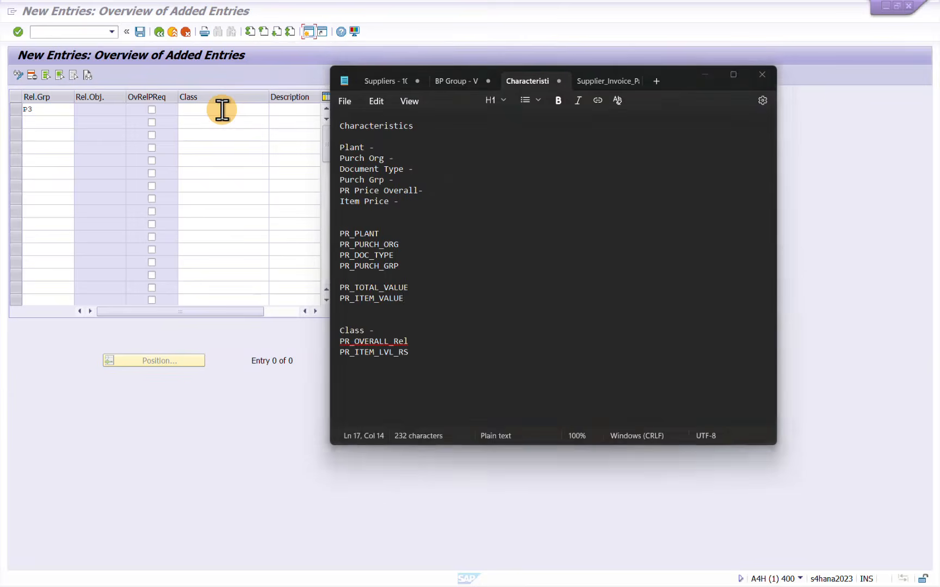
{"action": "left_click_drag", "start_coordinate": [416, 341], "coordinate": [339, 341]}
{"action": "key", "text": "ctrl+c"}
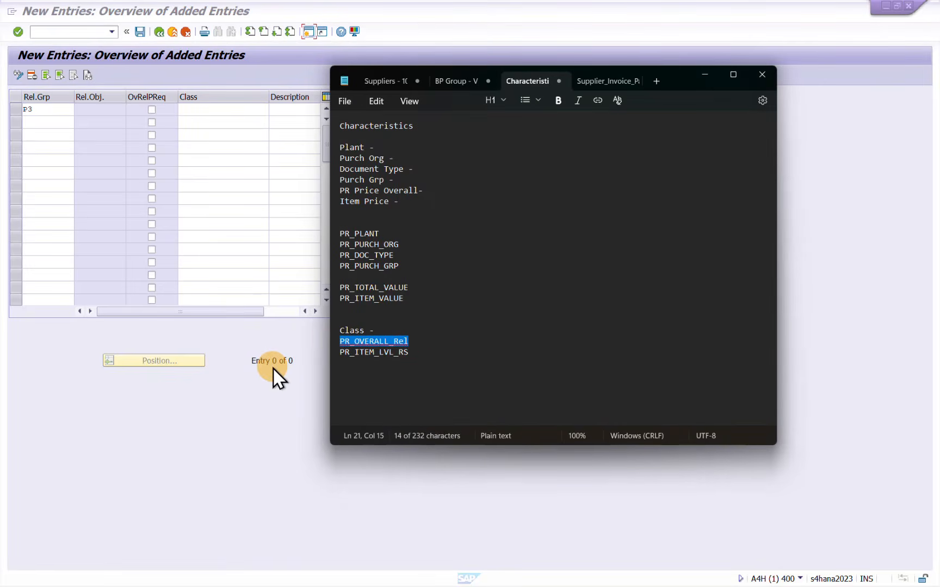
{"action": "left_click", "coordinate": [216, 108]}
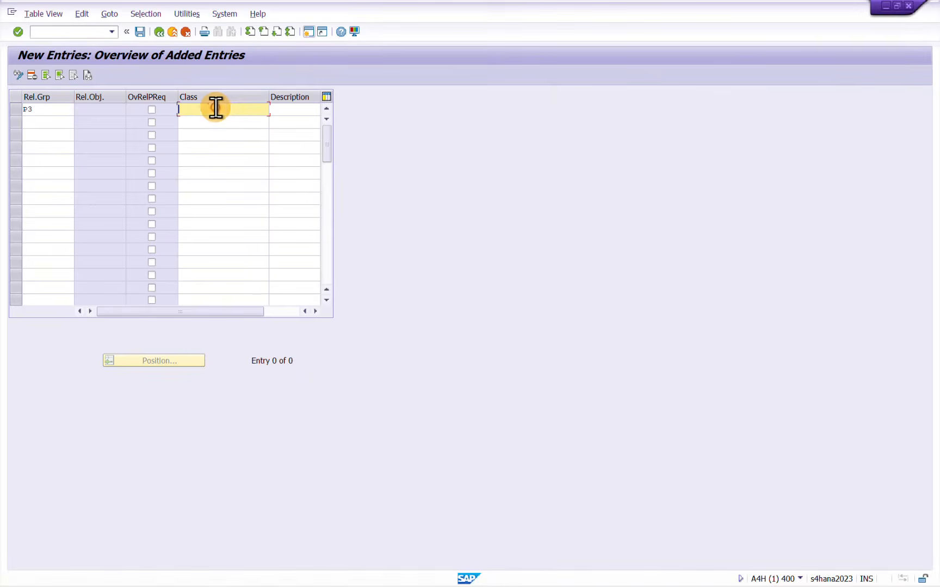
{"action": "key", "text": "ctrl+v"}
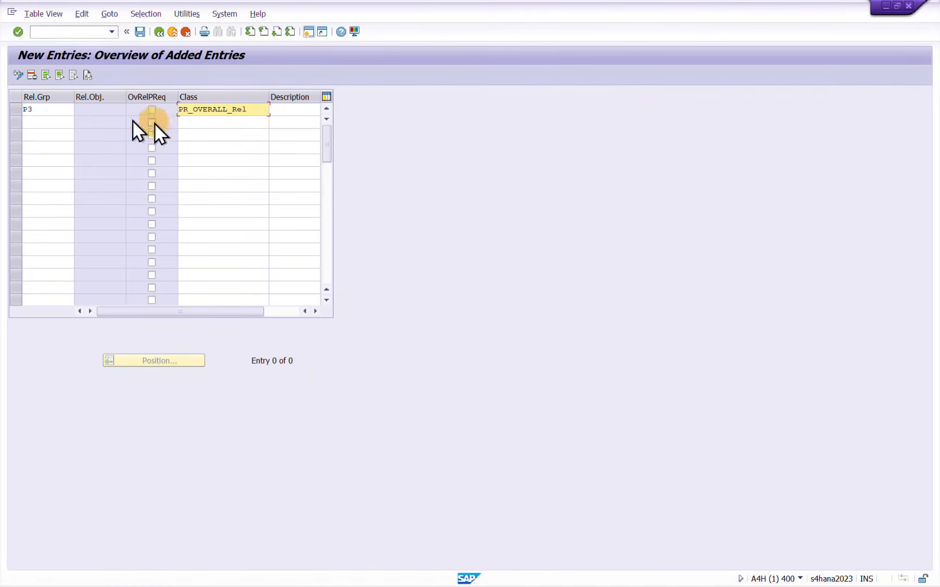
Set release object 1 for P3, enable its overall release of requisitions, and consult the help text for that setting
{"action": "left_click", "coordinate": [93, 110]}
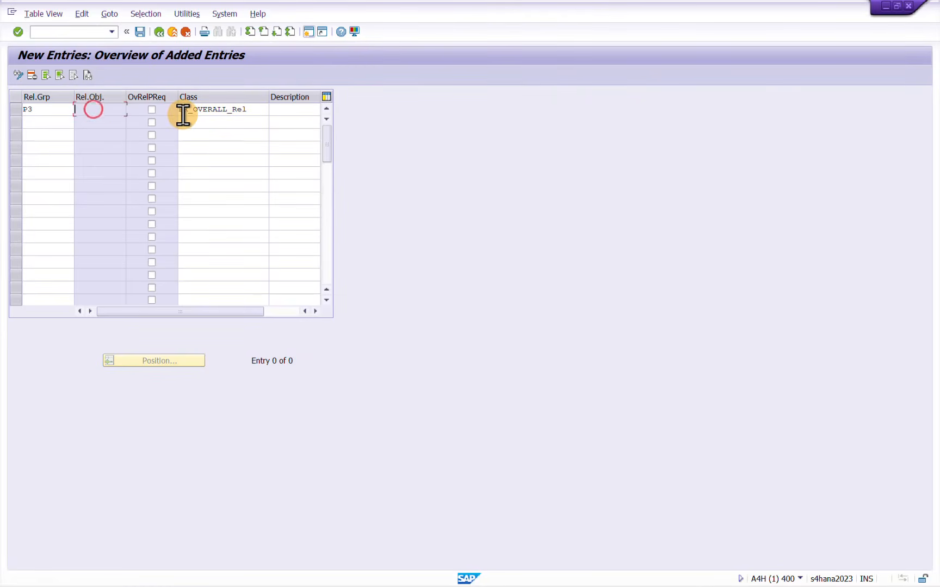
{"action": "type", "text": "1"}
{"action": "key", "text": "Return"}
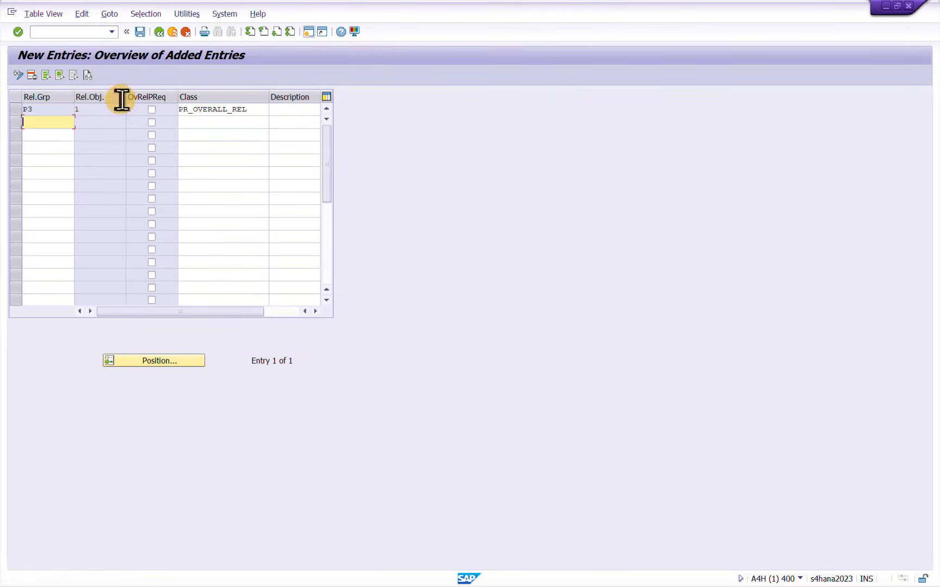
{"action": "left_click", "coordinate": [155, 110]}
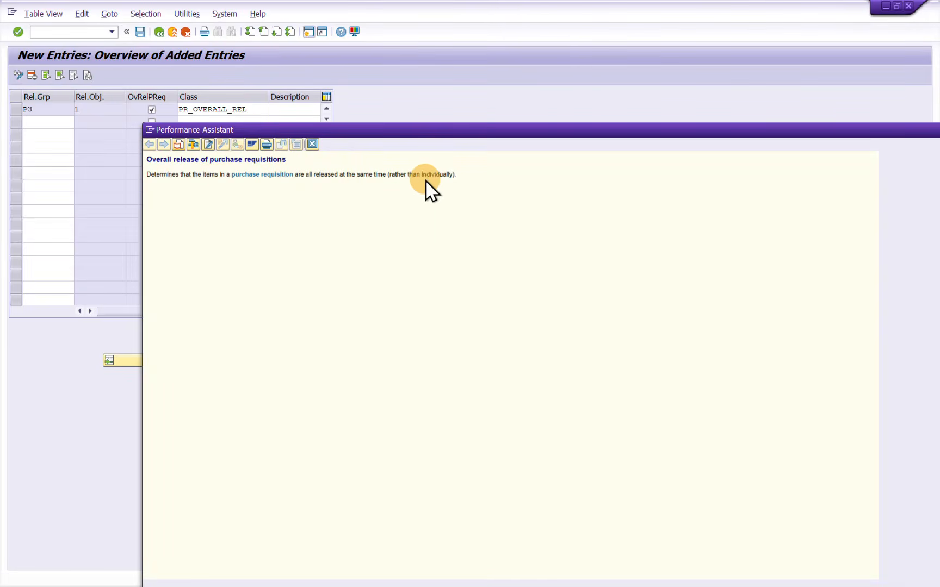
{"action": "left_click", "coordinate": [314, 145]}
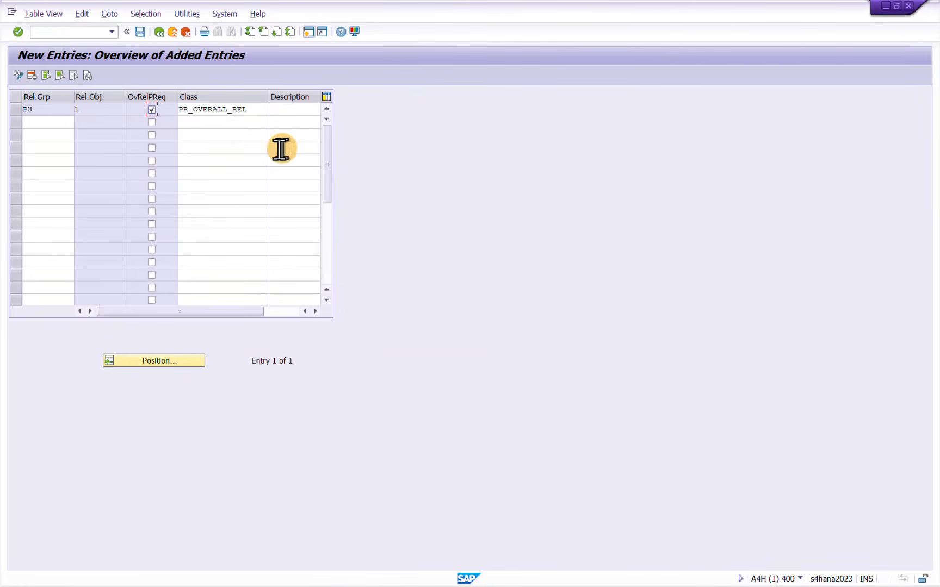
{"action": "left_click", "coordinate": [150, 109]}
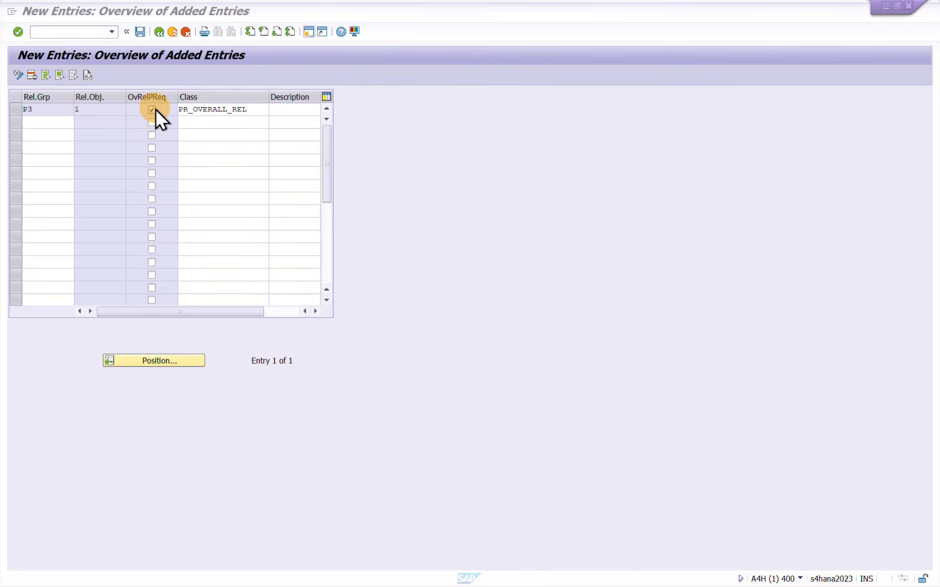
Describe release group P3 as Over_PR_RS
{"action": "left_click", "coordinate": [286, 111]}
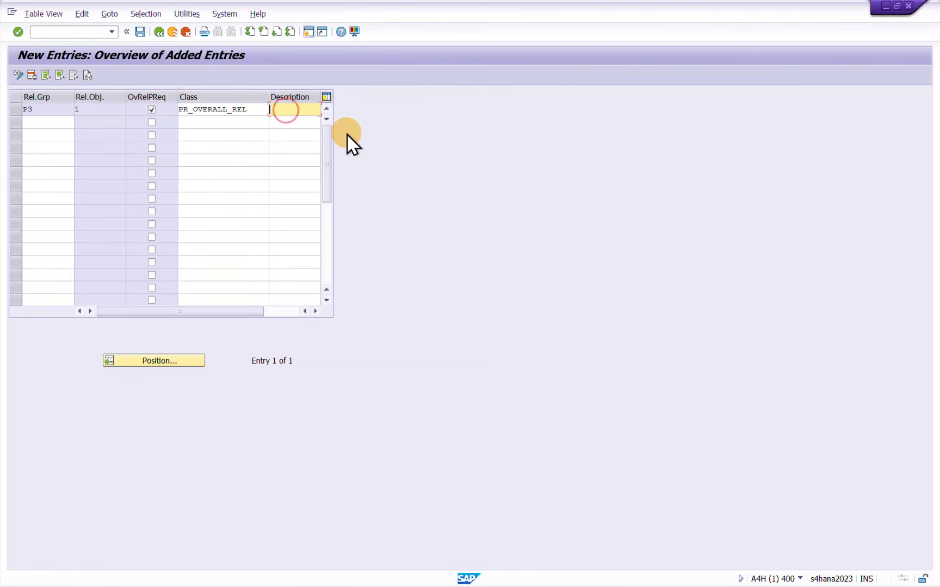
{"action": "type", "text": "Over"}
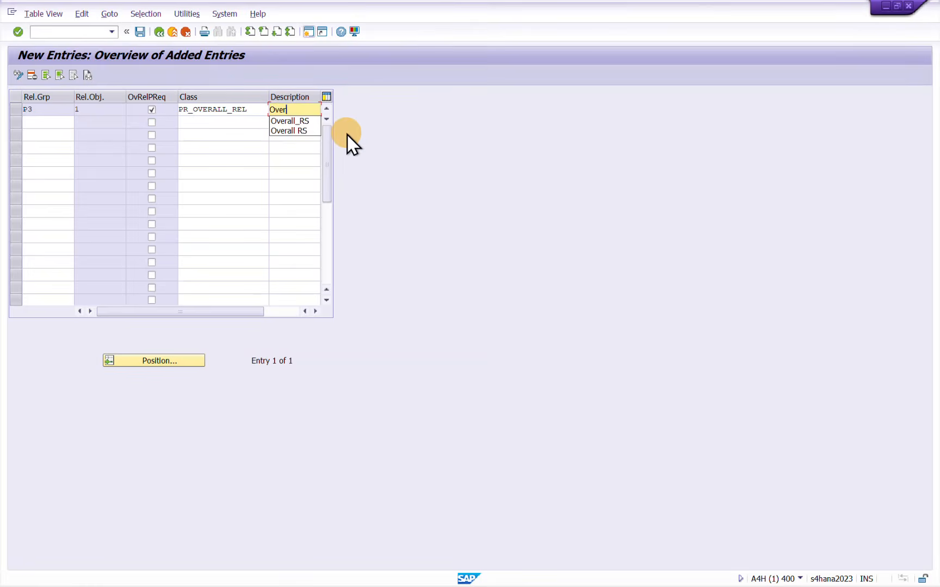
{"action": "type", "text": "_"}
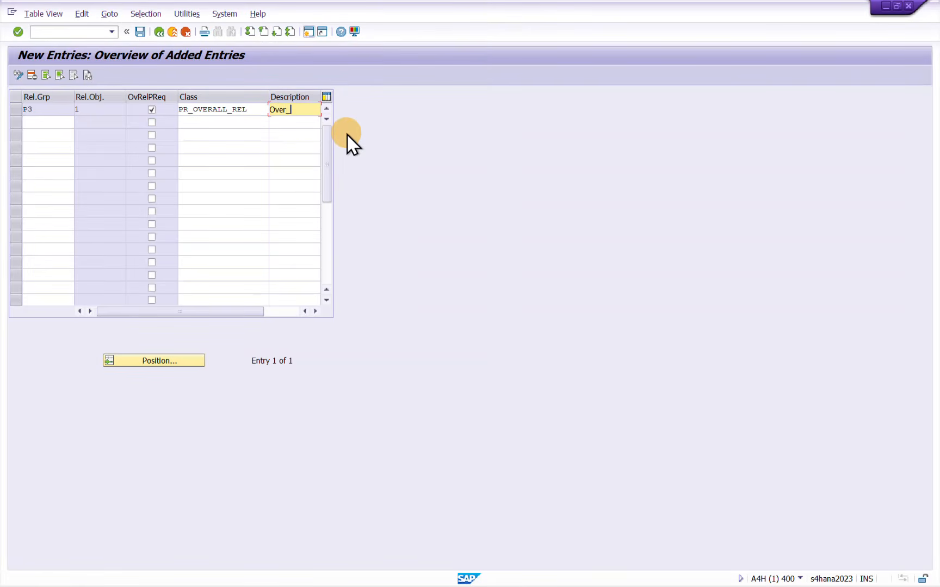
{"action": "type", "text": "PR_RS"}
Add release group P4 as a second entry below P3
{"action": "left_click", "coordinate": [55, 125]}
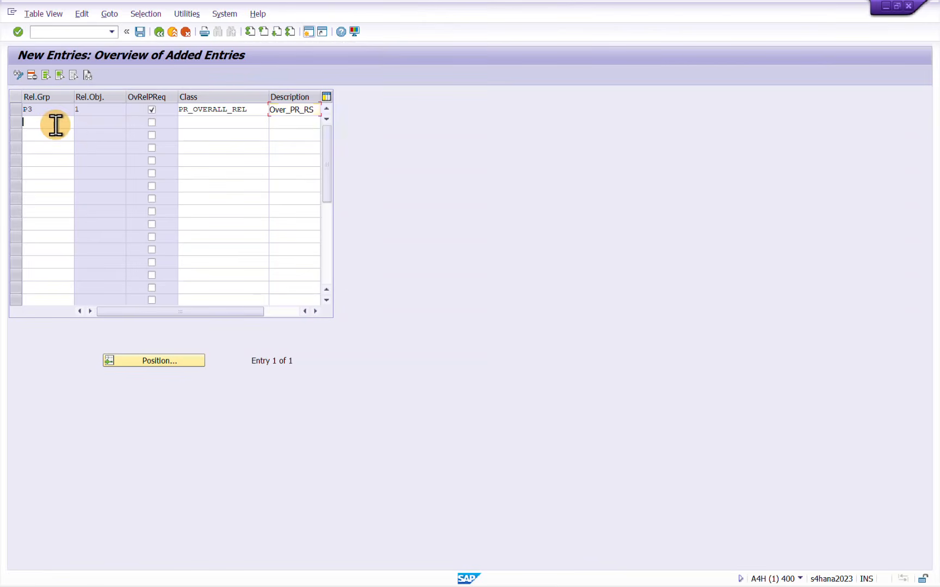
{"action": "type", "text": "P4"}
{"action": "key", "text": "Tab"}
{"action": "scroll", "coordinate": [195, 128], "scroll_direction": "down", "scroll_amount": 1}
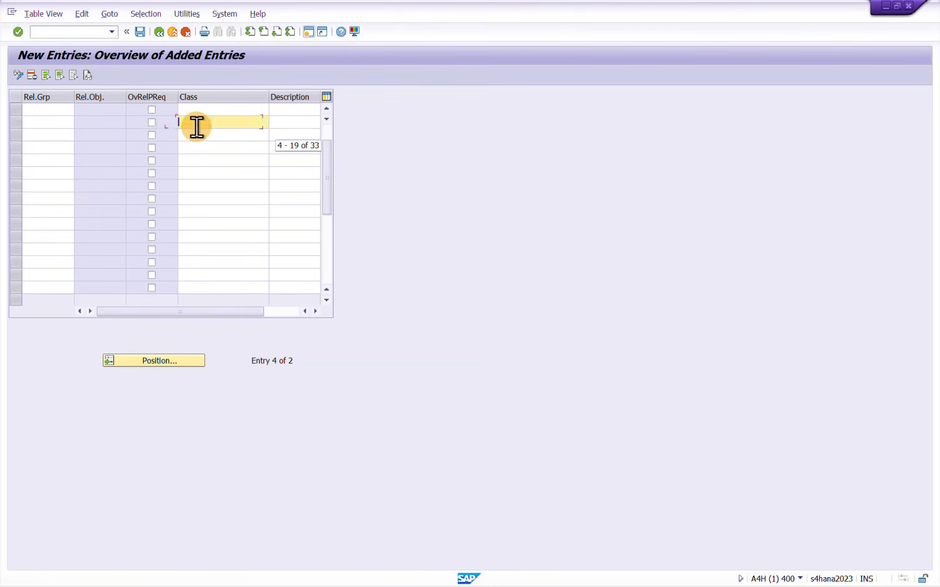
{"action": "left_click", "coordinate": [196, 127]}
{"action": "scroll", "coordinate": [206, 163], "scroll_direction": "up", "scroll_amount": 1}
{"action": "left_click", "coordinate": [209, 121]}
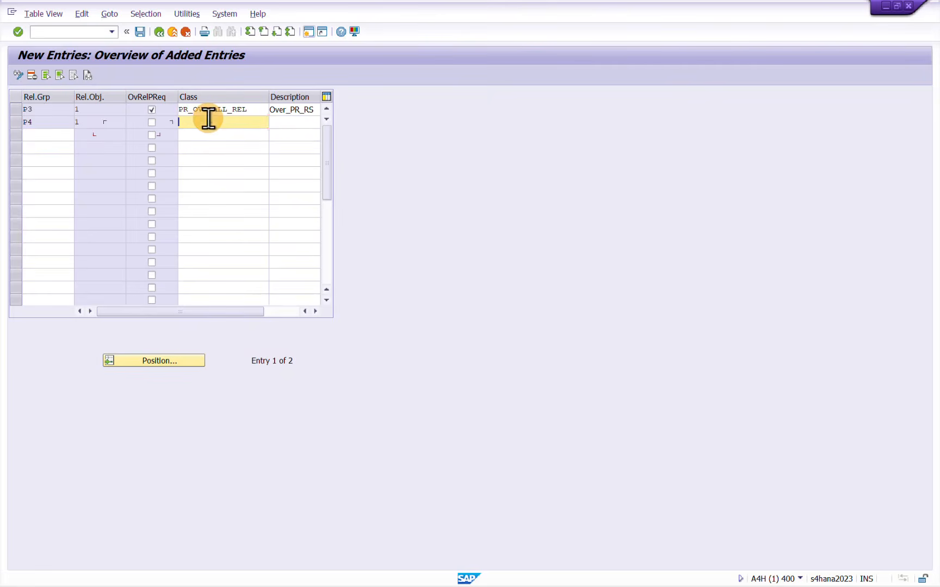
Copy the class name PR_ITEM_LVL_RS from the Notepad list into the class of release group P4
{"action": "type", "text": "PR_I"}
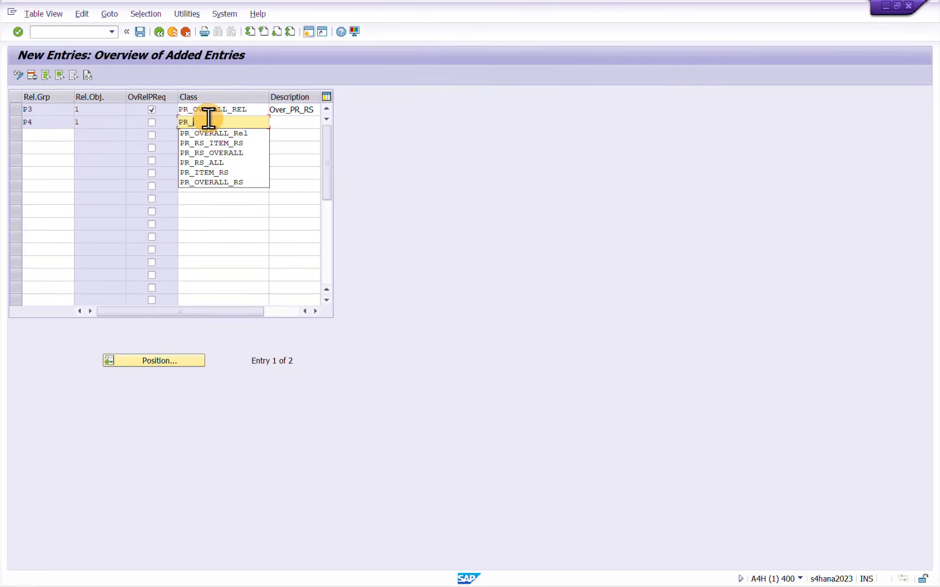
{"action": "type", "text": "TE"}
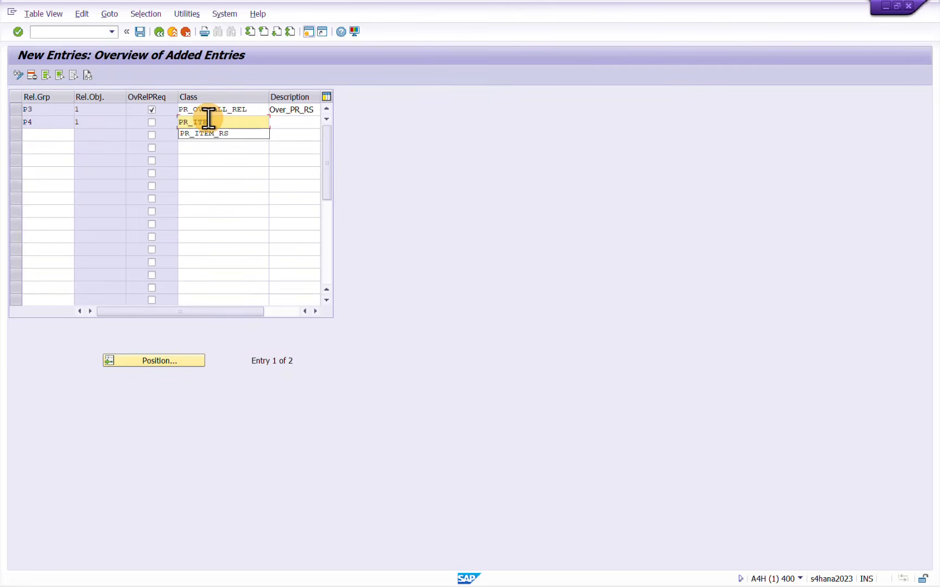
{"action": "key", "text": "alt+Tab"}
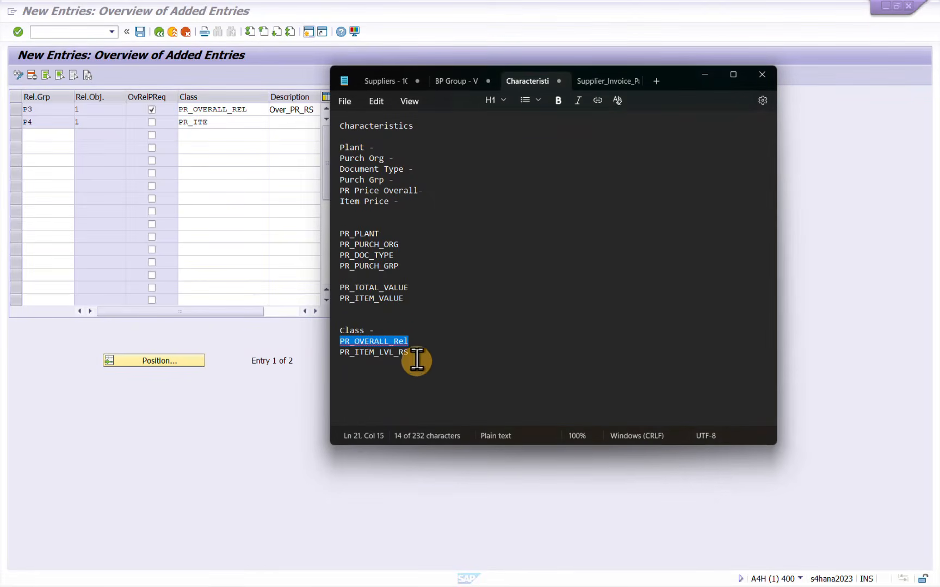
{"action": "left_click", "coordinate": [417, 354]}
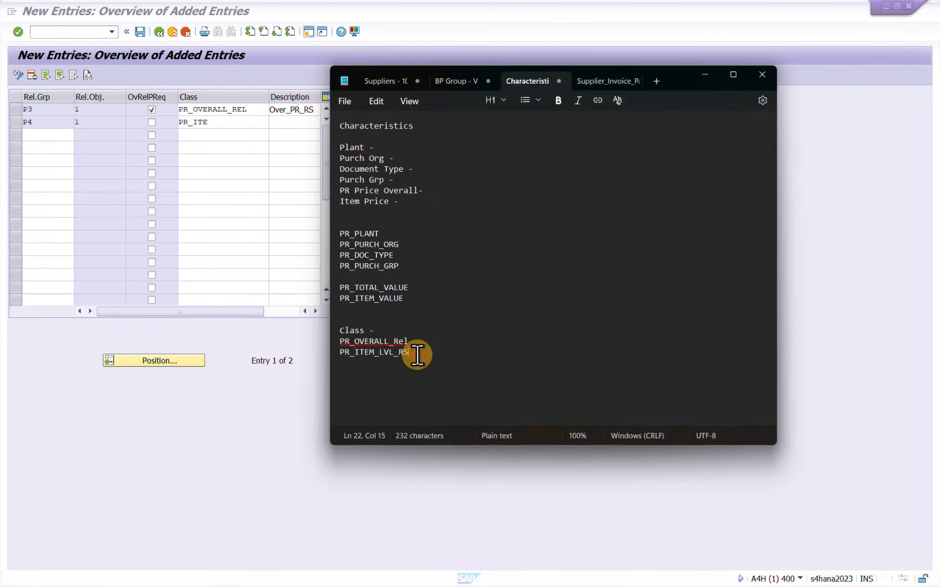
{"action": "left_click_drag", "start_coordinate": [416, 354], "coordinate": [347, 351]}
{"action": "key", "text": "super+c"}
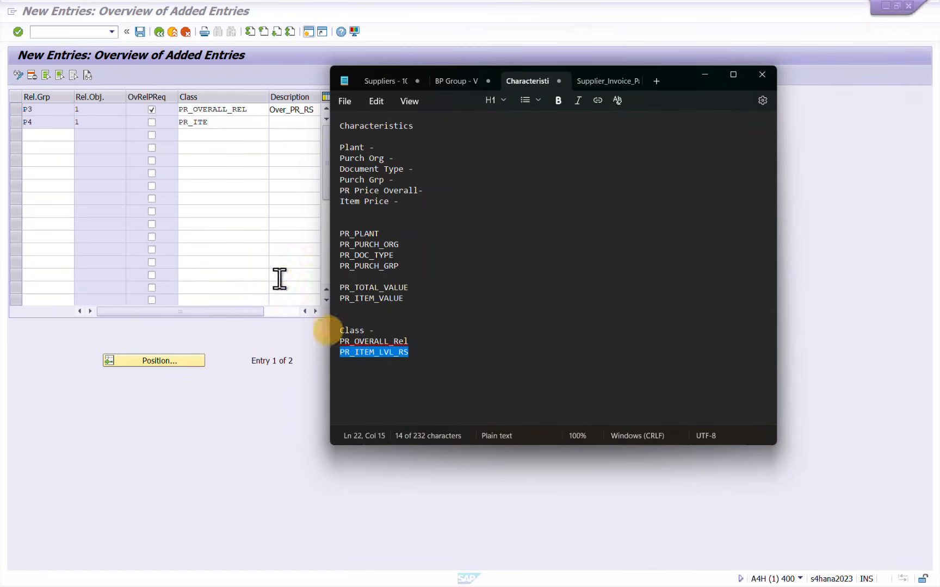
{"action": "left_click", "coordinate": [241, 120]}
{"action": "double_click", "coordinate": [241, 120]}
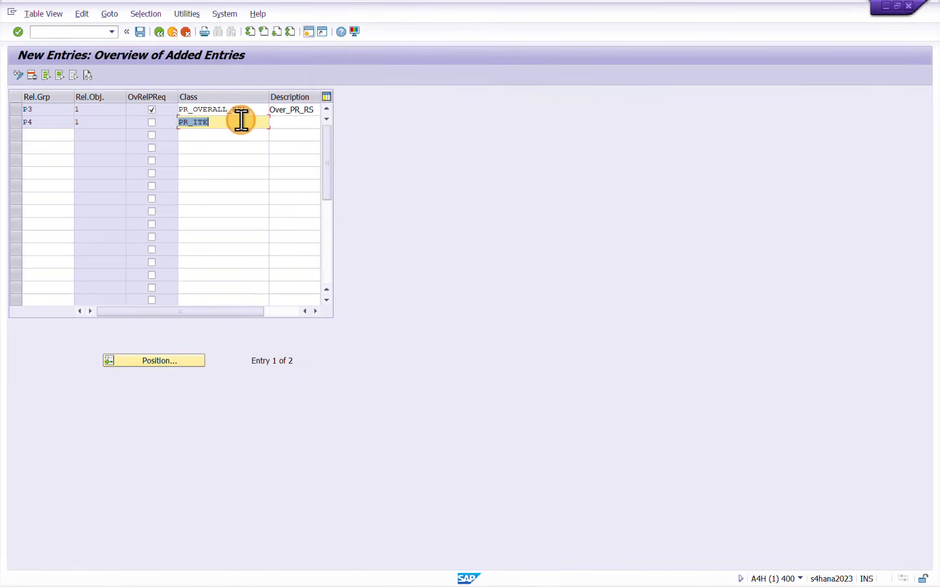
{"action": "key", "text": "Delete"}
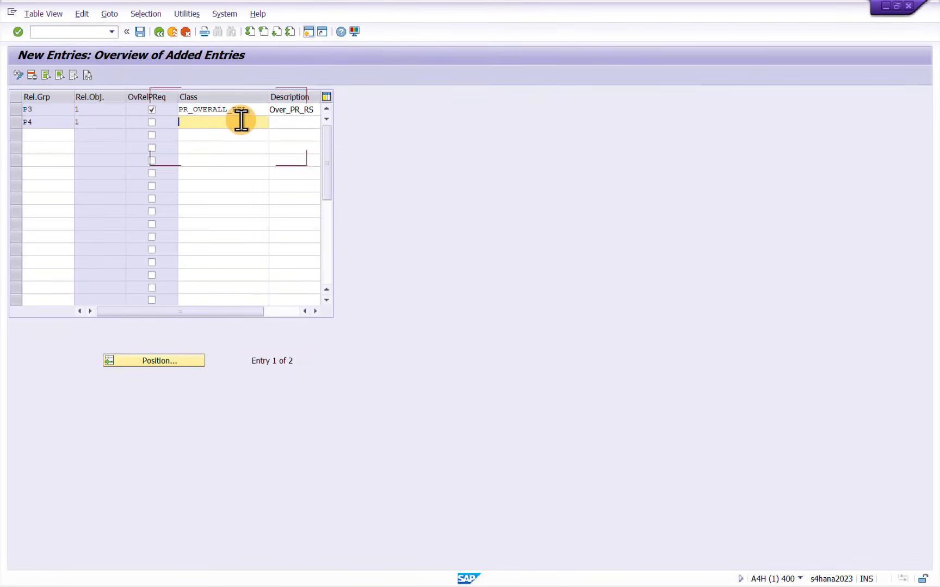
{"action": "key", "text": "super+v"}
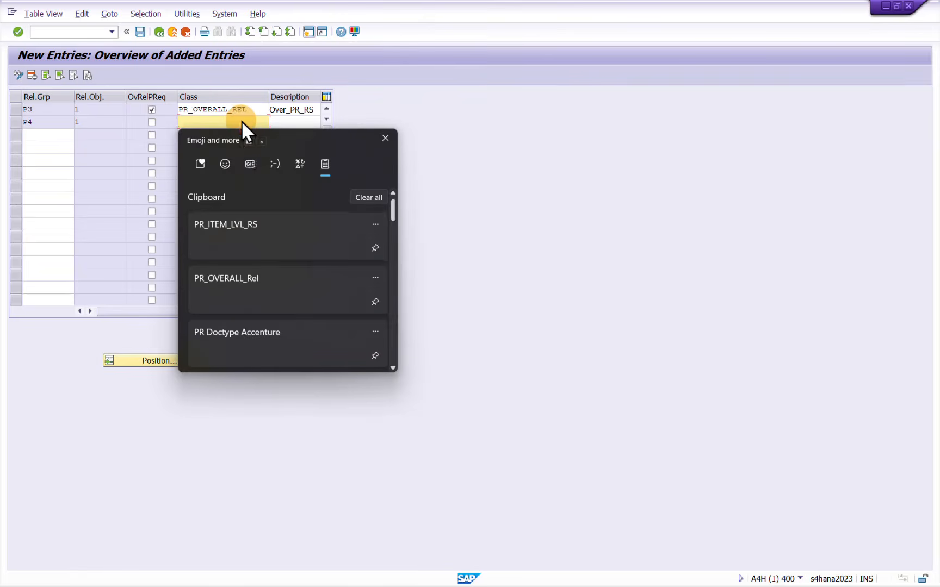
{"action": "left_click", "coordinate": [238, 225]}
{"action": "key", "text": "Tab"}
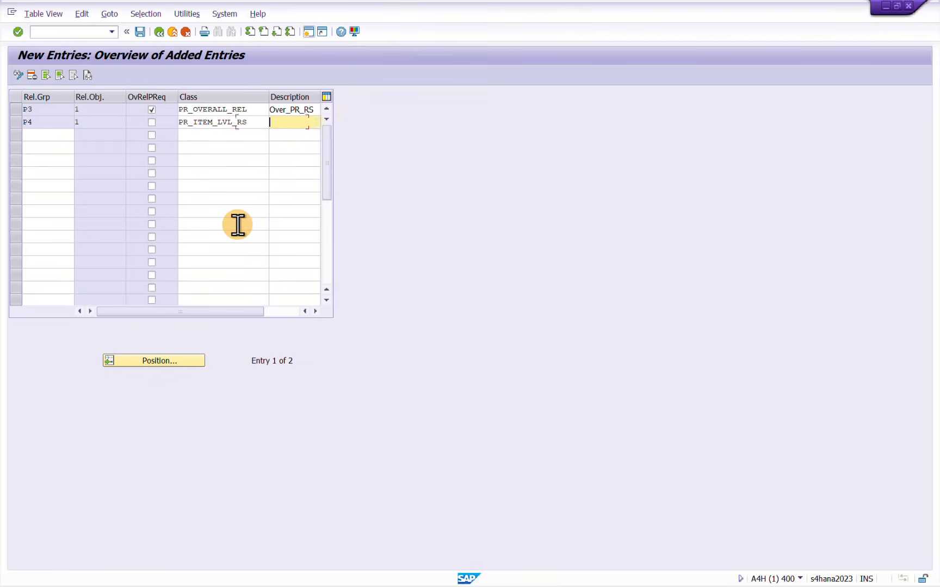
Describe release group P4 as ITEM_LVL_RS and save both release groups under the proposed customizing request
{"action": "type", "text": "ITEM"}
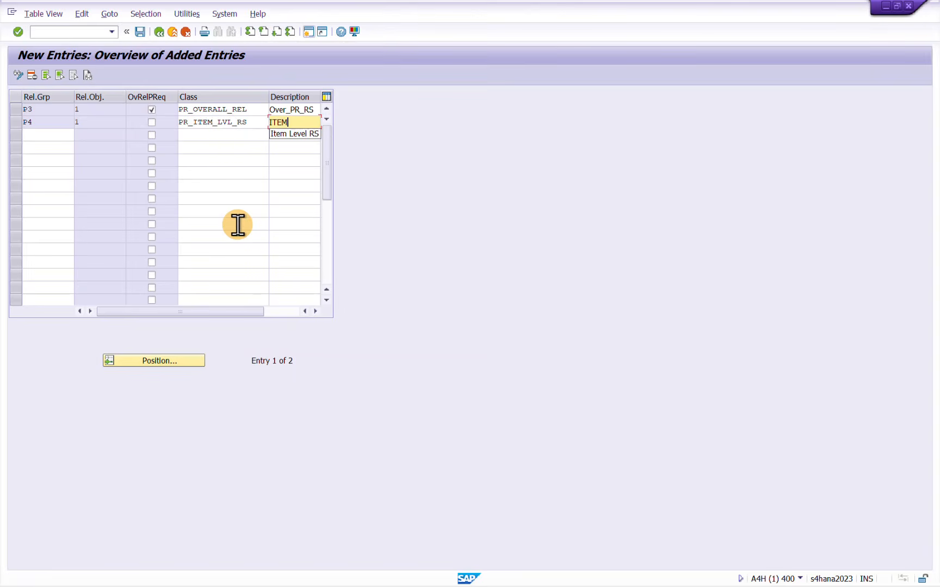
{"action": "type", "text": "_LV"}
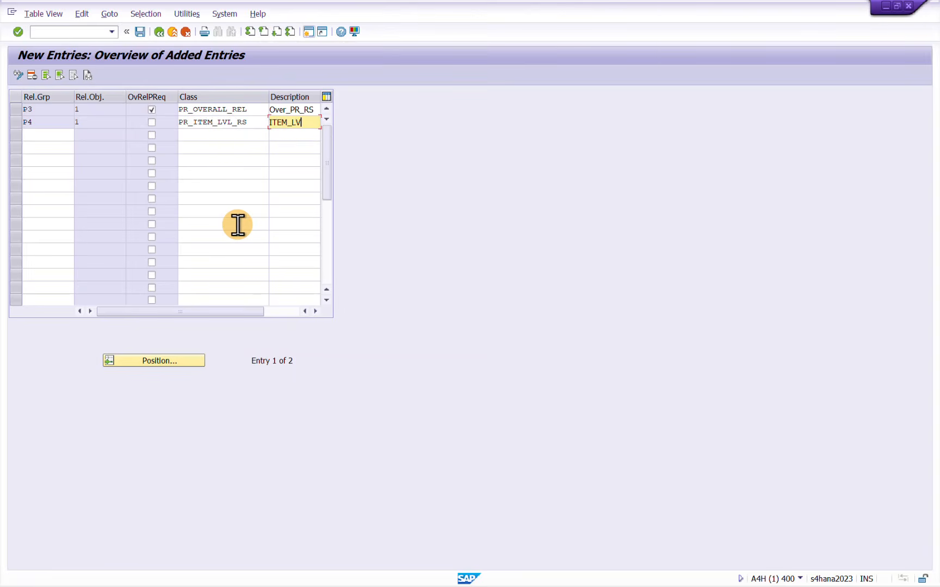
{"action": "type", "text": "L_RS"}
{"action": "key", "text": "Return"}
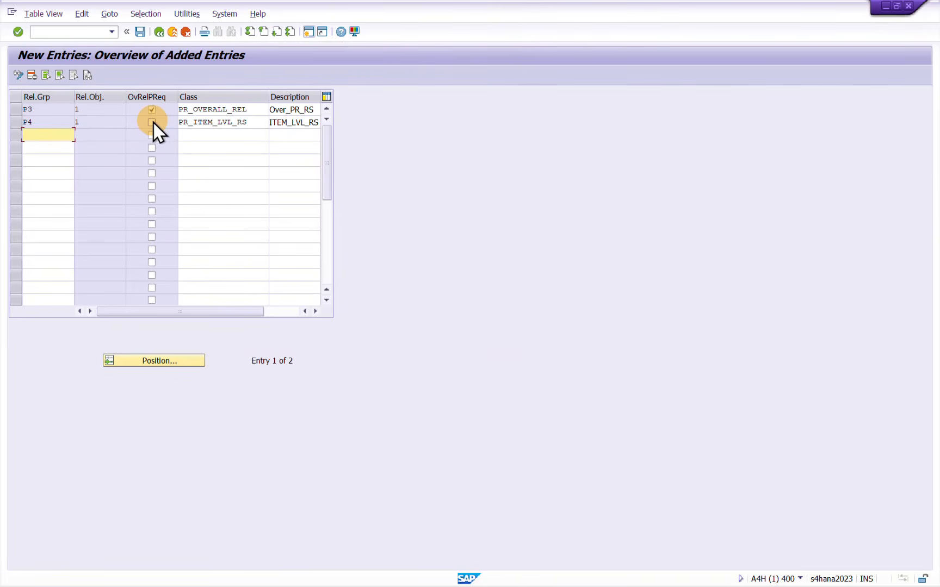
{"action": "left_click", "coordinate": [141, 33]}
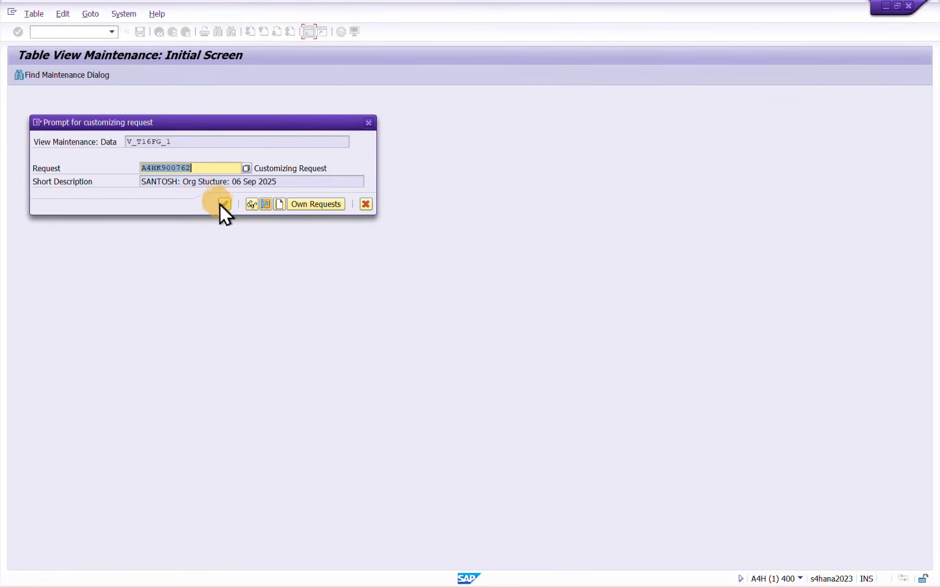
{"action": "left_click", "coordinate": [224, 204]}
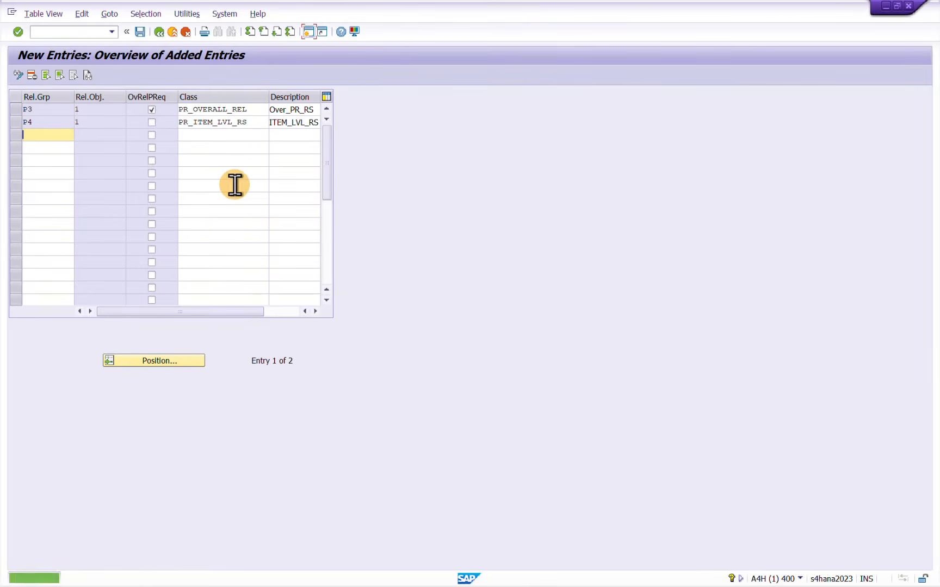
In the Notepad class list, note "= P3" beside PR_OVERALL_Rel and "= P4" beside PR_ITEM_LVL_RS
{"action": "key", "text": "alt+Tab"}
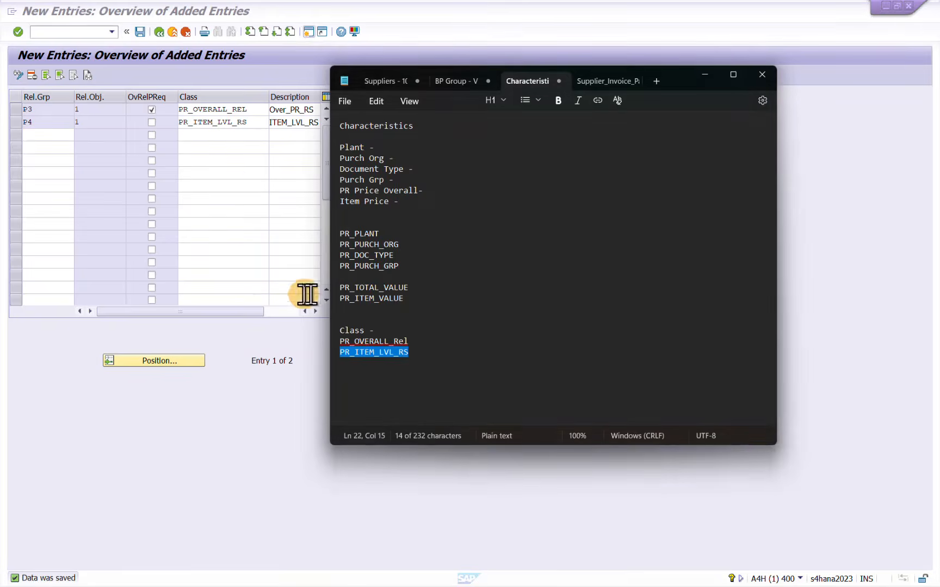
{"action": "left_click", "coordinate": [438, 341]}
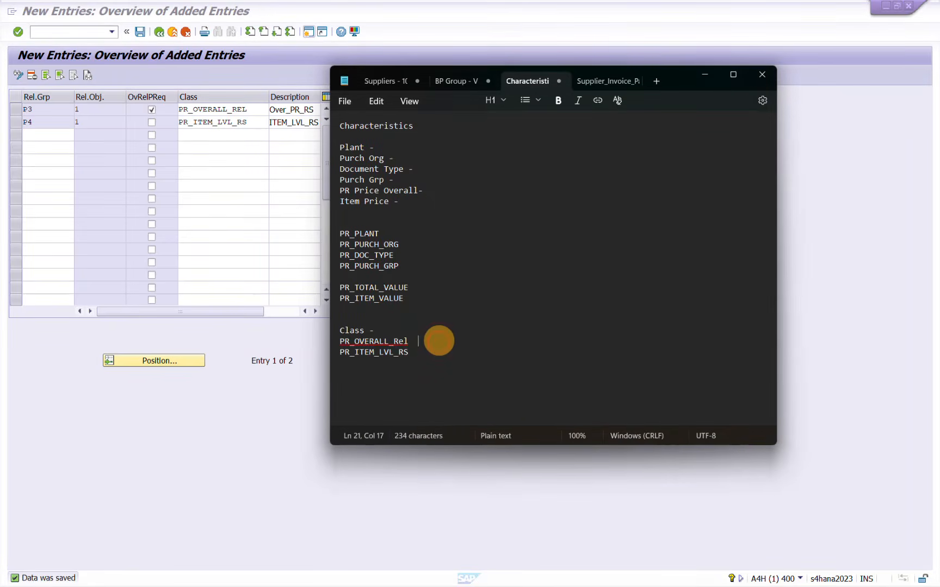
{"action": "type", "text": "= P3"}
{"action": "left_click", "coordinate": [425, 353]}
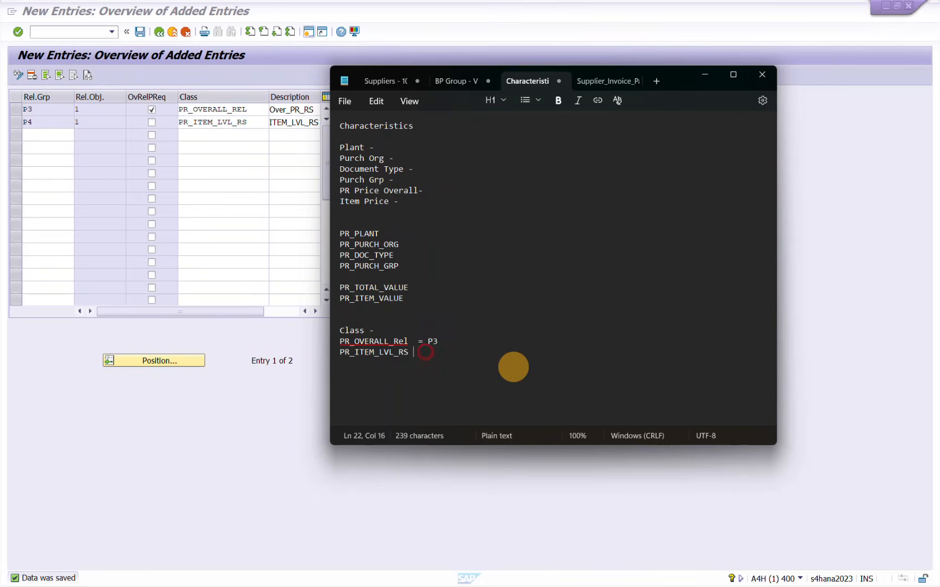
{"action": "type", "text": "= P4"}
{"action": "left_click", "coordinate": [210, 204]}
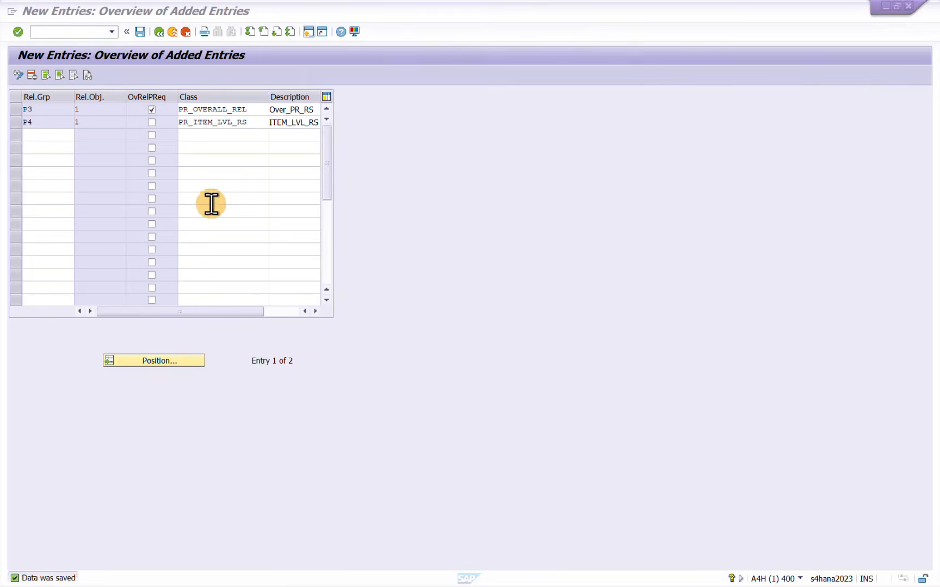
Save the release groups again and return to the selection of release procedure activities
{"action": "left_click", "coordinate": [141, 31]}
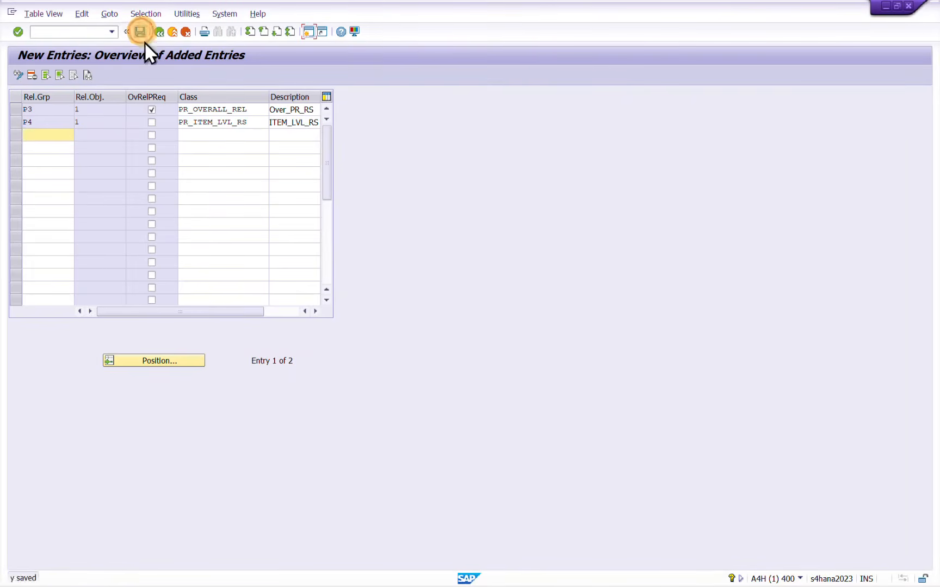
{"action": "left_click", "coordinate": [20, 109]}
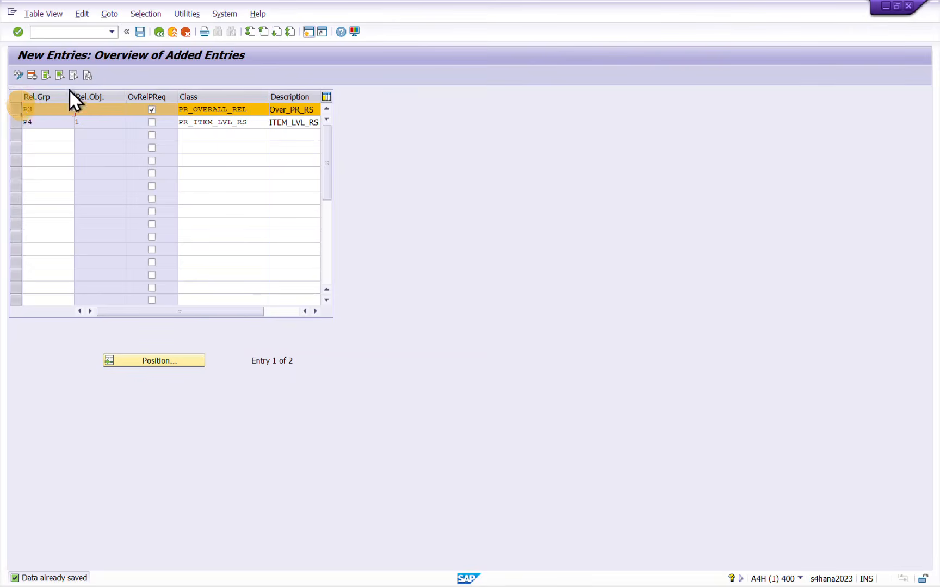
{"action": "left_click", "coordinate": [158, 31]}
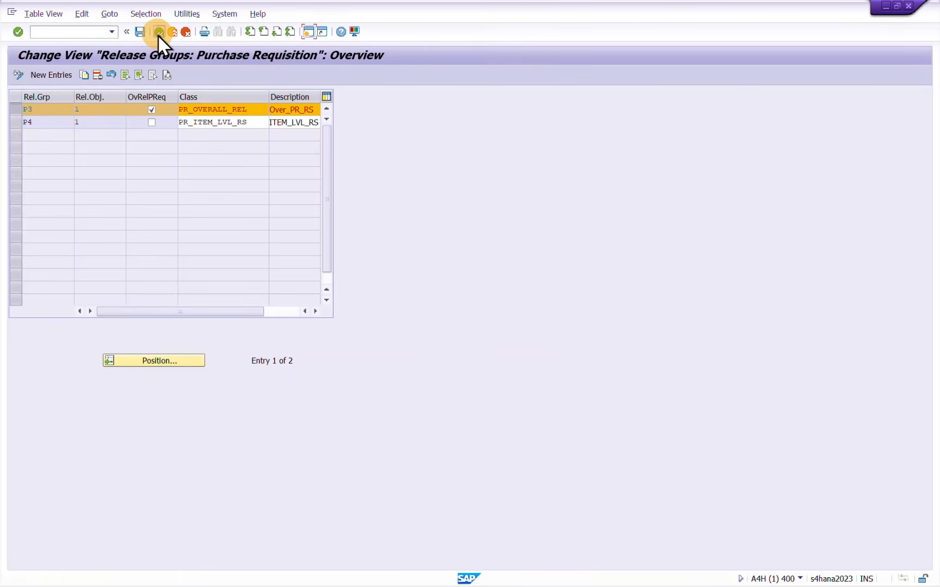
{"action": "left_click", "coordinate": [159, 32]}
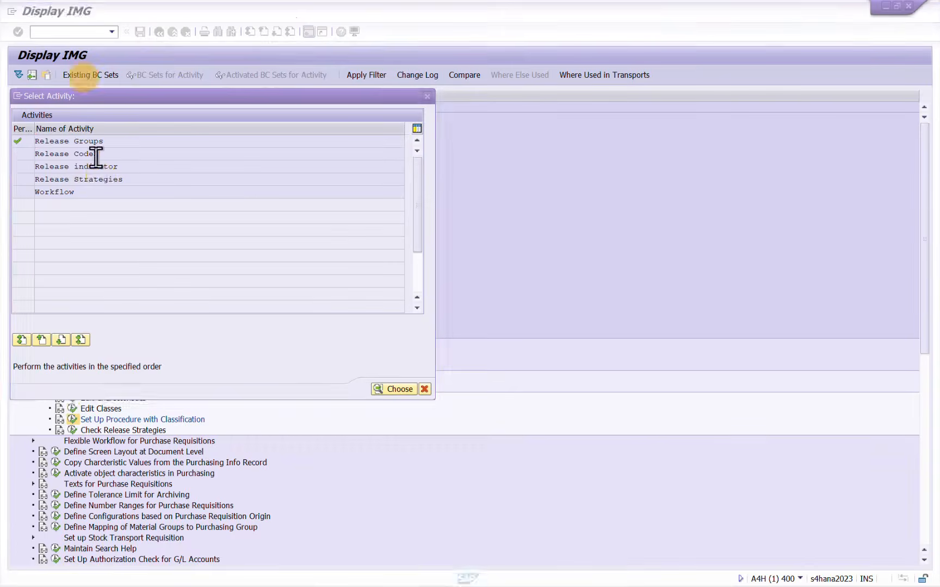
Open the release codes activity, start new entries, and enter group P3 in the first three rows
{"action": "double_click", "coordinate": [73, 152]}
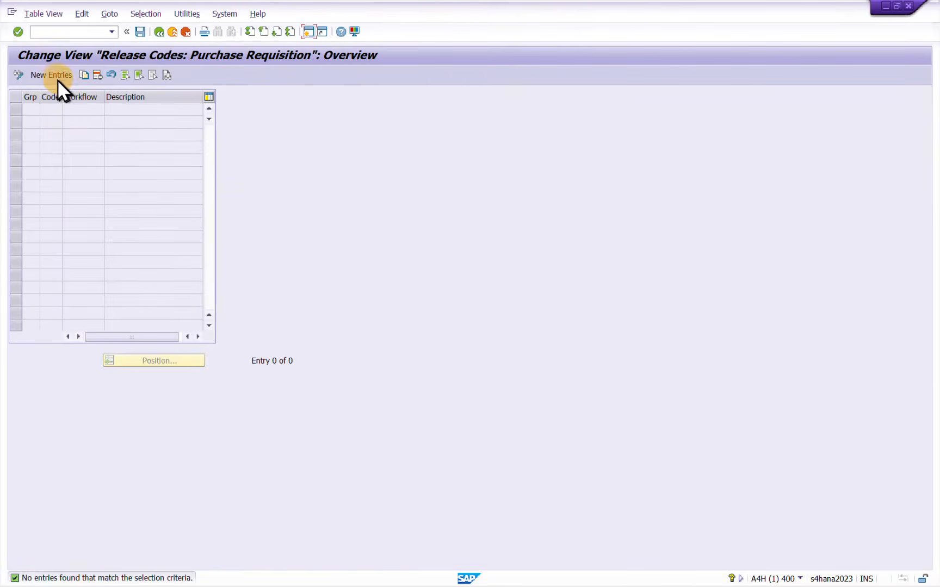
{"action": "left_click", "coordinate": [56, 74]}
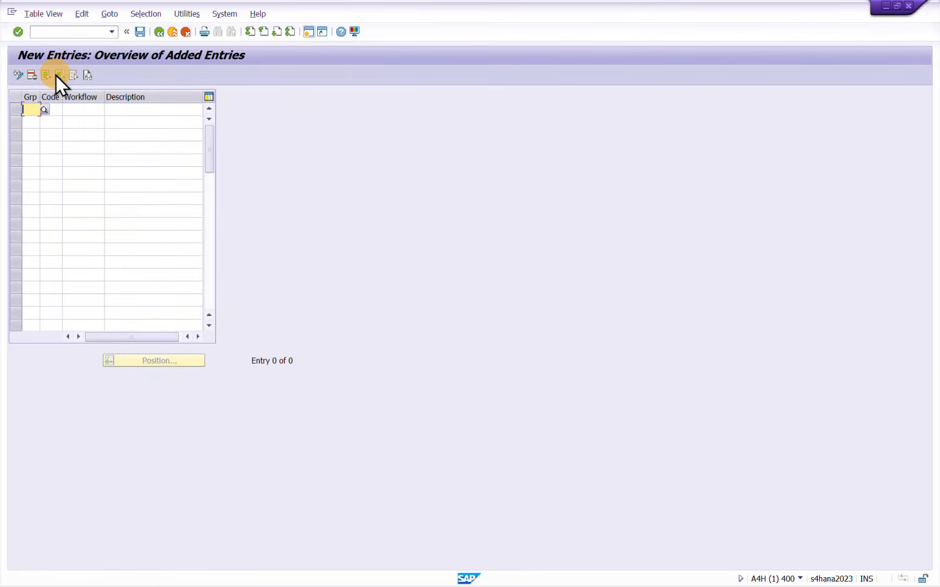
{"action": "type", "text": "P3"}
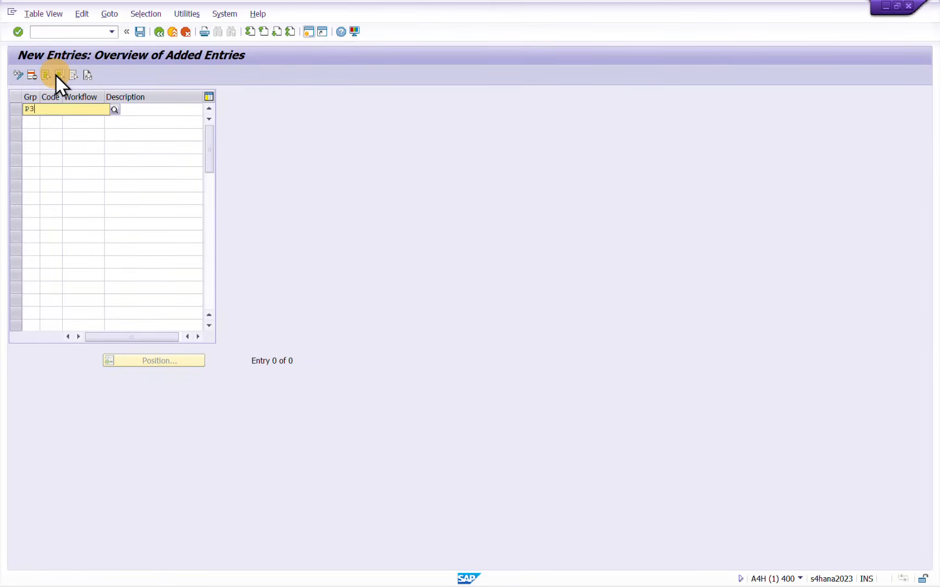
{"action": "left_click", "coordinate": [33, 134]}
{"action": "left_click", "coordinate": [29, 121]}
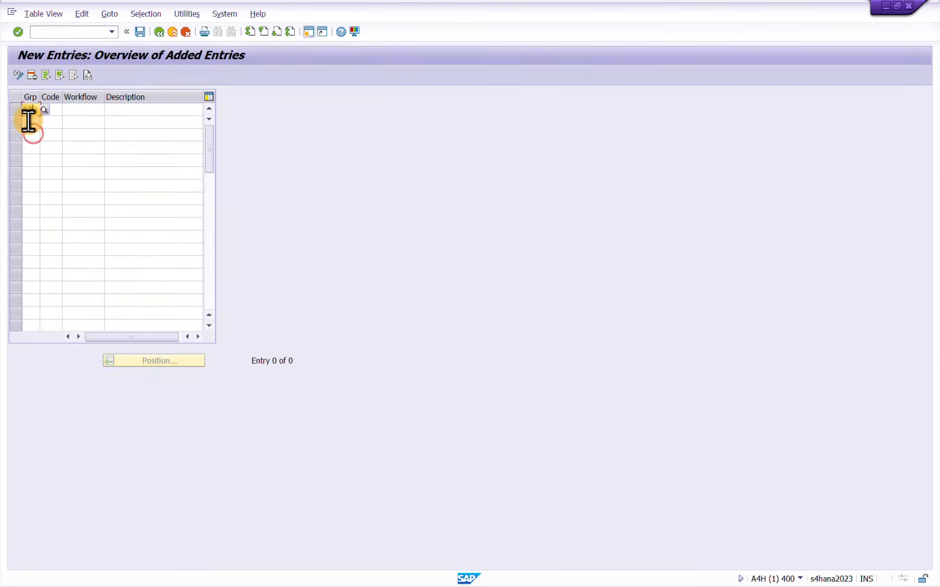
{"action": "type", "text": "P3"}
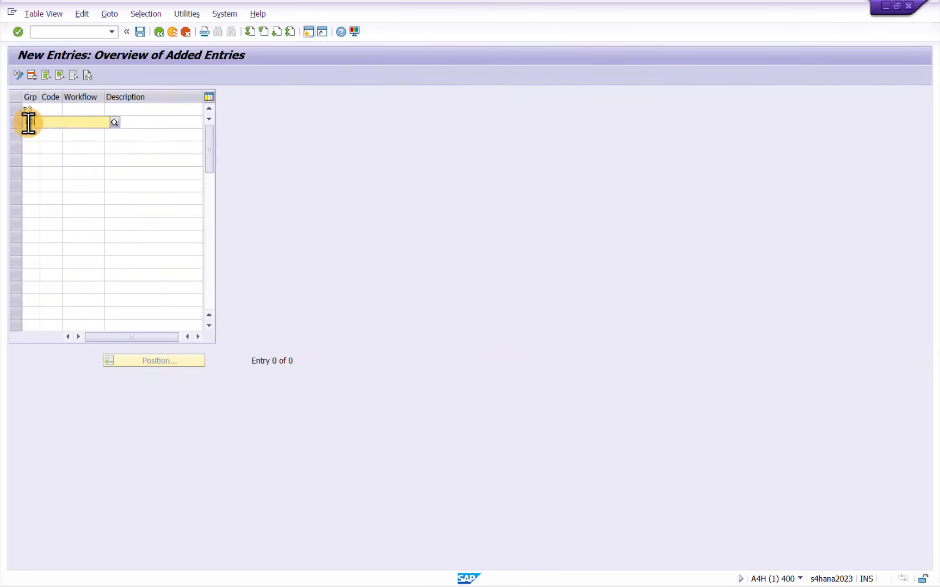
{"action": "key", "text": "Tab"}
{"action": "key", "text": "Tab"}
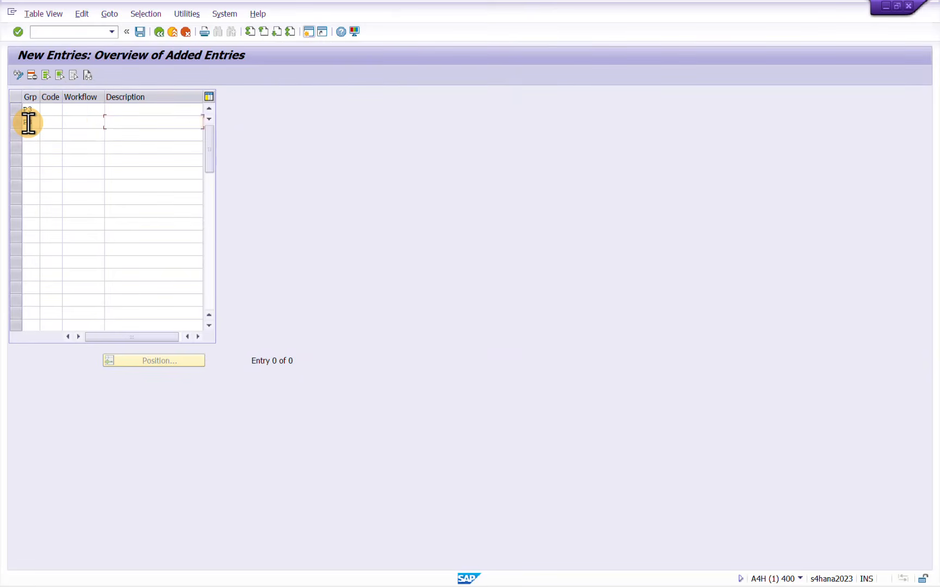
{"action": "type", "text": "P3"}
{"action": "key", "text": "Tab"}
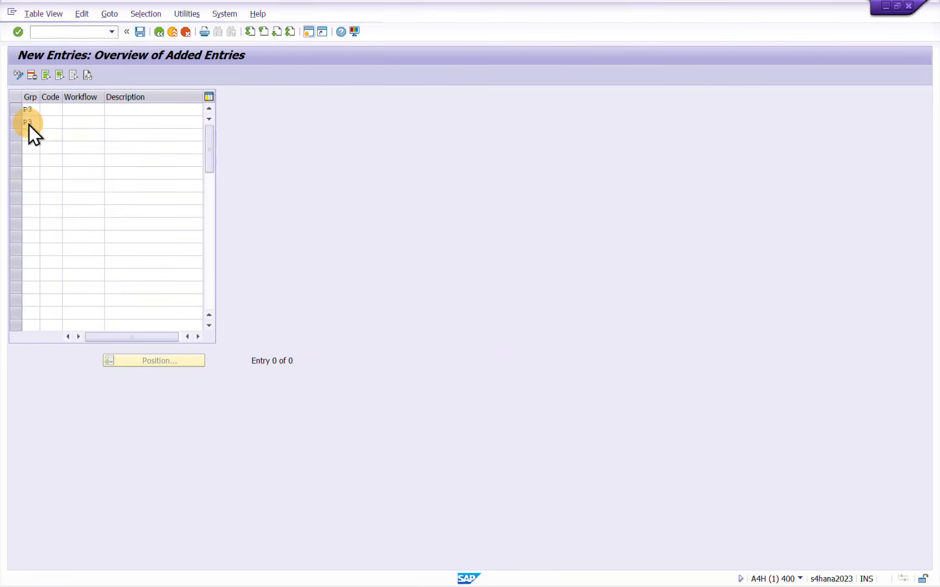
Copy the three P3 group values and paste them into the following six rows of the Grp column
{"action": "key", "text": "ctrl+y"}
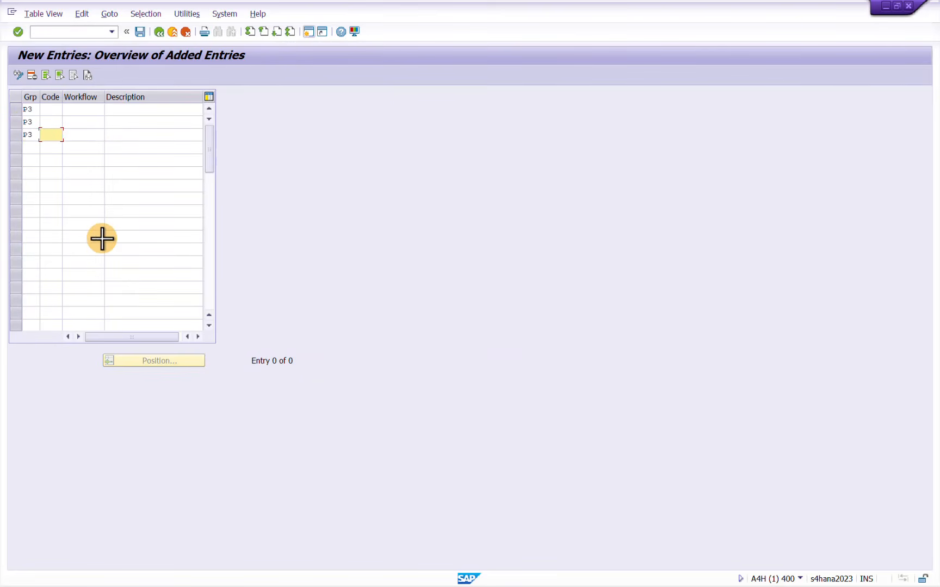
{"action": "left_click_drag", "start_coordinate": [24, 111], "coordinate": [32, 138]}
{"action": "key", "text": "ctrl+c"}
{"action": "left_click", "coordinate": [32, 150]}
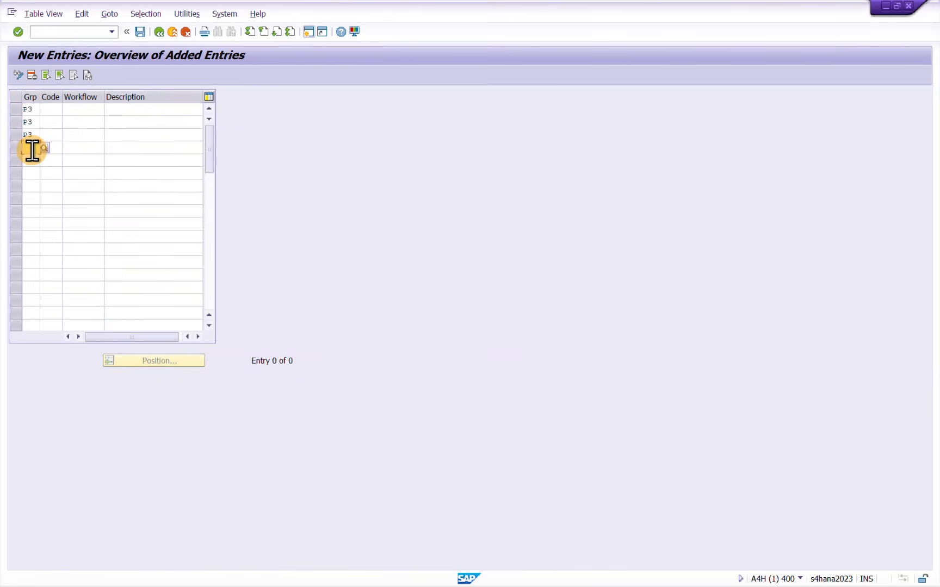
{"action": "key", "text": "super+v"}
{"action": "left_click", "coordinate": [50, 250]}
{"action": "left_click", "coordinate": [31, 187]}
{"action": "key", "text": "super+v"}
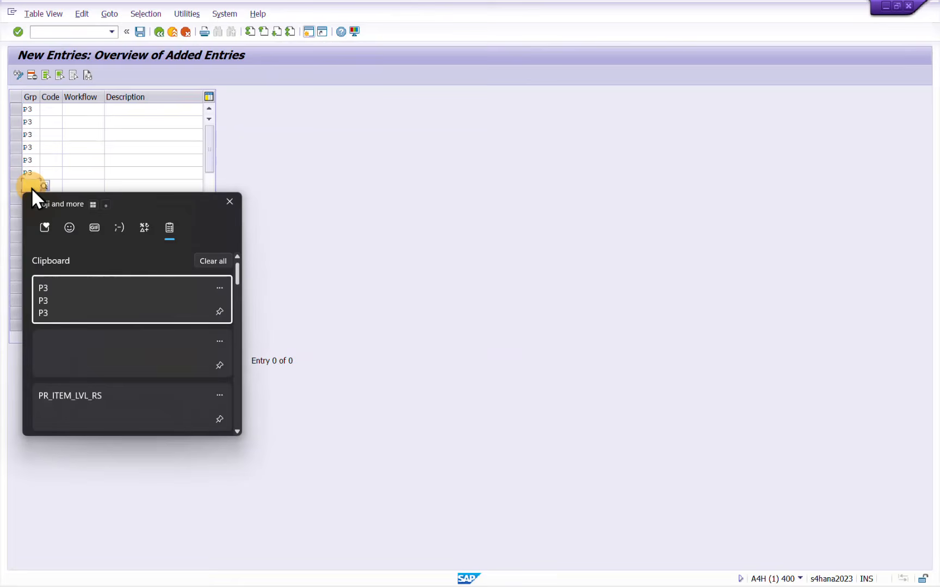
{"action": "left_click", "coordinate": [64, 299]}
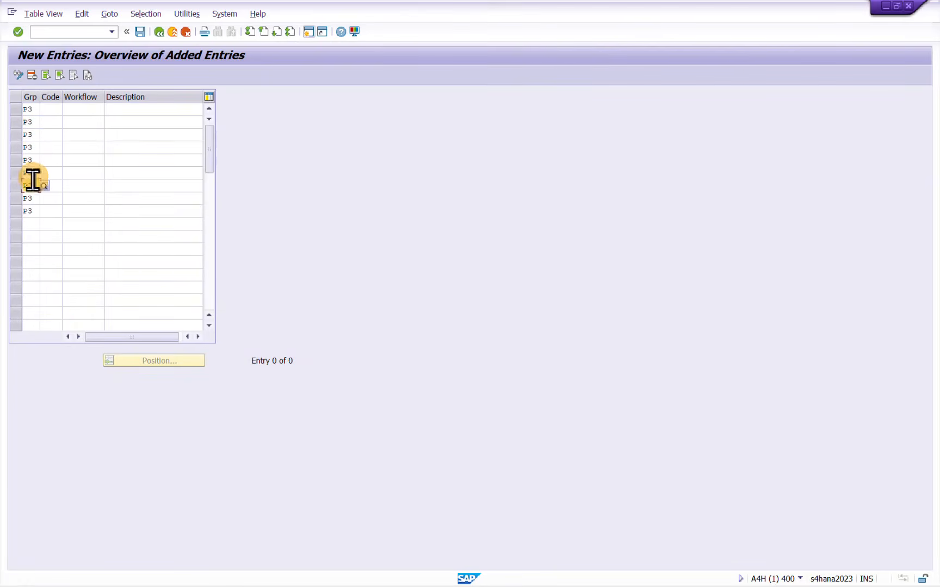
Clear the surplus group value from the ninth row
{"action": "left_click", "coordinate": [31, 211]}
{"action": "key", "text": "BackSpace"}
{"action": "key", "text": "BackSpace"}
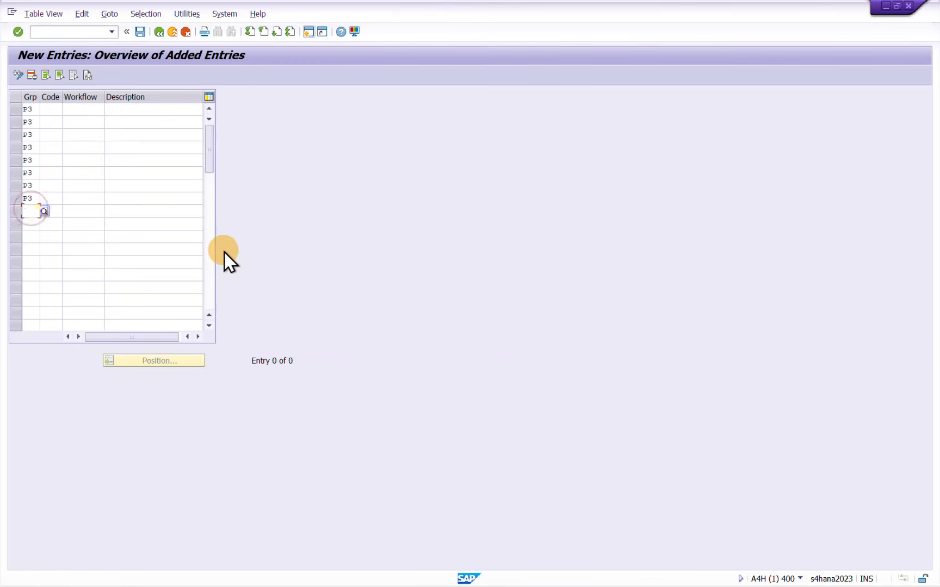
{"action": "left_click", "coordinate": [136, 186]}
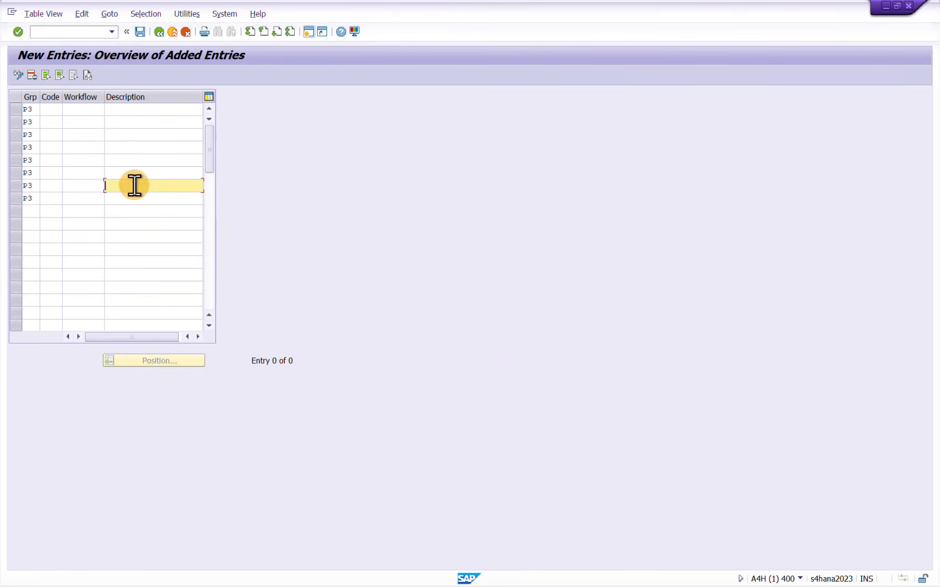
Enter release code 01 in the first P3 row with the description Approver Level 01
{"action": "left_click", "coordinate": [48, 110]}
{"action": "type", "text": "01"}
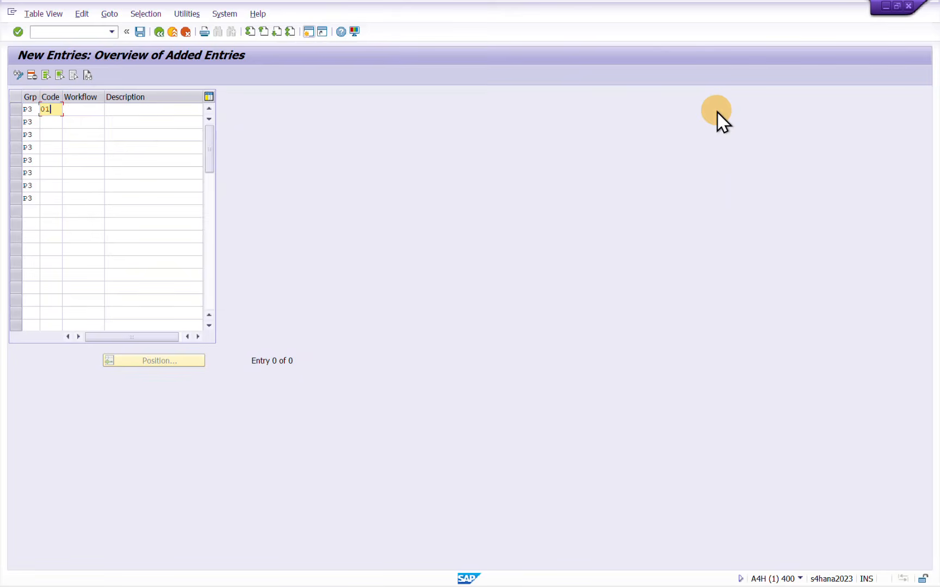
{"action": "key", "text": "Tab"}
{"action": "key", "text": "Tab"}
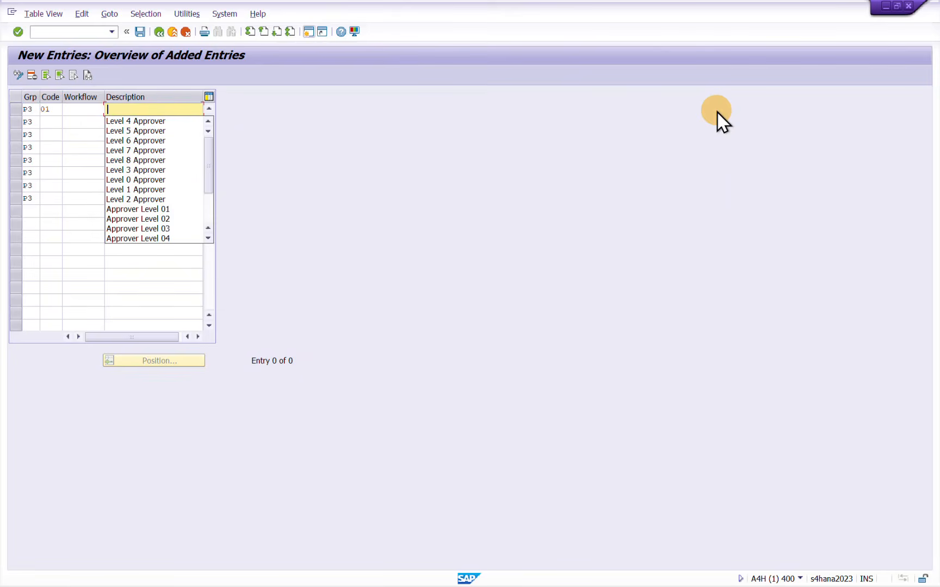
{"action": "key", "text": "Down"}
{"action": "key", "text": "Down"}
{"action": "key", "text": "Down"}
{"action": "key", "text": "Down"}
{"action": "key", "text": "Down"}
{"action": "key", "text": "Down"}
{"action": "key", "text": "Down"}
{"action": "key", "text": "Down"}
{"action": "key", "text": "Down"}
{"action": "key", "text": "Down"}
{"action": "key", "text": "Down"}
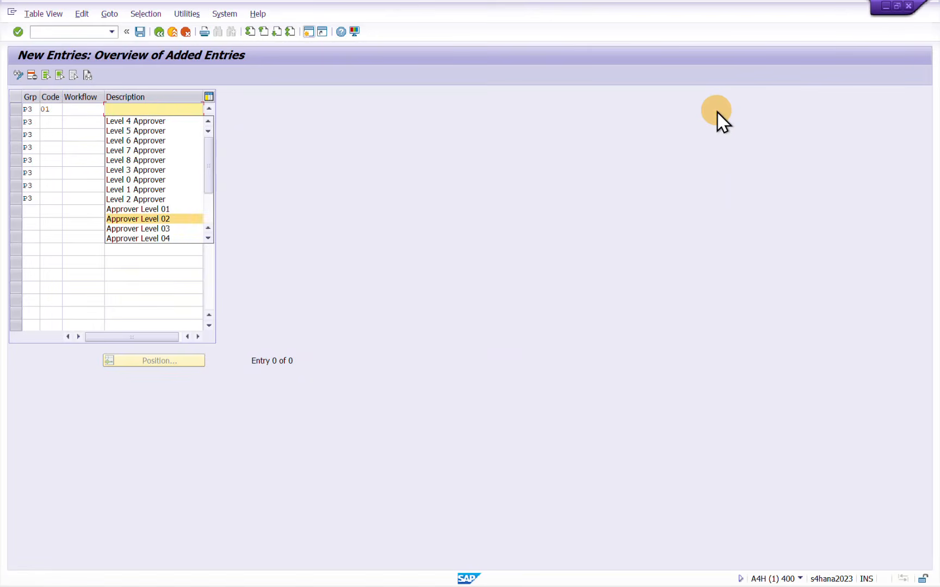
{"action": "key", "text": "Up"}
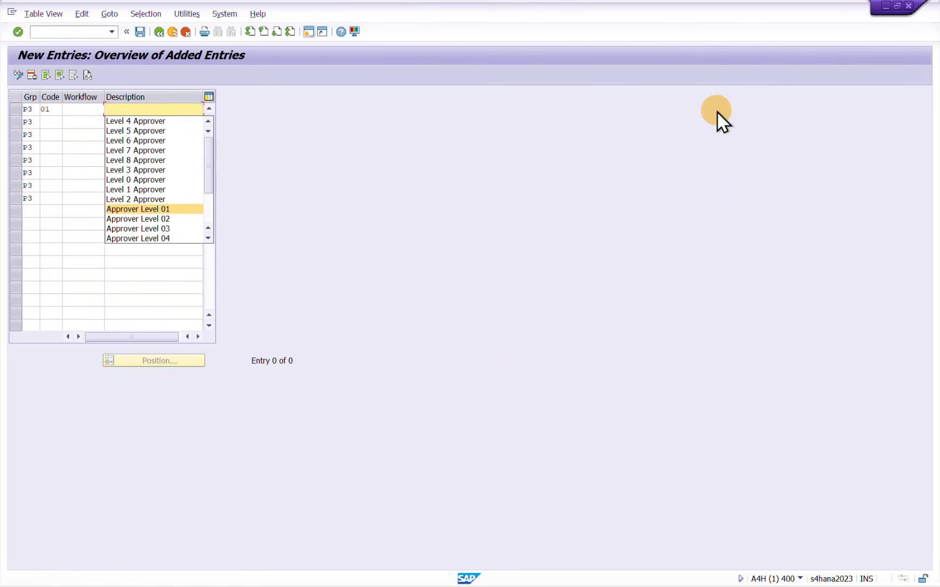
{"action": "key", "text": "Return"}
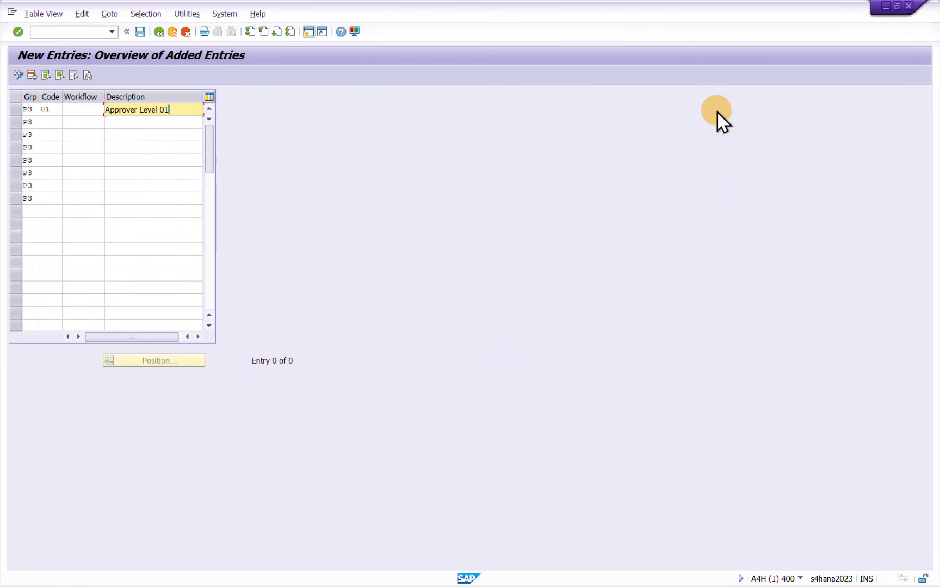
Enter release code 02 in the second P3 row with the description Approver Level 02
{"action": "key", "text": "Tab"}
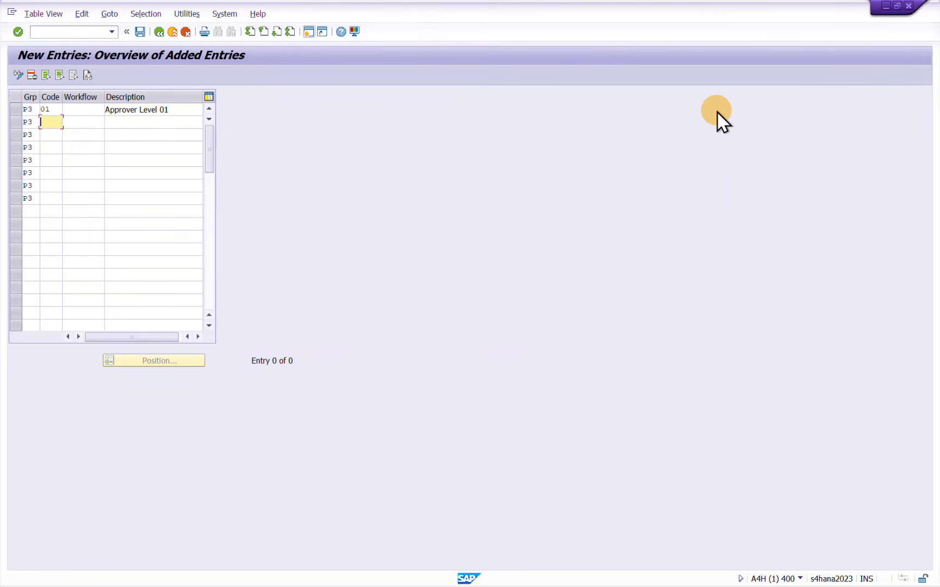
{"action": "type", "text": "02"}
{"action": "key", "text": "Tab"}
{"action": "key", "text": "Tab"}
{"action": "key", "text": "Down"}
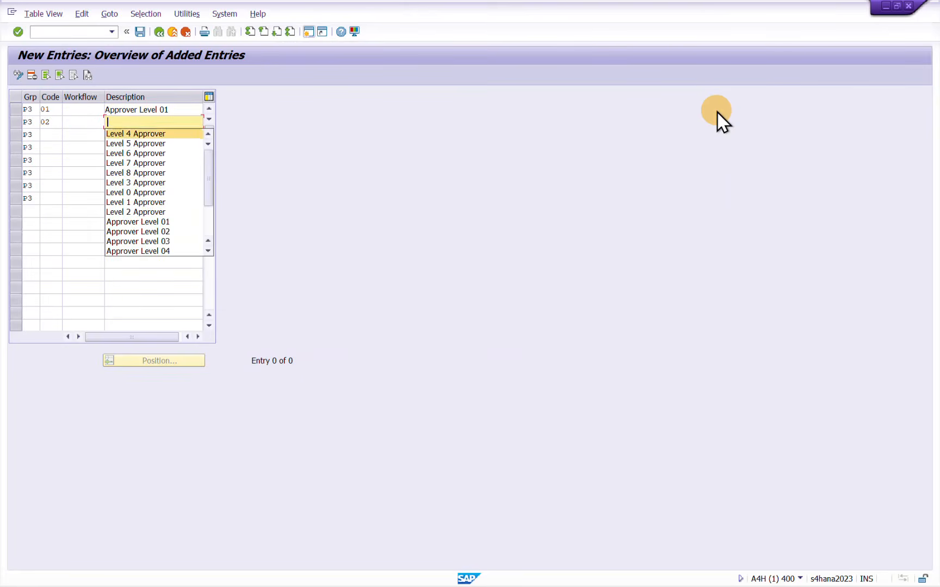
{"action": "key", "text": "Down"}
{"action": "key", "text": "Down"}
{"action": "key", "text": "Down"}
{"action": "key", "text": "Down"}
{"action": "key", "text": "Down"}
{"action": "key", "text": "Down"}
{"action": "key", "text": "Down"}
{"action": "key", "text": "Down"}
{"action": "key", "text": "Down"}
{"action": "key", "text": "Down"}
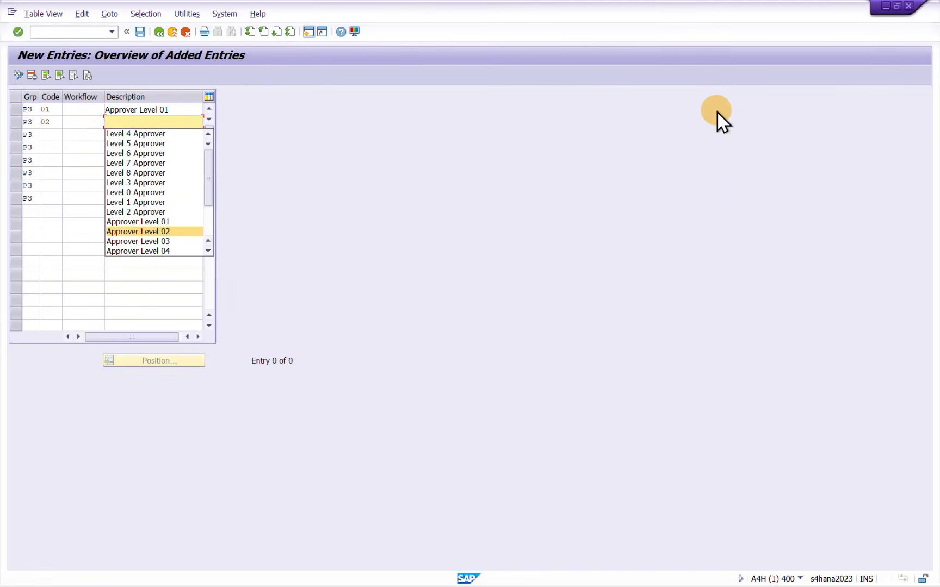
{"action": "key", "text": "Return"}
Enter release code 03 in the third P3 row with the description Approver Level 03
{"action": "left_click", "coordinate": [51, 140]}
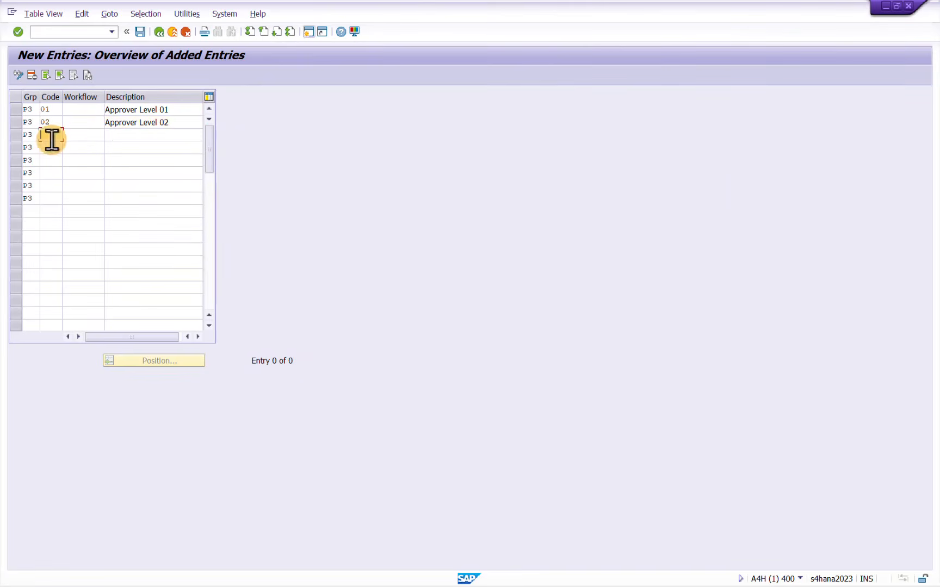
{"action": "type", "text": "03"}
{"action": "key", "text": "Tab"}
{"action": "key", "text": "Tab"}
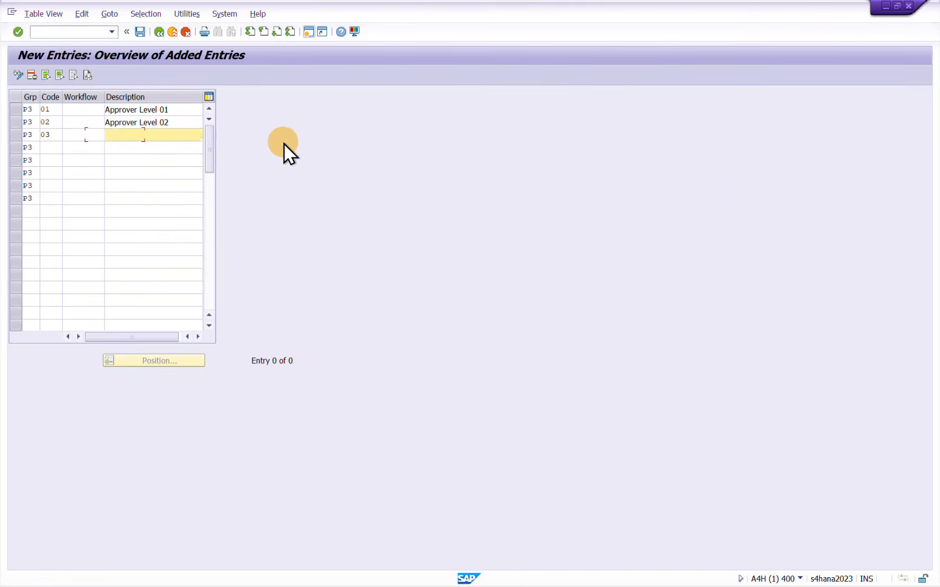
{"action": "key", "text": "BackSpace"}
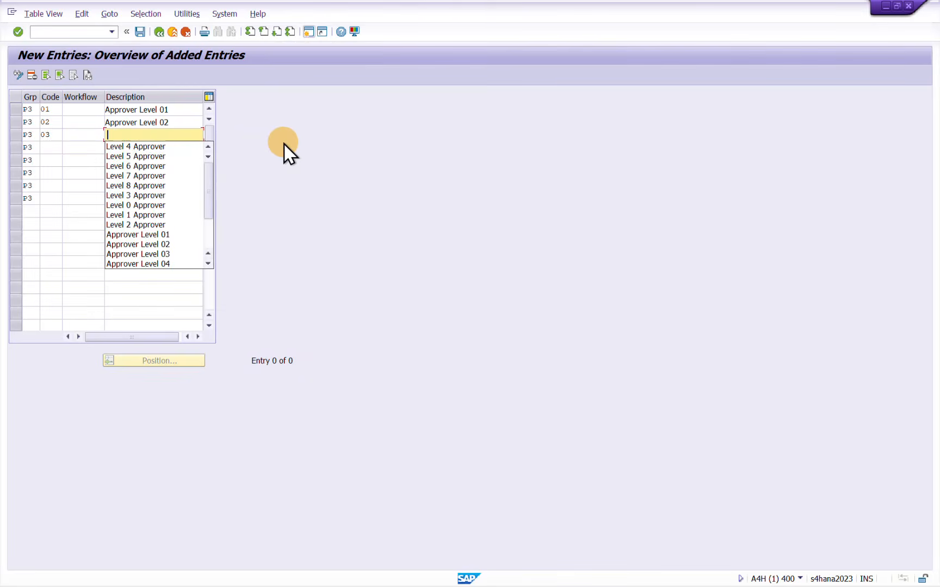
{"action": "key", "text": "Down"}
{"action": "key", "text": "Down"}
{"action": "key", "text": "Down"}
{"action": "key", "text": "Down"}
{"action": "key", "text": "Down"}
{"action": "key", "text": "Down"}
{"action": "key", "text": "Down"}
{"action": "key", "text": "Down"}
{"action": "key", "text": "Down"}
{"action": "key", "text": "Down"}
{"action": "key", "text": "Down"}
{"action": "key", "text": "Down"}
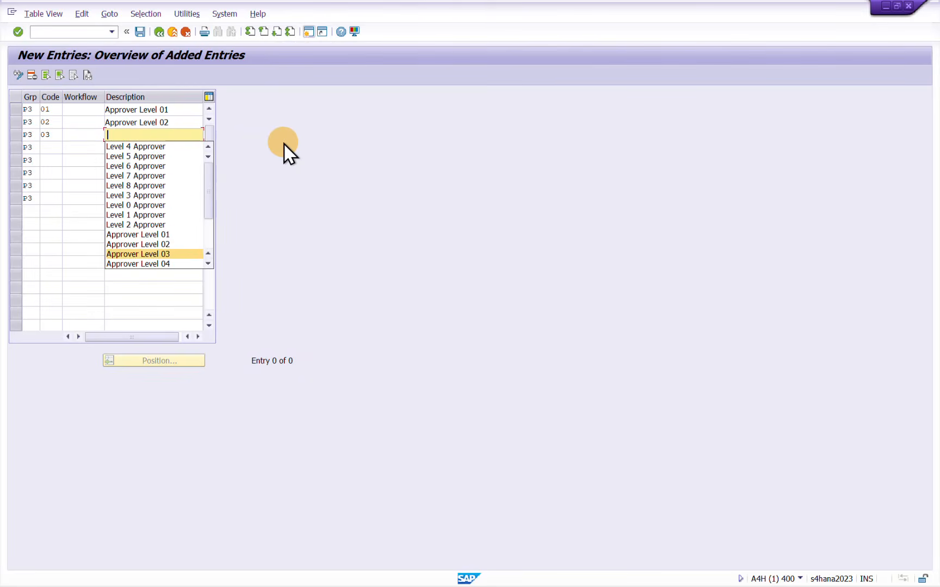
{"action": "key", "text": "Return"}
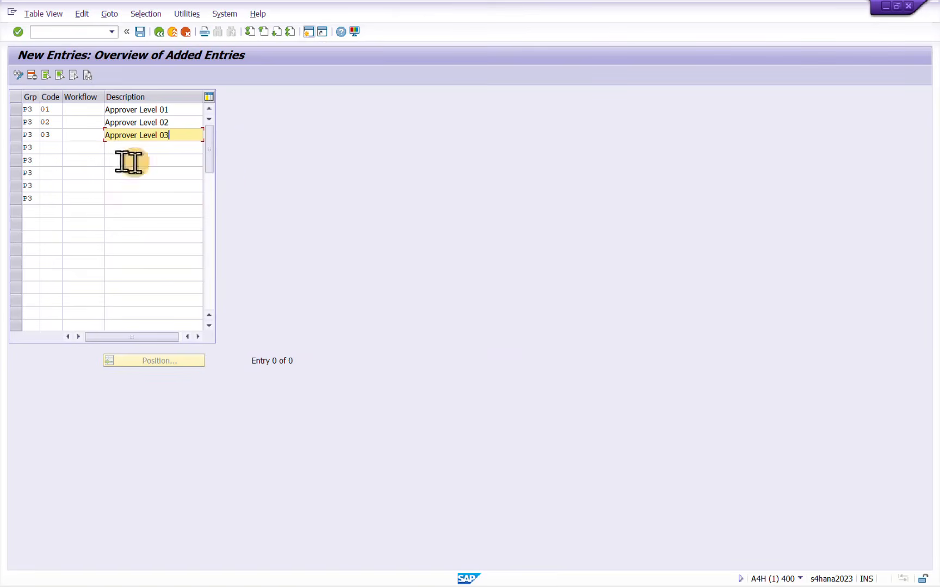
Enter release codes 04, 05, 06, 07 and 08 in the remaining five P3 rows
{"action": "left_click", "coordinate": [41, 147]}
{"action": "type", "text": "04"}
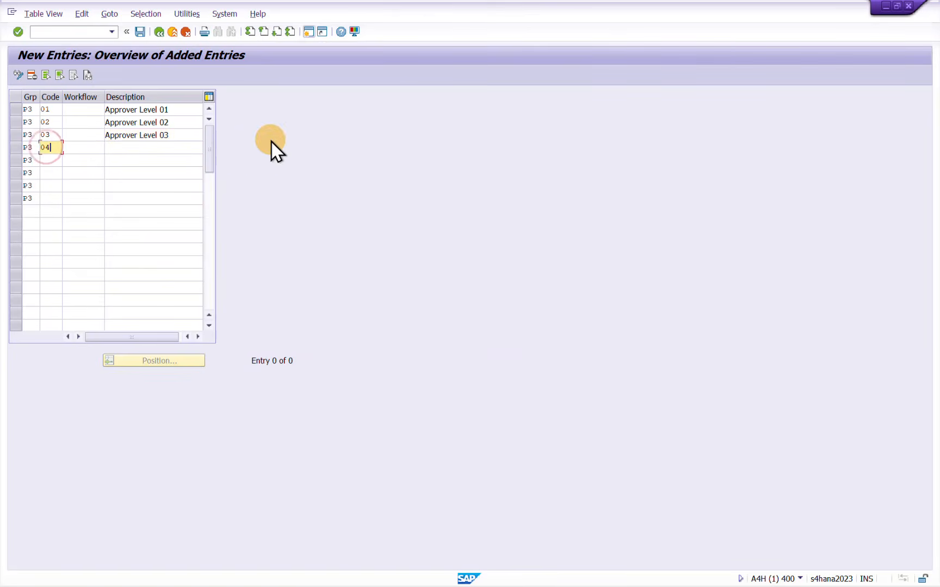
{"action": "left_click", "coordinate": [47, 159]}
{"action": "type", "text": "05"}
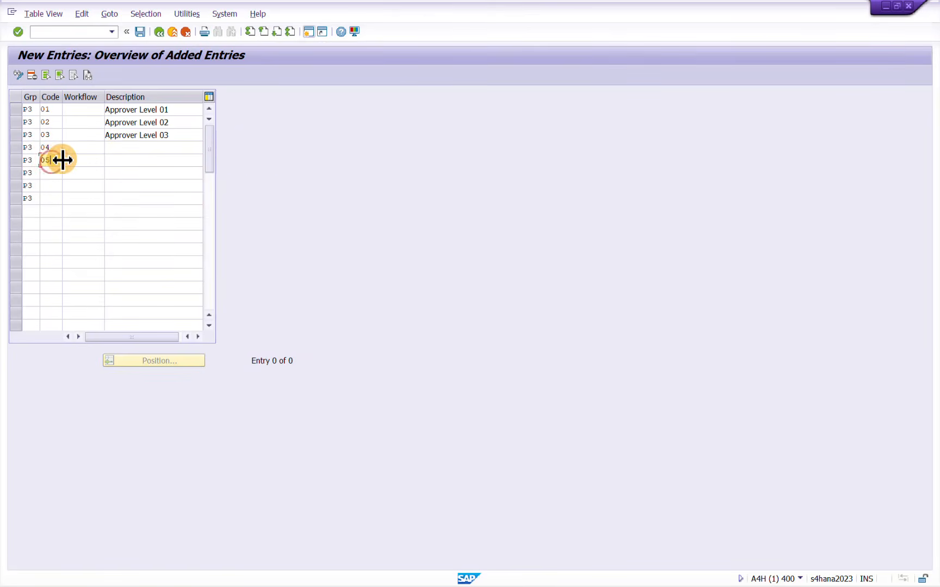
{"action": "left_click", "coordinate": [60, 173]}
{"action": "type", "text": "06"}
{"action": "key", "text": "Down"}
{"action": "type", "text": "07"}
{"action": "key", "text": "Down"}
{"action": "type", "text": "08"}
{"action": "key", "text": "Down"}
{"action": "left_click", "coordinate": [147, 144]}
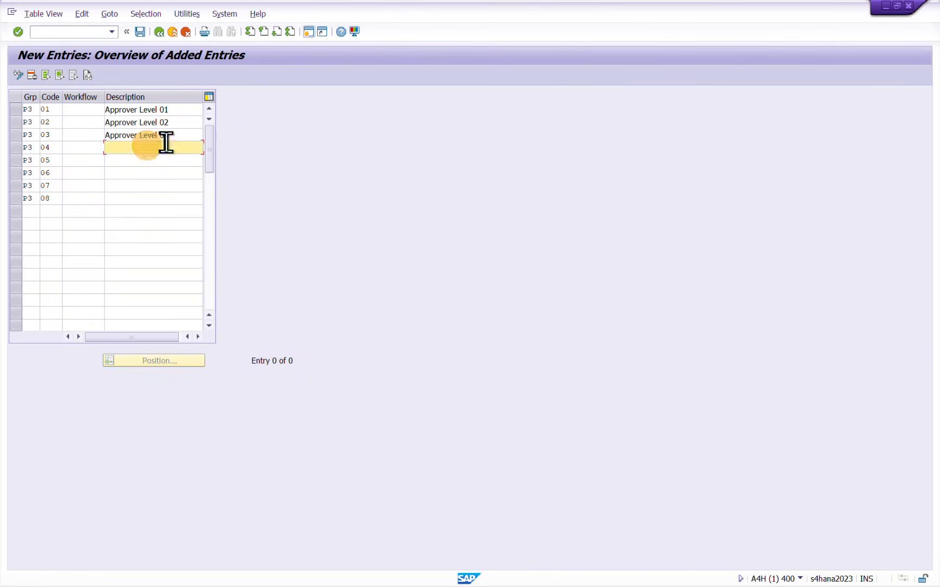
{"action": "left_click", "coordinate": [164, 135]}
{"action": "left_click_drag", "start_coordinate": [164, 136], "coordinate": [184, 138]}
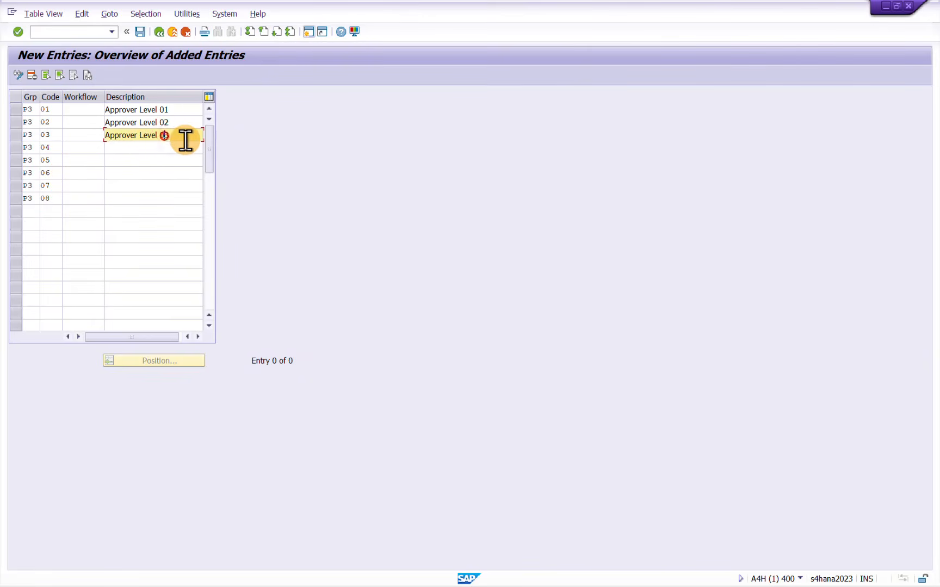
{"action": "key", "text": "shift+Left"}
{"action": "key", "text": "shift+Left"}
{"action": "key", "text": "shift+Left"}
{"action": "key", "text": "shift+Left"}
{"action": "key", "text": "shift+Left"}
{"action": "key", "text": "shift+Left"}
{"action": "key", "text": "shift+Left"}
{"action": "key", "text": "shift+Left"}
{"action": "key", "text": "shift+Left"}
{"action": "key", "text": "shift+Left"}
{"action": "key", "text": "shift+Left"}
{"action": "key", "text": "shift+Left"}
{"action": "key", "text": "shift+Left"}
{"action": "key", "text": "shift+Left"}
{"action": "key", "text": "shift+Left"}
{"action": "type", "text": "3"}
{"action": "key", "text": "Down"}
{"action": "key", "text": "Down"}
{"action": "key", "text": "Down"}
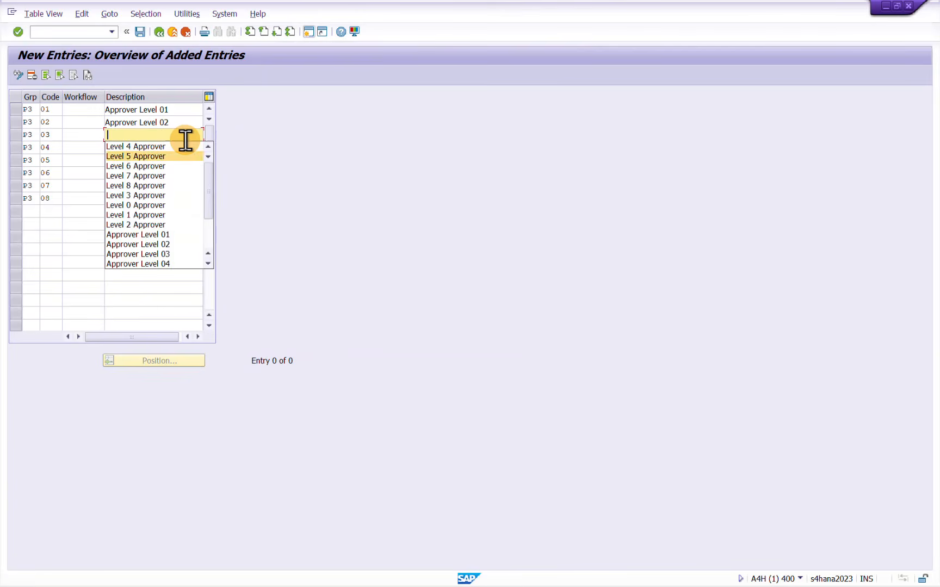
{"action": "key", "text": "Down"}
{"action": "key", "text": "Down"}
{"action": "key", "text": "Down"}
{"action": "key", "text": "Down"}
{"action": "key", "text": "Down"}
{"action": "key", "text": "Down"}
{"action": "key", "text": "Down"}
{"action": "key", "text": "Down"}
{"action": "key", "text": "Down"}
{"action": "key", "text": "Down"}
{"action": "key", "text": "Down"}
{"action": "key", "text": "Down"}
{"action": "key", "text": "Up"}
{"action": "key", "text": "Up"}
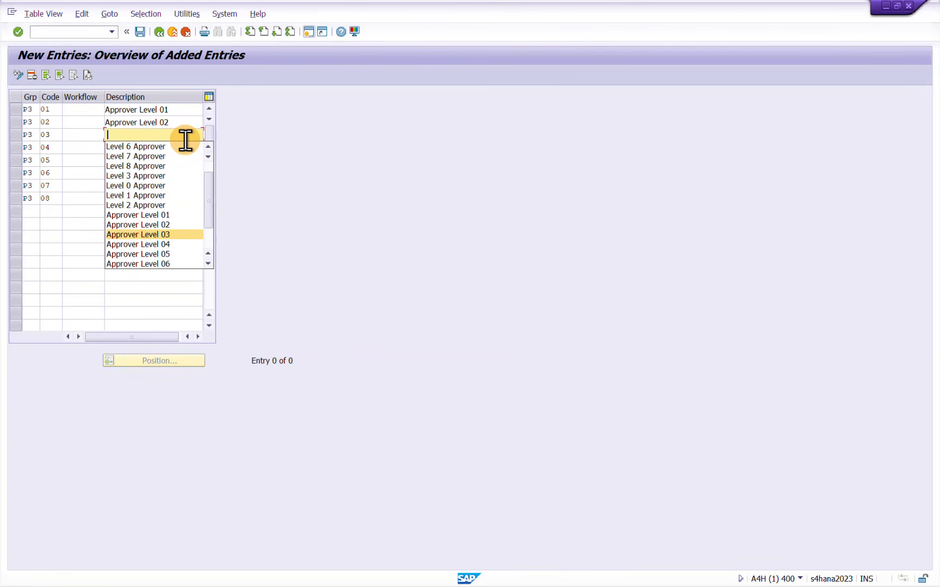
{"action": "key", "text": "Return"}
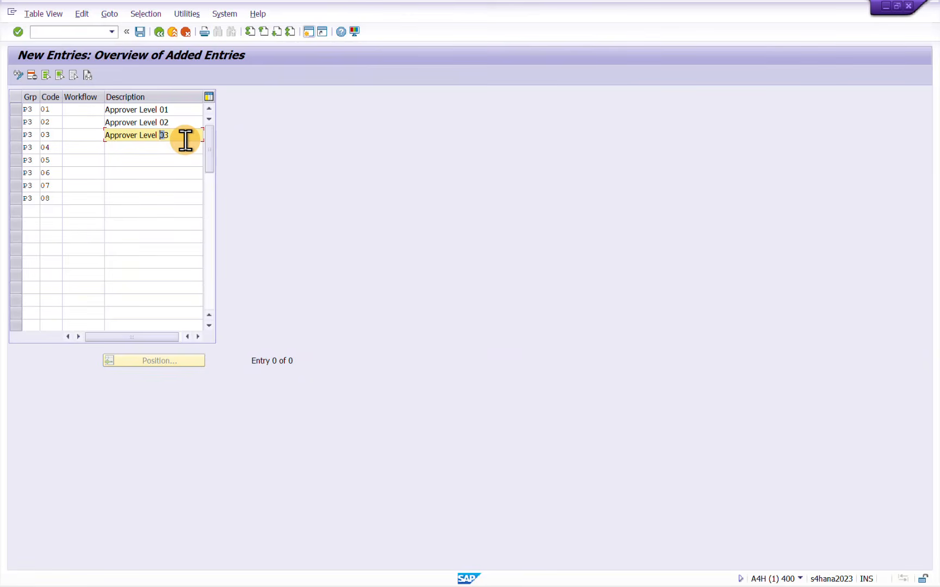
Reuse the wording of code 03's description to describe codes 04 and 05 as Approver Level 04 and Approver Level 05
{"action": "key", "text": "shift+Left"}
{"action": "key", "text": "shift+Left"}
{"action": "key", "text": "shift+Left"}
{"action": "key", "text": "shift+Left"}
{"action": "key", "text": "shift+Left"}
{"action": "key", "text": "shift+Left"}
{"action": "key", "text": "shift+Left"}
{"action": "key", "text": "shift+Left"}
{"action": "key", "text": "shift+Left"}
{"action": "key", "text": "shift+Left"}
{"action": "key", "text": "shift+Left"}
{"action": "key", "text": "shift+Left"}
{"action": "key", "text": "shift+Left"}
{"action": "key", "text": "shift+Left"}
{"action": "key", "text": "shift+Left"}
{"action": "key", "text": "shift+Left"}
{"action": "key", "text": "shift+Left"}
{"action": "key", "text": "ctrl+c"}
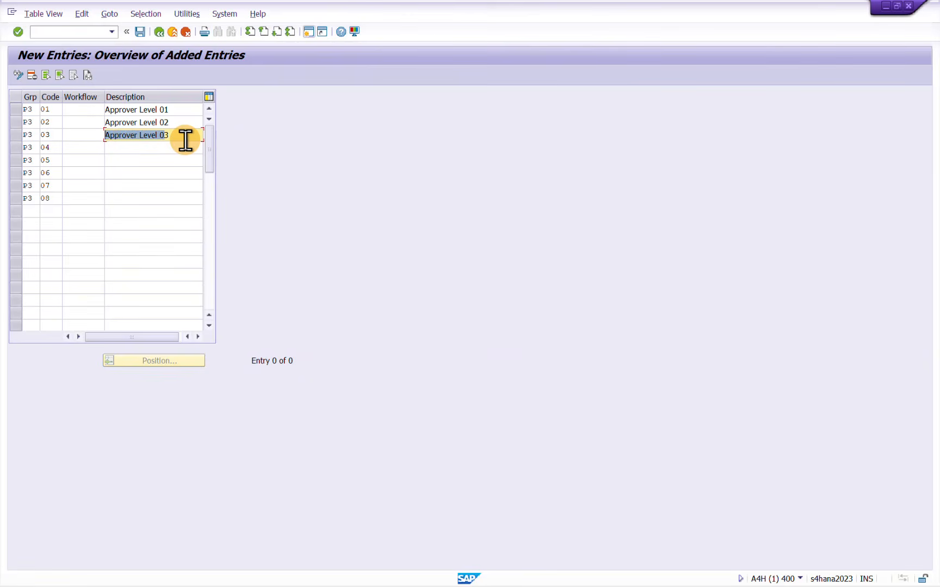
{"action": "key", "text": "Left"}
{"action": "key", "text": "Down"}
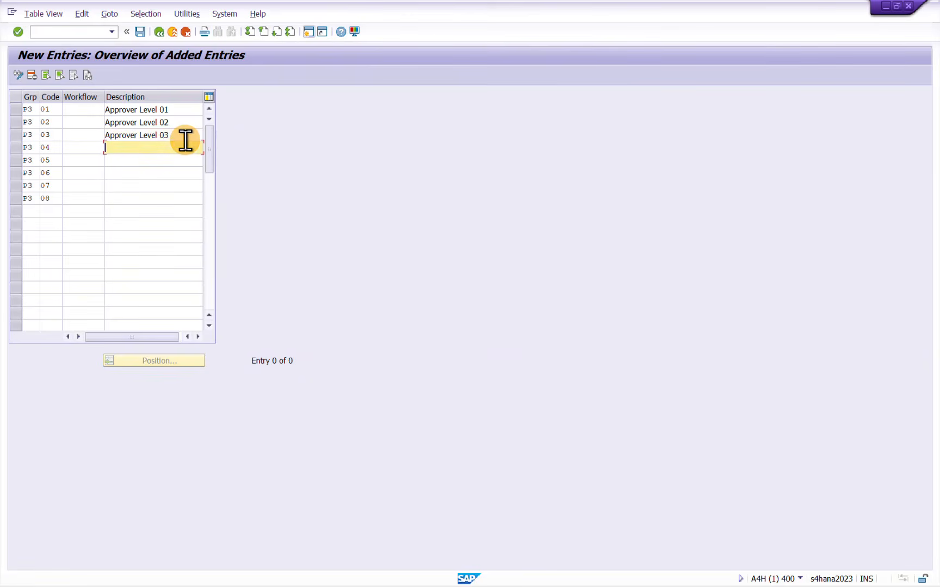
{"action": "key", "text": "ctrl+v"}
{"action": "key", "text": "BackSpace"}
{"action": "key", "text": "Down"}
{"action": "key", "text": "ctrl+v"}
{"action": "key", "text": "BackSpace"}
{"action": "type", "text": "5"}
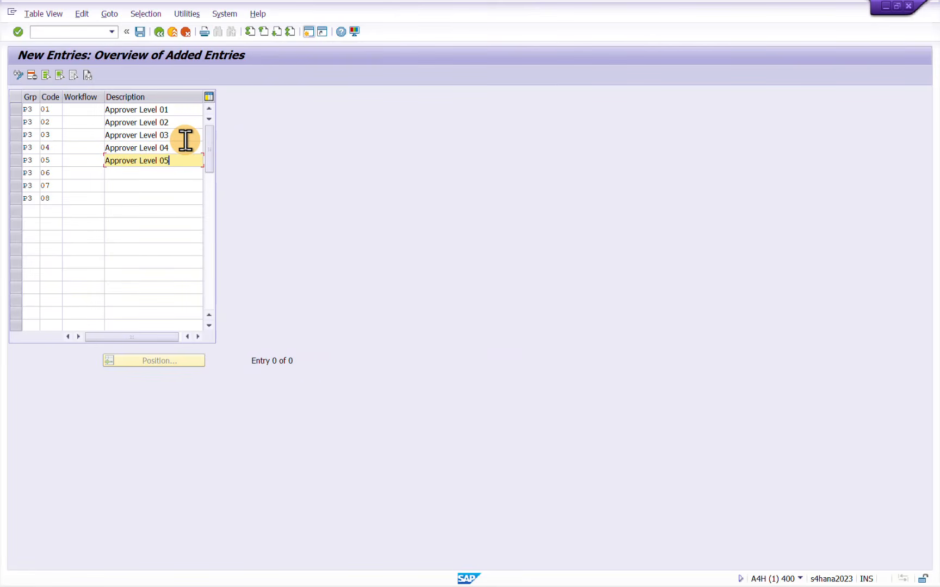
Describe codes 06, 07 and 08 as Approver Level 06, Approver Level 07 and Approver Level 08, and confirm the entries
{"action": "key", "text": "Down"}
{"action": "type", "text": "Approver Level 0"}
{"action": "type", "text": "6"}
{"action": "key", "text": "Down"}
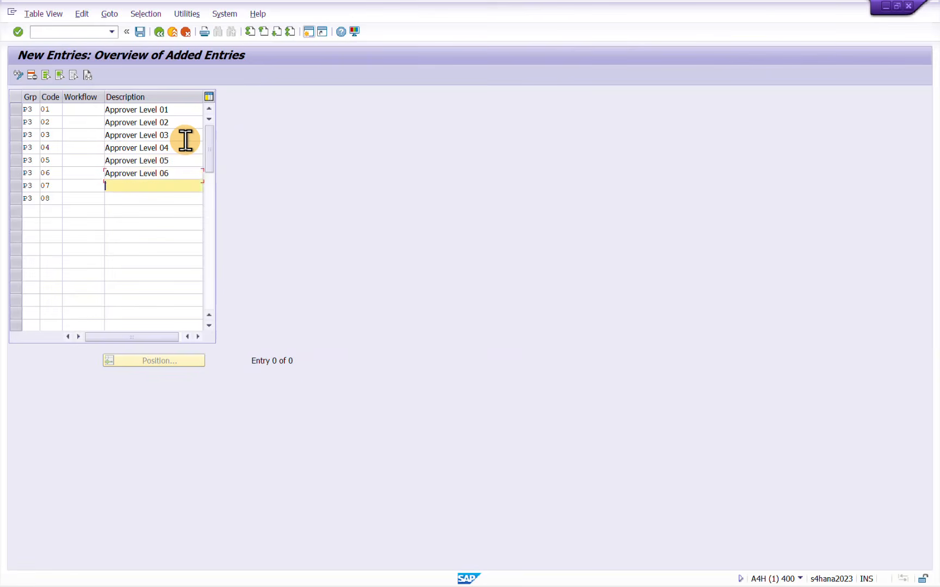
{"action": "type", "text": "Approver Level 0"}
{"action": "type", "text": "7"}
{"action": "key", "text": "Down"}
{"action": "type", "text": "Approver Level 0"}
{"action": "type", "text": "8"}
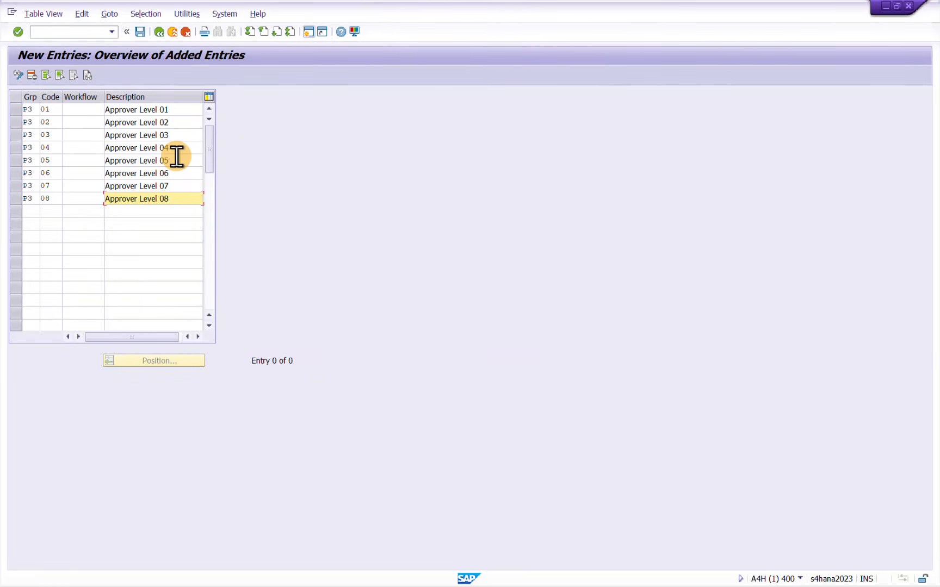
{"action": "key", "text": "Return"}
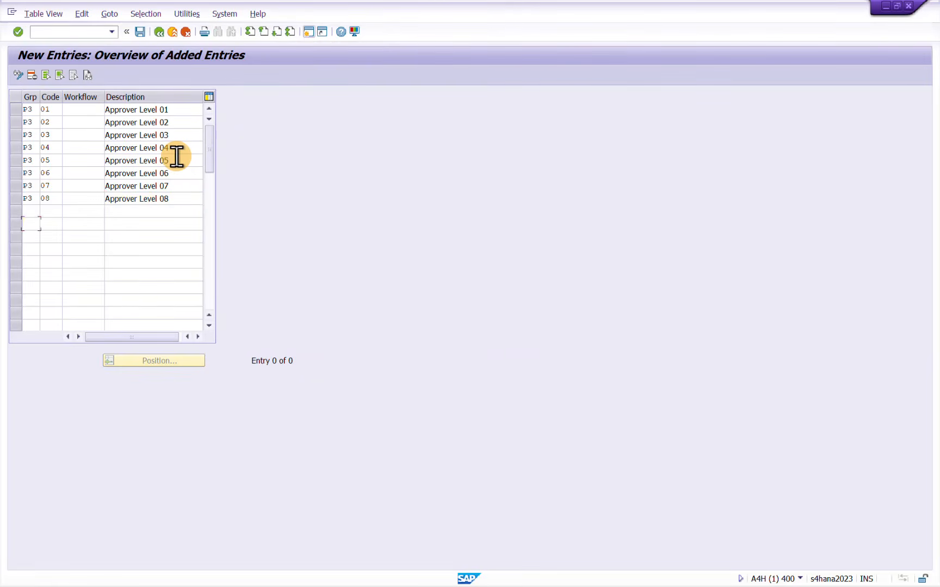
Assign workflow option 1, Role Assignment with Group, Code, and Plant (T16FW), to P3 release code 01
{"action": "left_click", "coordinate": [72, 113]}
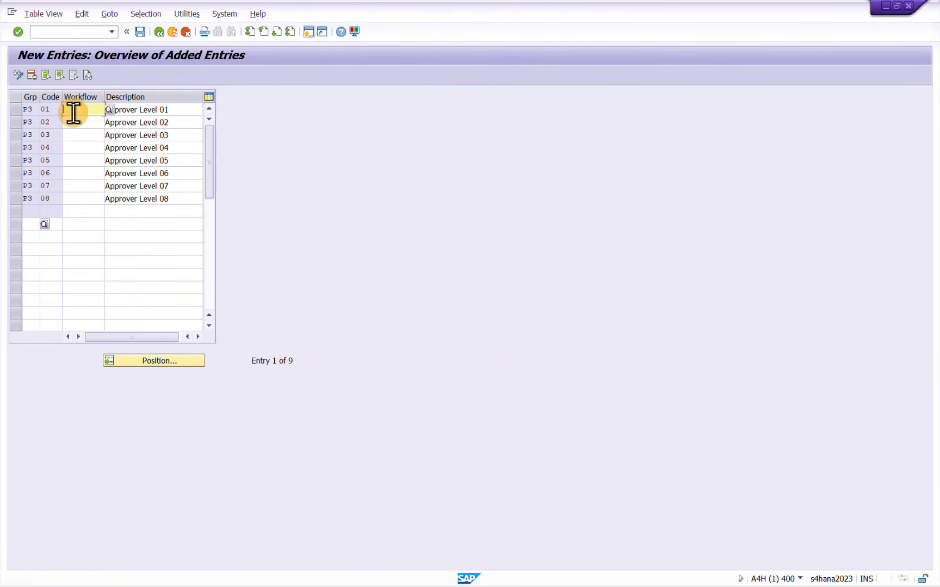
{"action": "left_click", "coordinate": [110, 111]}
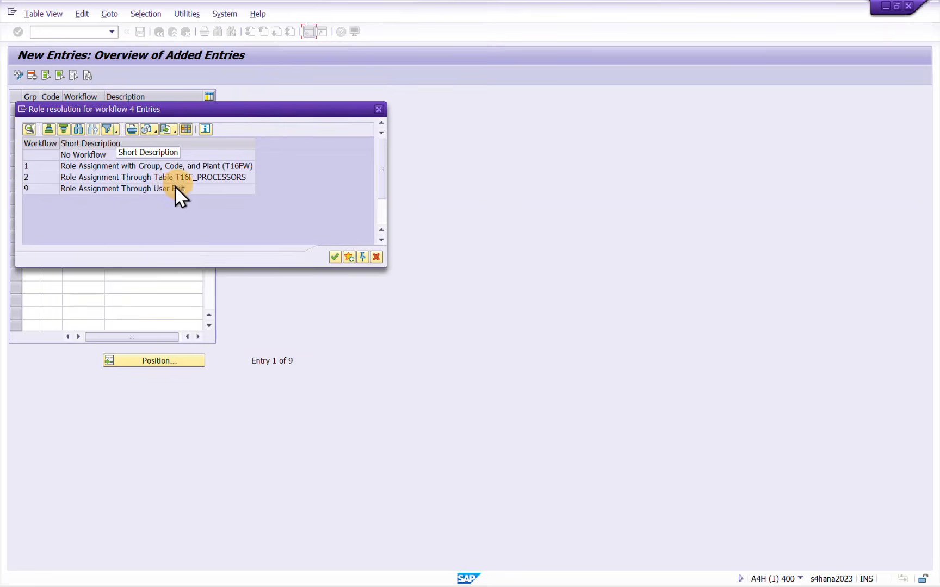
{"action": "left_click", "coordinate": [49, 164]}
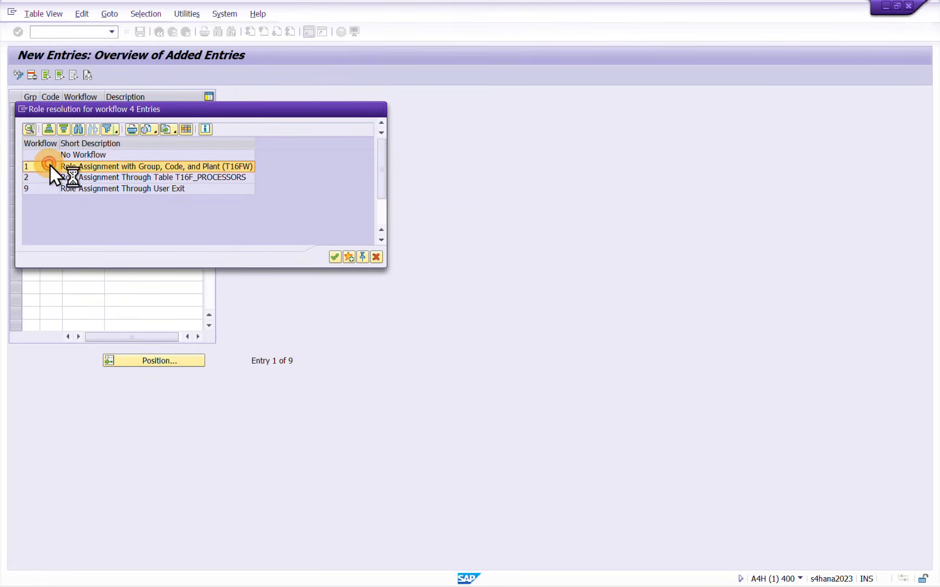
Pick workflow option 1, Role Assignment with Group, Code, and Plant (T16FW), for P3 release codes 01 and 02
{"action": "double_click", "coordinate": [49, 166]}
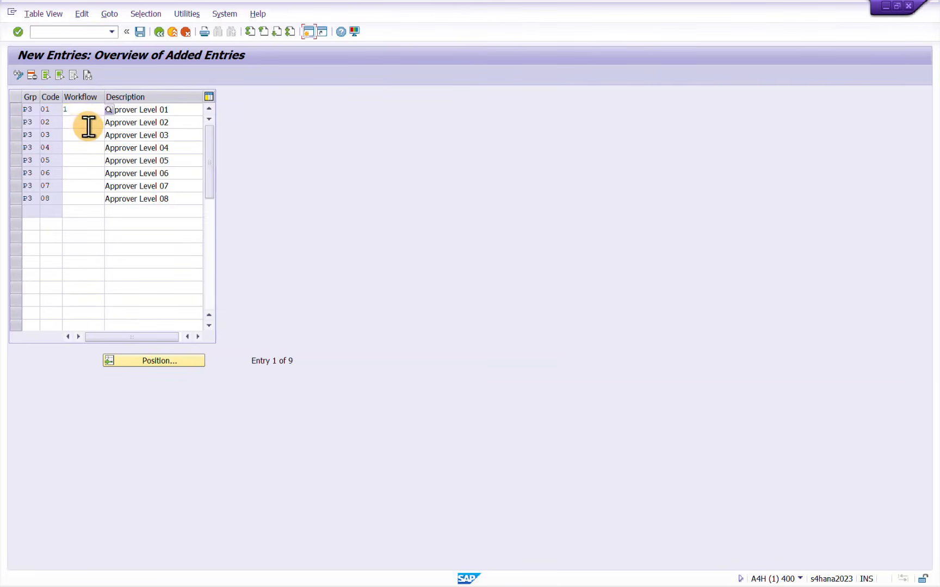
{"action": "left_click", "coordinate": [86, 123]}
{"action": "type", "text": "1"}
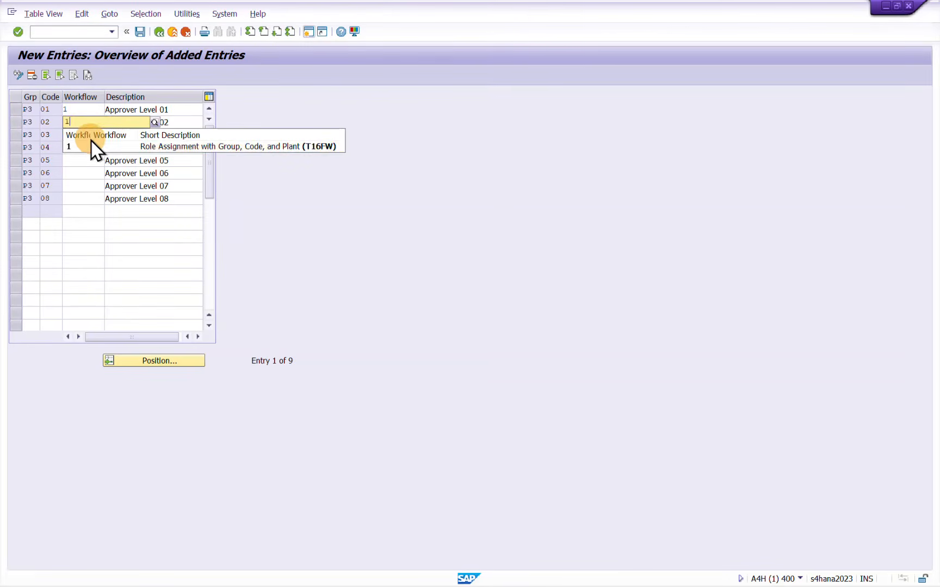
{"action": "left_click", "coordinate": [74, 146]}
Set the workflow indicator to 1 for P3 release codes 03, 04, 05, 06, 07 and 08
{"action": "left_click", "coordinate": [87, 199]}
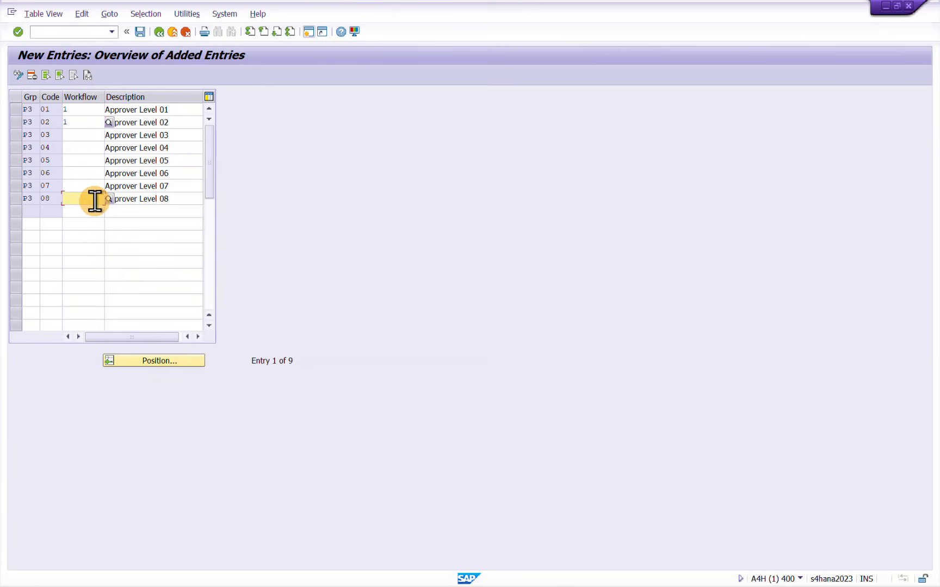
{"action": "type", "text": "1"}
{"action": "left_click", "coordinate": [88, 185]}
{"action": "type", "text": "1"}
{"action": "left_click", "coordinate": [84, 135]}
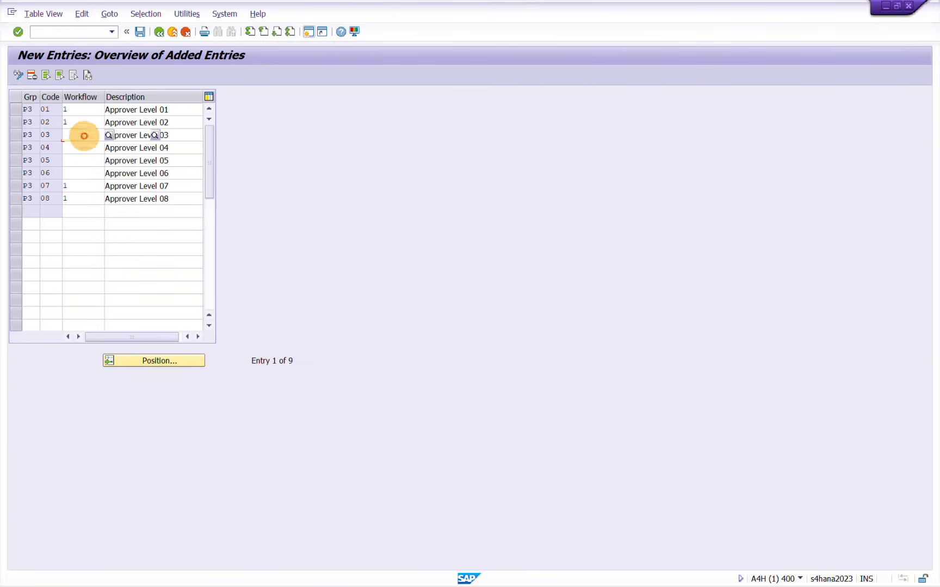
{"action": "type", "text": "1"}
{"action": "left_click", "coordinate": [81, 173]}
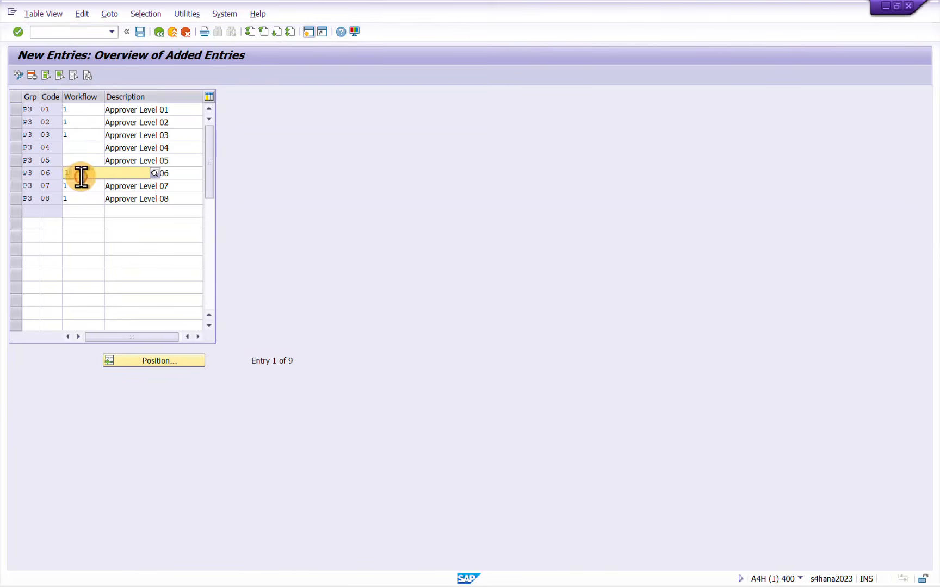
{"action": "type", "text": "1"}
{"action": "left_click", "coordinate": [84, 148]}
{"action": "type", "text": "1"}
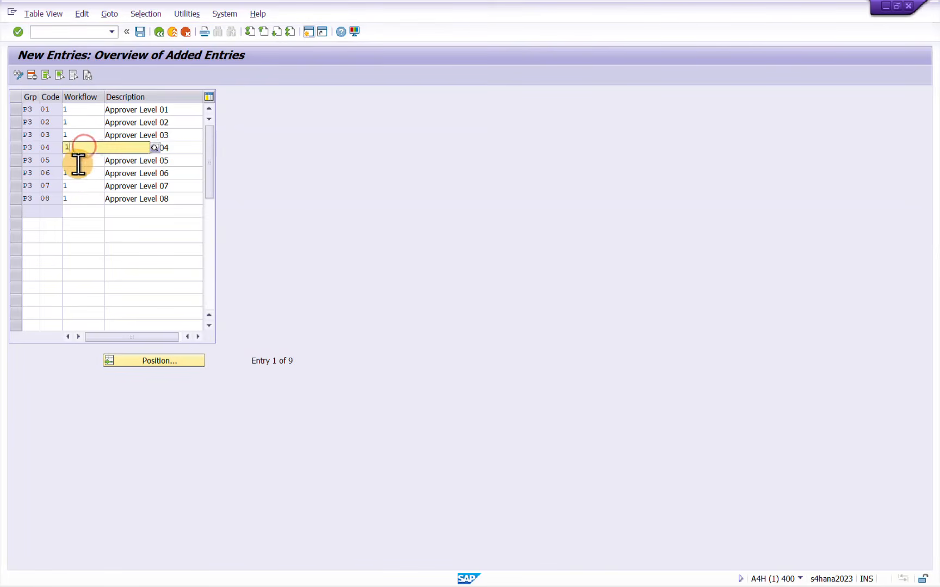
{"action": "left_click", "coordinate": [78, 163]}
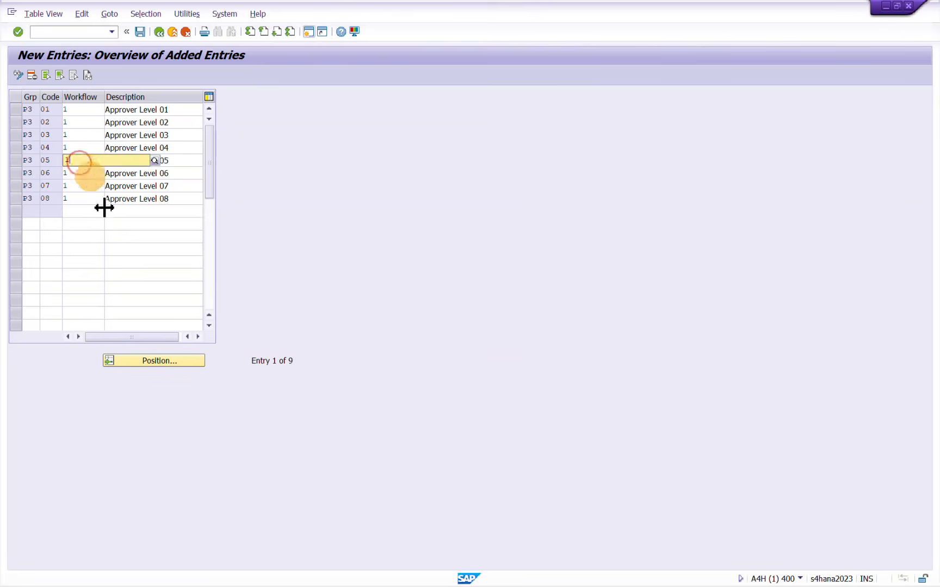
{"action": "type", "text": "1"}
{"action": "left_click", "coordinate": [109, 284]}
Delete the empty row below P3 code 08 and save the P3 release codes
{"action": "left_click", "coordinate": [17, 210]}
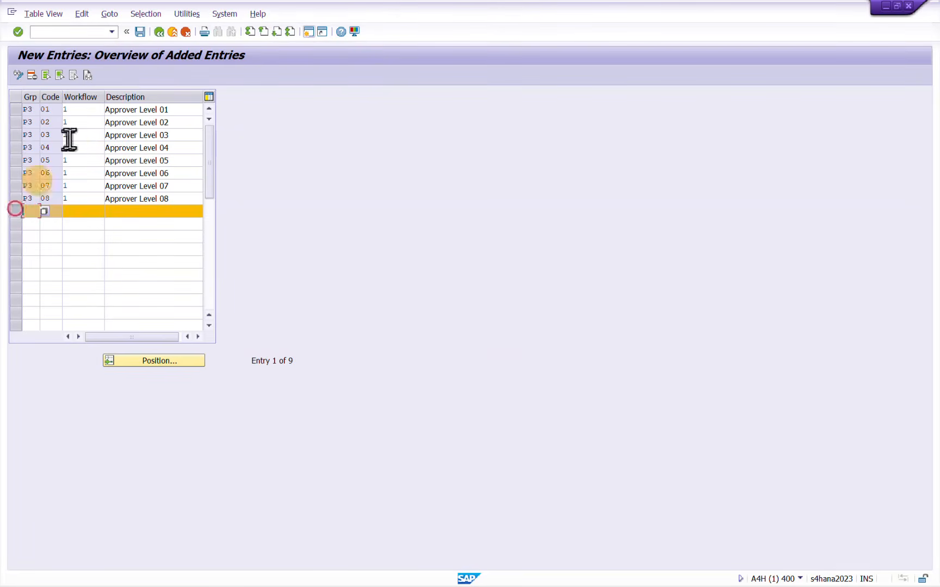
{"action": "left_click", "coordinate": [32, 76]}
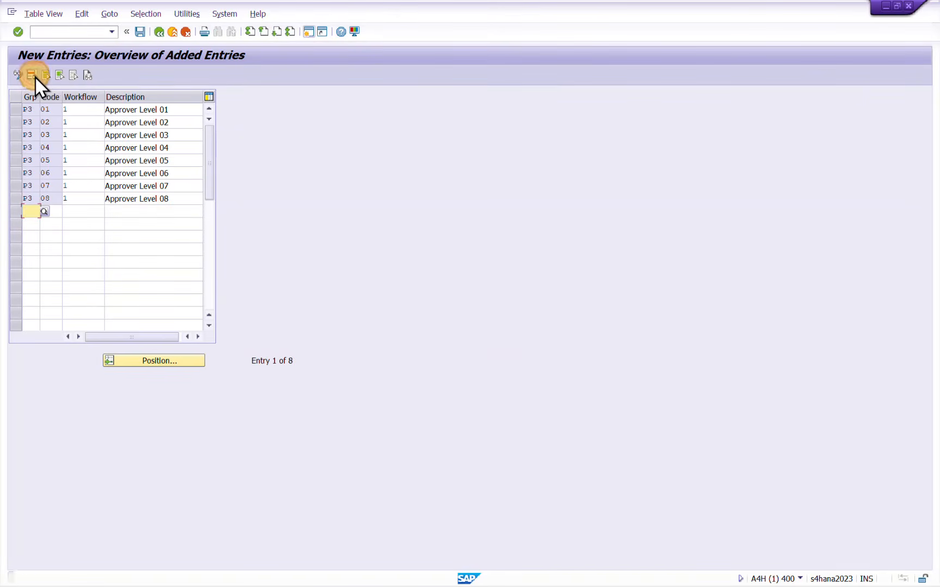
{"action": "left_click", "coordinate": [139, 32]}
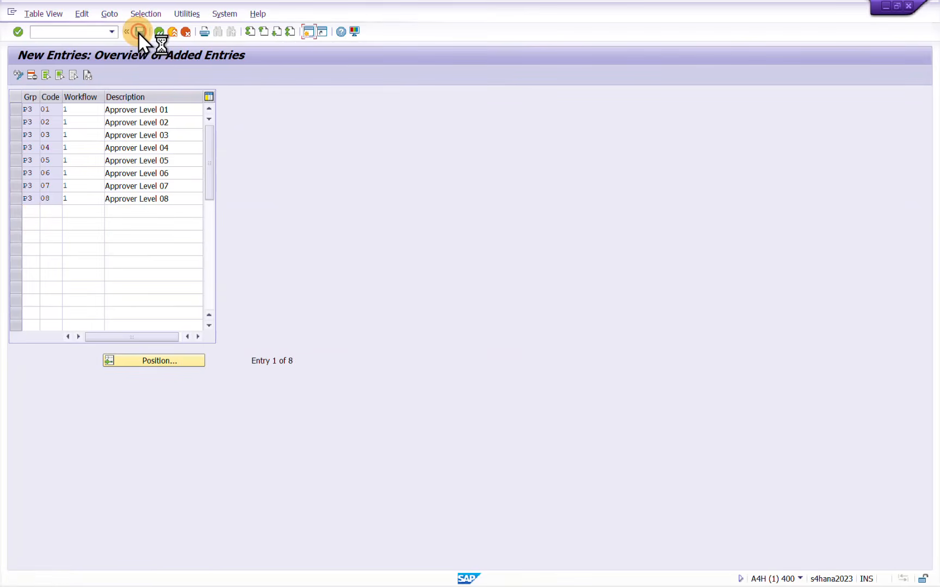
{"action": "left_click", "coordinate": [223, 203]}
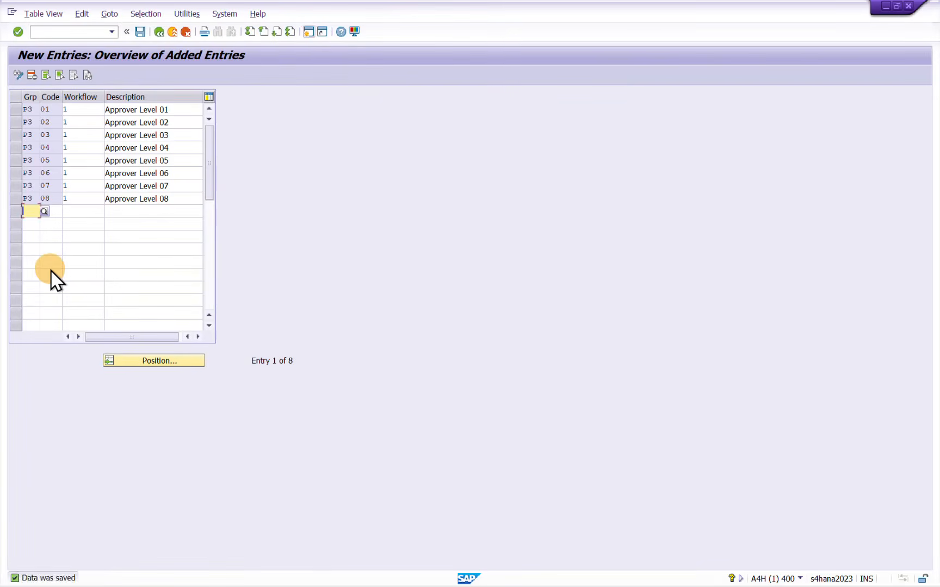
Copy the code, workflow and description values of P3 rows 01 to 08 as a block into the empty rows below
{"action": "key", "text": "ctrl+y"}
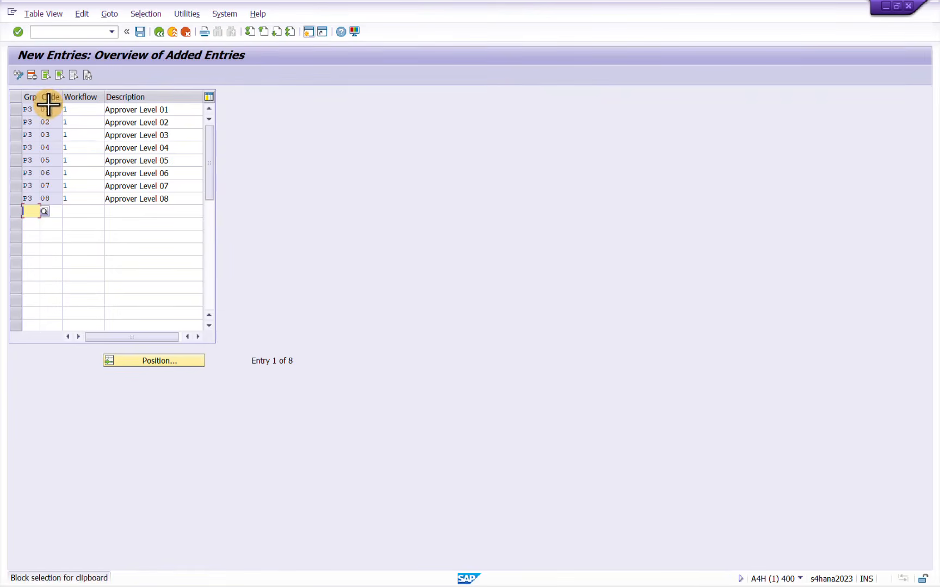
{"action": "left_click_drag", "start_coordinate": [46, 108], "coordinate": [147, 199]}
{"action": "key", "text": "ctrl+c"}
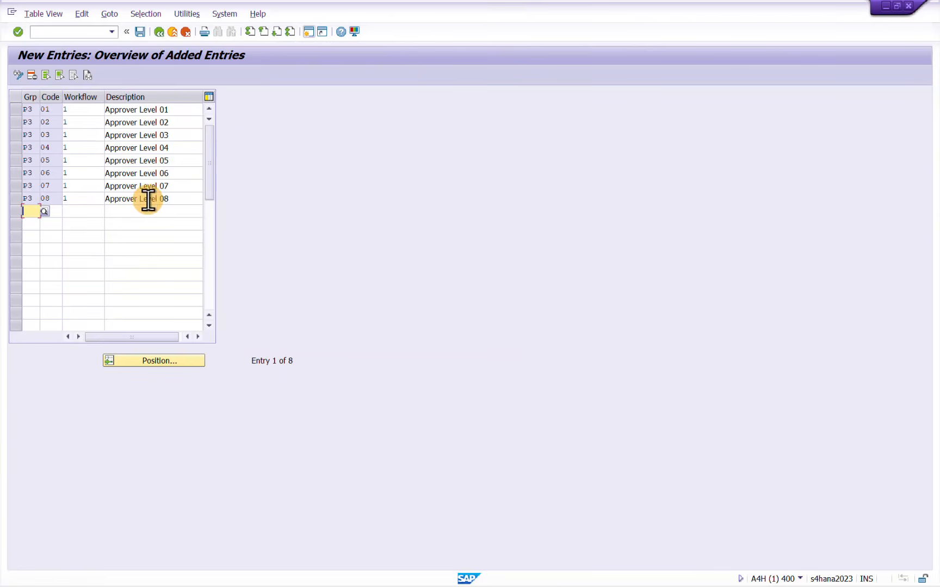
{"action": "left_click", "coordinate": [148, 211]}
{"action": "left_click", "coordinate": [51, 211]}
{"action": "key", "text": "super+v"}
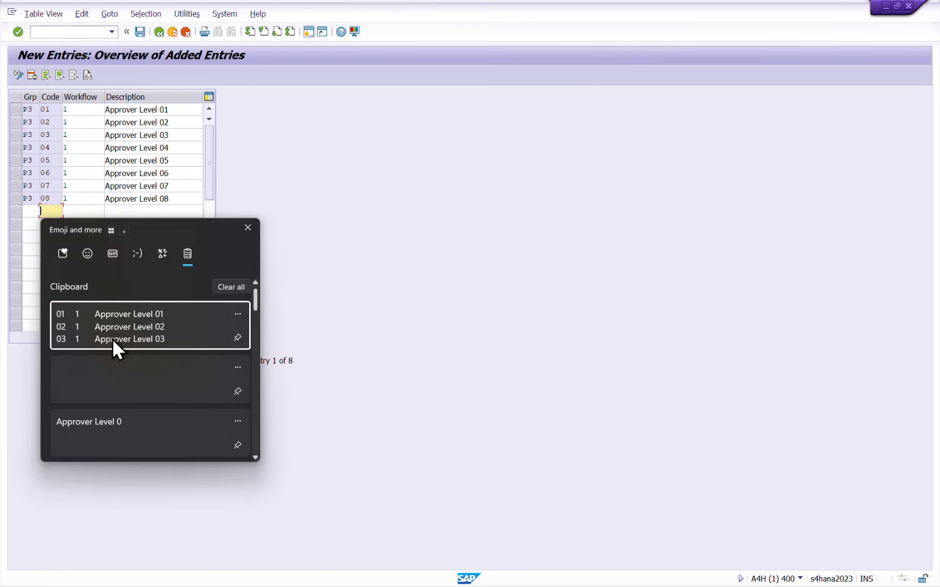
{"action": "left_click", "coordinate": [124, 322]}
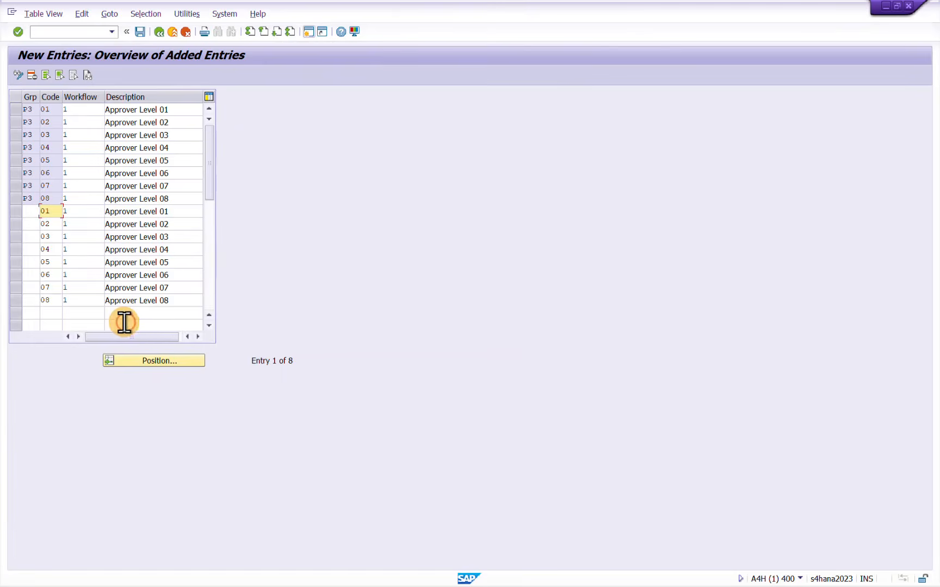
Assign release group P4 to the first and last copied rows, codes 01 and 08
{"action": "left_click", "coordinate": [30, 211]}
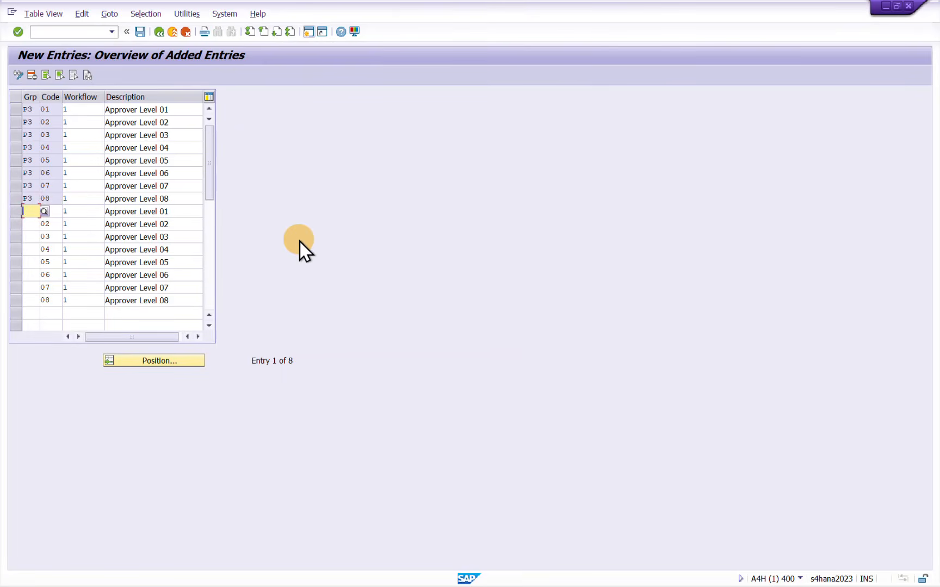
{"action": "type", "text": "P4"}
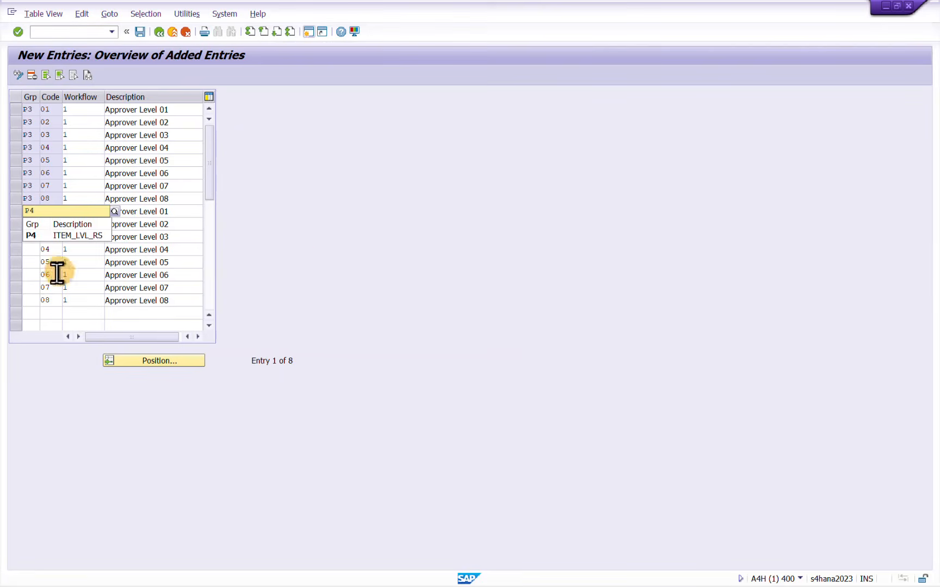
{"action": "left_click", "coordinate": [31, 236]}
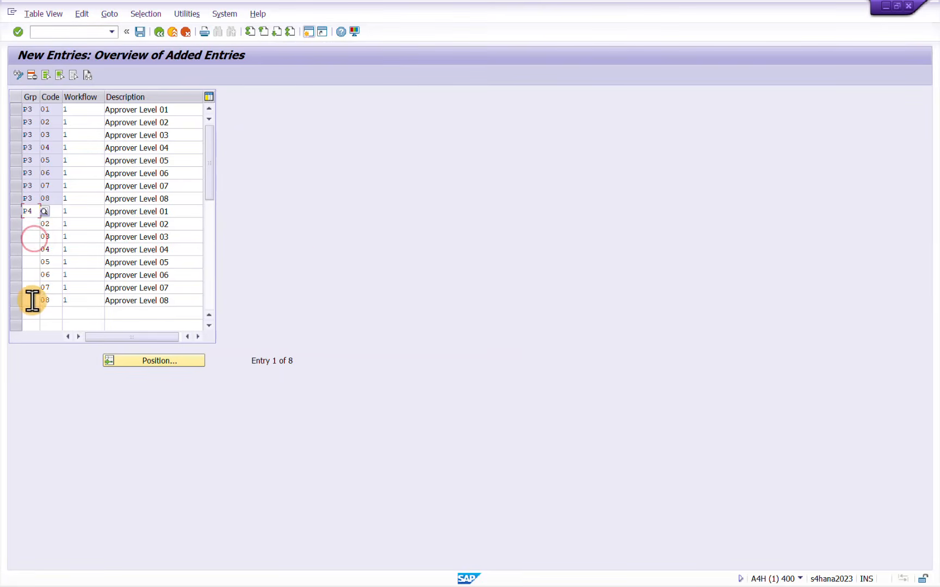
{"action": "left_click", "coordinate": [32, 300]}
{"action": "type", "text": "P4"}
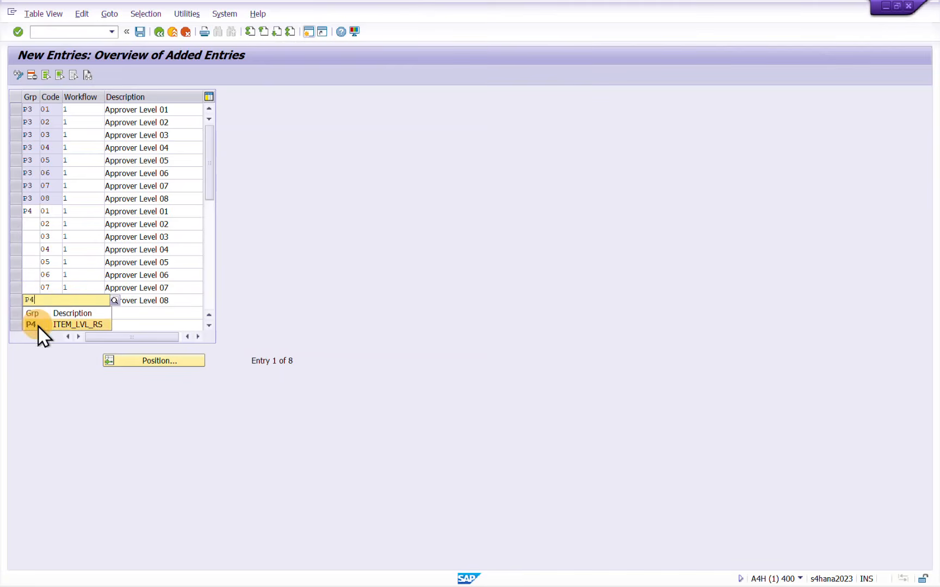
{"action": "left_click", "coordinate": [38, 326]}
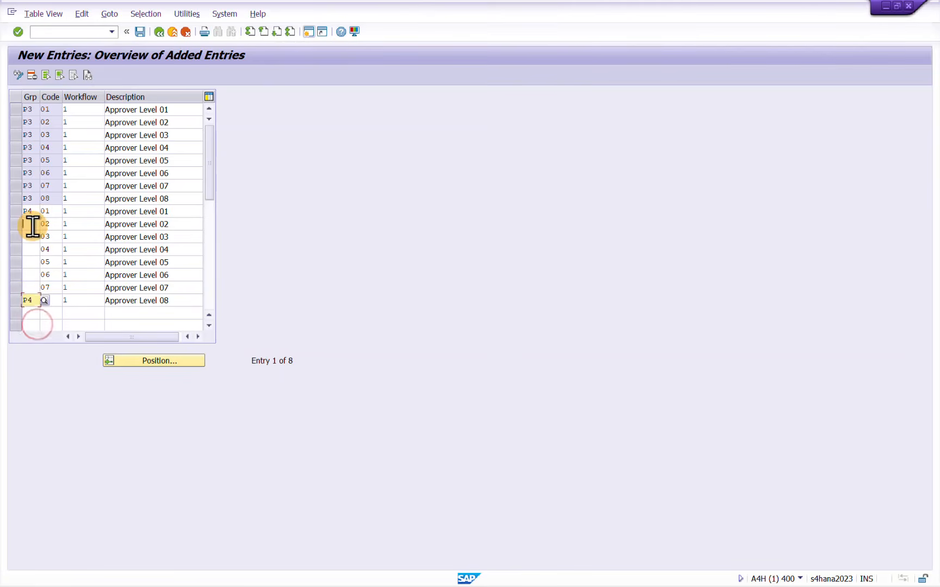
Assign release group P4 to the copied rows with codes 02, 03 and 04
{"action": "left_click", "coordinate": [33, 226]}
{"action": "type", "text": "P4"}
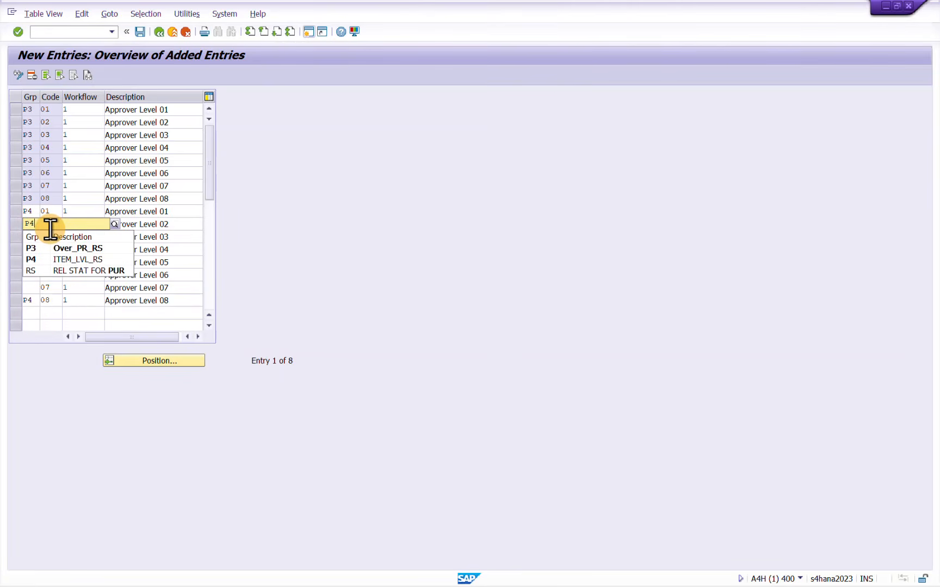
{"action": "key", "text": "Down"}
{"action": "key", "text": "Return"}
{"action": "key", "text": "Down"}
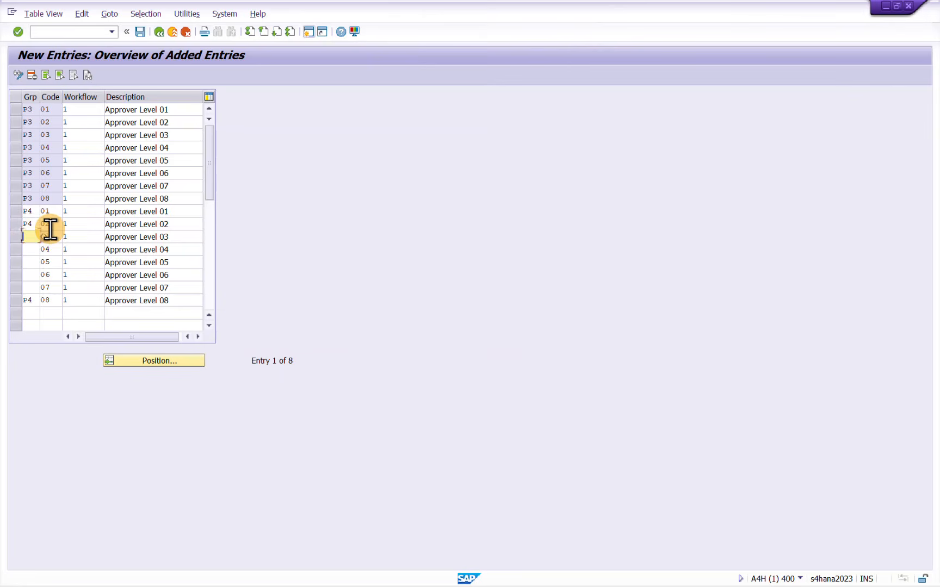
{"action": "type", "text": "P4"}
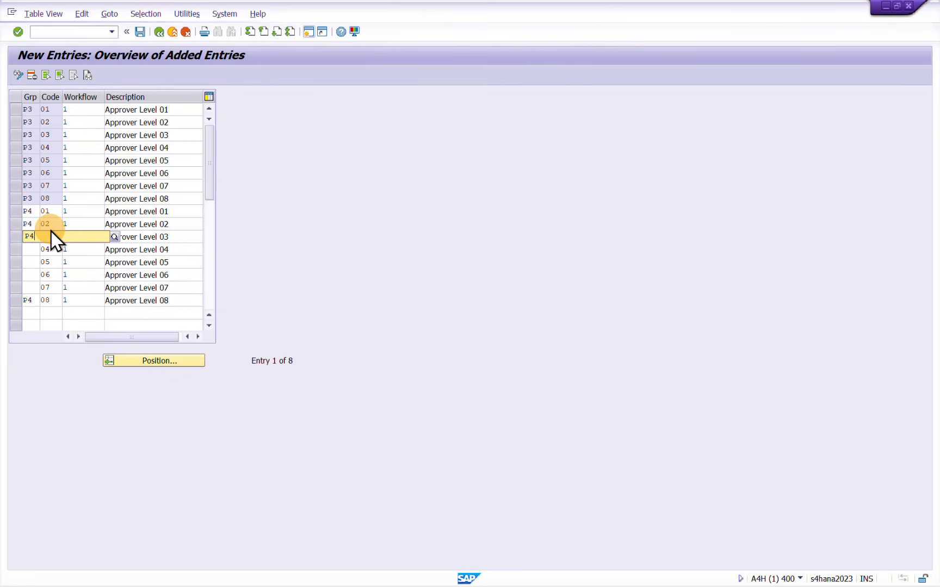
{"action": "key", "text": "Return"}
{"action": "key", "text": "Down"}
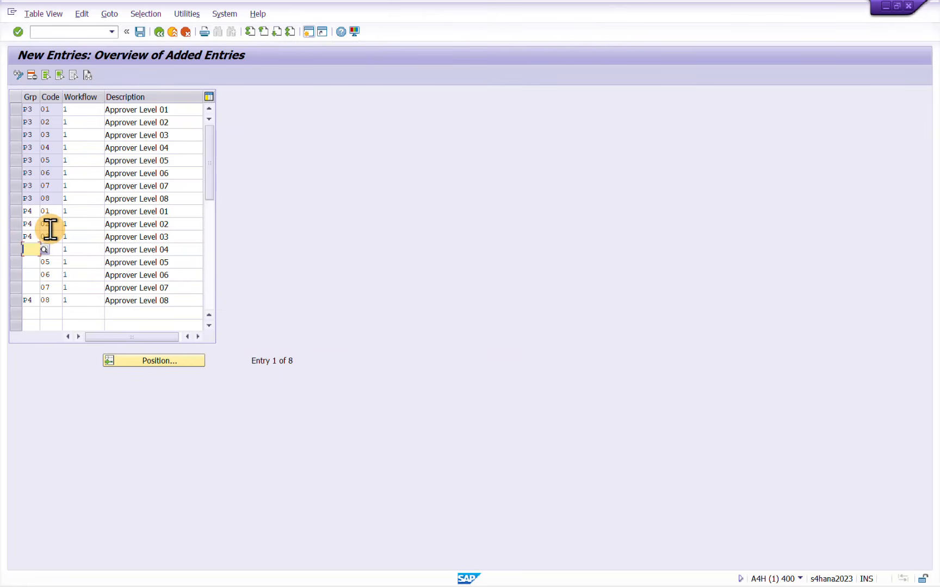
{"action": "type", "text": "P4"}
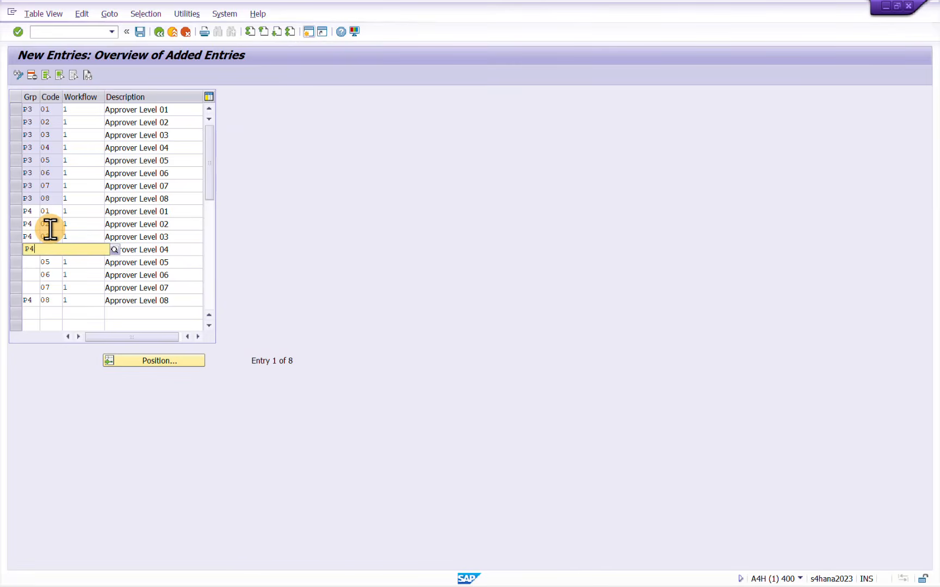
{"action": "key", "text": "Return"}
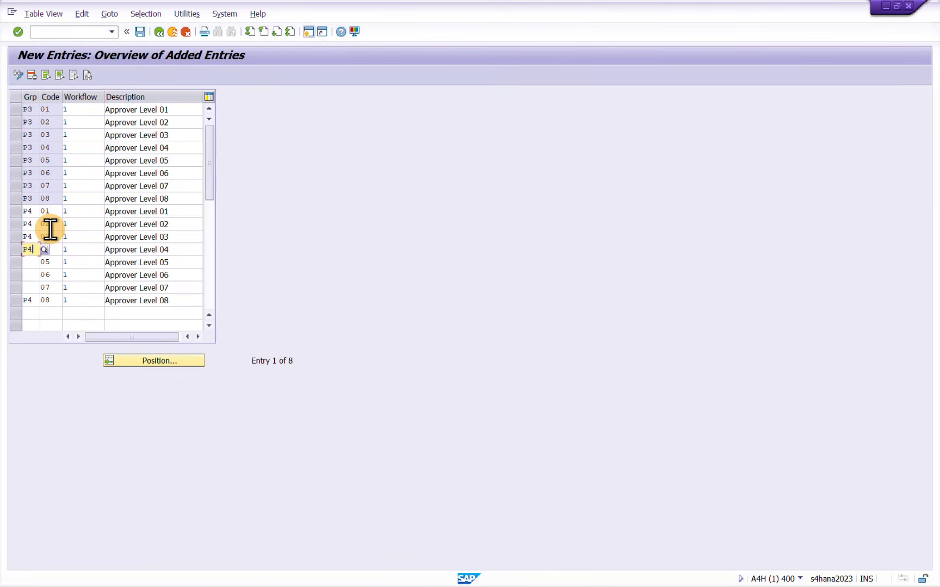
Fill the remaining group cells from code 05 down with a copied block of group values, correcting code 05's group to P4
{"action": "left_click_drag", "start_coordinate": [26, 199], "coordinate": [31, 253]}
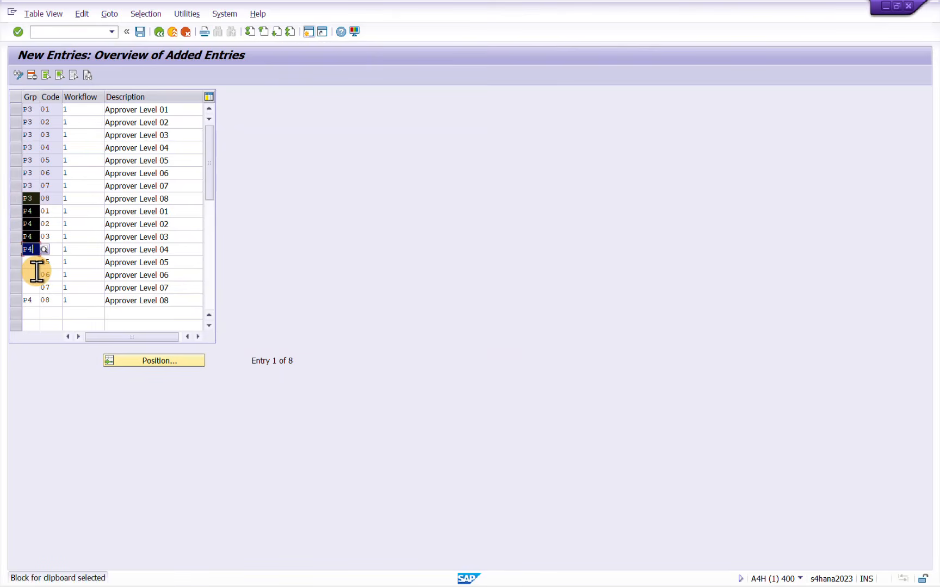
{"action": "key", "text": "ctrl+c"}
{"action": "left_click", "coordinate": [25, 264]}
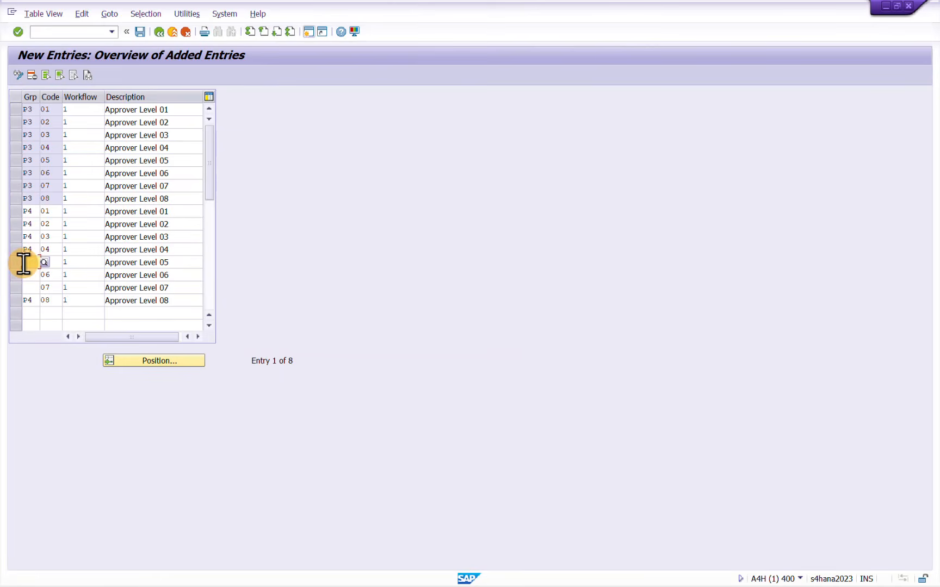
{"action": "key", "text": "super+v"}
{"action": "left_click", "coordinate": [64, 366]}
{"action": "left_click", "coordinate": [41, 267]}
{"action": "key", "text": "BackSpace"}
{"action": "type", "text": "4"}
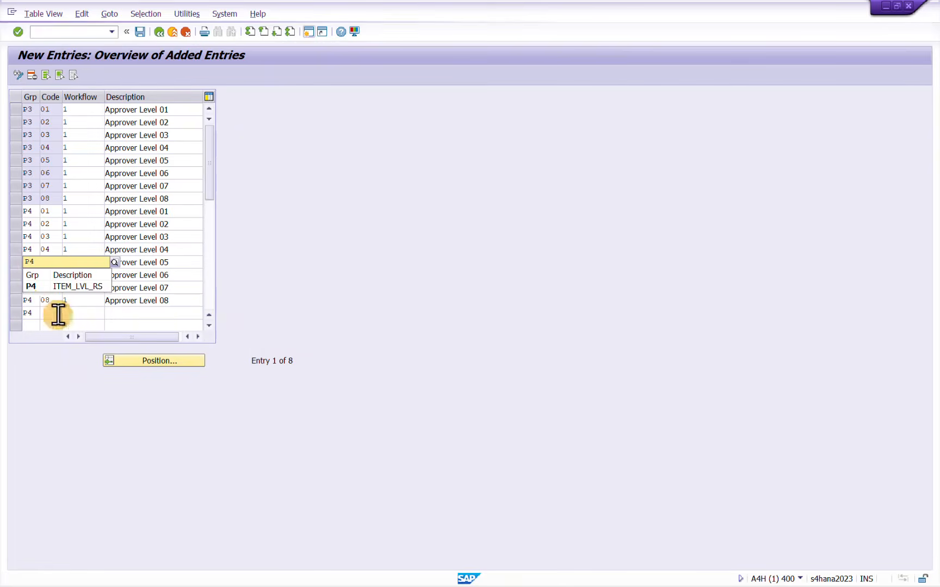
Clear the surplus P4 group value below code 08 and confirm the P4 entries
{"action": "left_click", "coordinate": [38, 317]}
{"action": "left_click", "coordinate": [34, 312]}
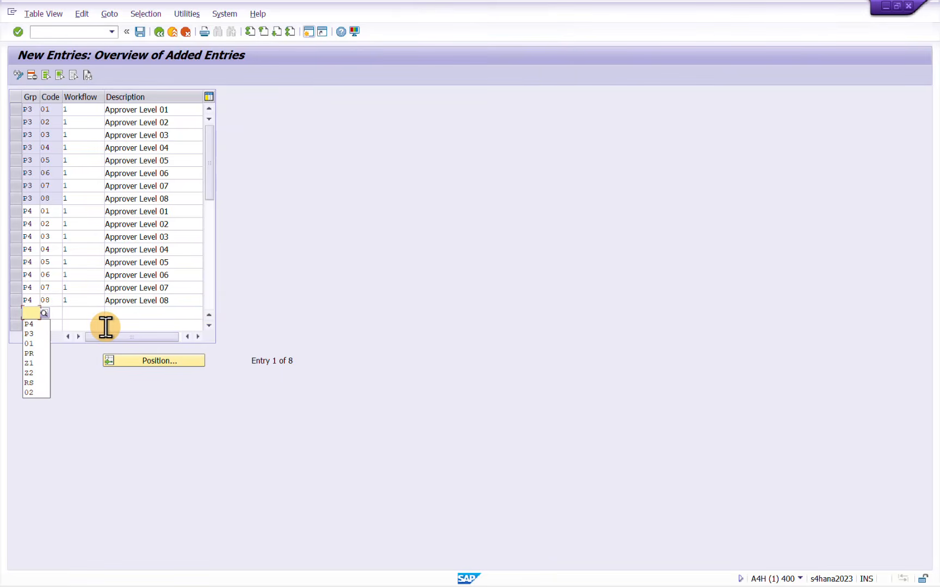
{"action": "left_click", "coordinate": [186, 299]}
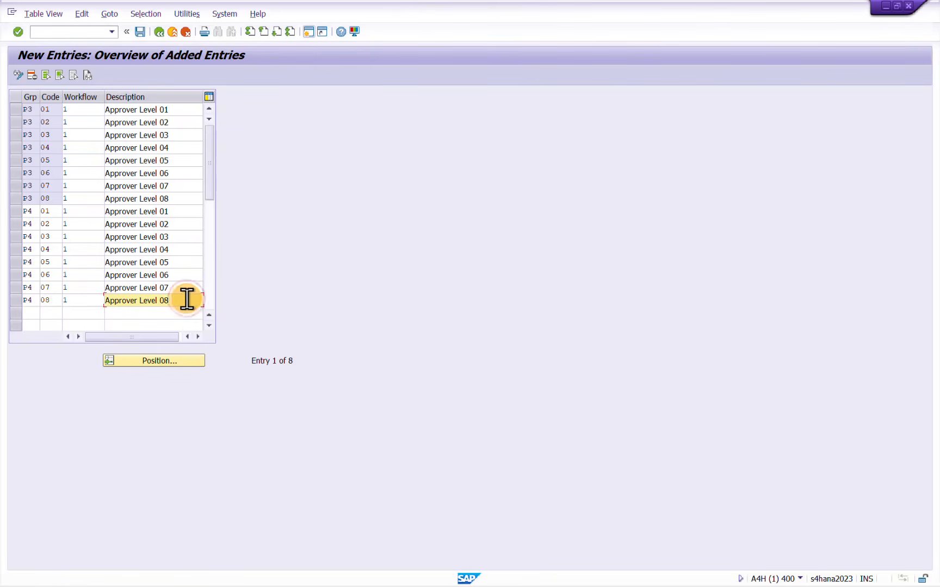
{"action": "key", "text": "Return"}
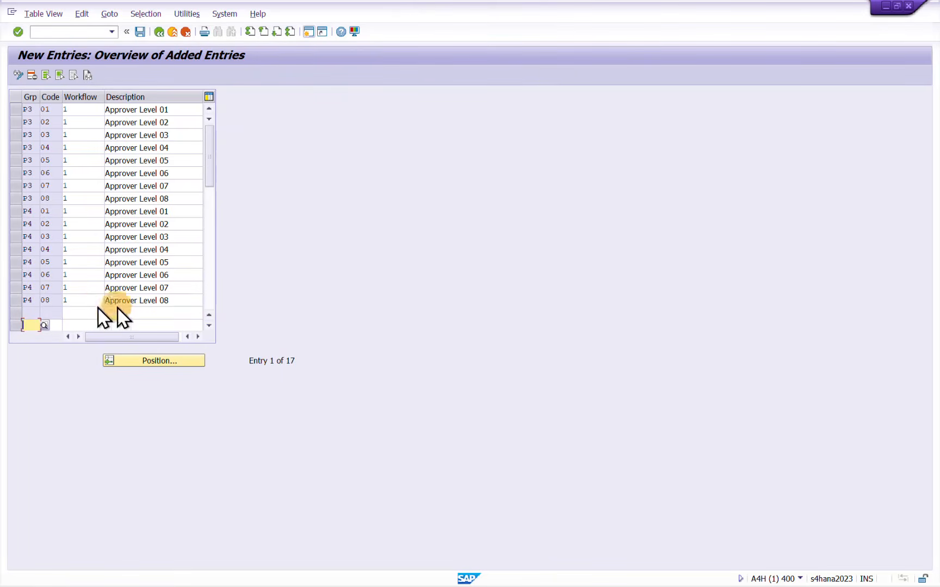
Delete the empty row below P4 code 08, save the release codes and return to their overview
{"action": "left_click", "coordinate": [19, 312]}
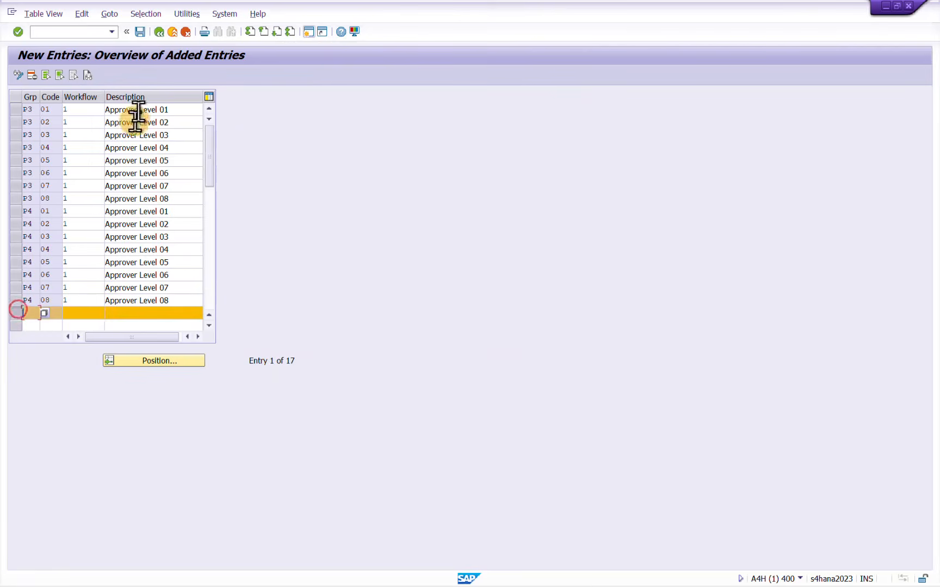
{"action": "left_click", "coordinate": [32, 73]}
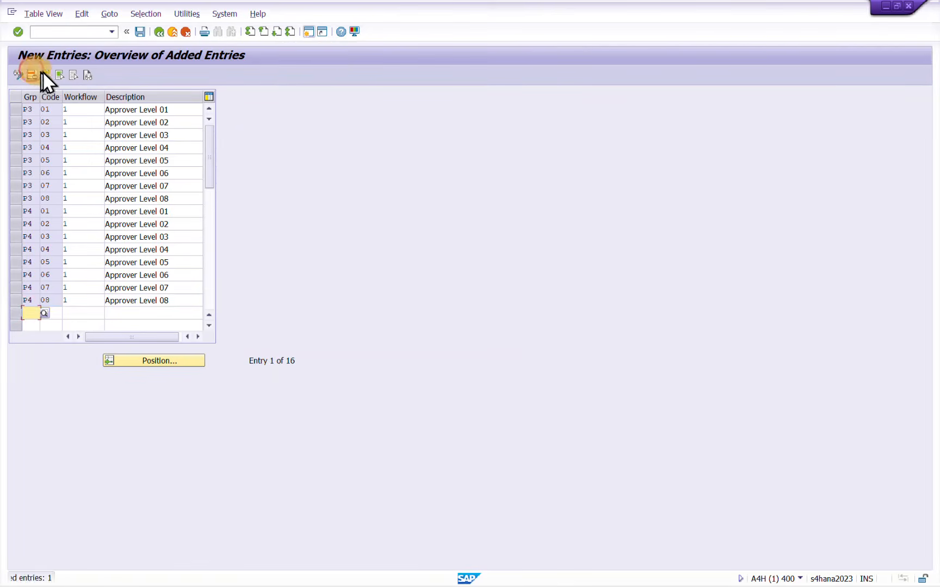
{"action": "left_click", "coordinate": [140, 31]}
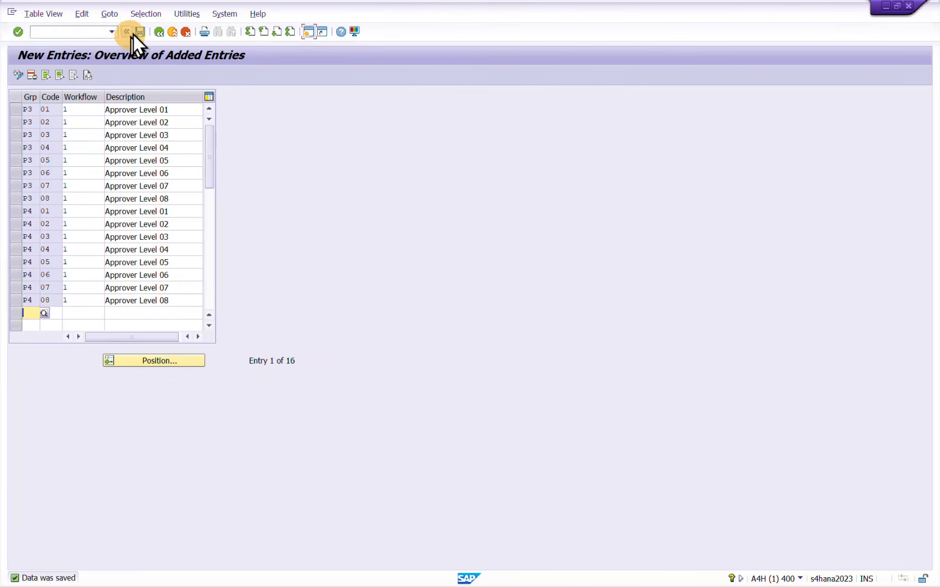
{"action": "left_click", "coordinate": [157, 32]}
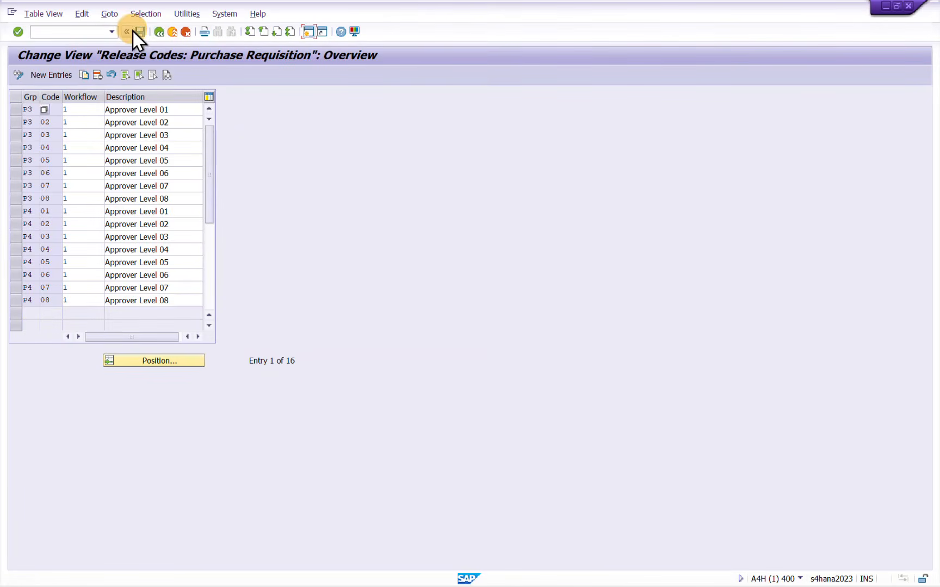
Save the release codes, leave their overview and open the Release Indicator activity
{"action": "left_click", "coordinate": [139, 31]}
{"action": "left_click", "coordinate": [161, 32]}
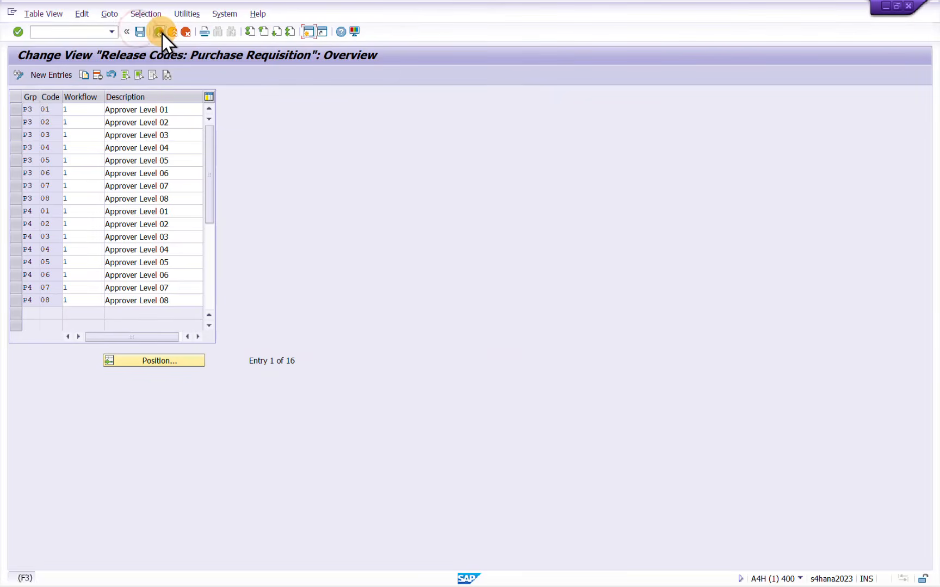
{"action": "left_click", "coordinate": [75, 166]}
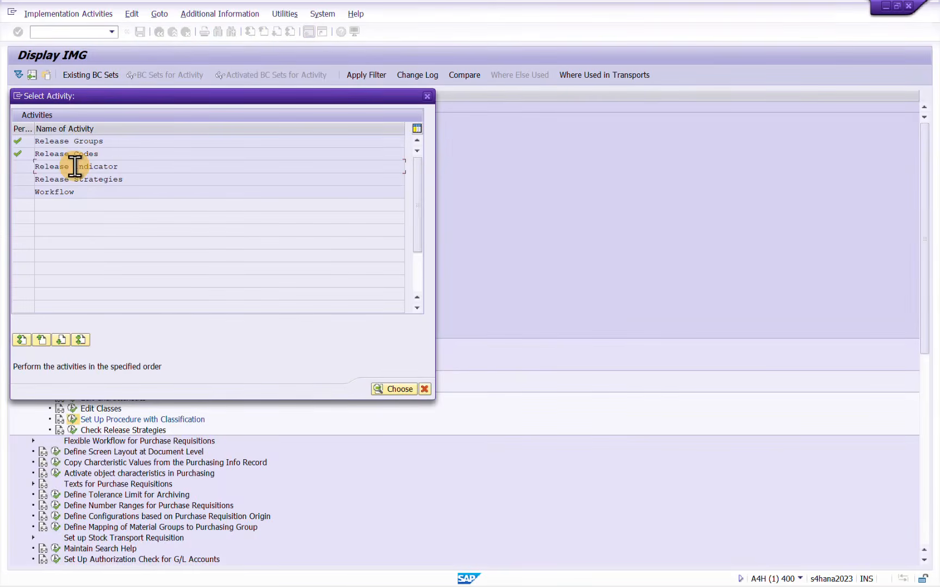
{"action": "double_click", "coordinate": [75, 166]}
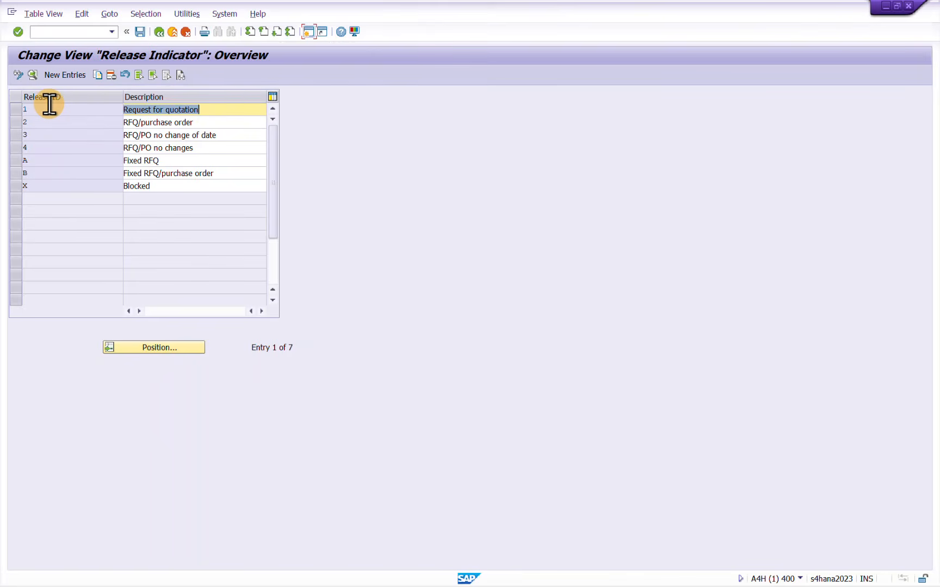
Examine the Blocked (X) and RFQ/purchase order (2) release indicators
{"action": "left_click", "coordinate": [15, 187]}
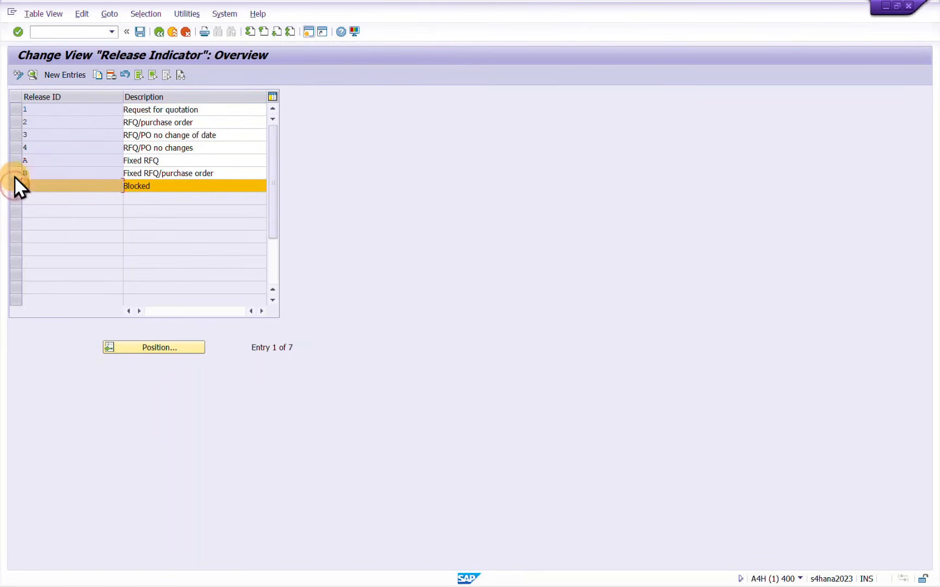
{"action": "left_click", "coordinate": [13, 122]}
{"action": "left_click", "coordinate": [13, 121]}
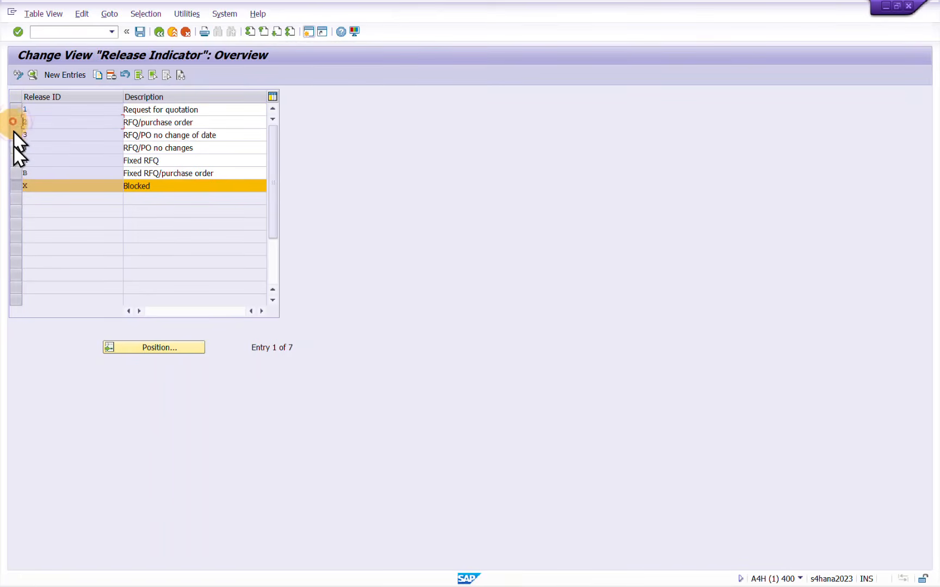
{"action": "left_click", "coordinate": [17, 184]}
{"action": "left_click", "coordinate": [208, 121]}
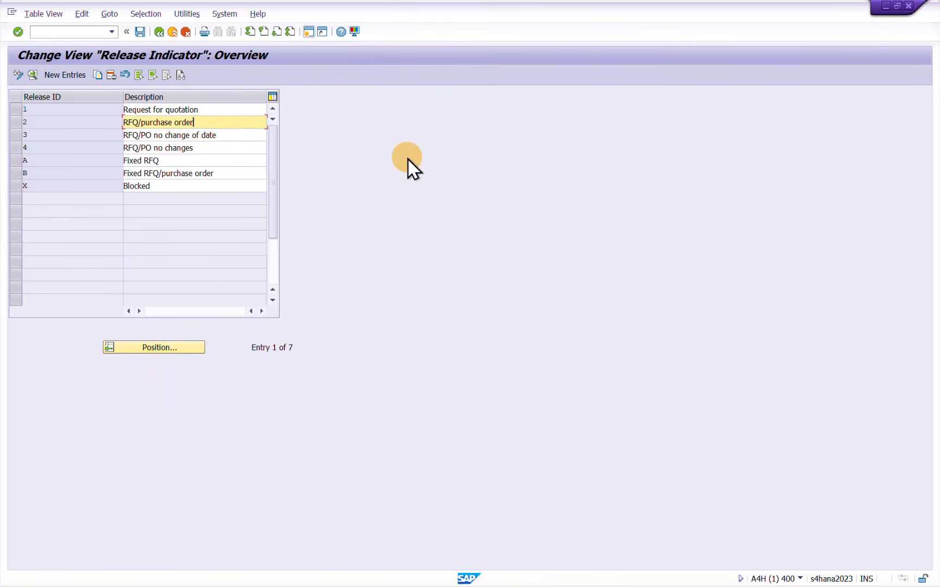
{"action": "key", "text": "BackSpace"}
{"action": "key", "text": "BackSpace"}
{"action": "key", "text": "BackSpace"}
{"action": "key", "text": "BackSpace"}
{"action": "key", "text": "BackSpace"}
{"action": "key", "text": "BackSpace"}
{"action": "key", "text": "BackSpace"}
{"action": "key", "text": "BackSpace"}
{"action": "key", "text": "BackSpace"}
{"action": "key", "text": "BackSpace"}
{"action": "key", "text": "BackSpace"}
{"action": "key", "text": "BackSpace"}
{"action": "key", "text": "BackSpace"}
{"action": "key", "text": "BackSpace"}
{"action": "key", "text": "BackSpace"}
{"action": "key", "text": "BackSpace"}
{"action": "key", "text": "BackSpace"}
{"action": "key", "text": "BackSpace"}
{"action": "key", "text": "BackSpace"}
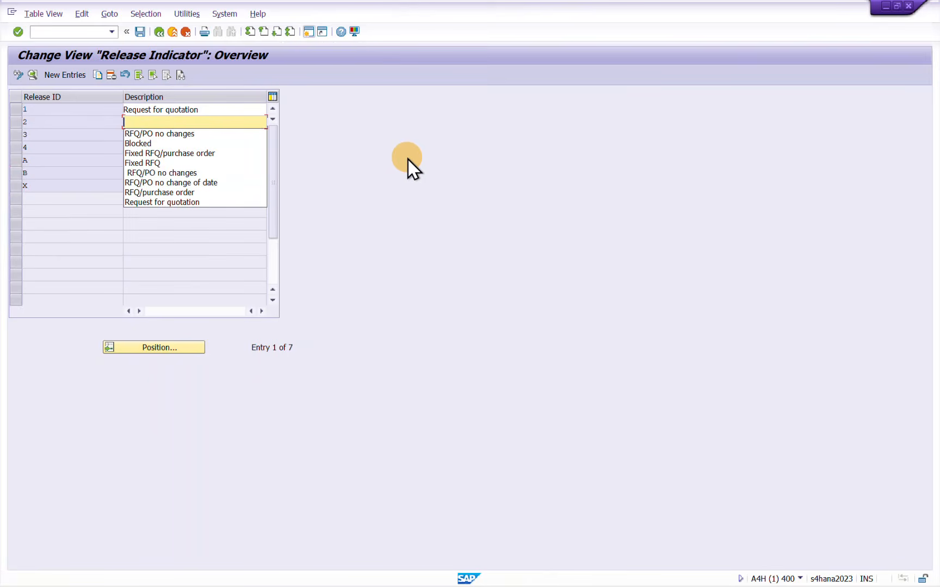
{"action": "key", "text": "BackSpace"}
{"action": "key", "text": "BackSpace"}
{"action": "left_click", "coordinate": [193, 54]}
{"action": "left_click", "coordinate": [164, 34]}
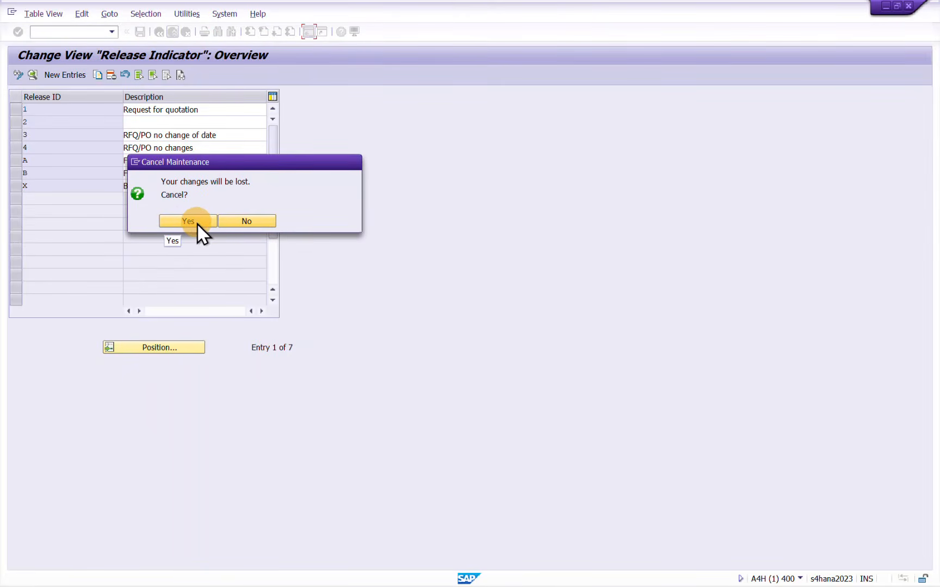
{"action": "left_click", "coordinate": [198, 224]}
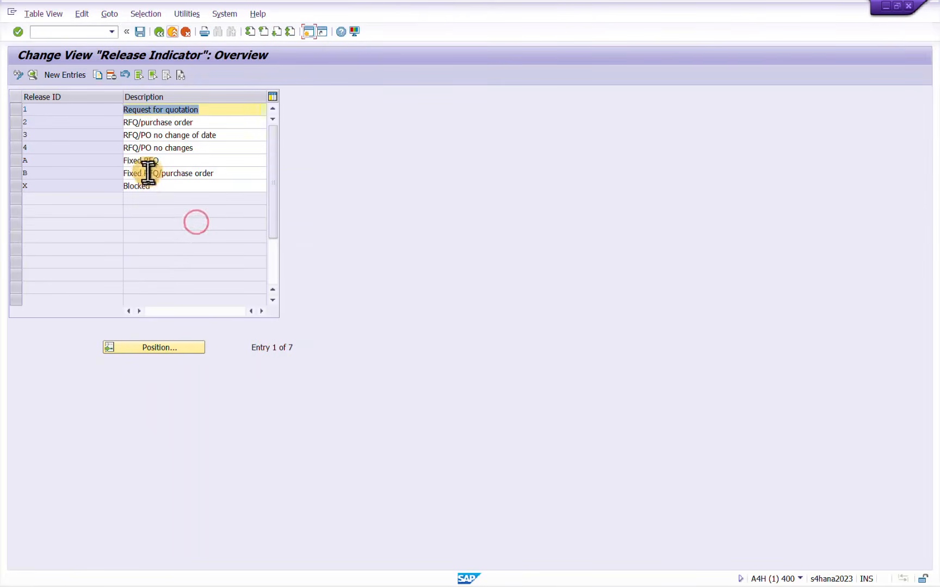
Save the release indicators, return to the activity selection and open Release Strategies for purchase requisitions
{"action": "left_click", "coordinate": [201, 160]}
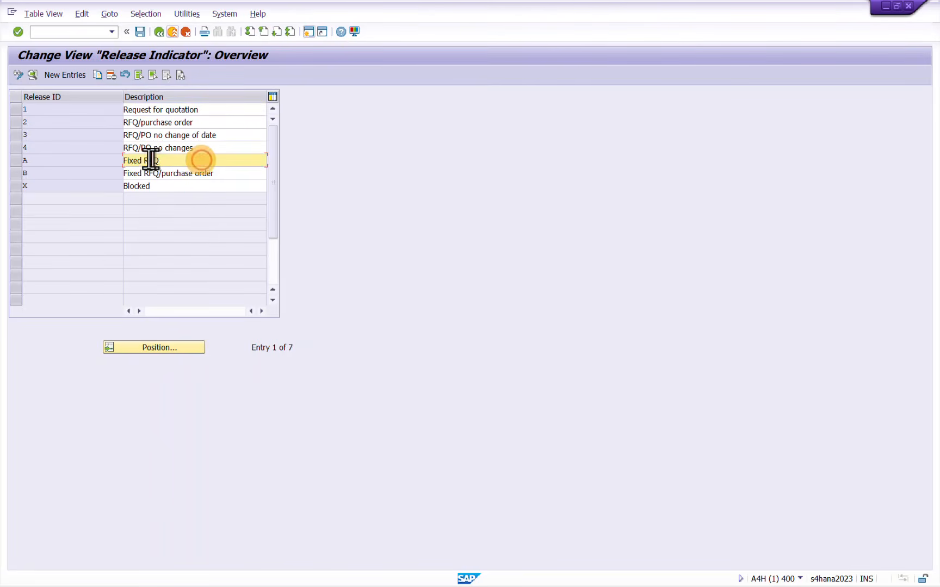
{"action": "left_click", "coordinate": [139, 36]}
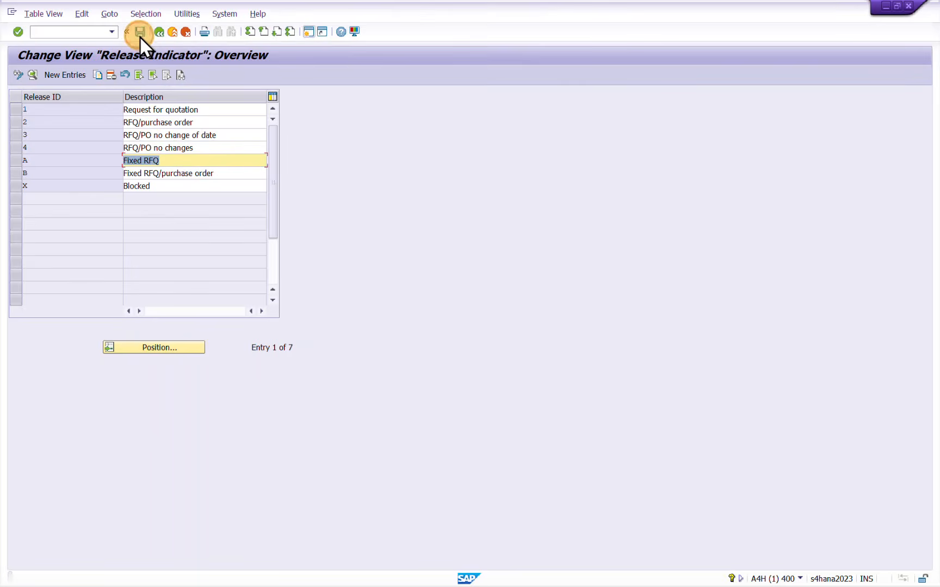
{"action": "left_click", "coordinate": [160, 33]}
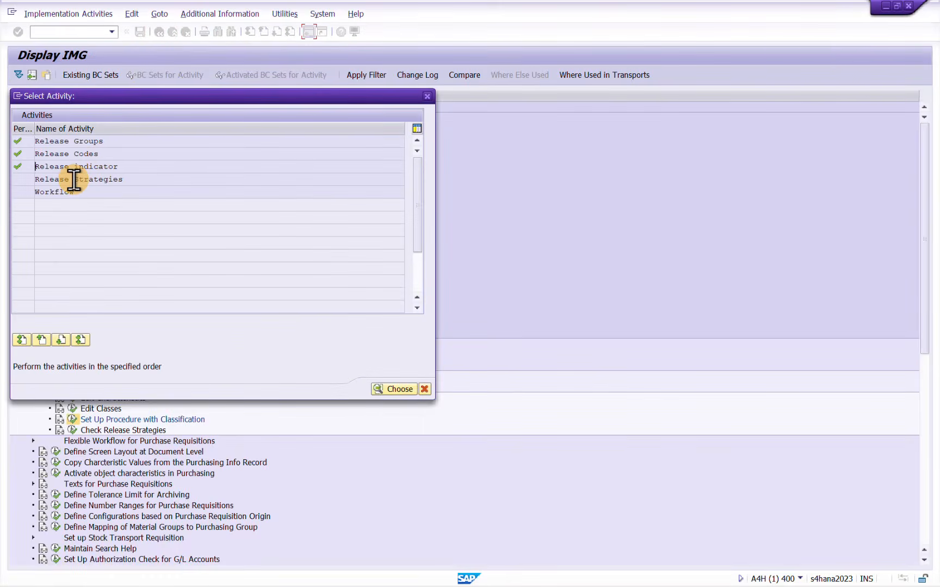
{"action": "double_click", "coordinate": [73, 180]}
{"action": "double_click", "coordinate": [91, 179]}
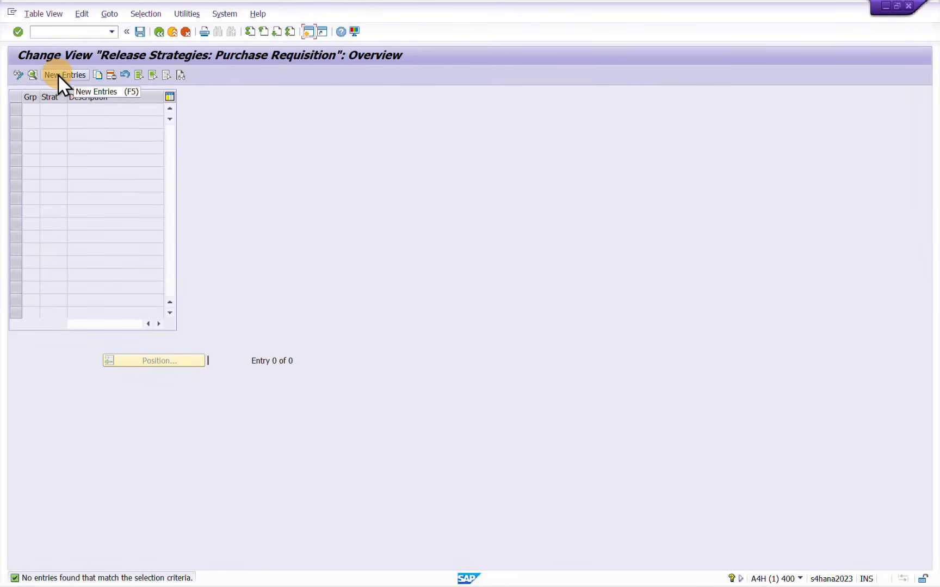
{"action": "left_click", "coordinate": [58, 74]}
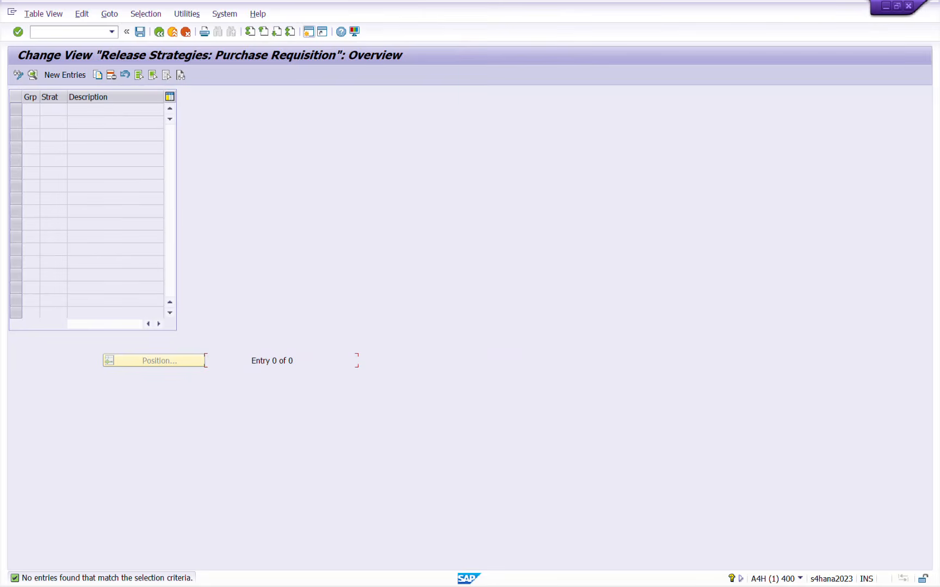
Switch to the Excel workbook and review the header-level and item-level strategy descriptions and RS codes on the PR RS Sample sheet
{"action": "key", "text": "alt+Tab"}
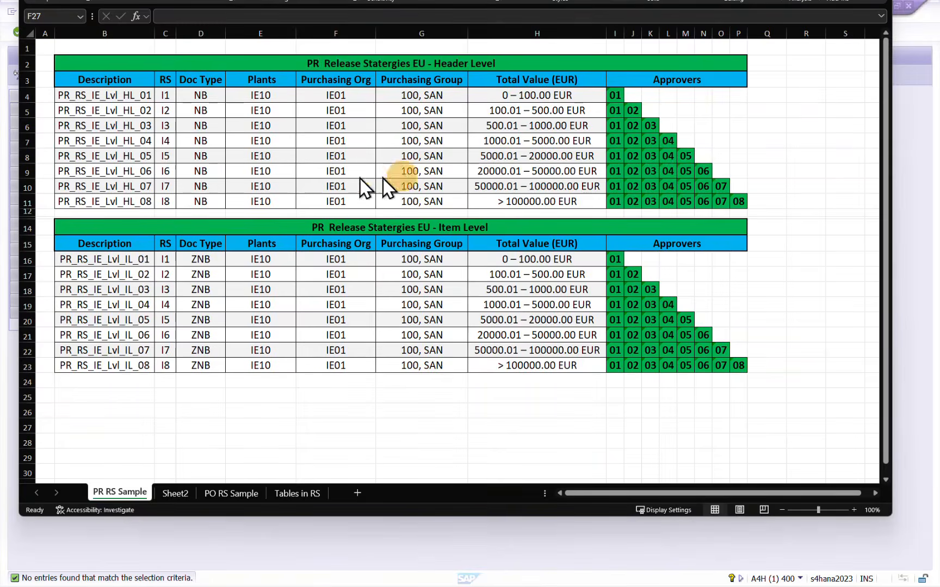
{"action": "left_click", "coordinate": [162, 168]}
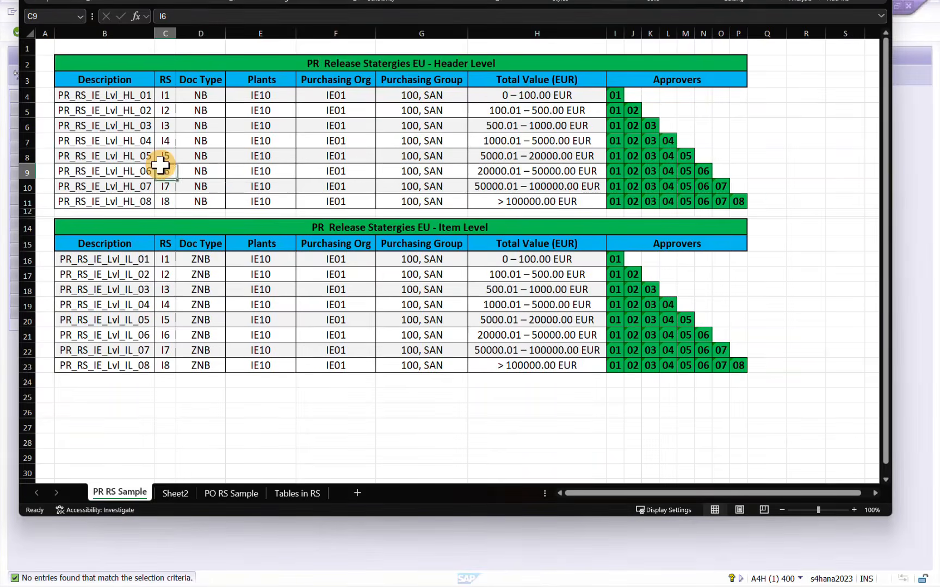
{"action": "left_click", "coordinate": [118, 95]}
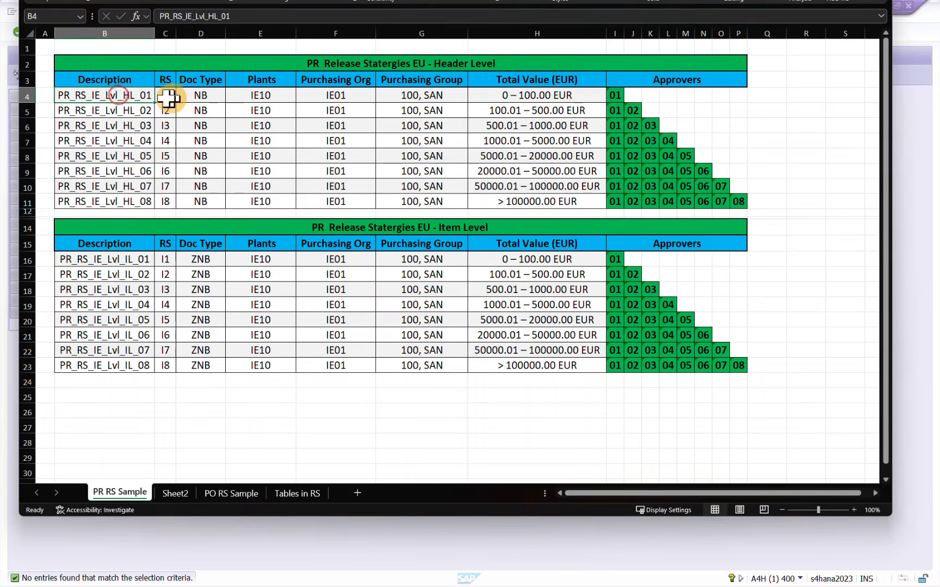
{"action": "left_click_drag", "start_coordinate": [162, 96], "coordinate": [156, 357]}
{"action": "left_click", "coordinate": [166, 304]}
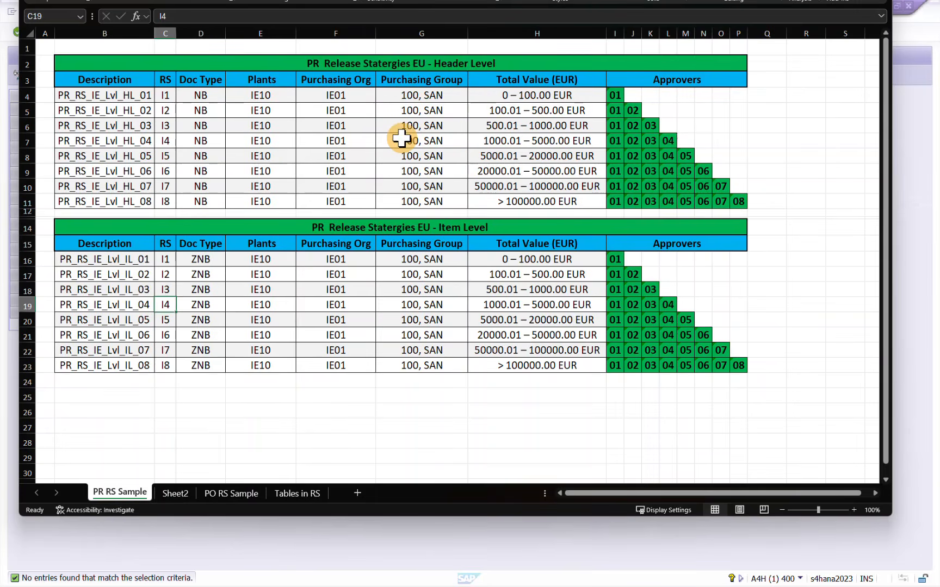
{"action": "key", "text": "alt+Tab"}
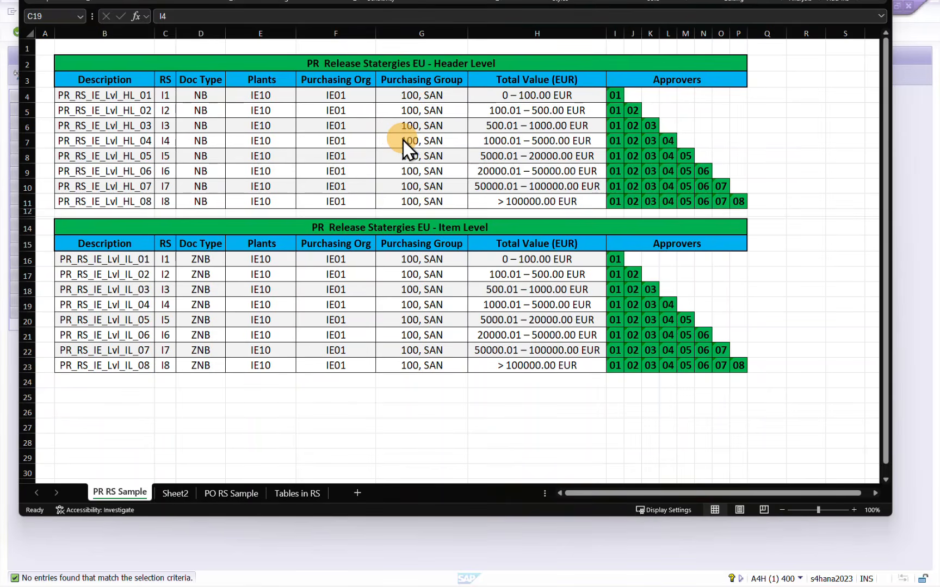
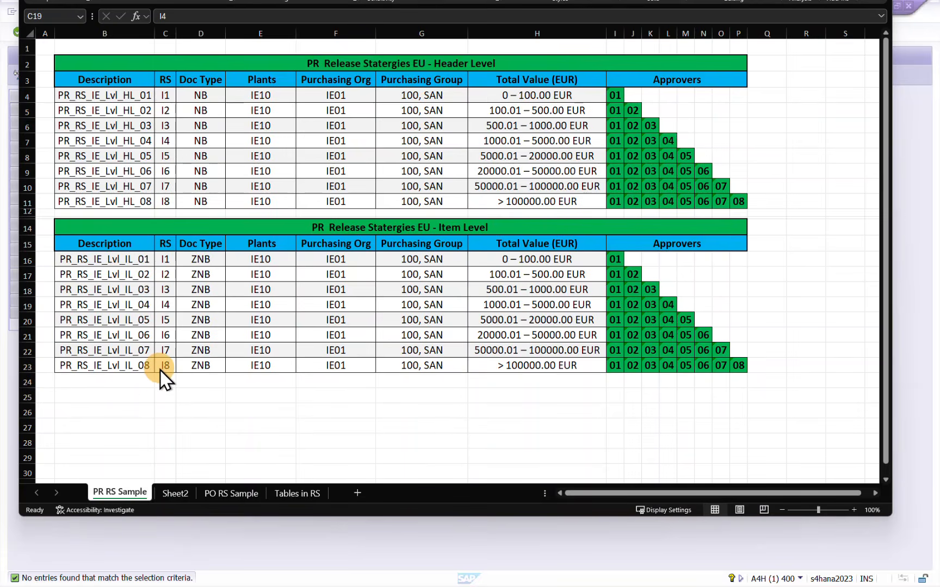
Switch back to SAP and start a new purchase requisition release strategy entry for release group P3
{"action": "key", "text": "alt+Tab"}
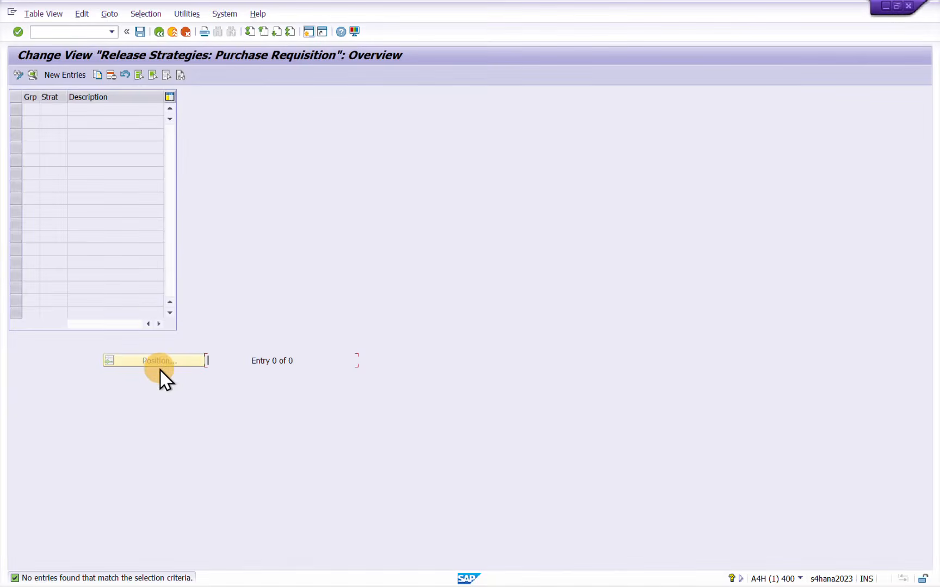
{"action": "left_click", "coordinate": [65, 76]}
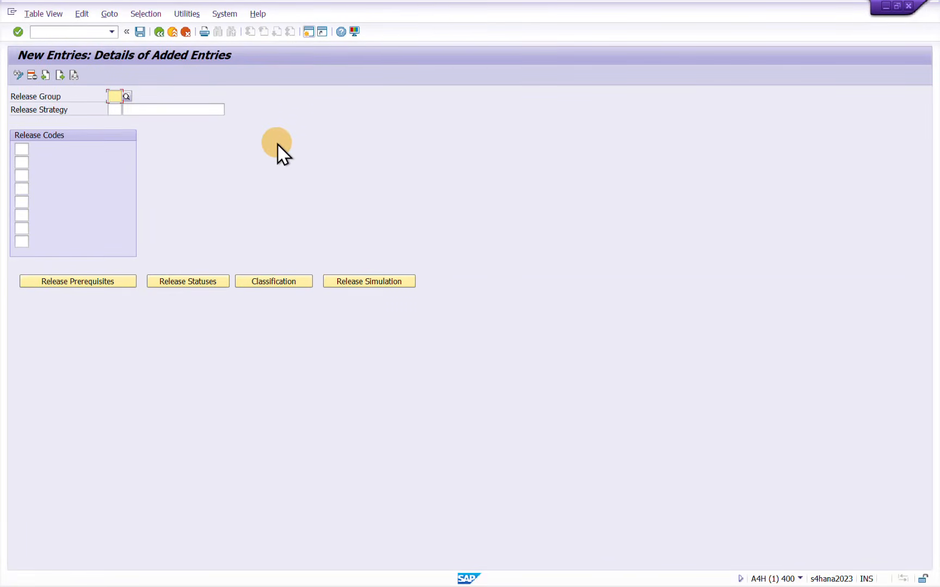
{"action": "type", "text": "P3"}
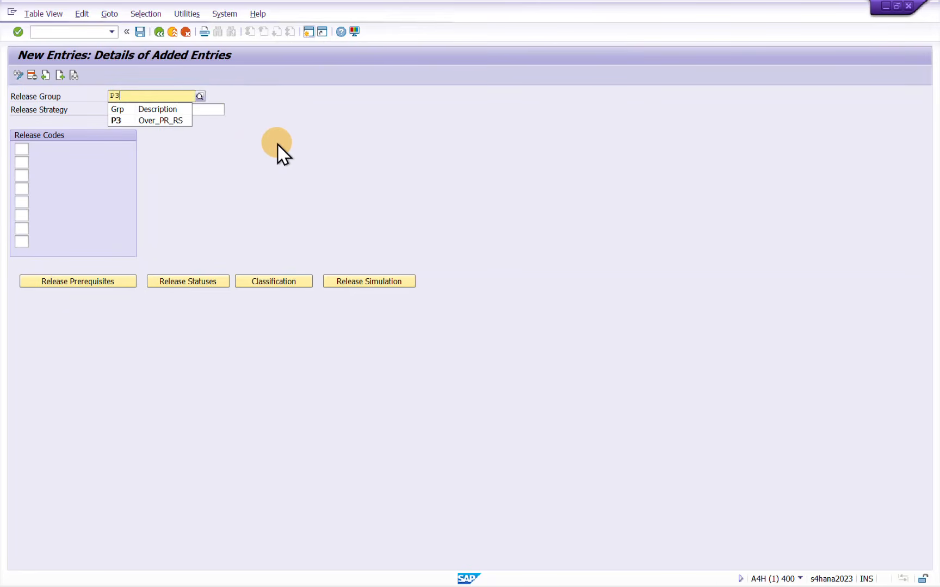
{"action": "left_click", "coordinate": [131, 120]}
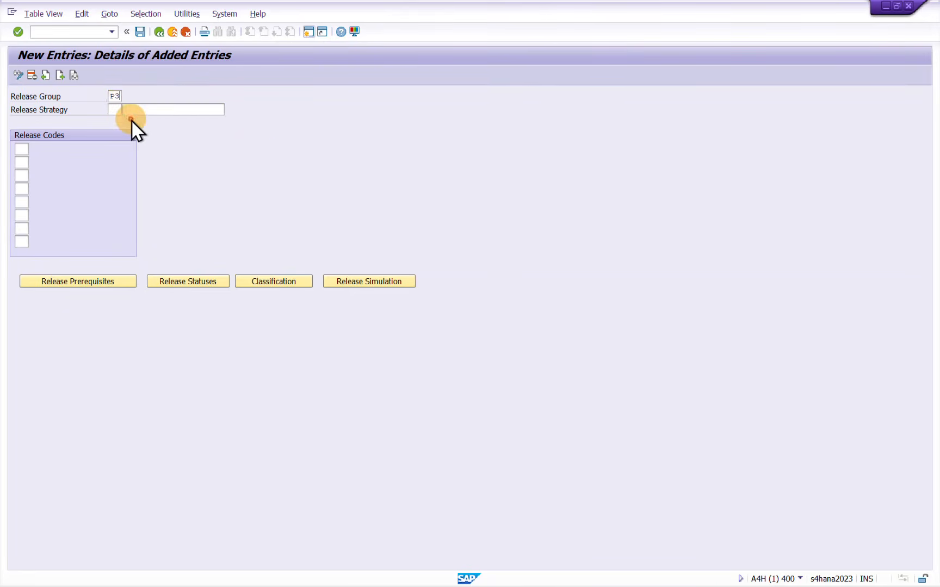
Set the release strategy to P1 with the description PR_RS_IE_HL_Lvl_01
{"action": "left_click", "coordinate": [115, 110]}
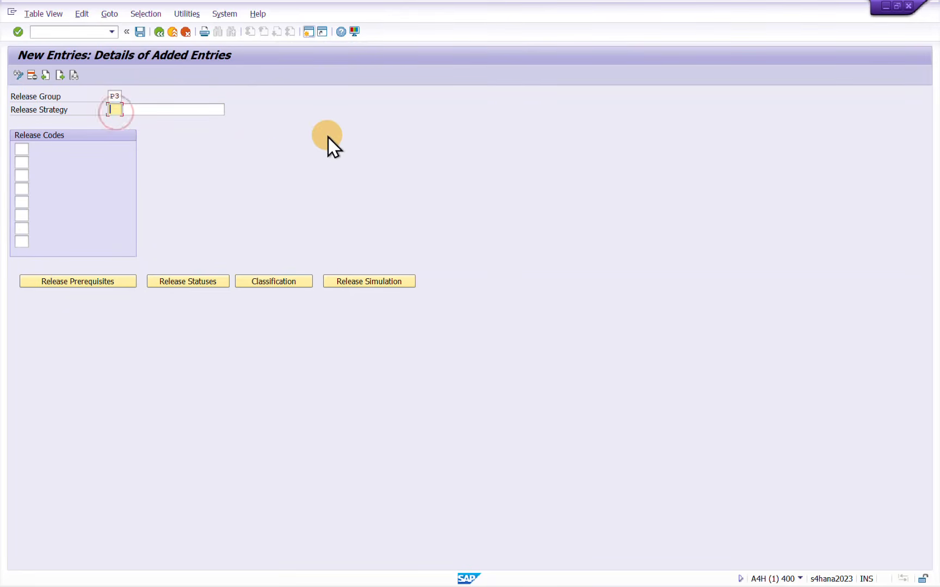
{"action": "type", "text": "P1"}
{"action": "key", "text": "Tab"}
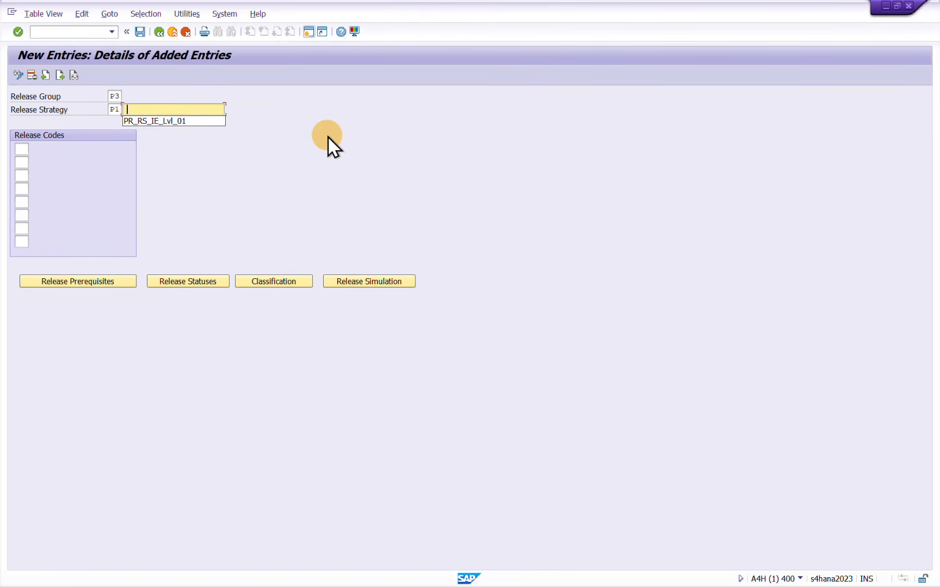
{"action": "key", "text": "Down"}
{"action": "key", "text": "Return"}
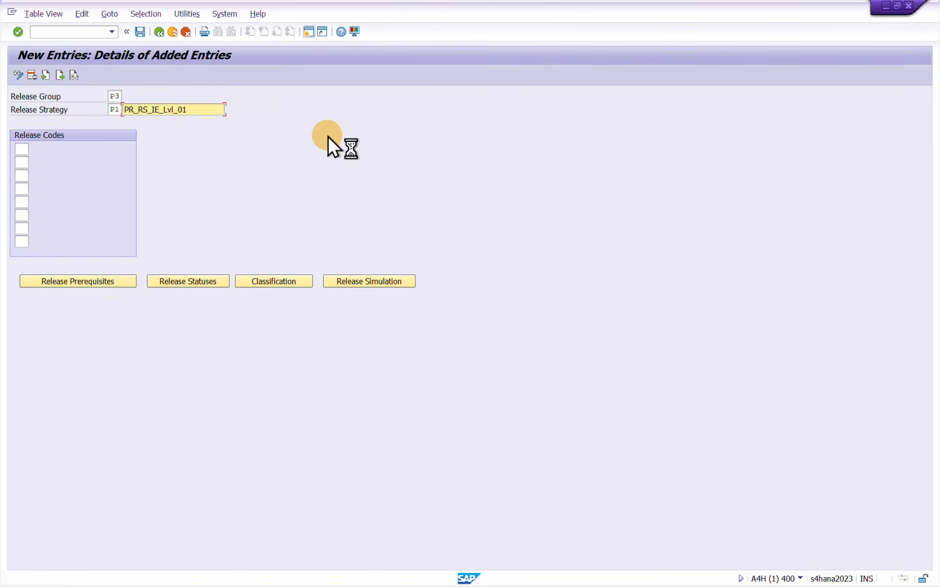
{"action": "key", "text": "Left"}
{"action": "key", "text": "Left"}
{"action": "key", "text": "Left"}
{"action": "key", "text": "BackSpace"}
{"action": "type", "text": "HL_"}
Assign release code 01 as the only approver level of strategy P1
{"action": "left_click", "coordinate": [26, 148]}
{"action": "type", "text": "01"}
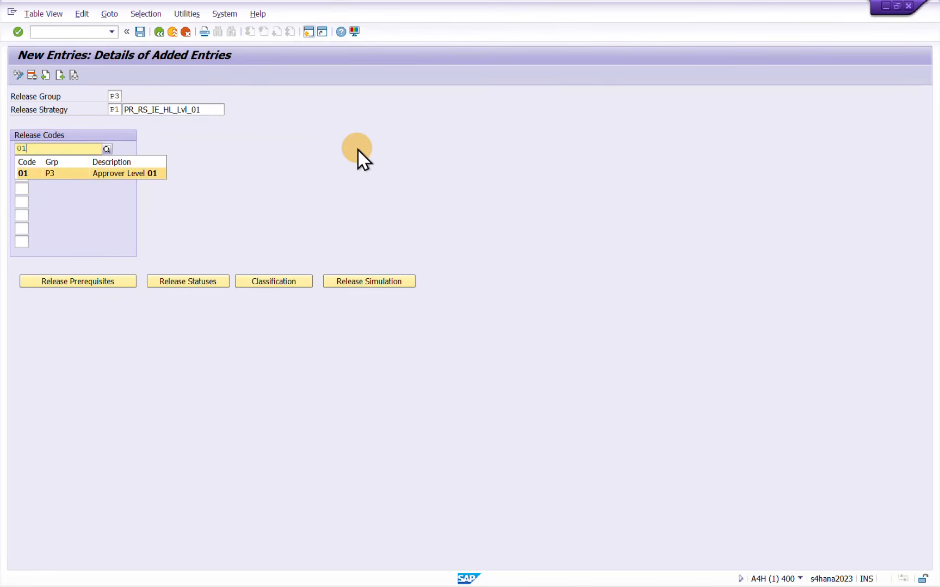
{"action": "key", "text": "Return"}
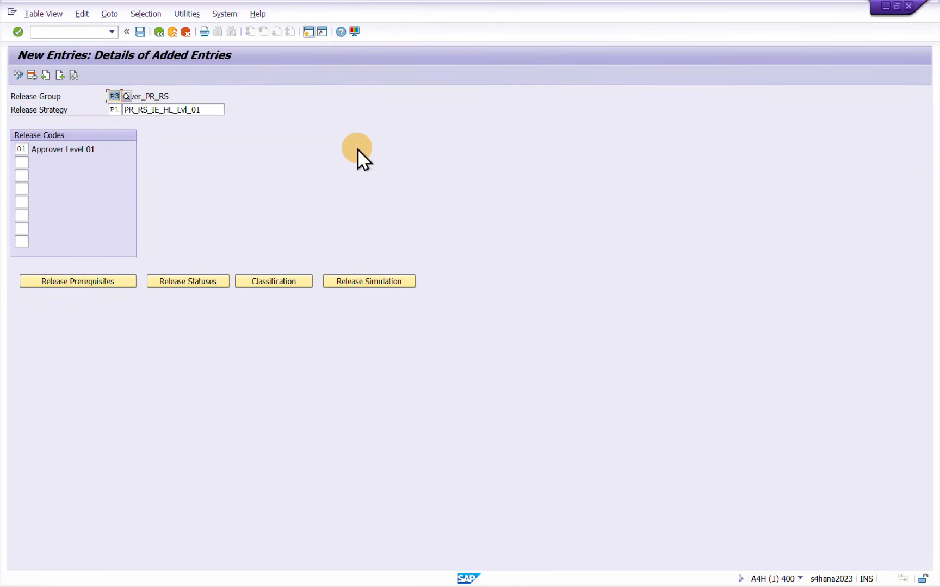
Open and confirm the release prerequisites for code 01
{"action": "left_click", "coordinate": [135, 31]}
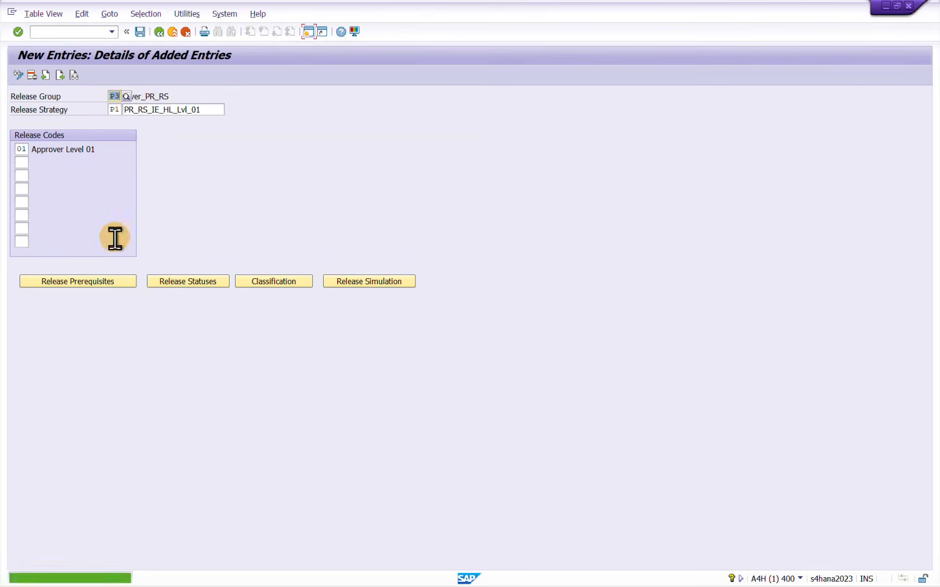
{"action": "left_click", "coordinate": [110, 282]}
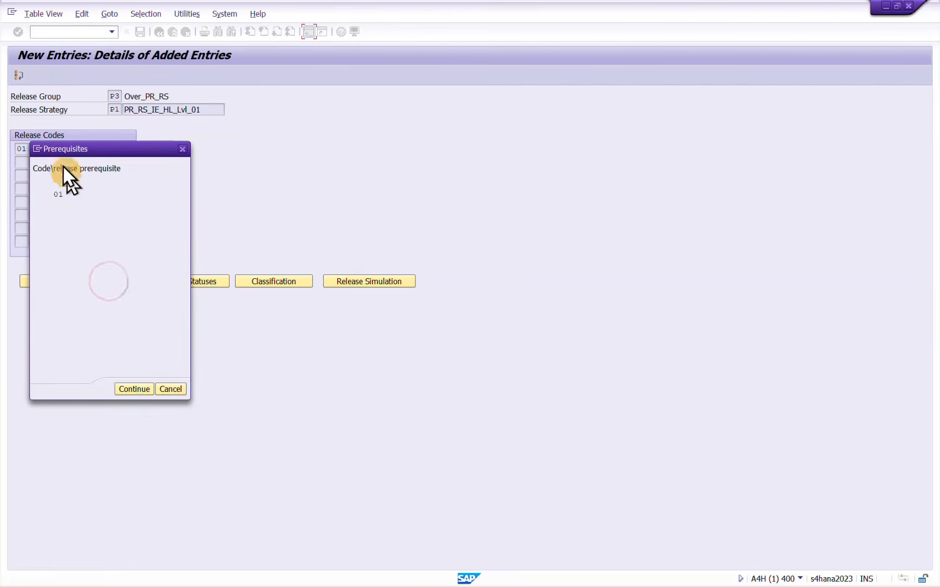
{"action": "left_click", "coordinate": [125, 389]}
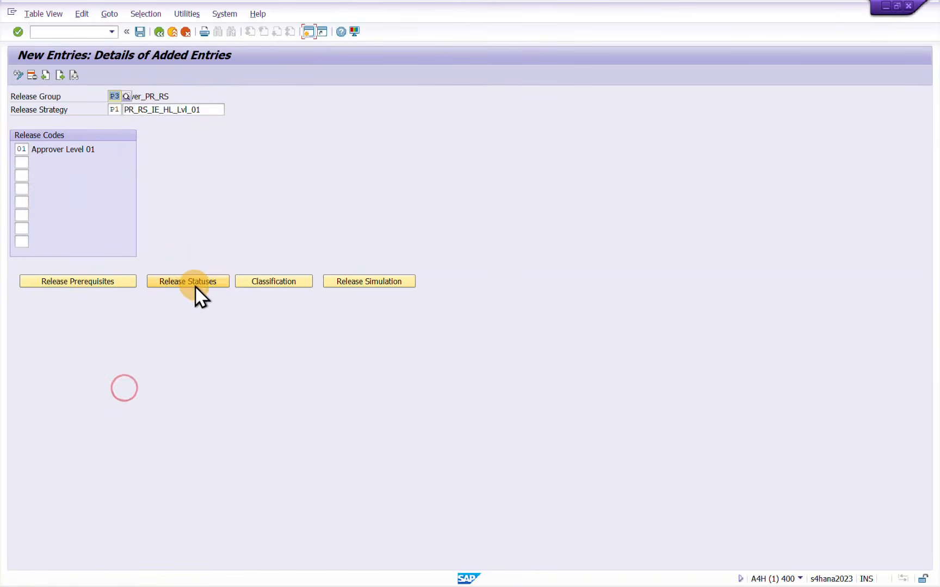
{"action": "left_click", "coordinate": [143, 32]}
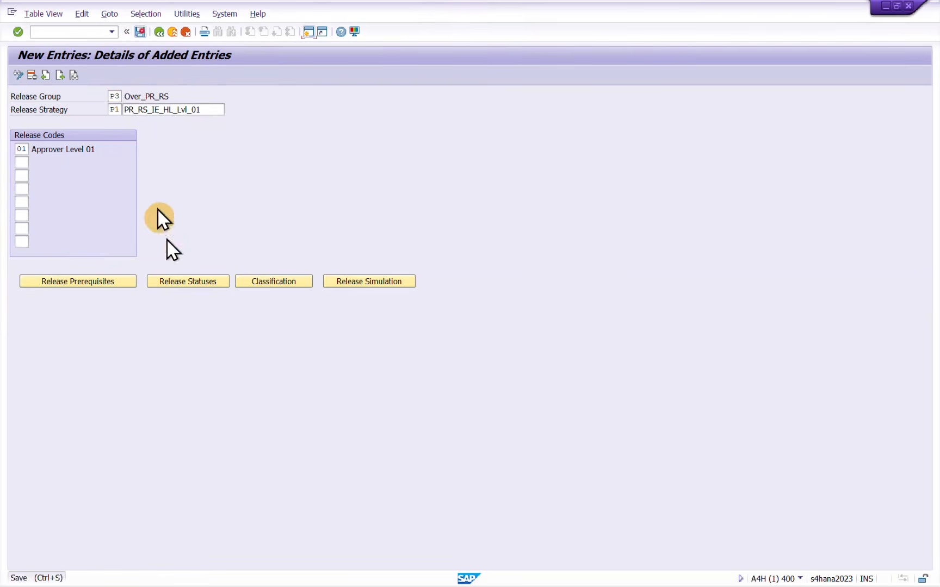
Confirm the release statuses with Blocked (X) and RFQ/purchase order (2), and save the strategy to the proposed customizing request
{"action": "left_click", "coordinate": [176, 282]}
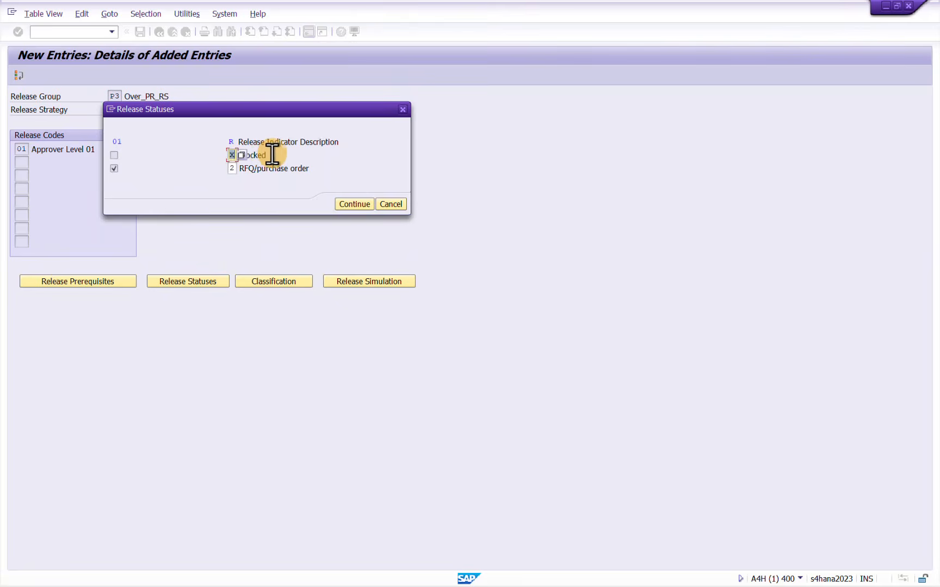
{"action": "left_click", "coordinate": [272, 154]}
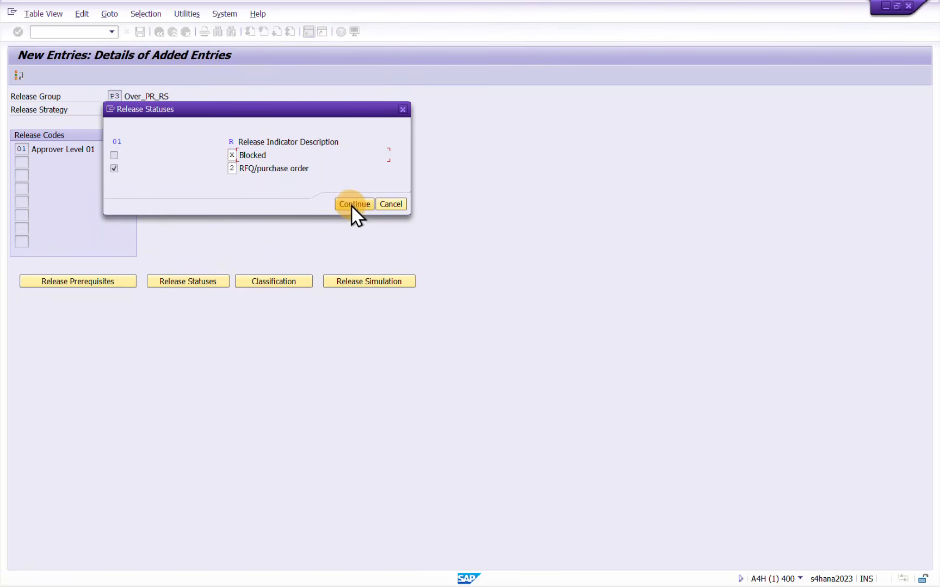
{"action": "left_click", "coordinate": [283, 159]}
{"action": "left_click", "coordinate": [354, 205]}
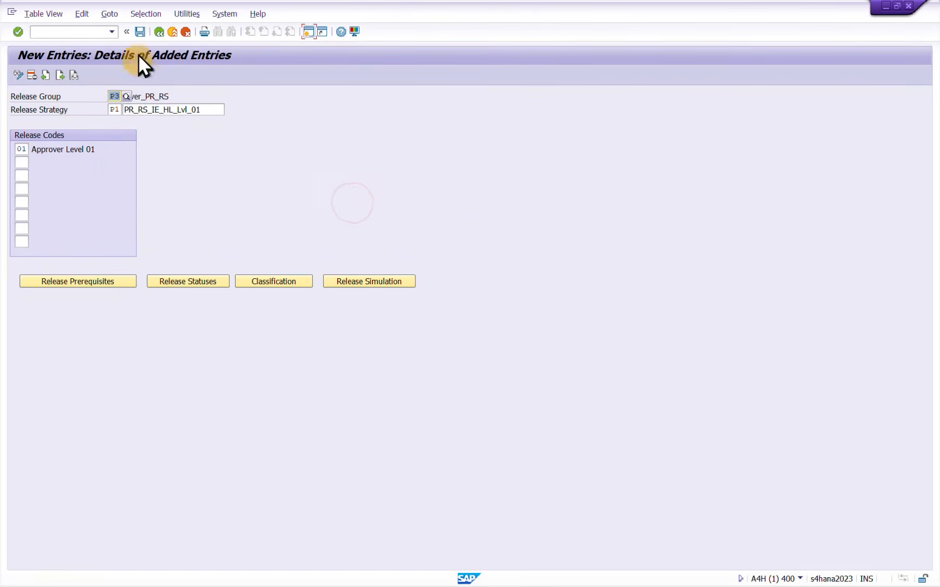
{"action": "left_click", "coordinate": [139, 32]}
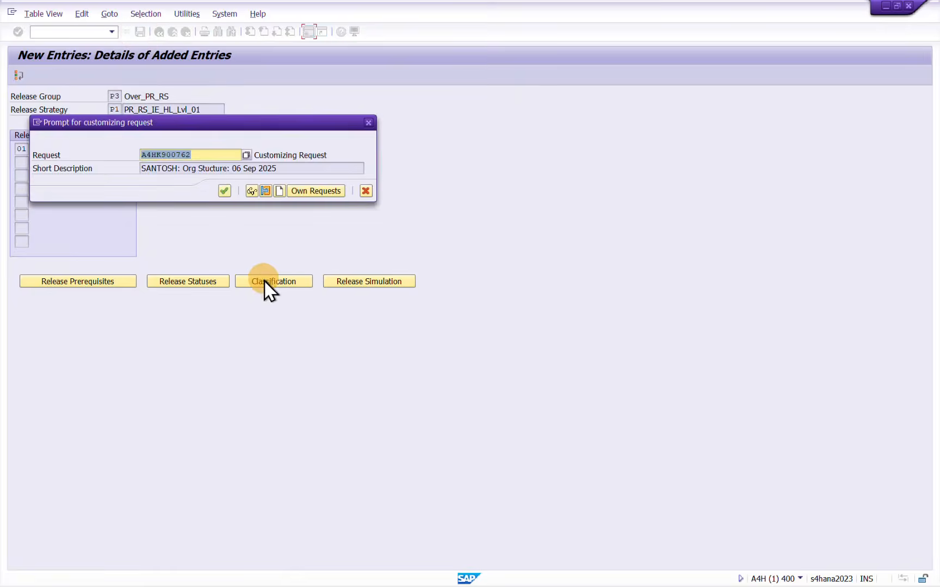
{"action": "left_click", "coordinate": [224, 191]}
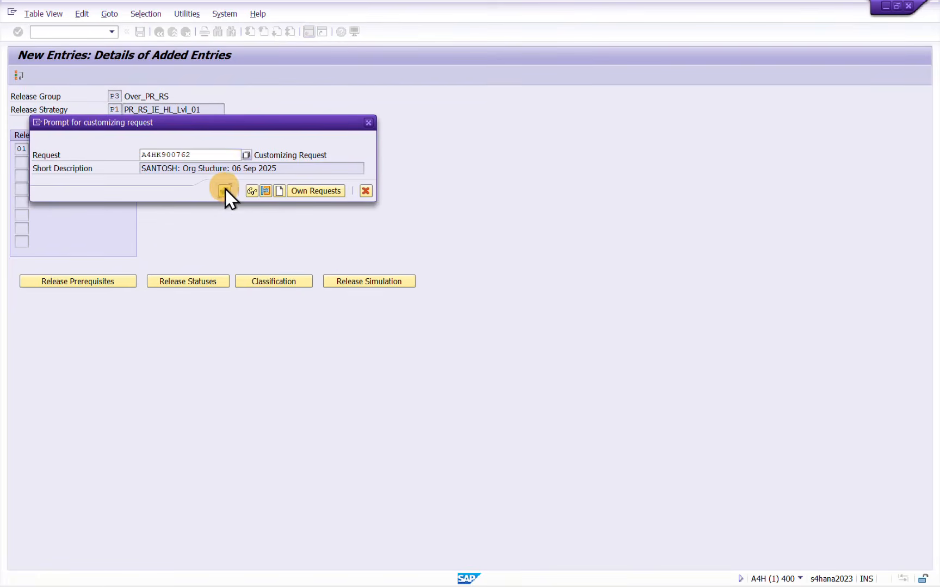
In the strategy's classification, set plant IE10, purchasing organization IE01 and purchase requisition document type NB
{"action": "left_click", "coordinate": [275, 281]}
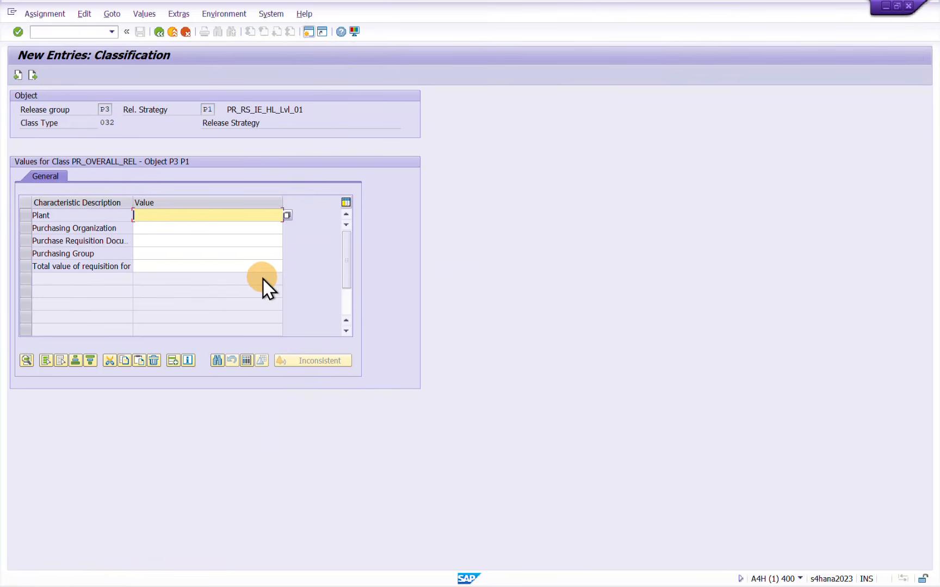
{"action": "type", "text": "IE10"}
{"action": "key", "text": "Tab"}
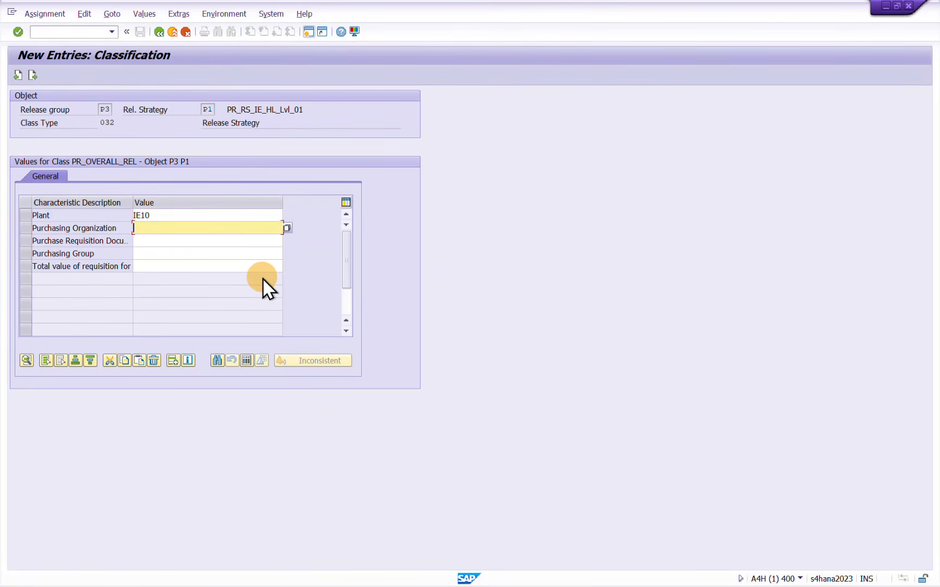
{"action": "type", "text": "IE01"}
{"action": "key", "text": "Tab"}
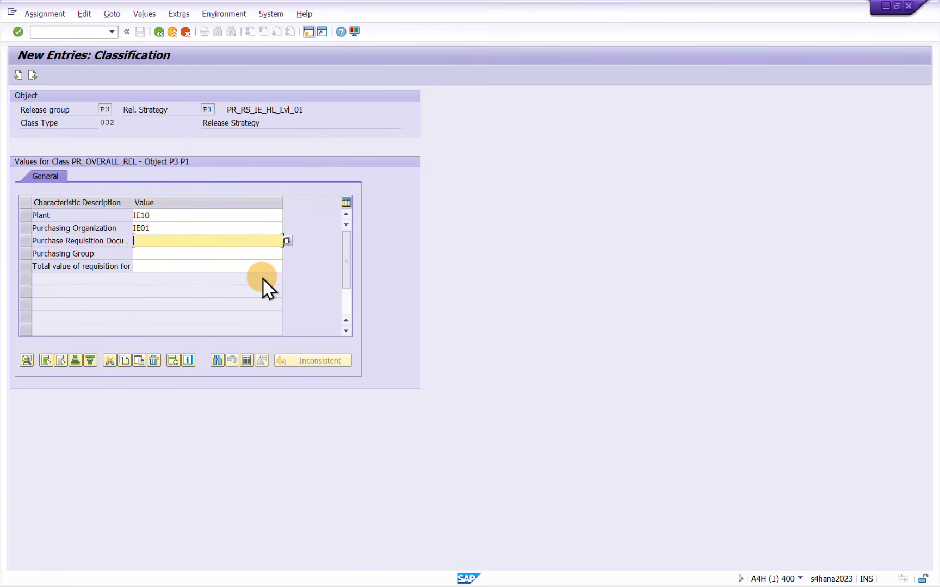
{"action": "type", "text": "NB"}
{"action": "left_click", "coordinate": [30, 242]}
{"action": "left_click", "coordinate": [196, 245]}
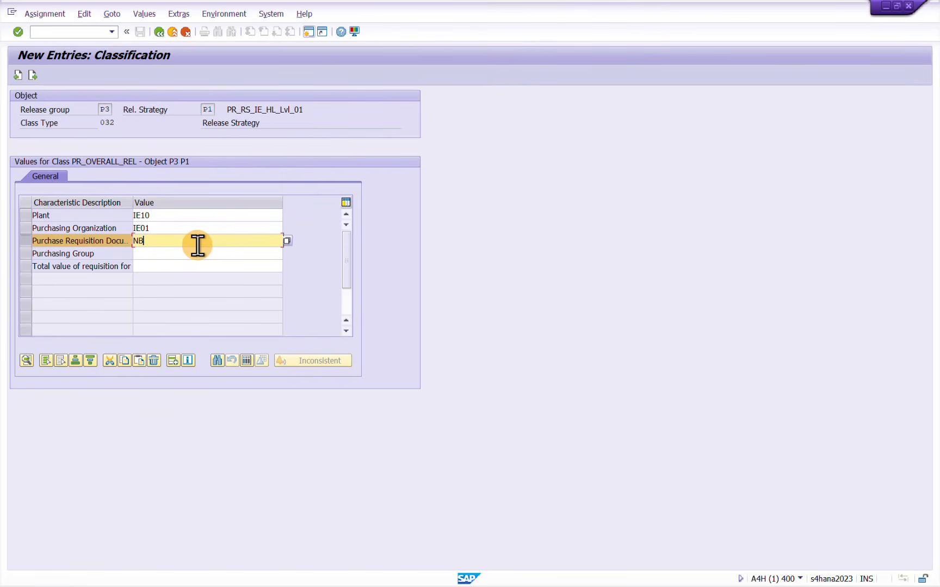
Enter SAN and 001 as purchasing group values in the classification
{"action": "left_click", "coordinate": [172, 254]}
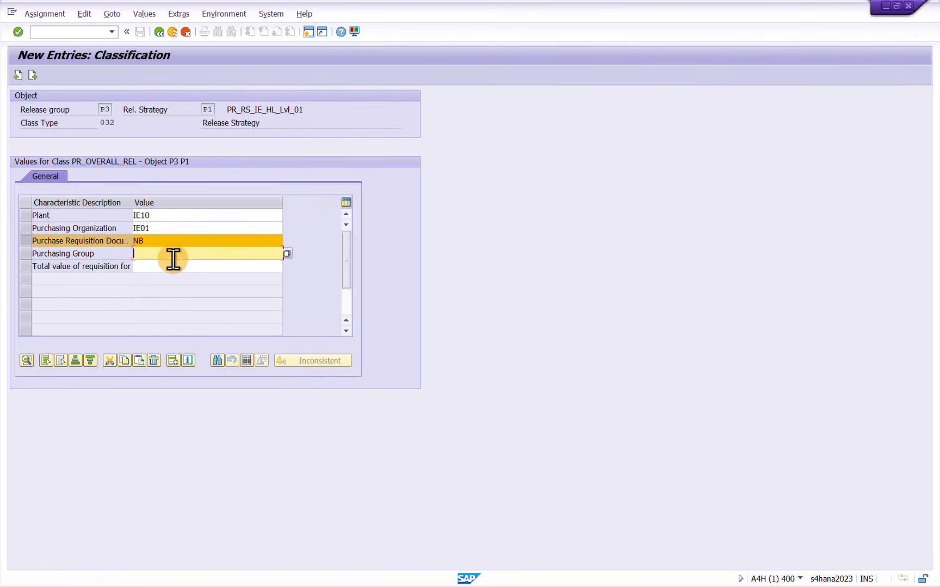
{"action": "type", "text": "SAN;"}
{"action": "key", "text": "BackSpace"}
{"action": "key", "text": "BackSpace"}
{"action": "type", "text": "; "}
{"action": "type", "text": "001"}
{"action": "key", "text": "Return"}
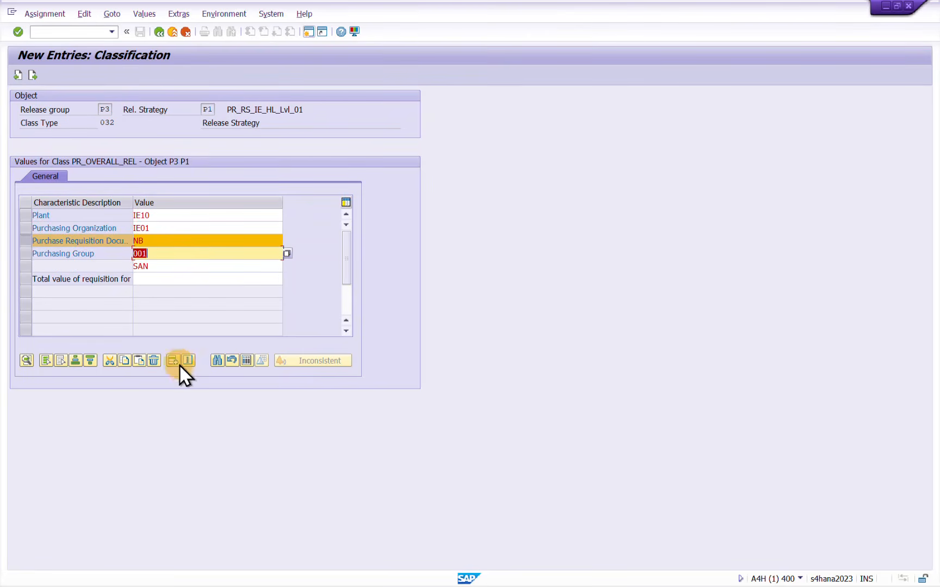
Insert an additional value row for the purchasing group characteristic and enter 100
{"action": "left_click", "coordinate": [31, 242]}
{"action": "left_click", "coordinate": [172, 266]}
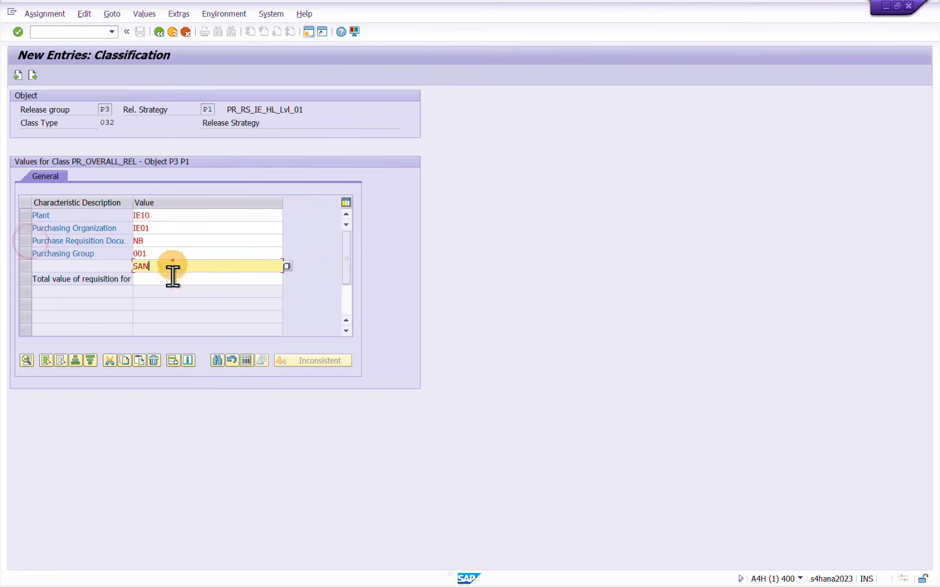
{"action": "left_click", "coordinate": [169, 361]}
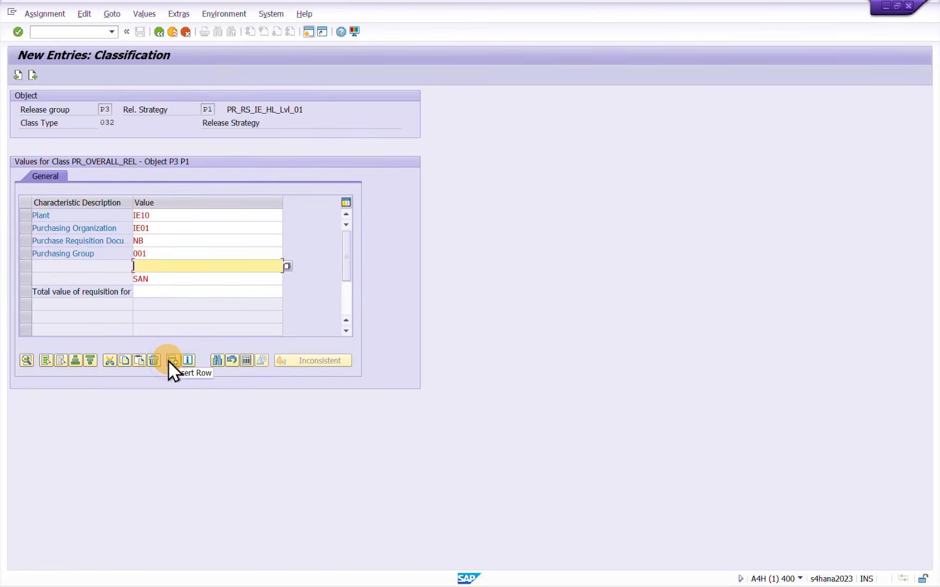
{"action": "type", "text": "100"}
{"action": "key", "text": "Return"}
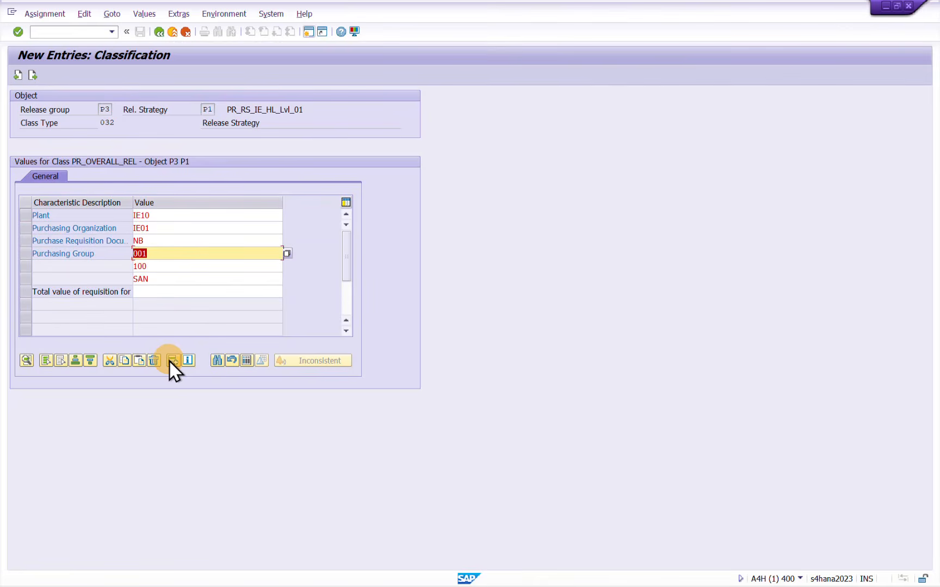
Set the total requisition value range to 0 - 100 EUR, return to the strategy details and save
{"action": "left_click", "coordinate": [188, 294]}
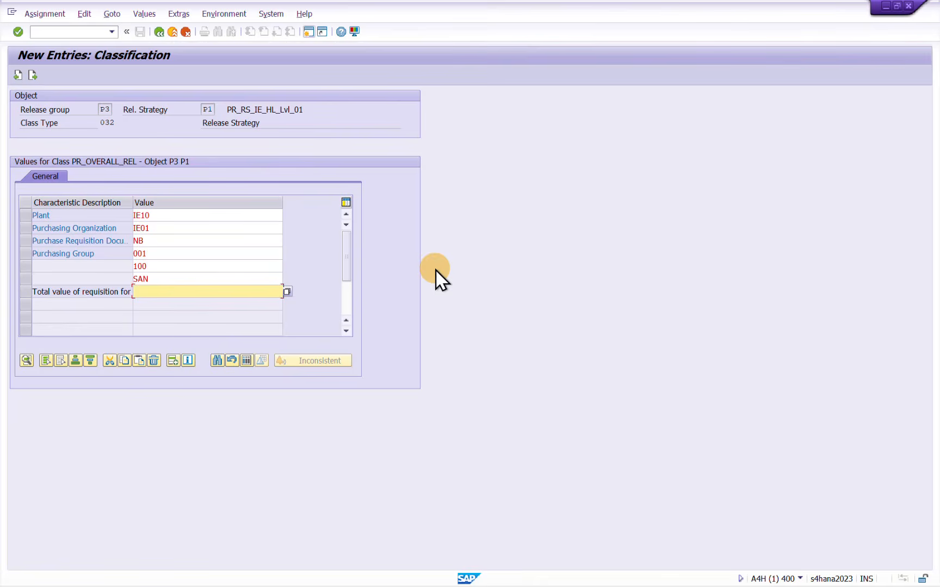
{"action": "type", "text": "0 - 100"}
{"action": "key", "text": "Return"}
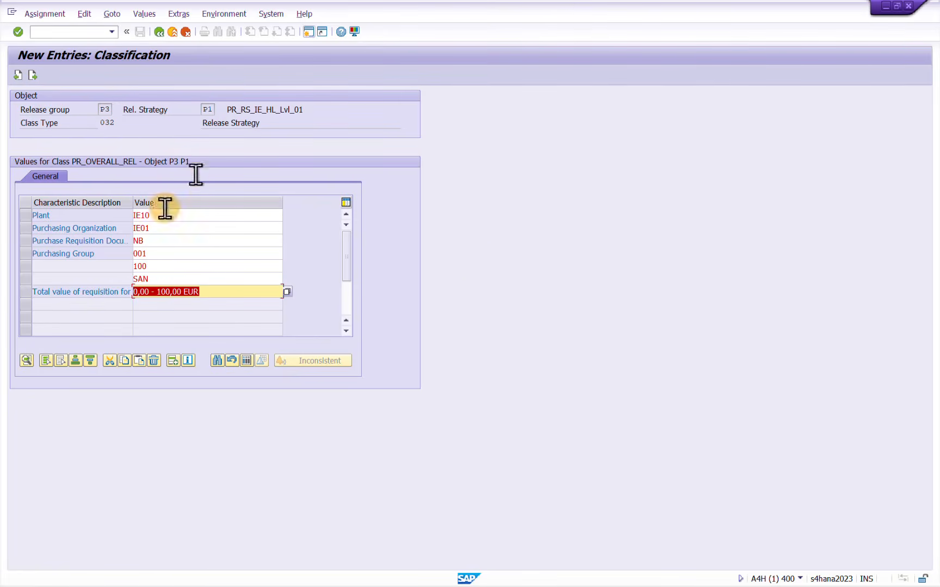
{"action": "left_click", "coordinate": [159, 34]}
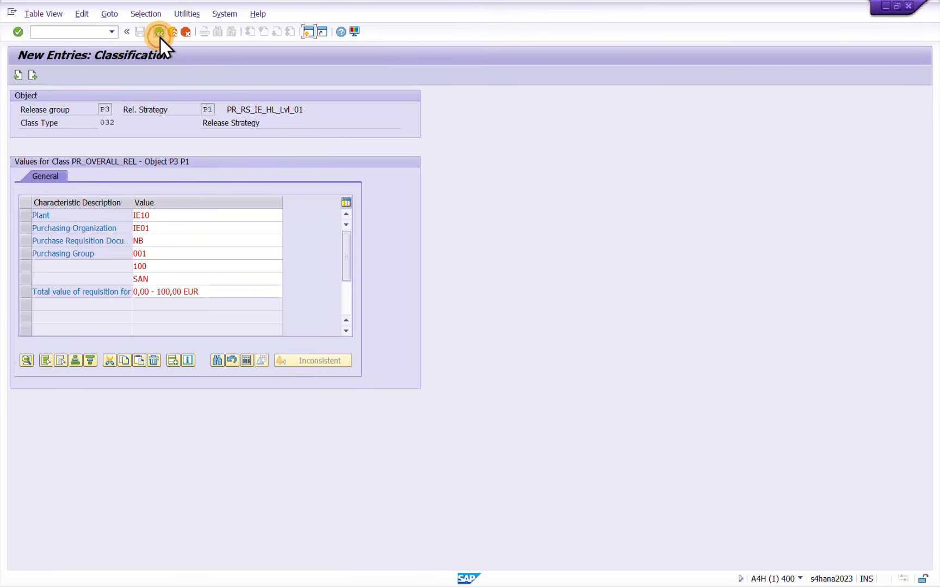
{"action": "left_click", "coordinate": [140, 32]}
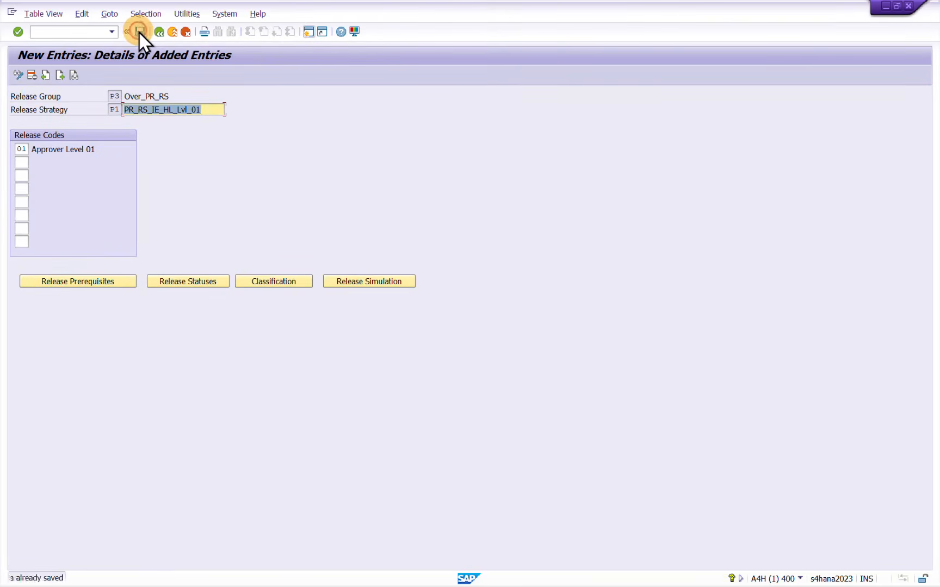
Run the release simulation for strategy P1 and set the release for code 01
{"action": "left_click", "coordinate": [379, 283]}
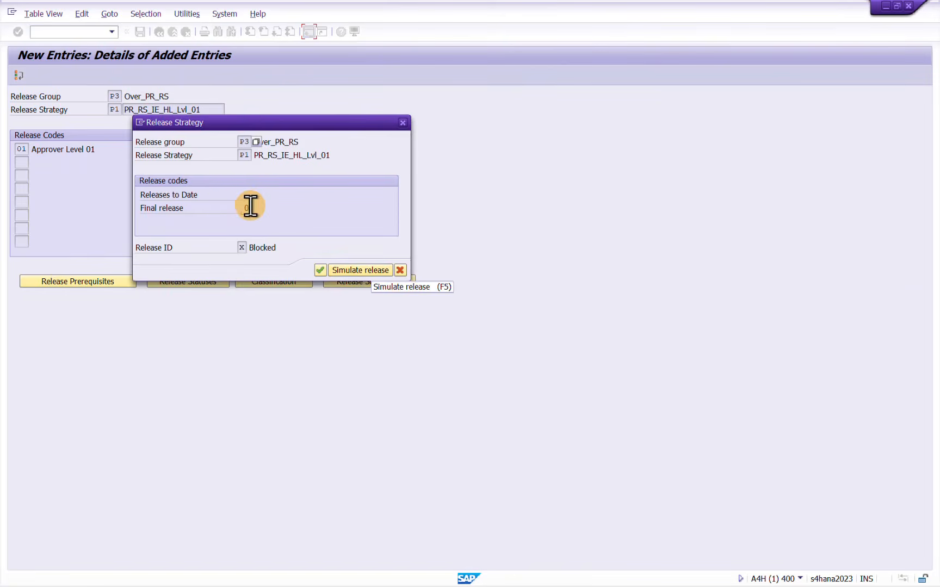
{"action": "left_click", "coordinate": [250, 206]}
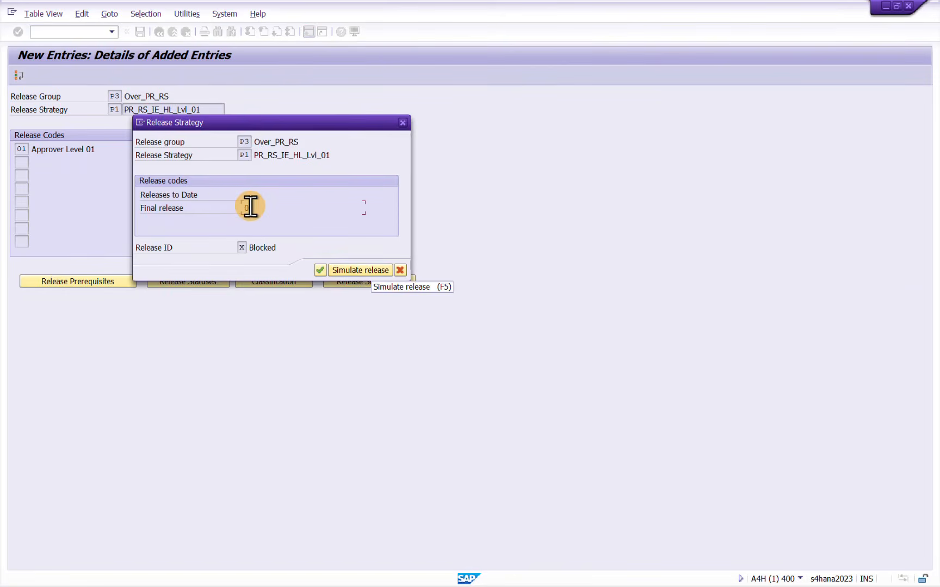
{"action": "left_click", "coordinate": [361, 271]}
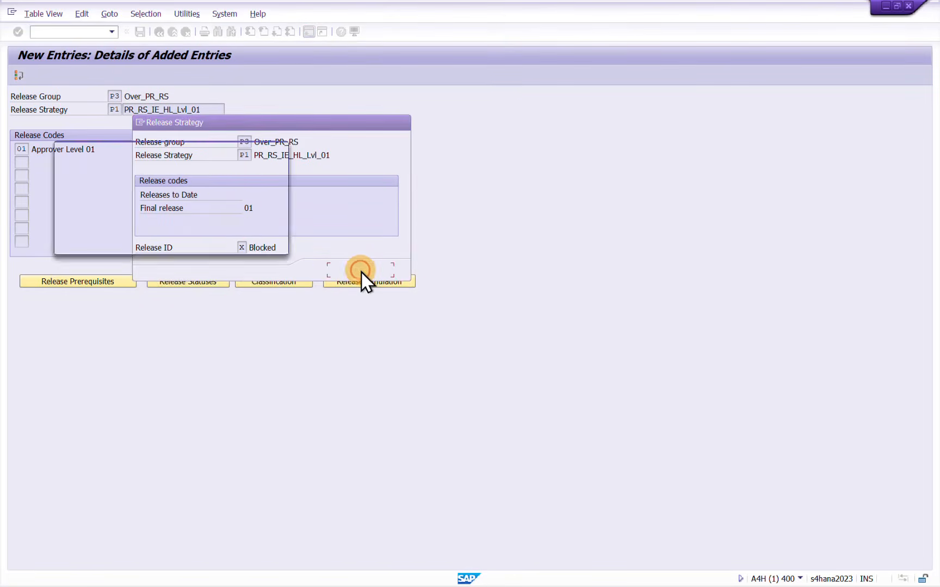
{"action": "left_click", "coordinate": [122, 207]}
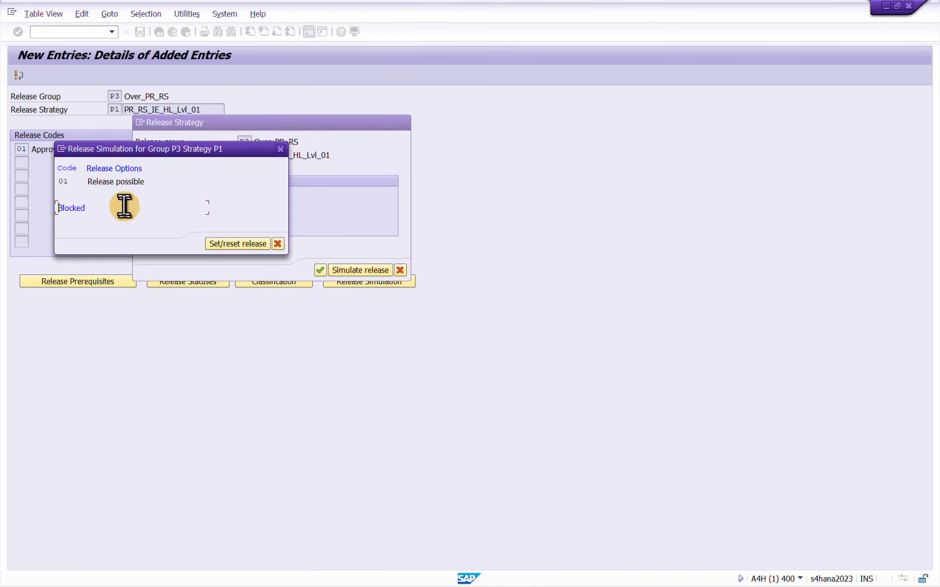
{"action": "left_click", "coordinate": [92, 181]}
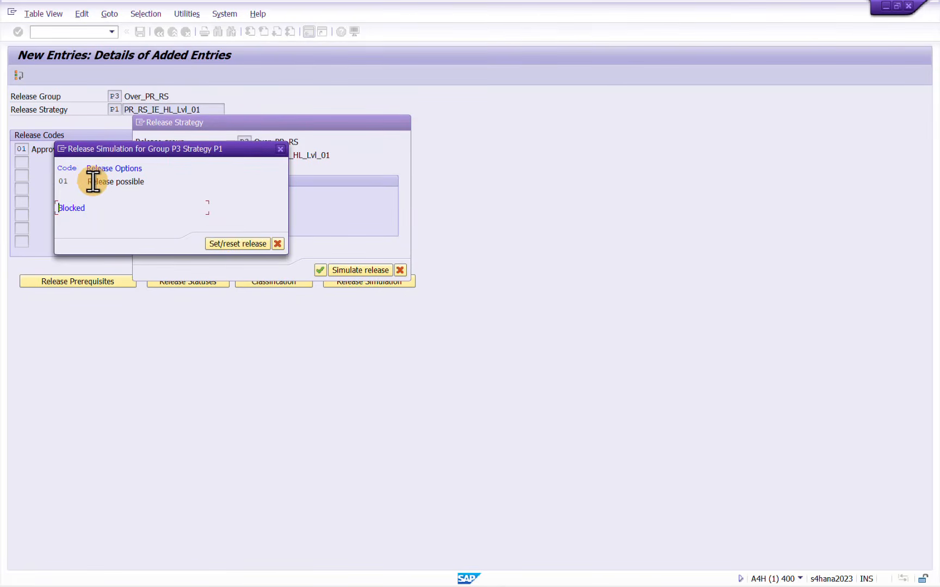
{"action": "left_click", "coordinate": [238, 243]}
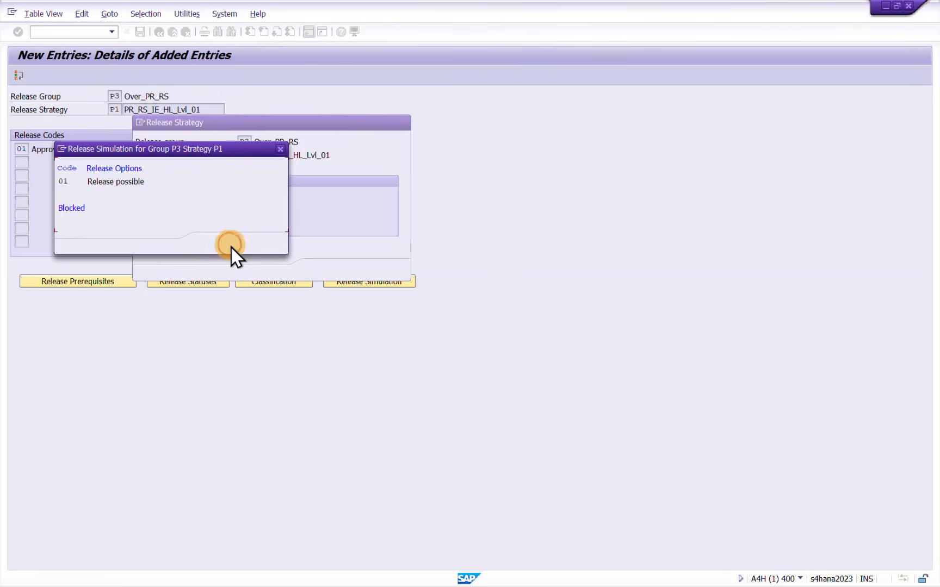
{"action": "left_click_drag", "start_coordinate": [142, 212], "coordinate": [56, 213]}
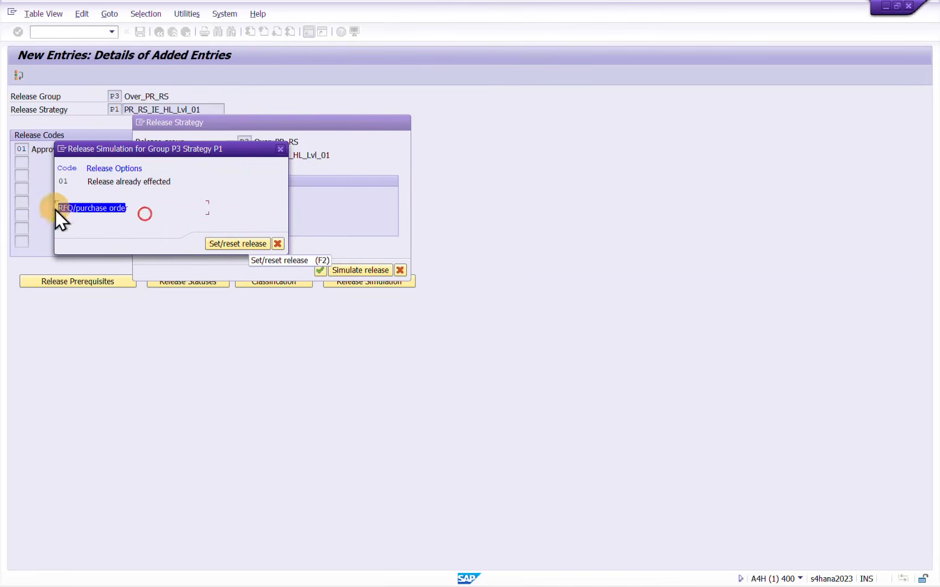
Try to reset the simulated release, close the simulation and save the strategy entry
{"action": "left_click", "coordinate": [247, 245]}
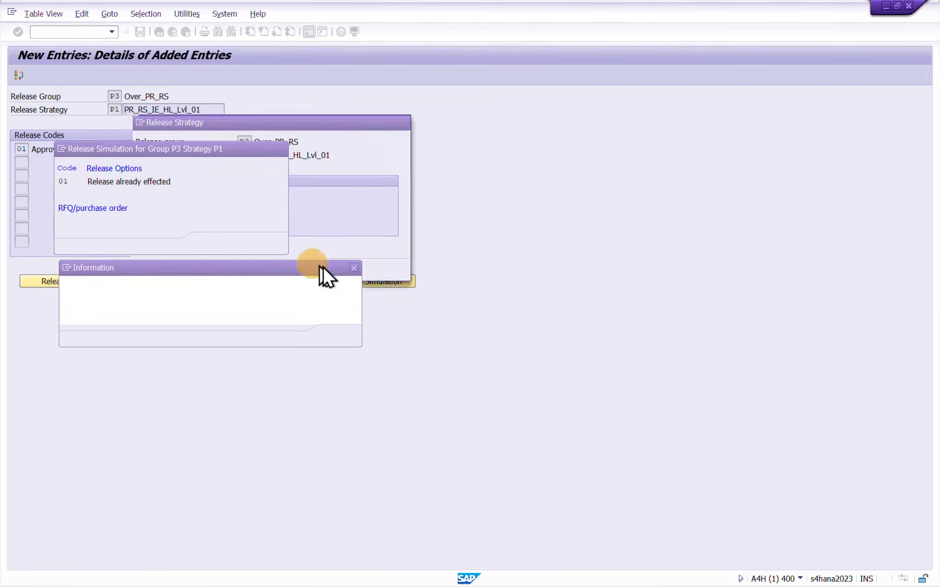
{"action": "left_click", "coordinate": [354, 267]}
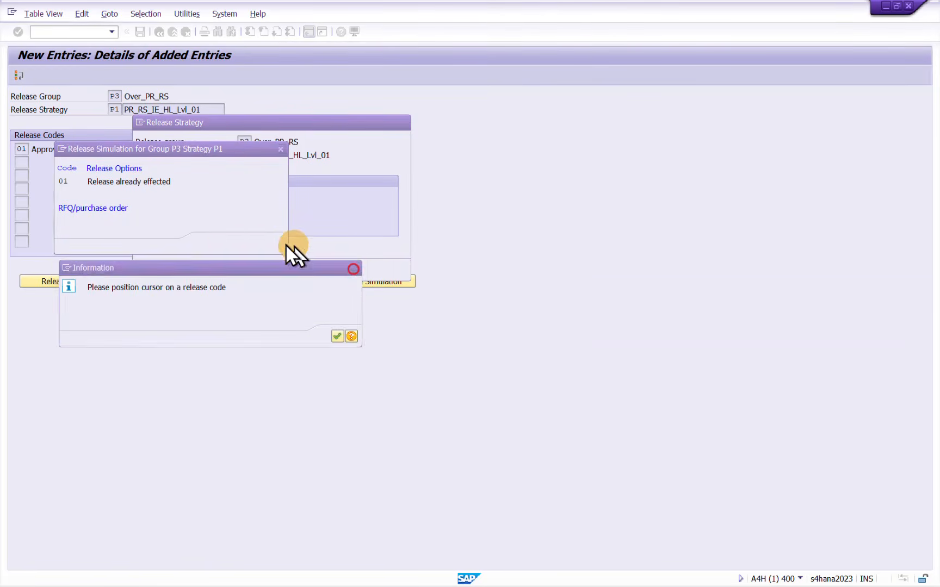
{"action": "left_click", "coordinate": [280, 150]}
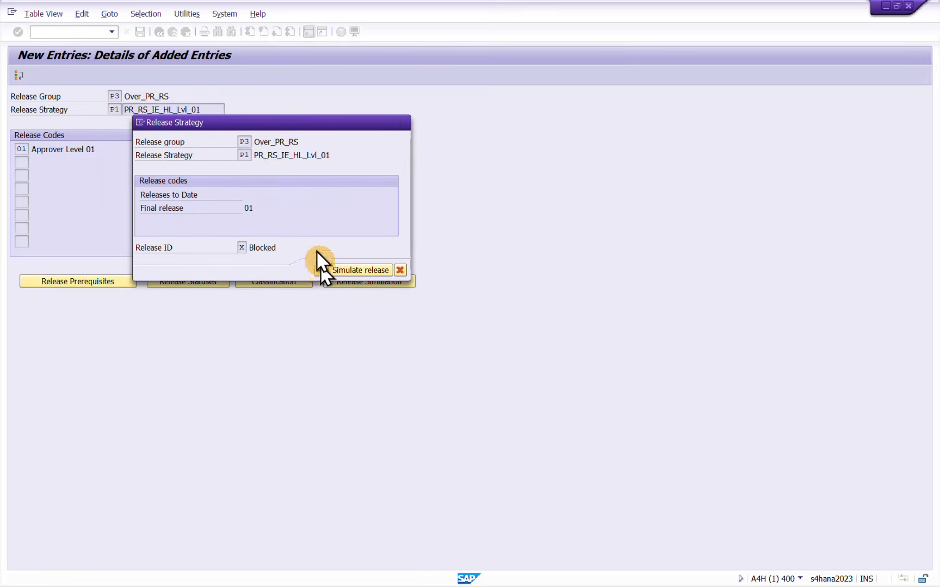
{"action": "left_click", "coordinate": [321, 270]}
{"action": "left_click", "coordinate": [141, 31]}
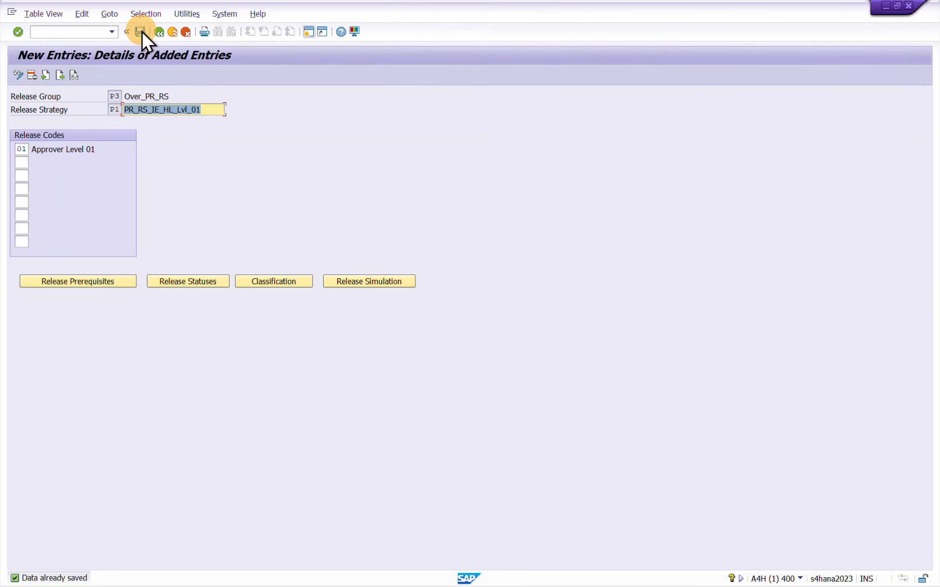
Open a new session and start transaction ME51N to create a purchase requisition
{"action": "left_click", "coordinate": [308, 32]}
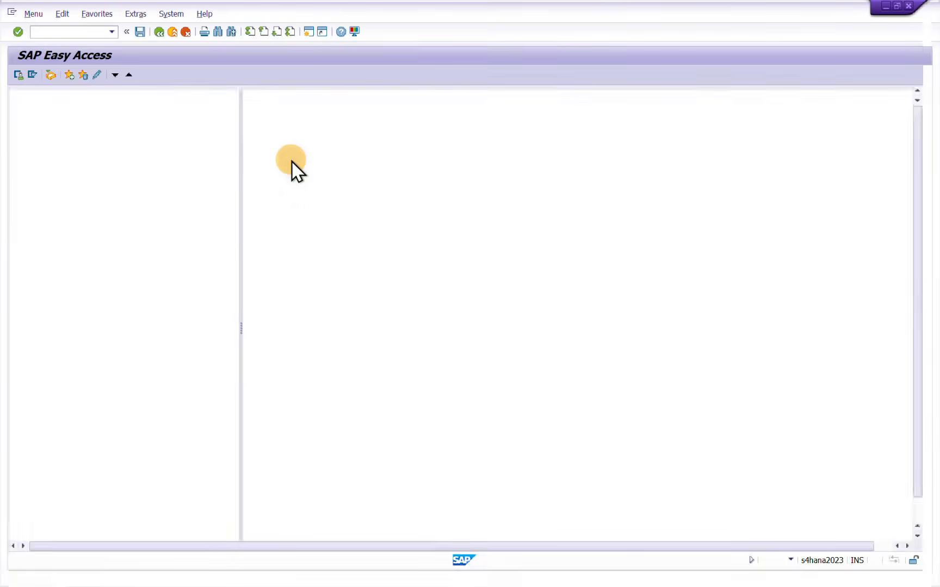
{"action": "type", "text": "ME51N"}
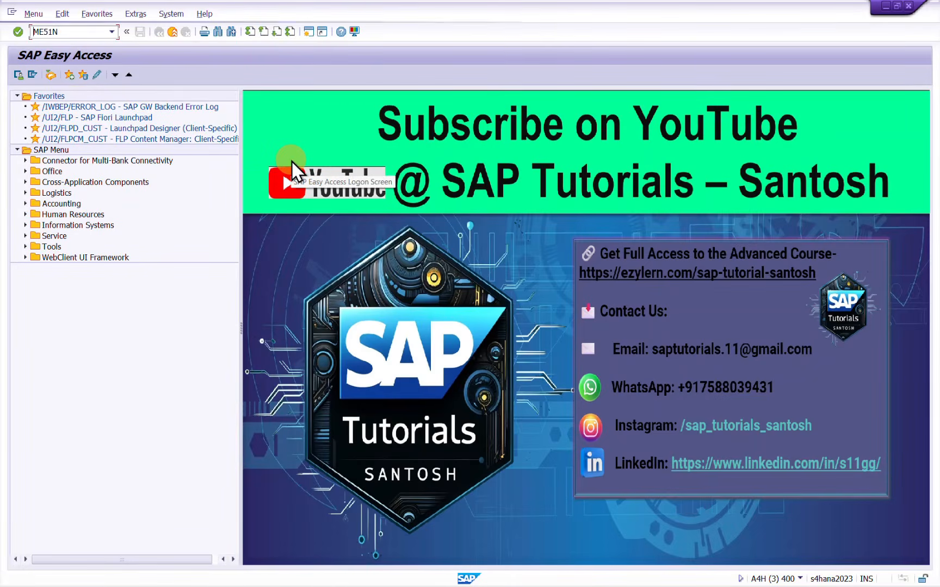
{"action": "key", "text": "Return"}
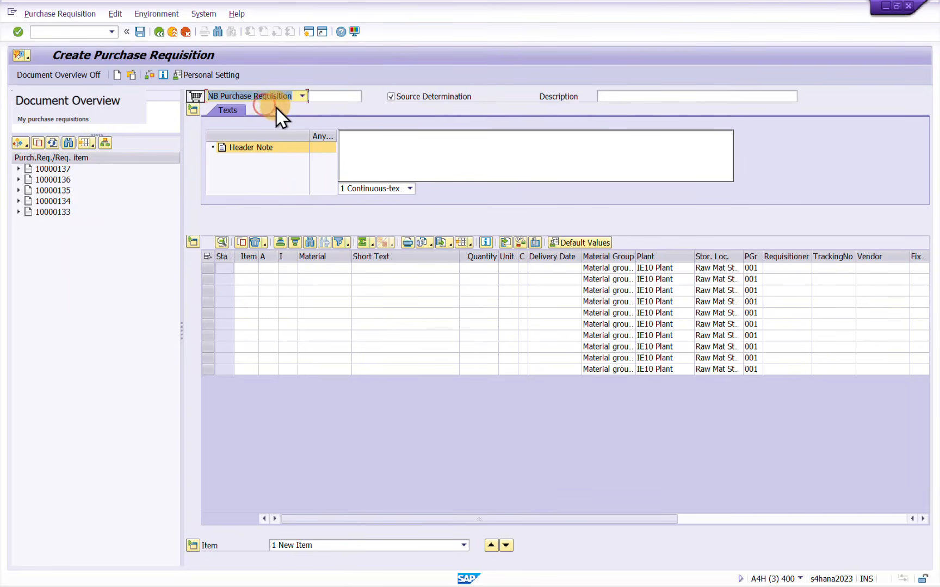
Copy the most recent requisition from the document overview into the new requisition and expand the item overview
{"action": "left_click", "coordinate": [192, 109]}
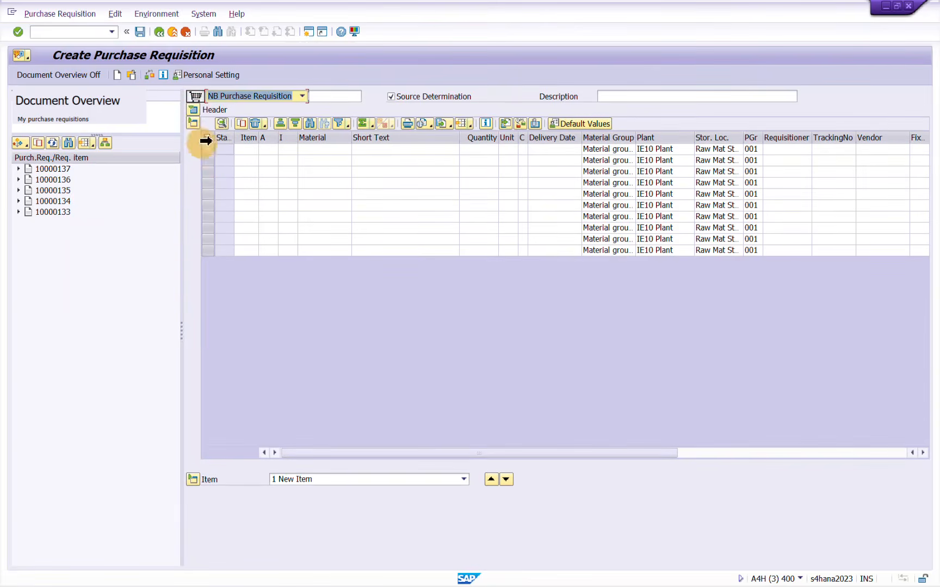
{"action": "left_click", "coordinate": [192, 125]}
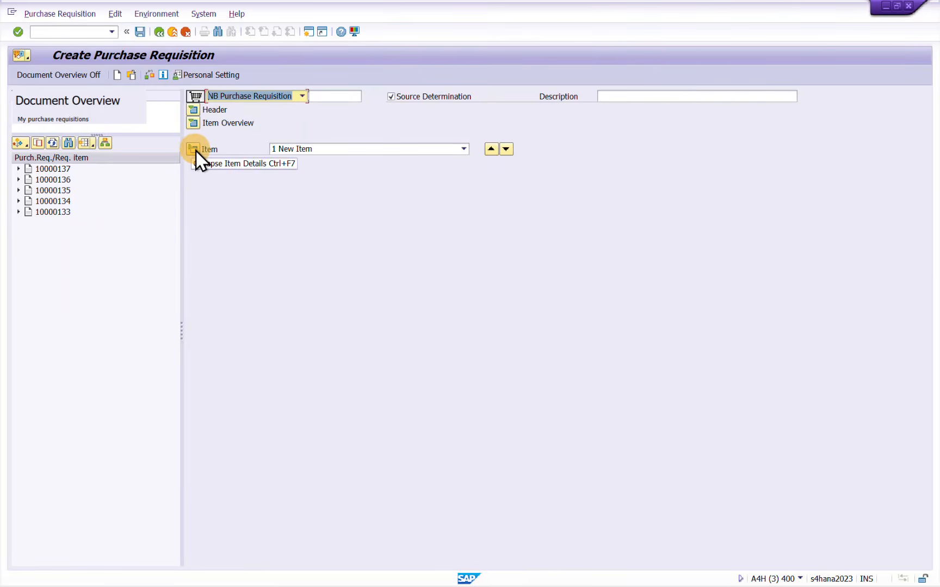
{"action": "left_click", "coordinate": [196, 112]}
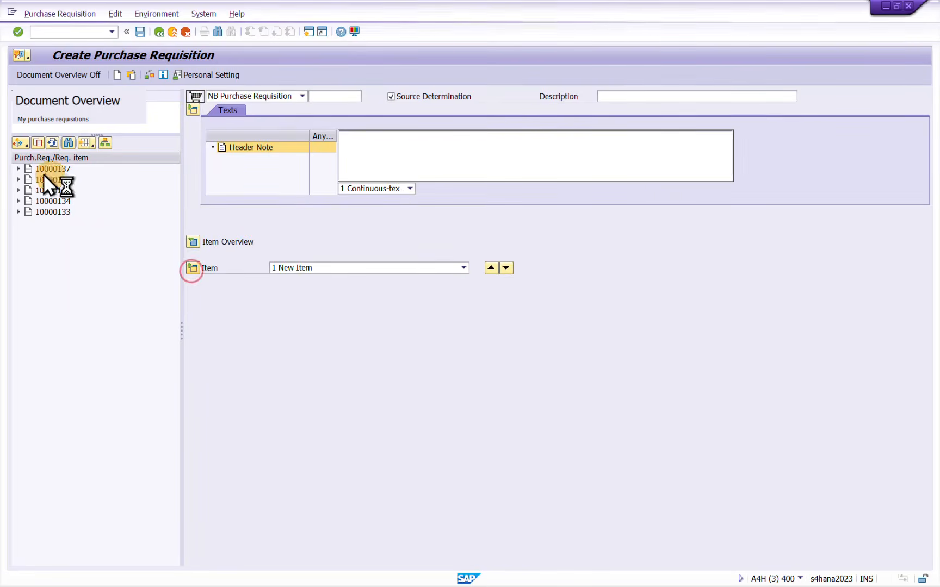
{"action": "left_click_drag", "start_coordinate": [28, 170], "coordinate": [201, 103]}
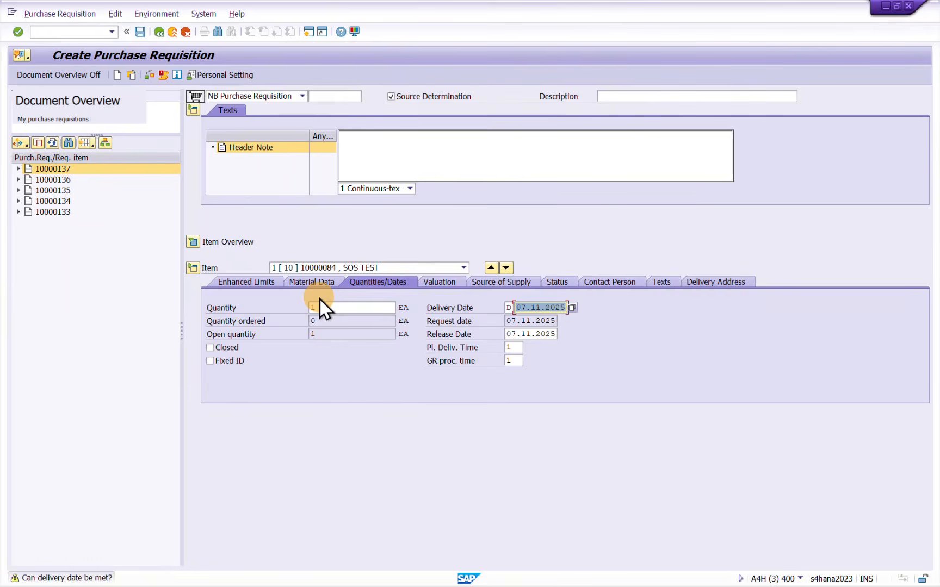
{"action": "left_click", "coordinate": [193, 243]}
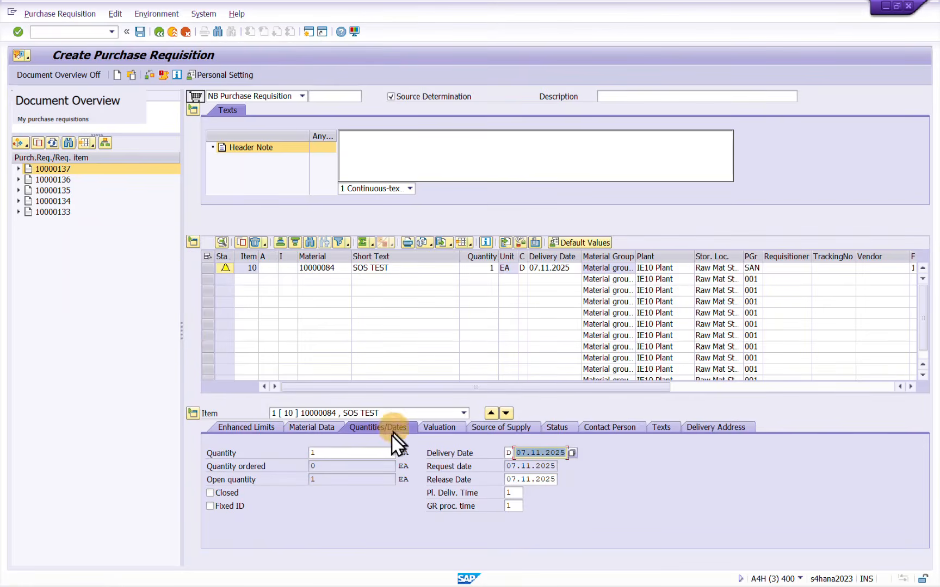
Set the valuation price of item 10 to 99 EUR
{"action": "left_click", "coordinate": [441, 428]}
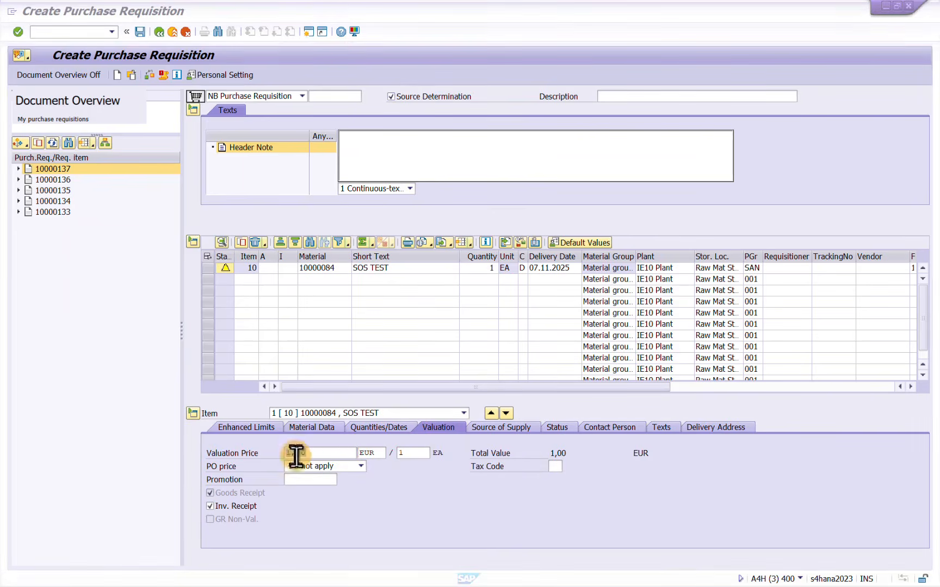
{"action": "left_click", "coordinate": [319, 453]}
{"action": "key", "text": "BackSpace"}
{"action": "key", "text": "BackSpace"}
{"action": "key", "text": "BackSpace"}
{"action": "key", "text": "BackSpace"}
{"action": "type", "text": "99"}
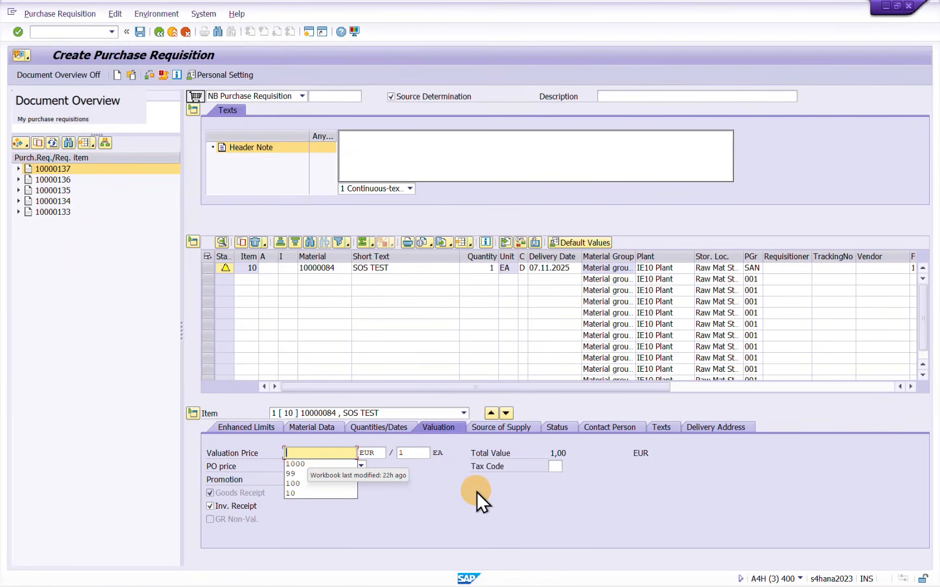
{"action": "key", "text": "Return"}
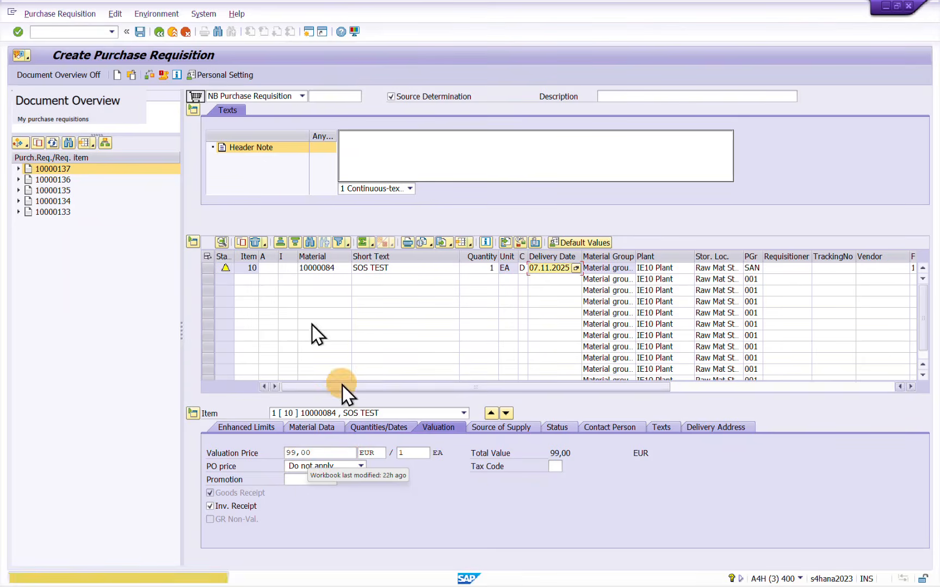
Check and save the purchase requisition, and exit to the SAP Easy Access screen
{"action": "left_click", "coordinate": [151, 77]}
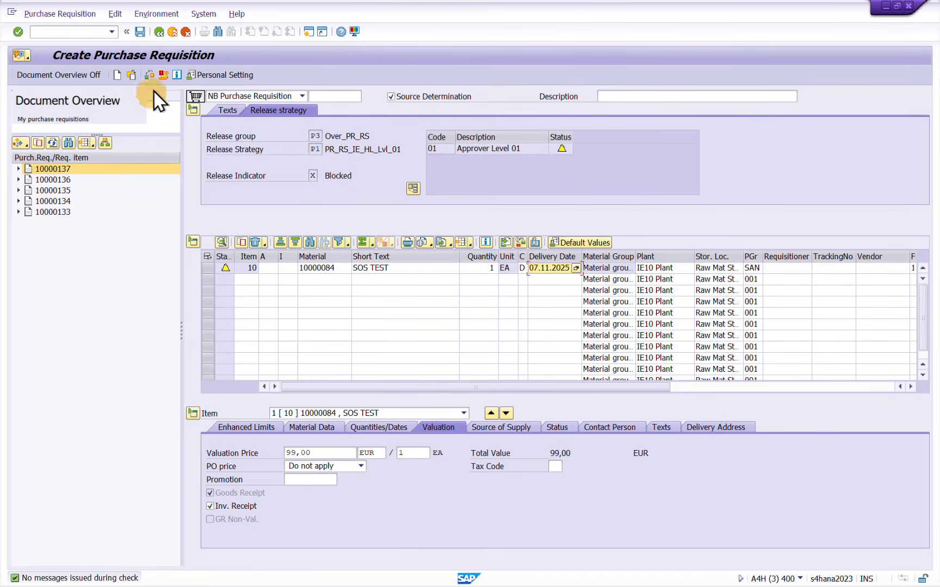
{"action": "left_click", "coordinate": [140, 32]}
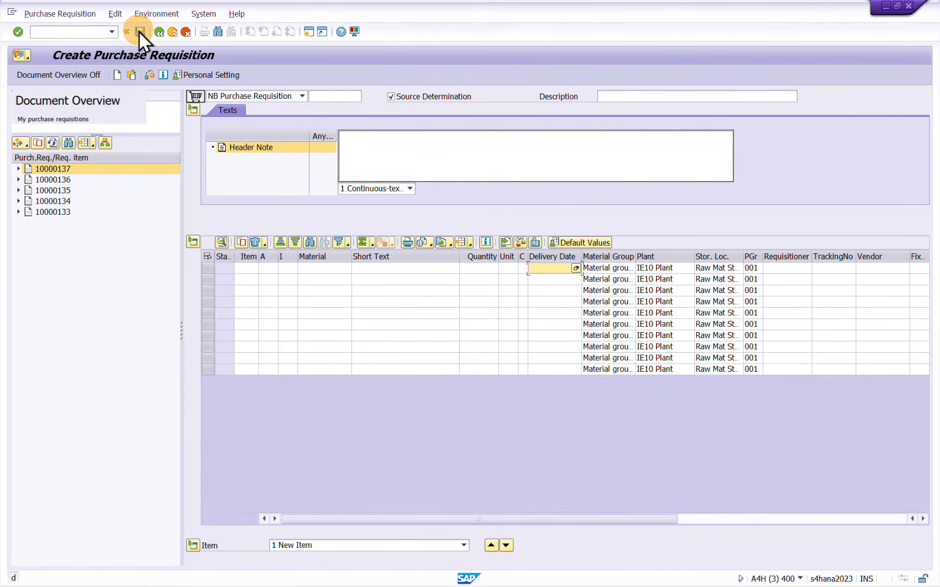
{"action": "left_click", "coordinate": [131, 76]}
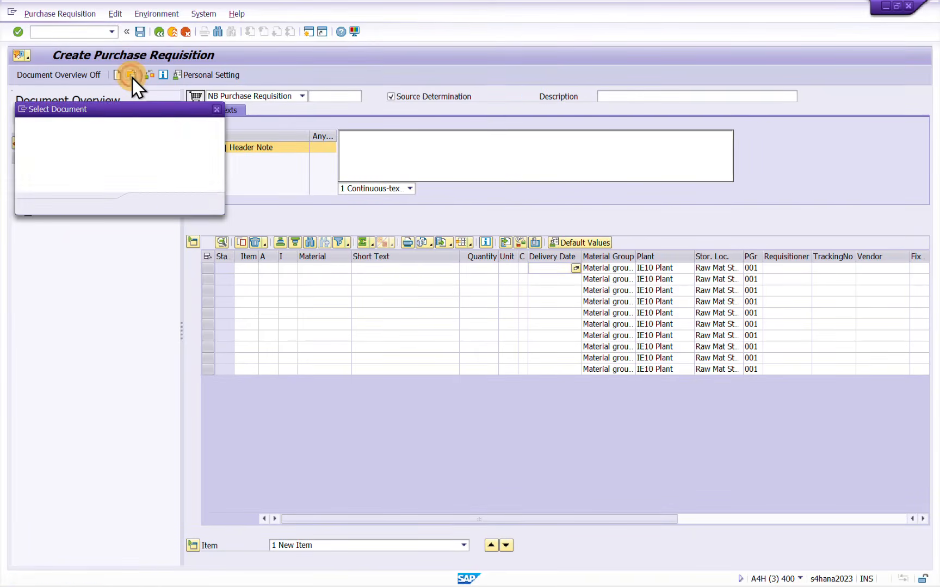
{"action": "left_click", "coordinate": [216, 109]}
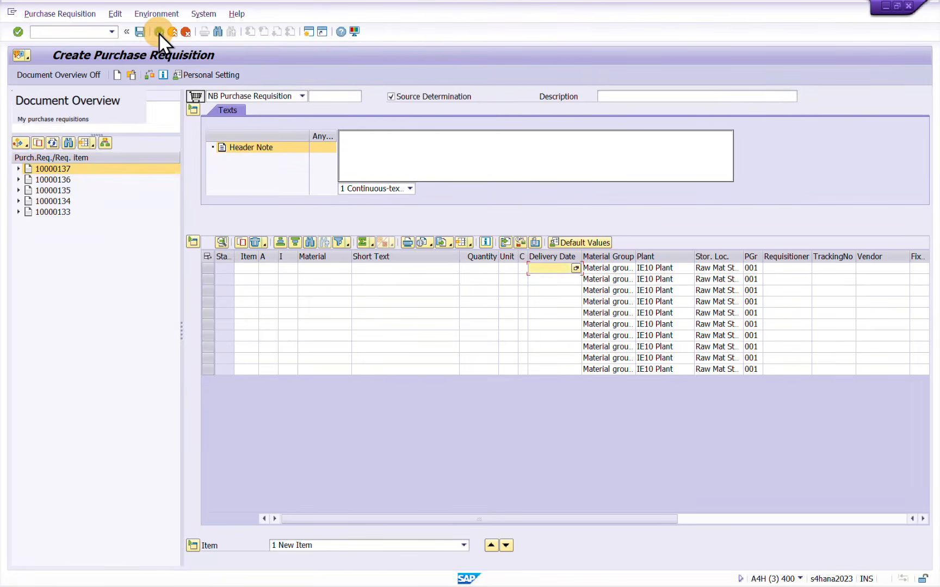
{"action": "left_click", "coordinate": [159, 32]}
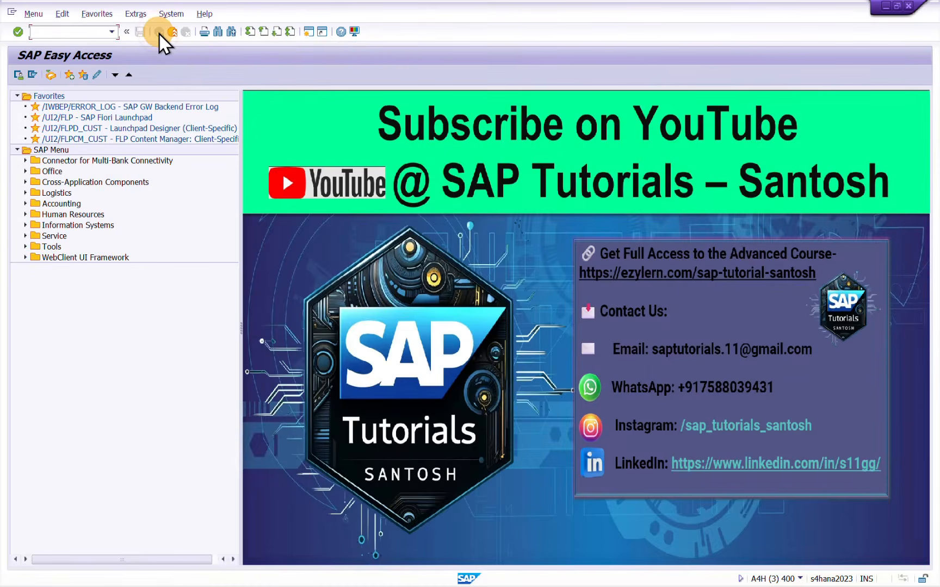
Open the Release Purchase Requisition transaction, release the new requisition with code 01 and save it
{"action": "type", "text": "ME54"}
{"action": "key", "text": "Return"}
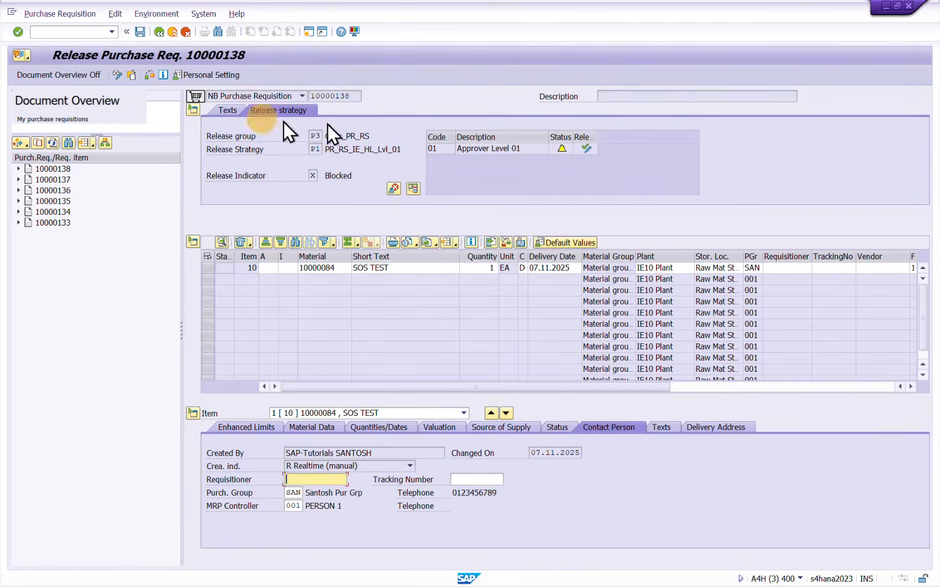
{"action": "left_click", "coordinate": [588, 150]}
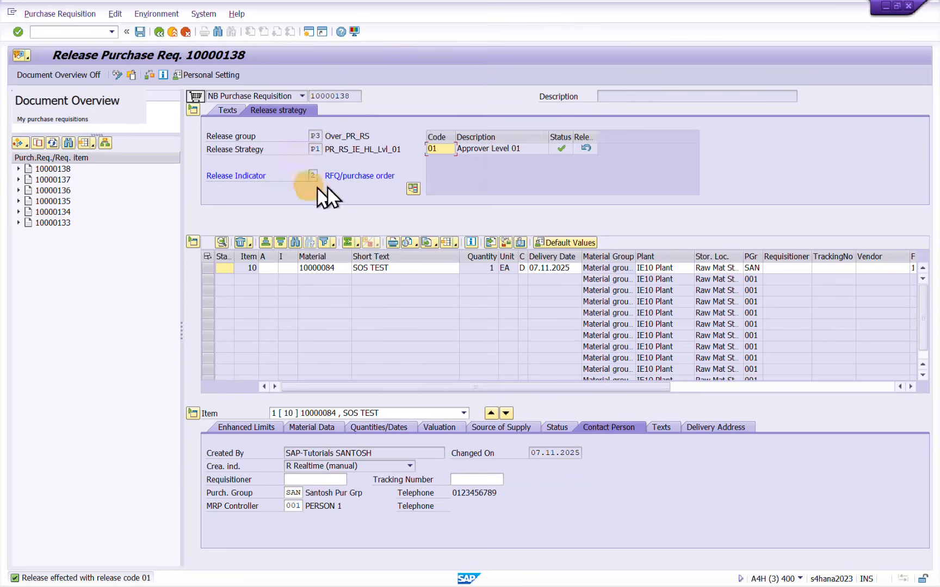
{"action": "left_click", "coordinate": [139, 31]}
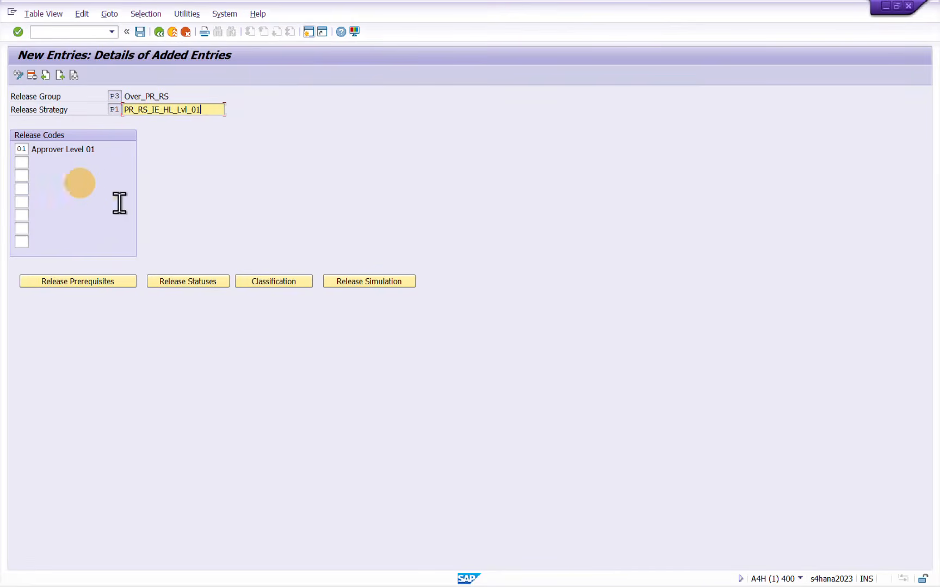
Back in the configuration session, leave the new-entry screen and reopen the Release Strategies activity
{"action": "left_click", "coordinate": [139, 33]}
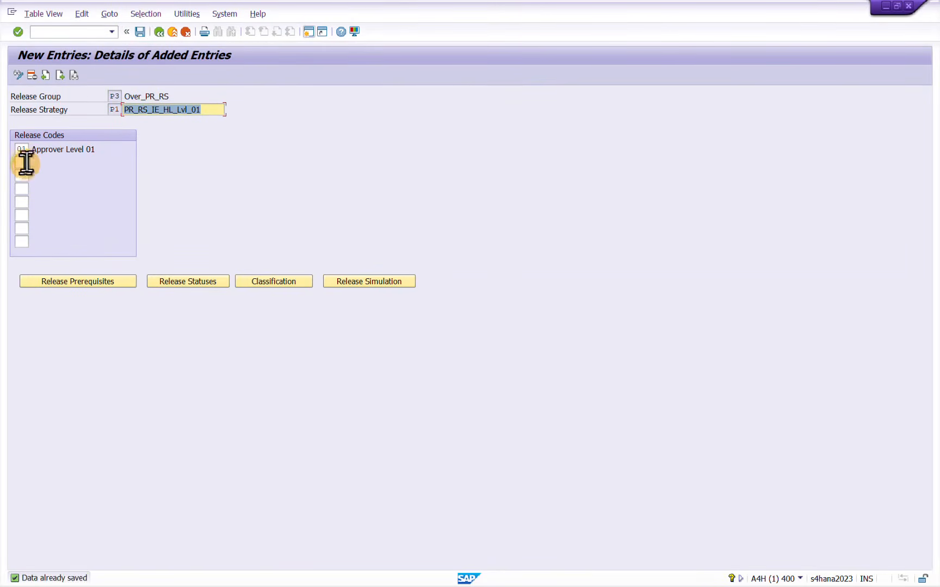
{"action": "left_click", "coordinate": [61, 76]}
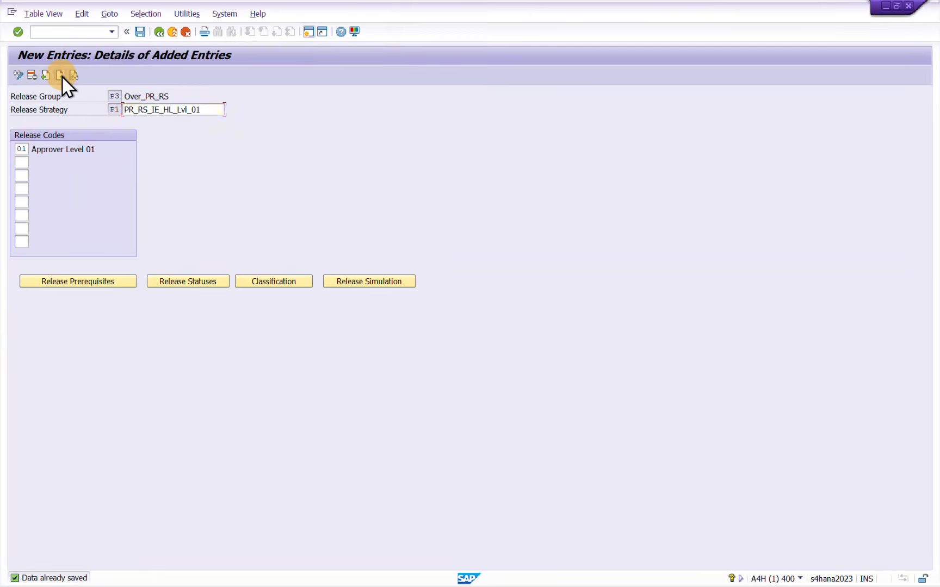
{"action": "left_click", "coordinate": [158, 31]}
{"action": "left_click", "coordinate": [155, 32]}
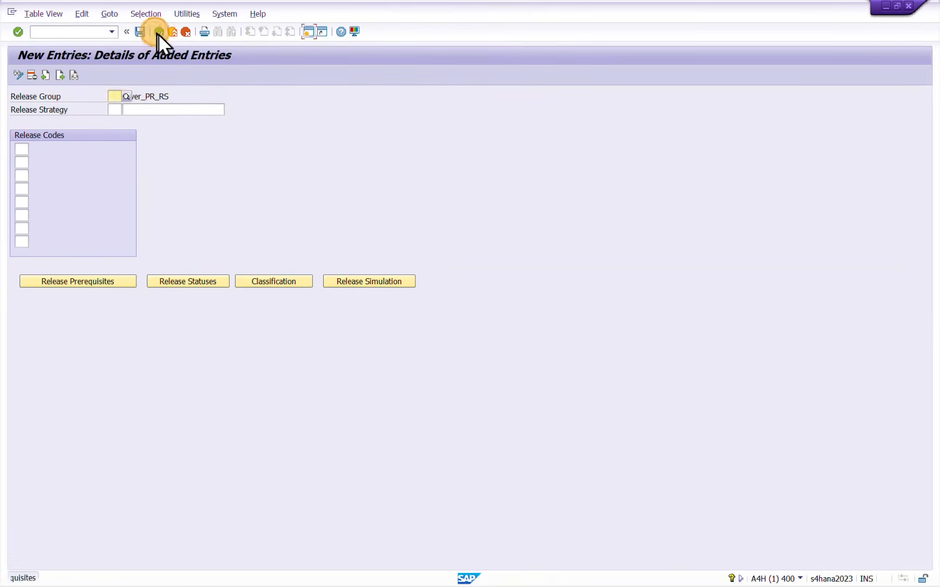
{"action": "left_click", "coordinate": [172, 32]}
{"action": "left_click", "coordinate": [172, 32]}
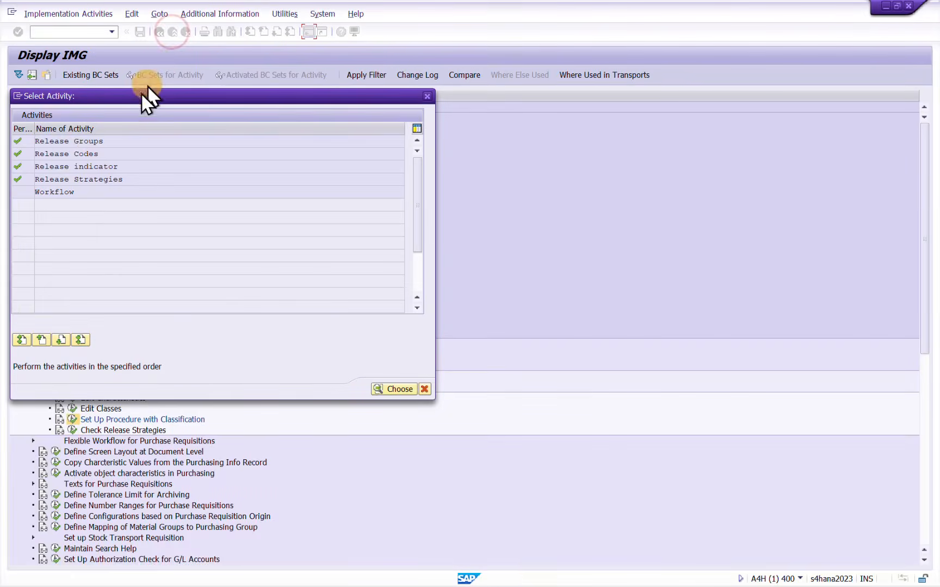
{"action": "double_click", "coordinate": [63, 179]}
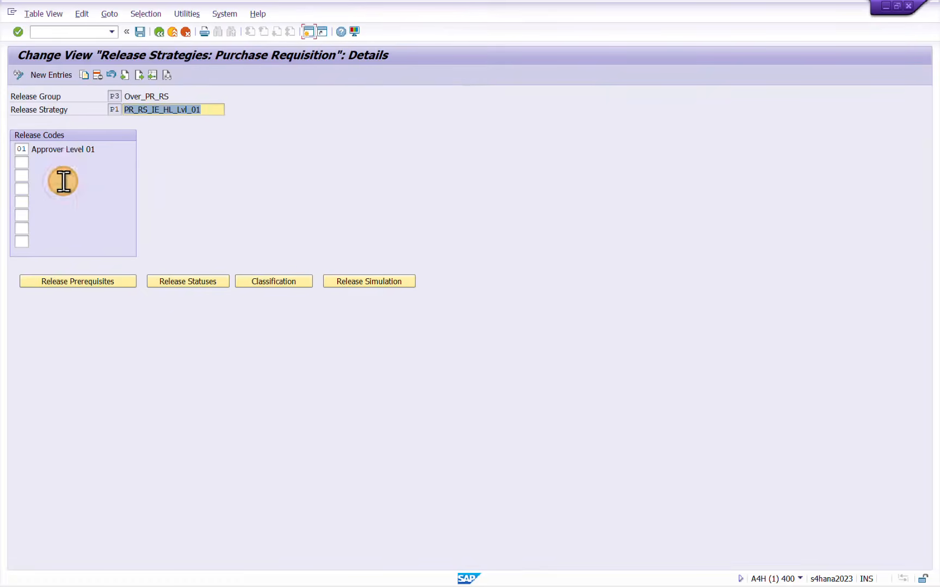
Start a new release strategy entry with release group P3 and strategy P2
{"action": "left_click", "coordinate": [52, 76]}
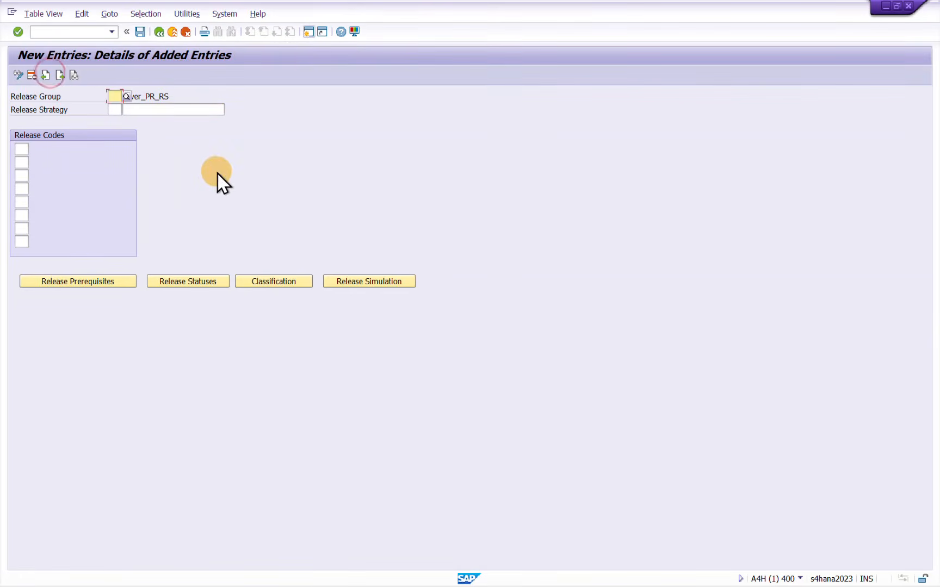
{"action": "type", "text": "P3"}
{"action": "key", "text": "Tab"}
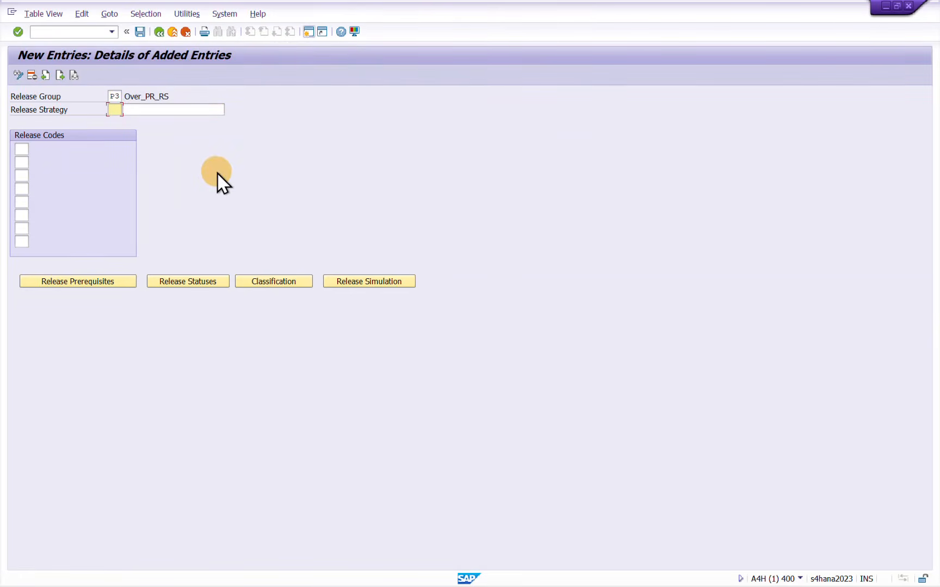
{"action": "key", "text": "Return"}
{"action": "type", "text": "2"}
{"action": "key", "text": "Tab"}
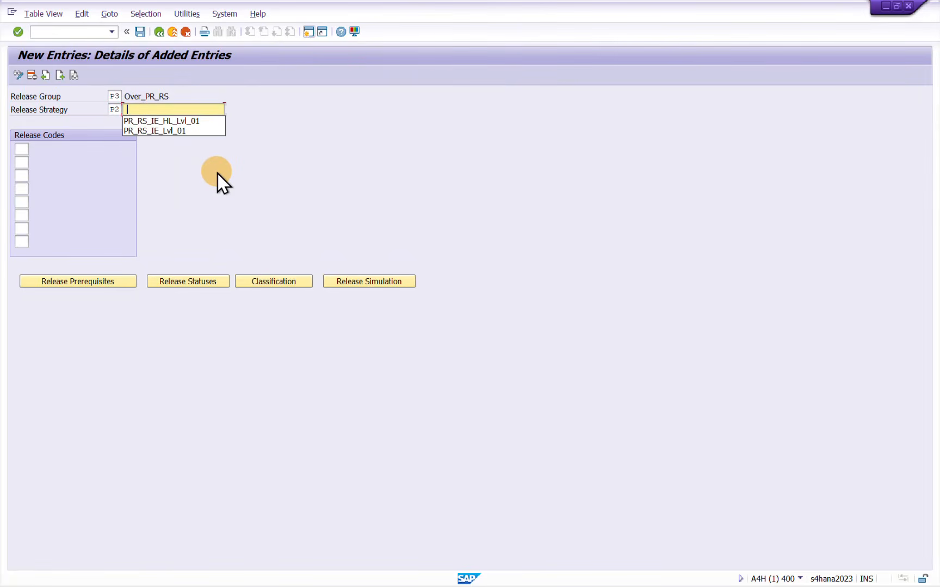
Enter PR_RS_IE_HL_Lvl_02 as the description of release strategy P2
{"action": "key", "text": "Down"}
{"action": "key", "text": "Return"}
{"action": "key", "text": "BackSpace"}
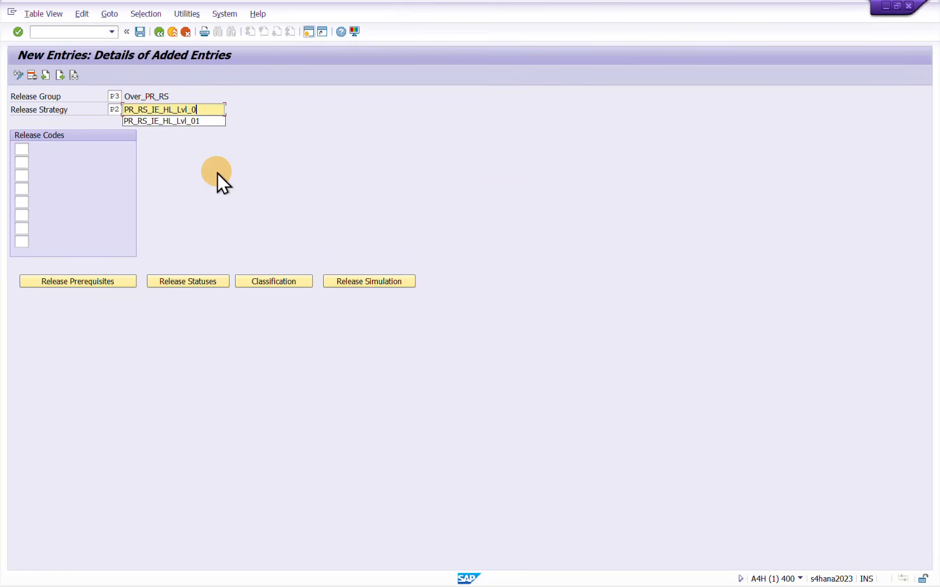
{"action": "type", "text": "2"}
{"action": "key", "text": "Return"}
{"action": "key", "text": "Tab"}
Assign release codes 01 and 02 to the strategy
{"action": "key", "text": "Tab"}
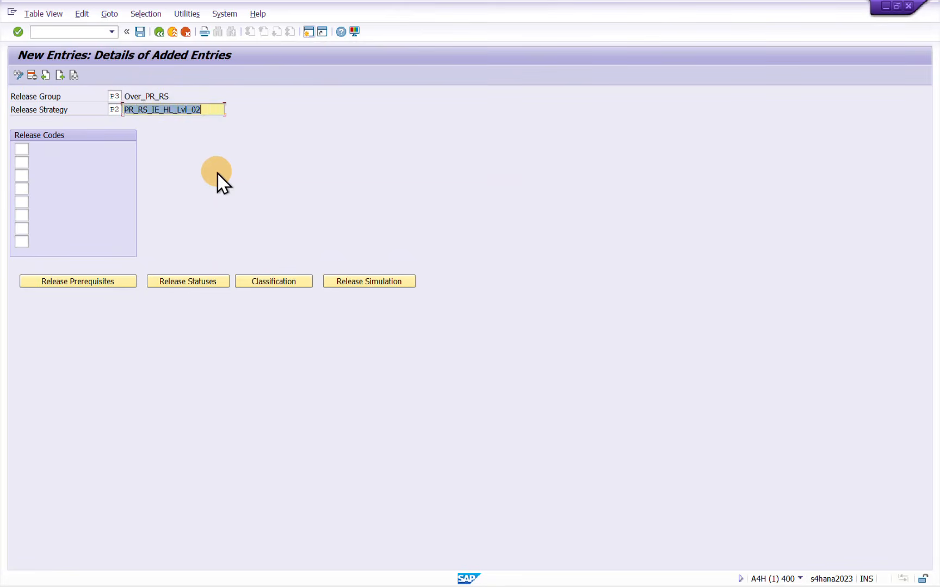
{"action": "key", "text": "Tab"}
{"action": "type", "text": "01"}
{"action": "key", "text": "Tab"}
{"action": "type", "text": "0"}
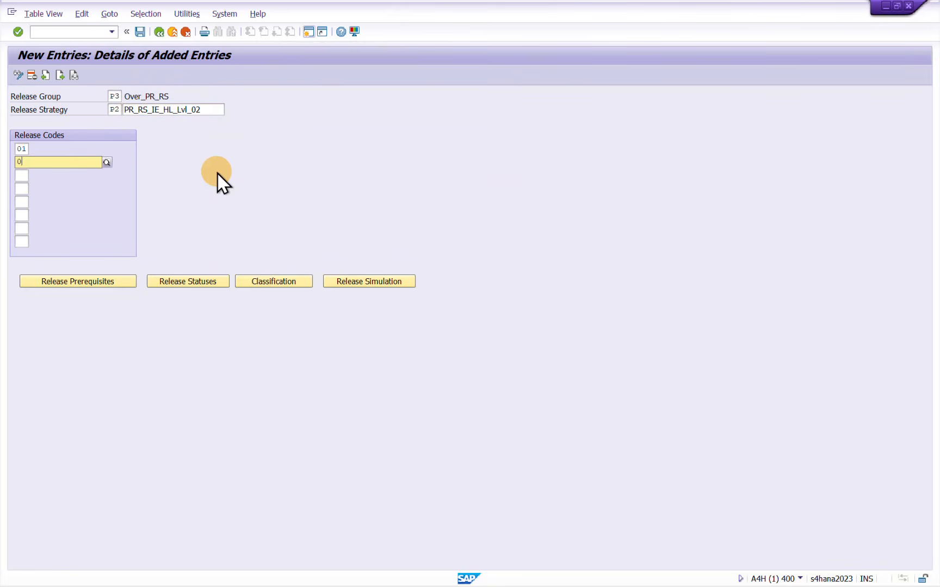
{"action": "key", "text": "Return"}
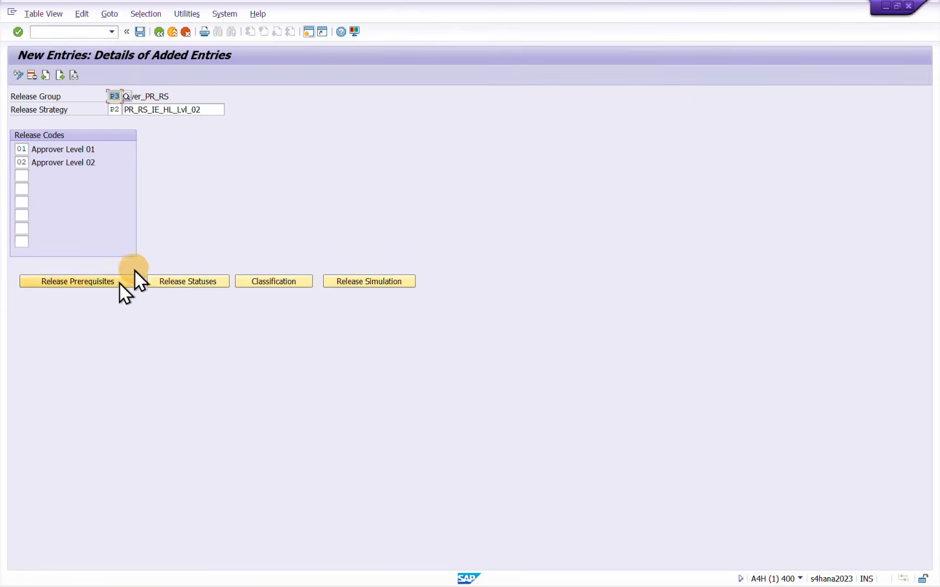
Set code 01 as the release prerequisite for code 02
{"action": "left_click", "coordinate": [109, 281]}
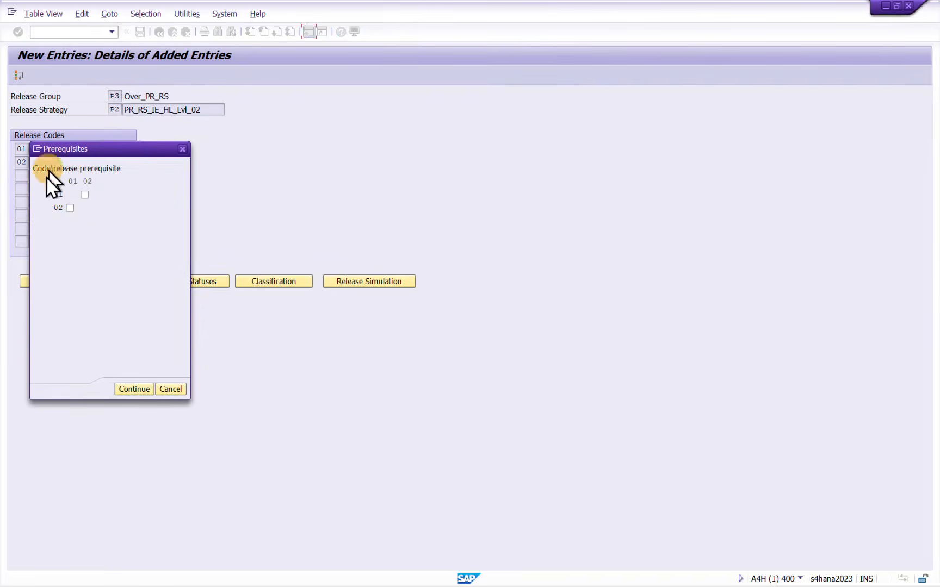
{"action": "left_click", "coordinate": [71, 208]}
{"action": "left_click", "coordinate": [136, 390]}
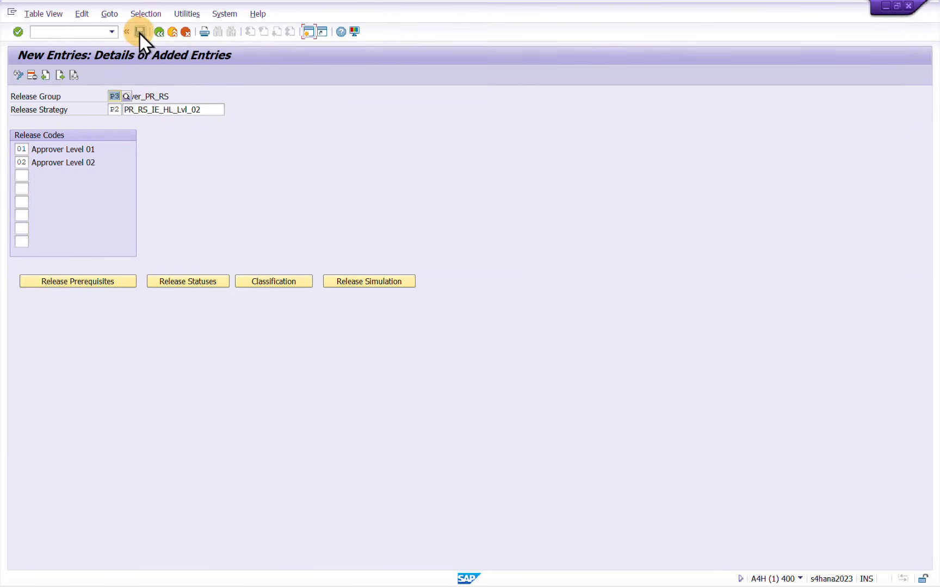
Accept the proposed release statuses and save the strategy to the customizing request
{"action": "left_click", "coordinate": [196, 283]}
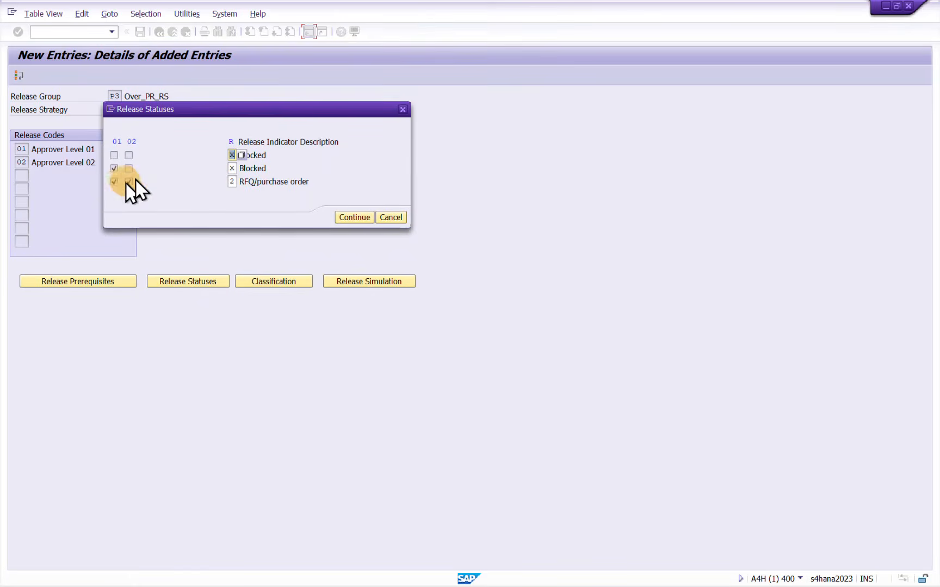
{"action": "left_click", "coordinate": [349, 218]}
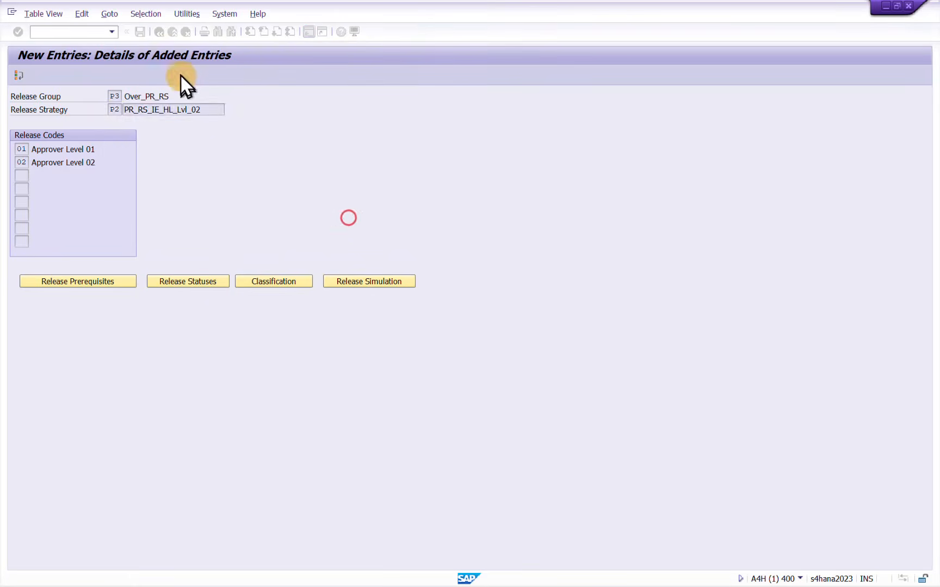
{"action": "left_click", "coordinate": [140, 32]}
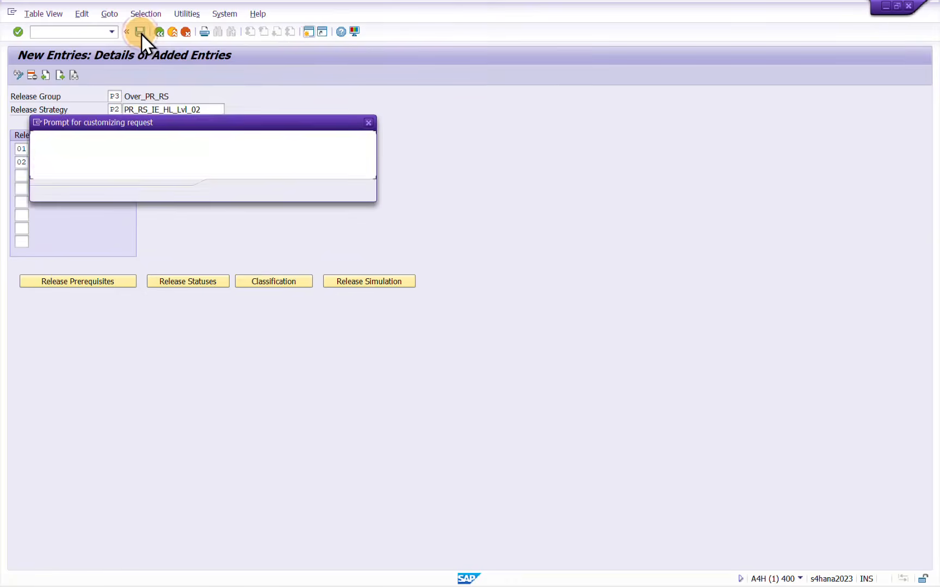
{"action": "left_click", "coordinate": [223, 191]}
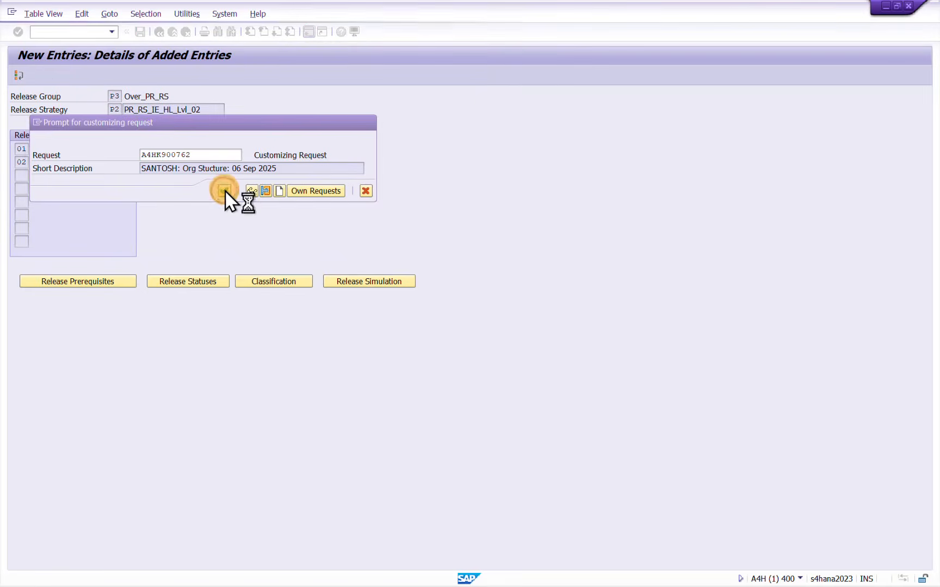
Open the strategy's classification and enter plant IE10, purchasing organization IE01, document type NB and purchasing group SAN
{"action": "left_click", "coordinate": [267, 280]}
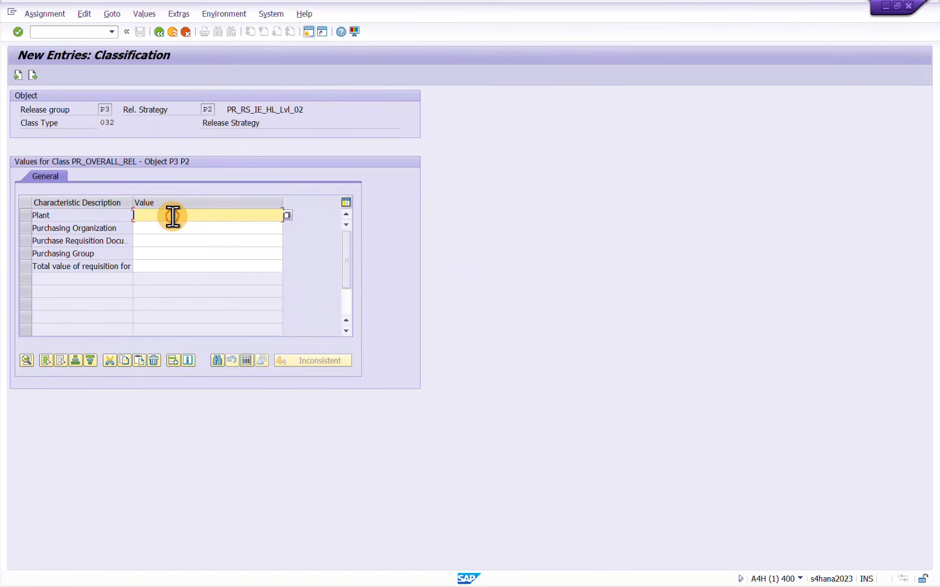
{"action": "type", "text": "1"}
{"action": "type", "text": "E10"}
{"action": "key", "text": "Tab"}
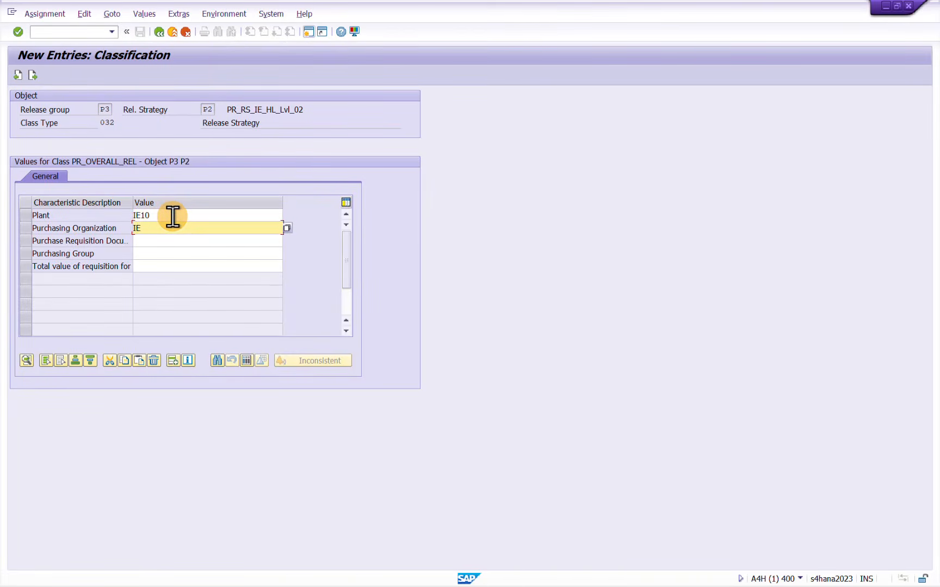
{"action": "key", "text": "Tab"}
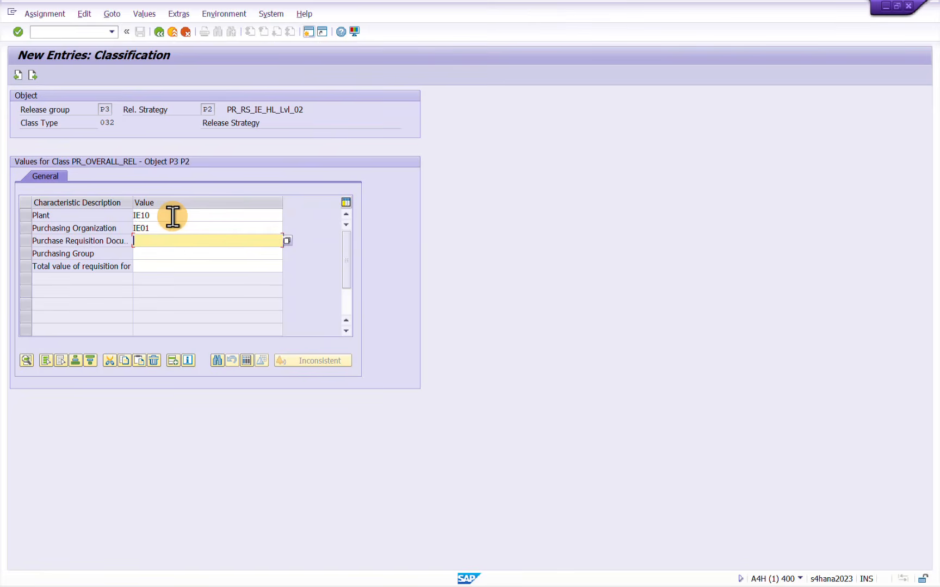
{"action": "type", "text": "NB"}
{"action": "key", "text": "Tab"}
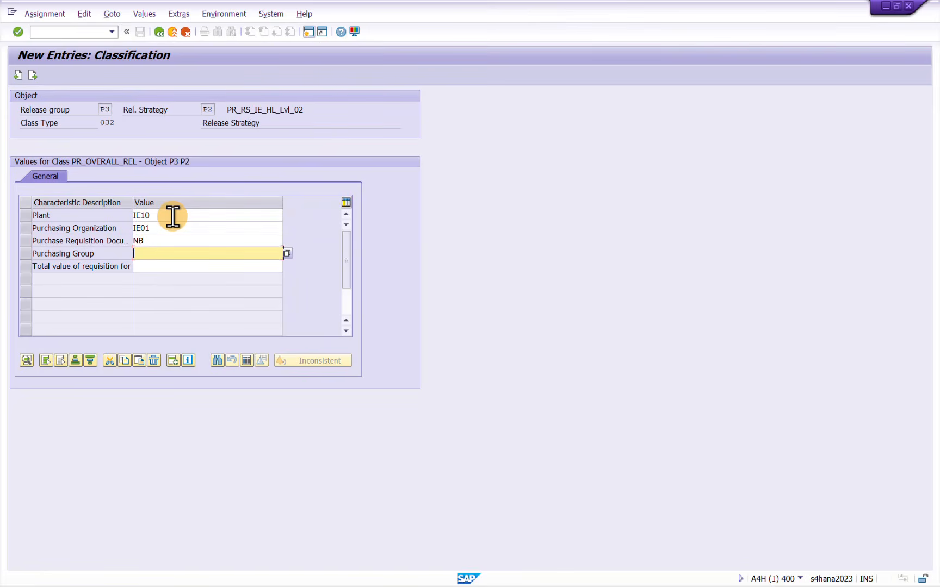
{"action": "type", "text": "SAN"}
{"action": "key", "text": "Tab"}
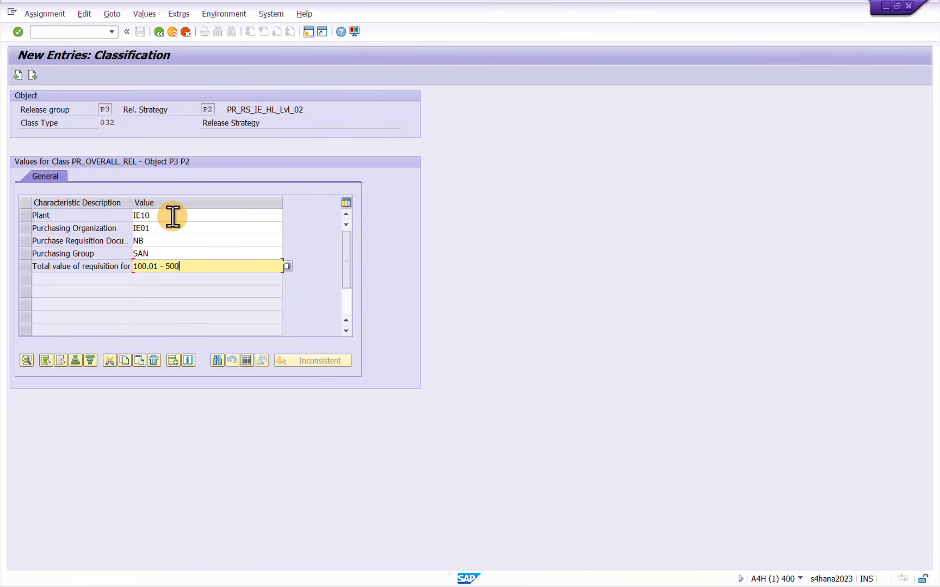
Set the total requisition value range to 100,01 - 500 using a decimal comma
{"action": "key", "text": "Return"}
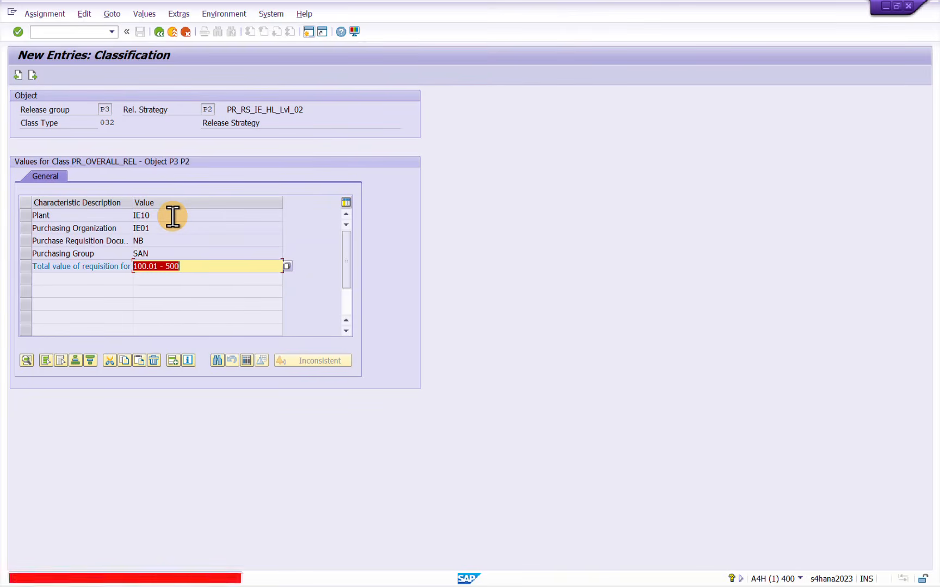
{"action": "key", "text": "Left"}
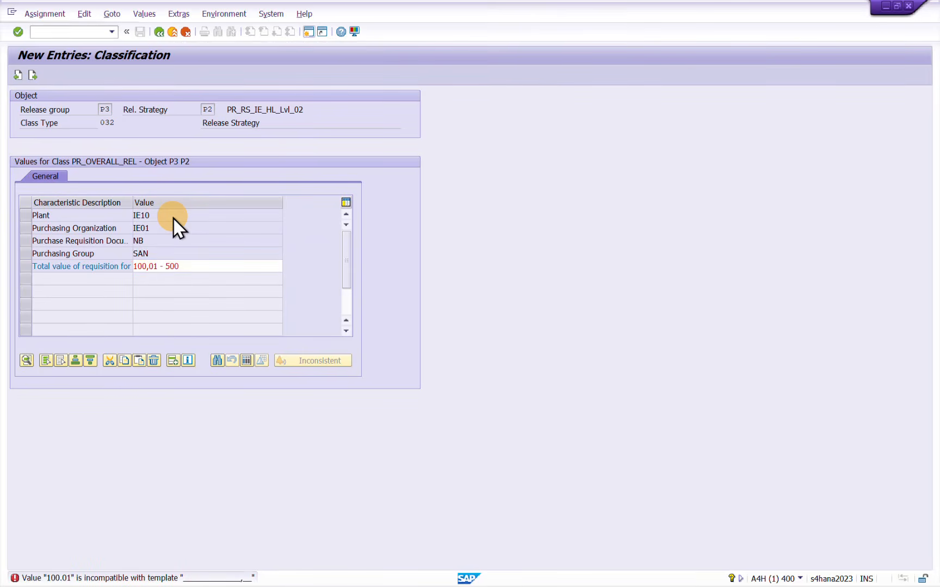
{"action": "key", "text": "Return"}
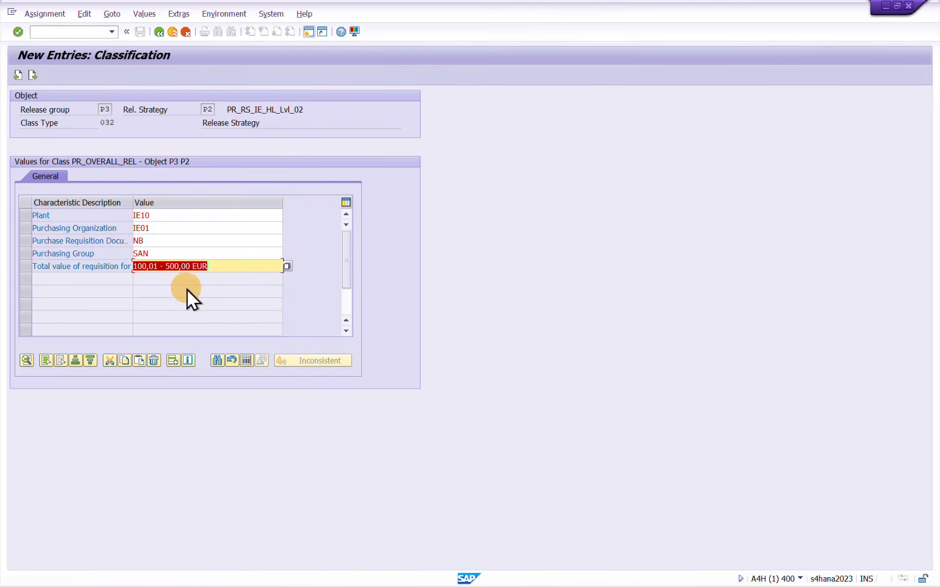
Copy the five classification values and paste them below the class list in the Notepad characteristics notes
{"action": "left_click", "coordinate": [221, 261]}
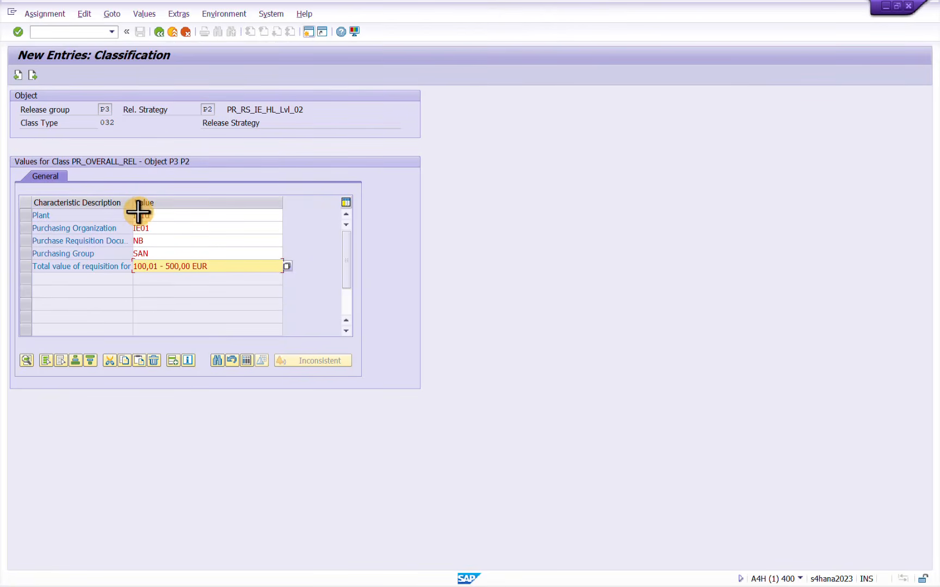
{"action": "key", "text": "ctrl+y"}
{"action": "left_click_drag", "start_coordinate": [138, 212], "coordinate": [192, 269]}
{"action": "key", "text": "ctrl+c"}
{"action": "key", "text": "F3"}
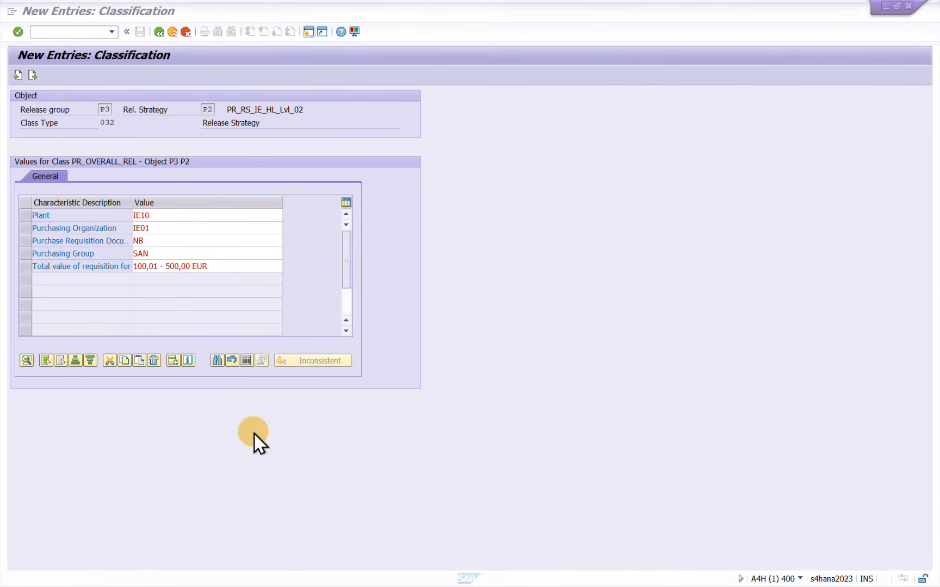
{"action": "key", "text": "alt+Tab"}
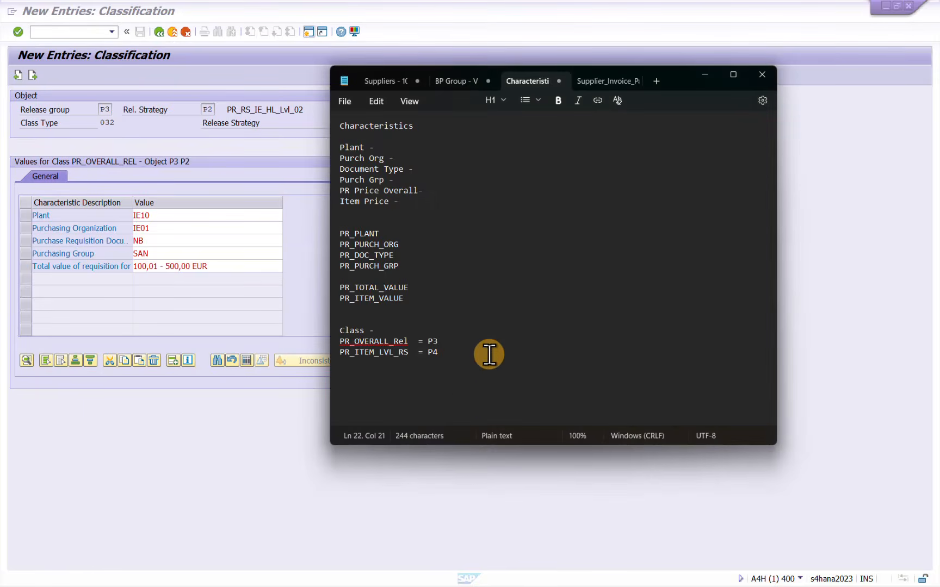
{"action": "key", "text": "Return"}
{"action": "key", "text": "Return"}
{"action": "key", "text": "Return"}
{"action": "key", "text": "ctrl+v"}
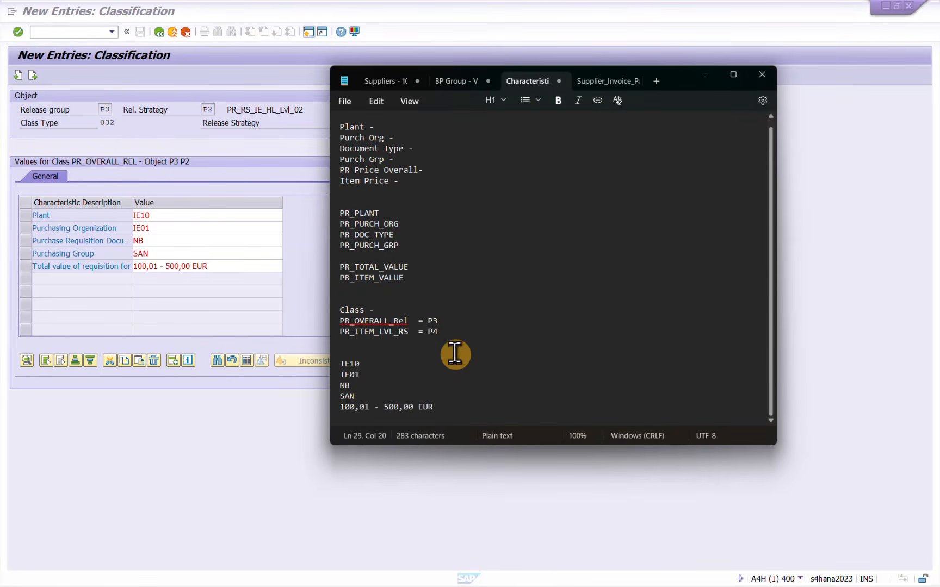
Switch back to SAP, leave the classification and save release strategy P2
{"action": "left_click", "coordinate": [234, 261]}
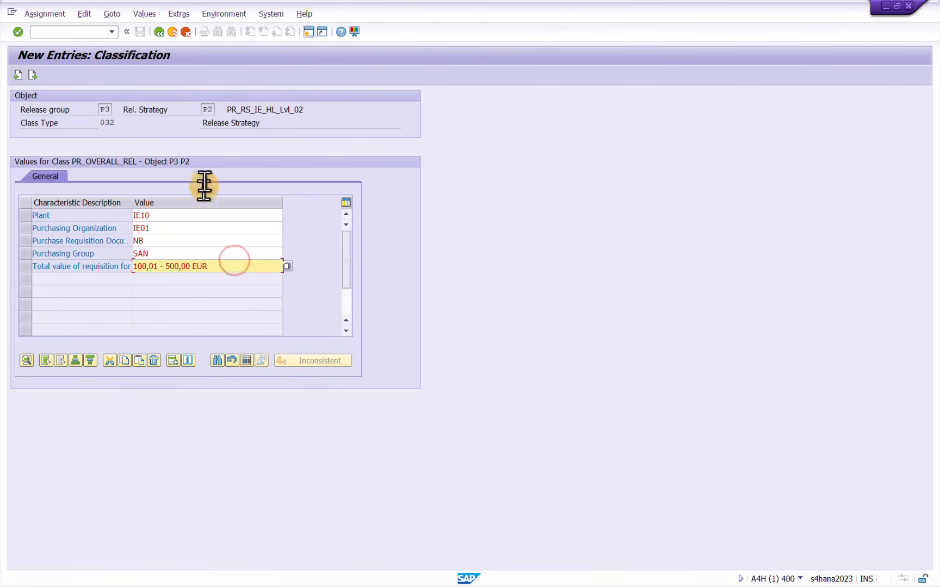
{"action": "left_click", "coordinate": [160, 31]}
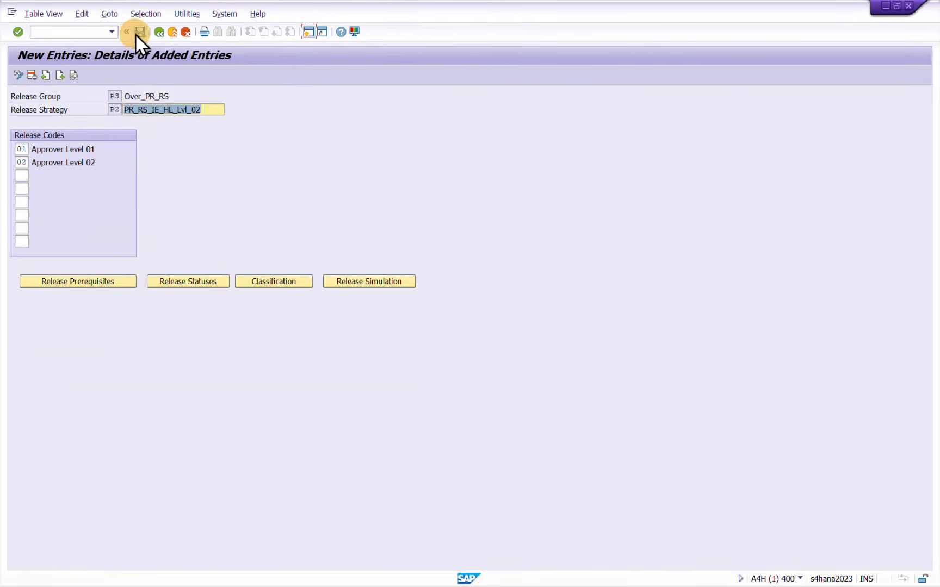
{"action": "left_click", "coordinate": [137, 33]}
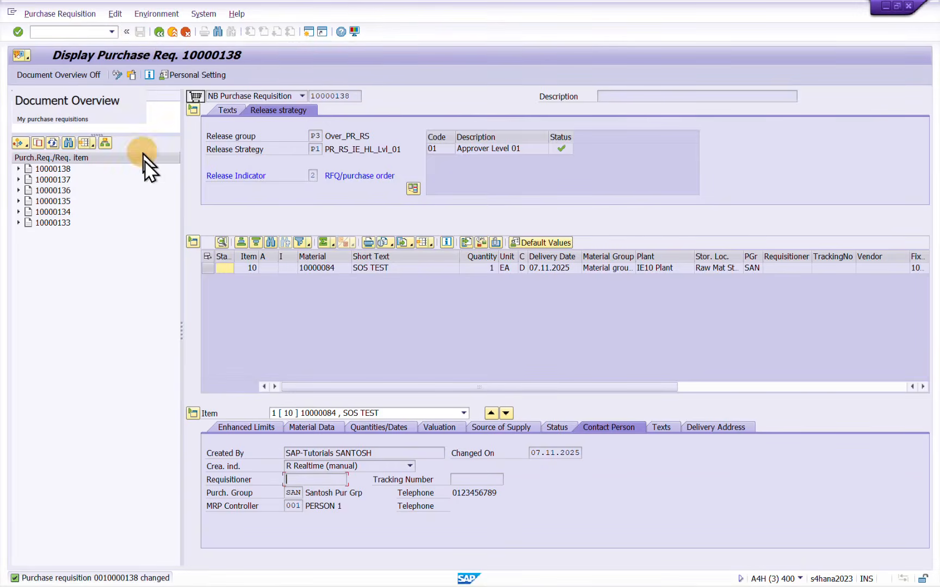
In the requisition session, leave the display, open Create Purchase Requisition and copy in the second requisition listed in the document overview
{"action": "left_click", "coordinate": [159, 32]}
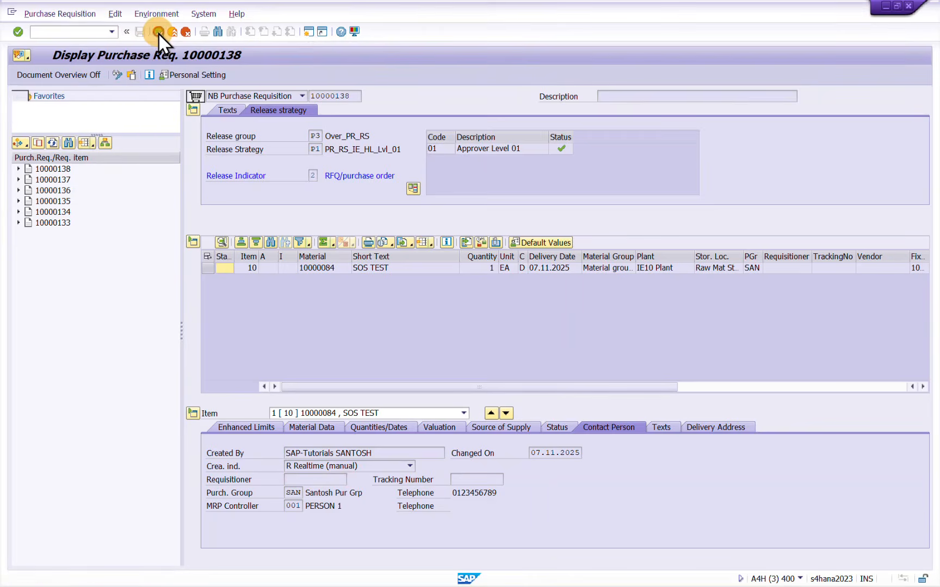
{"action": "type", "text": "ME"}
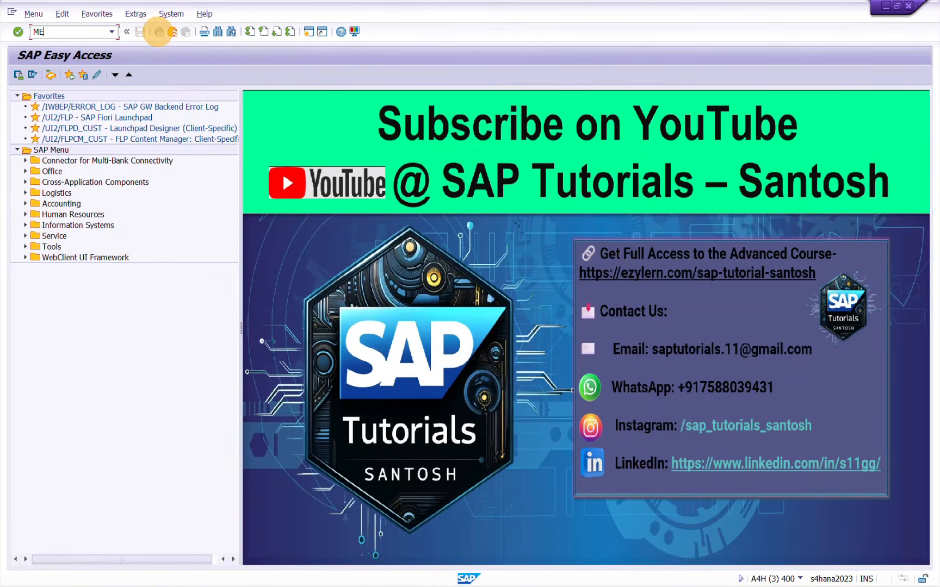
{"action": "type", "text": "51N"}
{"action": "key", "text": "Return"}
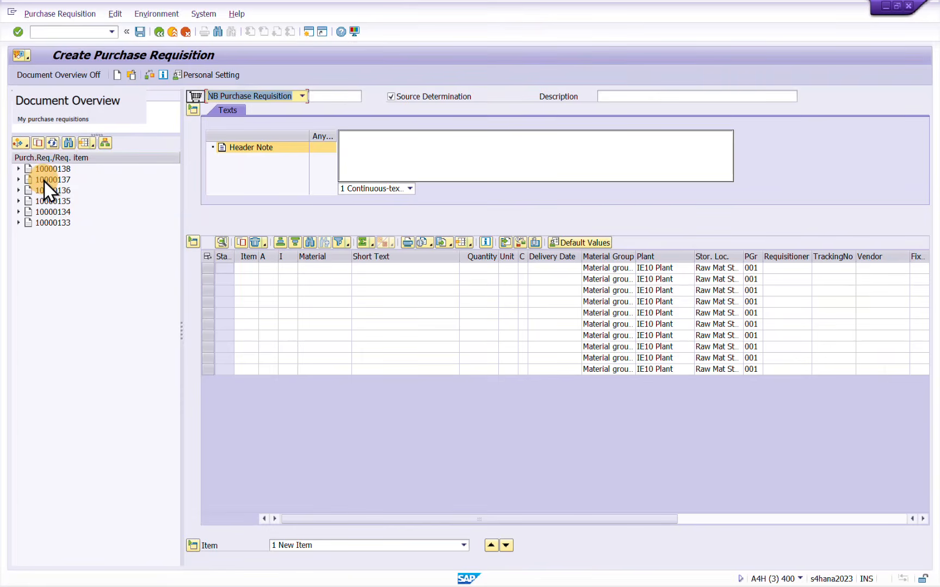
{"action": "double_click", "coordinate": [45, 181]}
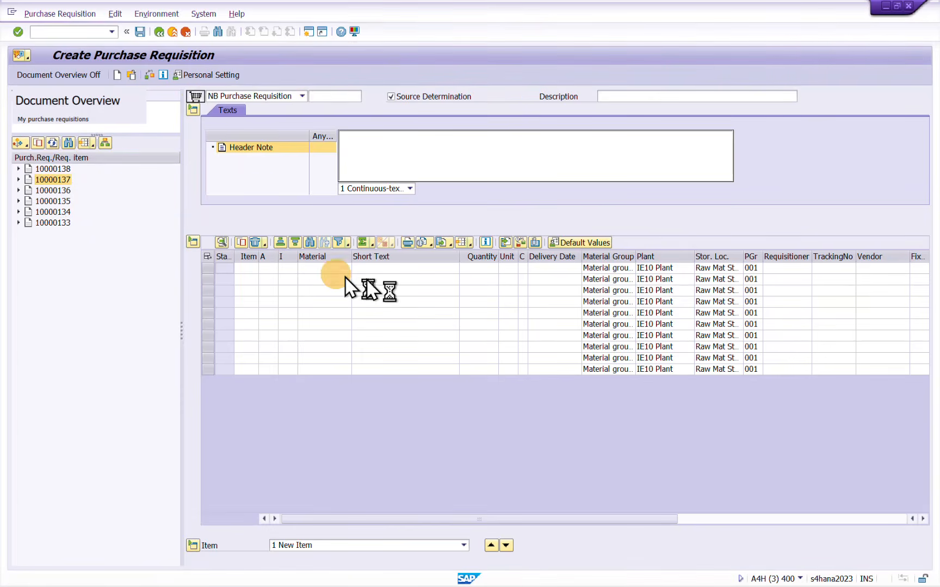
Set the valuation price of item 10 to 300 EUR
{"action": "left_click", "coordinate": [432, 428]}
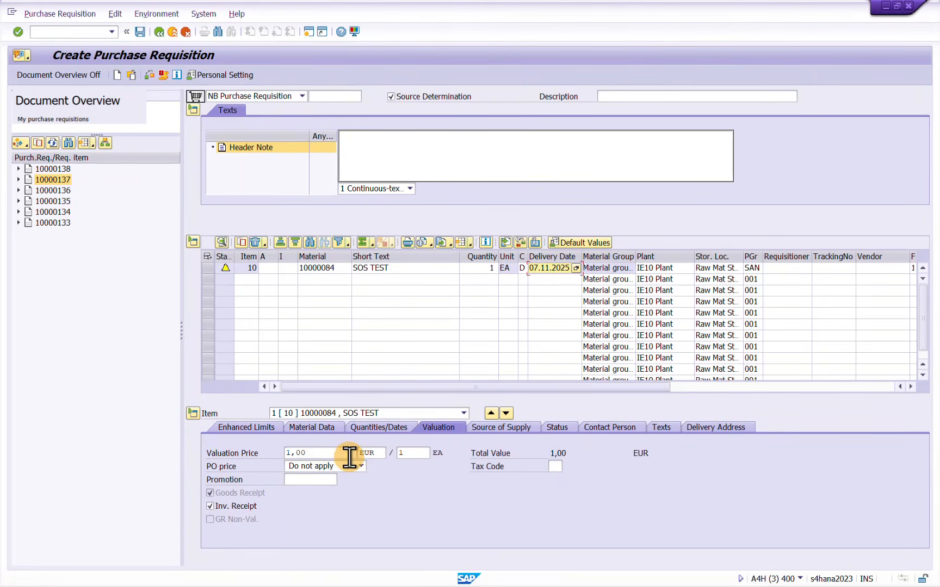
{"action": "double_click", "coordinate": [349, 457]}
{"action": "type", "text": "3"}
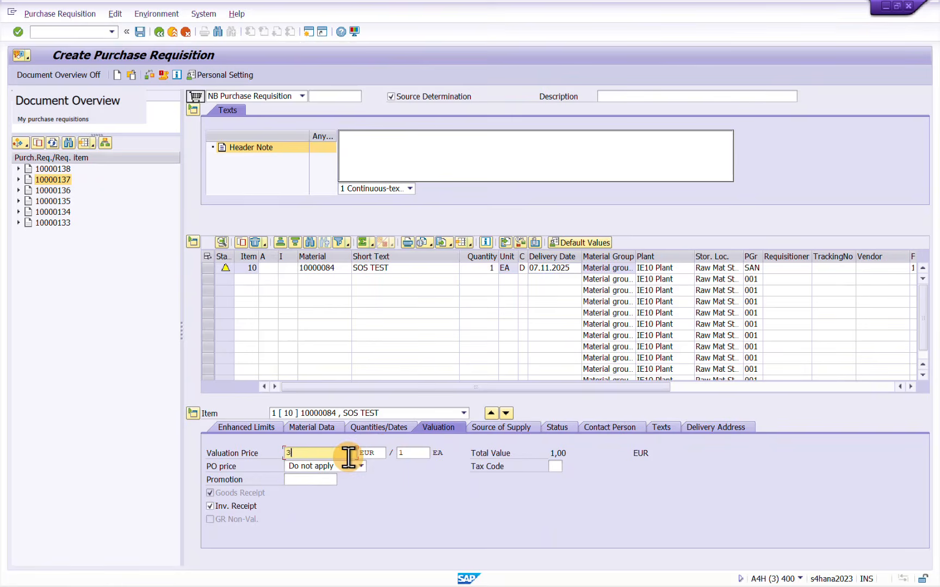
{"action": "type", "text": "00"}
{"action": "key", "text": "Return"}
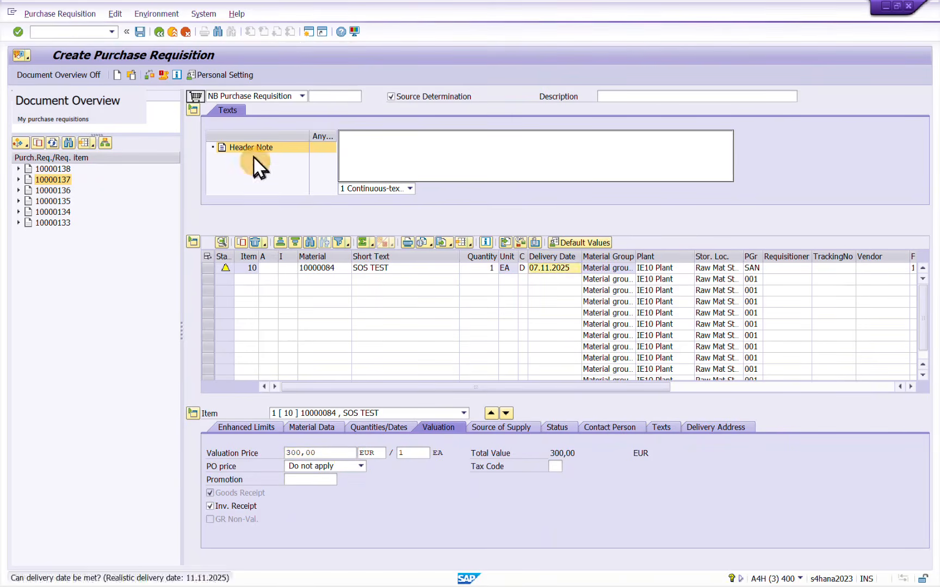
In the release strategies session, leave strategy P2, start a new entry and set its release group to P3
{"action": "left_click", "coordinate": [153, 75]}
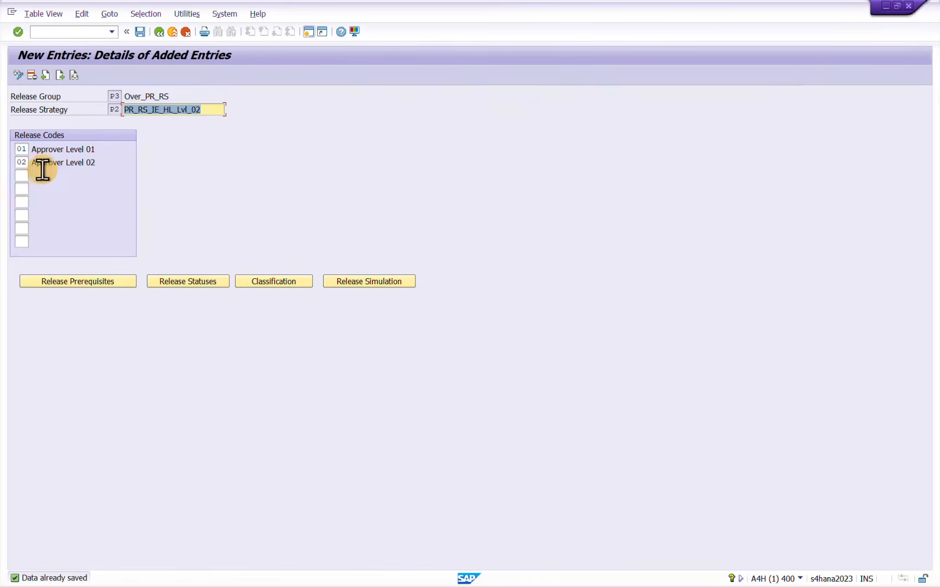
{"action": "left_click", "coordinate": [158, 32]}
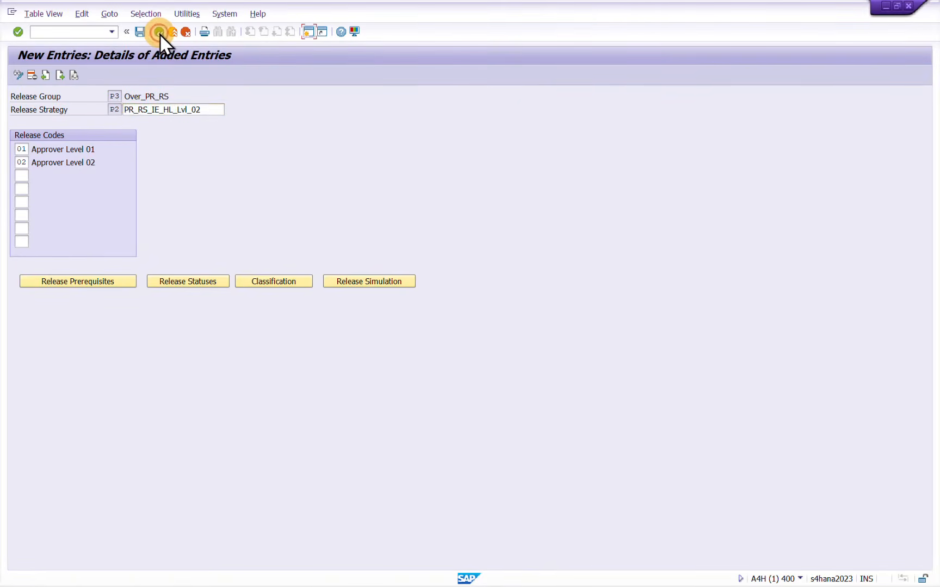
{"action": "left_click", "coordinate": [64, 76]}
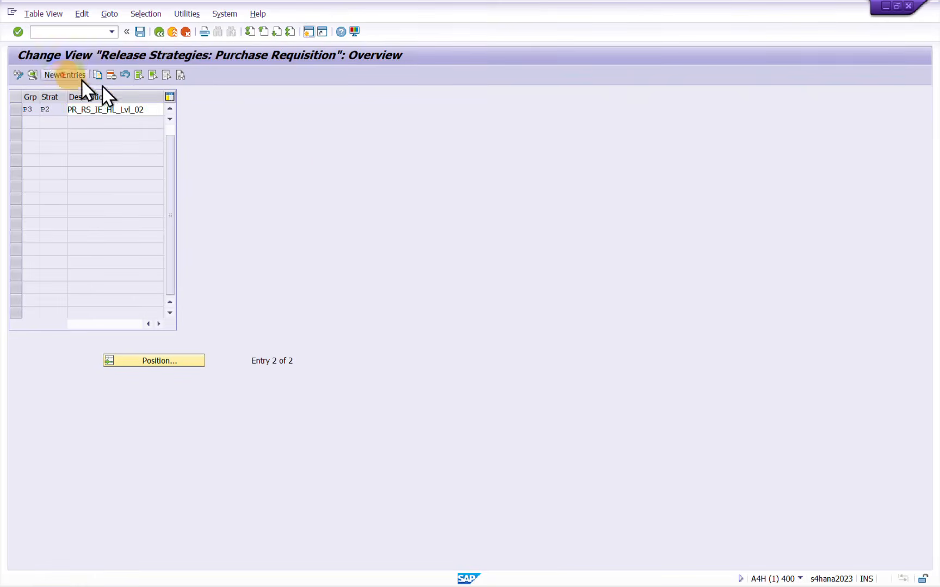
{"action": "type", "text": "P1"}
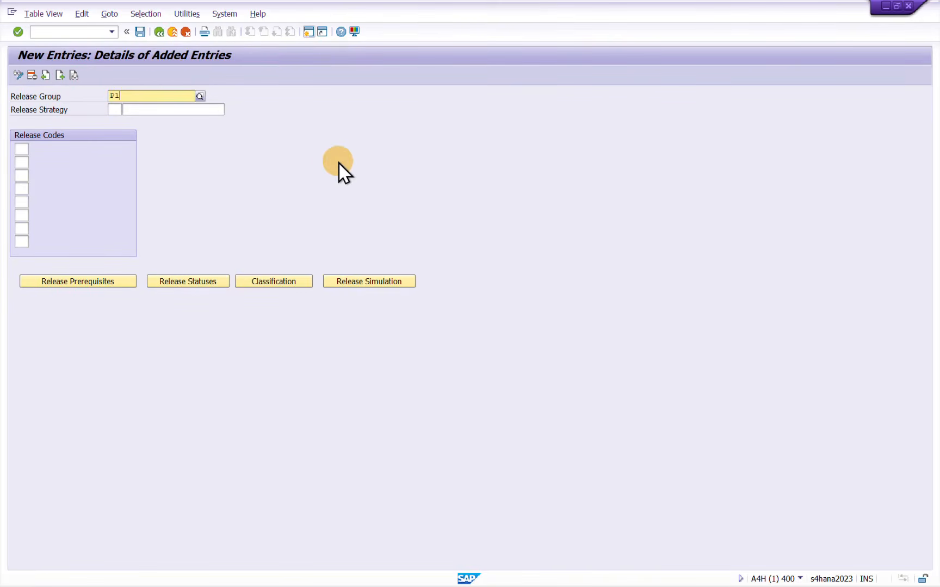
{"action": "key", "text": "Tab"}
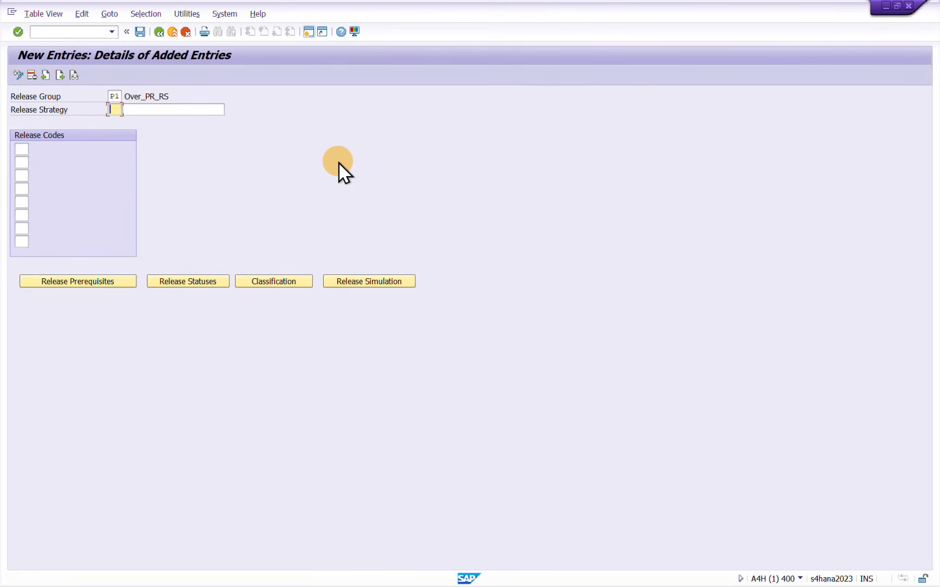
{"action": "key", "text": "shift+Tab"}
{"action": "type", "text": "P3"}
{"action": "key", "text": "Tab"}
Enter P3 as the release strategy and PR_RS_IE_HL_Lvl_03 as its description
{"action": "type", "text": "P3"}
{"action": "key", "text": "Tab"}
{"action": "key", "text": "Down"}
{"action": "key", "text": "Down"}
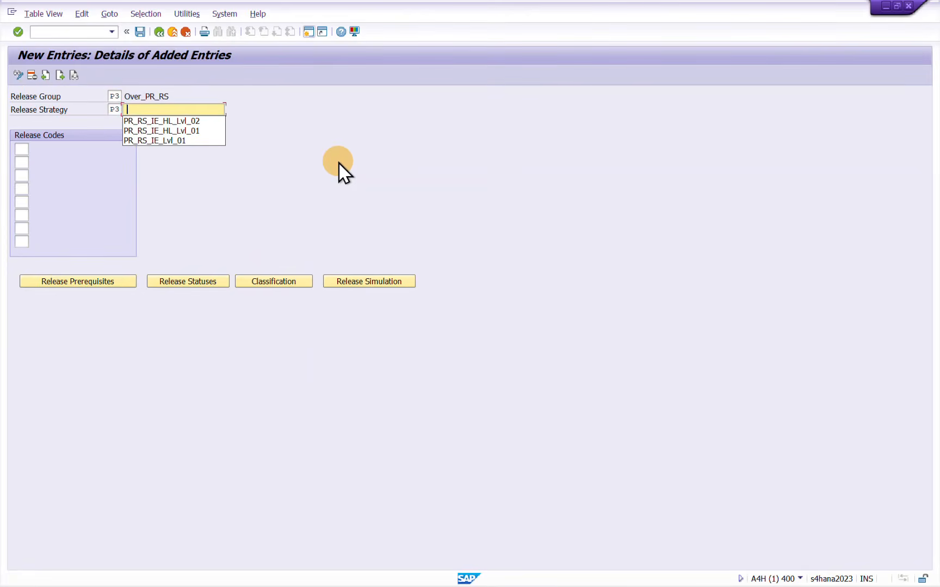
{"action": "type", "text": "PR_RS_IE_HL_Lvl_03"}
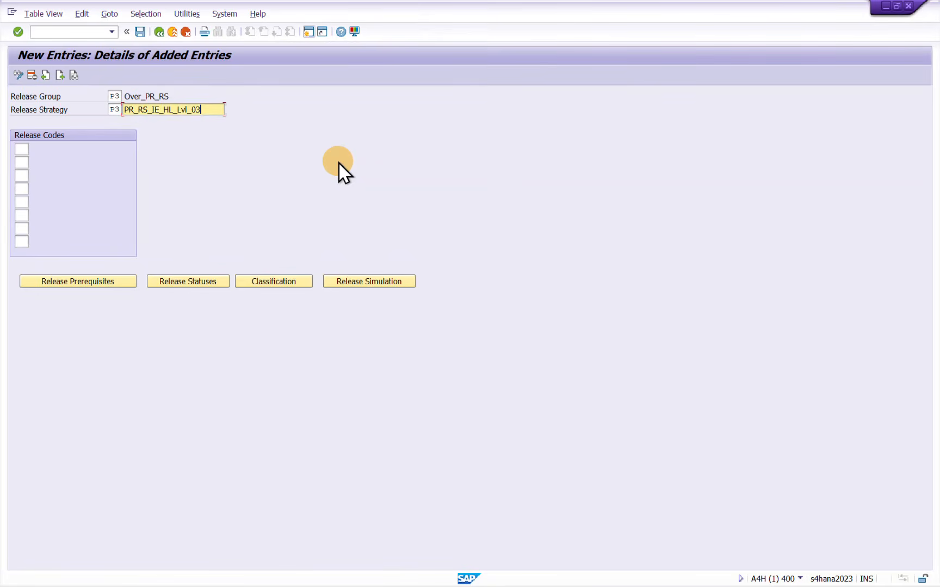
Assign release codes 01, 02 and 03 to strategy P3
{"action": "key", "text": "Tab"}
{"action": "type", "text": "01"}
{"action": "key", "text": "Tab"}
{"action": "type", "text": "02"}
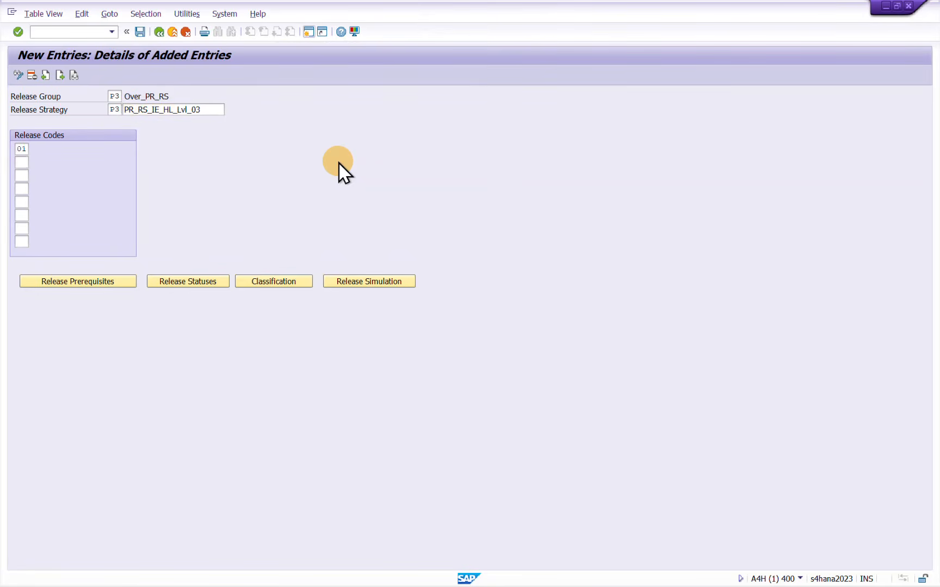
{"action": "key", "text": "Tab"}
{"action": "type", "text": "03"}
{"action": "key", "text": "Tab"}
Set the release prerequisites so 02 requires 01 and 03 requires 01 and 02, and accept the proposed release statuses
{"action": "left_click", "coordinate": [95, 278]}
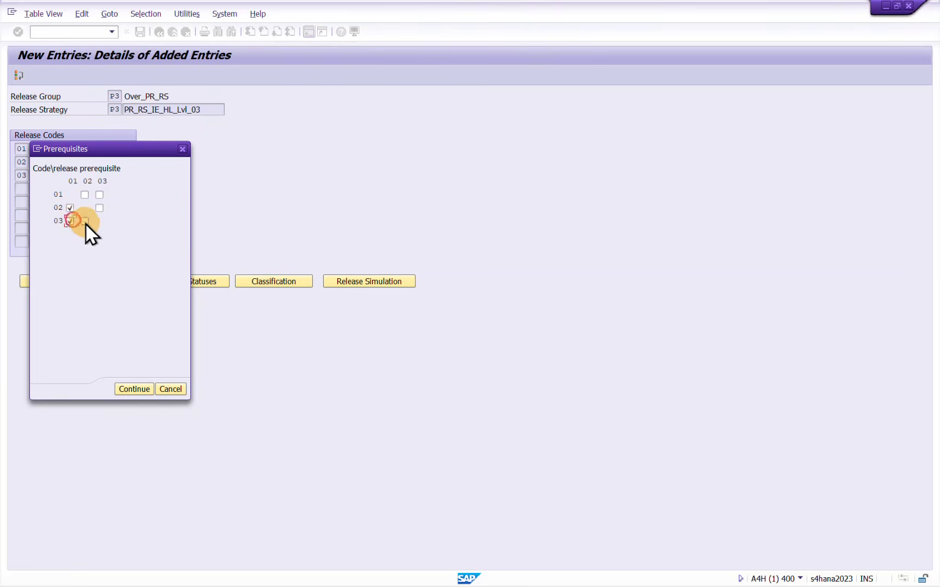
{"action": "left_click", "coordinate": [85, 221]}
{"action": "left_click", "coordinate": [135, 386]}
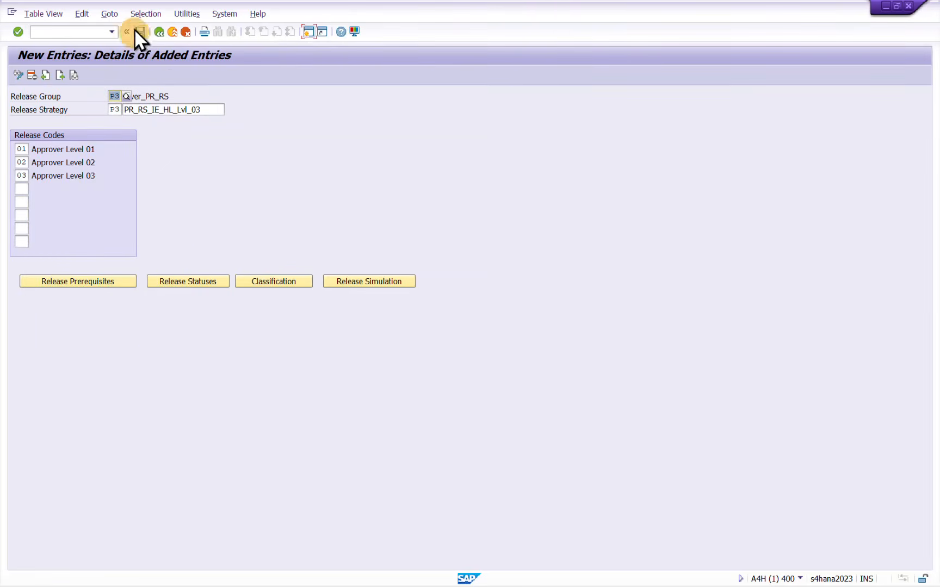
{"action": "left_click", "coordinate": [140, 32]}
{"action": "left_click", "coordinate": [190, 280]}
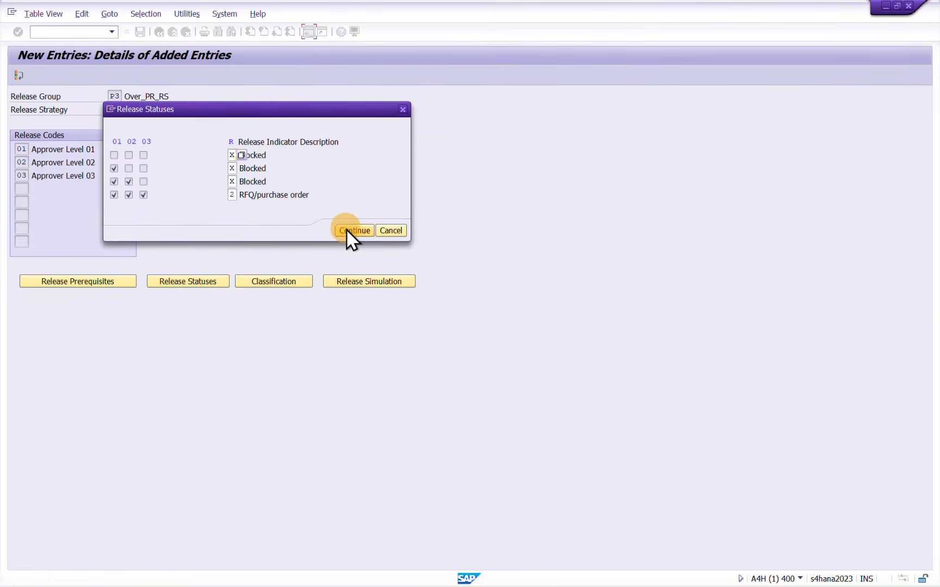
{"action": "left_click", "coordinate": [346, 230]}
Open the classification of strategy P3 and paste in the five copied characteristic values from the clipboard history
{"action": "left_click", "coordinate": [265, 282]}
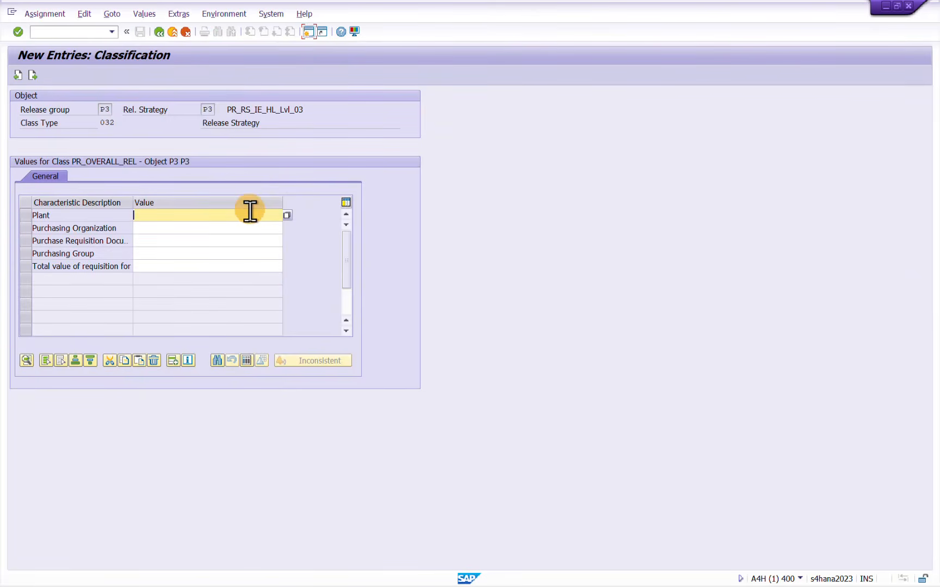
{"action": "left_click", "coordinate": [250, 212]}
{"action": "key", "text": "super+v"}
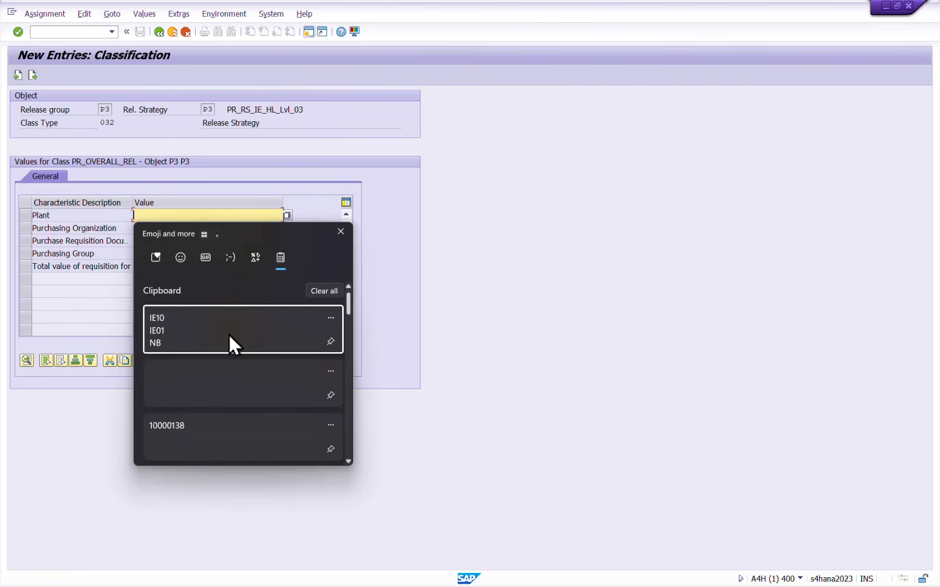
{"action": "left_click", "coordinate": [216, 333]}
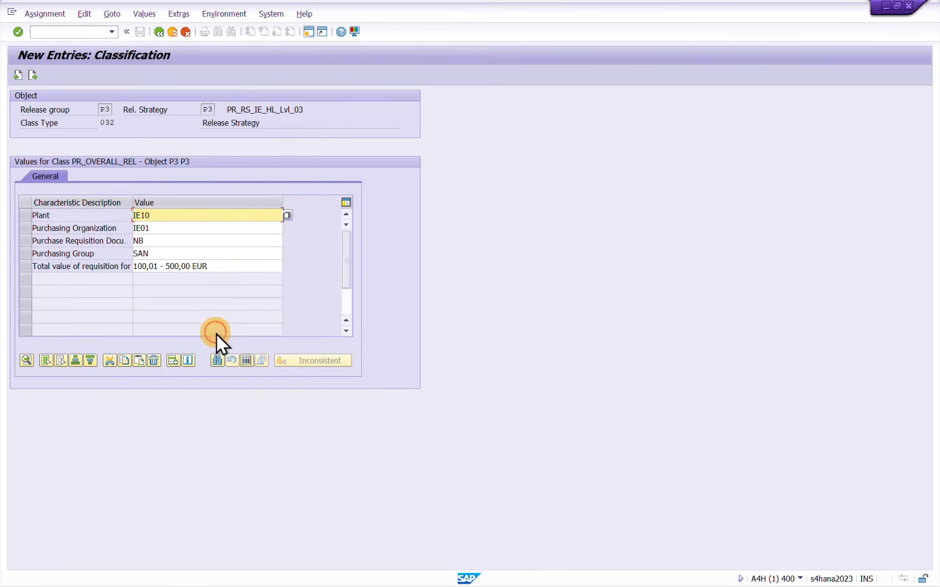
Set the total value of requisition to 500,01 - 1000 EUR, leave the classification and save strategy P3
{"action": "left_click", "coordinate": [214, 266]}
{"action": "key", "text": "ctrl+a"}
{"action": "key", "text": "BackSpace"}
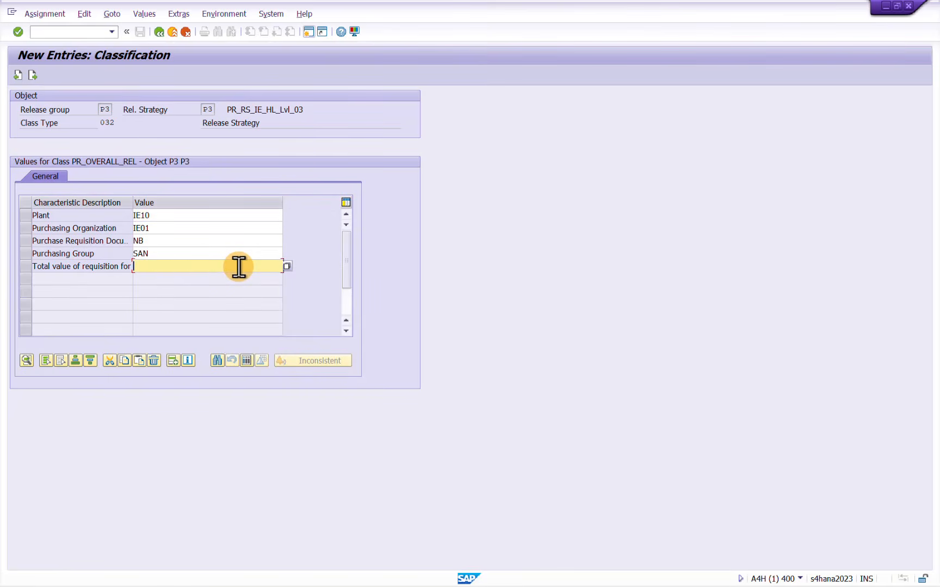
{"action": "type", "text": "500,01"}
{"action": "key", "text": "Return"}
{"action": "left_click", "coordinate": [238, 266]}
{"action": "left_click", "coordinate": [238, 267]}
{"action": "type", "text": "- 1000"}
{"action": "key", "text": "Return"}
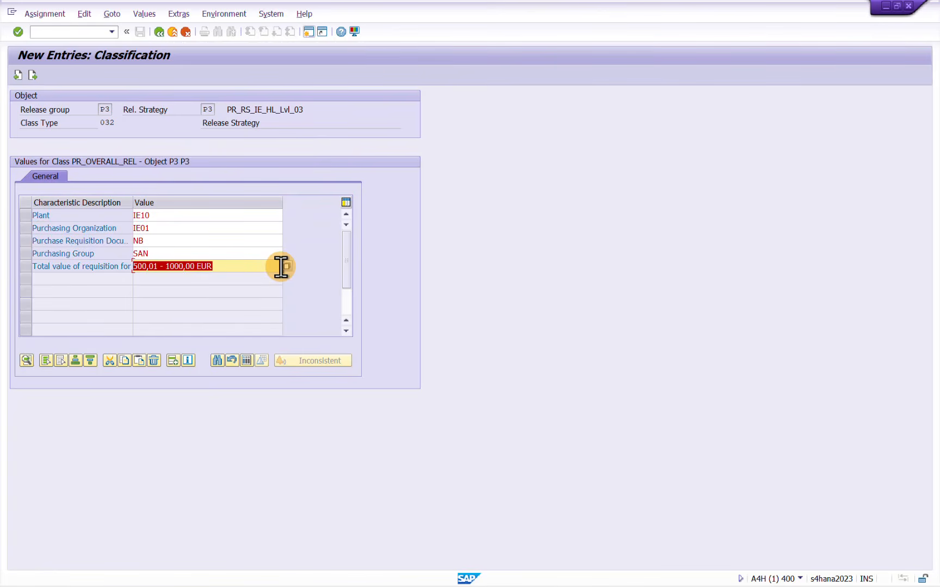
{"action": "left_click", "coordinate": [159, 32]}
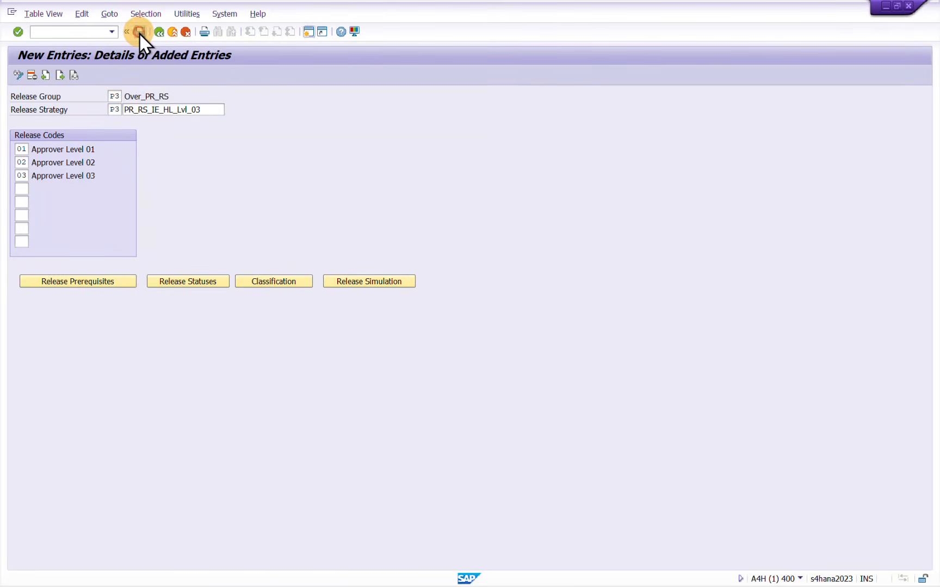
{"action": "left_click", "coordinate": [140, 32]}
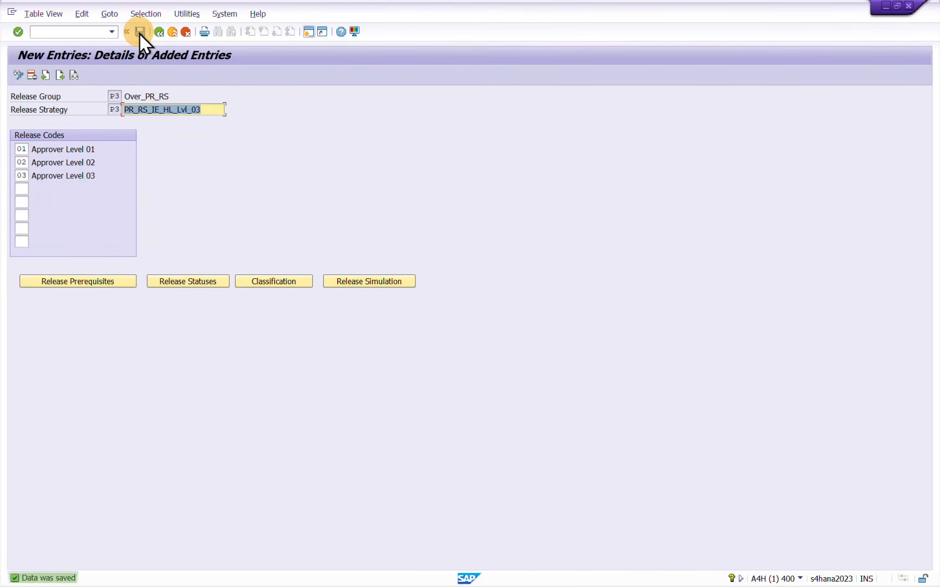
Review the release prerequisites, reopen strategy P3 from the overview and remove code 02 as a prerequisite for code 03
{"action": "left_click", "coordinate": [113, 284]}
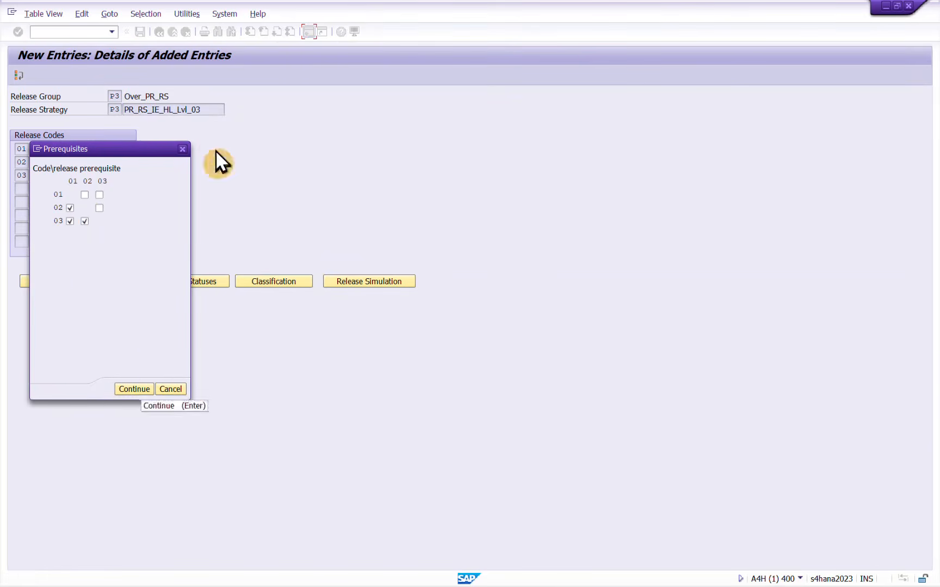
{"action": "left_click", "coordinate": [183, 148]}
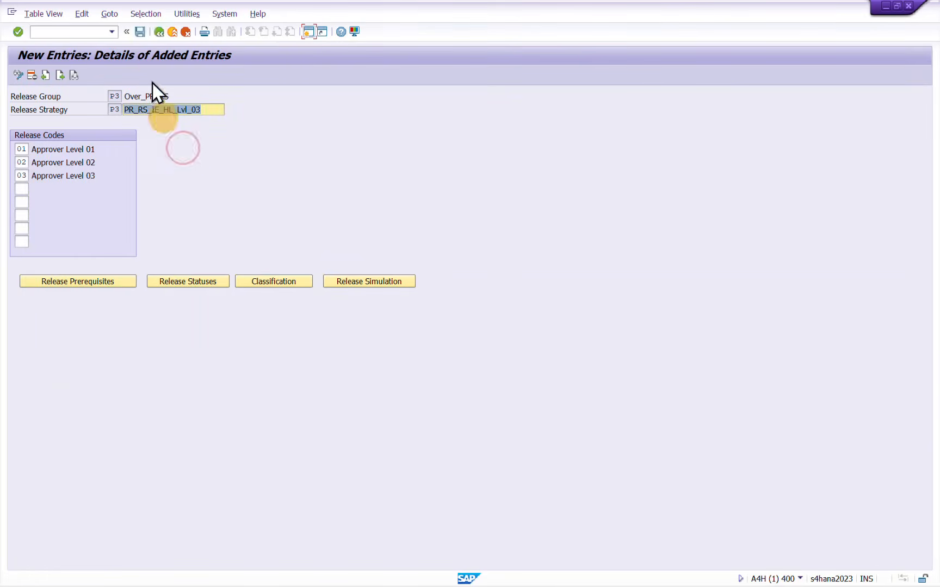
{"action": "left_click", "coordinate": [158, 31]}
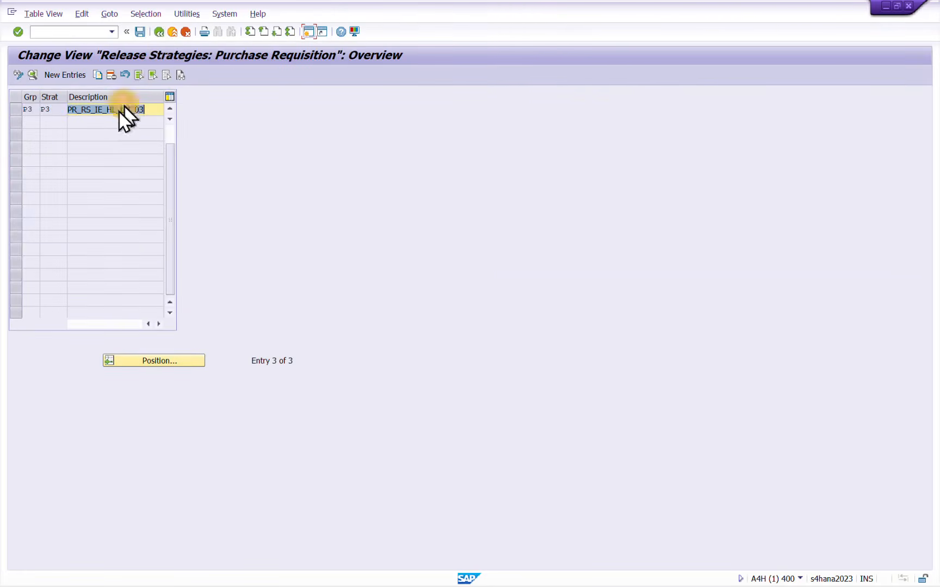
{"action": "double_click", "coordinate": [30, 107]}
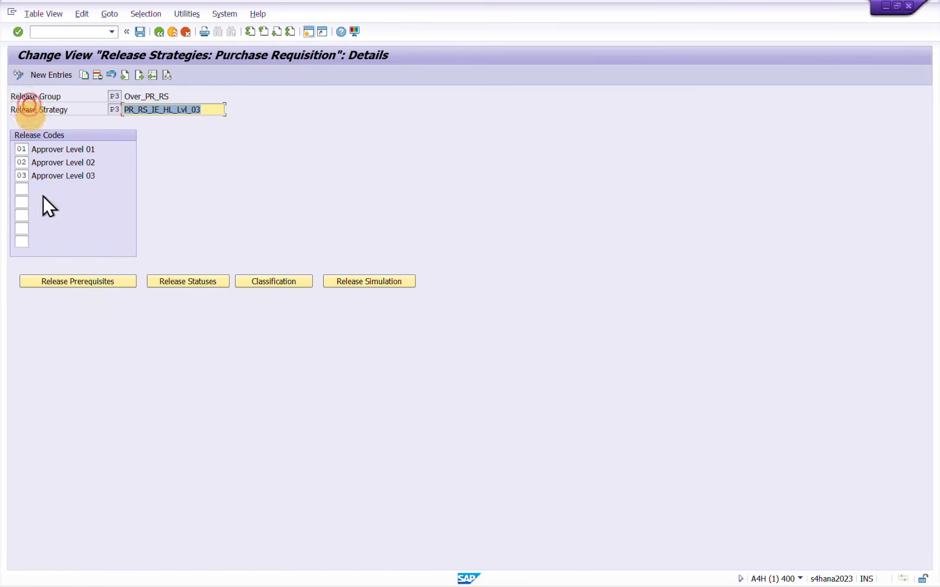
{"action": "left_click", "coordinate": [118, 282]}
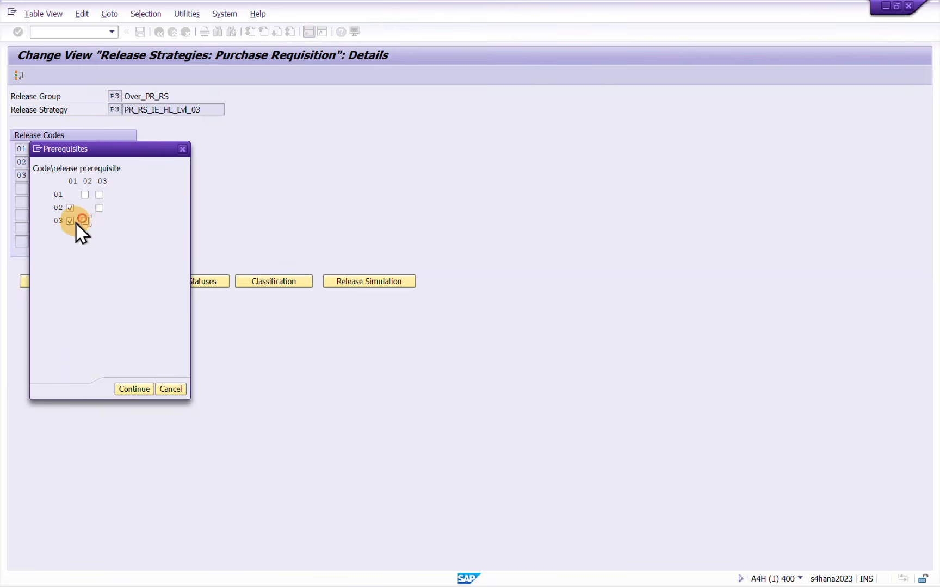
{"action": "left_click", "coordinate": [84, 221]}
{"action": "left_click", "coordinate": [122, 389]}
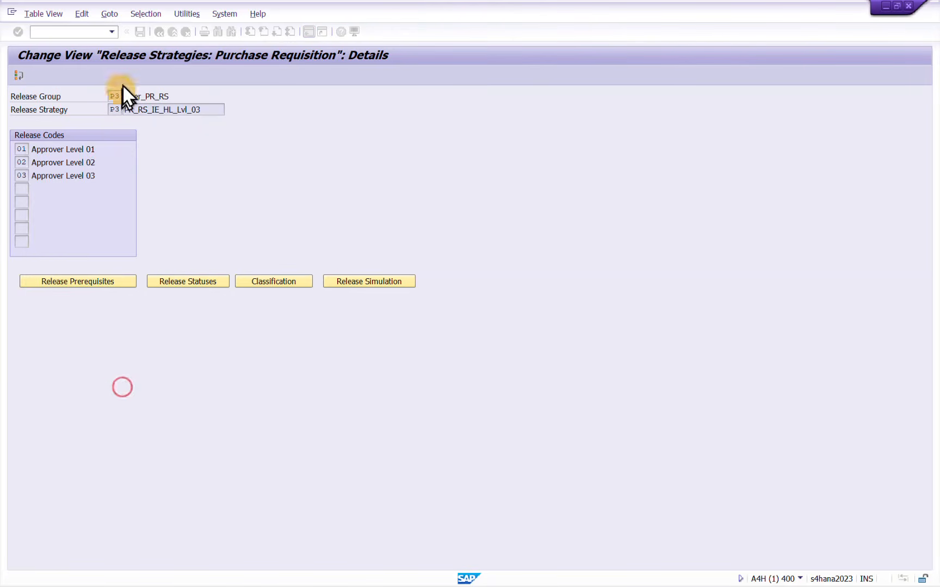
Check the release statuses, clear the release indicator for the combination of codes 01 and 03, and save strategy P3
{"action": "left_click", "coordinate": [140, 32]}
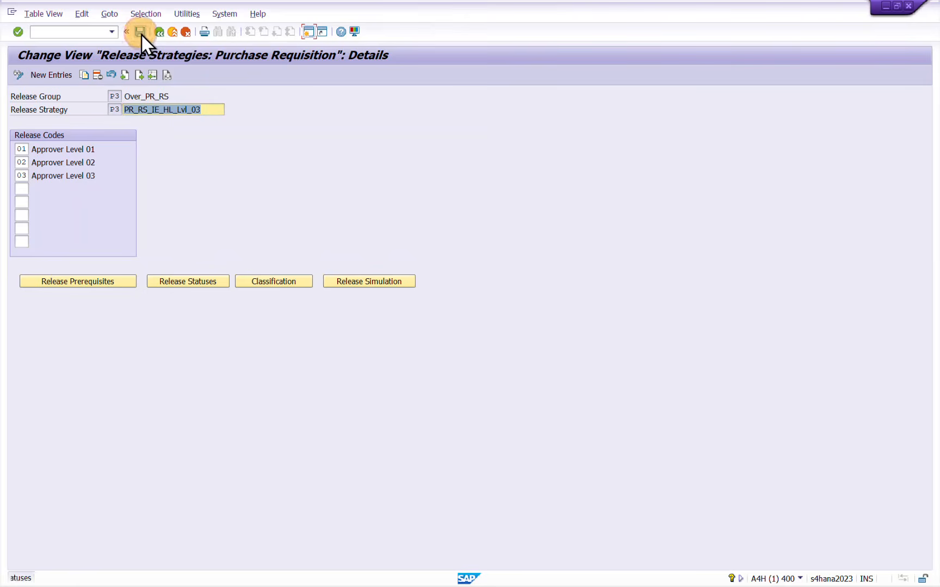
{"action": "left_click", "coordinate": [384, 280]}
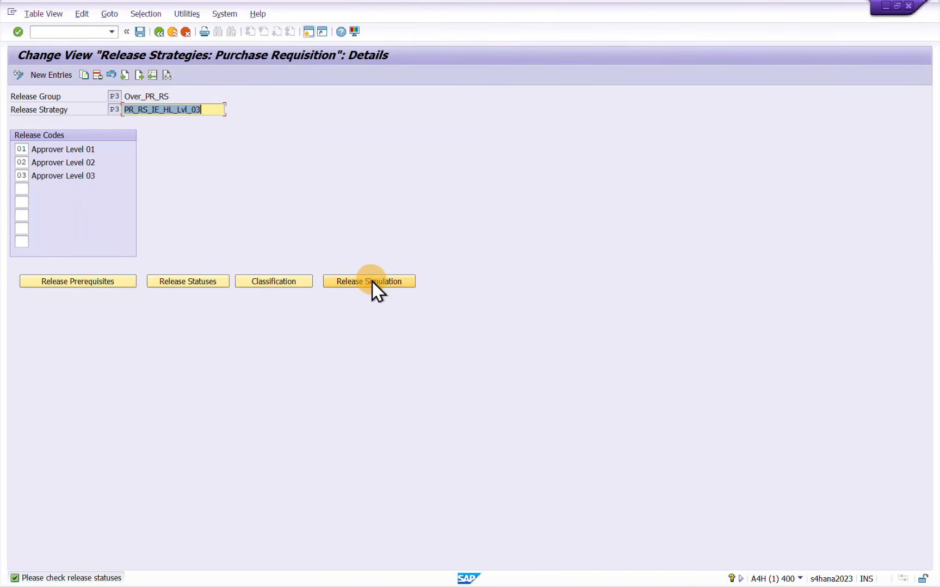
{"action": "left_click", "coordinate": [141, 31]}
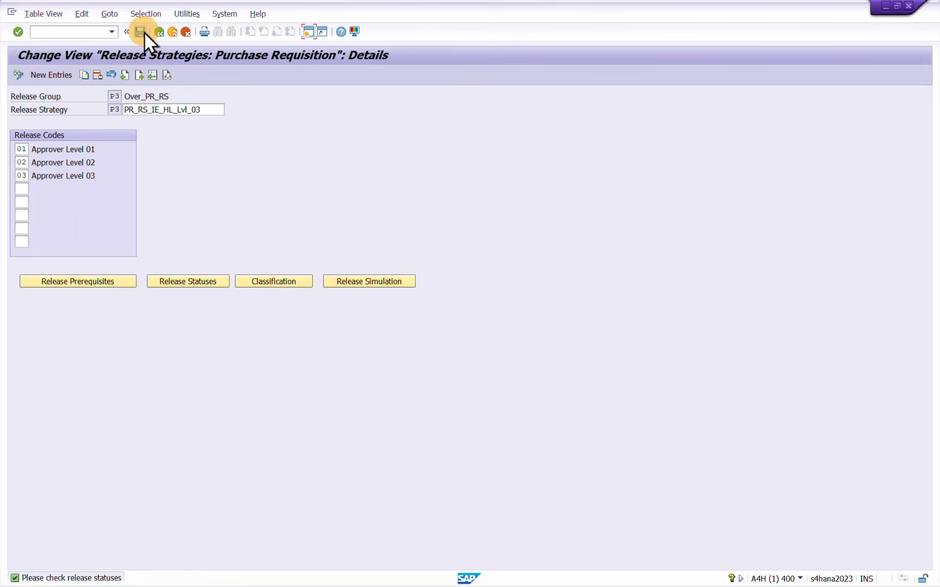
{"action": "left_click", "coordinate": [201, 280]}
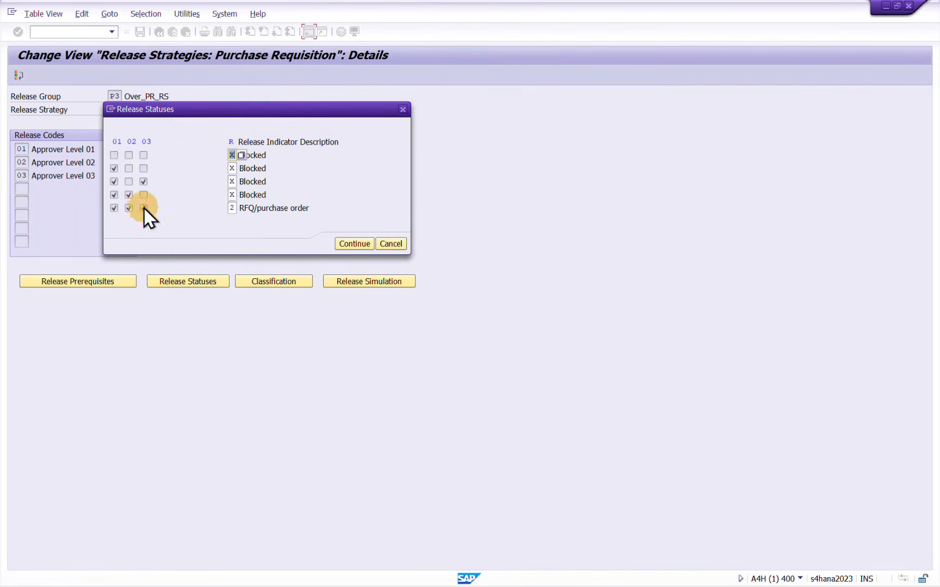
{"action": "left_click", "coordinate": [232, 181]}
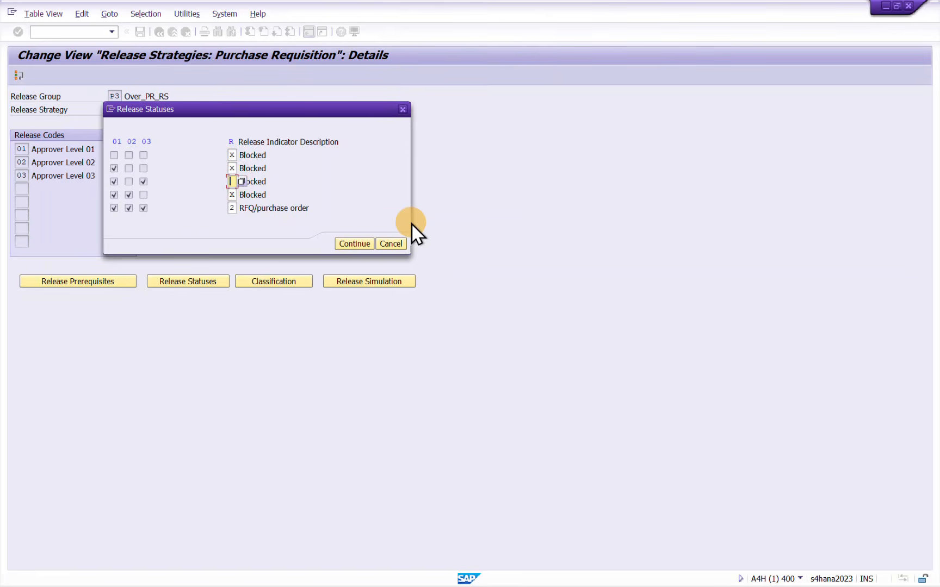
{"action": "left_click", "coordinate": [345, 243]}
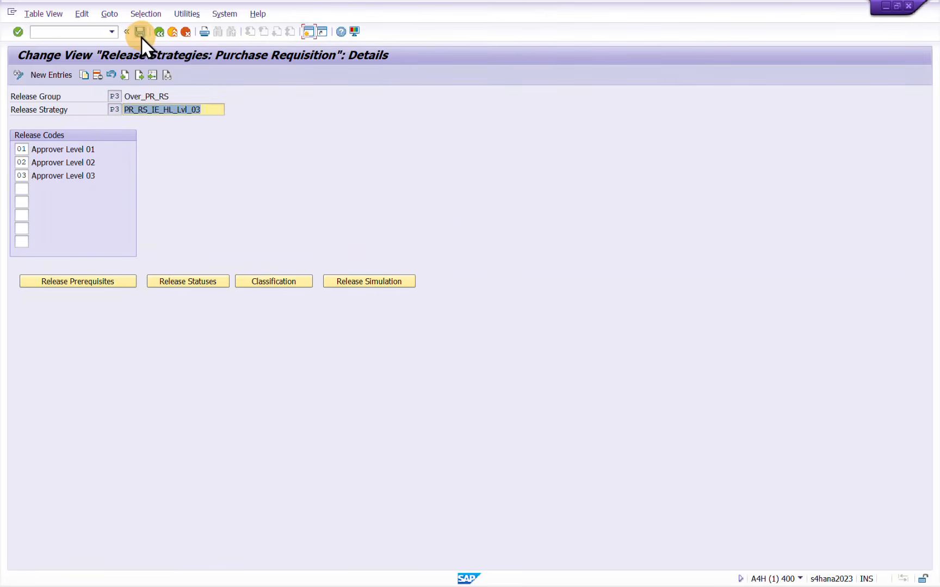
{"action": "left_click", "coordinate": [141, 36]}
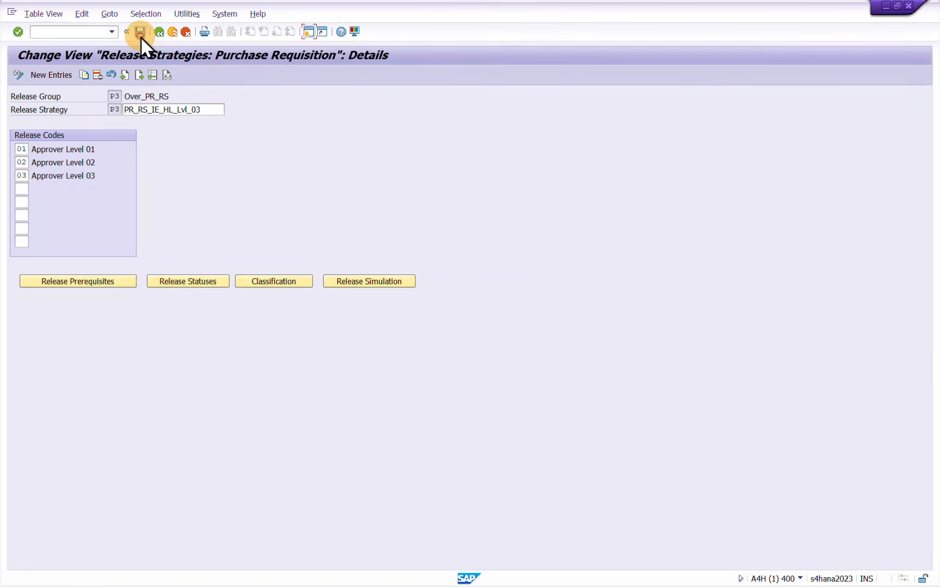
Simulate the release of strategy P3 by releasing code 01 followed by code 03, close the simulation and save
{"action": "left_click", "coordinate": [333, 283]}
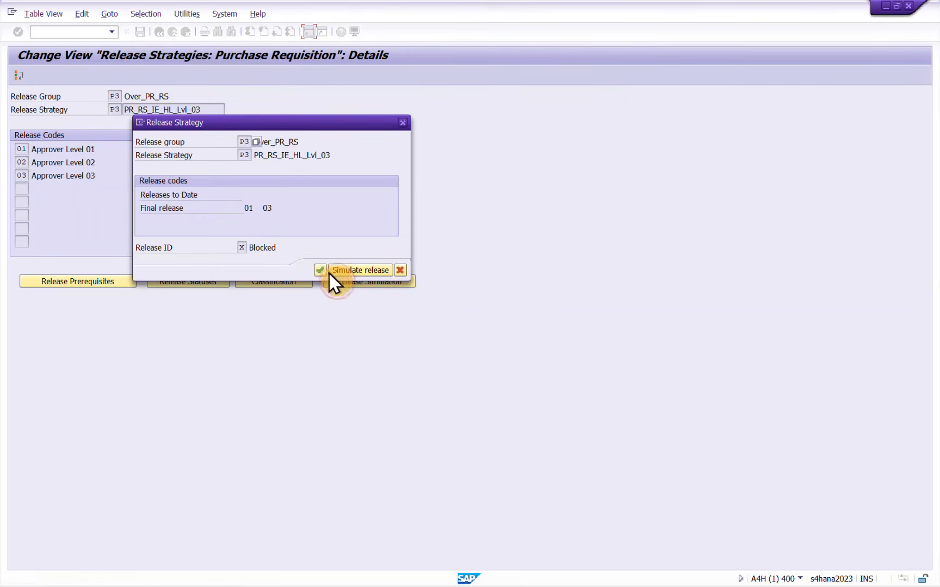
{"action": "left_click", "coordinate": [350, 271]}
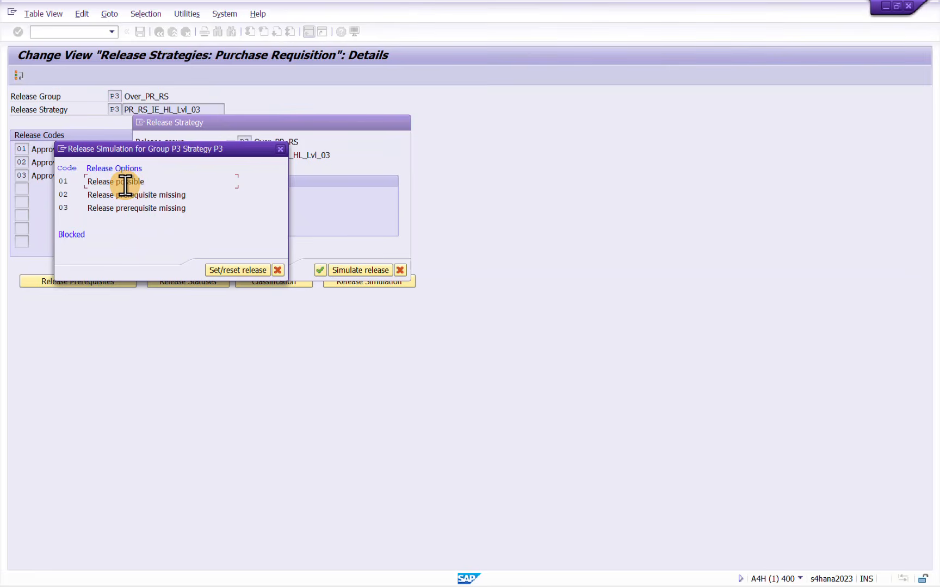
{"action": "left_click", "coordinate": [237, 271]}
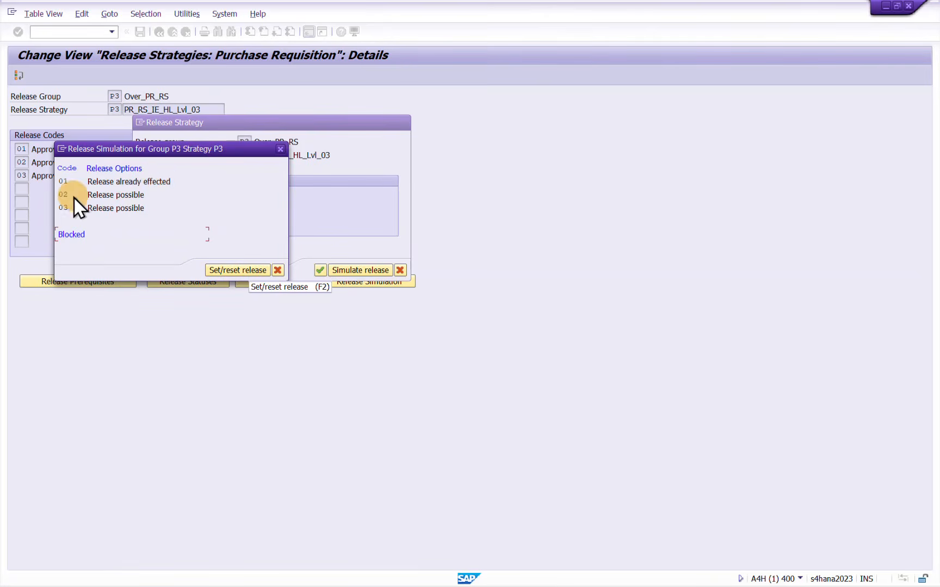
{"action": "left_click", "coordinate": [126, 210]}
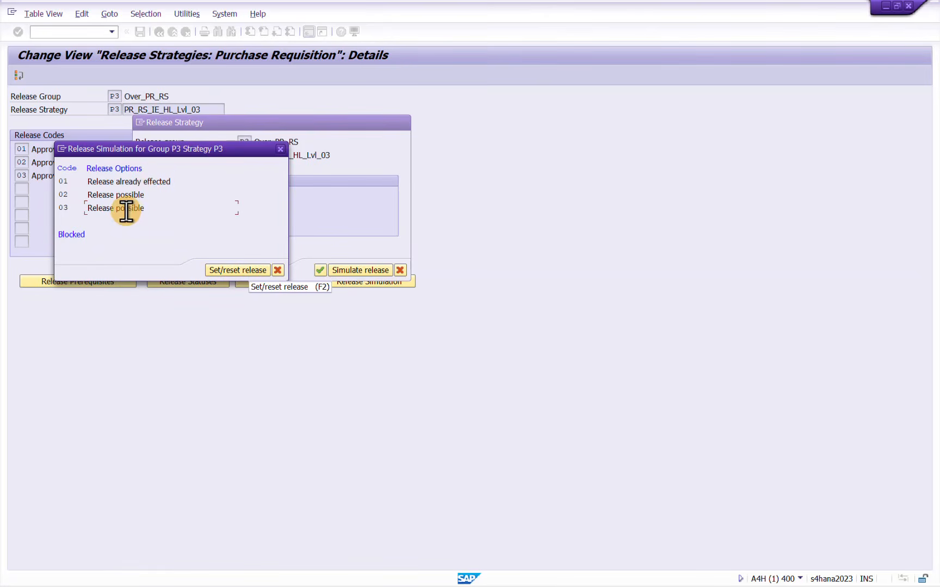
{"action": "left_click", "coordinate": [225, 270]}
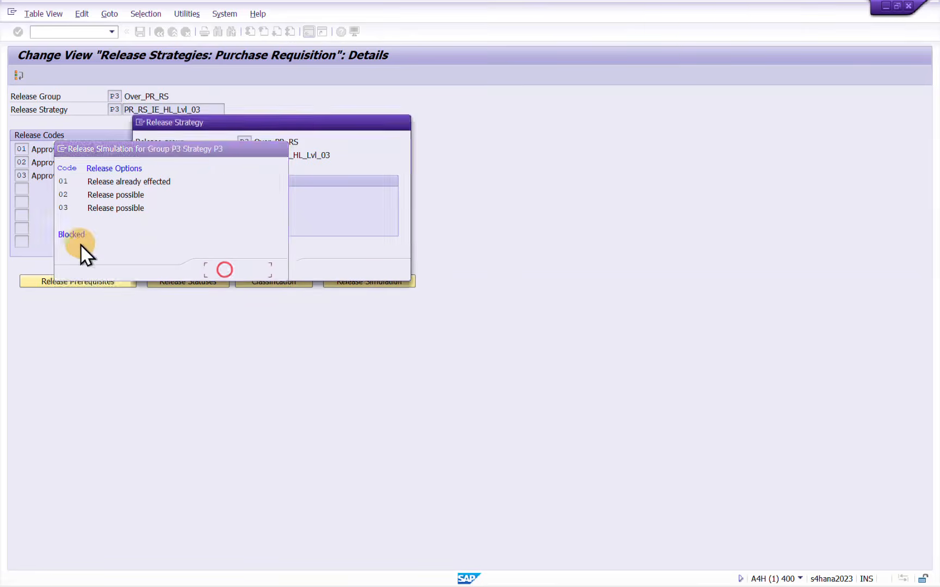
{"action": "left_click", "coordinate": [151, 196]}
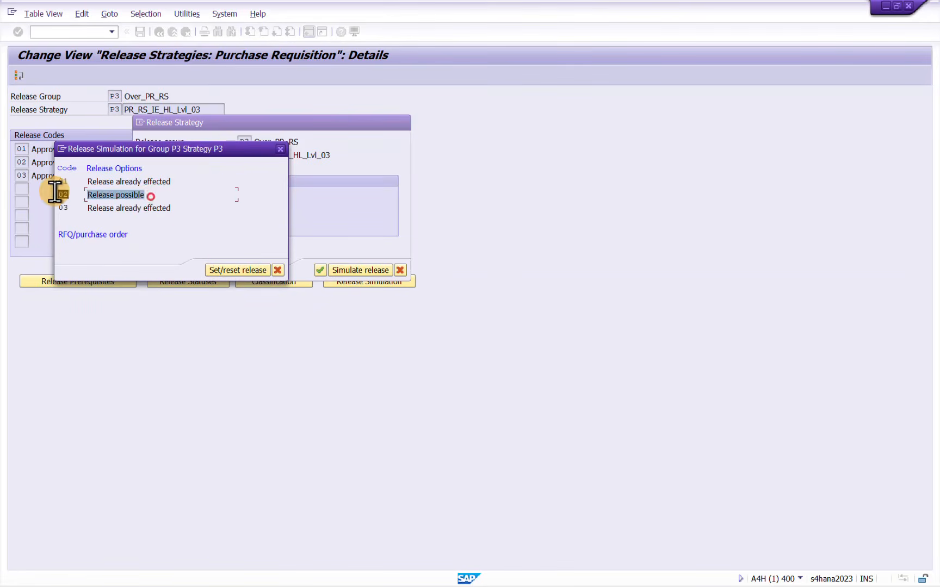
{"action": "left_click", "coordinate": [280, 149]}
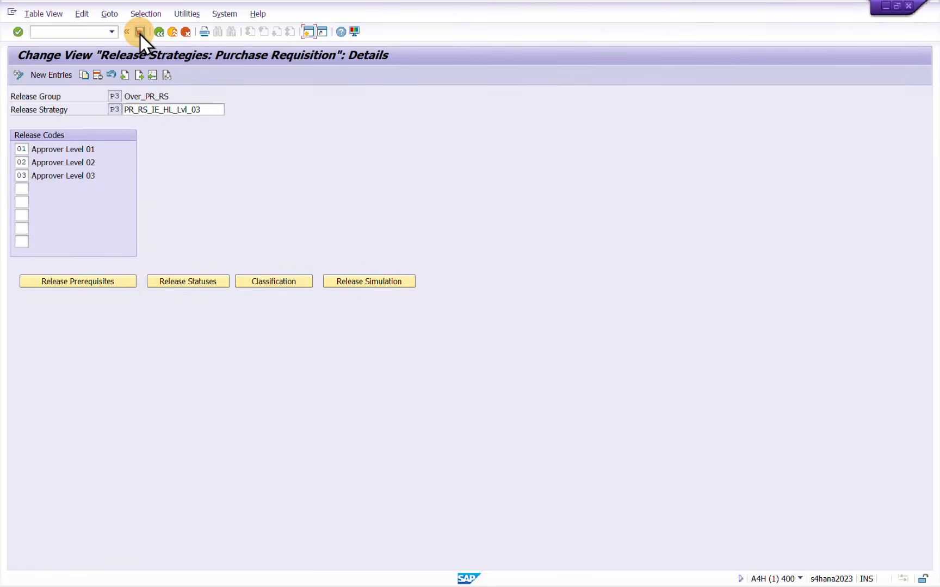
{"action": "left_click", "coordinate": [140, 32]}
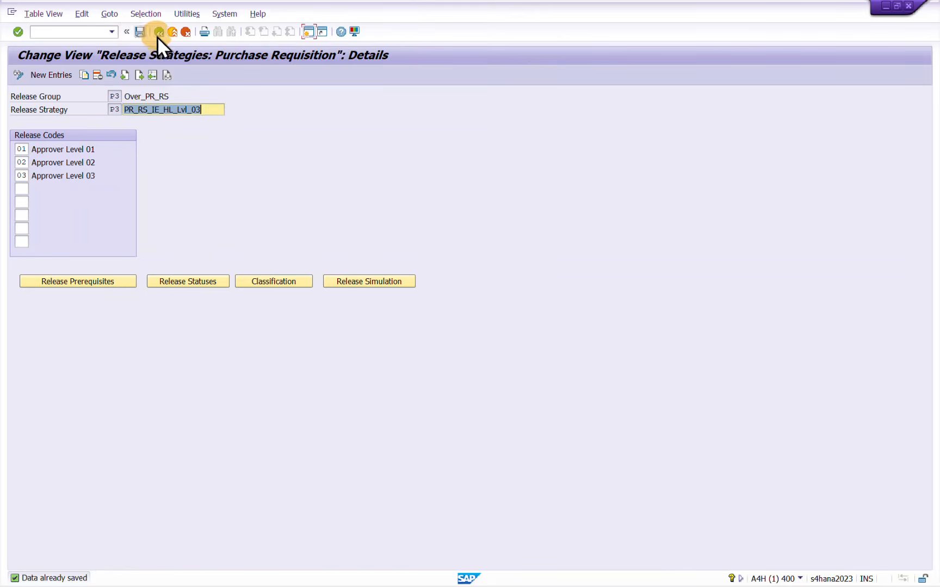
Return to the strategies overview and start a new release strategy P4 in group P3, described as PR_RS_IE_HL_Lvl_04
{"action": "left_click", "coordinate": [158, 33]}
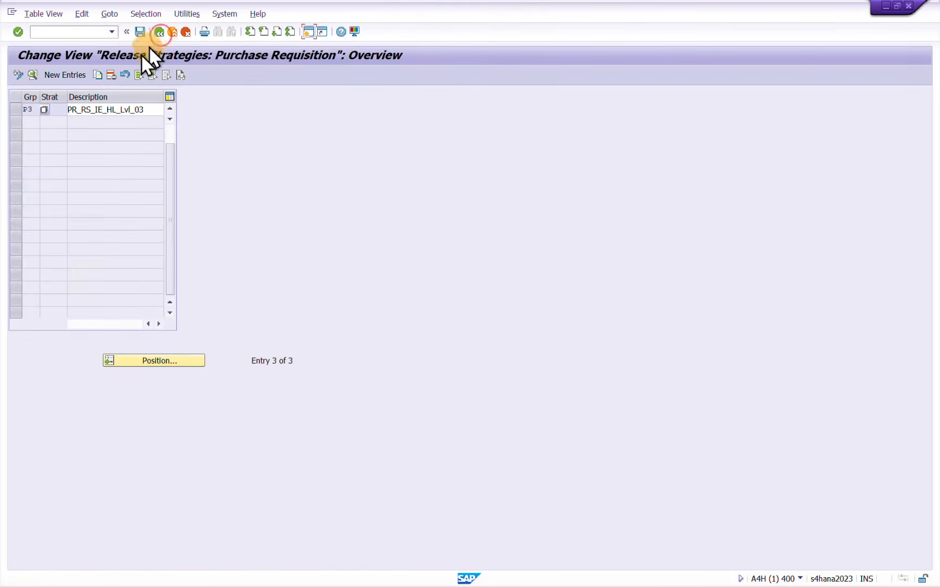
{"action": "left_click", "coordinate": [64, 75]}
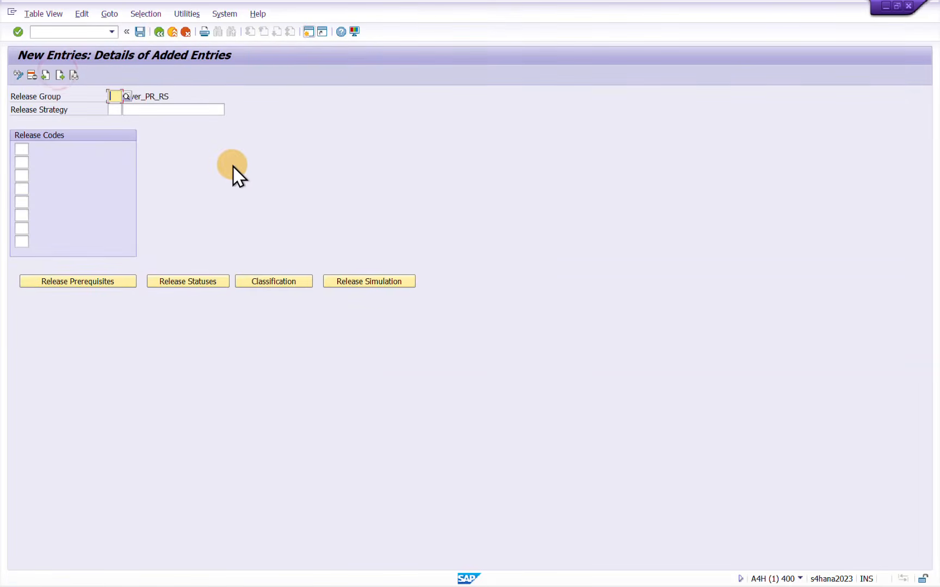
{"action": "type", "text": "P4"}
{"action": "key", "text": "Tab"}
{"action": "key", "text": "Down"}
{"action": "key", "text": "Return"}
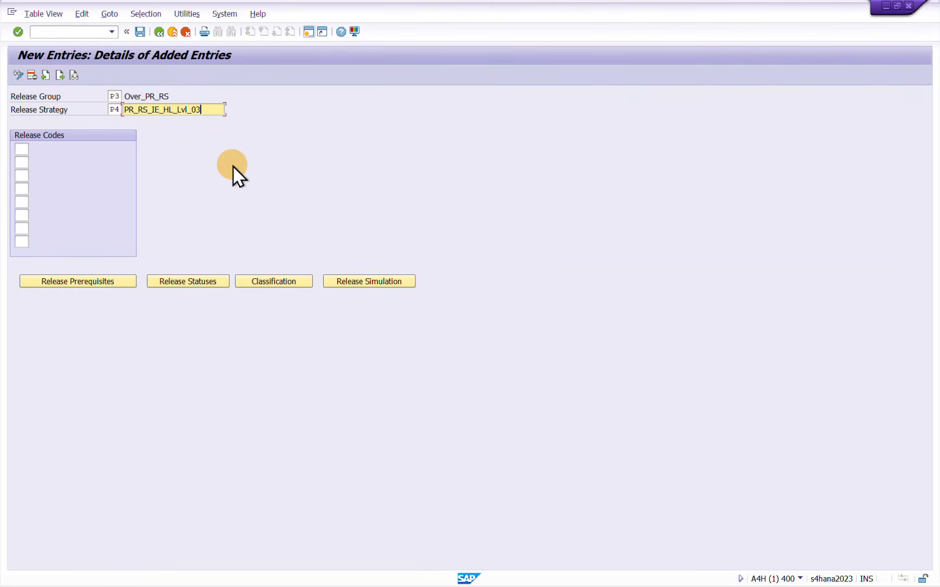
{"action": "key", "text": "BackSpace"}
{"action": "type", "text": "4"}
{"action": "key", "text": "Return"}
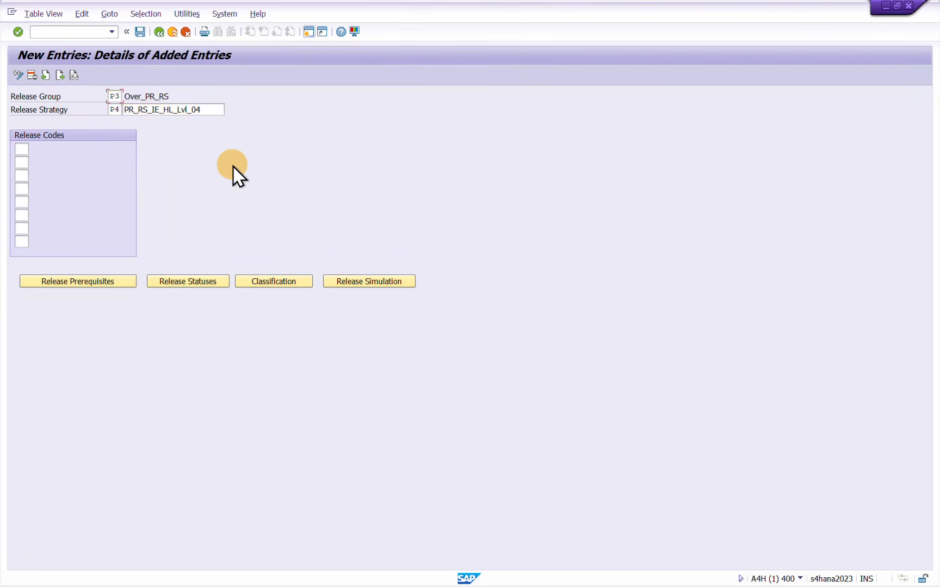
Assign release codes 01, 02, 03 and 04 to strategy P4
{"action": "left_click", "coordinate": [20, 148]}
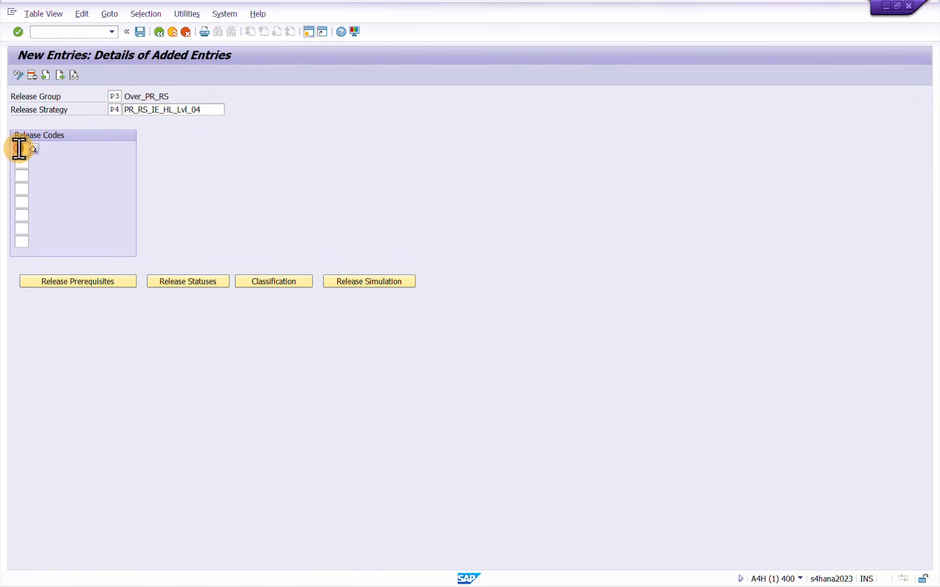
{"action": "type", "text": "01"}
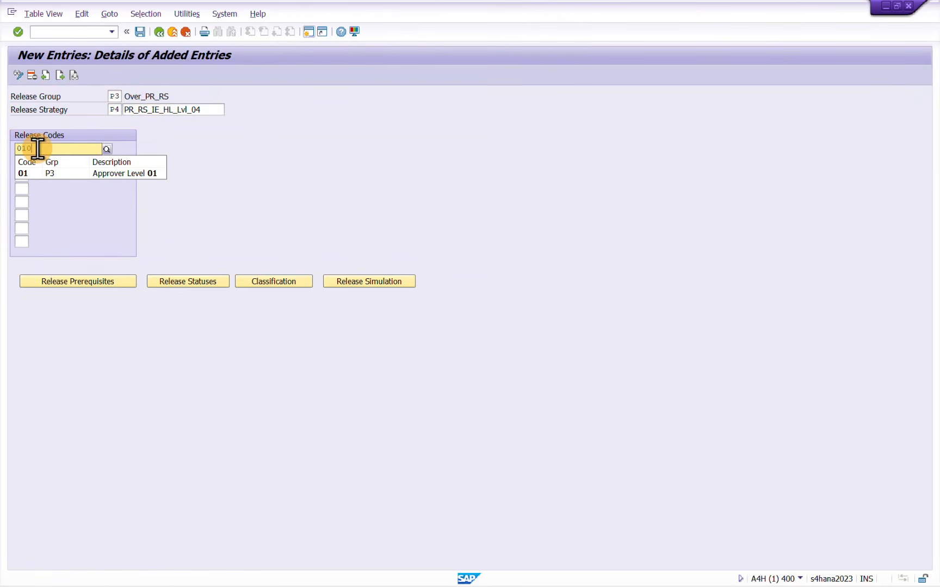
{"action": "key", "text": "Tab"}
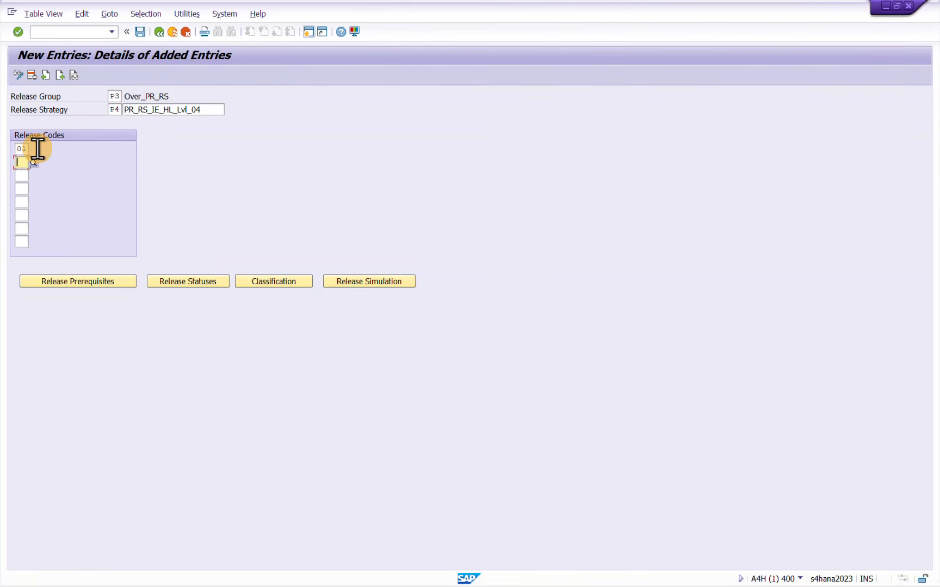
{"action": "type", "text": "02"}
{"action": "key", "text": "Tab"}
{"action": "type", "text": "03"}
{"action": "key", "text": "Tab"}
{"action": "type", "text": "0"}
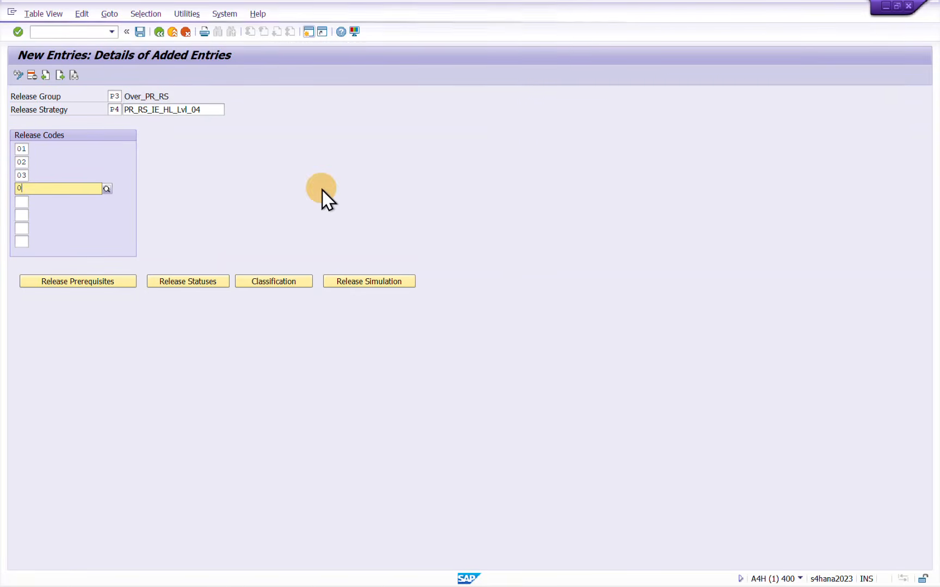
{"action": "type", "text": "4"}
{"action": "key", "text": "Return"}
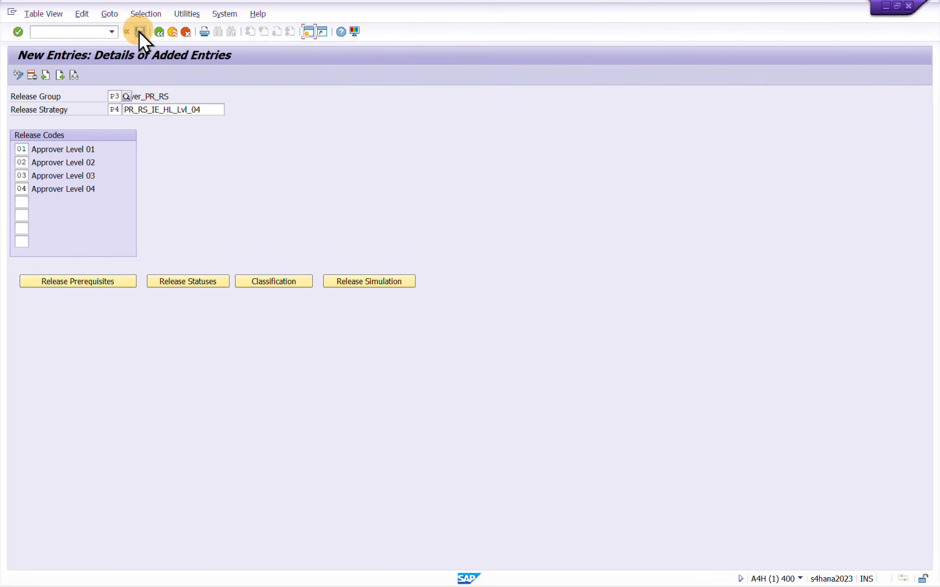
In strategy P4, make code 01 a prerequisite for codes 02, 03 and 04, and code 02 a prerequisite for code 03
{"action": "left_click", "coordinate": [86, 280]}
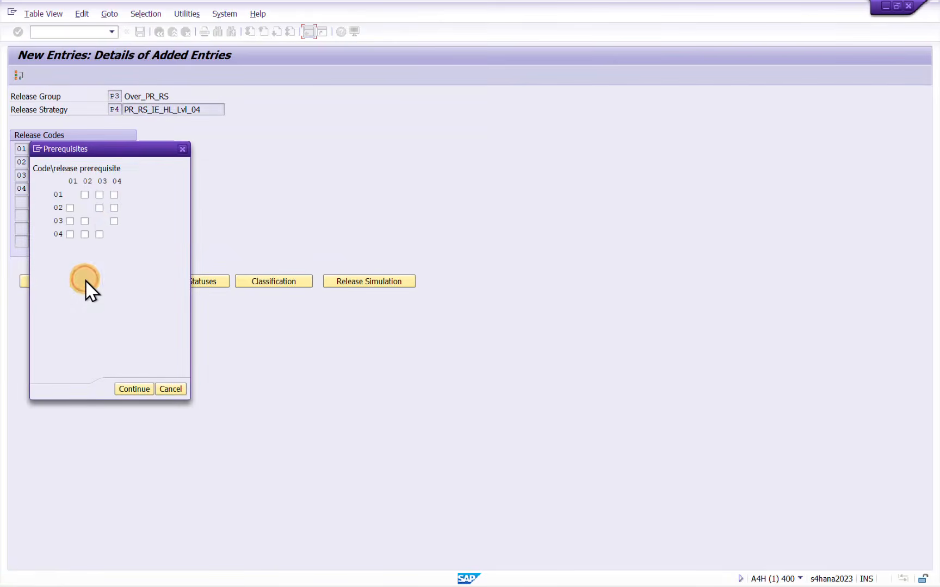
{"action": "left_click", "coordinate": [70, 207]}
{"action": "left_click", "coordinate": [70, 221]}
{"action": "left_click", "coordinate": [69, 234]}
{"action": "left_click", "coordinate": [84, 220]}
{"action": "left_click", "coordinate": [134, 390]}
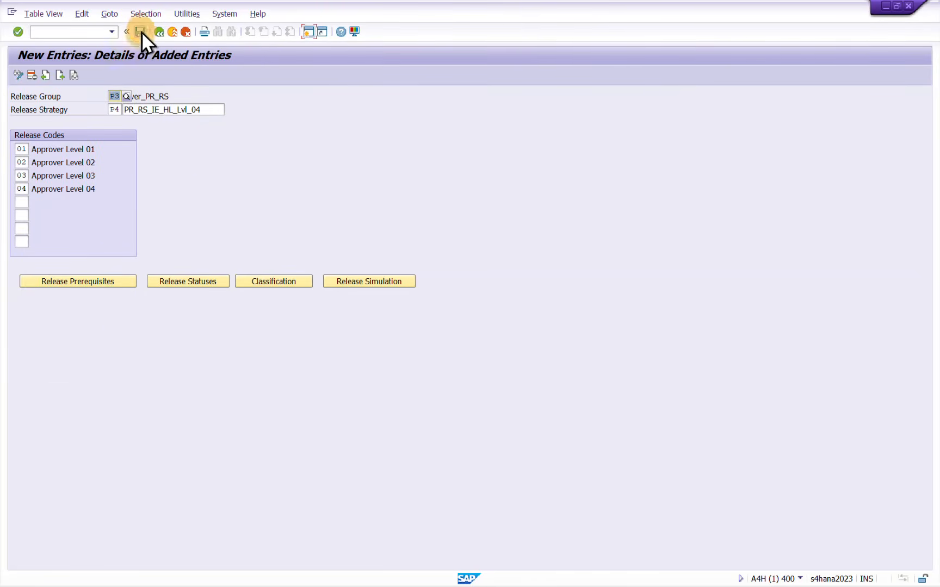
{"action": "left_click", "coordinate": [140, 32]}
Set release indicator 2 for the code combinations 01+04 and 01+02+04 of strategy P4, and recheck the release statuses
{"action": "left_click", "coordinate": [188, 280]}
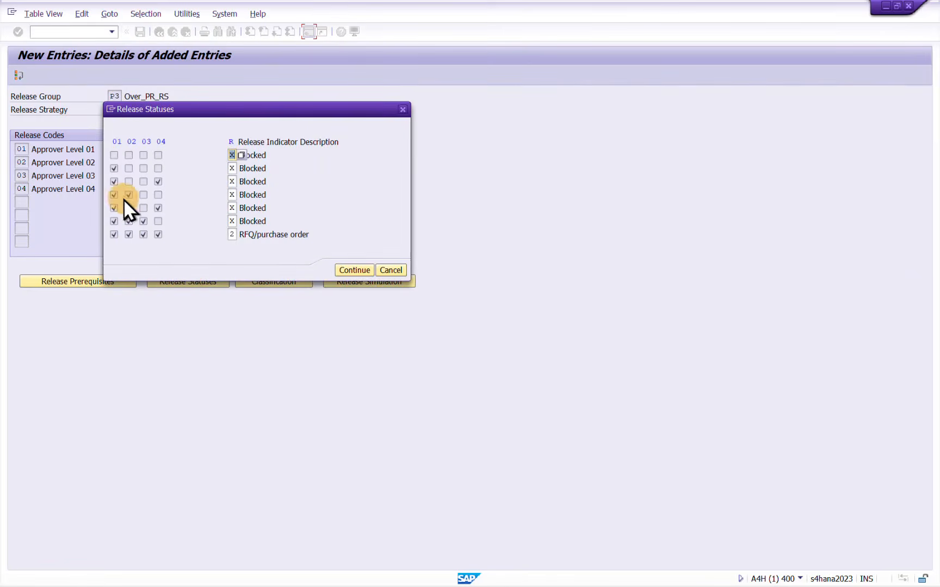
{"action": "left_click", "coordinate": [115, 182]}
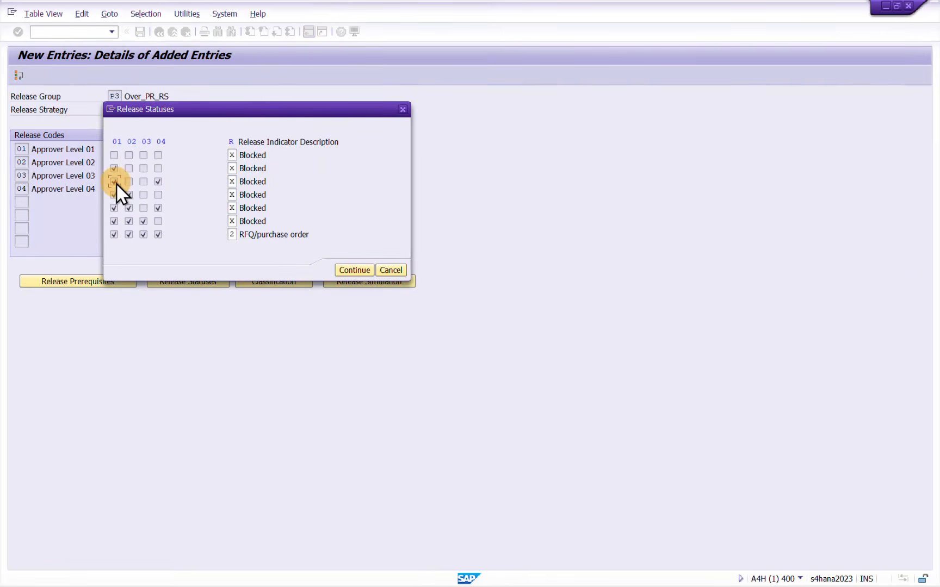
{"action": "left_click", "coordinate": [158, 181]}
{"action": "left_click", "coordinate": [231, 181]}
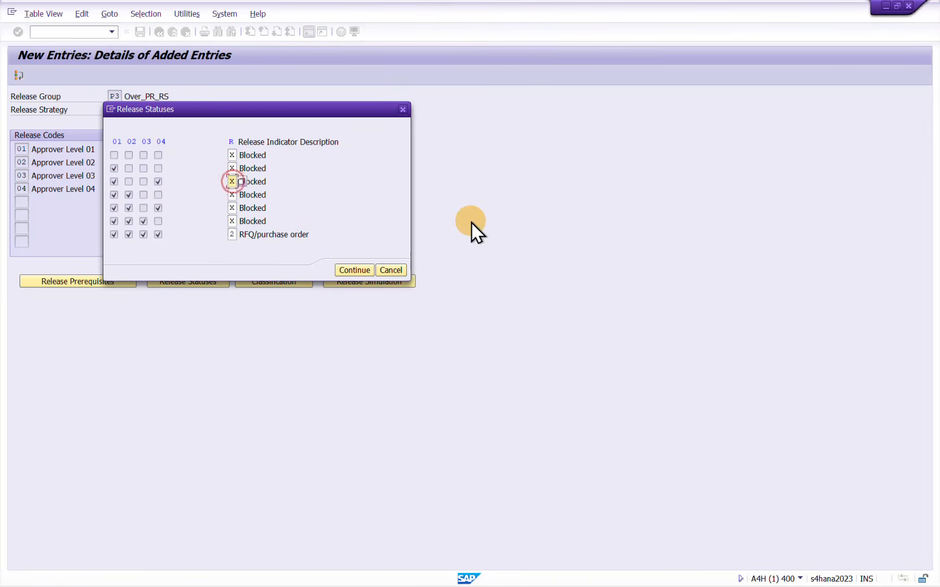
{"action": "key", "text": "BackSpace"}
{"action": "type", "text": "2"}
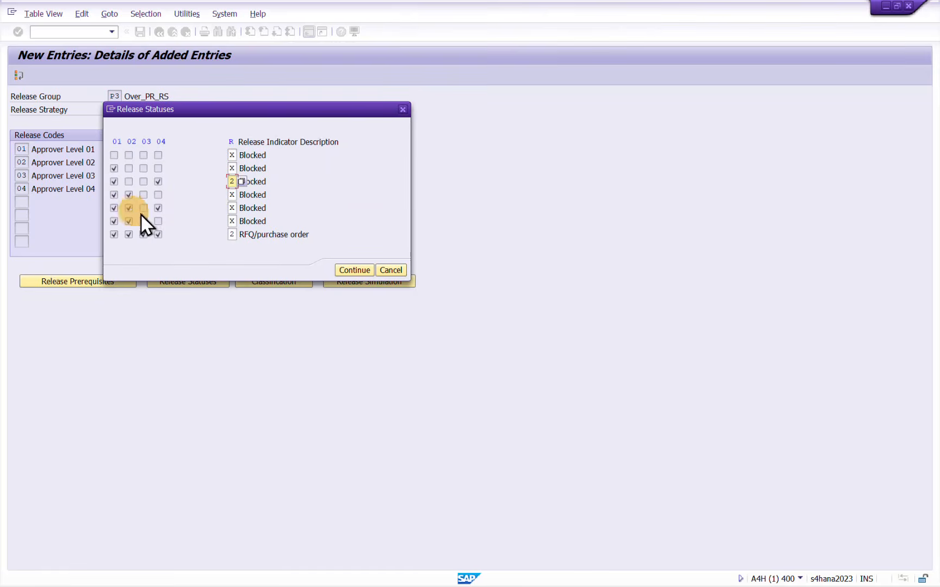
{"action": "left_click", "coordinate": [233, 207]}
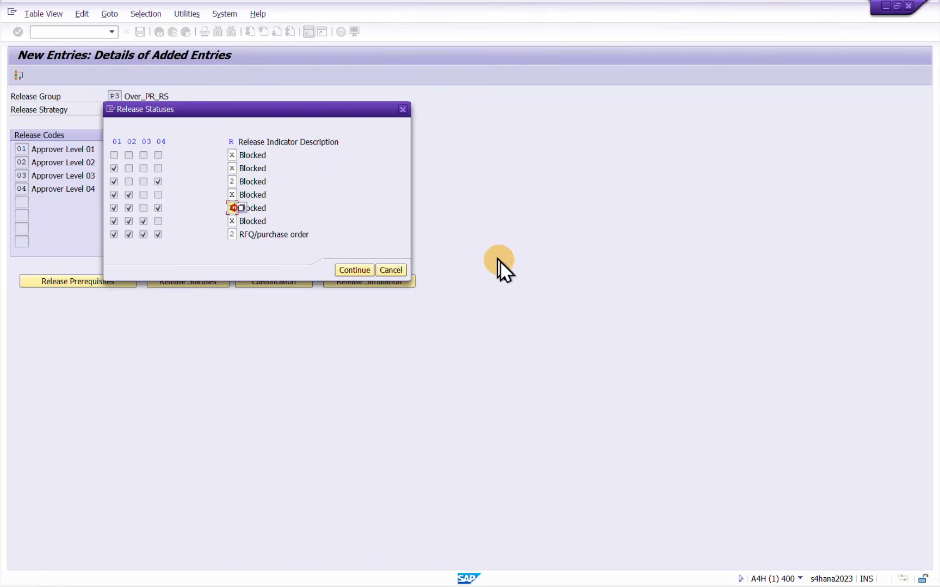
{"action": "key", "text": "Return"}
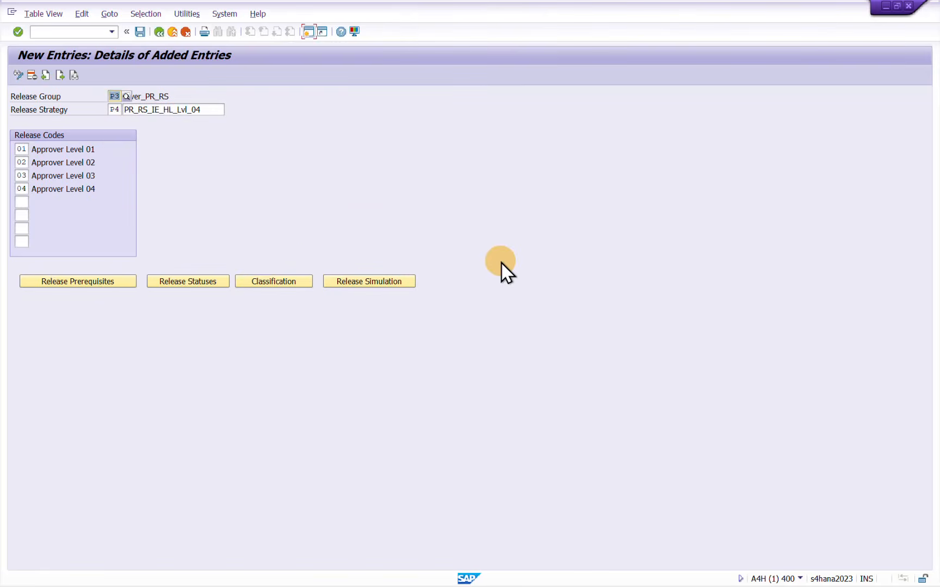
{"action": "left_click", "coordinate": [187, 279]}
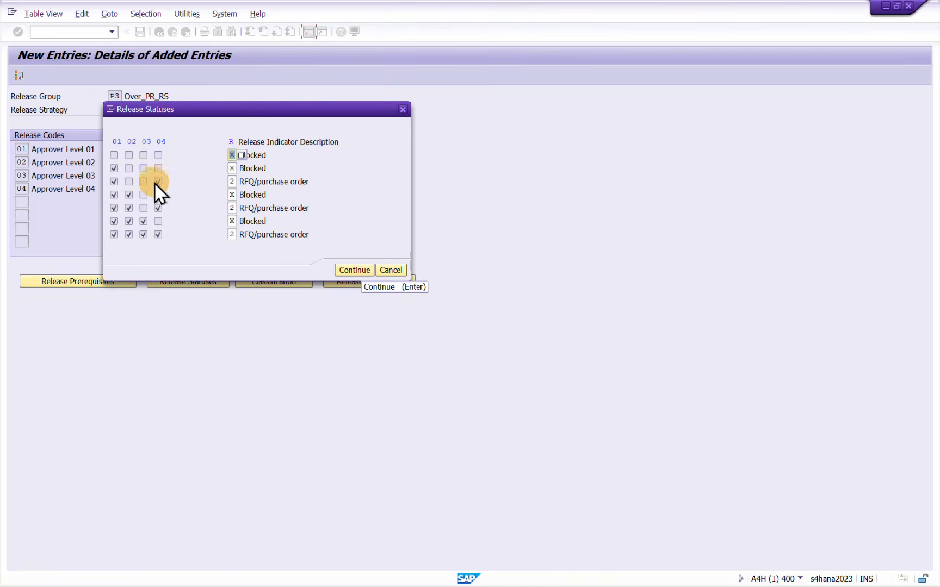
{"action": "left_click", "coordinate": [343, 267]}
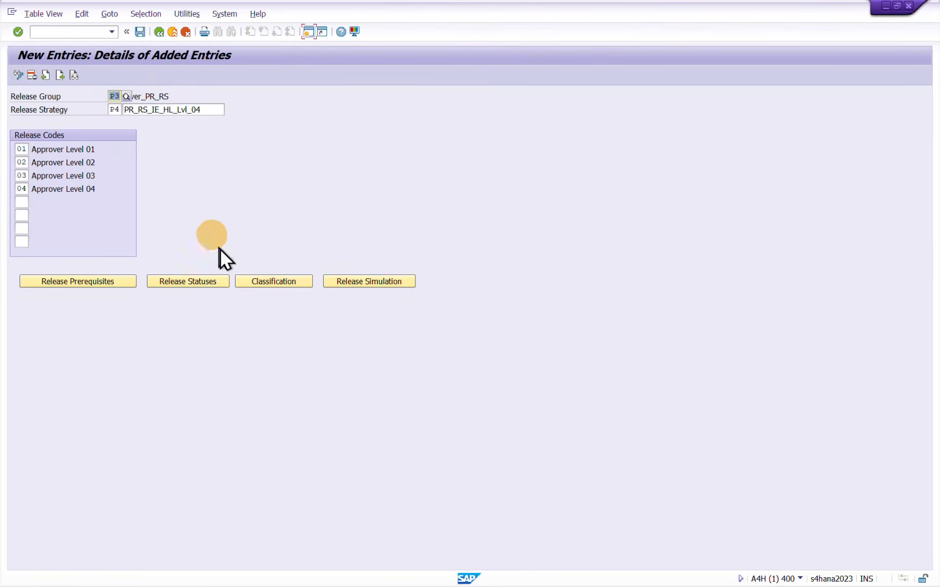
Open the classification of strategy P4 and paste in the copied characteristic values starting with IE10, IE01 and NB from the clipboard history
{"action": "left_click", "coordinate": [265, 282]}
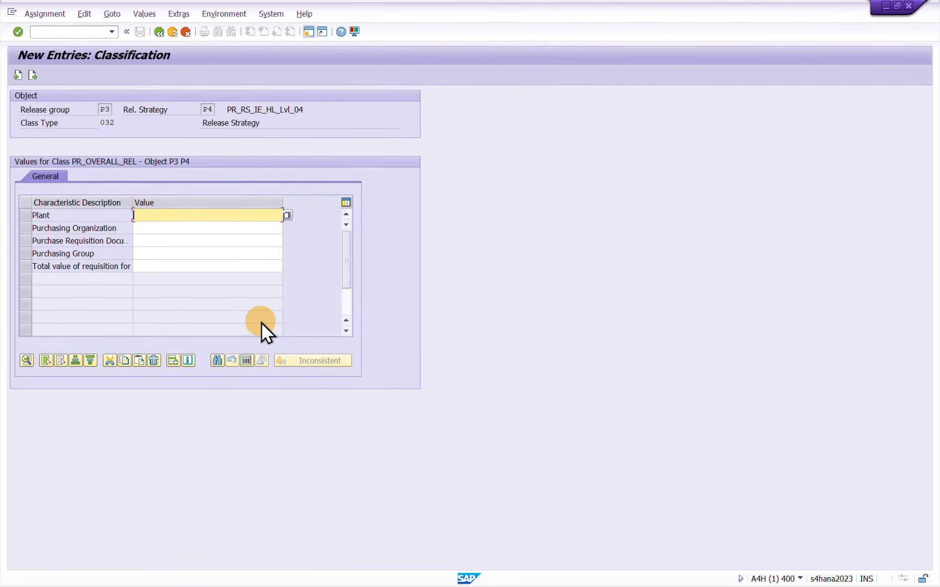
{"action": "key", "text": "super+v"}
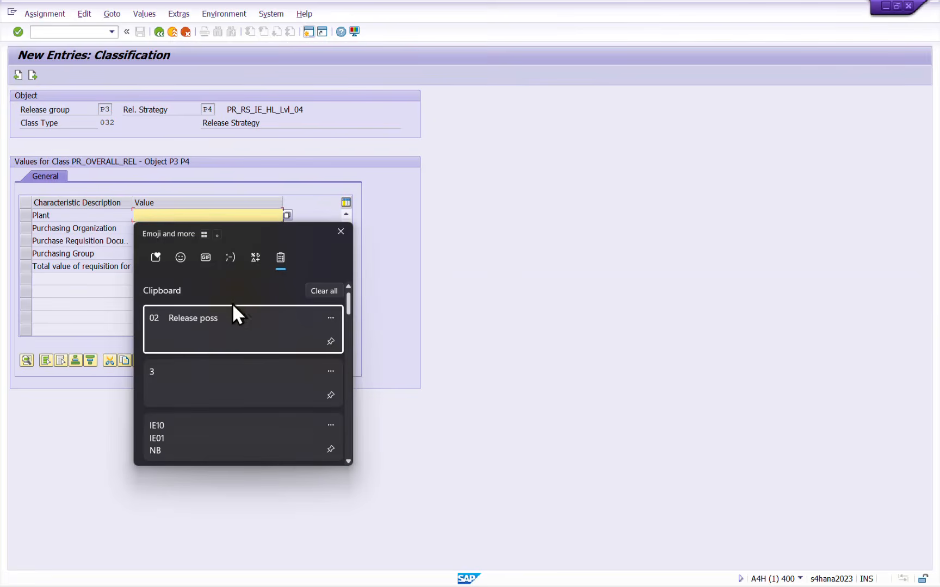
{"action": "left_click", "coordinate": [203, 428]}
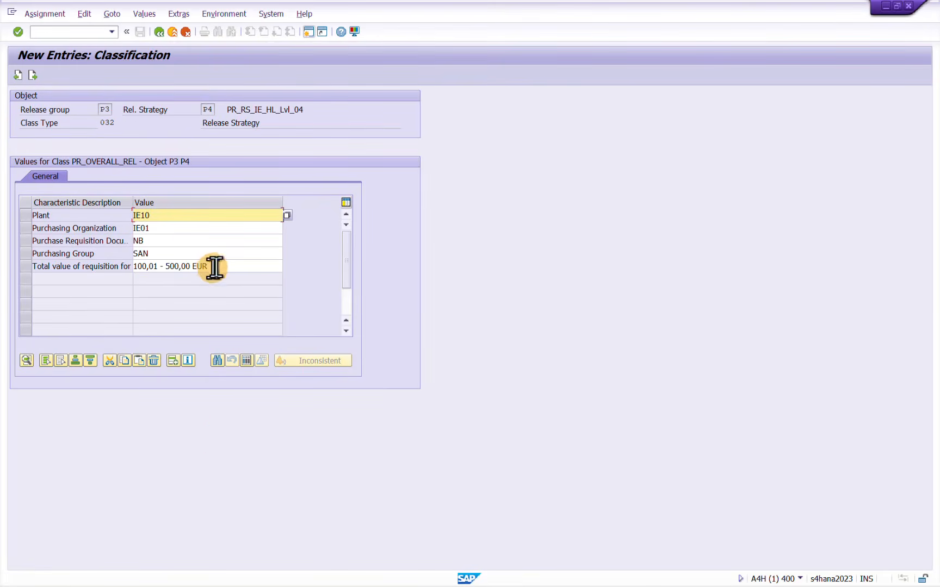
Set the total value of requisition to > 1000 EUR, leave the classification and save strategy P4
{"action": "left_click", "coordinate": [214, 267]}
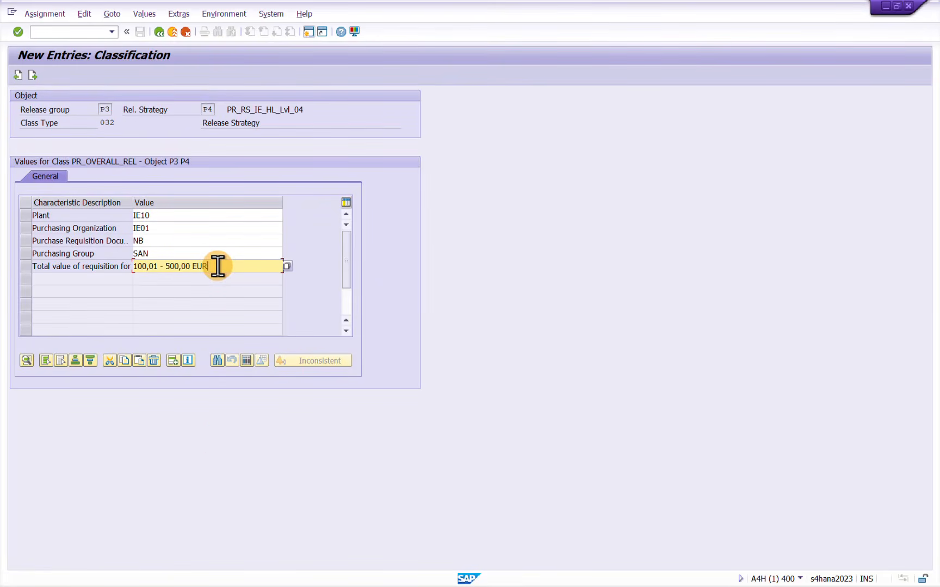
{"action": "key", "text": "ctrl+a"}
{"action": "key", "text": "BackSpace"}
{"action": "key", "text": "BackSpace"}
{"action": "type", "text": "> 1000"}
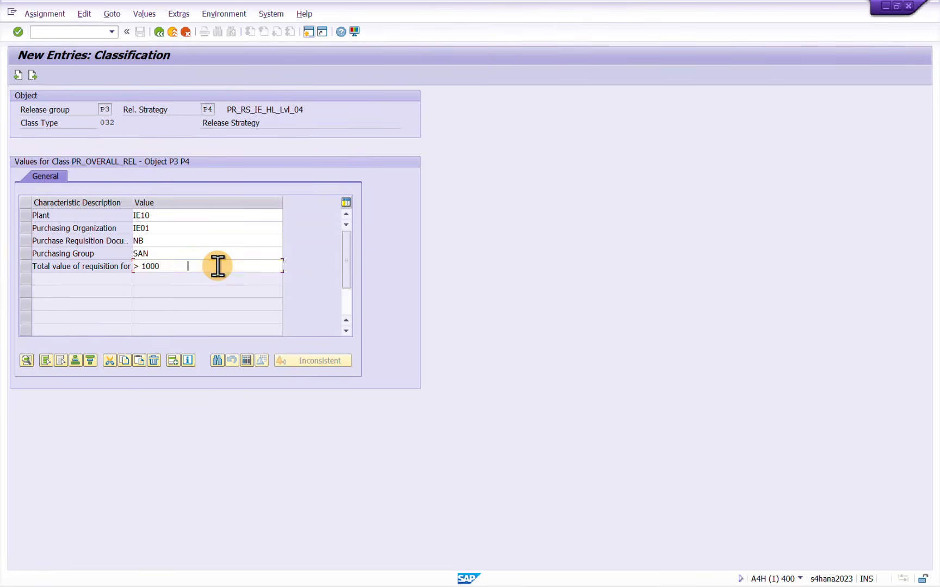
{"action": "key", "text": "Return"}
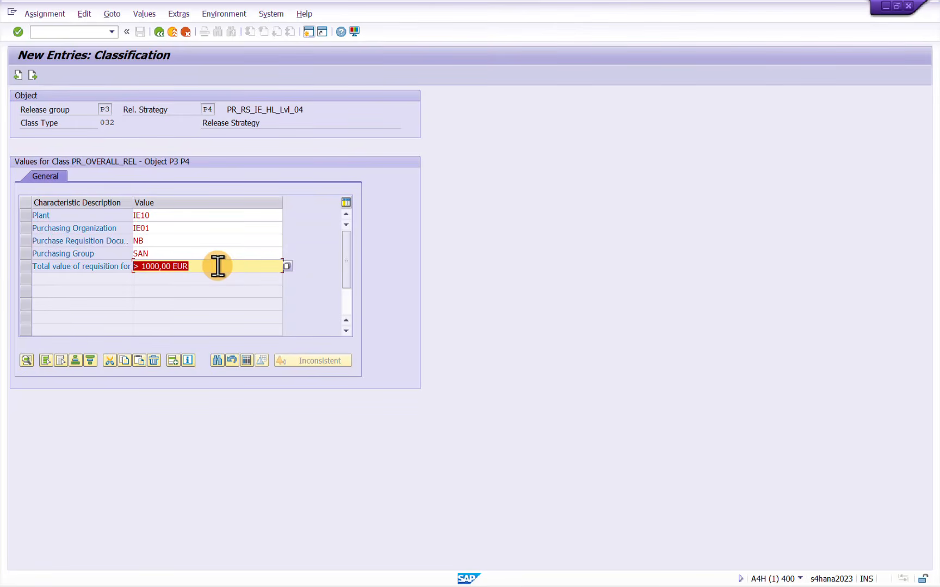
{"action": "left_click", "coordinate": [161, 32]}
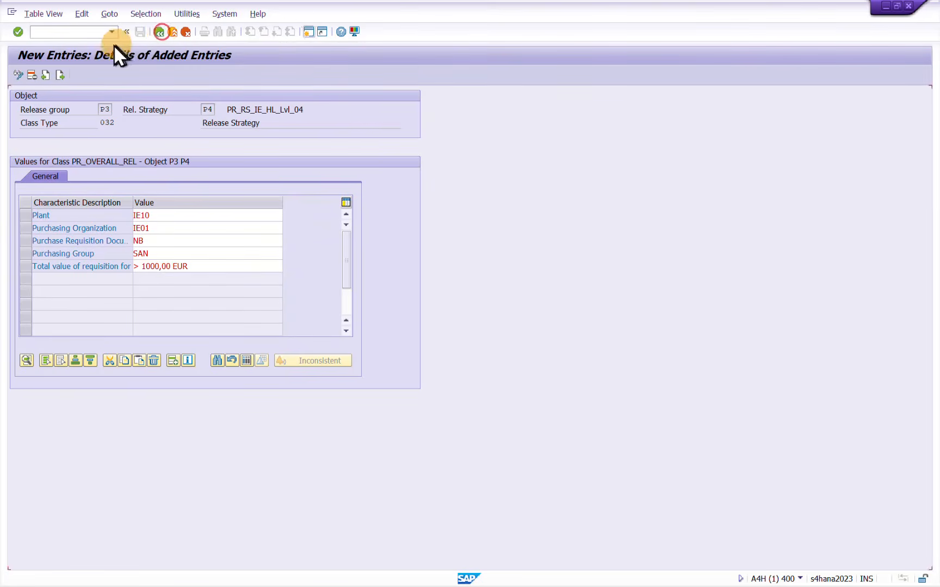
{"action": "left_click", "coordinate": [140, 31]}
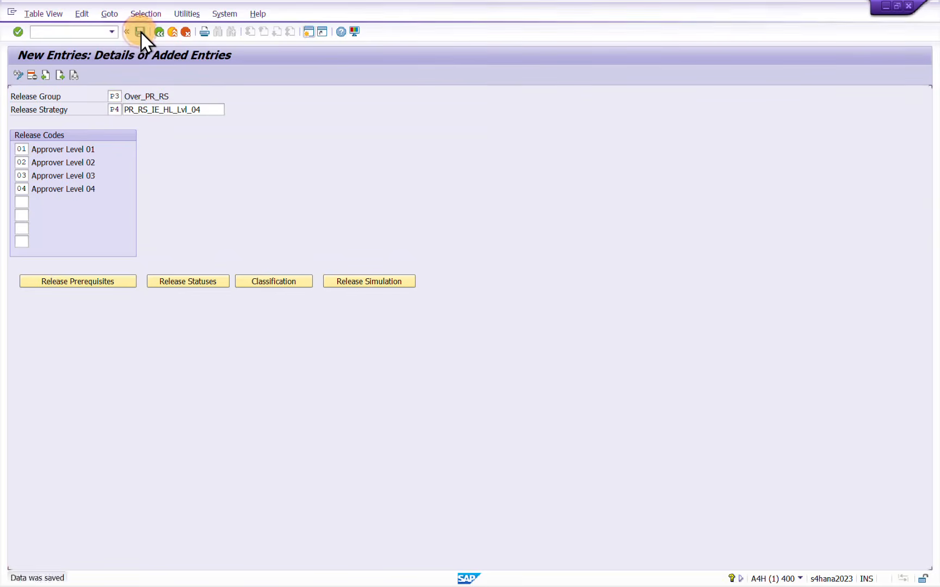
Review the release statuses and the release prerequisites of strategy P4, leaving both without changes
{"action": "left_click", "coordinate": [193, 280]}
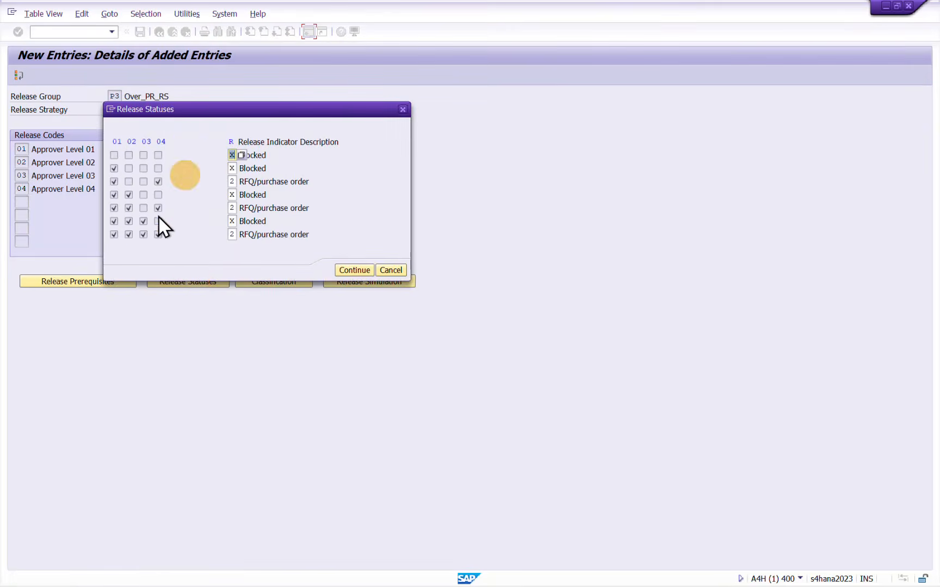
{"action": "left_click", "coordinate": [391, 270]}
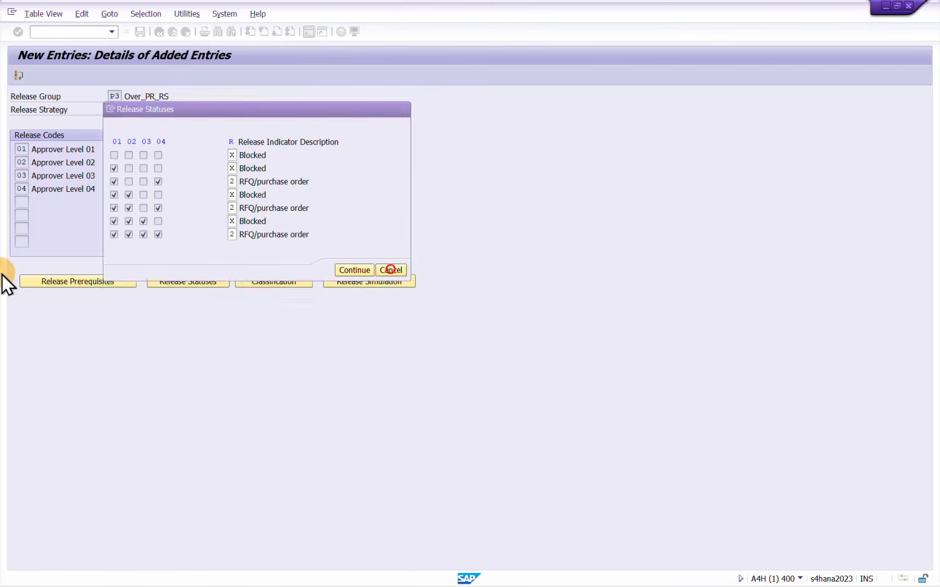
{"action": "left_click", "coordinate": [100, 282]}
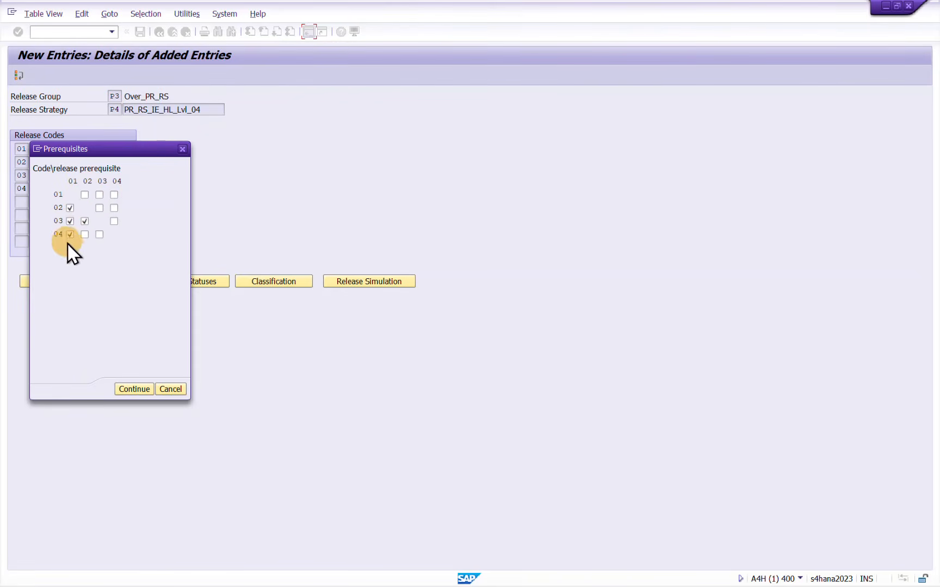
{"action": "left_click", "coordinate": [163, 387]}
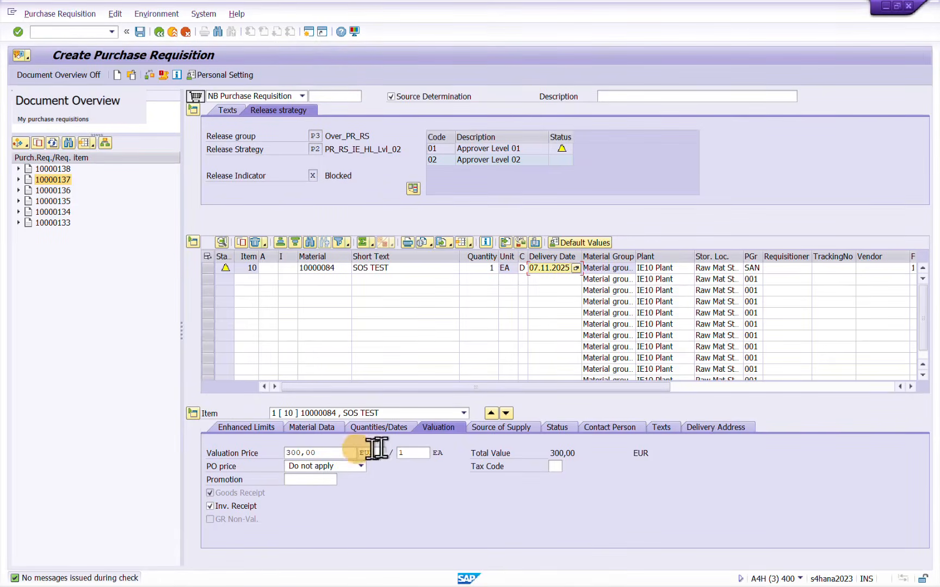
Switch to the purchase requisition being created, set the item's valuation price to 1001 EUR and save the requisition
{"action": "double_click", "coordinate": [332, 455]}
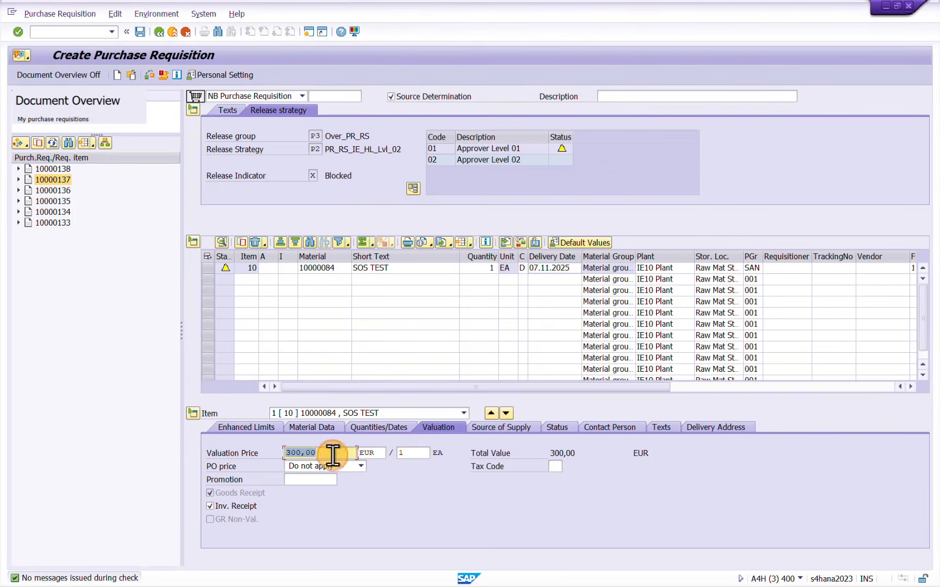
{"action": "type", "text": "1001"}
{"action": "key", "text": "Return"}
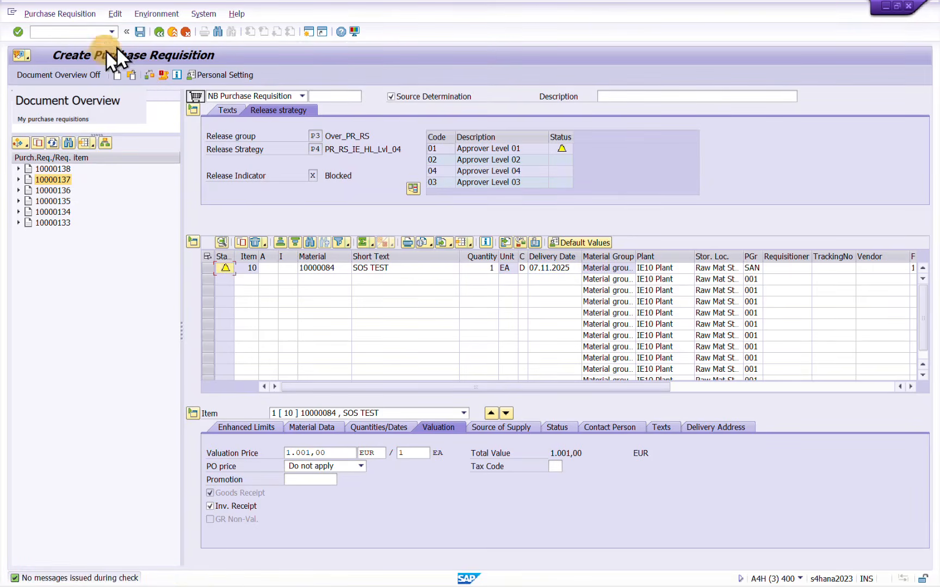
{"action": "left_click", "coordinate": [140, 31]}
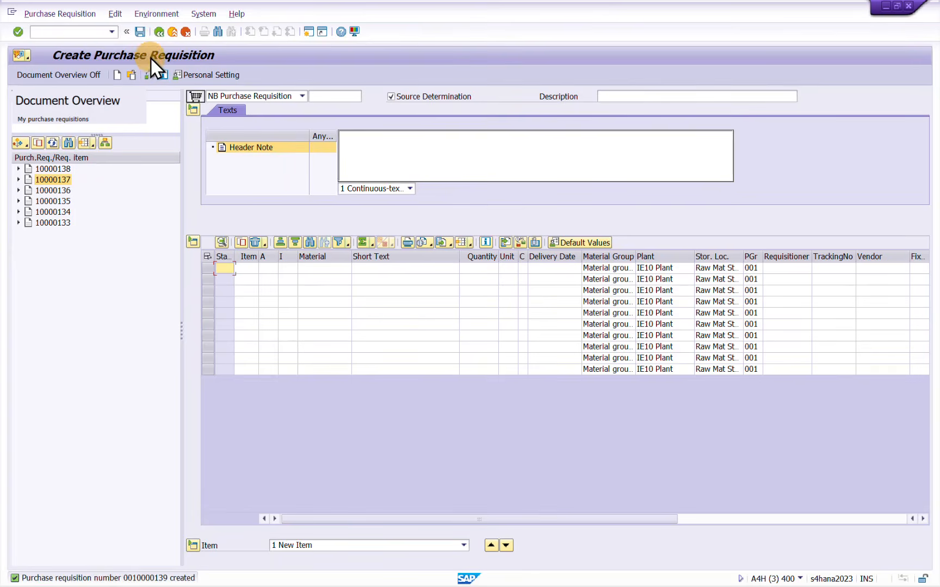
Open the newly saved purchase requisition as another document and return to the SAP Easy Access start screen
{"action": "left_click", "coordinate": [137, 74]}
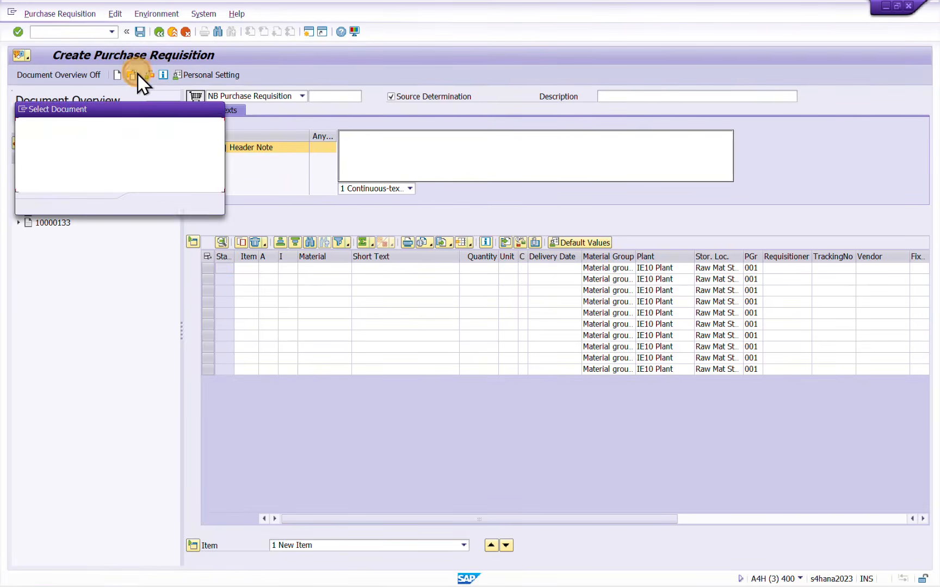
{"action": "key", "text": "Return"}
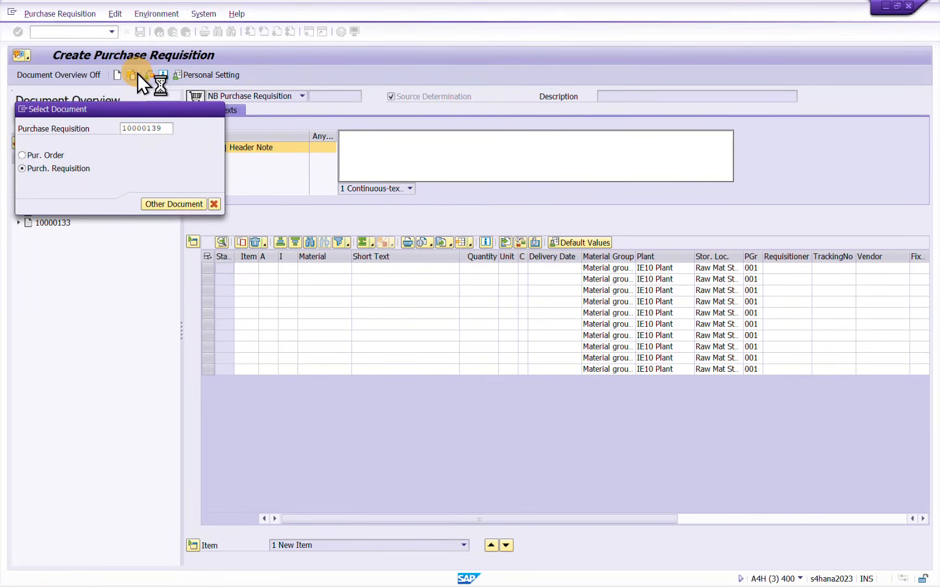
{"action": "key", "text": "F3"}
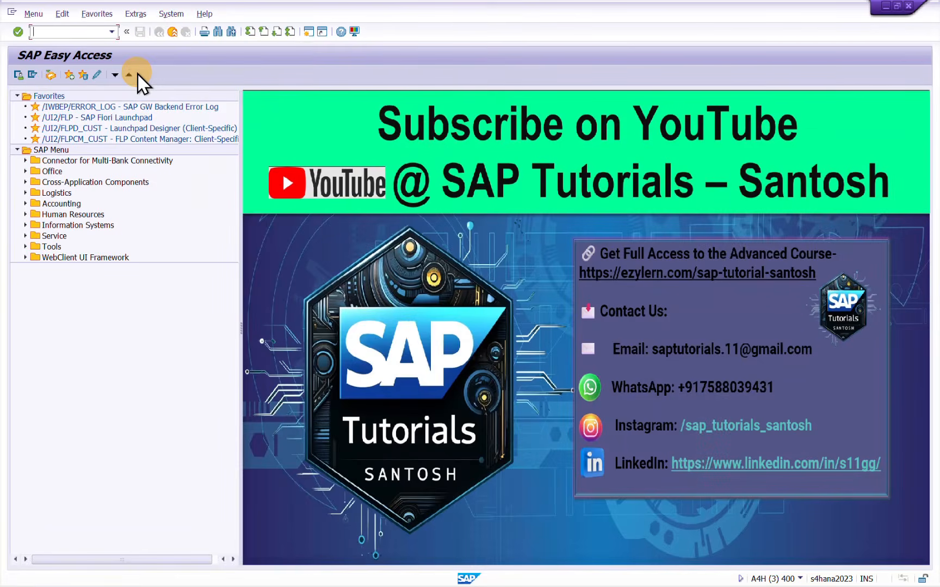
Enter transaction code ME53N for displaying a purchase requisition
{"action": "type", "text": "ME53N"}
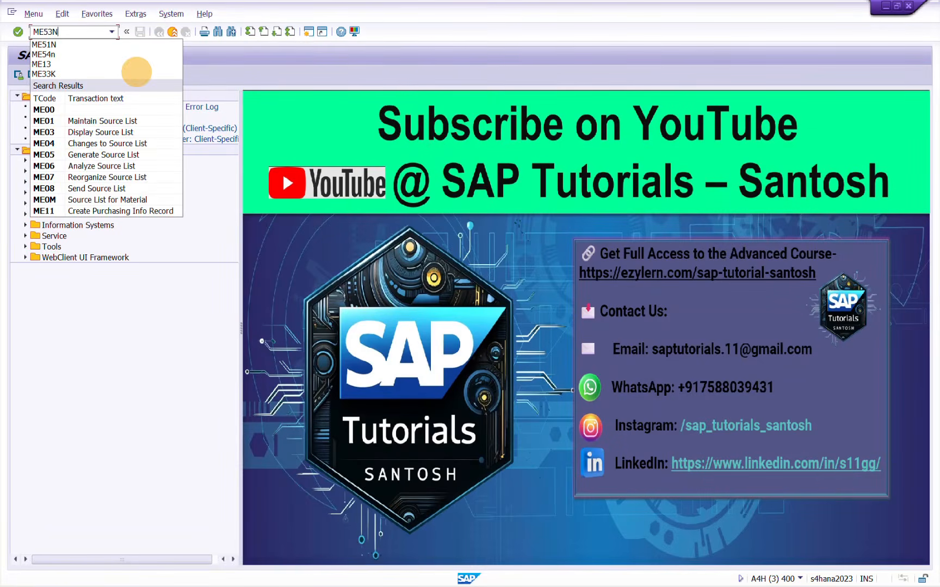
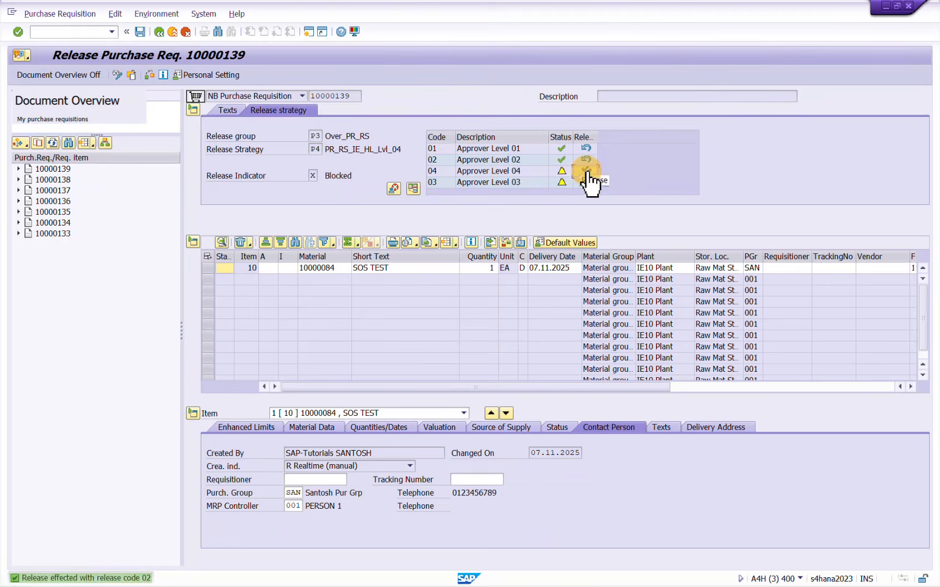
Release the requisition with code 04, cancel that release, and release it with codes 03 and 04 in order
{"action": "left_click", "coordinate": [586, 171]}
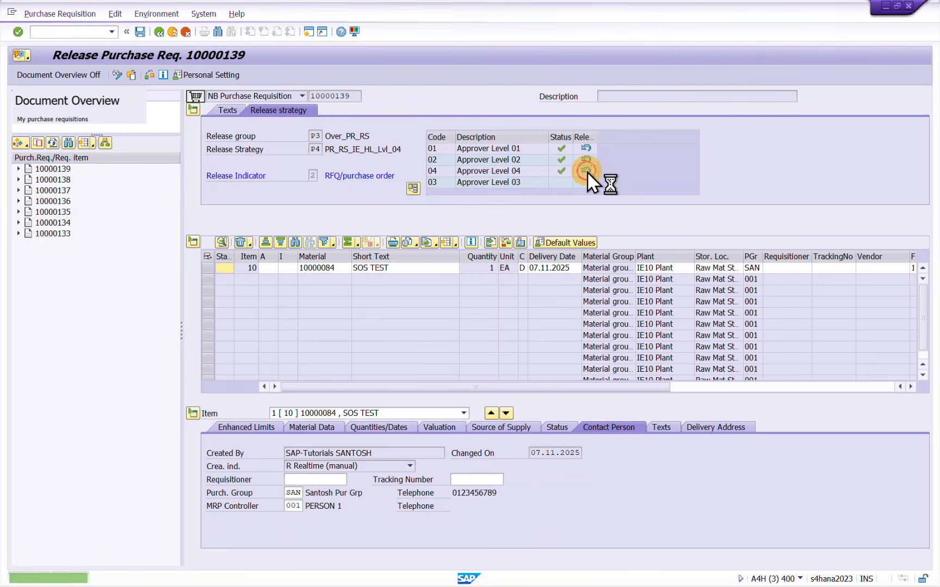
{"action": "left_click", "coordinate": [586, 182]}
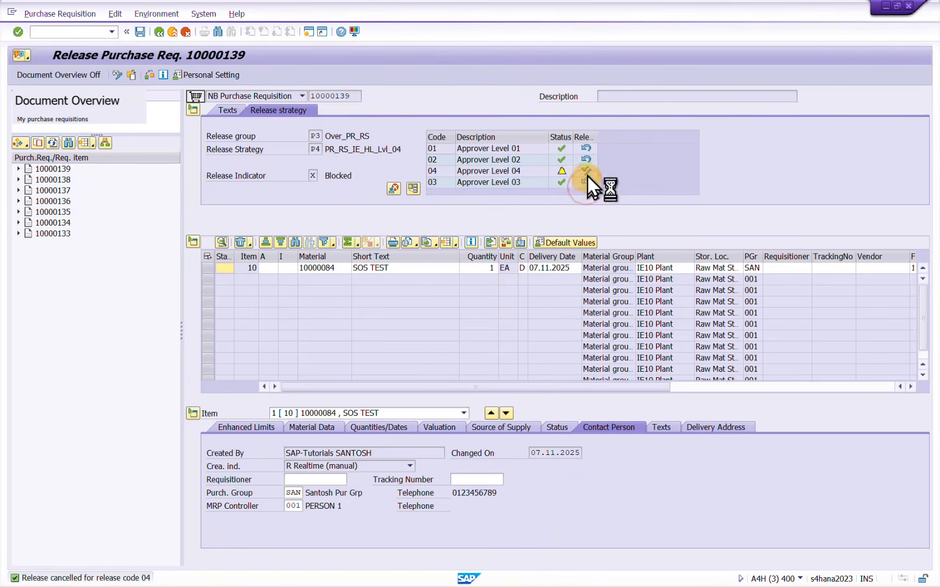
{"action": "left_click", "coordinate": [587, 170]}
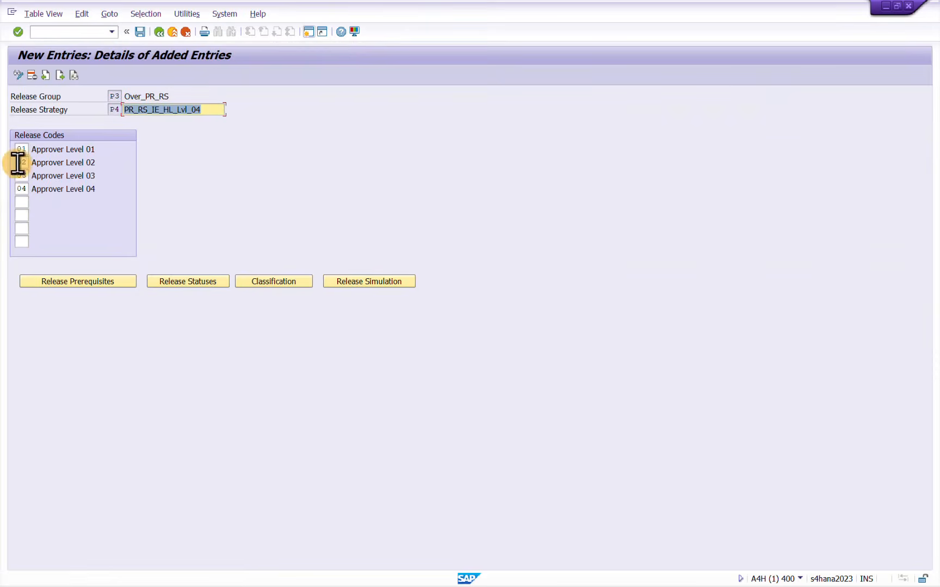
Consult the release strategy table in Excel, then save strategy P4 in SAP and return to the activity selection
{"action": "key", "text": "alt+Tab"}
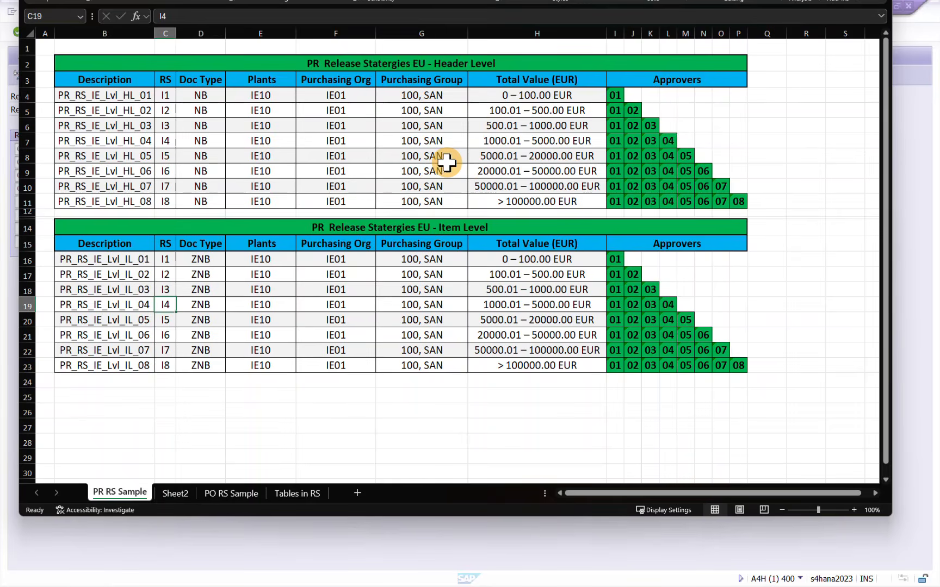
{"action": "key", "text": "alt+Tab"}
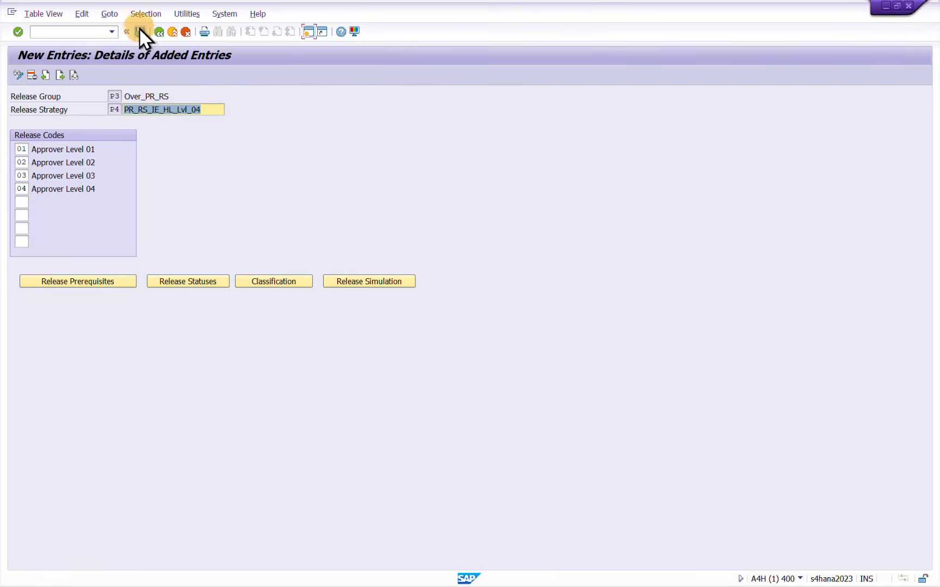
{"action": "left_click", "coordinate": [140, 31]}
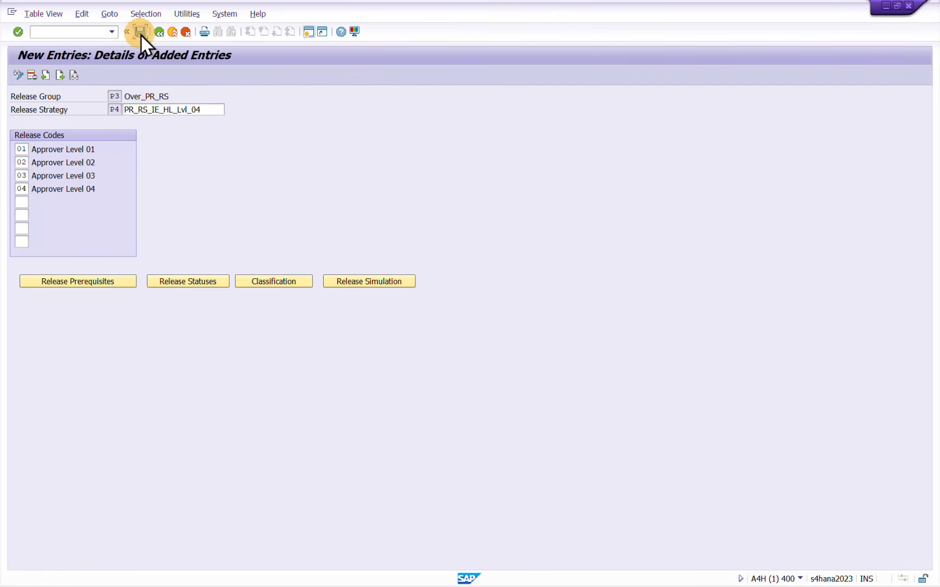
{"action": "left_click", "coordinate": [159, 31]}
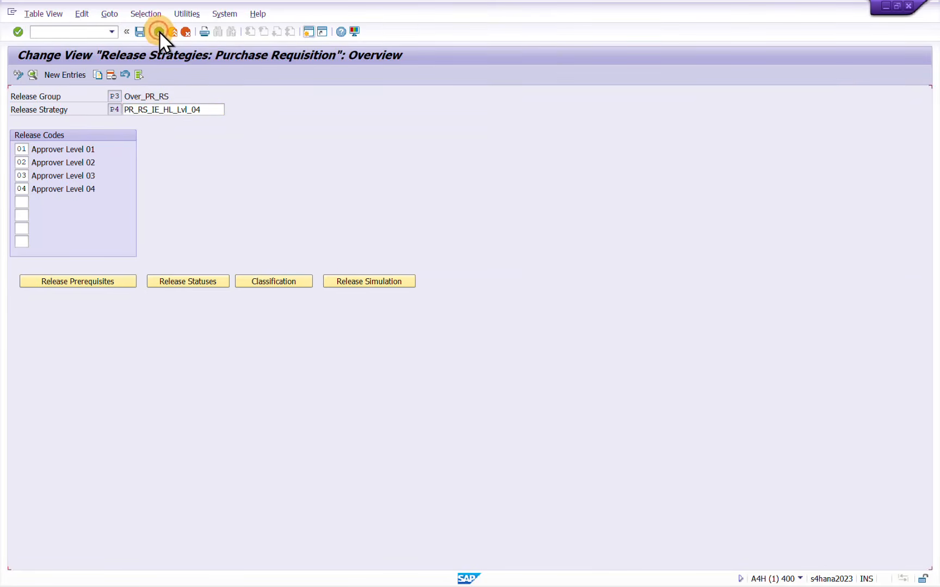
{"action": "left_click", "coordinate": [159, 31]}
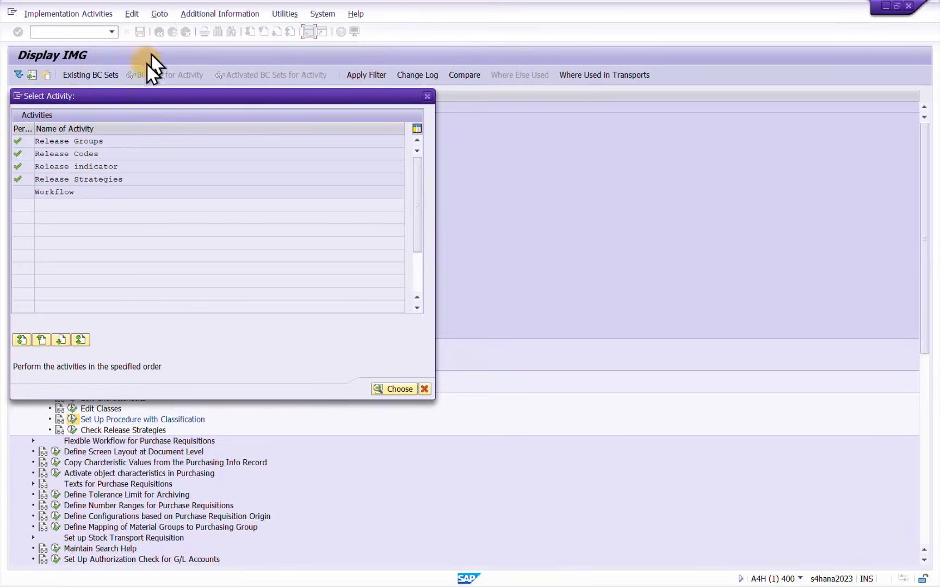
Open the Workflow activity for new role assignments and enter release group P3 with release code 01
{"action": "double_click", "coordinate": [52, 193]}
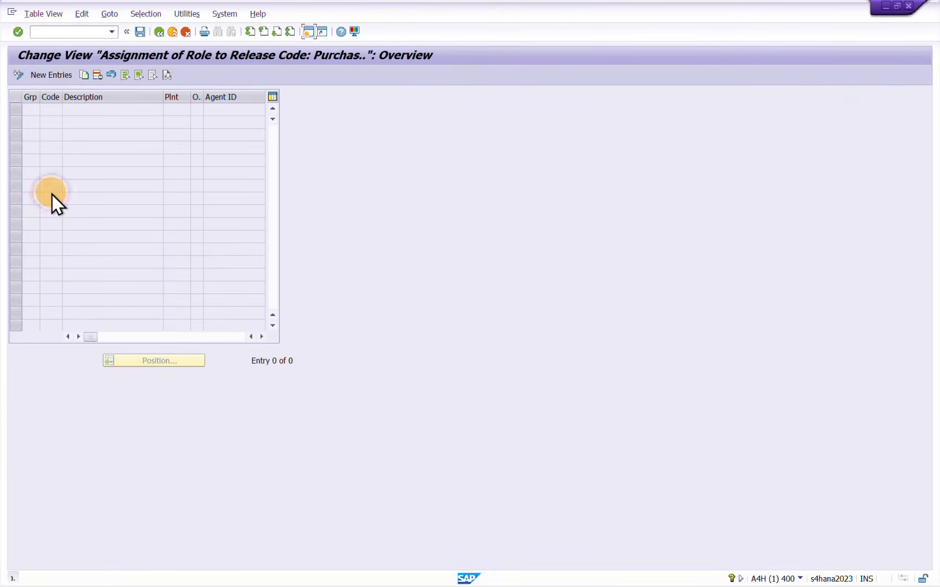
{"action": "left_click", "coordinate": [61, 76]}
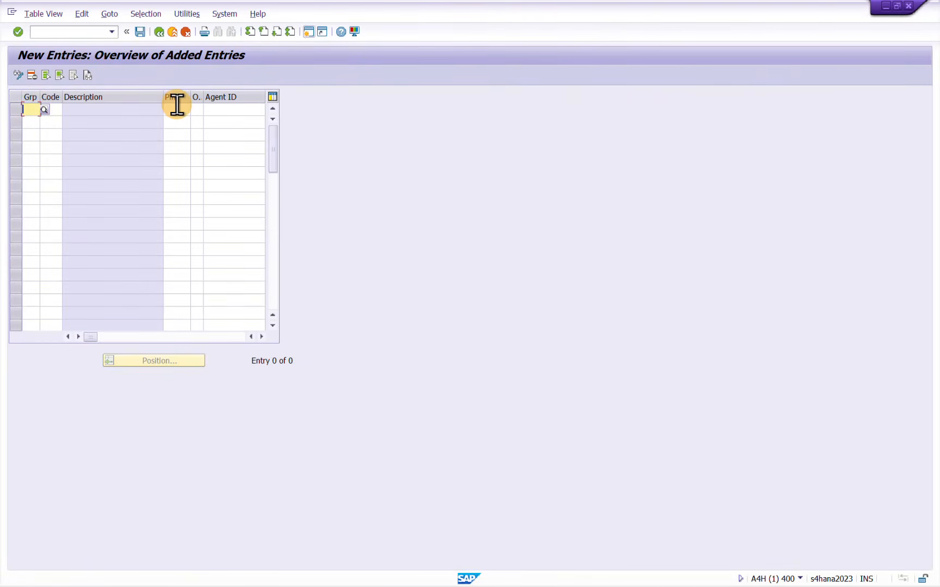
{"action": "type", "text": "P1"}
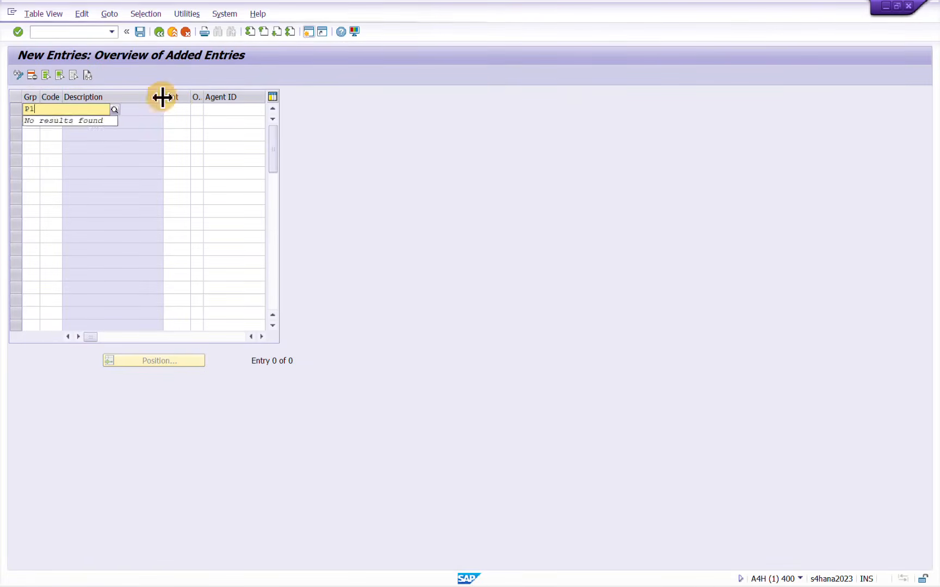
{"action": "key", "text": "BackSpace"}
{"action": "key", "text": "BackSpace"}
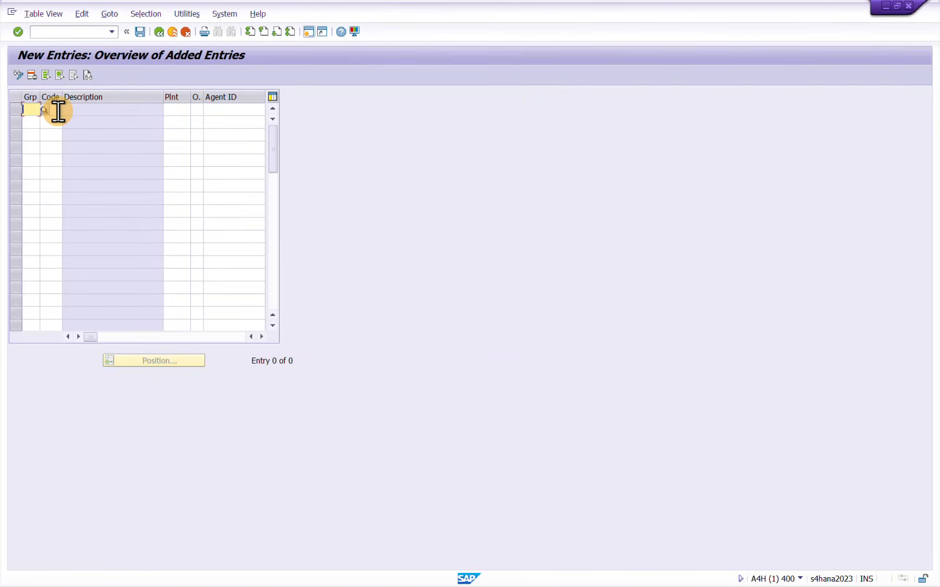
{"action": "type", "text": "P"}
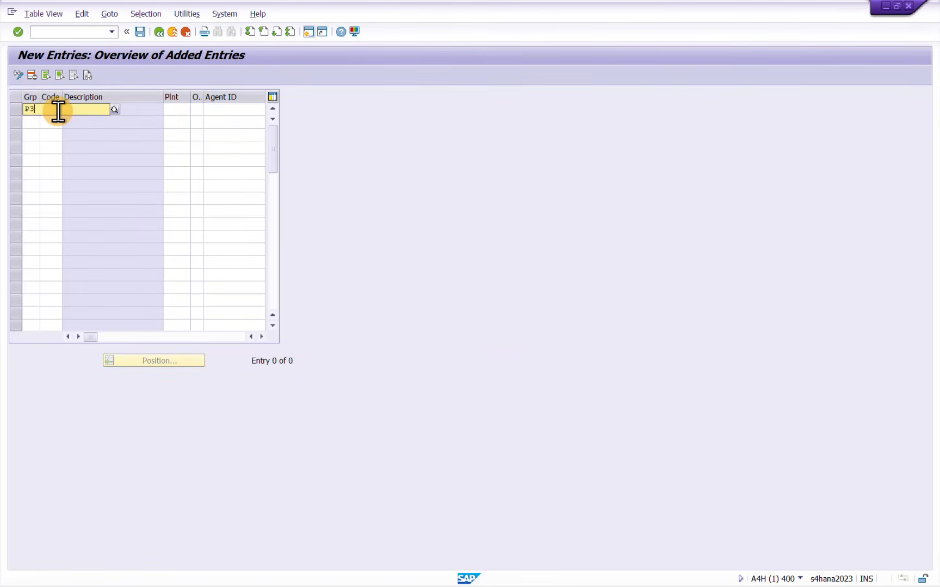
{"action": "type", "text": "3"}
{"action": "left_click", "coordinate": [44, 132]}
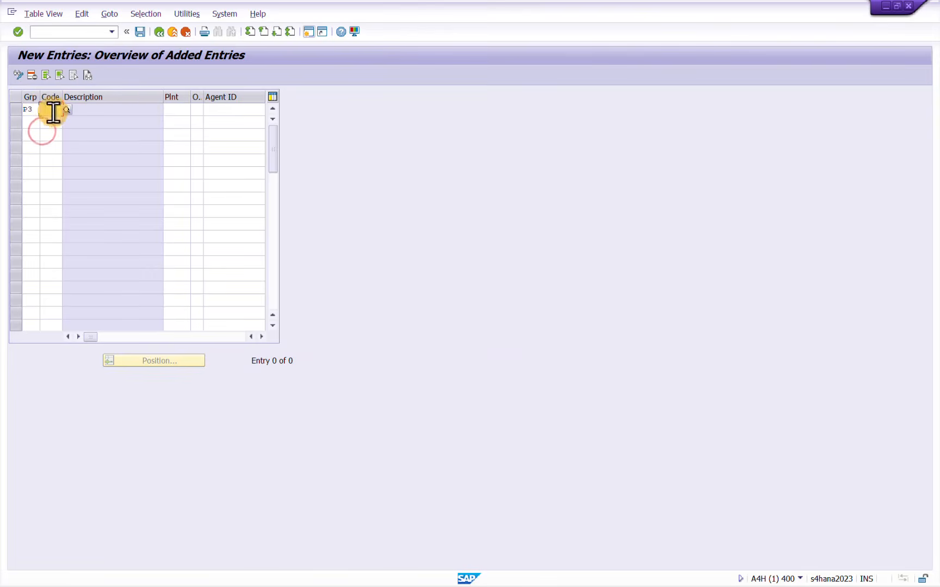
{"action": "left_click", "coordinate": [52, 111]}
{"action": "type", "text": "P1"}
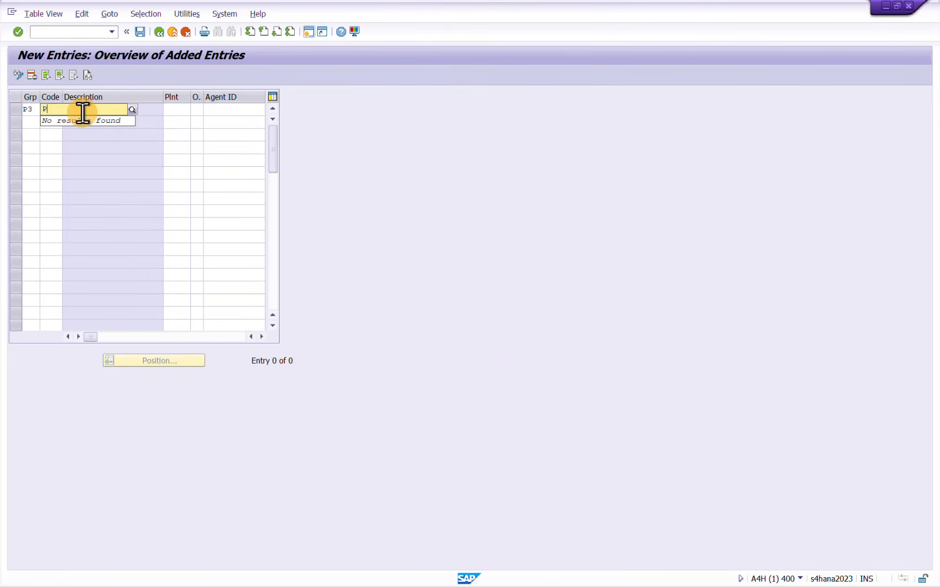
{"action": "key", "text": "BackSpace"}
{"action": "type", "text": "01"}
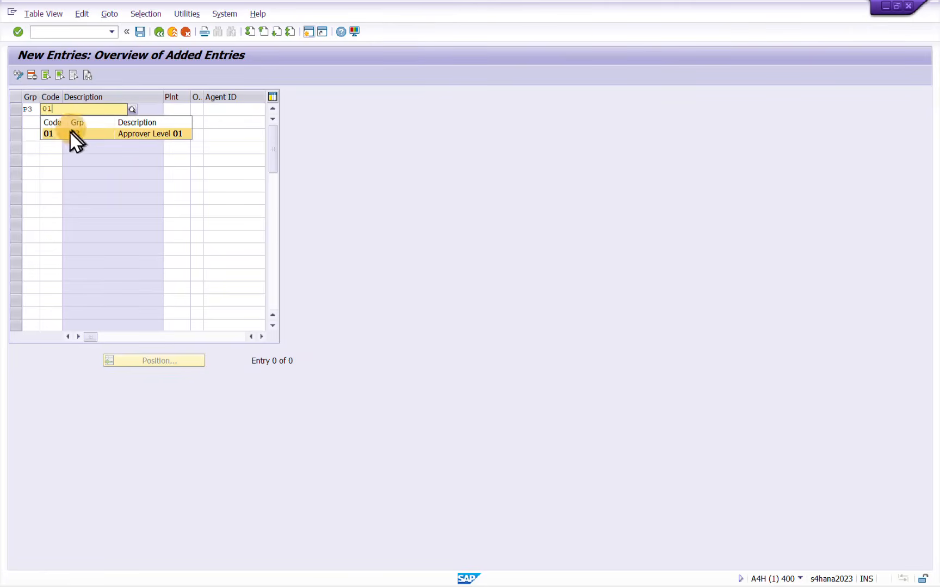
{"action": "left_click", "coordinate": [68, 133]}
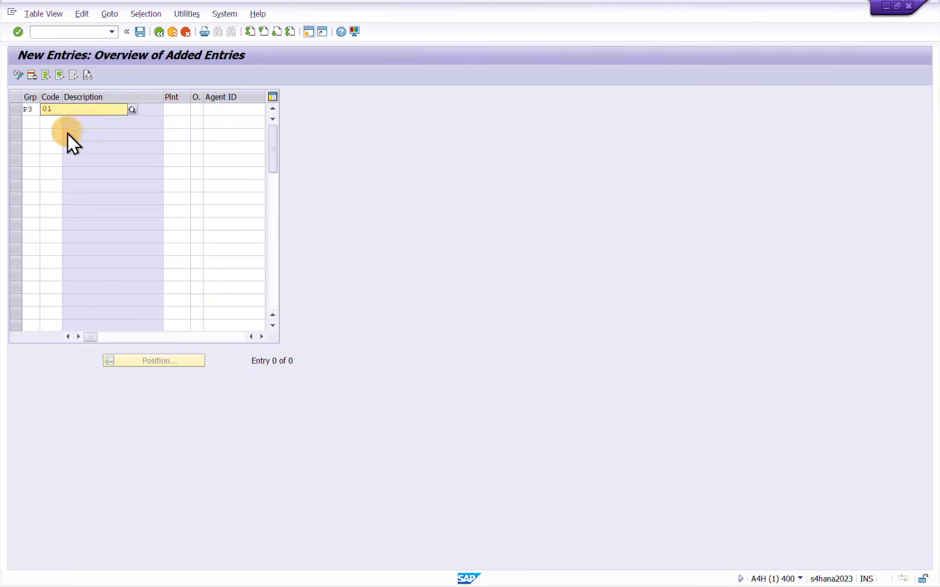
Set the plant of the code 01 assignment to IE10 and its agent object type to User
{"action": "left_click", "coordinate": [176, 110]}
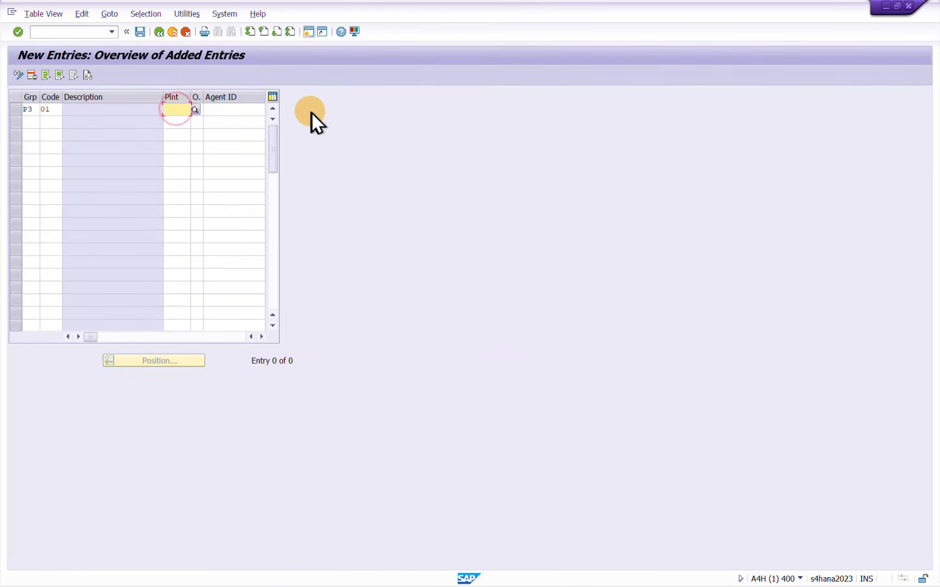
{"action": "type", "text": "IE10"}
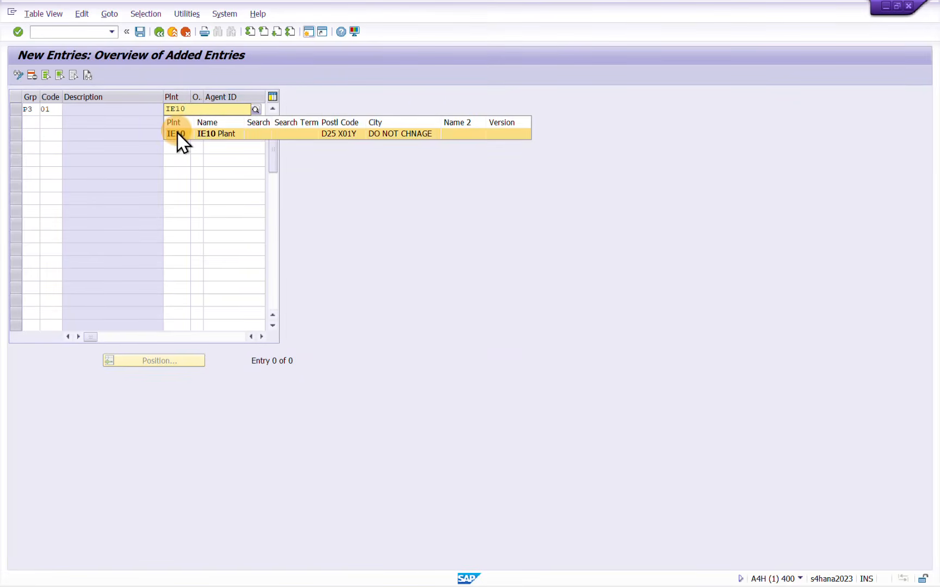
{"action": "left_click", "coordinate": [177, 133]}
{"action": "left_click_drag", "start_coordinate": [202, 100], "coordinate": [223, 100]}
{"action": "left_click", "coordinate": [209, 109]}
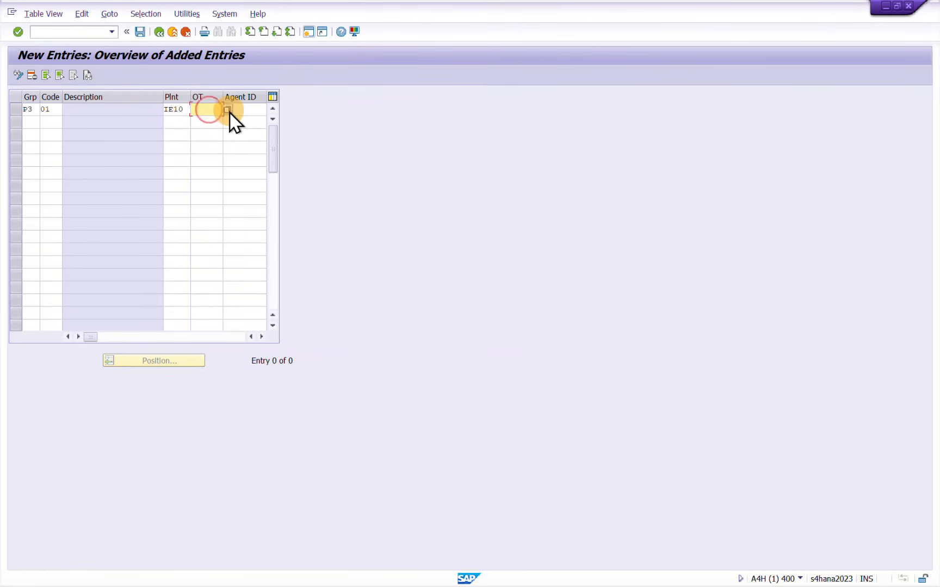
{"action": "left_click", "coordinate": [227, 110]}
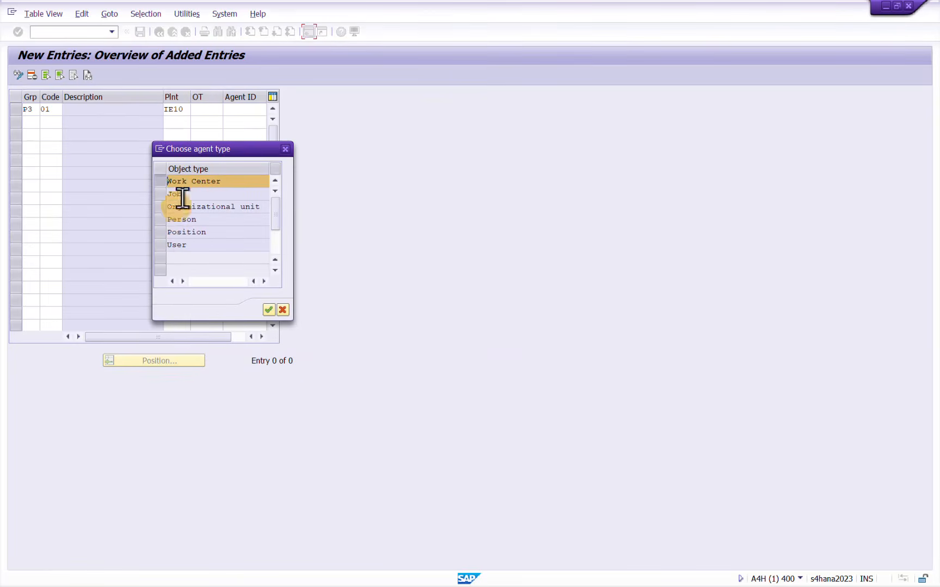
{"action": "left_click", "coordinate": [166, 248]}
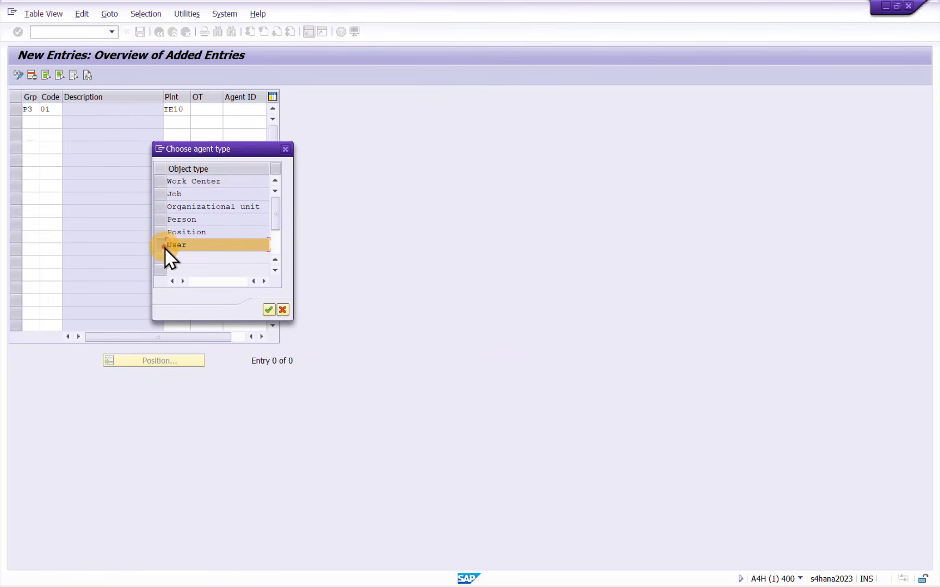
{"action": "left_click", "coordinate": [165, 248]}
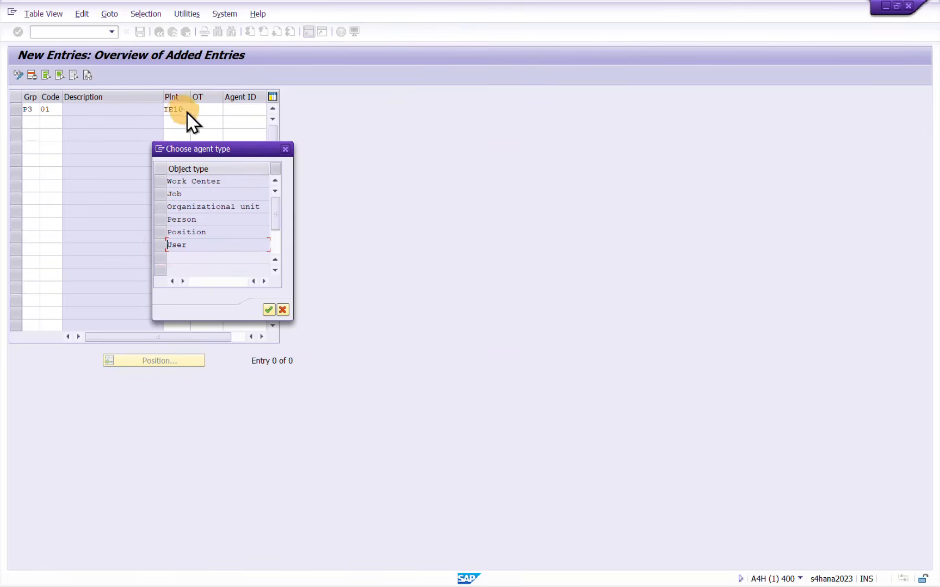
{"action": "double_click", "coordinate": [174, 247]}
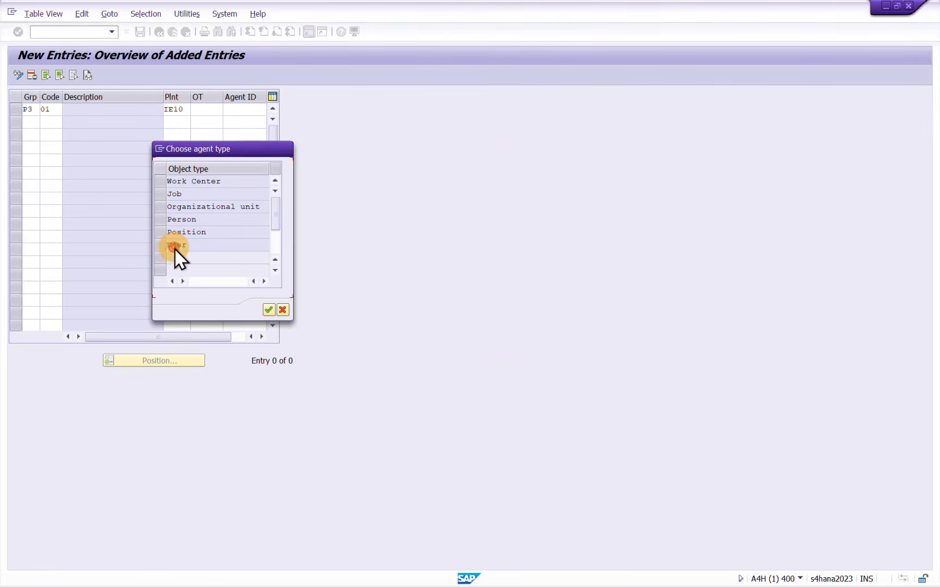
{"action": "left_click", "coordinate": [161, 240]}
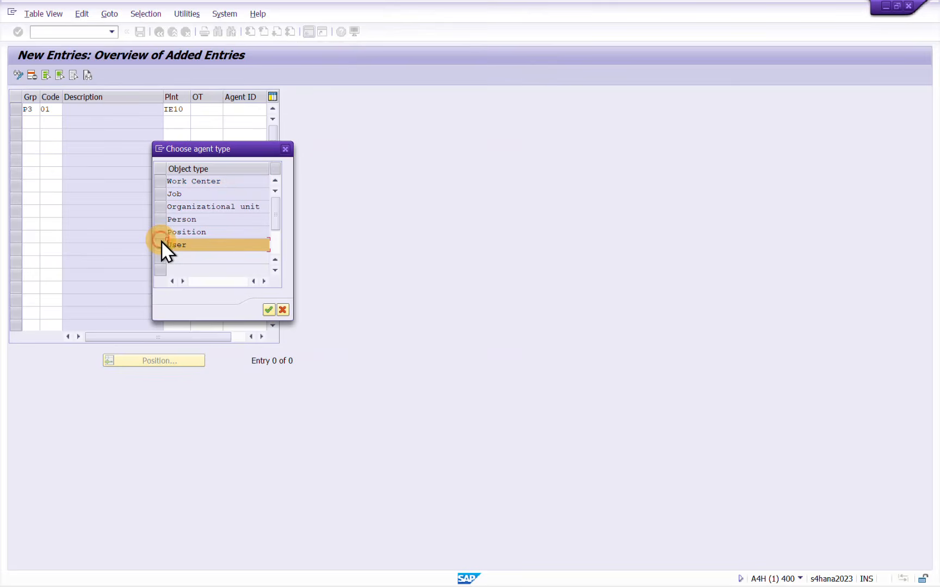
{"action": "left_click", "coordinate": [268, 311]}
Fill in the approver's user ID as agent of the code 01 assignment and confirm the entry
{"action": "left_click", "coordinate": [243, 108]}
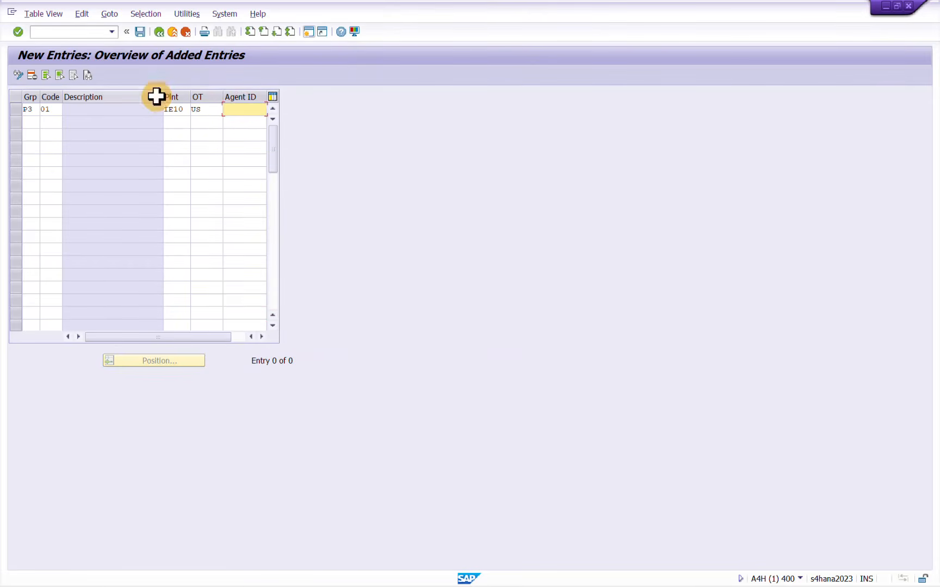
{"action": "left_click_drag", "start_coordinate": [162, 96], "coordinate": [135, 102]}
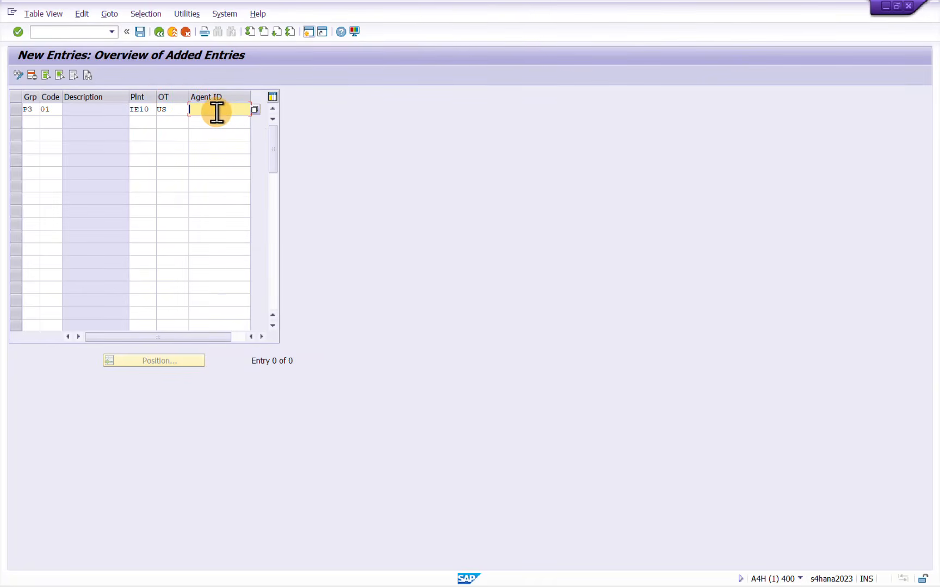
{"action": "left_click", "coordinate": [217, 111]}
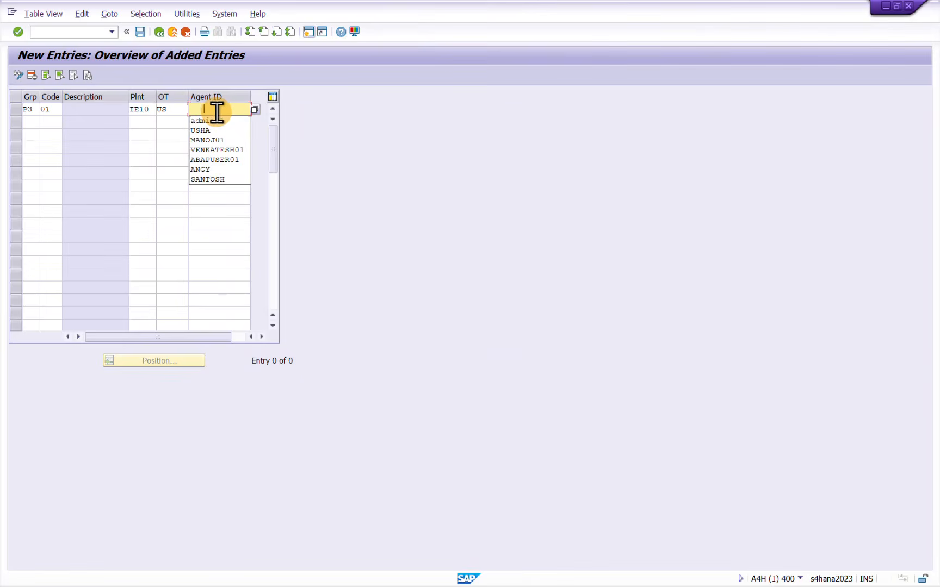
{"action": "key", "text": "Down"}
{"action": "key", "text": "Down"}
{"action": "key", "text": "Down"}
{"action": "key", "text": "Down"}
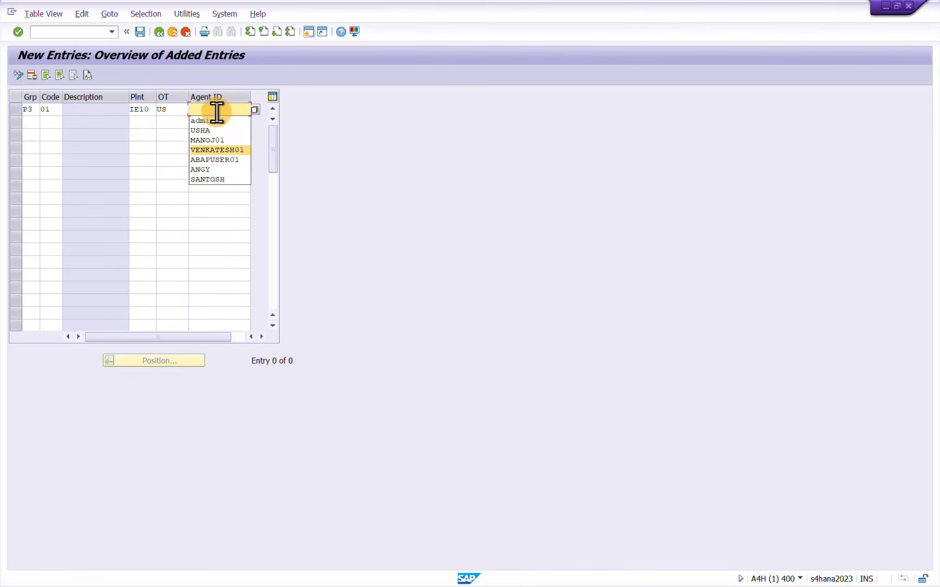
{"action": "key", "text": "Up"}
{"action": "key", "text": "Return"}
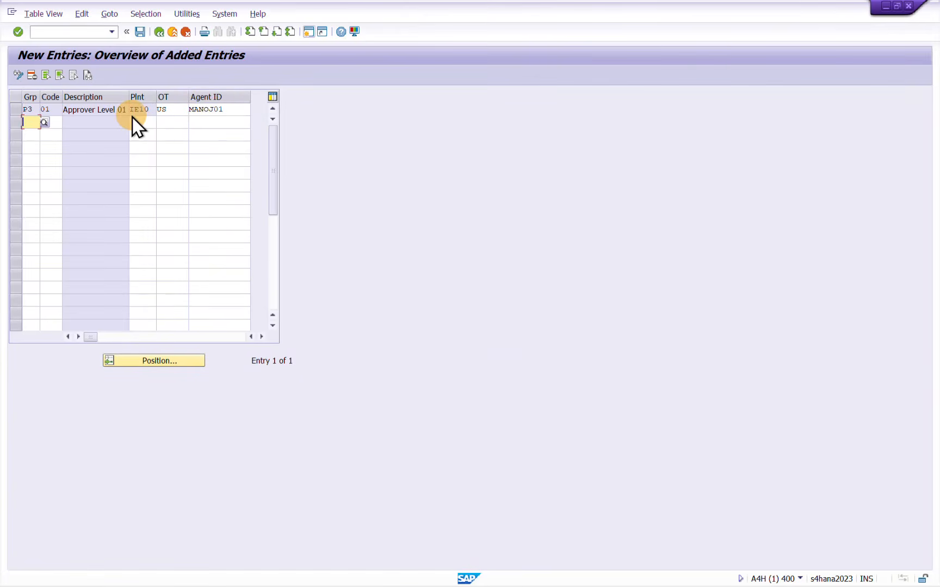
Add a second assignment for release group P3, code 02, plant IE10 and object type US
{"action": "type", "text": "P3"}
{"action": "key", "text": "Tab"}
{"action": "type", "text": "02"}
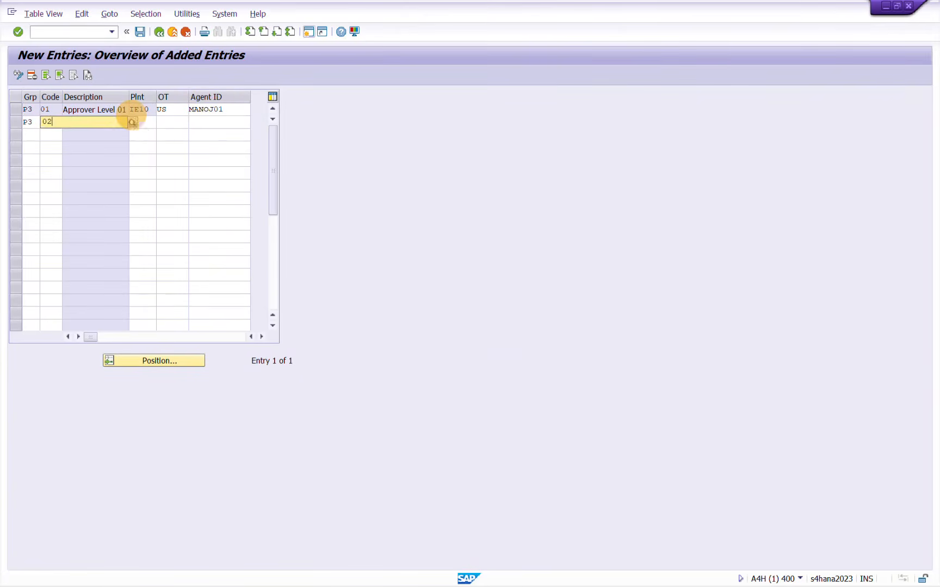
{"action": "key", "text": "Tab"}
{"action": "type", "text": "IE10"}
{"action": "key", "text": "Tab"}
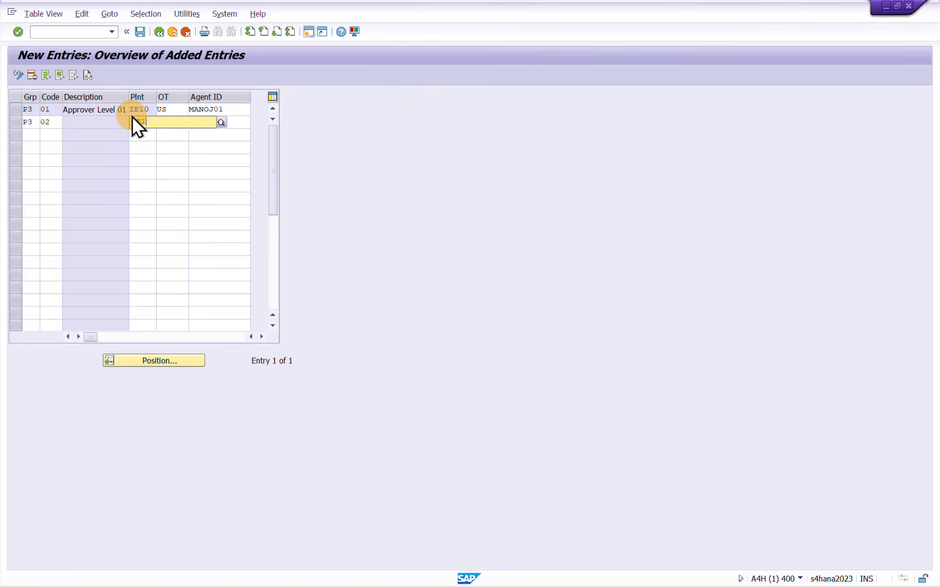
{"action": "type", "text": "US"}
{"action": "key", "text": "Tab"}
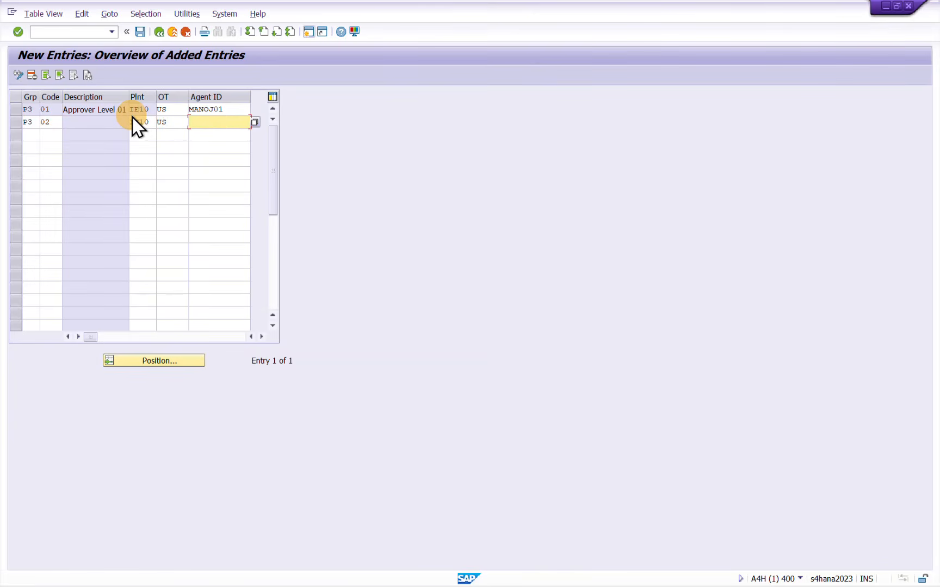
Choose the second approver's user ID as agent of the P3 code 02 assignment and confirm the entry
{"action": "key", "text": "Down"}
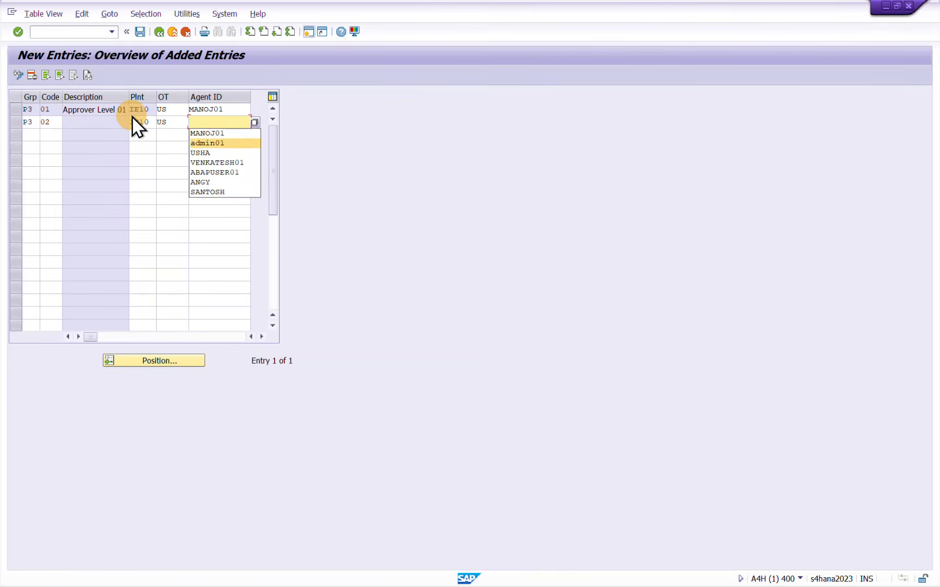
{"action": "key", "text": "Down"}
{"action": "key", "text": "Down"}
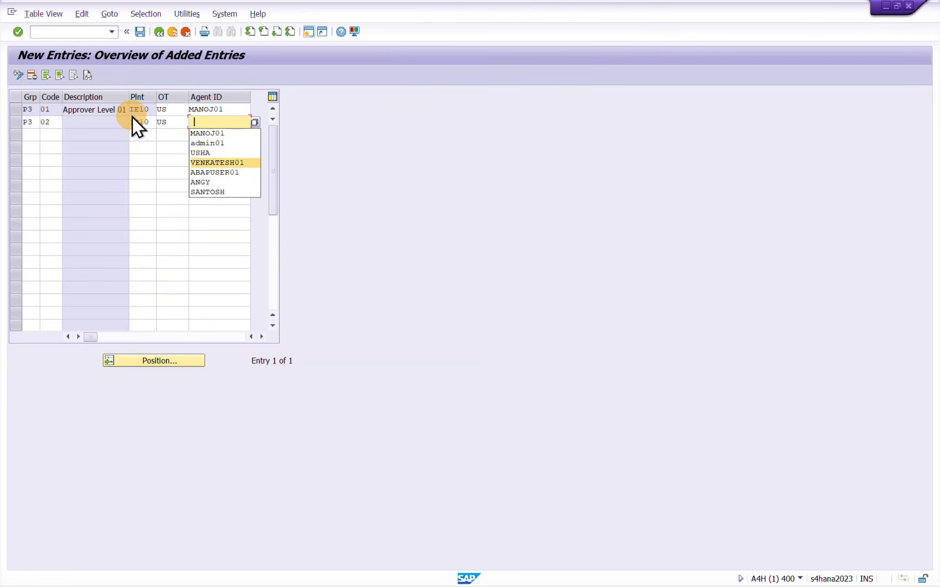
{"action": "key", "text": "Return"}
{"action": "key", "text": "Return"}
Add a third assignment for release group P3, code 03, plant IE10 and object type US
{"action": "type", "text": "P3"}
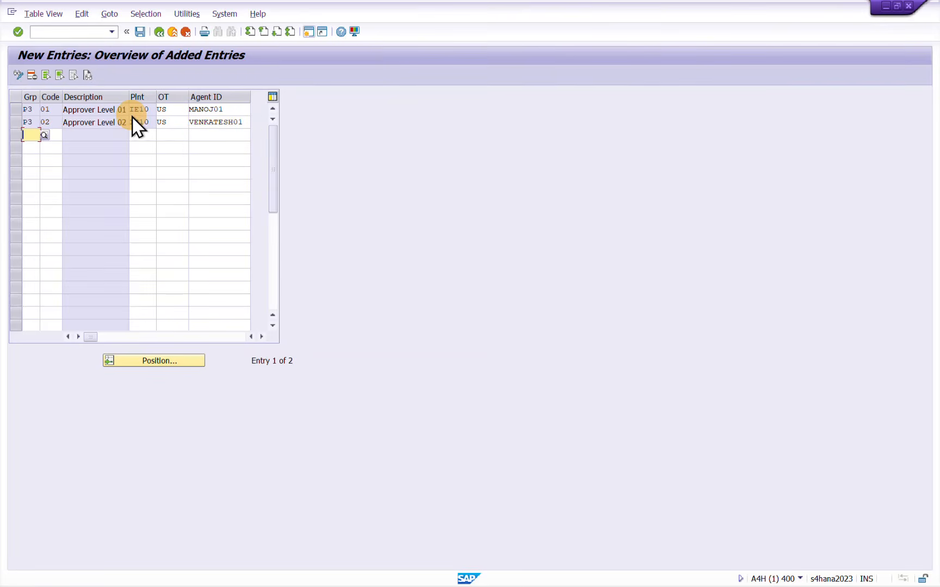
{"action": "key", "text": "Tab"}
{"action": "type", "text": "03"}
{"action": "key", "text": "Tab"}
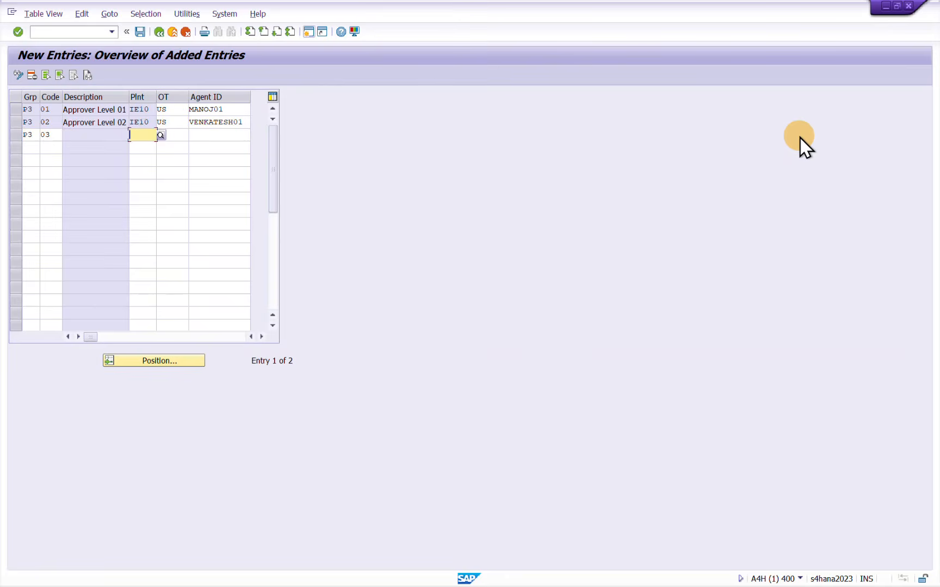
{"action": "type", "text": "IE10"}
{"action": "key", "text": "Tab"}
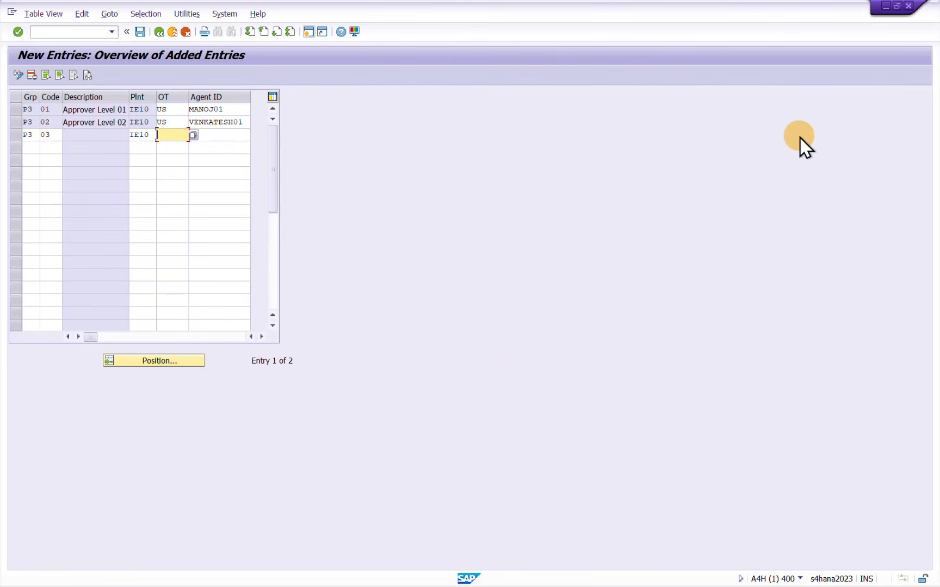
{"action": "key", "text": "Tab"}
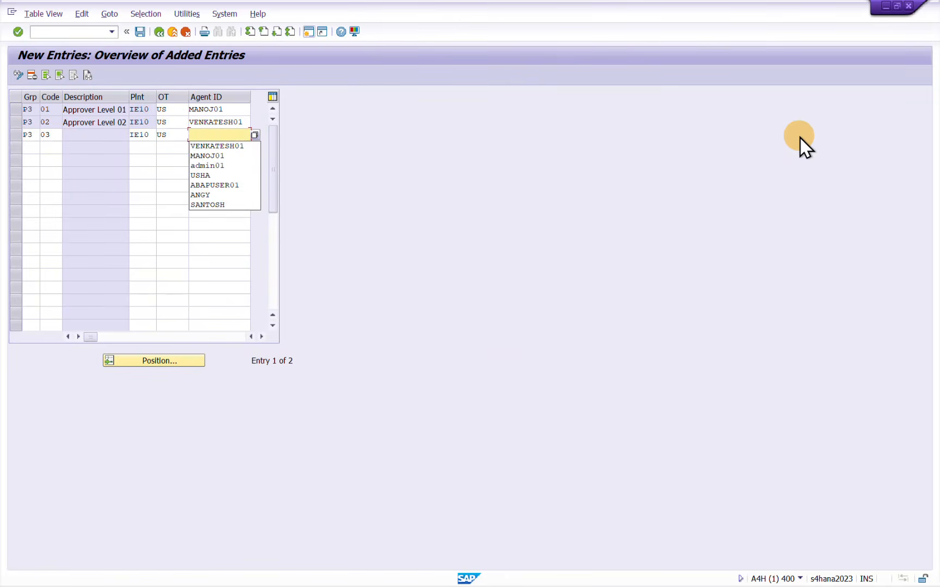
Choose the third approver's user ID as agent of the P3 code 03 assignment and confirm the entry
{"action": "key", "text": "Down"}
{"action": "key", "text": "Down"}
{"action": "key", "text": "Down"}
{"action": "key", "text": "Down"}
{"action": "key", "text": "Down"}
{"action": "key", "text": "Down"}
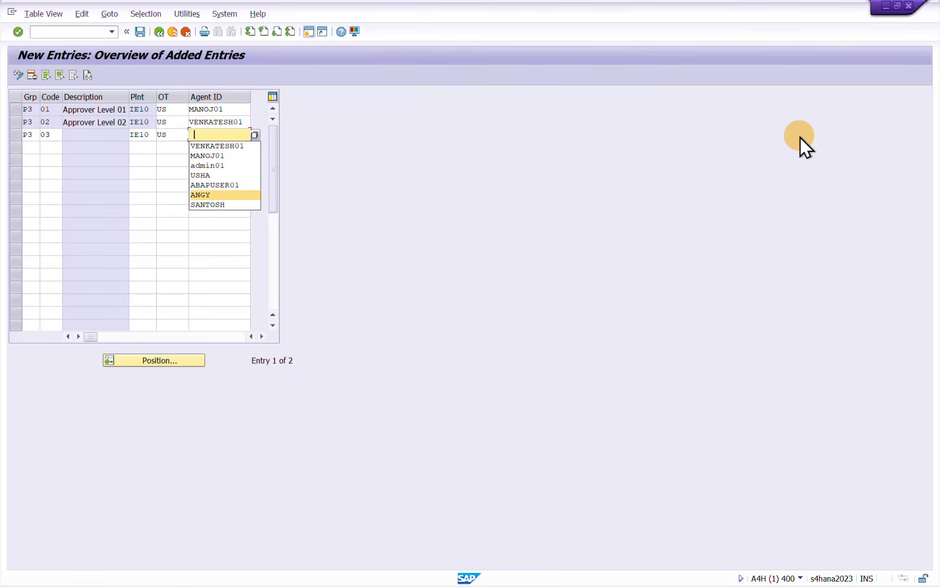
{"action": "key", "text": "Return"}
{"action": "key", "text": "Return"}
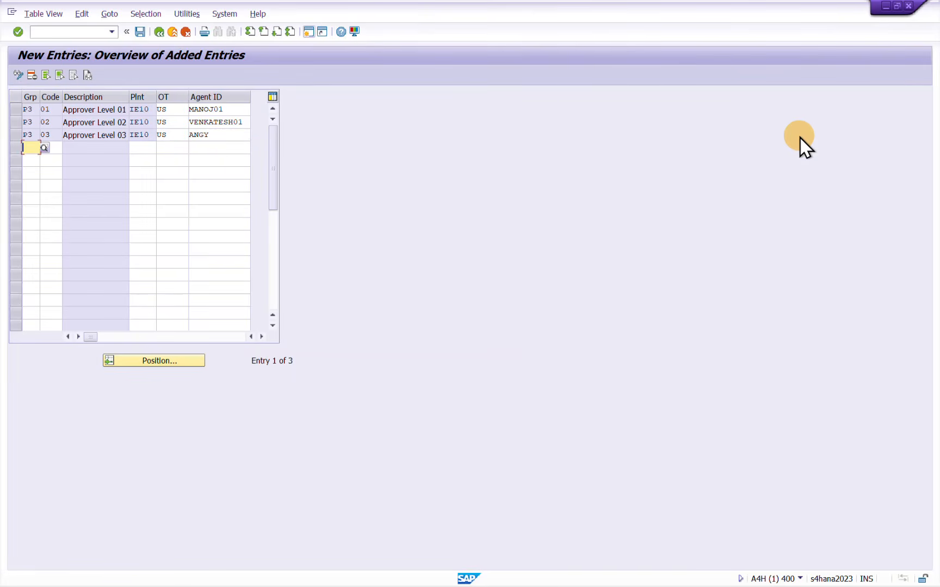
Add a fourth assignment for release group P3, code 04, plant IE10 and object type US
{"action": "type", "text": "P3"}
{"action": "key", "text": "Tab"}
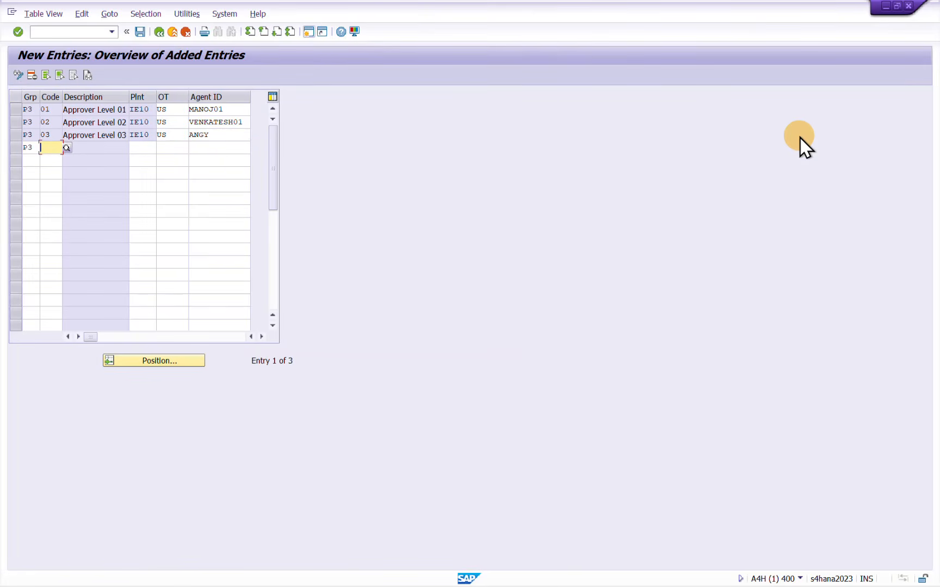
{"action": "type", "text": "04"}
{"action": "key", "text": "Tab"}
{"action": "type", "text": "IE10"}
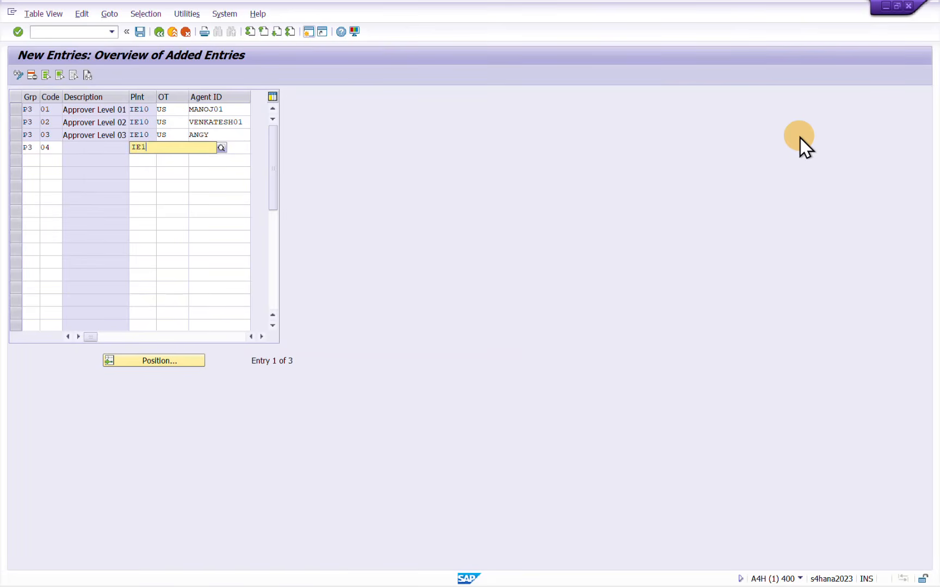
{"action": "key", "text": "Tab"}
{"action": "type", "text": "US"}
{"action": "key", "text": "Tab"}
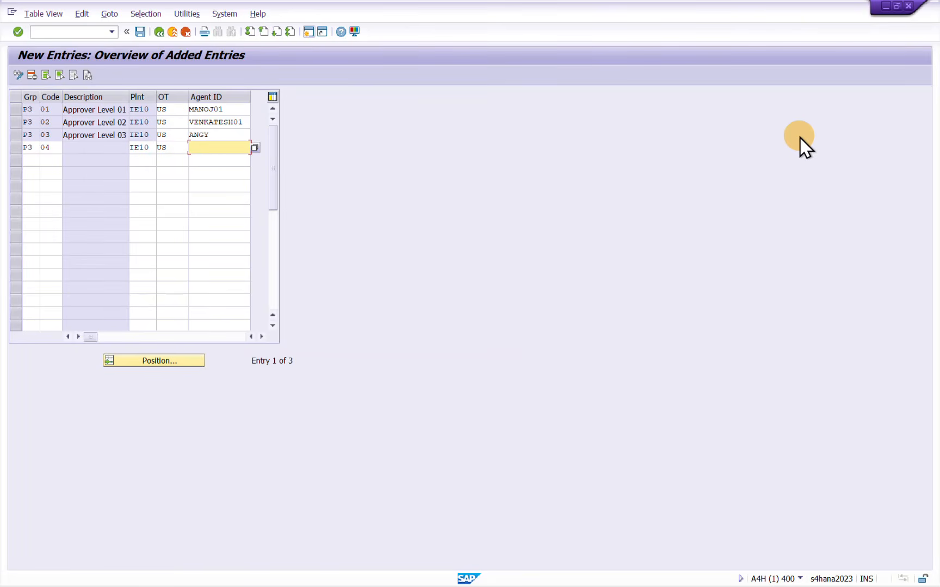
Set the agent of the P3 code 04 assignment to ADMIN01 and confirm the entry
{"action": "type", "text": "A"}
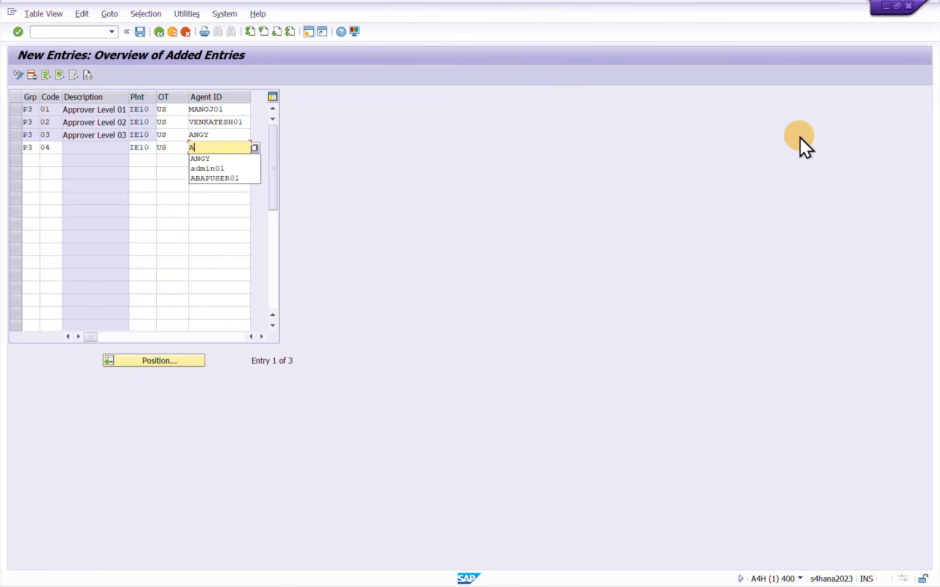
{"action": "key", "text": "Down"}
{"action": "key", "text": "Down"}
{"action": "key", "text": "Return"}
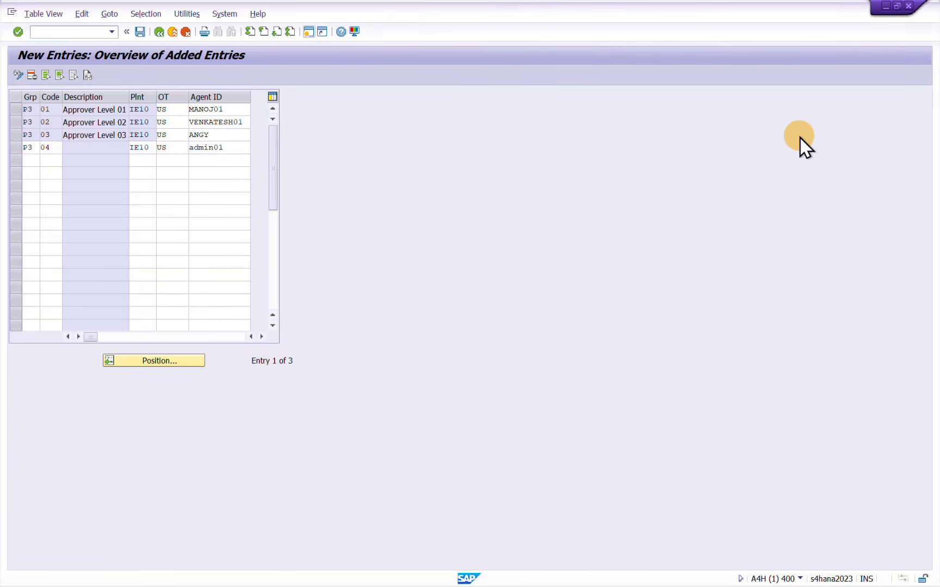
{"action": "key", "text": "Return"}
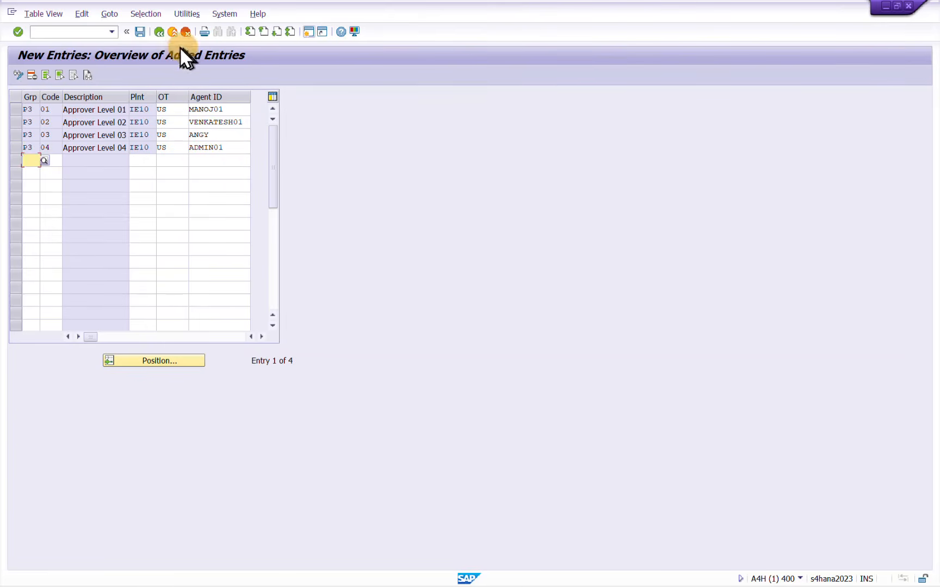
Save the new role assignments to the proposed customizing request and return to the list of activities
{"action": "left_click", "coordinate": [143, 32]}
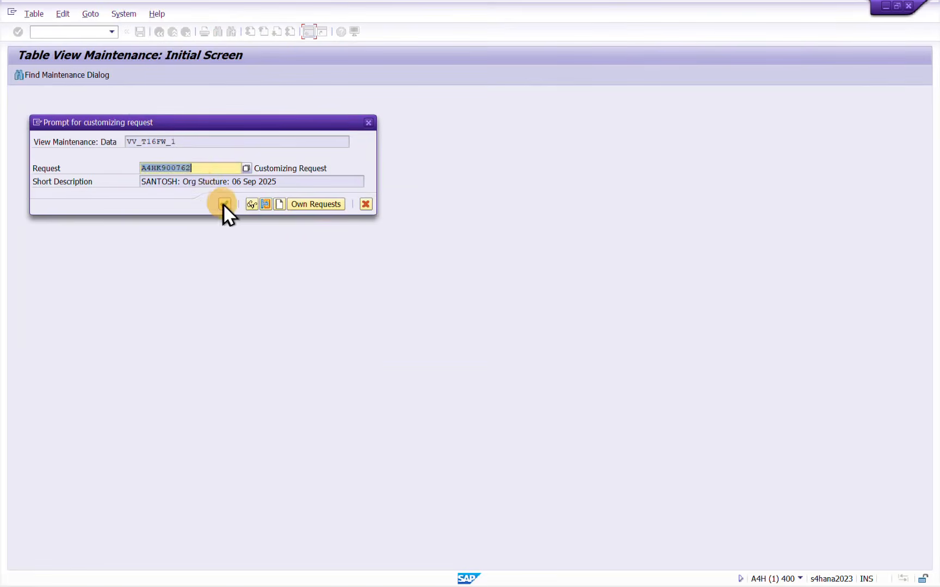
{"action": "left_click", "coordinate": [224, 204]}
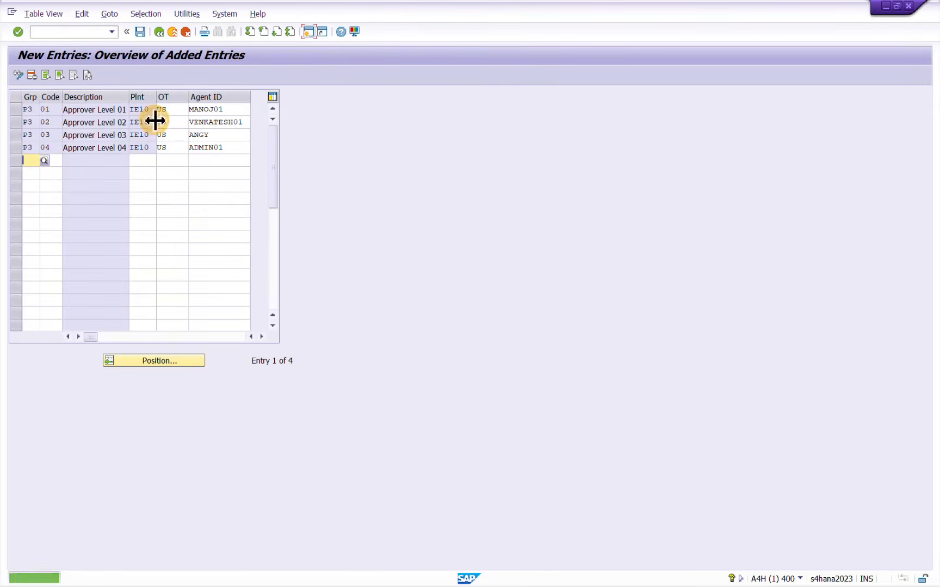
{"action": "left_click", "coordinate": [161, 31]}
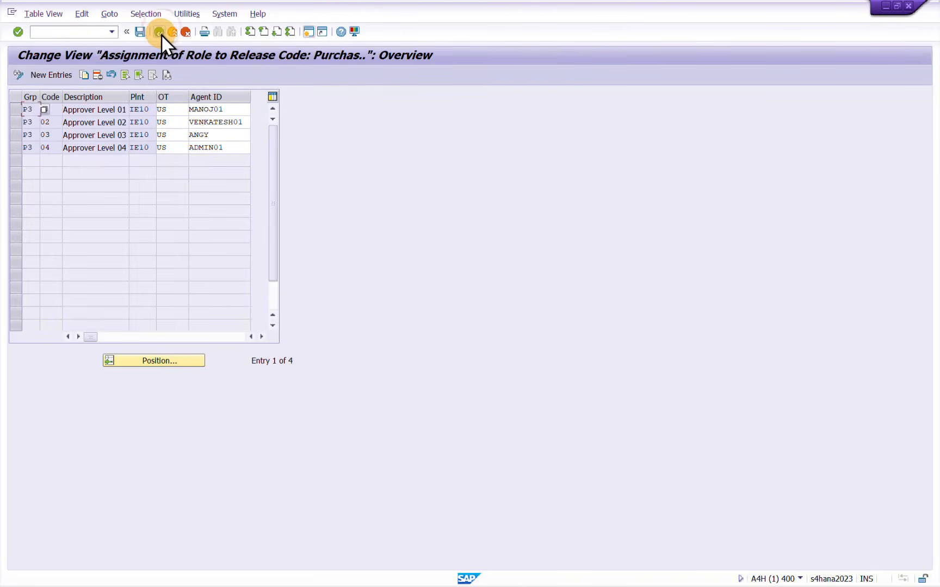
{"action": "left_click", "coordinate": [159, 33]}
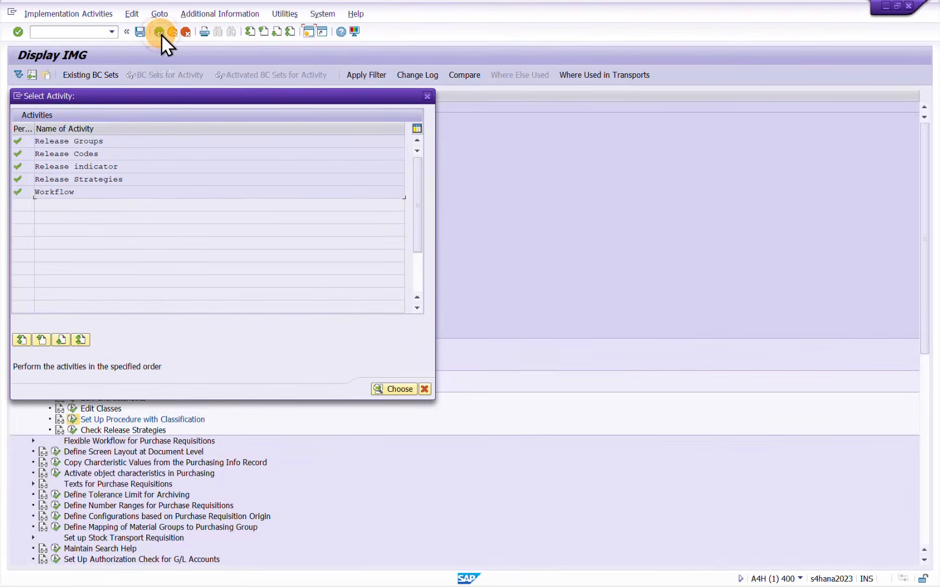
Open the Release Codes activity and examine the possible workflow role resolution values for group P3, code 01
{"action": "left_click", "coordinate": [67, 141]}
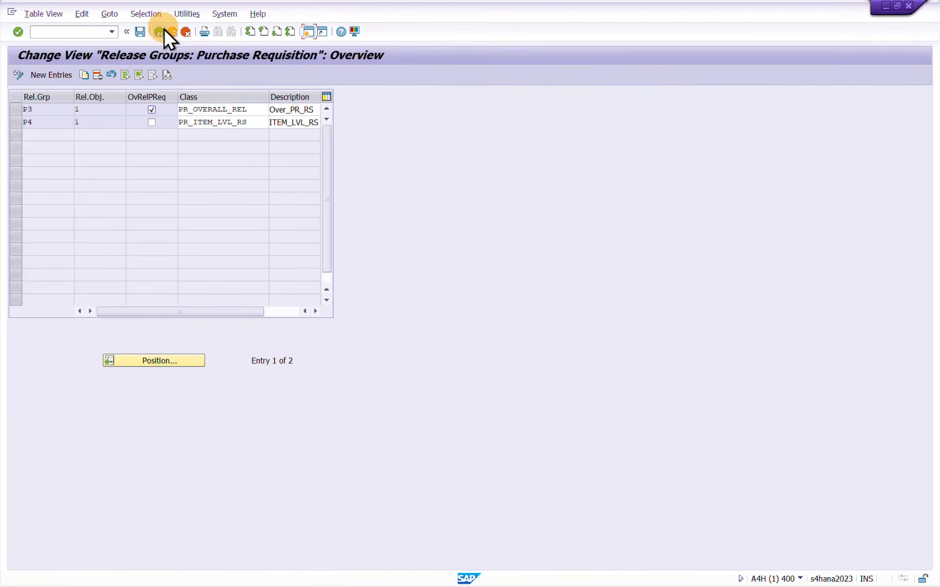
{"action": "left_click", "coordinate": [163, 30]}
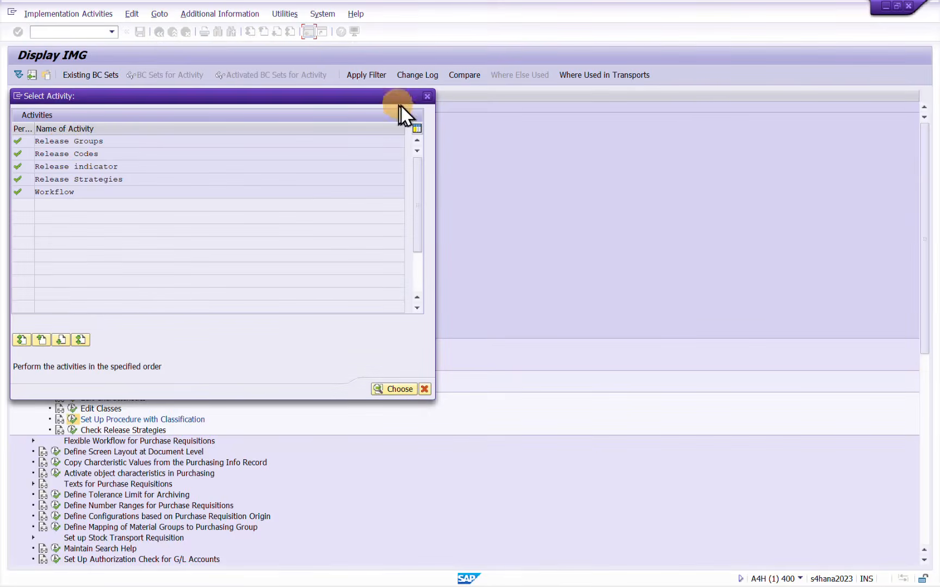
{"action": "double_click", "coordinate": [60, 155]}
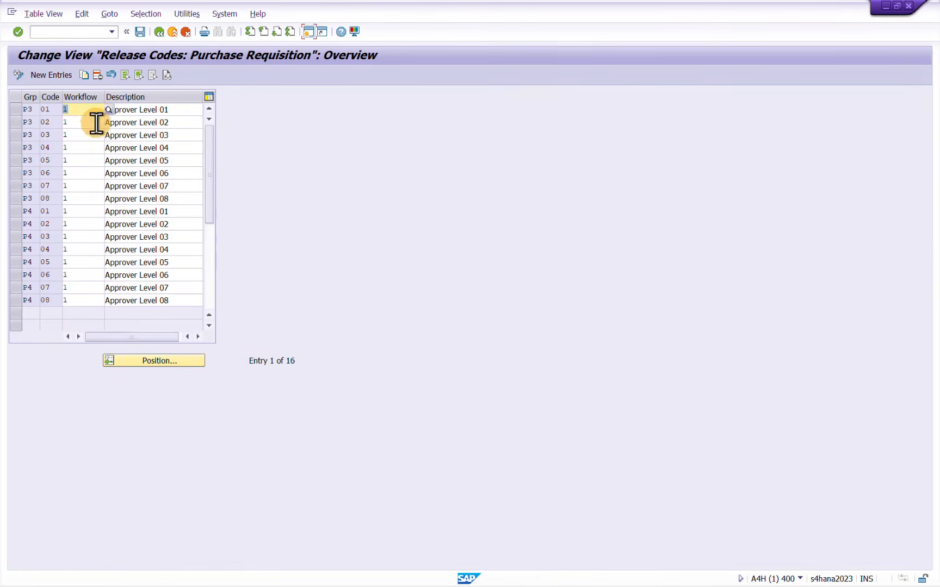
{"action": "left_click", "coordinate": [109, 111]}
{"action": "key", "text": "F4"}
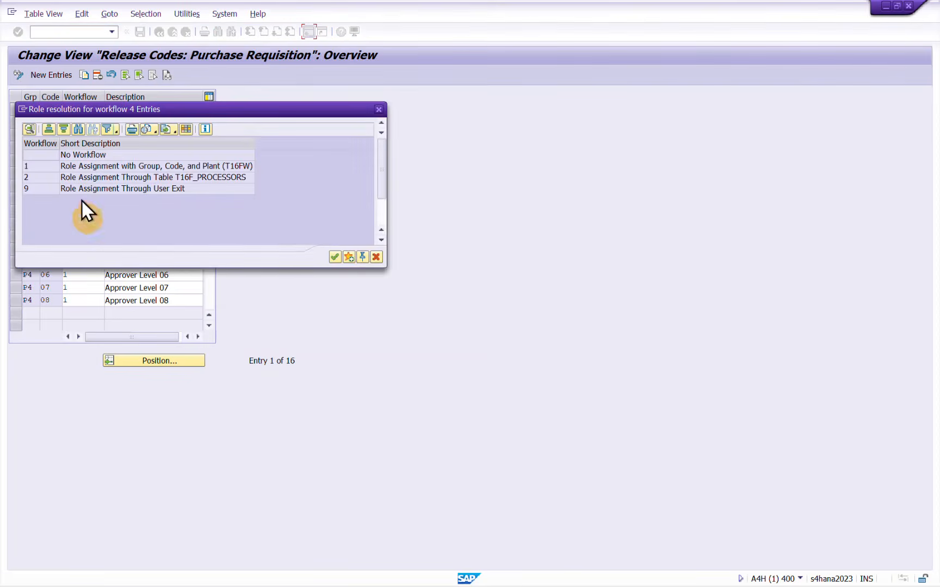
{"action": "left_click", "coordinate": [374, 257]}
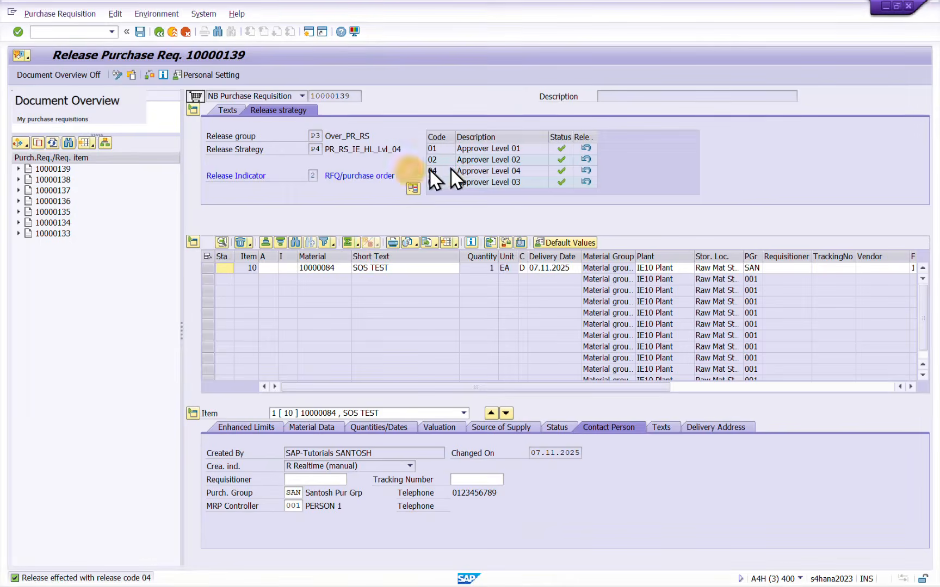
Exit the purchase requisition release without saving the document and start transaction ME53N
{"action": "left_click", "coordinate": [132, 75]}
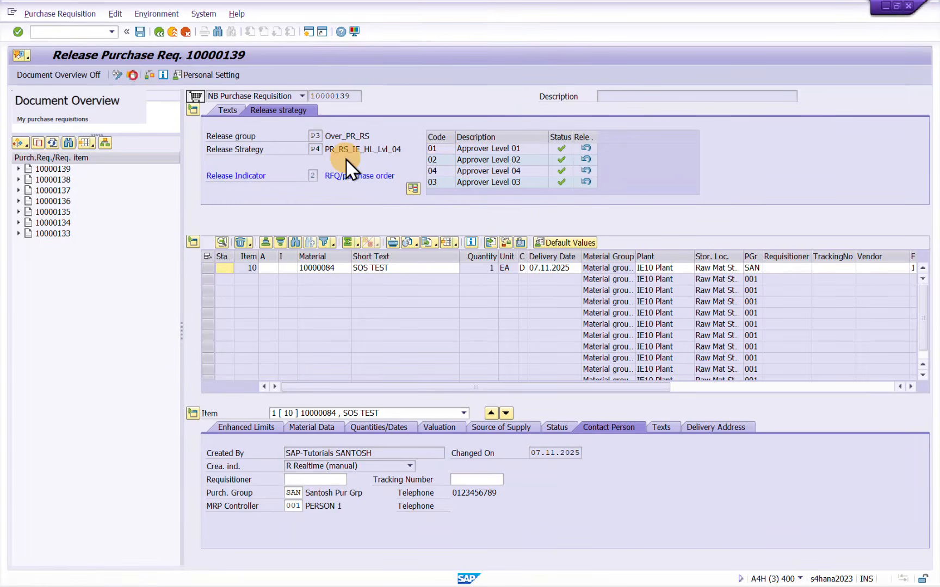
{"action": "key", "text": "Return"}
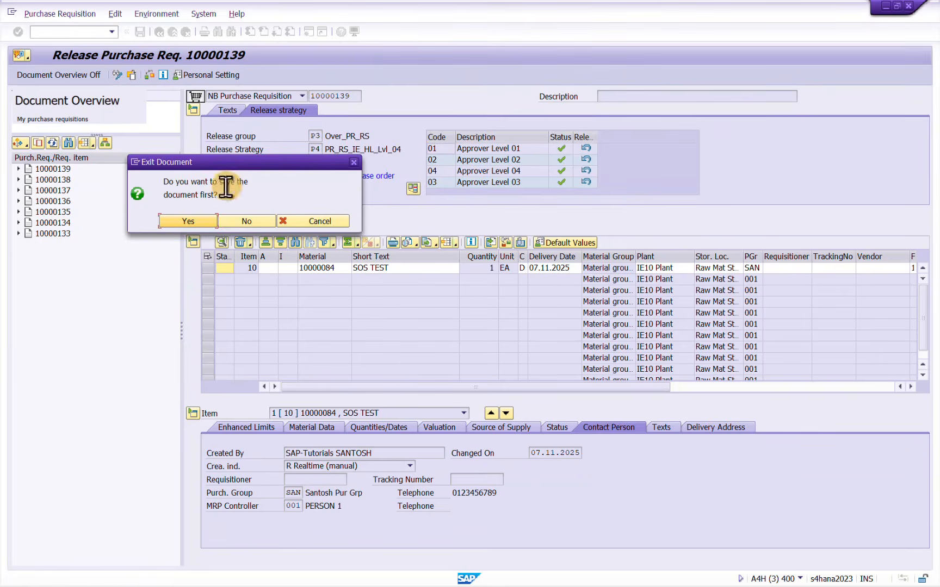
{"action": "left_click", "coordinate": [241, 223]}
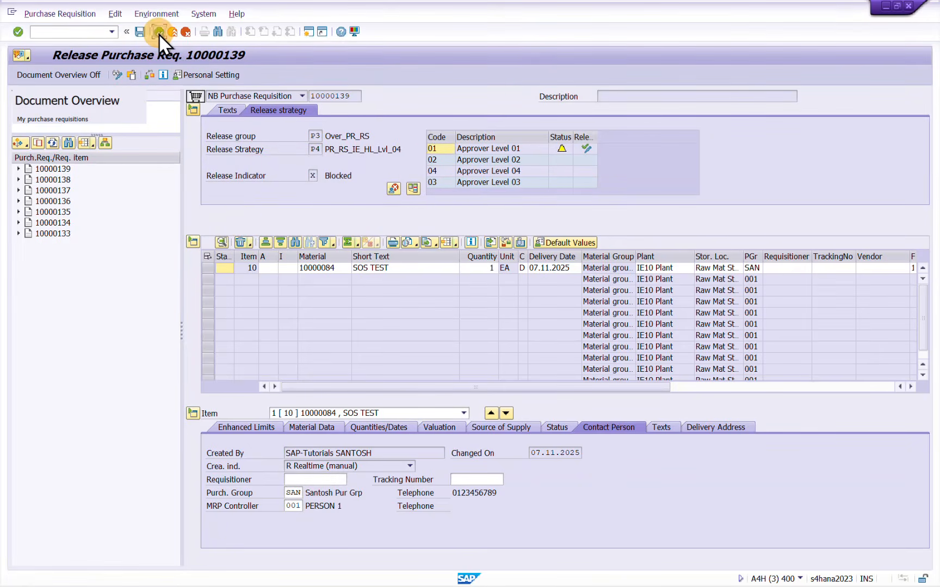
{"action": "left_click", "coordinate": [158, 32]}
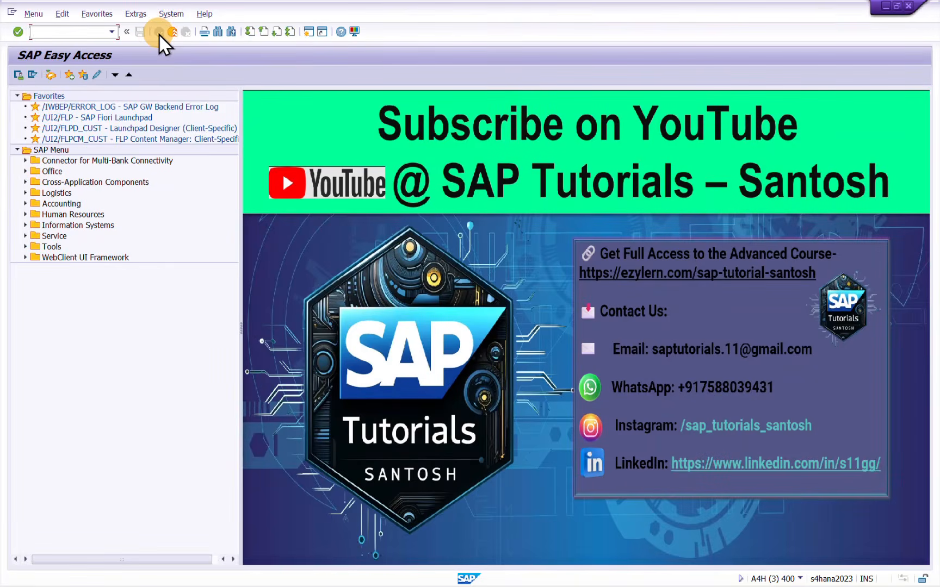
{"action": "type", "text": "ME53N"}
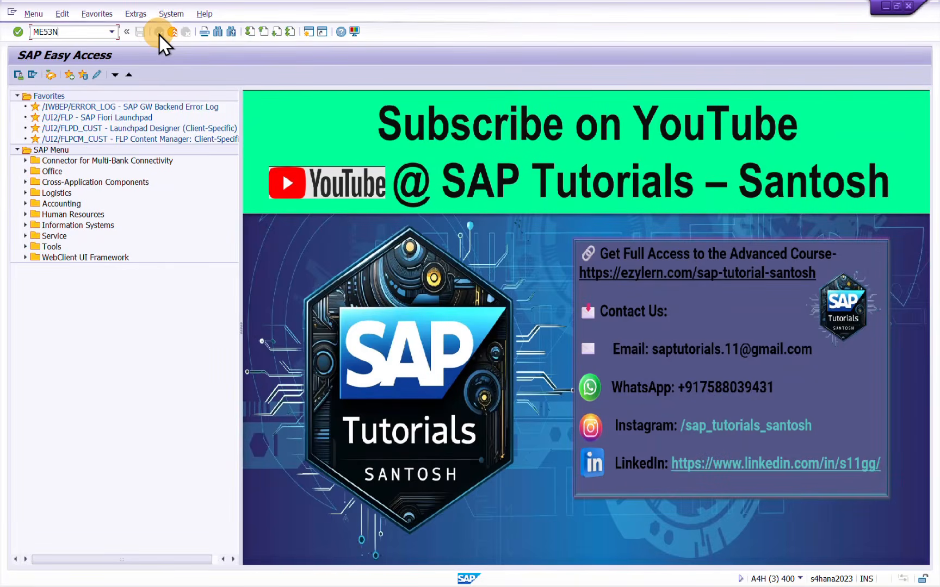
{"action": "key", "text": "Return"}
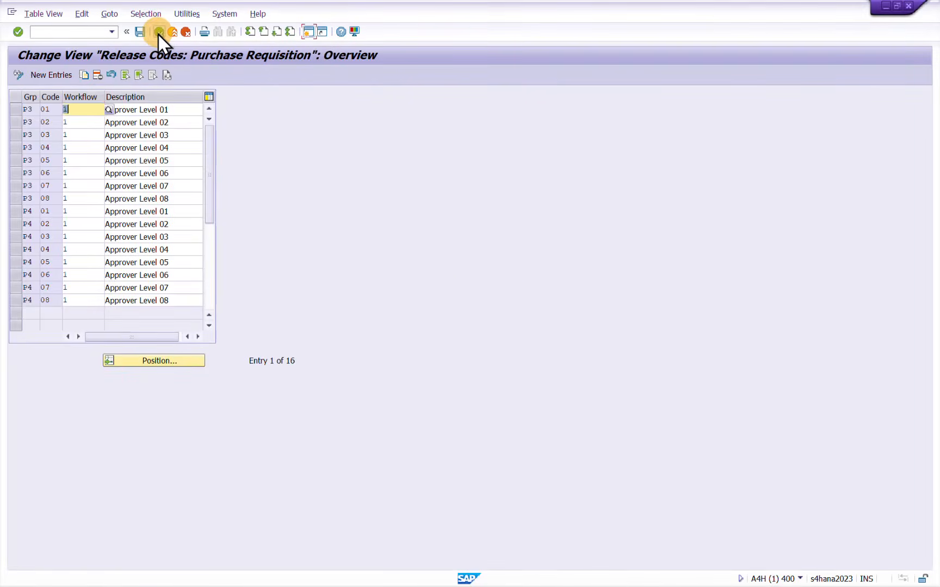
Review the agents assigned to the P3 release codes in the Workflow activity and close the activity selection
{"action": "left_click", "coordinate": [158, 32]}
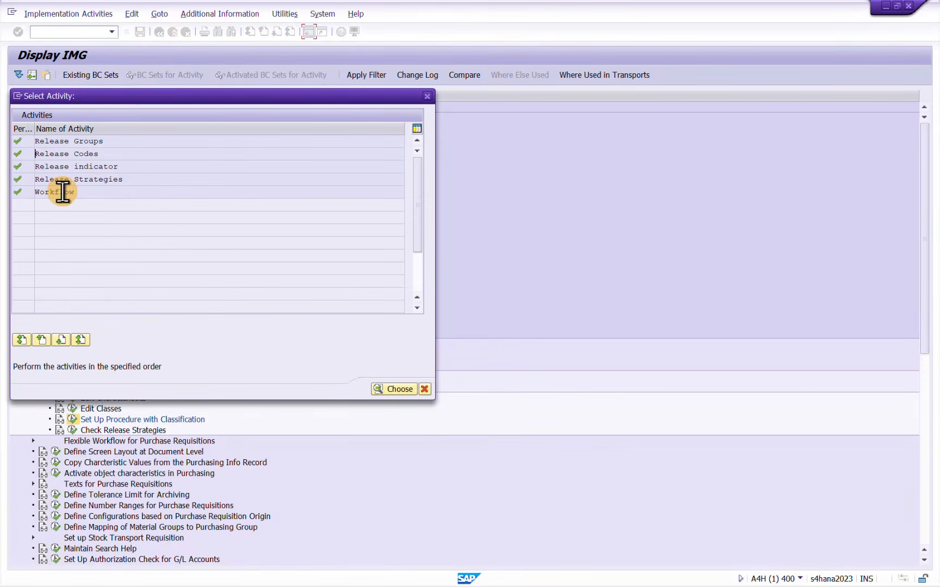
{"action": "double_click", "coordinate": [63, 193]}
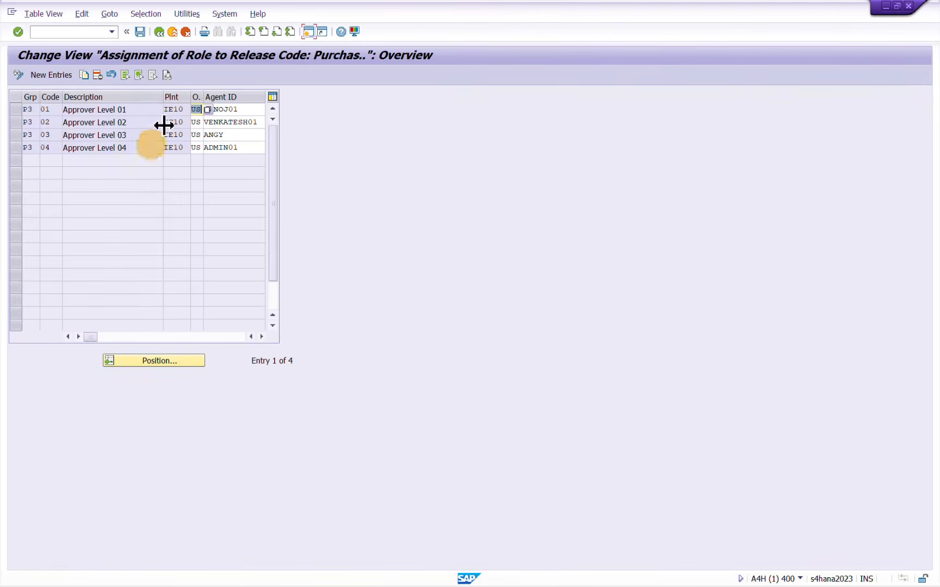
{"action": "left_click", "coordinate": [179, 109]}
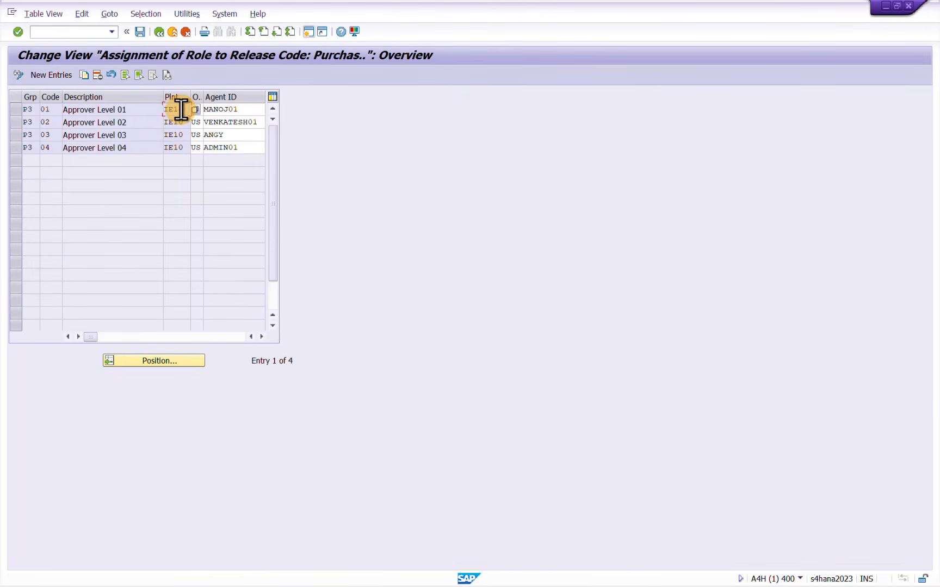
{"action": "left_click", "coordinate": [248, 122]}
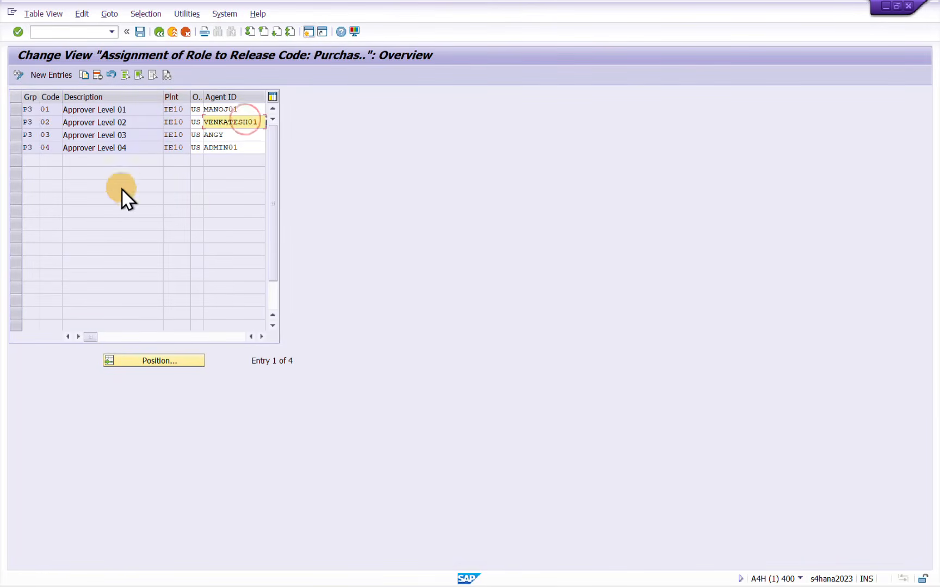
{"action": "left_click", "coordinate": [157, 33]}
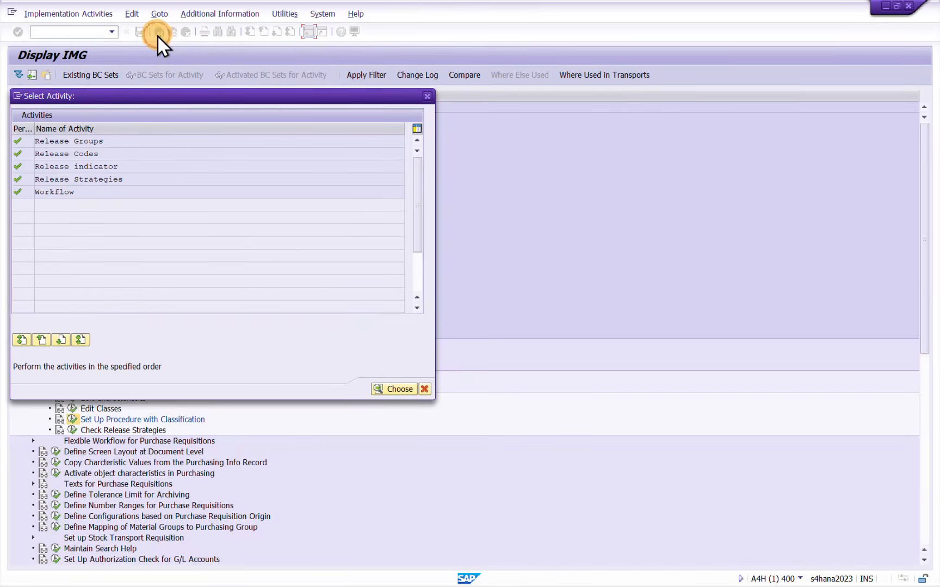
{"action": "left_click", "coordinate": [428, 96]}
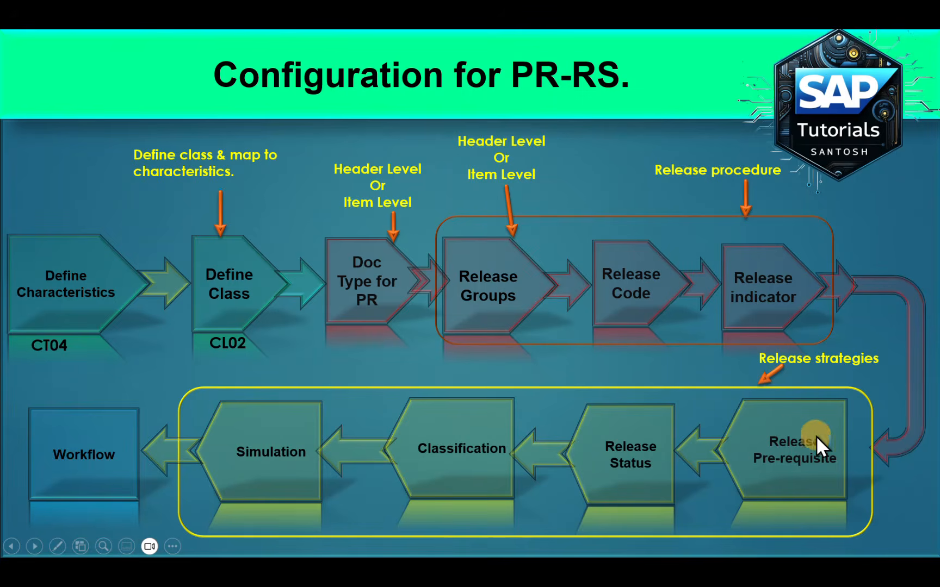
Switch to SAP and review the characteristics assigned to the release class PR_ITEM_LVL_RS in Edit Classes
{"action": "key", "text": "alt+Tab"}
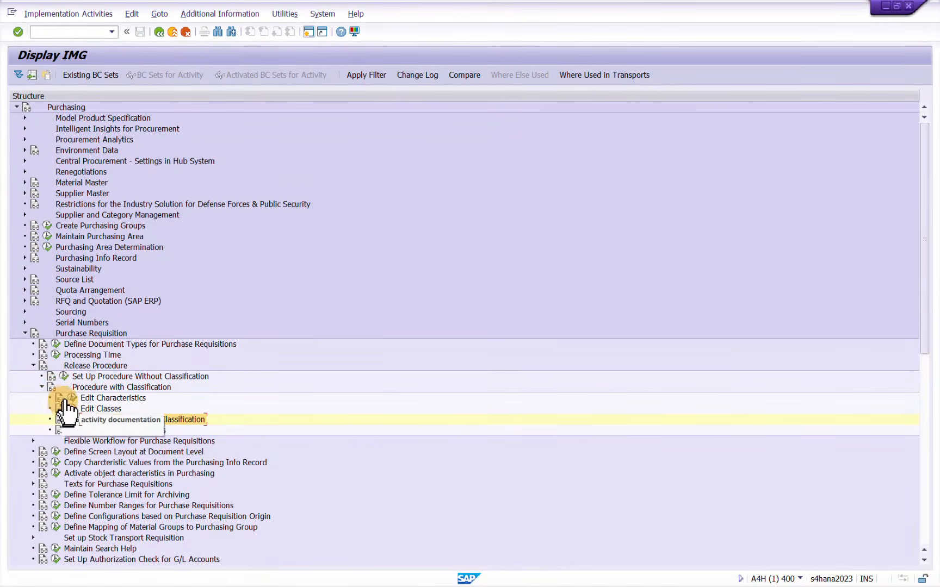
{"action": "left_click", "coordinate": [70, 408]}
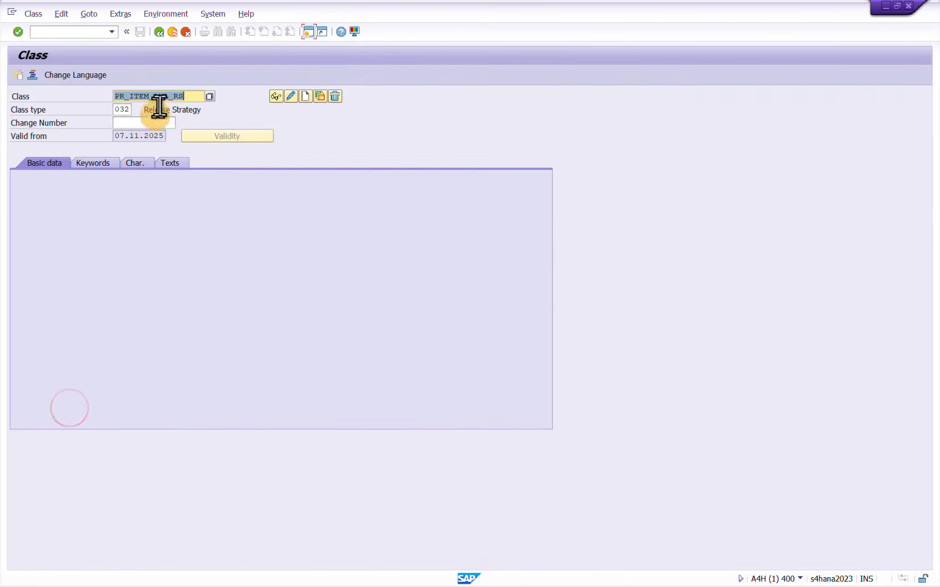
{"action": "left_click", "coordinate": [195, 103]}
{"action": "left_click", "coordinate": [145, 163]}
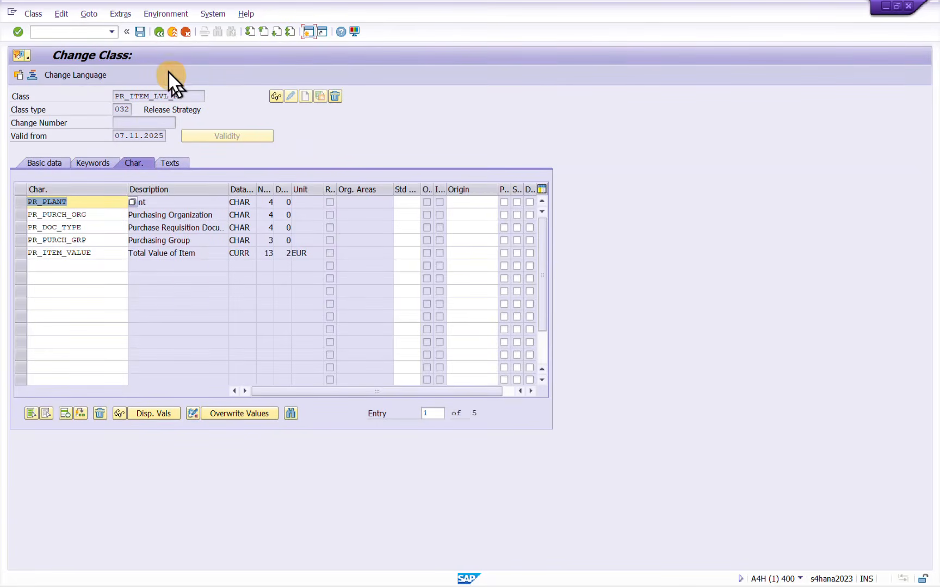
{"action": "left_click", "coordinate": [160, 32]}
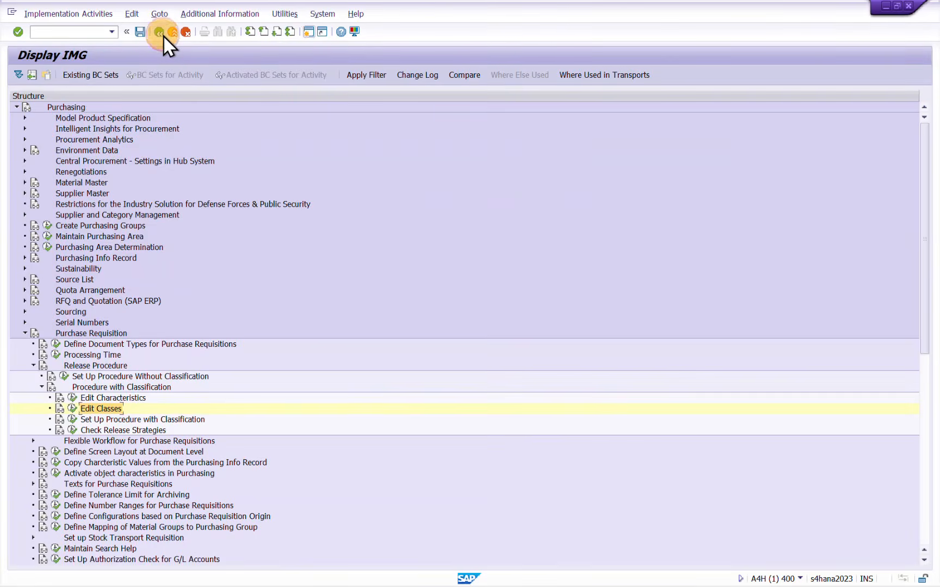
Review release group P4 in the Release Groups activity of Set Up Procedure with Classification
{"action": "left_click", "coordinate": [72, 420]}
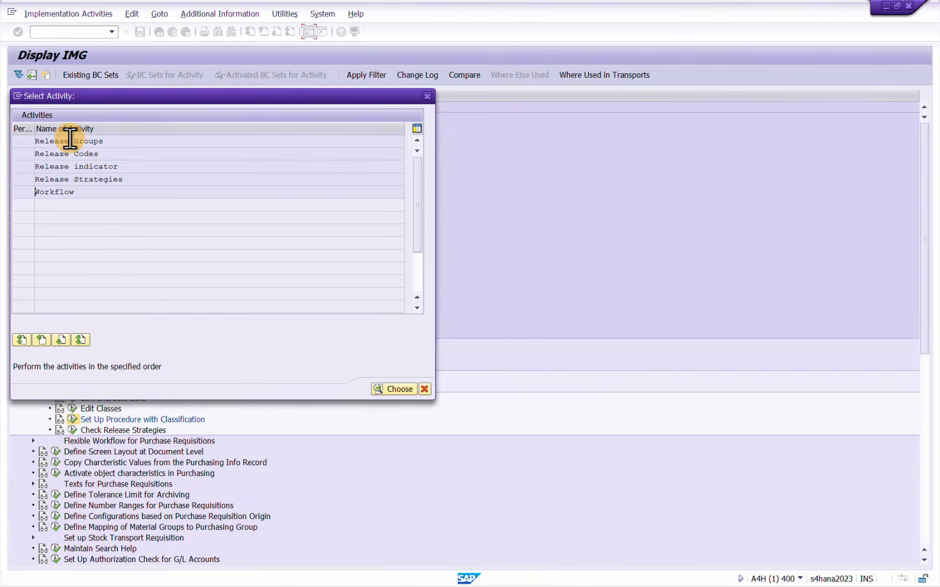
{"action": "double_click", "coordinate": [71, 139]}
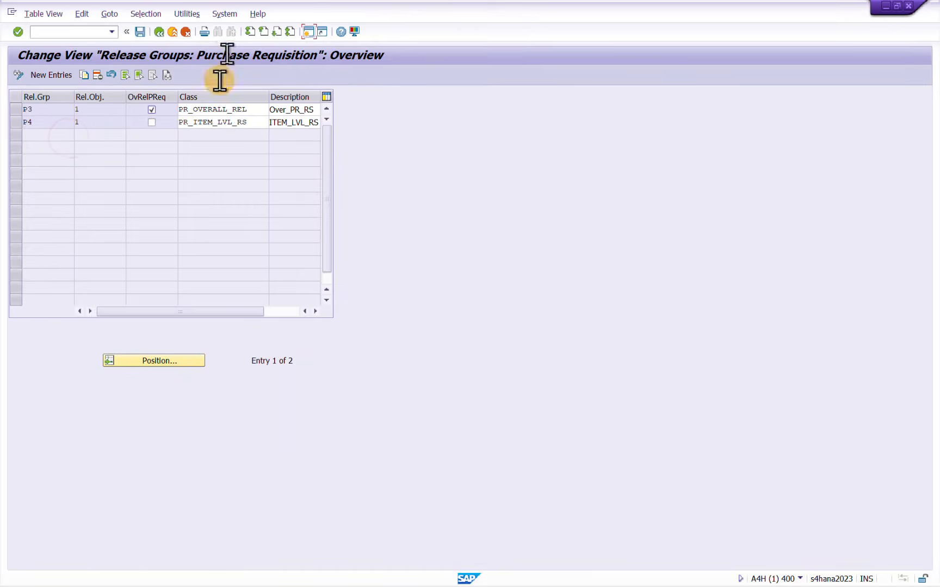
{"action": "left_click", "coordinate": [15, 124]}
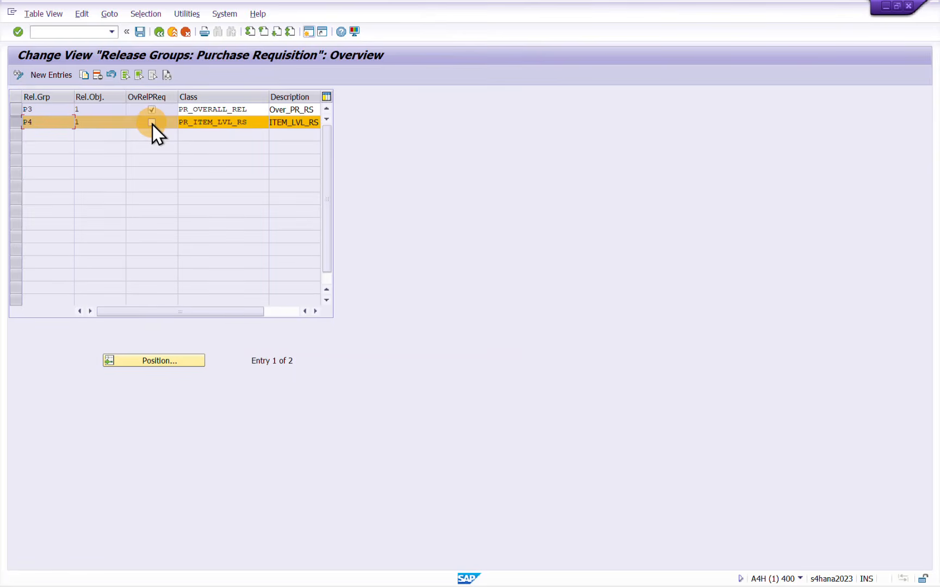
{"action": "left_click", "coordinate": [161, 32]}
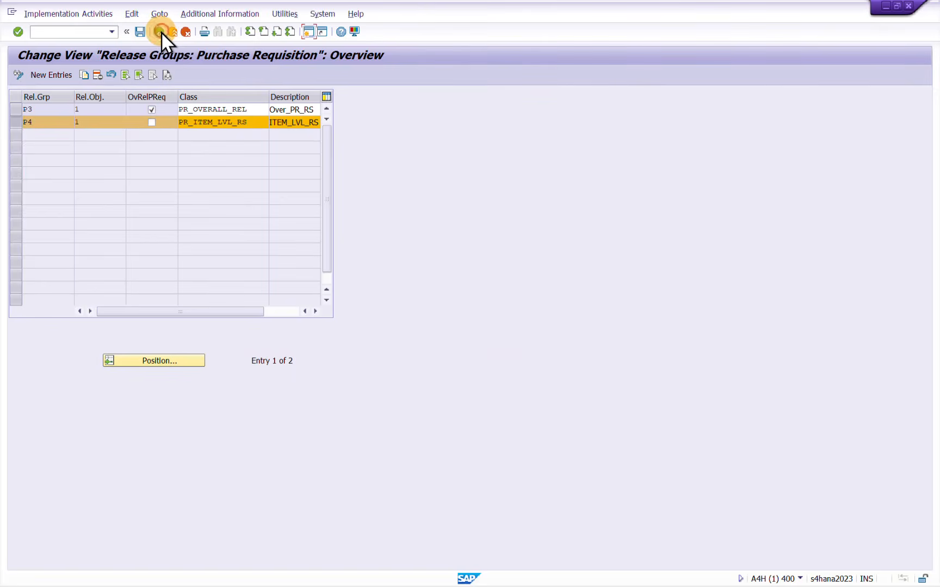
Review the release codes of group P4 in the Release Codes activity and return to the activity selection
{"action": "left_click", "coordinate": [88, 155]}
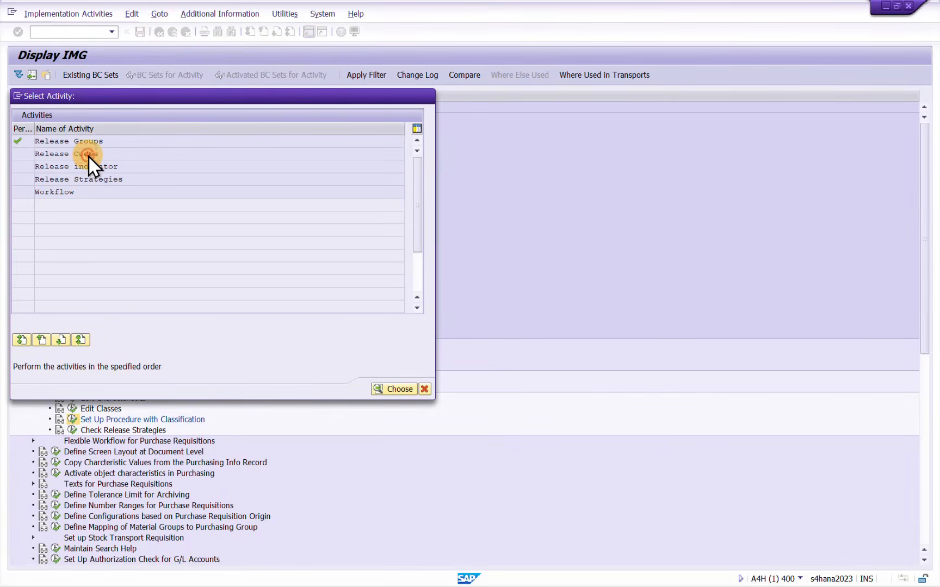
{"action": "double_click", "coordinate": [88, 155]}
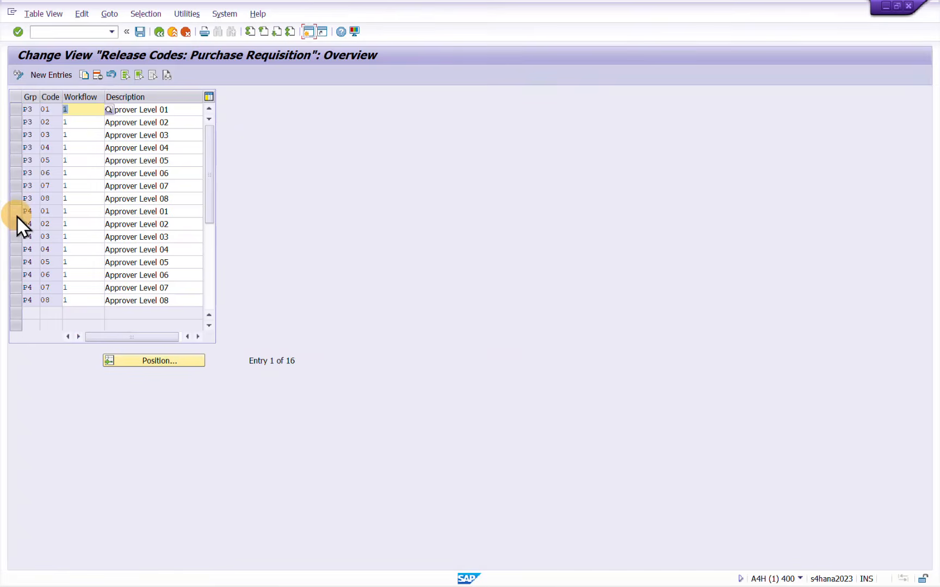
{"action": "left_click", "coordinate": [16, 212]}
{"action": "left_click", "coordinate": [13, 225], "text": "shift"}
{"action": "left_click", "coordinate": [13, 235], "text": "shift"}
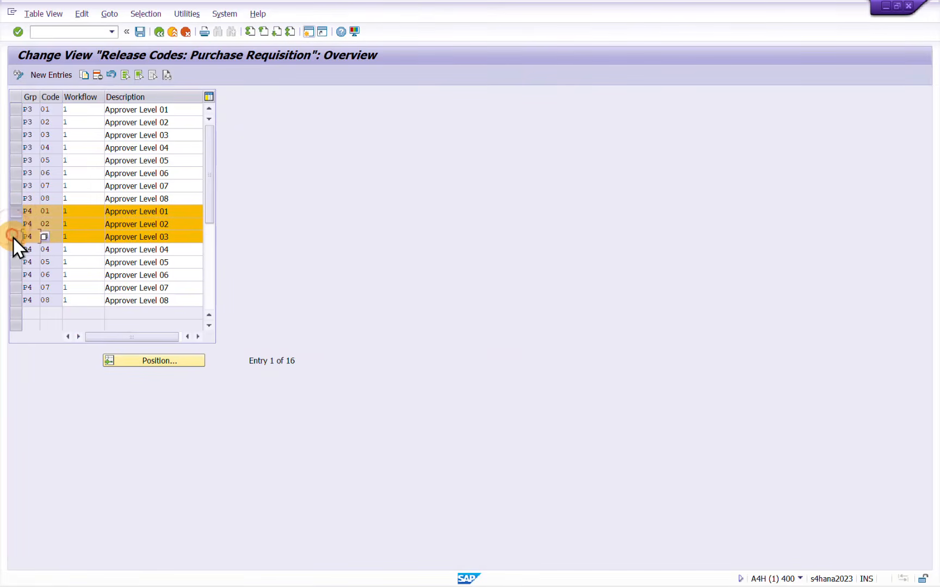
{"action": "left_click", "coordinate": [160, 33]}
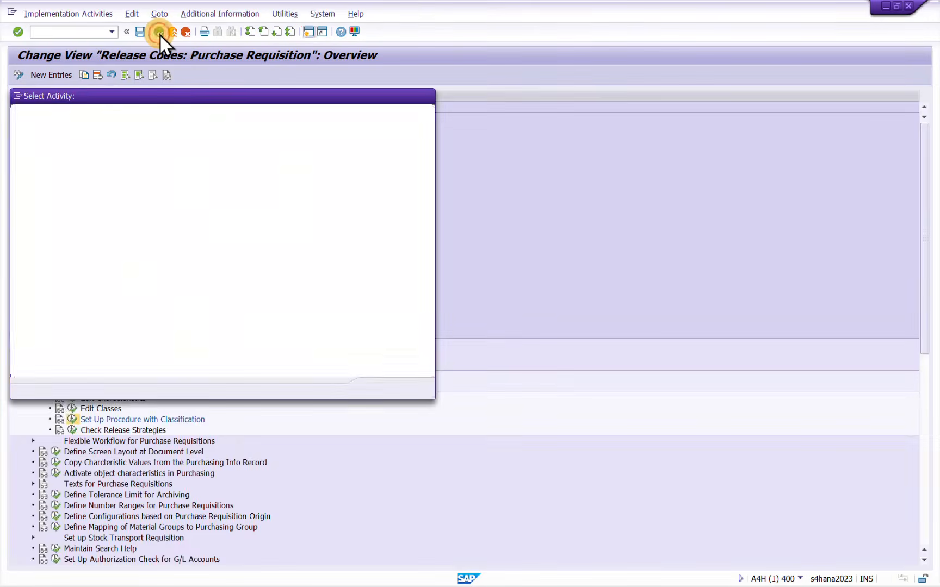
Look through the Release indicator activity and return to the activity selection
{"action": "left_click", "coordinate": [88, 168]}
{"action": "double_click", "coordinate": [89, 170]}
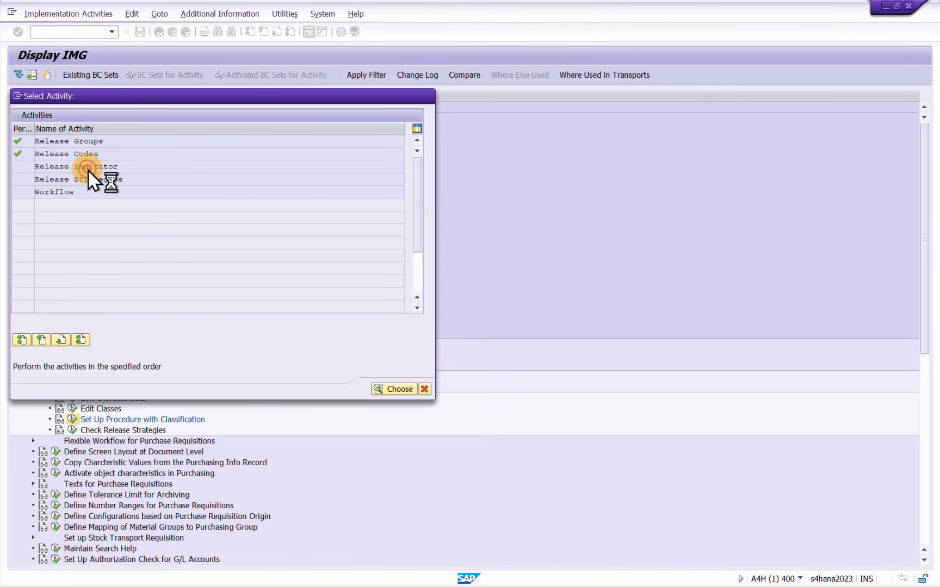
{"action": "left_click", "coordinate": [159, 33]}
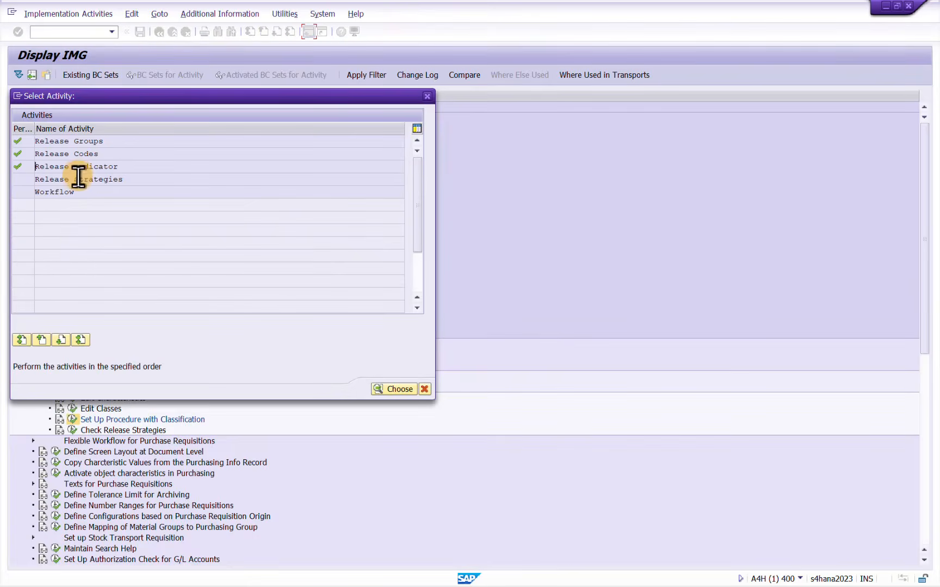
Create a new entry in Release Strategies with release group P4 and release strategy Q1
{"action": "double_click", "coordinate": [79, 178]}
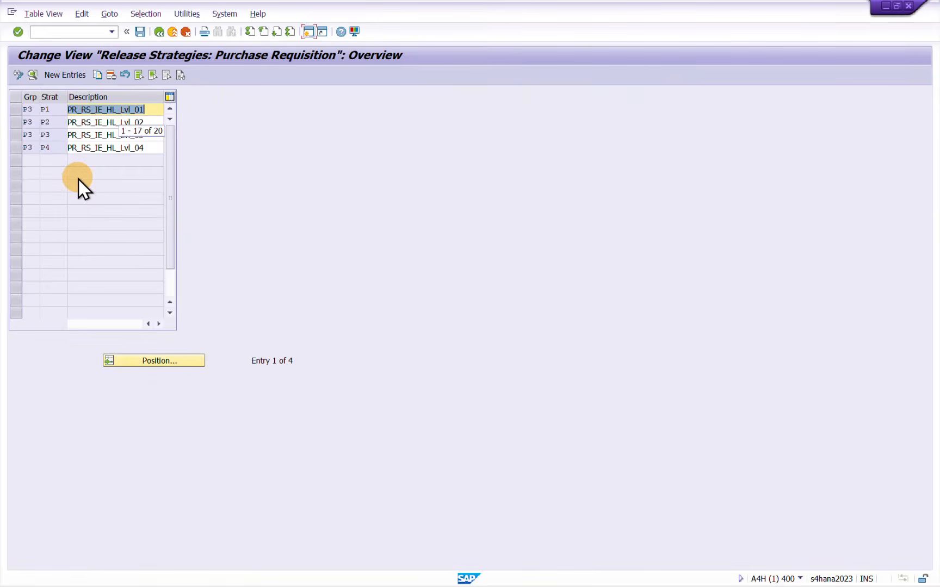
{"action": "left_click", "coordinate": [67, 76]}
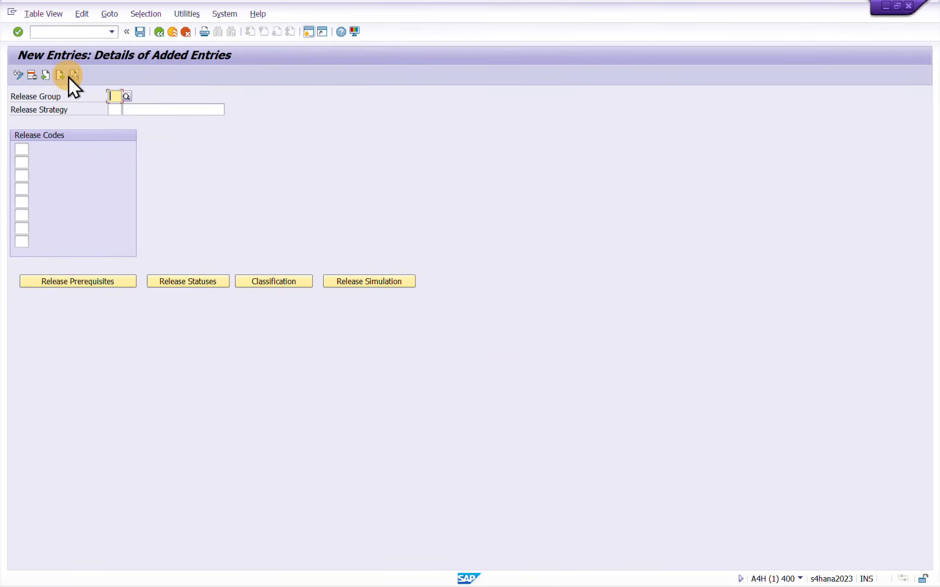
{"action": "type", "text": "P4"}
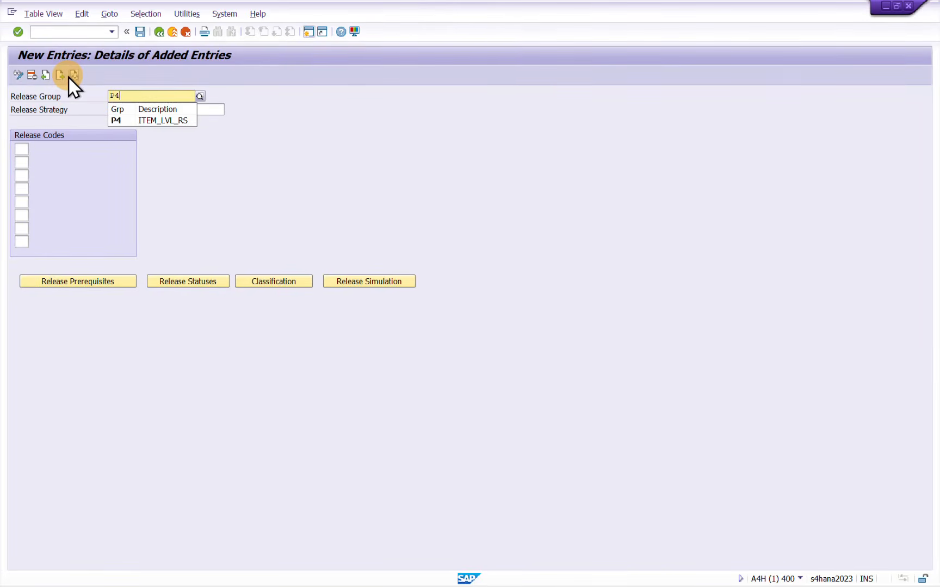
{"action": "left_click", "coordinate": [116, 119]}
{"action": "left_click", "coordinate": [114, 109]}
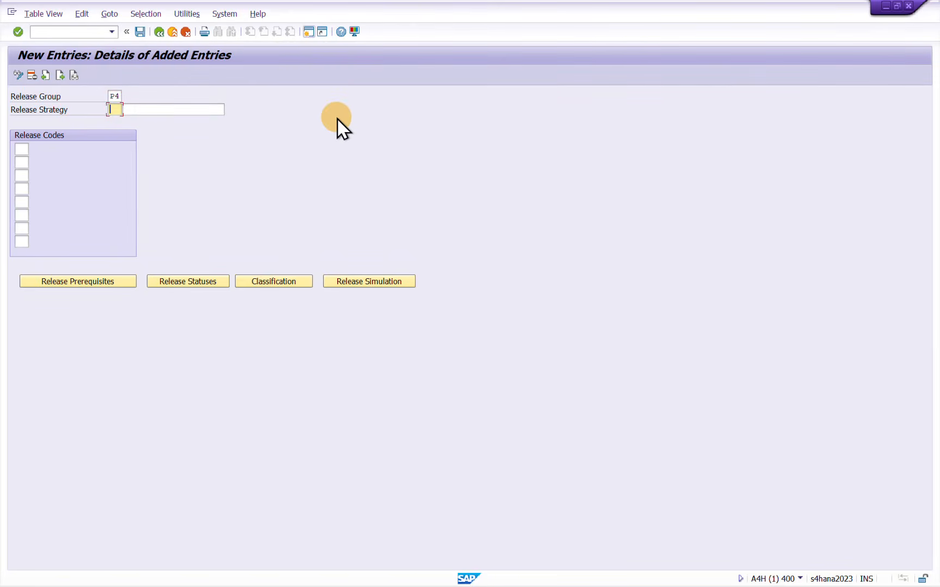
{"action": "key", "text": "Tab"}
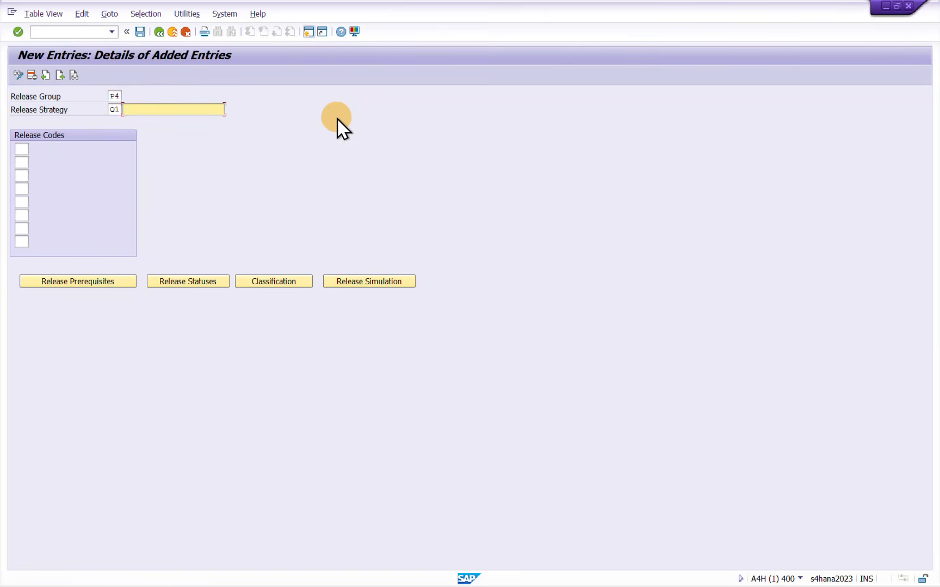
Enter PR_RS_IE_IL_Lvl_01 as the description of release strategy Q1
{"action": "key", "text": "Down"}
{"action": "key", "text": "Return"}
{"action": "key", "text": "Left"}
{"action": "key", "text": "Left"}
{"action": "key", "text": "Left"}
{"action": "key", "text": "Left"}
{"action": "key", "text": "BackSpace"}
{"action": "type", "text": "I"}
{"action": "key", "text": "Right"}
{"action": "key", "text": "Right"}
{"action": "key", "text": "Right"}
{"action": "key", "text": "Right"}
{"action": "key", "text": "Right"}
{"action": "key", "text": "Right"}
{"action": "key", "text": "Right"}
{"action": "key", "text": "Left"}
{"action": "key", "text": "Delete"}
{"action": "type", "text": "1"}
{"action": "key", "text": "Return"}
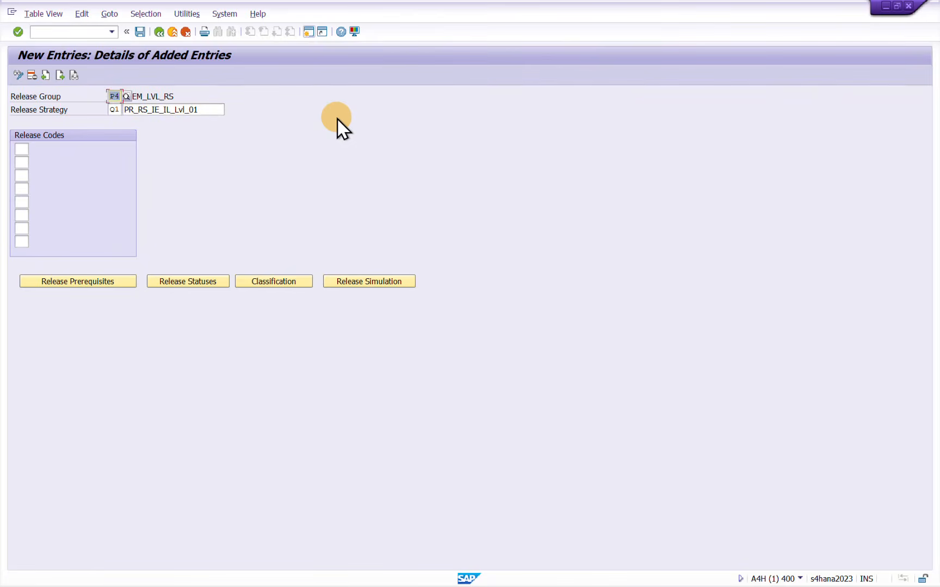
Assign release code 01 to strategy Q1 and accept its release prerequisites and release statuses
{"action": "left_click", "coordinate": [21, 149]}
{"action": "type", "text": "01"}
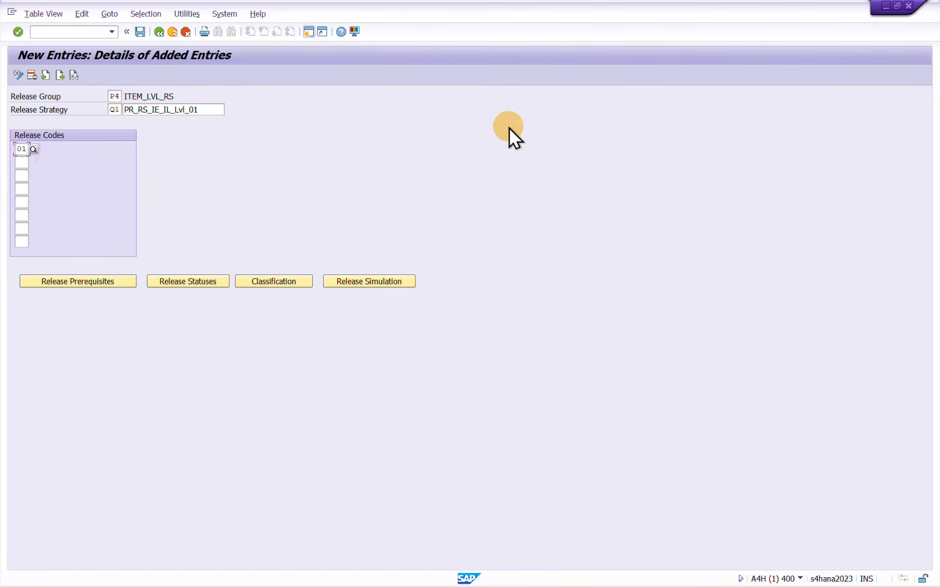
{"action": "key", "text": "Return"}
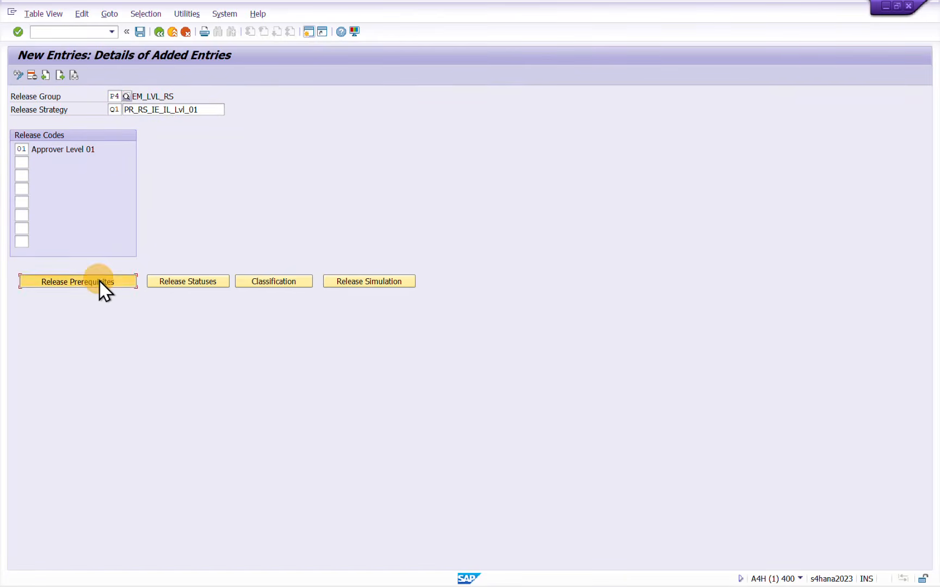
{"action": "left_click", "coordinate": [100, 281]}
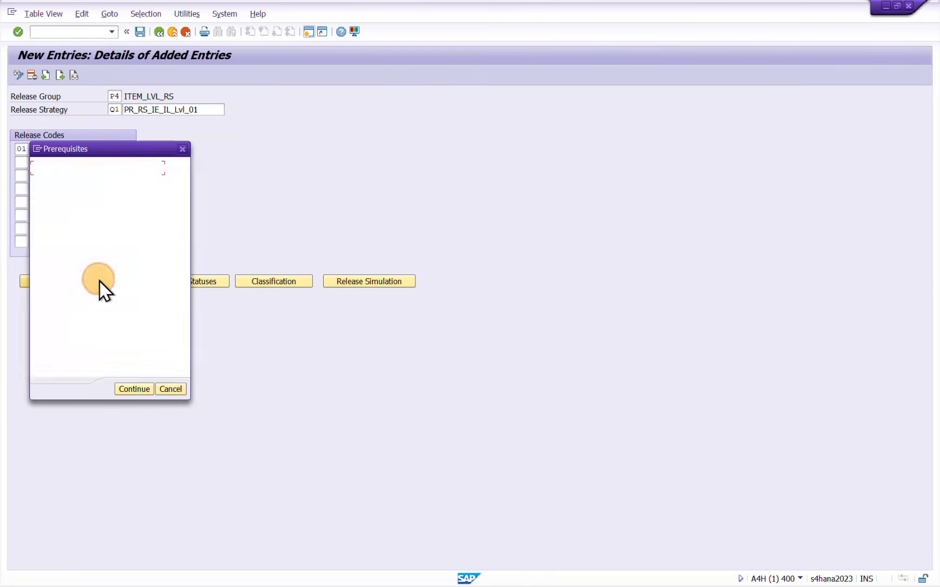
{"action": "left_click", "coordinate": [134, 388]}
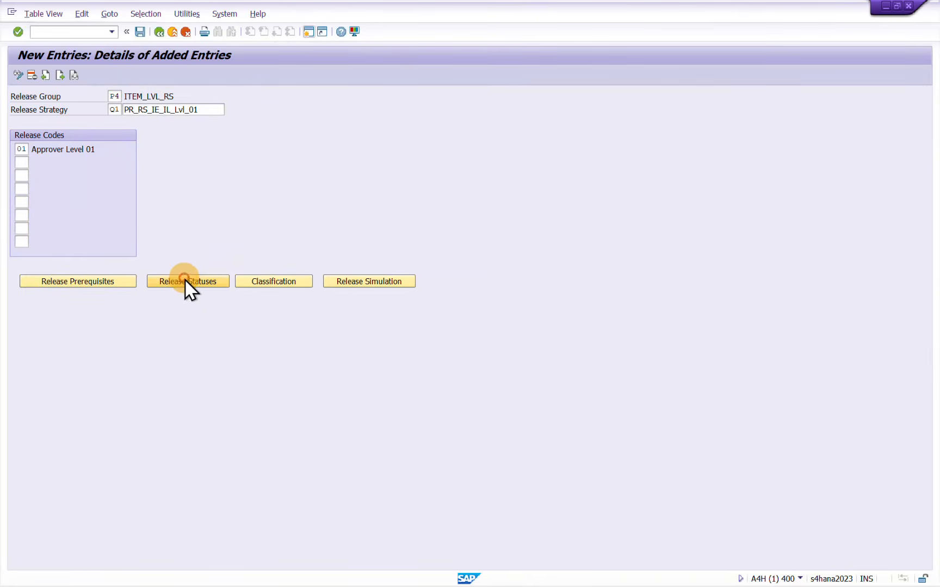
{"action": "left_click", "coordinate": [185, 281]}
{"action": "left_click", "coordinate": [351, 203]}
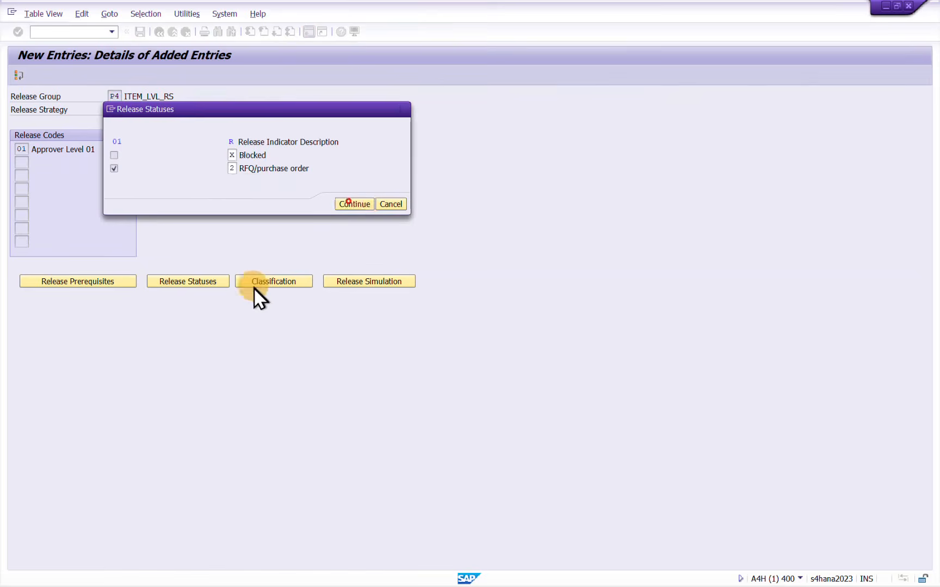
In the classification of release strategy Q1, enter plant IE10, purchasing organization IE01 and purchase requisition document type ZNB
{"action": "left_click", "coordinate": [272, 280]}
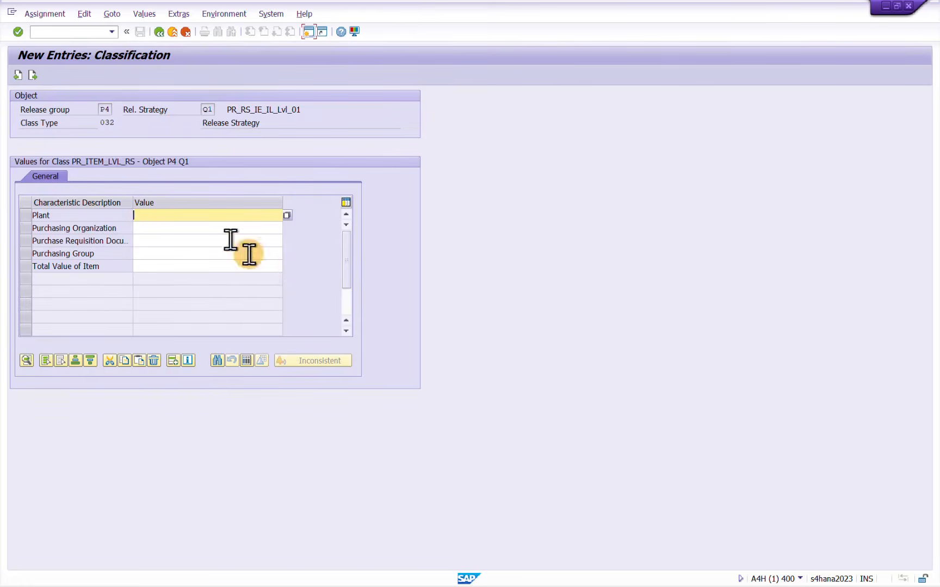
{"action": "type", "text": "IE"}
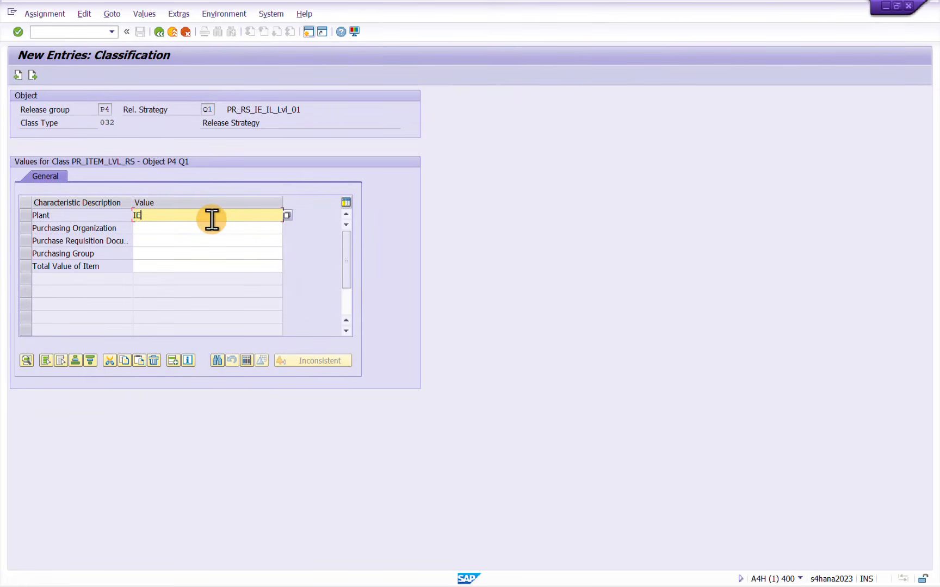
{"action": "type", "text": "10"}
{"action": "key", "text": "Tab"}
{"action": "type", "text": "IE"}
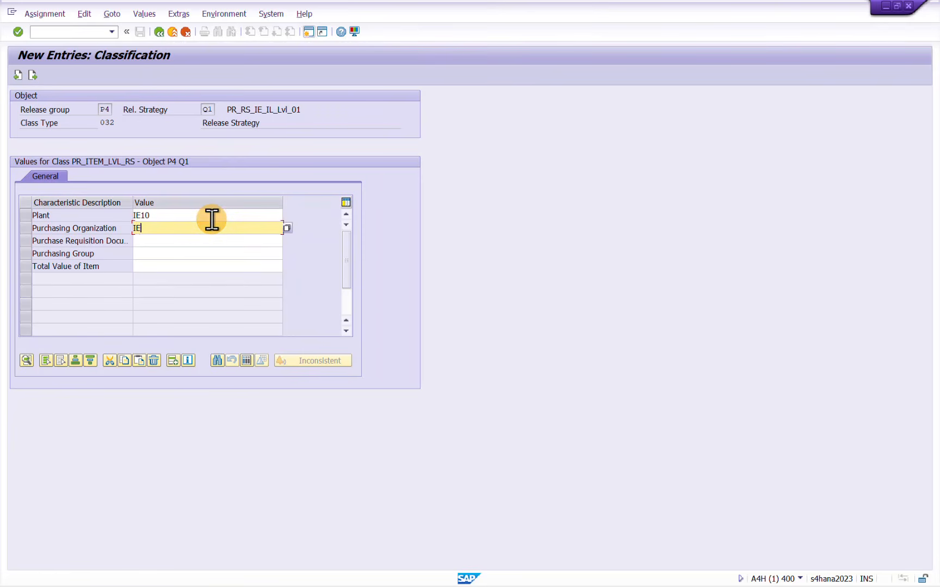
{"action": "key", "text": "Tab"}
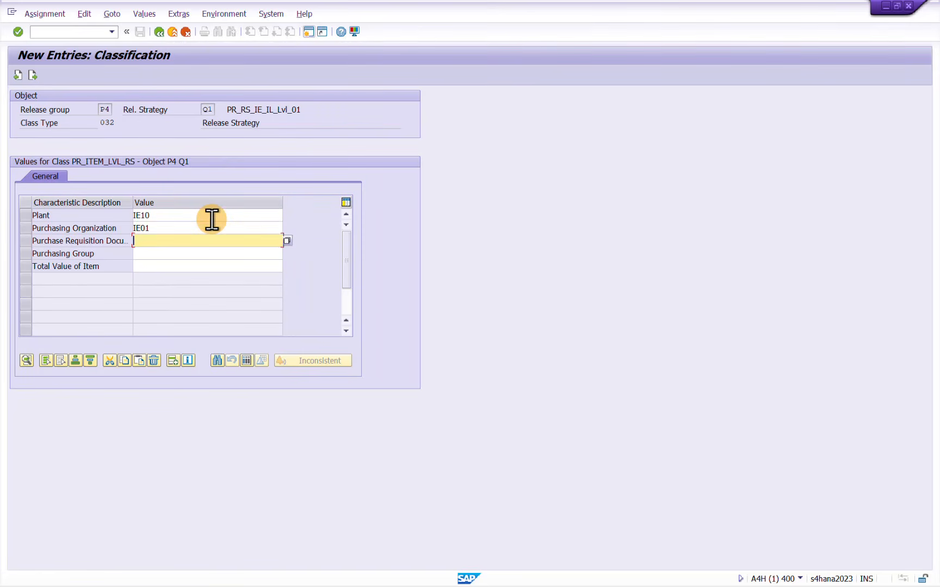
{"action": "key", "text": "Tab"}
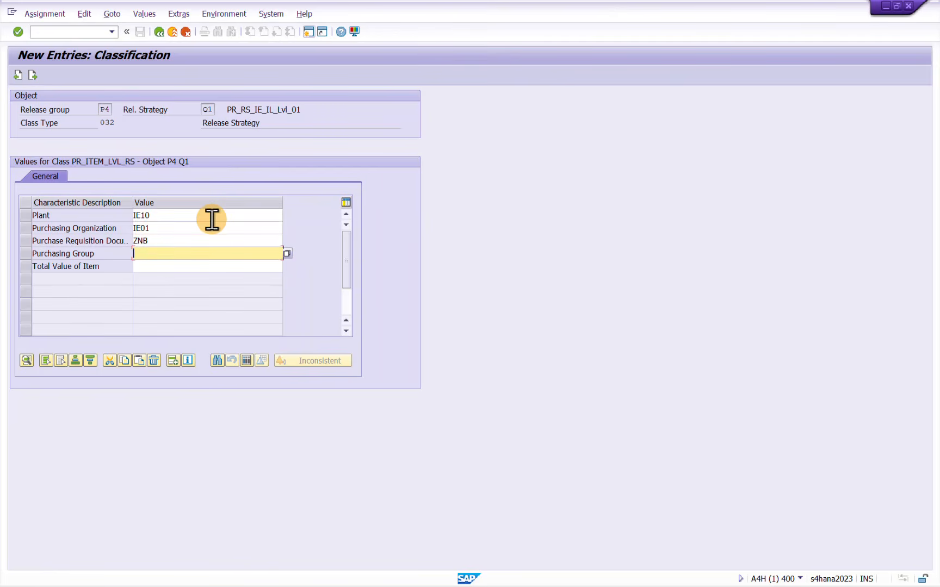
Set the purchasing group to SAN and the total value of item to the range 0 - 1000 in the classification
{"action": "type", "text": "SAN"}
{"action": "key", "text": "Tab"}
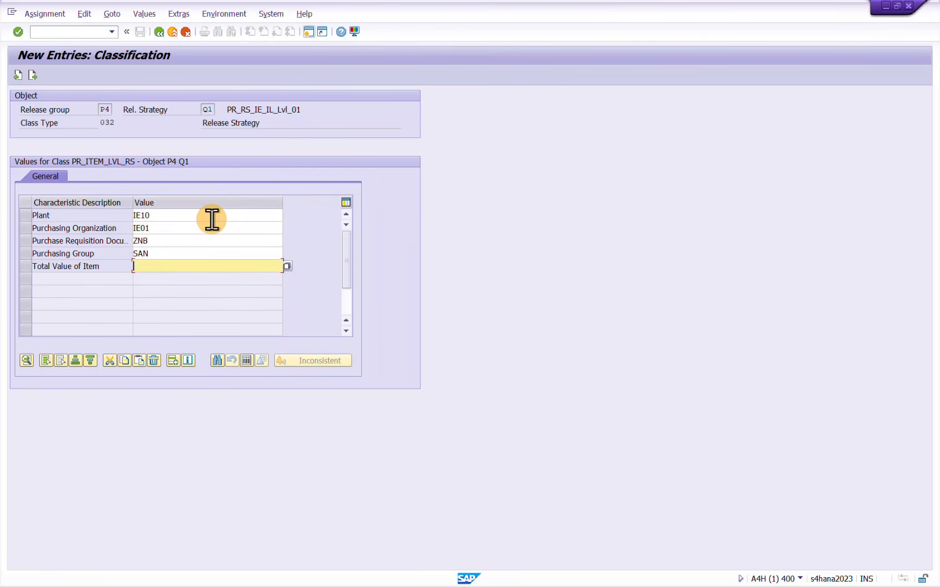
{"action": "type", "text": "0 - 1000"}
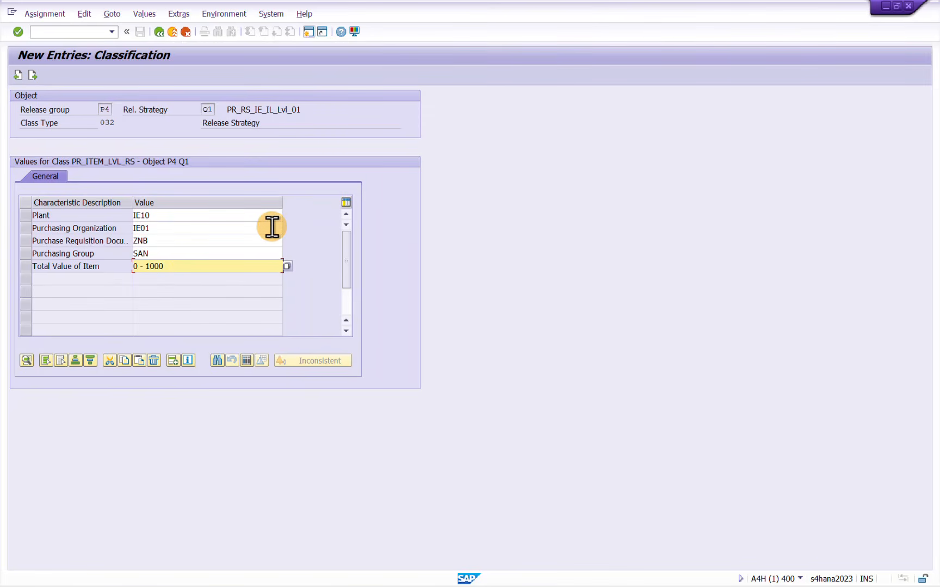
{"action": "key", "text": "Return"}
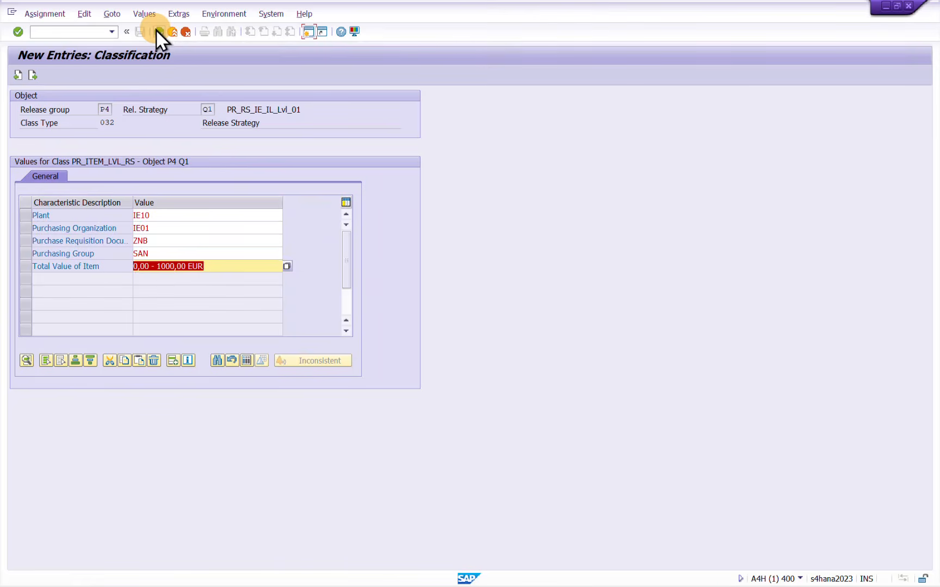
Return from the classification and save release strategy Q1 to the proposed customizing request
{"action": "left_click", "coordinate": [157, 30]}
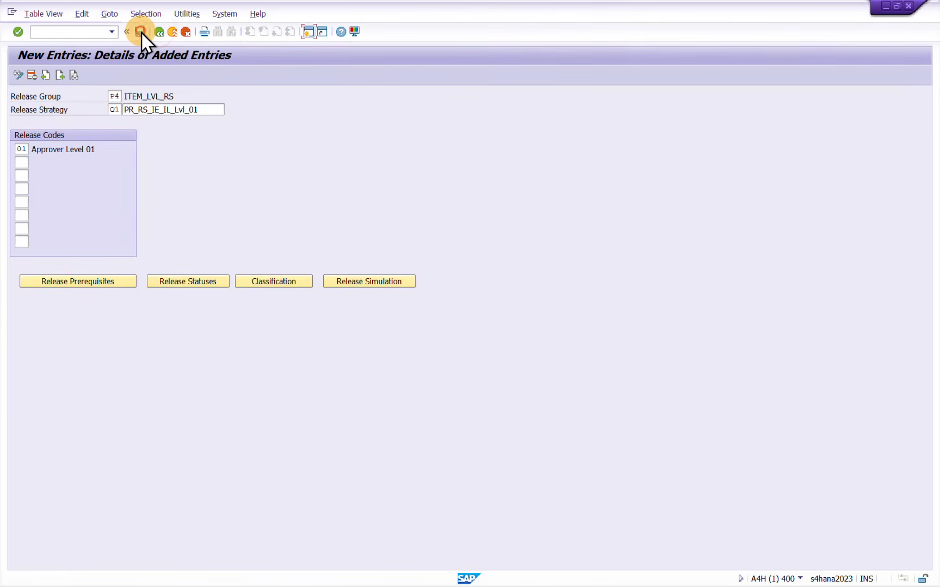
{"action": "left_click", "coordinate": [141, 31]}
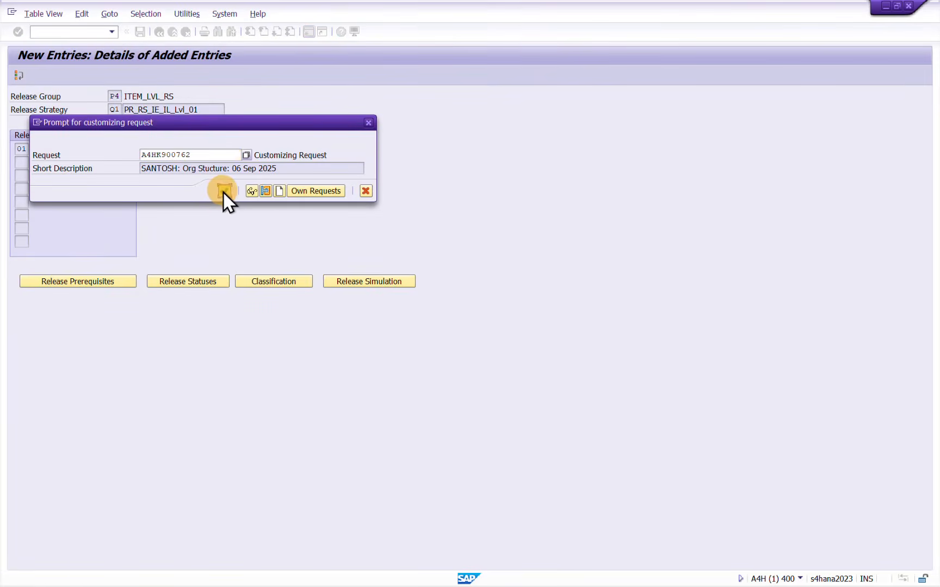
{"action": "left_click", "coordinate": [223, 191]}
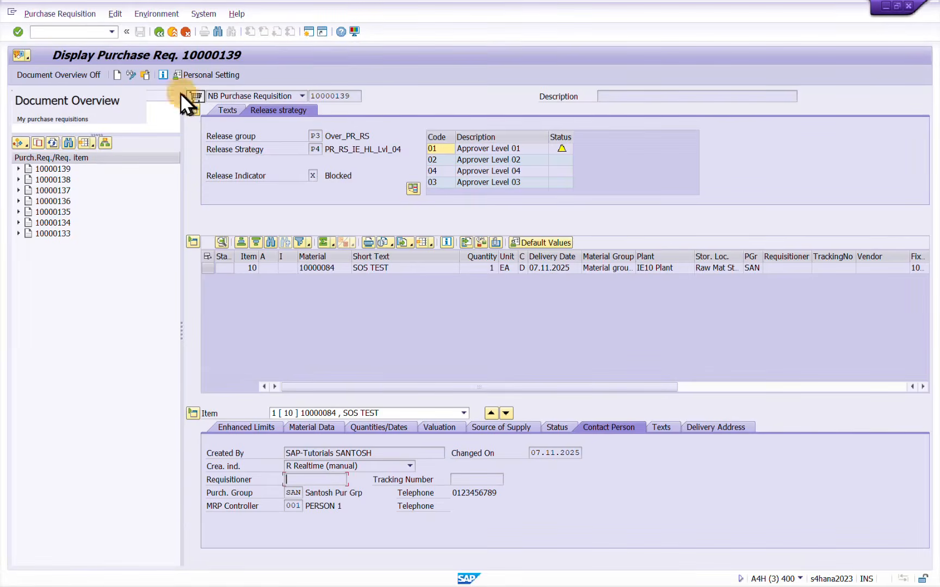
Switch to the purchase requisition session and start a new requisition of type ZNB Z_PR, copying the item from requisition 10000138
{"action": "left_click", "coordinate": [115, 74]}
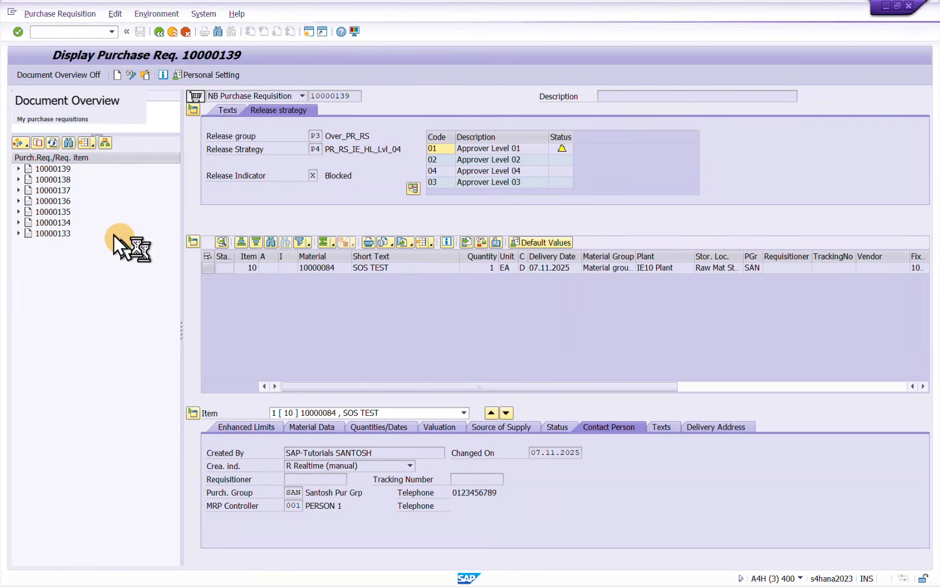
{"action": "left_click", "coordinate": [252, 96]}
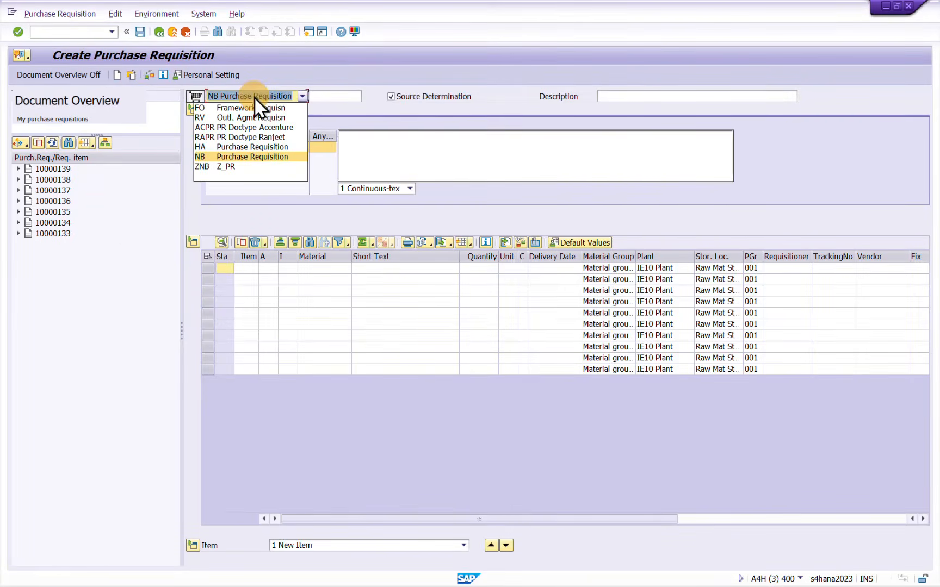
{"action": "left_click", "coordinate": [215, 167]}
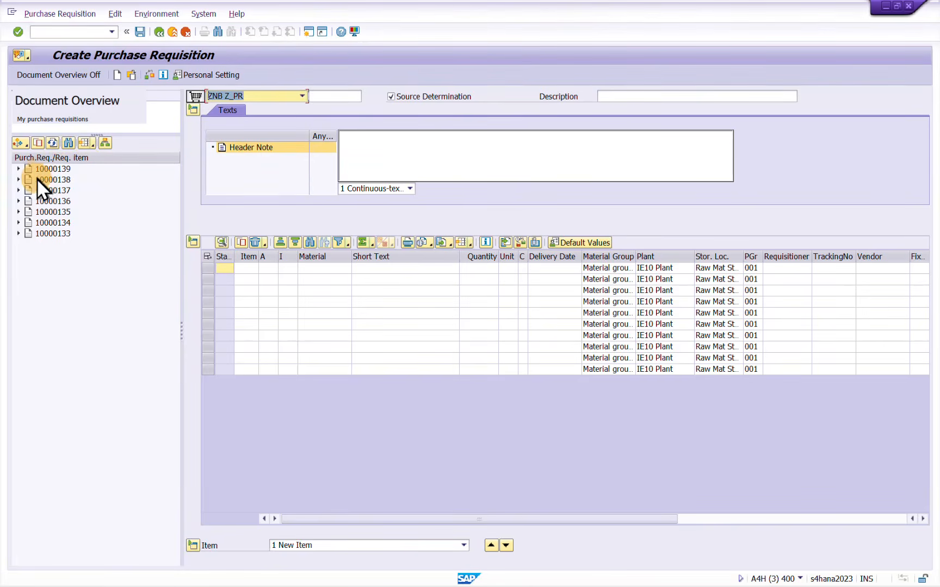
{"action": "left_click", "coordinate": [197, 98]}
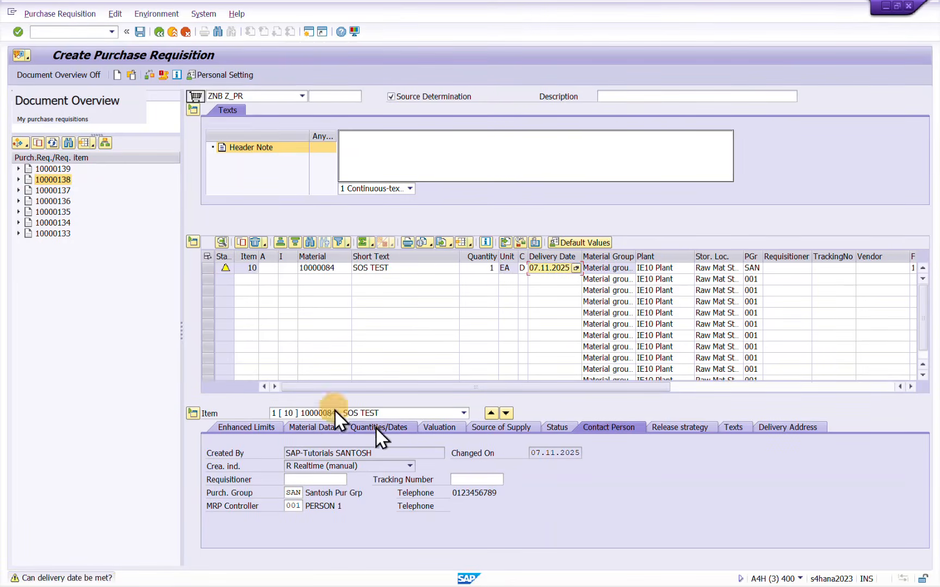
Check the release strategy determined for item 10 and save the new purchase requisition
{"action": "left_click", "coordinate": [255, 108]}
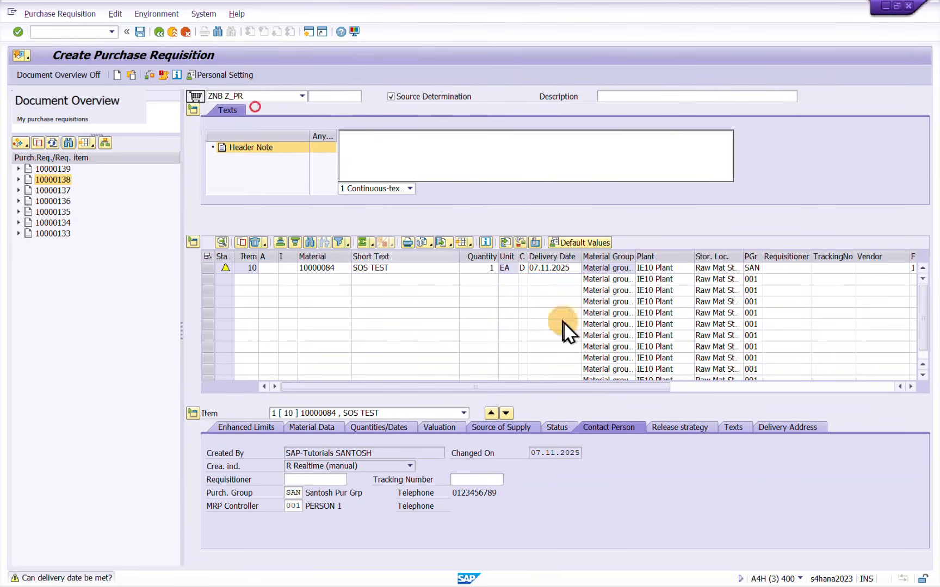
{"action": "left_click", "coordinate": [668, 430]}
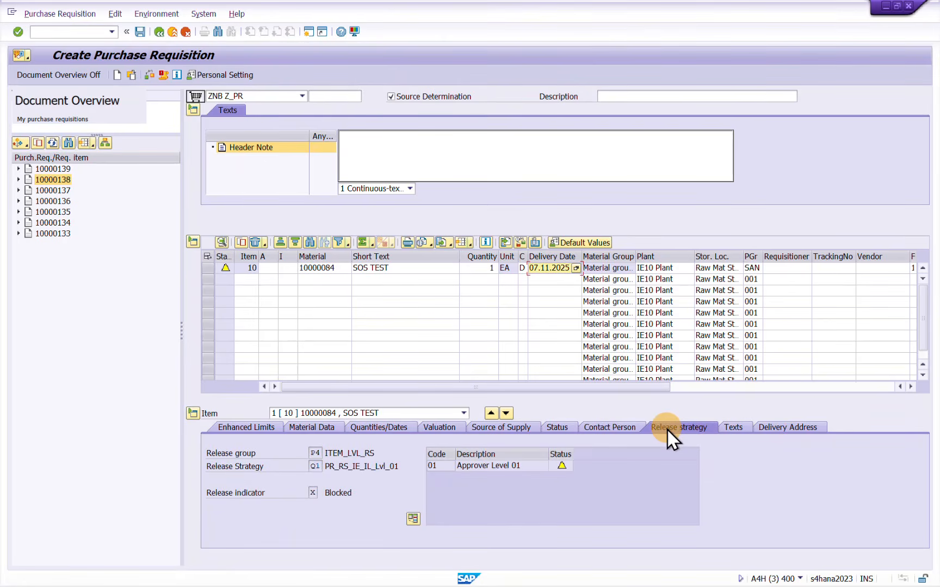
{"action": "left_click", "coordinate": [139, 31]}
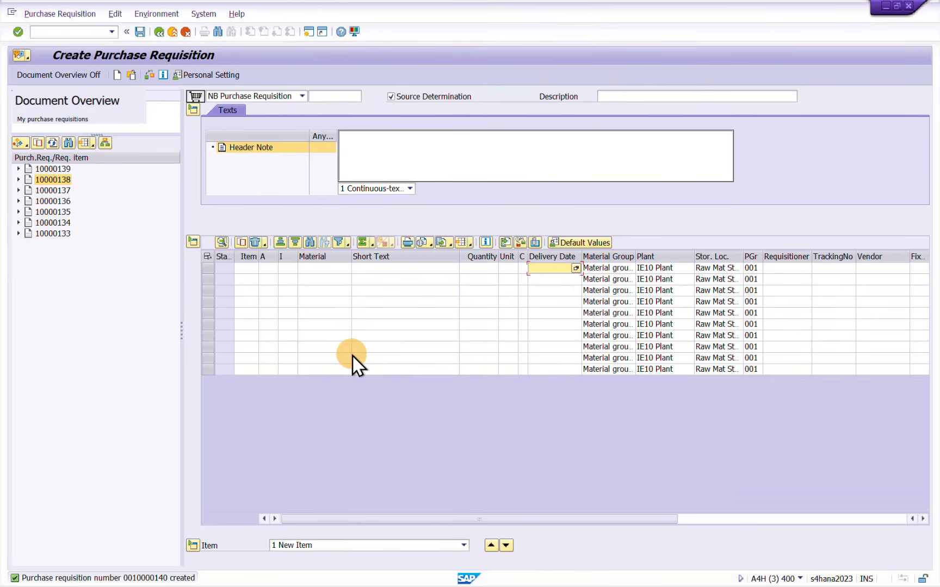
Open the newly saved requisition for changing and add a second item copied from requisition 10000136
{"action": "left_click", "coordinate": [137, 79]}
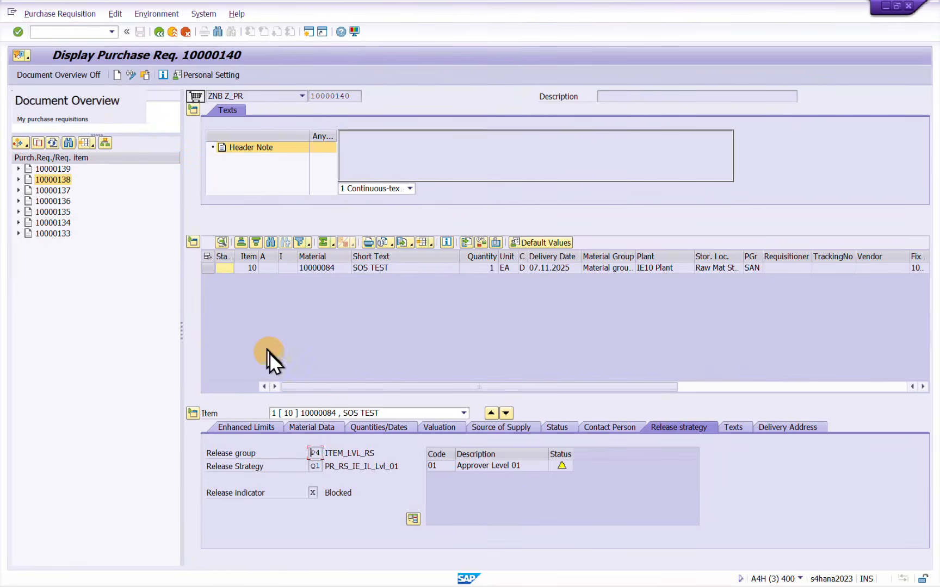
{"action": "left_click", "coordinate": [131, 78]}
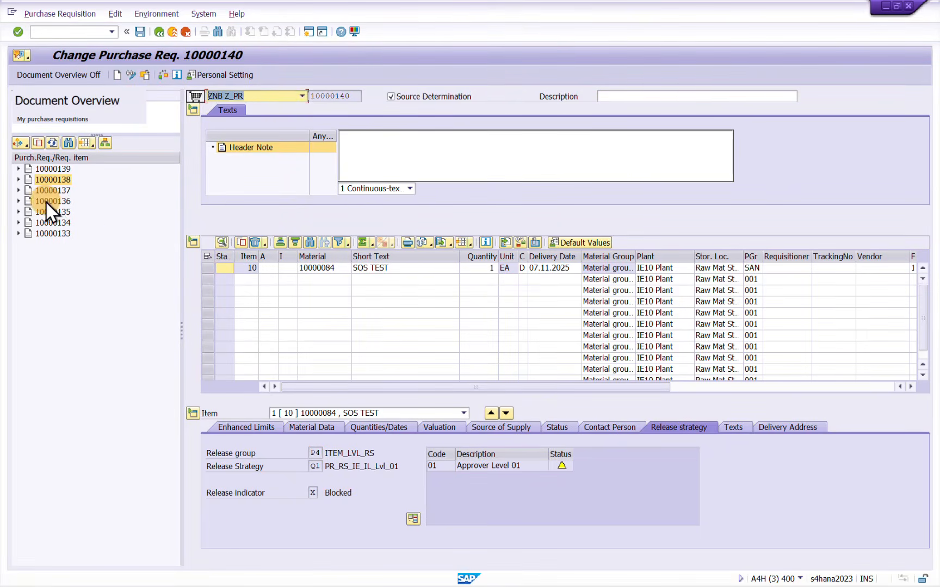
{"action": "left_click", "coordinate": [47, 201]}
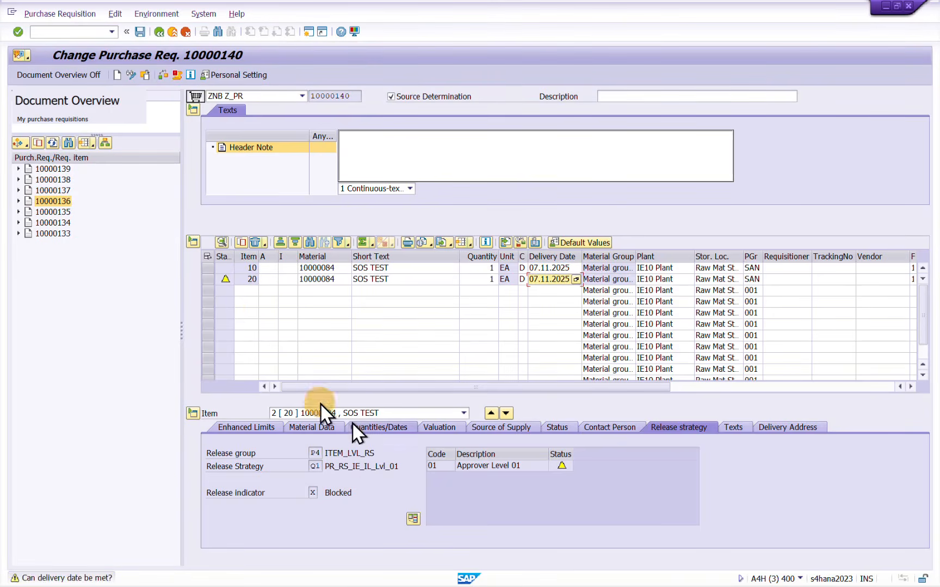
Compare the release strategy of items 20 and 10 and save the changed requisition
{"action": "left_click", "coordinate": [514, 466]}
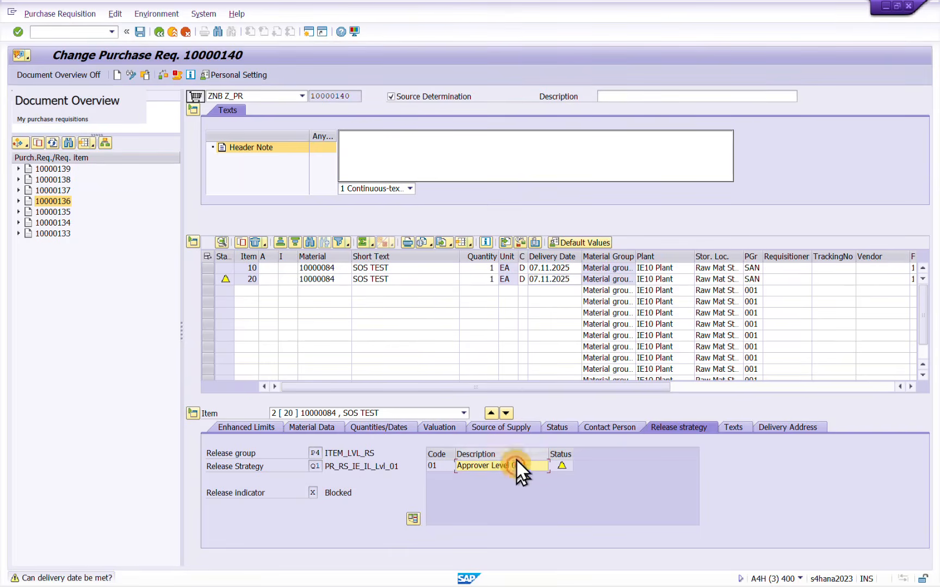
{"action": "left_click", "coordinate": [492, 413]}
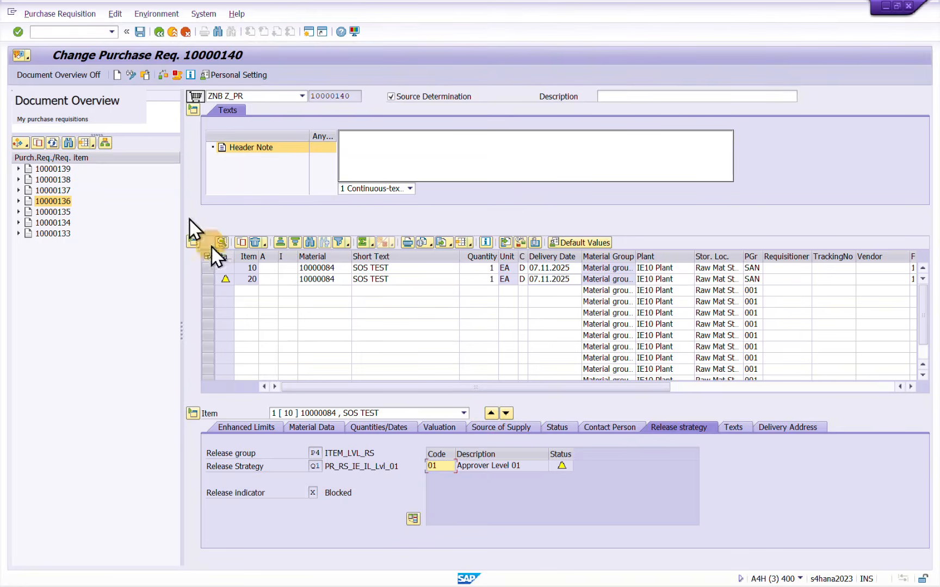
{"action": "left_click", "coordinate": [144, 34]}
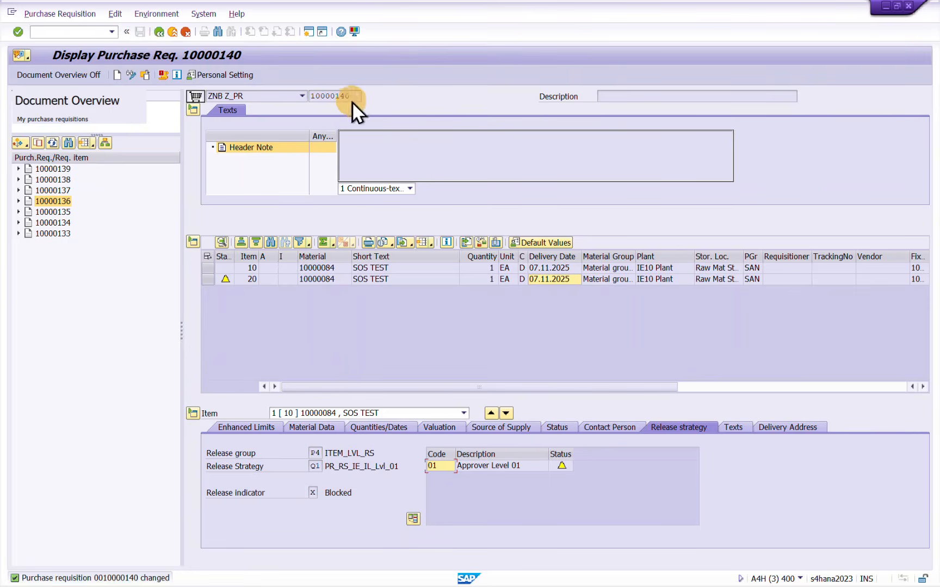
Leave the requisition display and open the saved requisition in the release transaction ME54N
{"action": "left_click_drag", "start_coordinate": [352, 96], "coordinate": [306, 96]}
{"action": "left_click", "coordinate": [161, 33]}
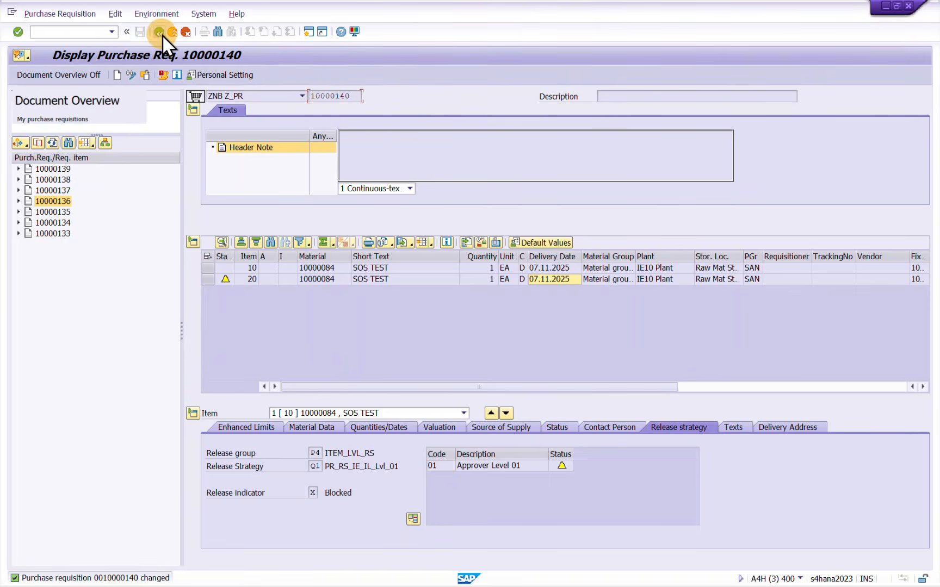
{"action": "type", "text": "ME"}
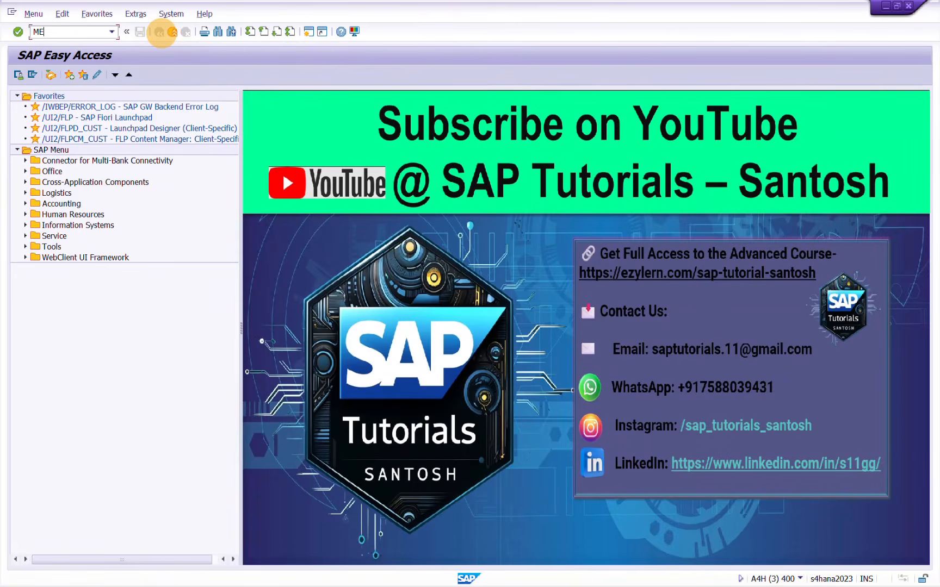
{"action": "type", "text": "54N"}
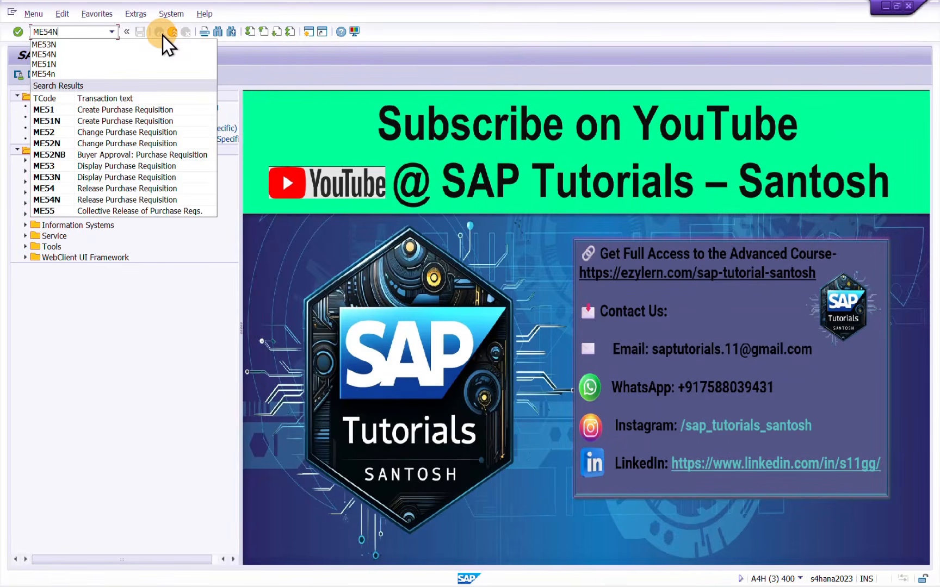
{"action": "key", "text": "Return"}
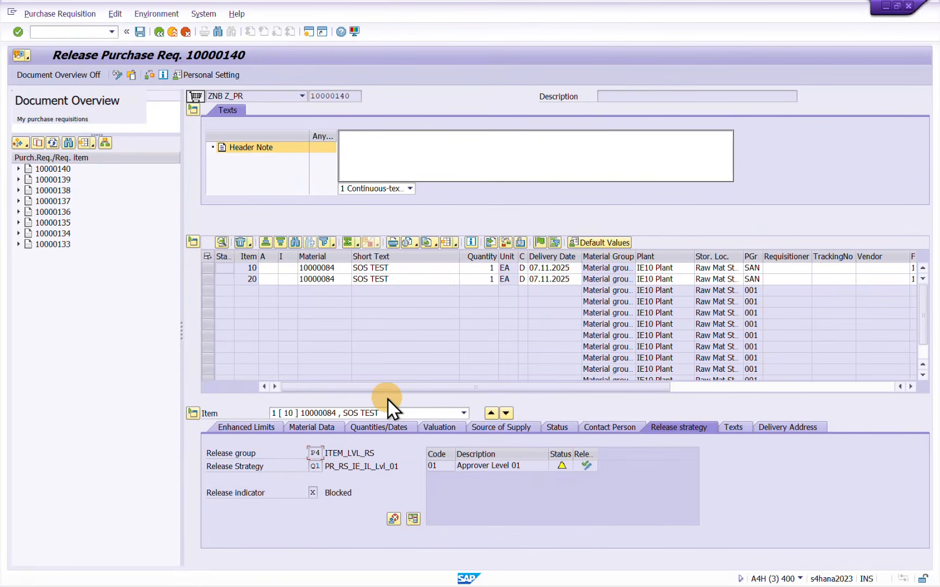
Release items 10 and 20 individually with release code 01, save the requisition and view the valuation of item 20
{"action": "left_click", "coordinate": [588, 467]}
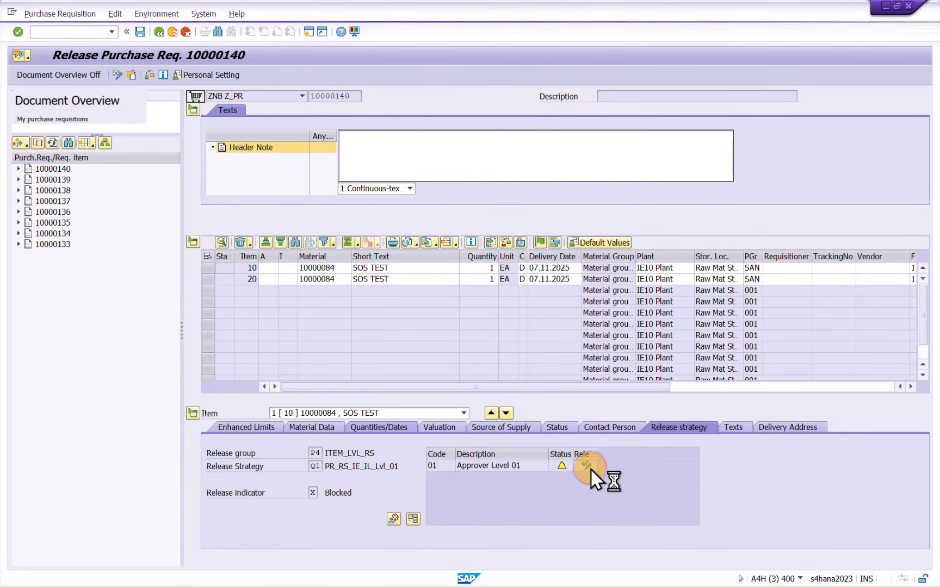
{"action": "left_click", "coordinate": [426, 413]}
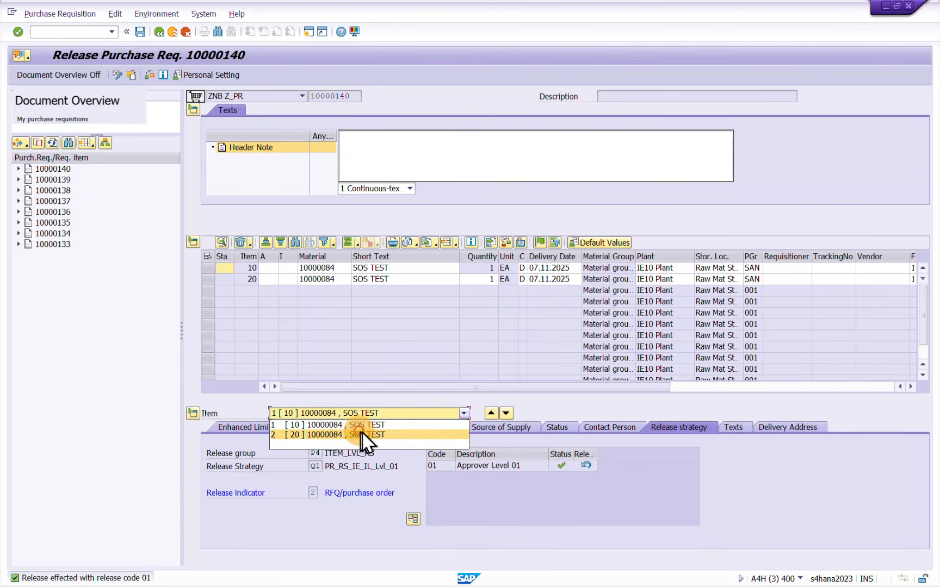
{"action": "left_click", "coordinate": [362, 435]}
{"action": "left_click", "coordinate": [591, 468]}
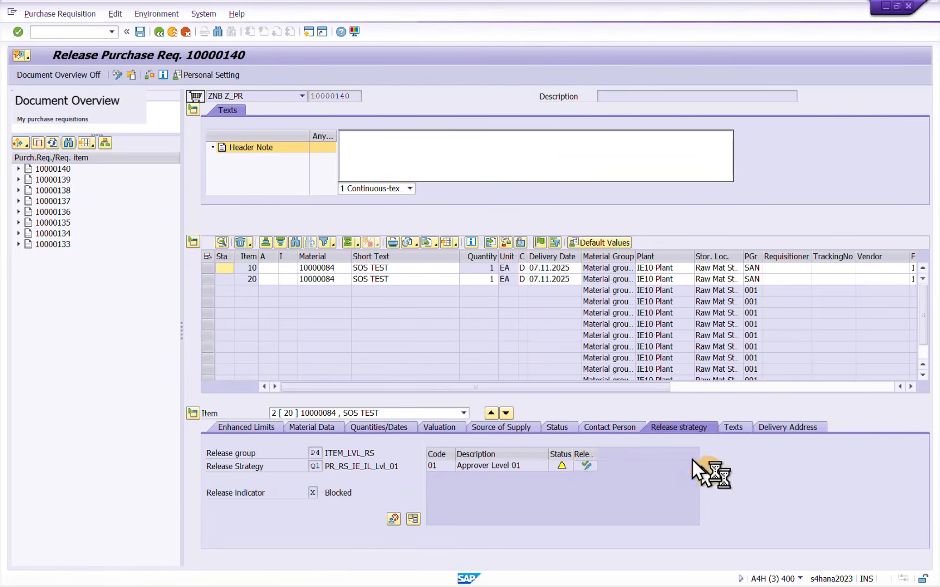
{"action": "left_click", "coordinate": [140, 34]}
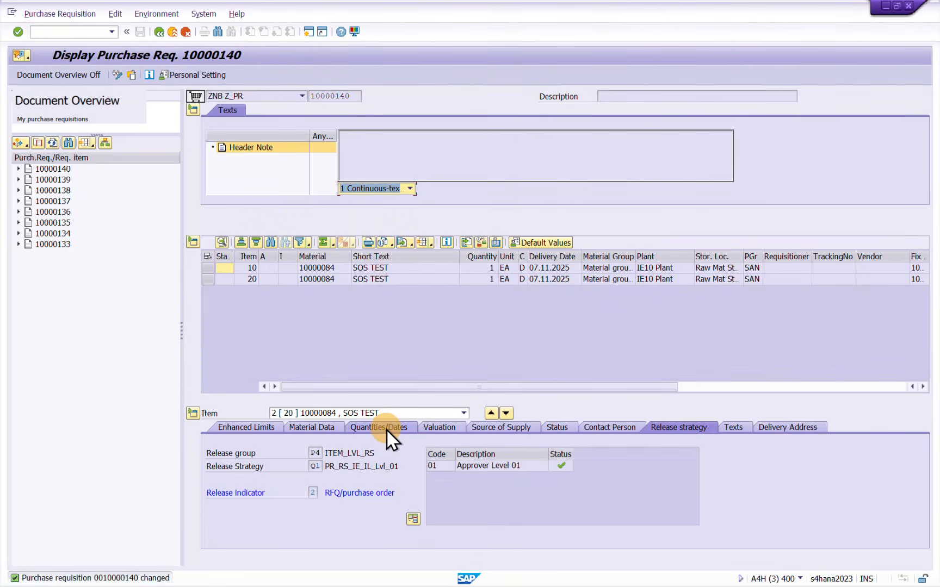
{"action": "left_click", "coordinate": [438, 429]}
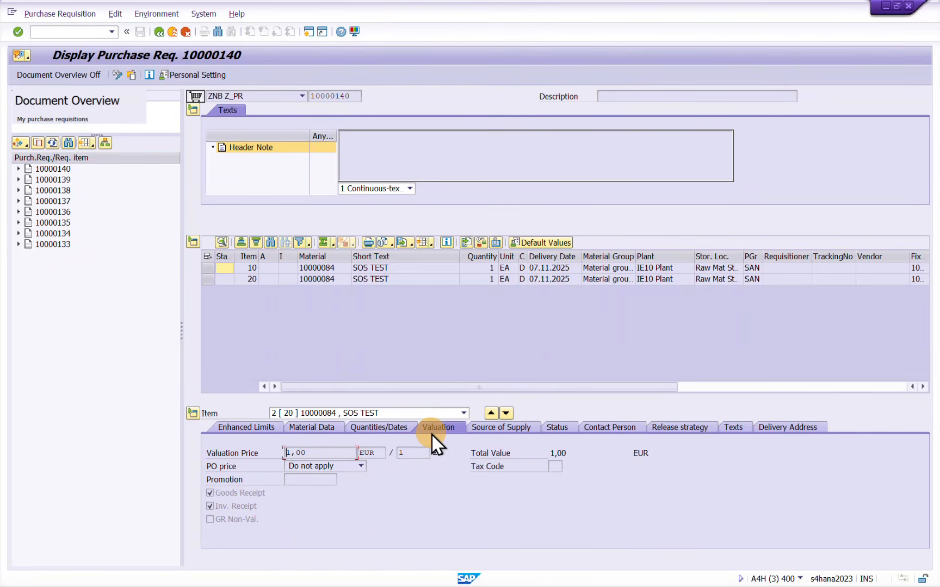
Switch back to the release strategy Q1 entry, save it again, and switch to the PR-RS configuration overview slide
{"action": "key", "text": "alt+Tab"}
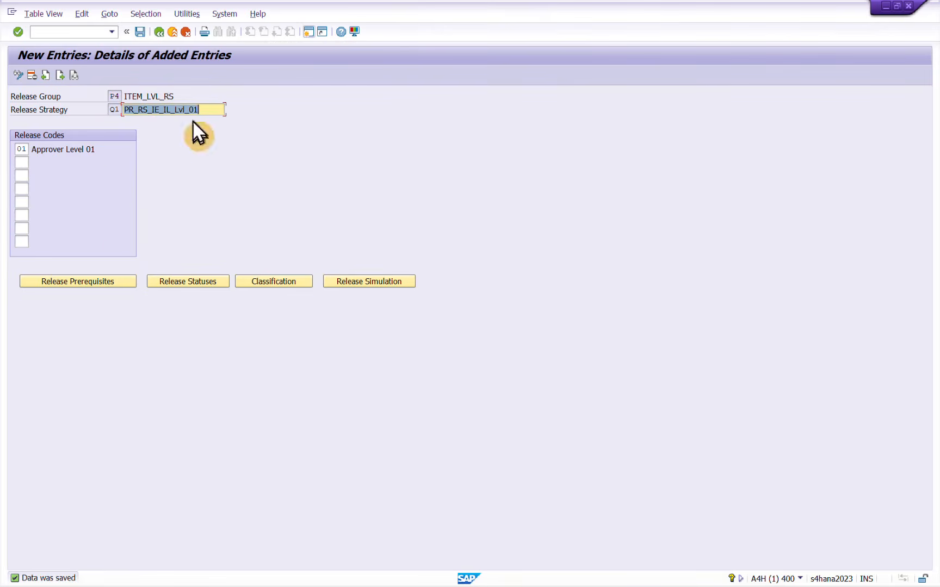
{"action": "left_click", "coordinate": [139, 36]}
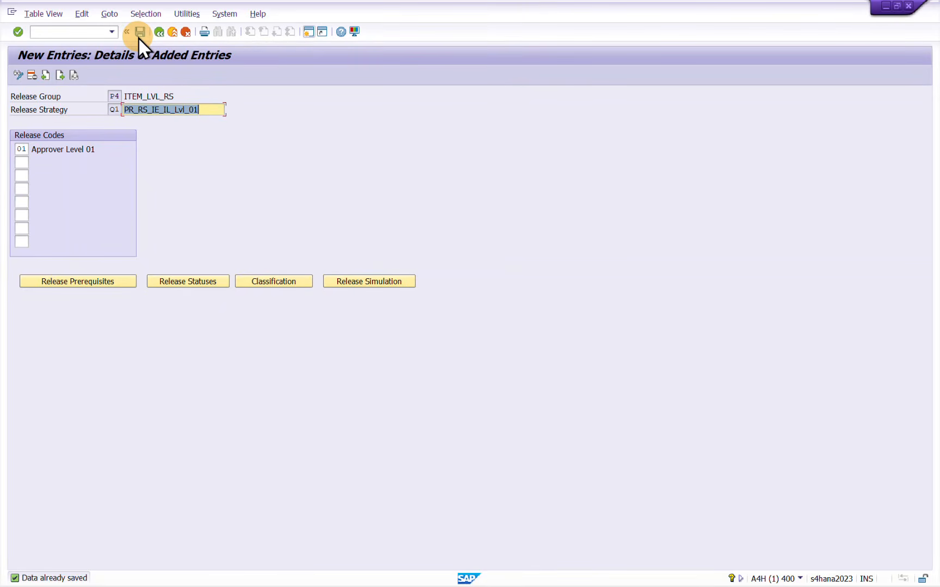
{"action": "key", "text": "alt+Tab"}
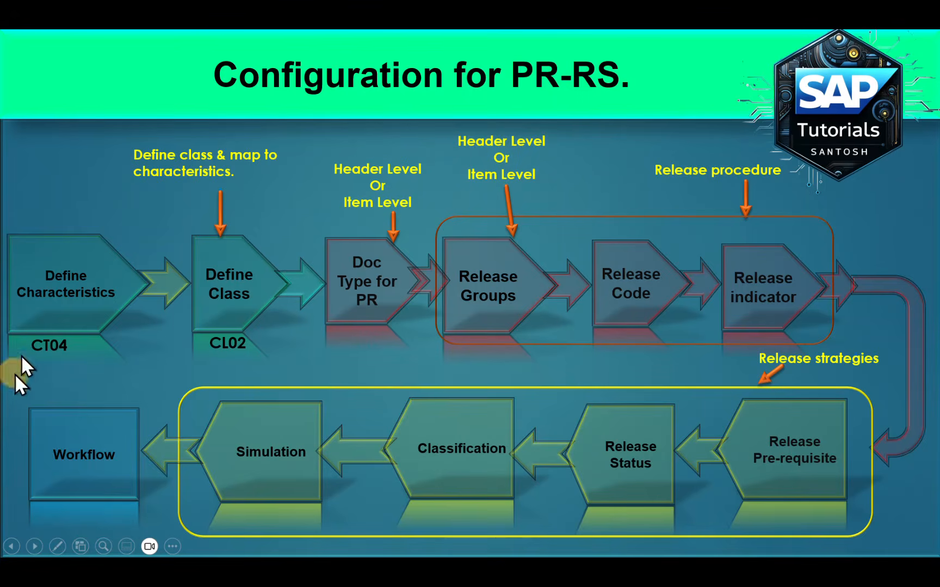
{"action": "left_click", "coordinate": [118, 183]}
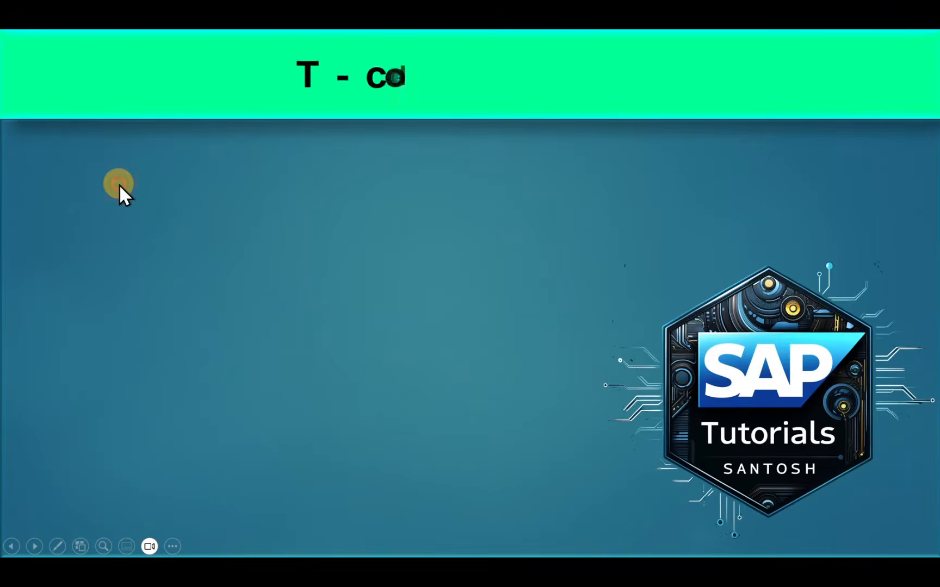
{"action": "left_click", "coordinate": [118, 184]}
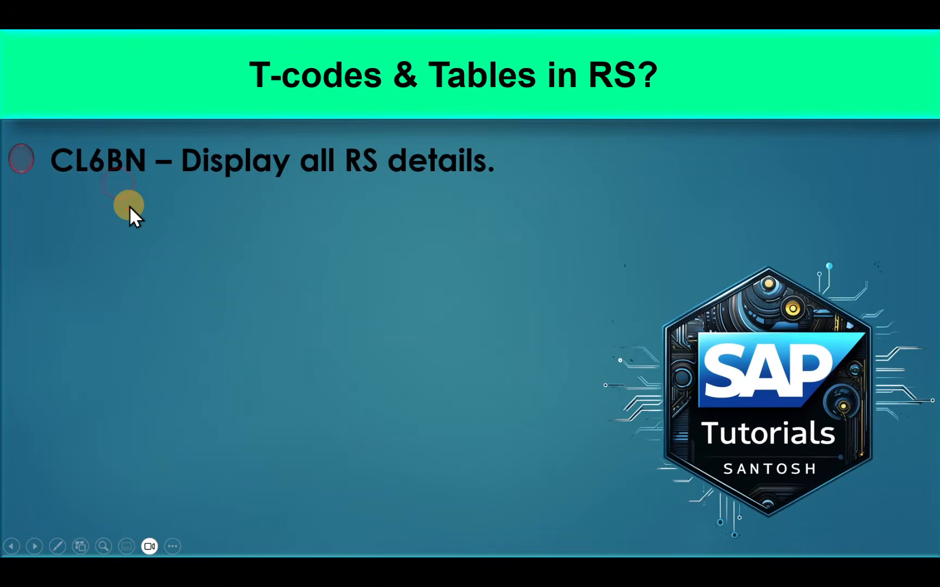
{"action": "left_click", "coordinate": [130, 206]}
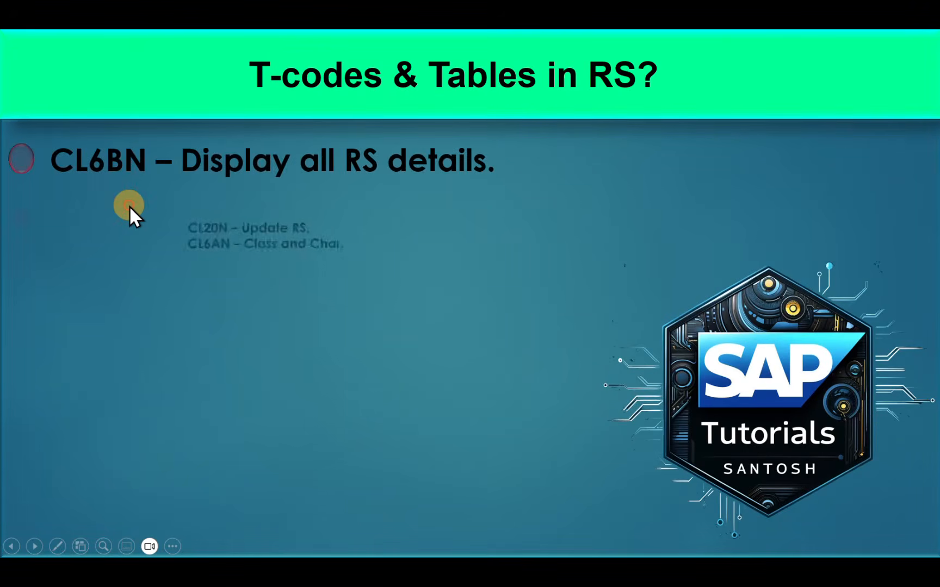
{"action": "left_click", "coordinate": [151, 337]}
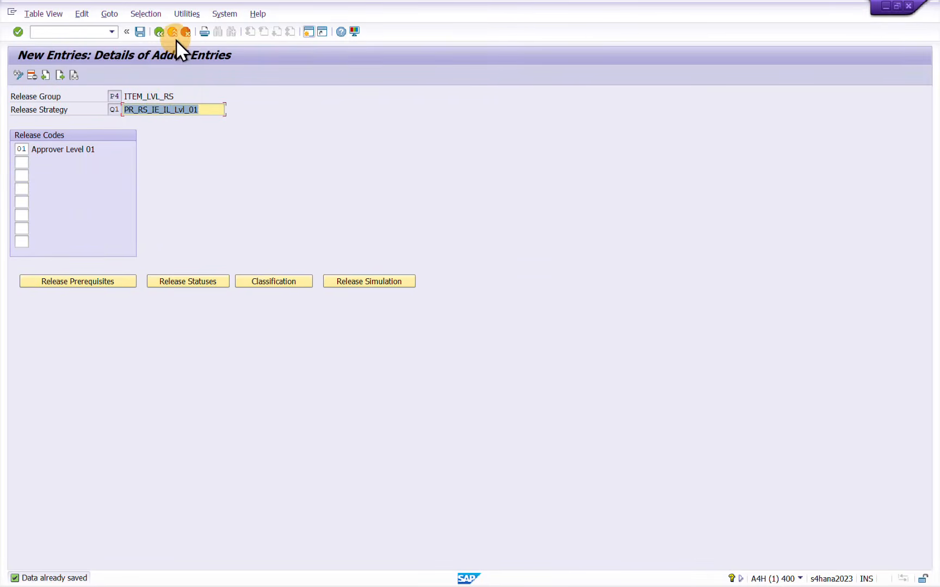
Close the release procedure activity selection and run Check Release Strategies for purchase requisitions to view its log
{"action": "left_click", "coordinate": [174, 34]}
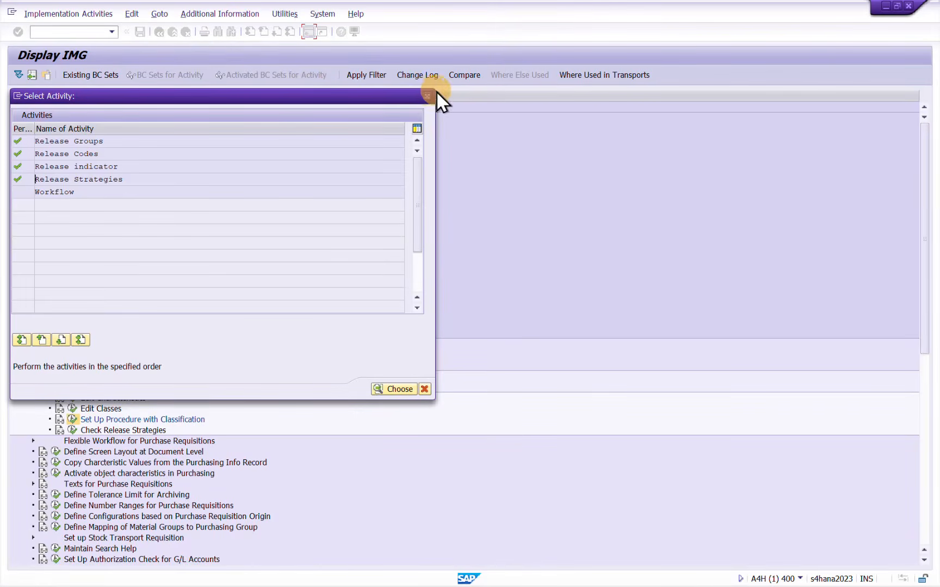
{"action": "left_click", "coordinate": [426, 96]}
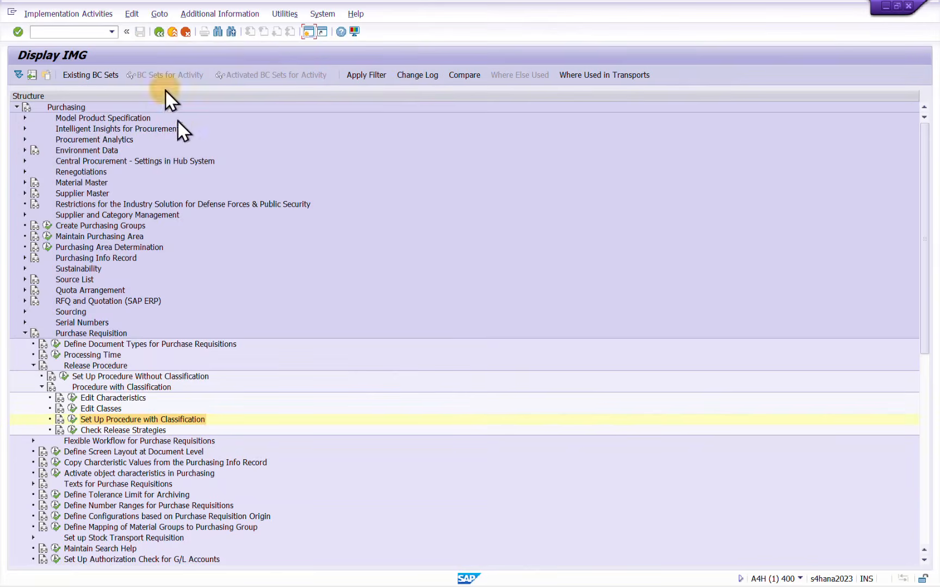
{"action": "left_click", "coordinate": [69, 429]}
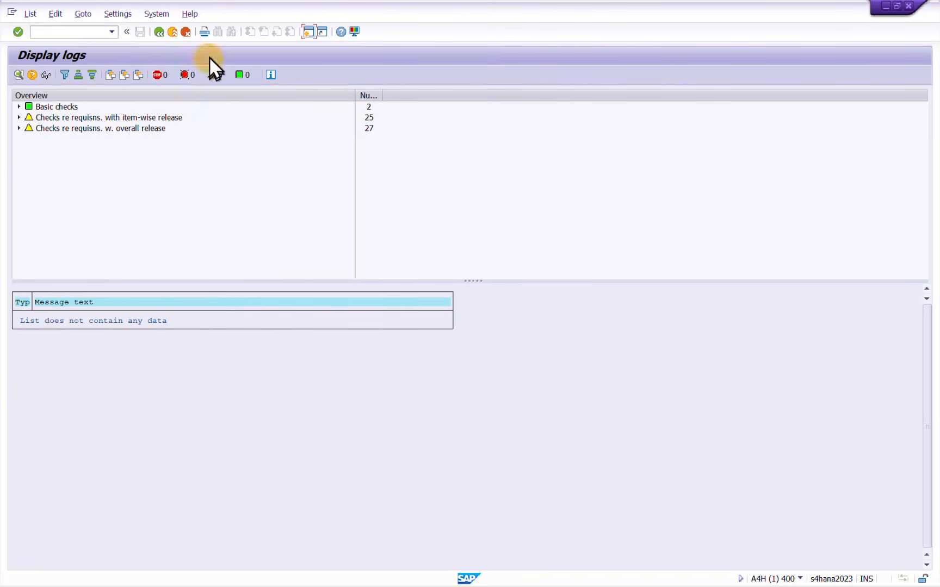
{"action": "left_click", "coordinate": [174, 33]}
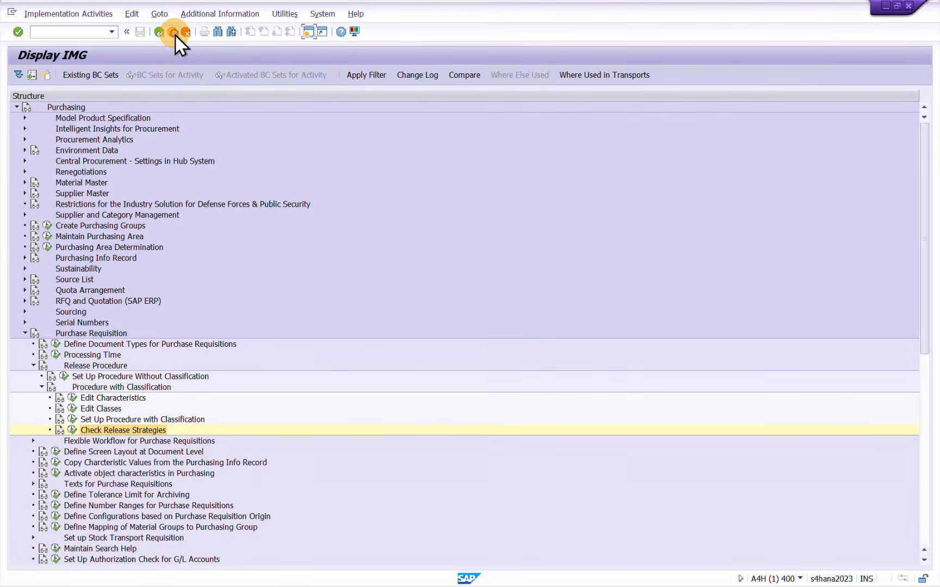
Leave the customizing structure and open the object list transaction CL6BN
{"action": "left_click", "coordinate": [173, 32]}
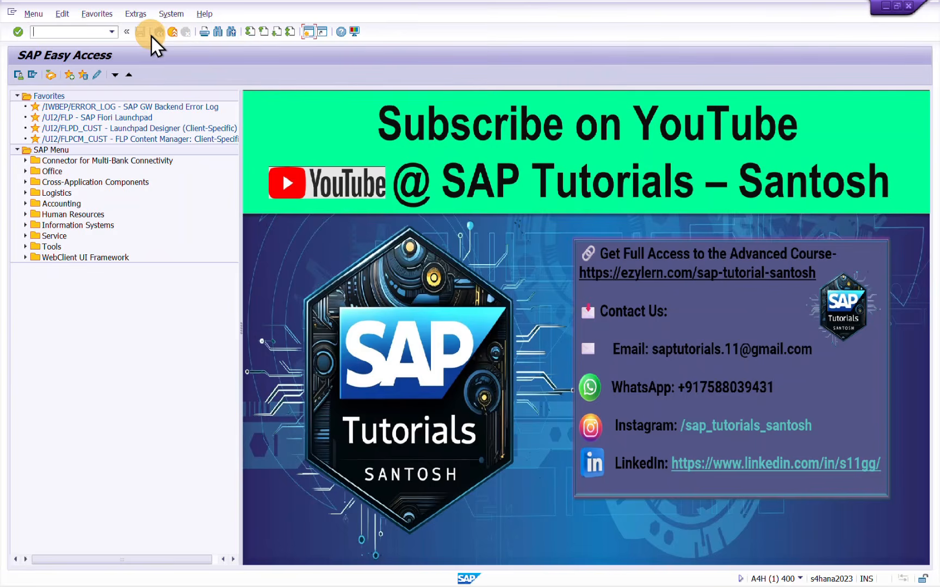
{"action": "type", "text": "BP"}
{"action": "key", "text": "Return"}
{"action": "type", "text": "Cl6BN"}
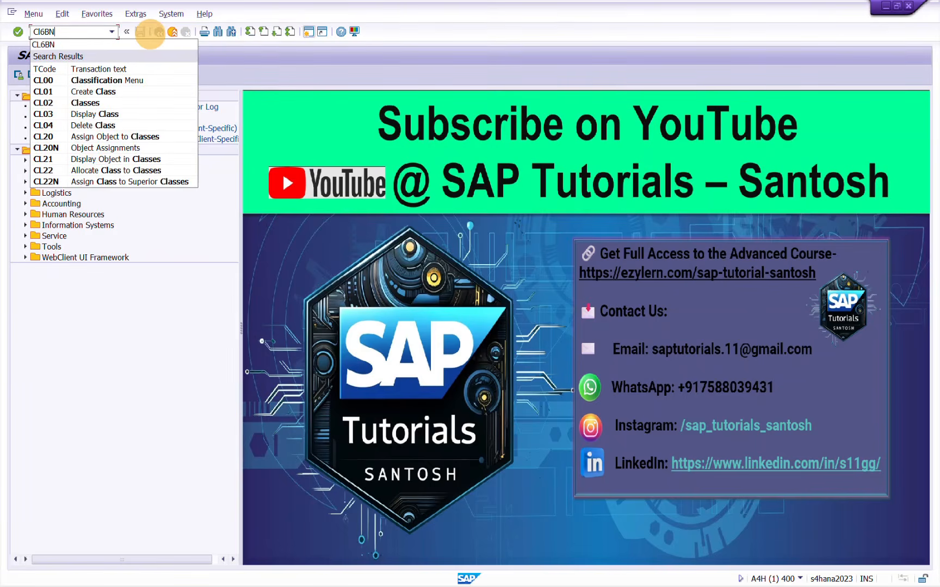
{"action": "key", "text": "Return"}
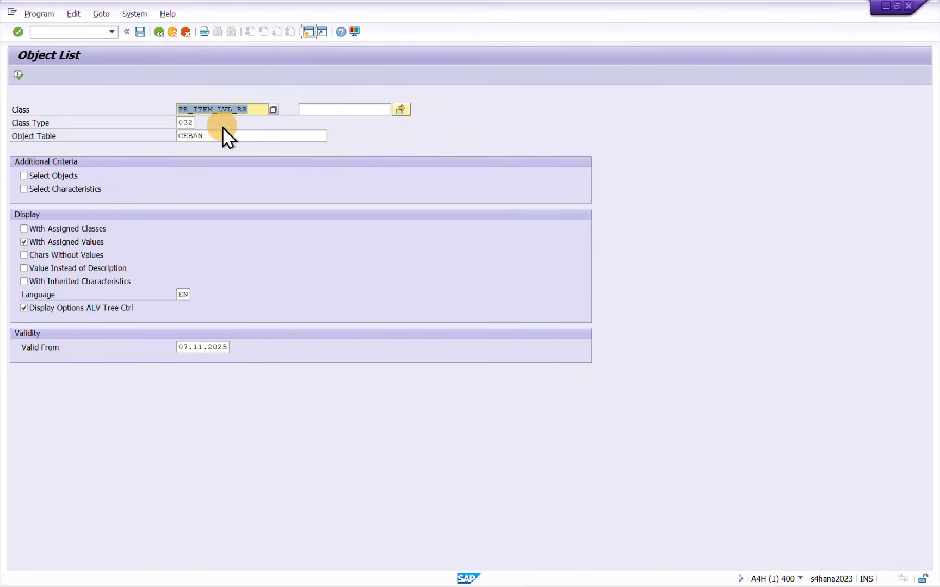
Clear the class and object table restrictions and run the object list for class type 032
{"action": "key", "text": "Delete"}
{"action": "key", "text": "Tab"}
{"action": "key", "text": "Tab"}
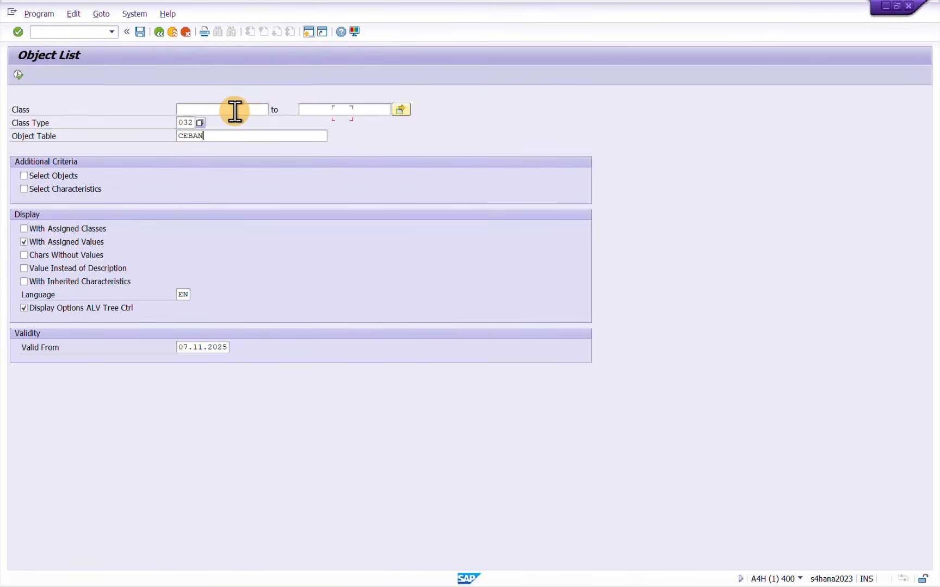
{"action": "key", "text": "Tab"}
{"action": "key", "text": "Delete"}
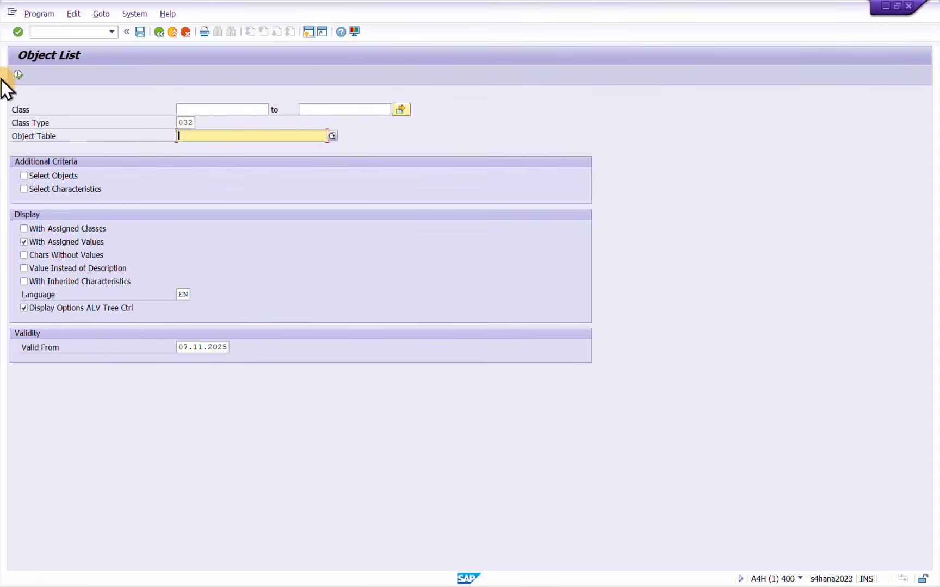
{"action": "left_click", "coordinate": [19, 74]}
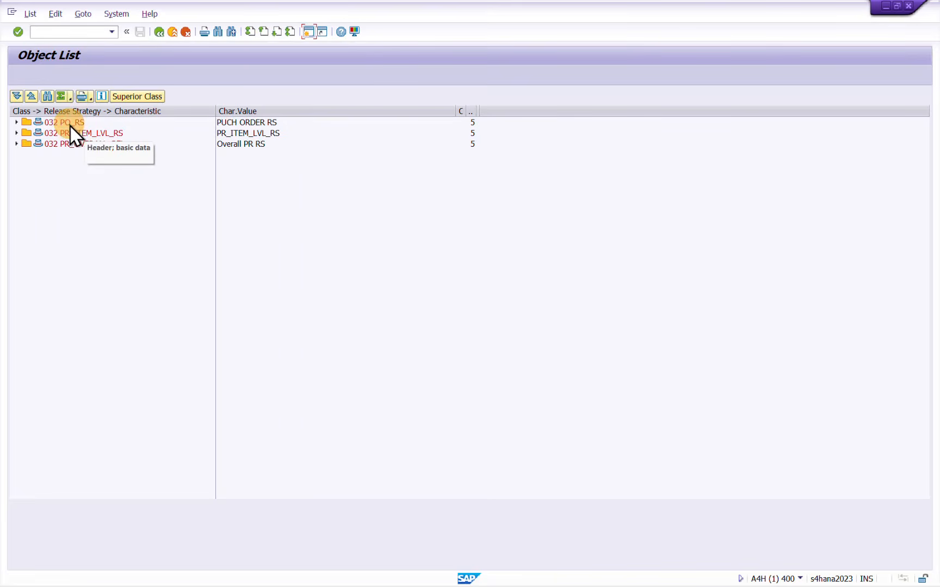
Expand class PR_OVERALL_REL and its release strategy P3 P1 to examine the assigned characteristic values
{"action": "left_click", "coordinate": [87, 133]}
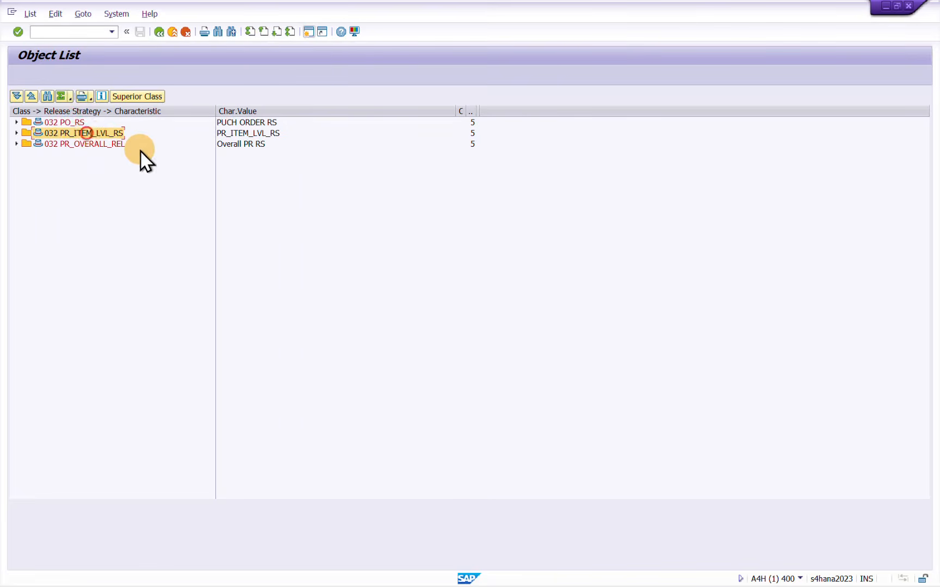
{"action": "left_click", "coordinate": [85, 144]}
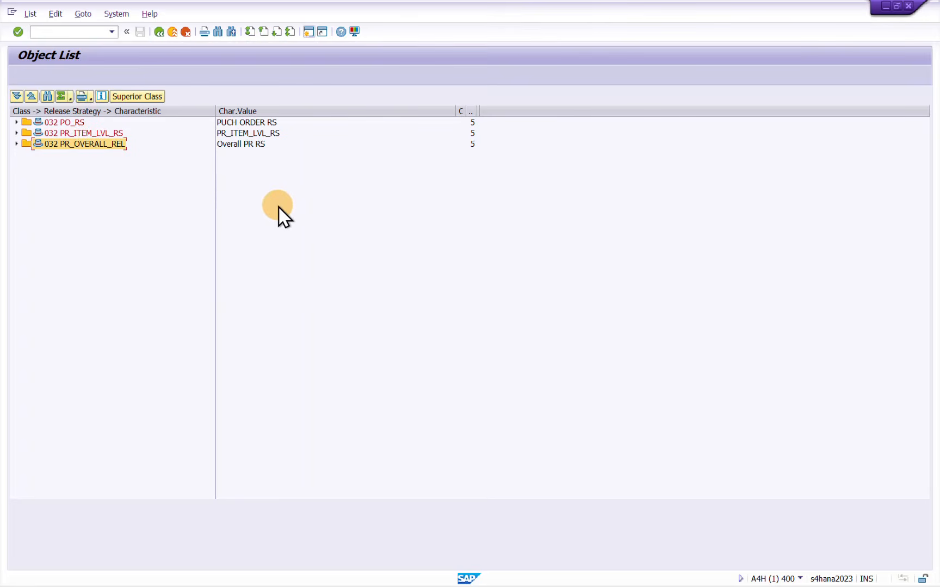
{"action": "left_click", "coordinate": [17, 145]}
{"action": "left_click", "coordinate": [22, 153]}
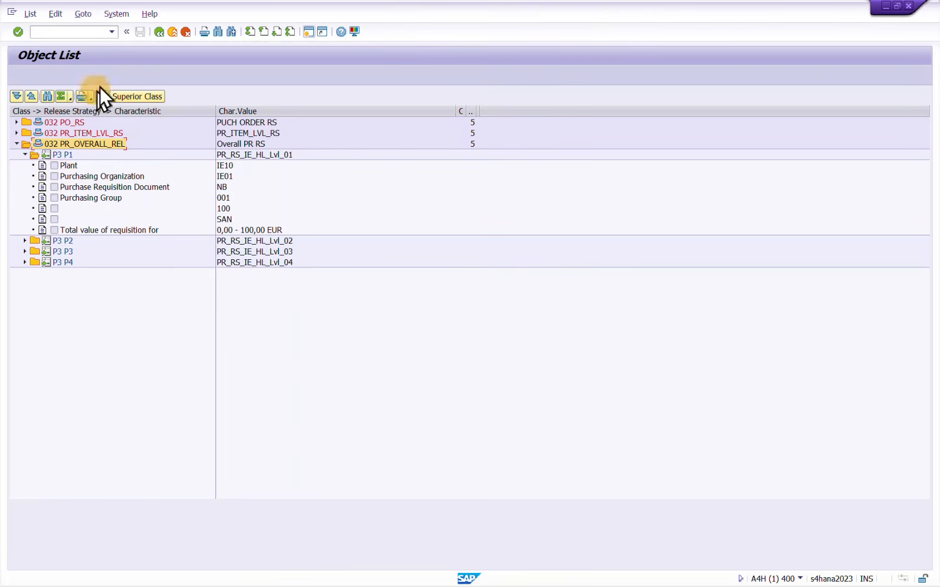
Leave the object list and open the class assignment transaction CL20N
{"action": "left_click", "coordinate": [159, 33]}
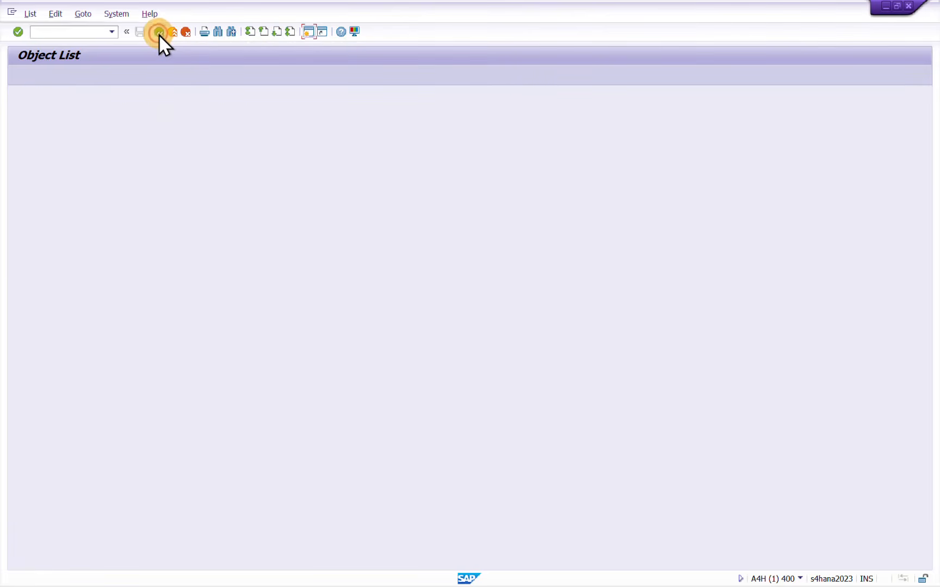
{"action": "left_click", "coordinate": [159, 34]}
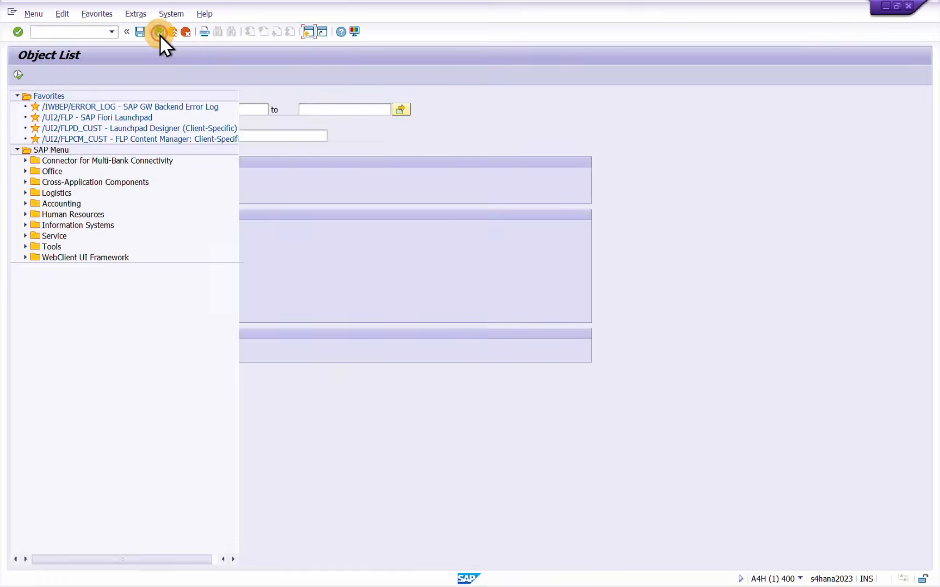
{"action": "type", "text": "Cl2"}
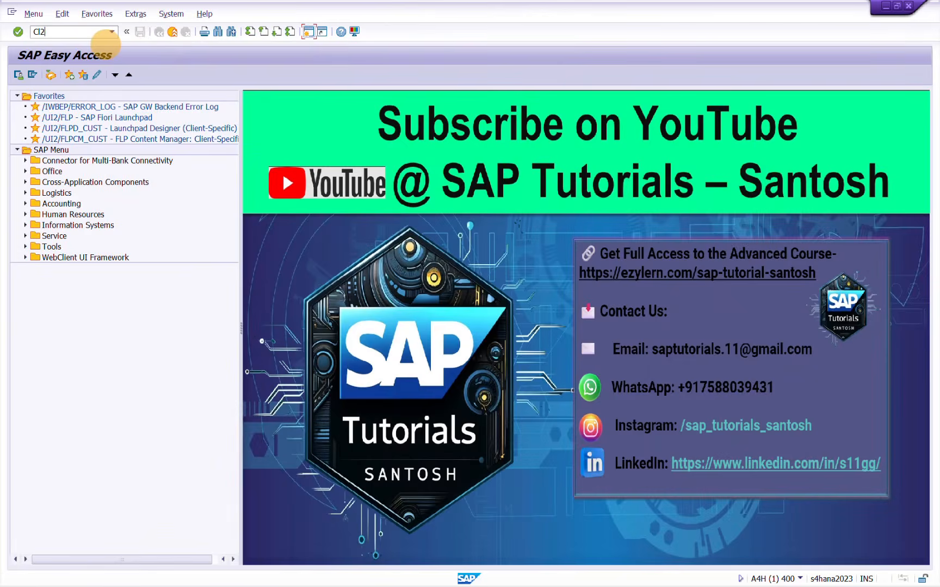
{"action": "type", "text": "0n"}
{"action": "key", "text": "Return"}
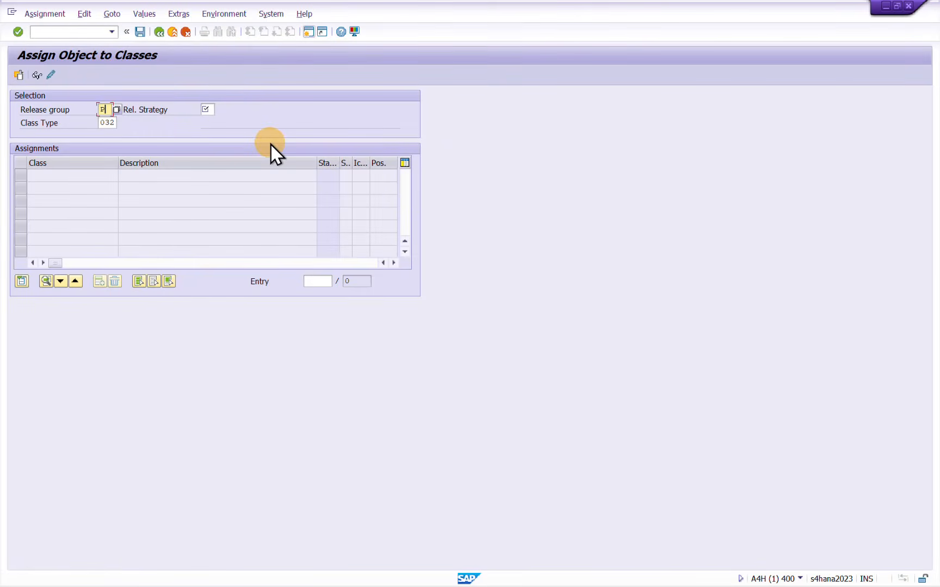
Load release group P4 with release strategy Q1 and open the characteristic values of class PR_ITEM_LVL_RS
{"action": "key", "text": "Tab"}
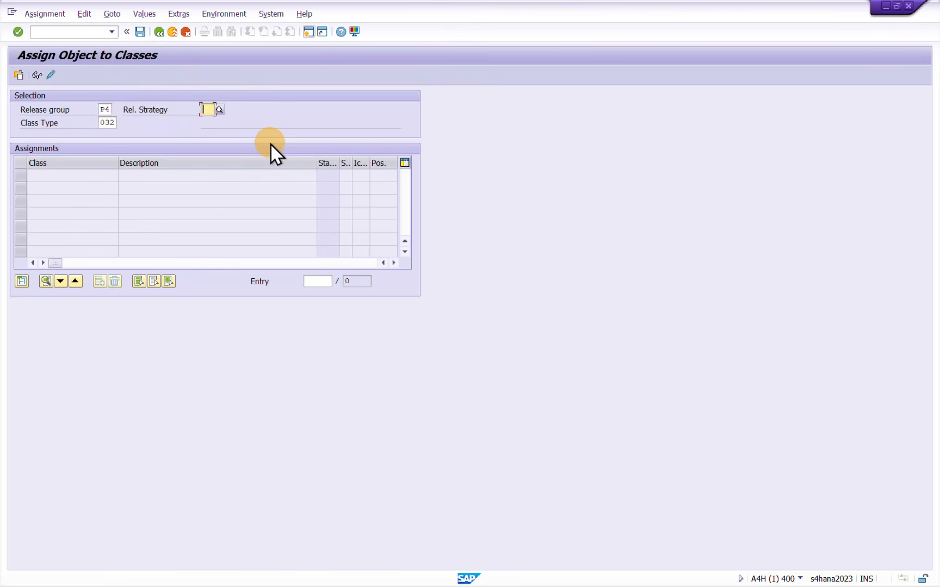
{"action": "type", "text": "Q1"}
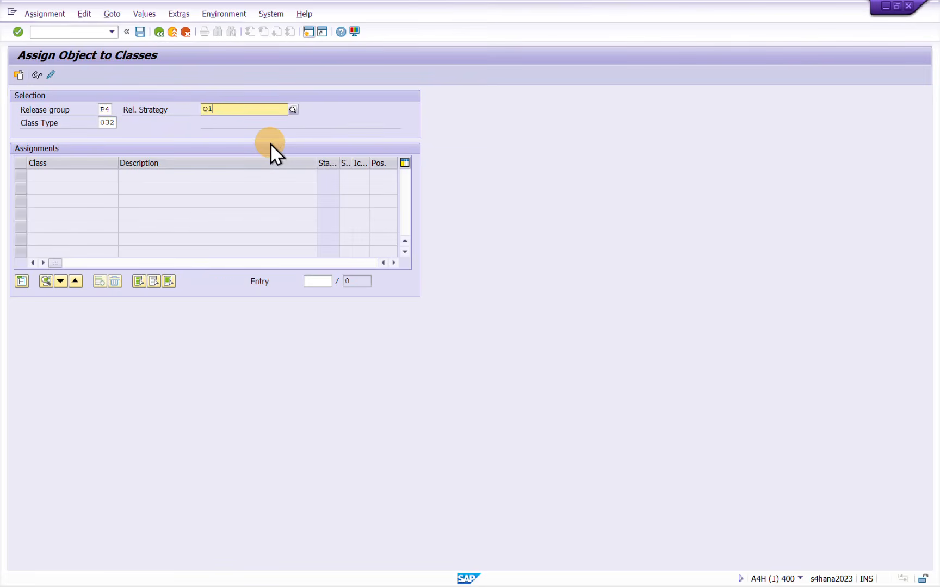
{"action": "key", "text": "Return"}
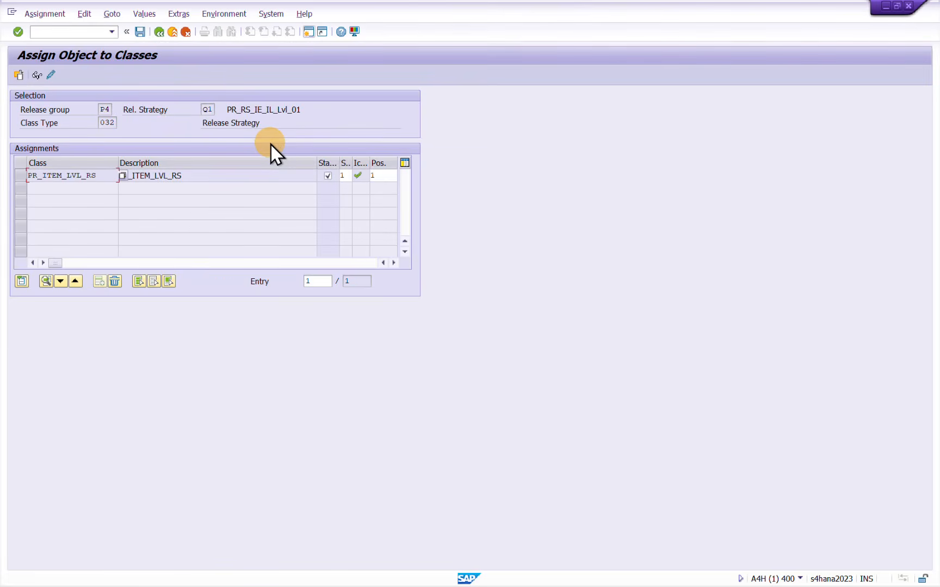
{"action": "left_click", "coordinate": [81, 175]}
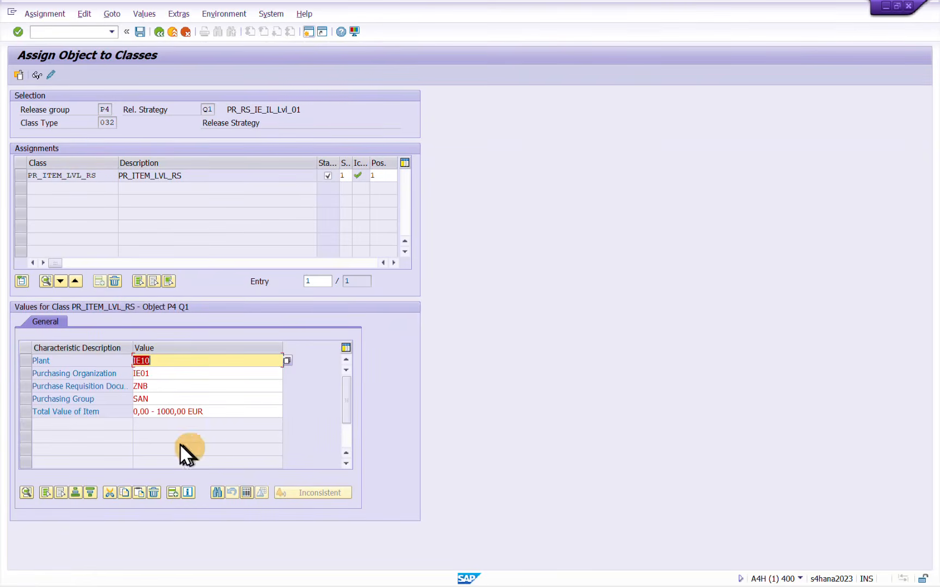
Add purchasing group 001 alongside SAN in the characteristic values of strategy Q1 and save the assignment
{"action": "left_click", "coordinate": [157, 399]}
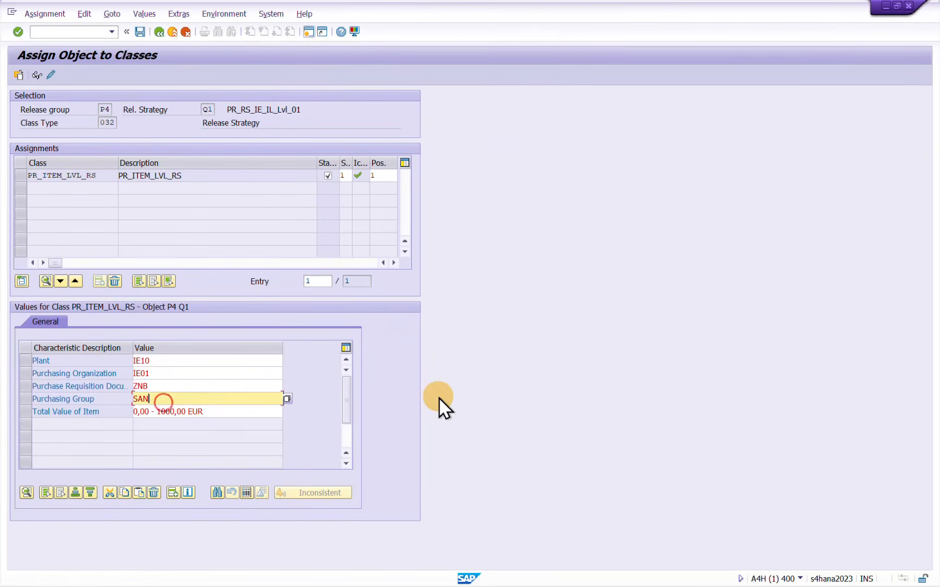
{"action": "type", "text": "; 001"}
{"action": "key", "text": "Return"}
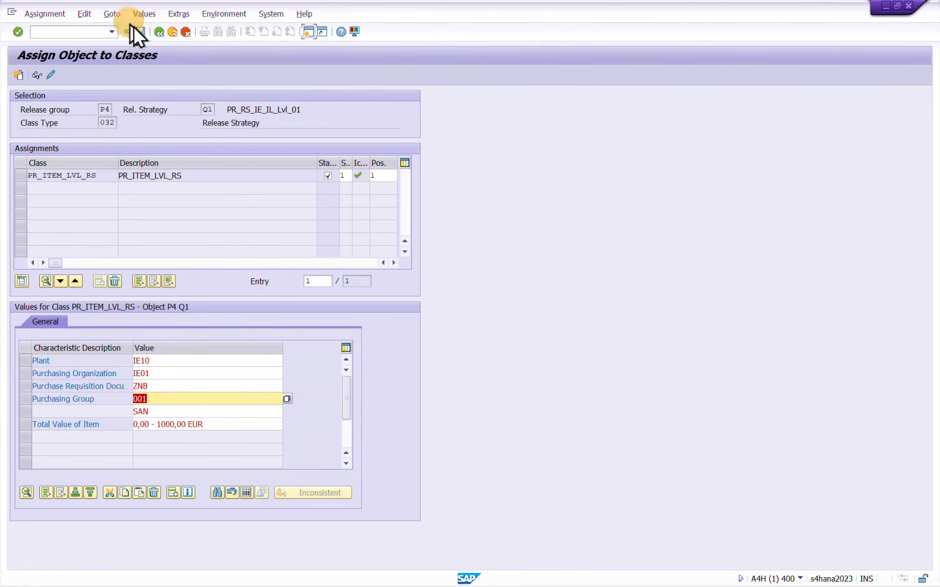
{"action": "left_click", "coordinate": [139, 33]}
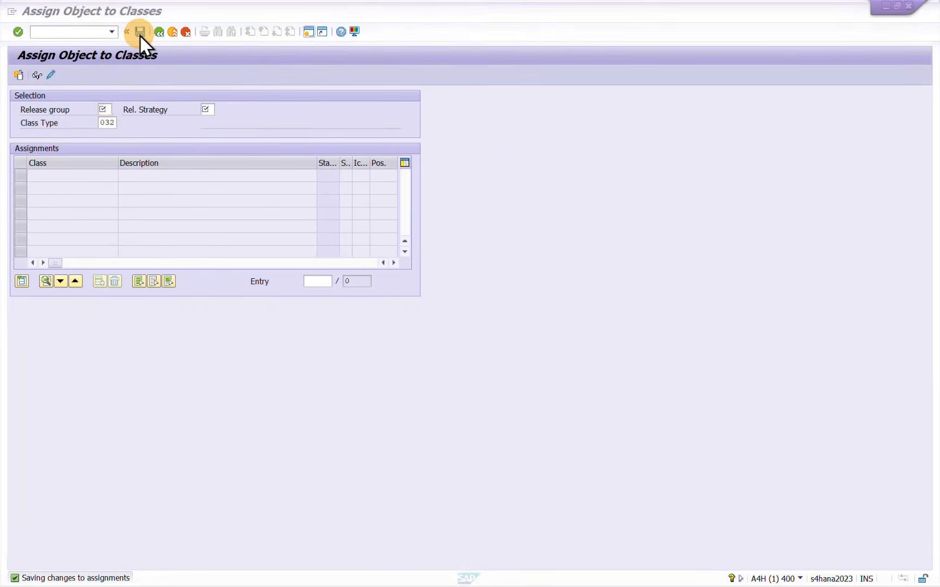
Leave the class assignment and open the class list transaction CL6AN
{"action": "key", "text": "alt+Tab"}
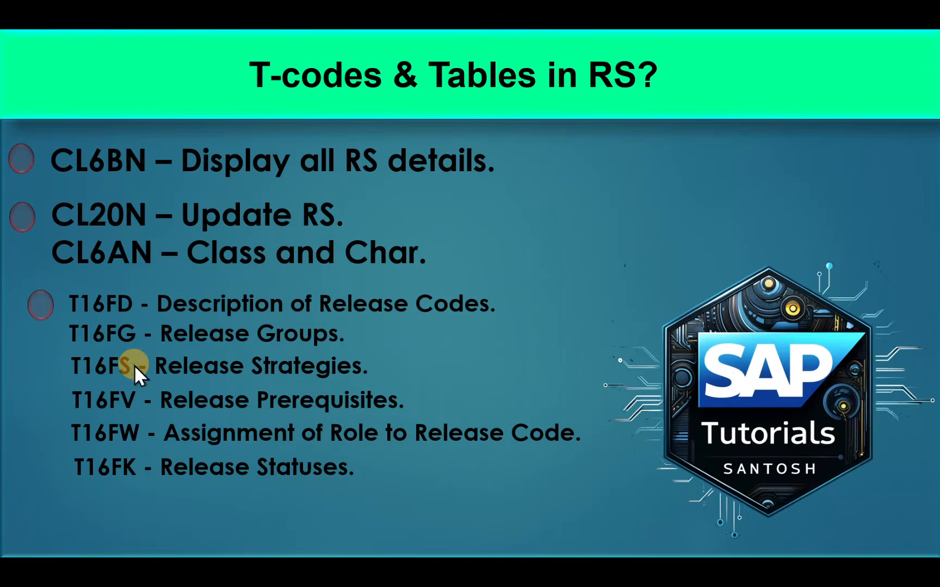
{"action": "key", "text": "alt+Tab"}
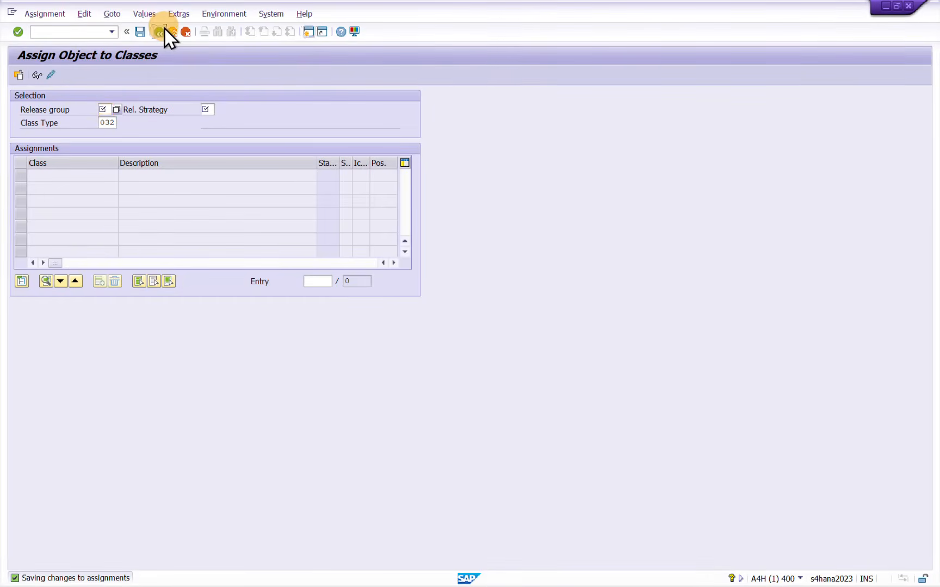
{"action": "left_click", "coordinate": [159, 32]}
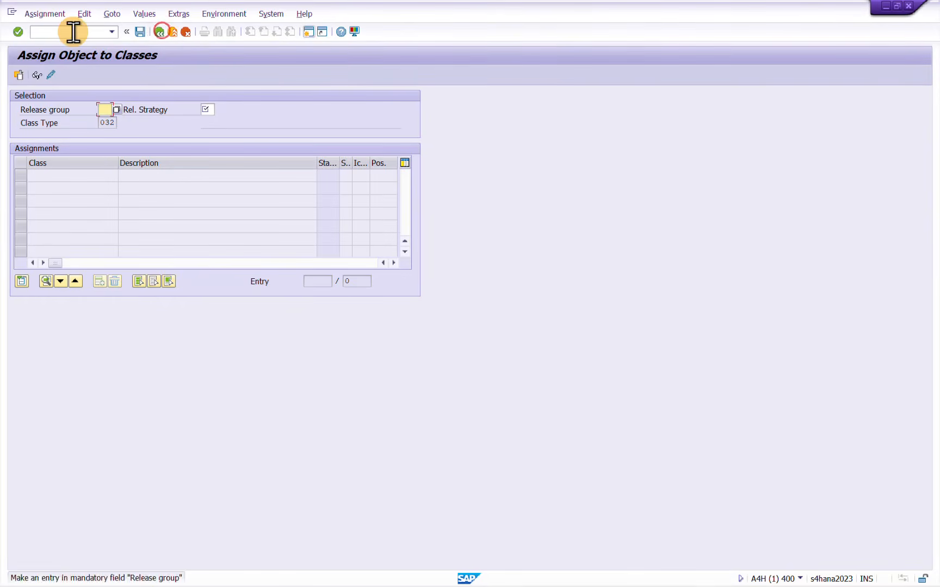
{"action": "key", "text": "F12"}
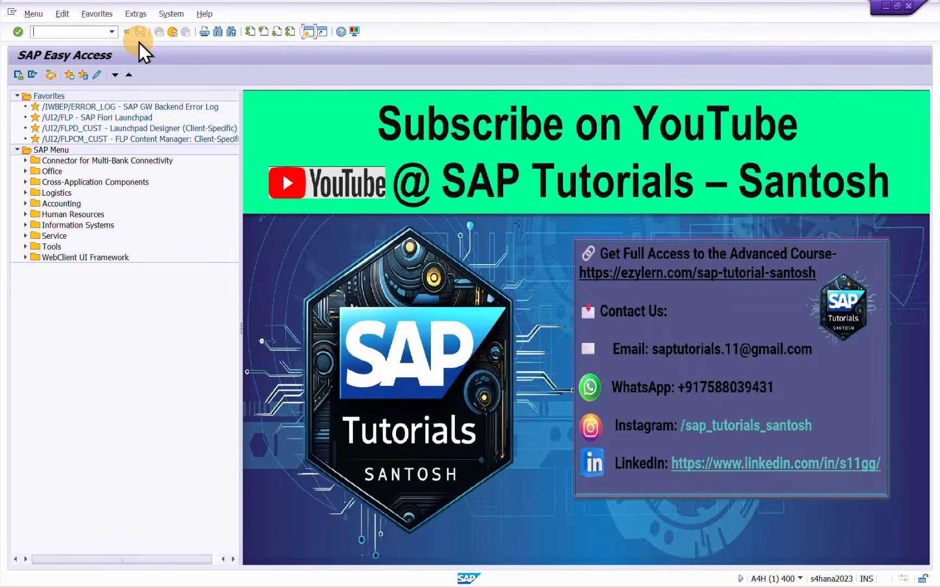
{"action": "type", "text": "Cl6"}
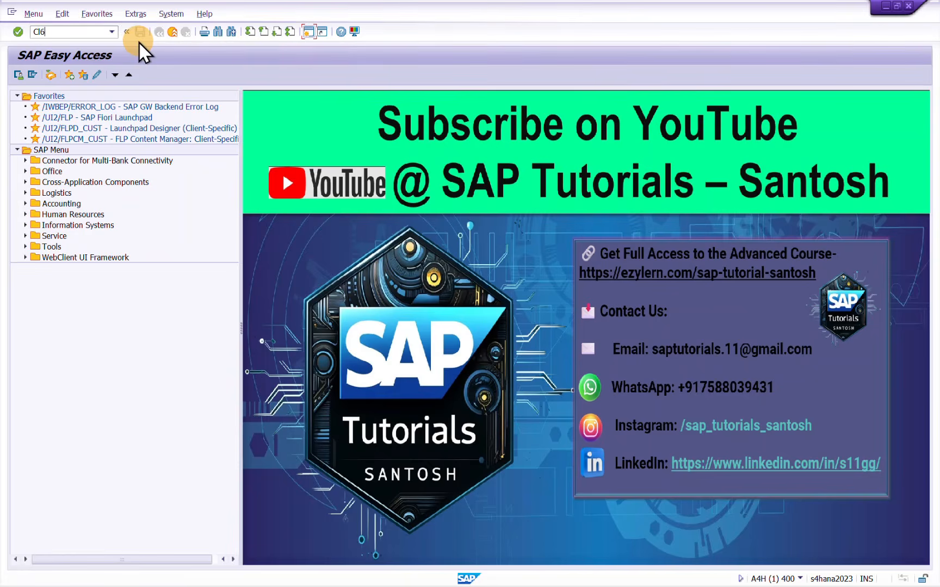
{"action": "type", "text": "an"}
{"action": "key", "text": "Return"}
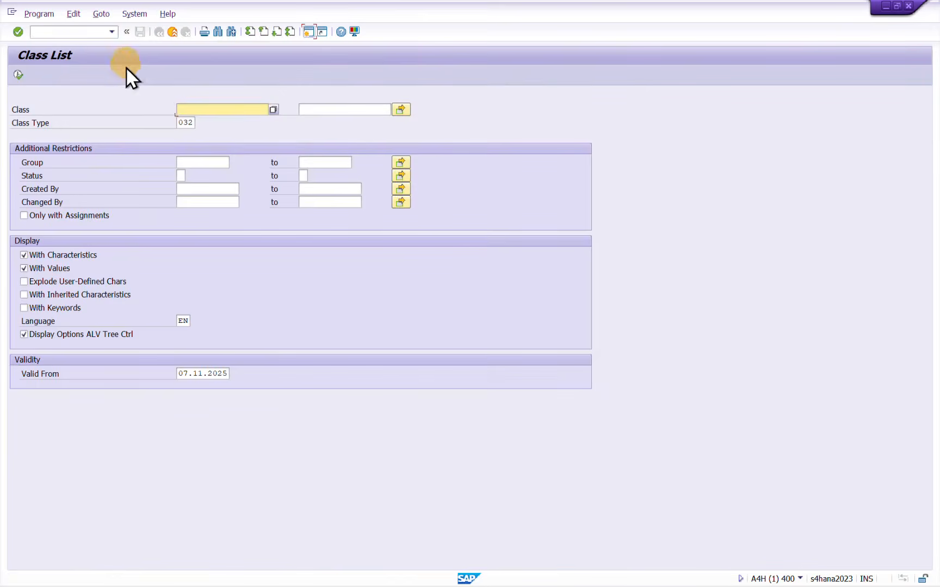
List the class type 032 classes and expand PO_RS, PR_ITEM_LVL_RS and PR_OVERALL_REL to examine their characteristics
{"action": "left_click", "coordinate": [16, 74]}
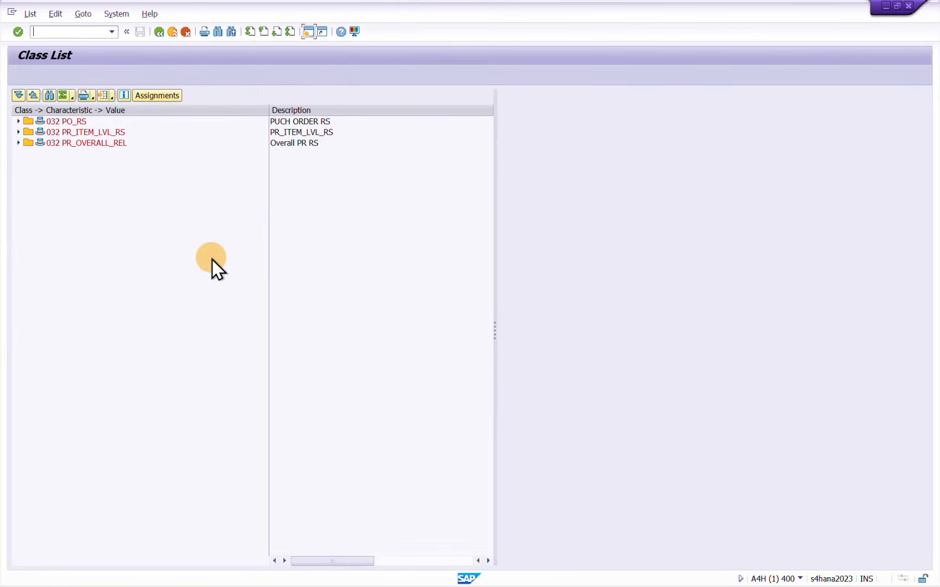
{"action": "left_click", "coordinate": [18, 121]}
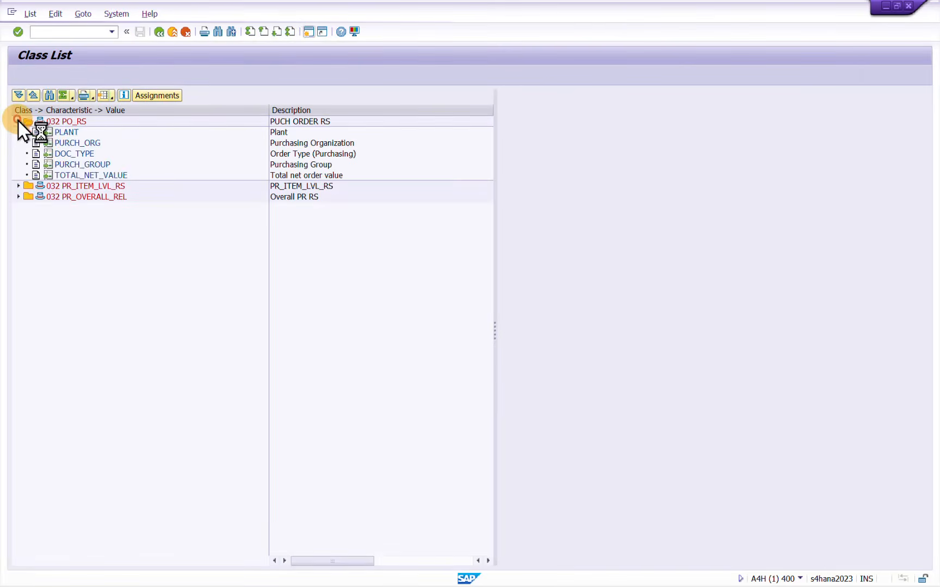
{"action": "left_click", "coordinate": [18, 186]}
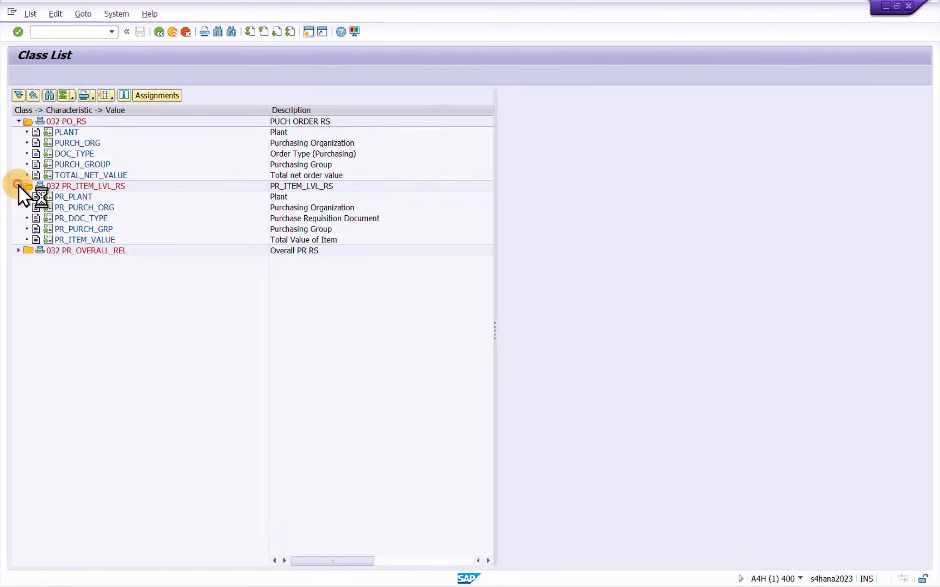
{"action": "left_click", "coordinate": [18, 250]}
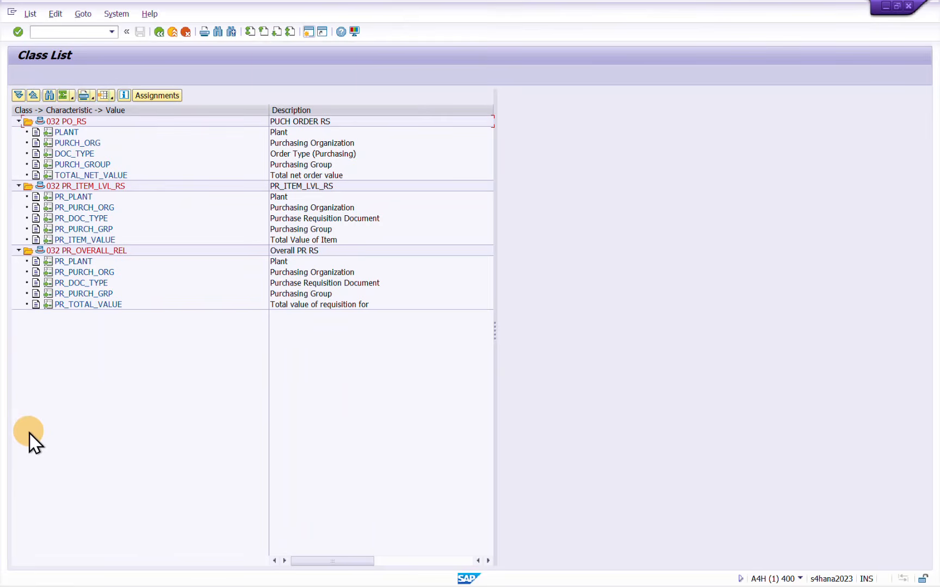
{"action": "left_click", "coordinate": [159, 33]}
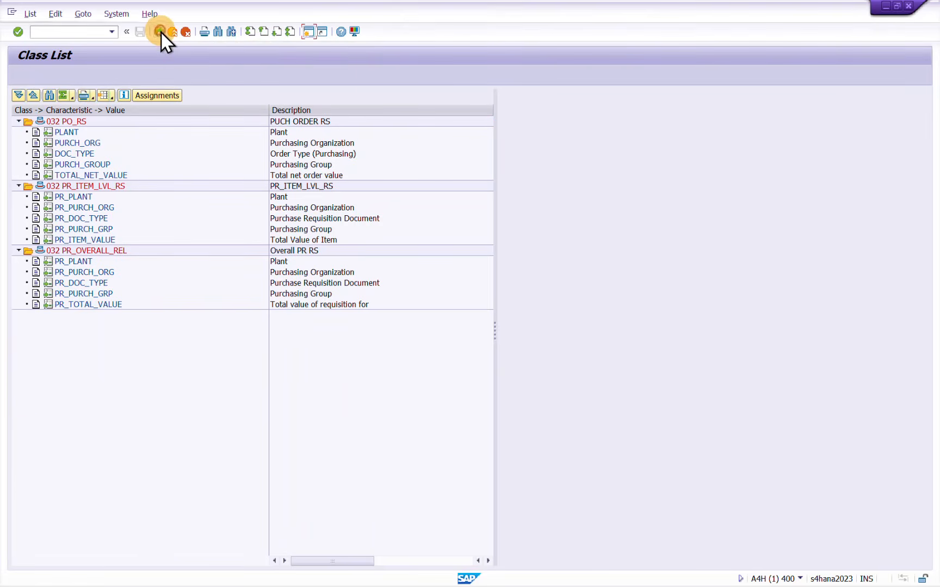